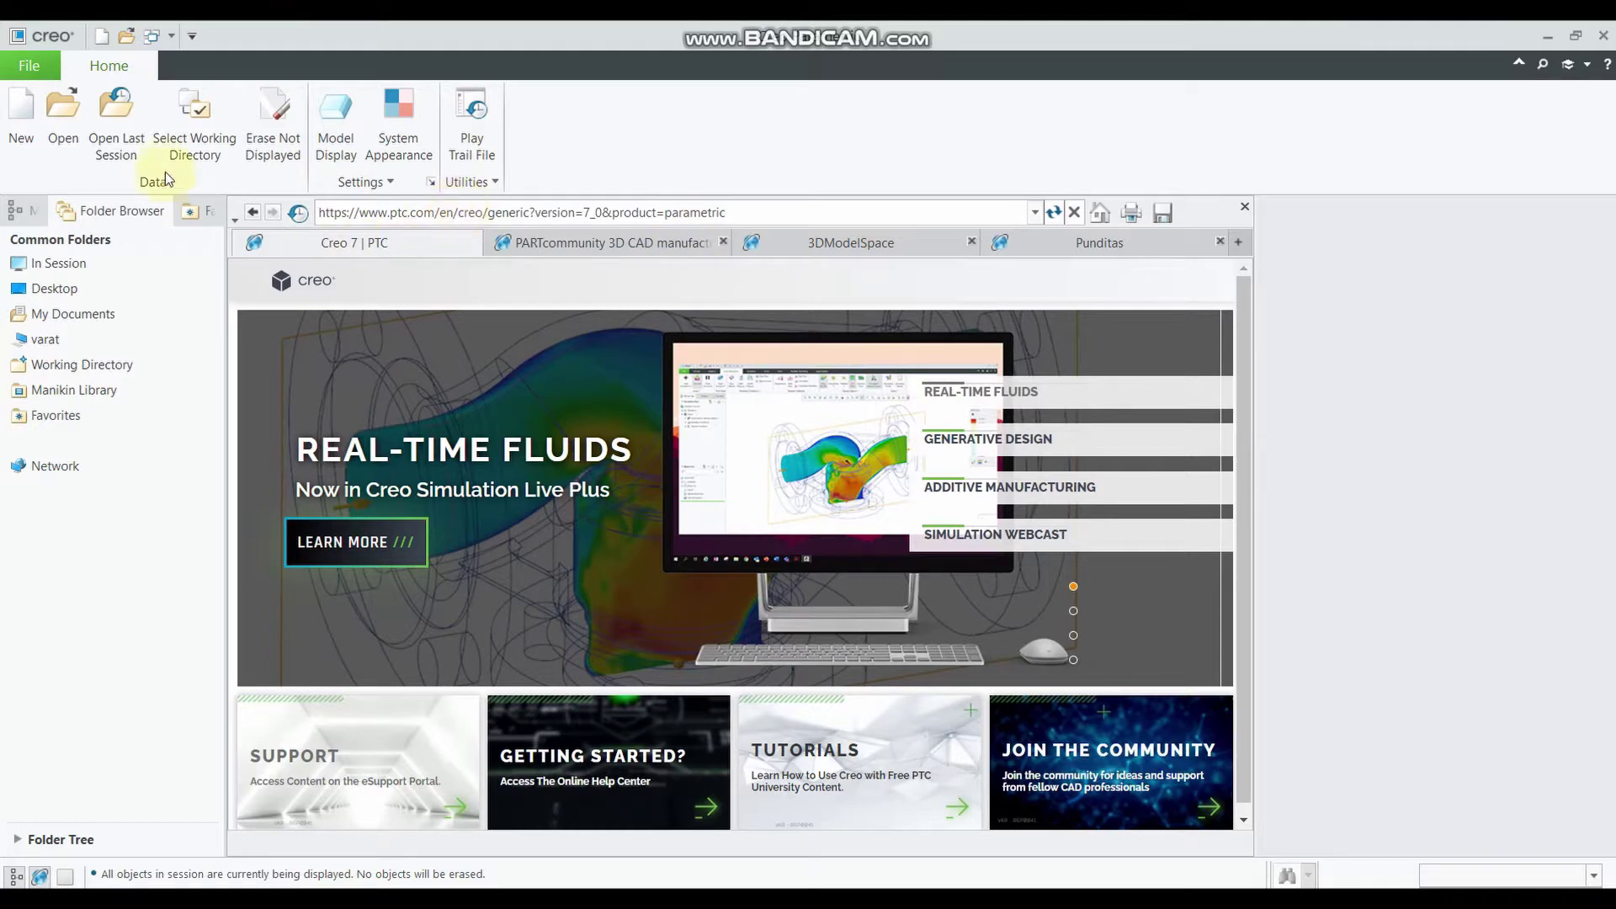
# Create the sheet-metal part BOOKSHELF using the mmns_part_sheetmetal_abs template instead of the default
pyautogui.click(21, 113)
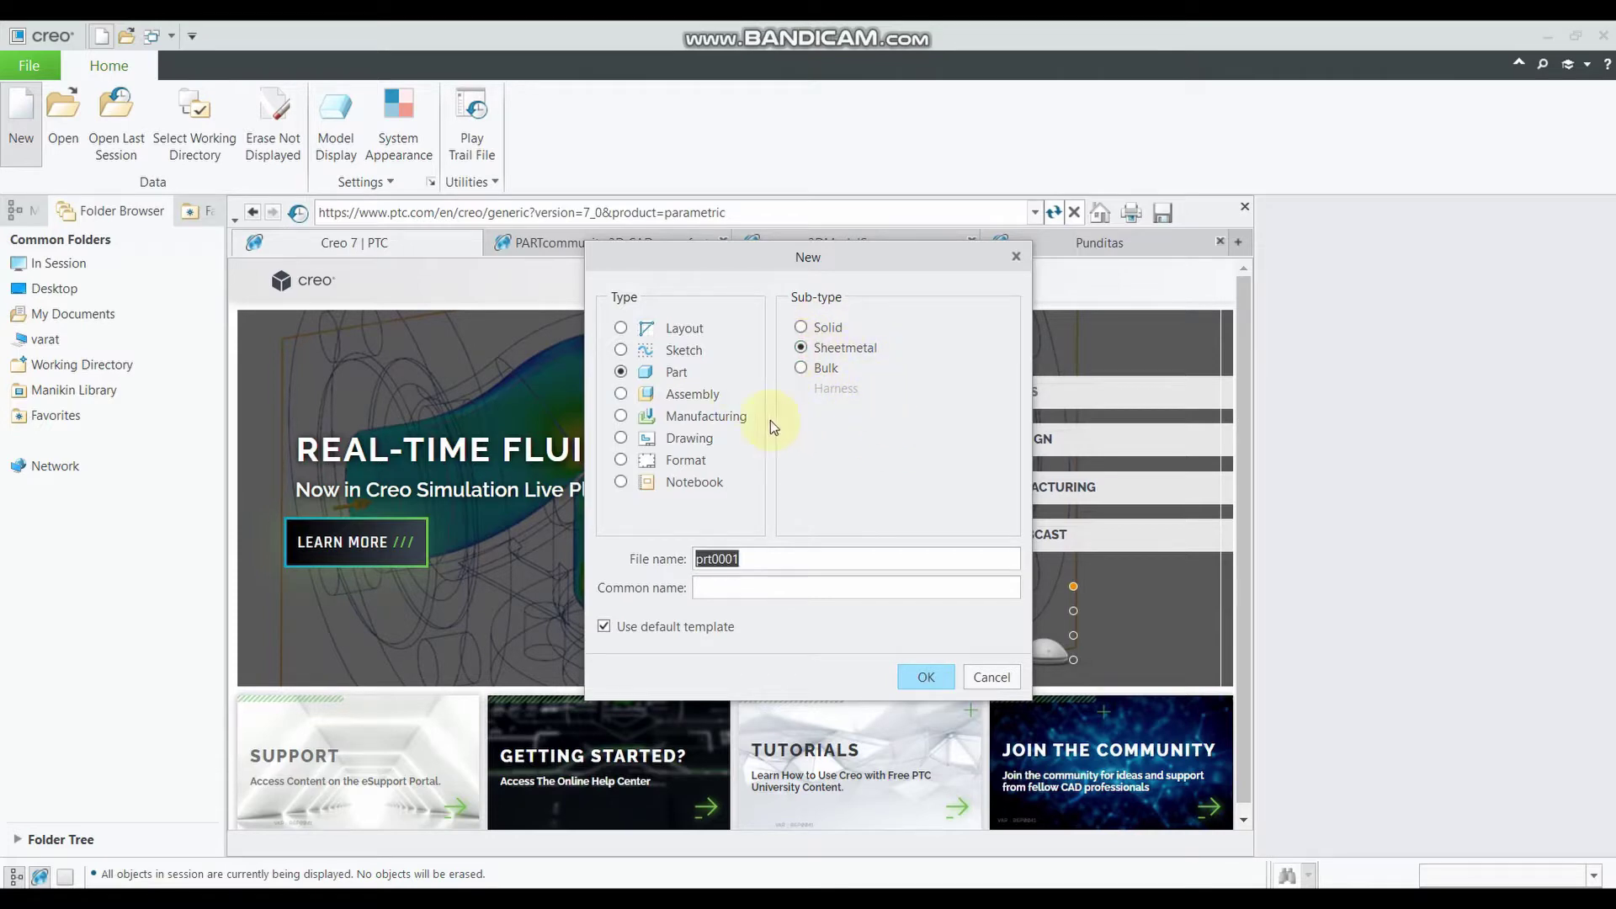
pyautogui.moveTo(752, 558); pyautogui.dragTo(697, 562)
pyautogui.write('shelf')
pyautogui.click(621, 632)
pyautogui.click(923, 677)
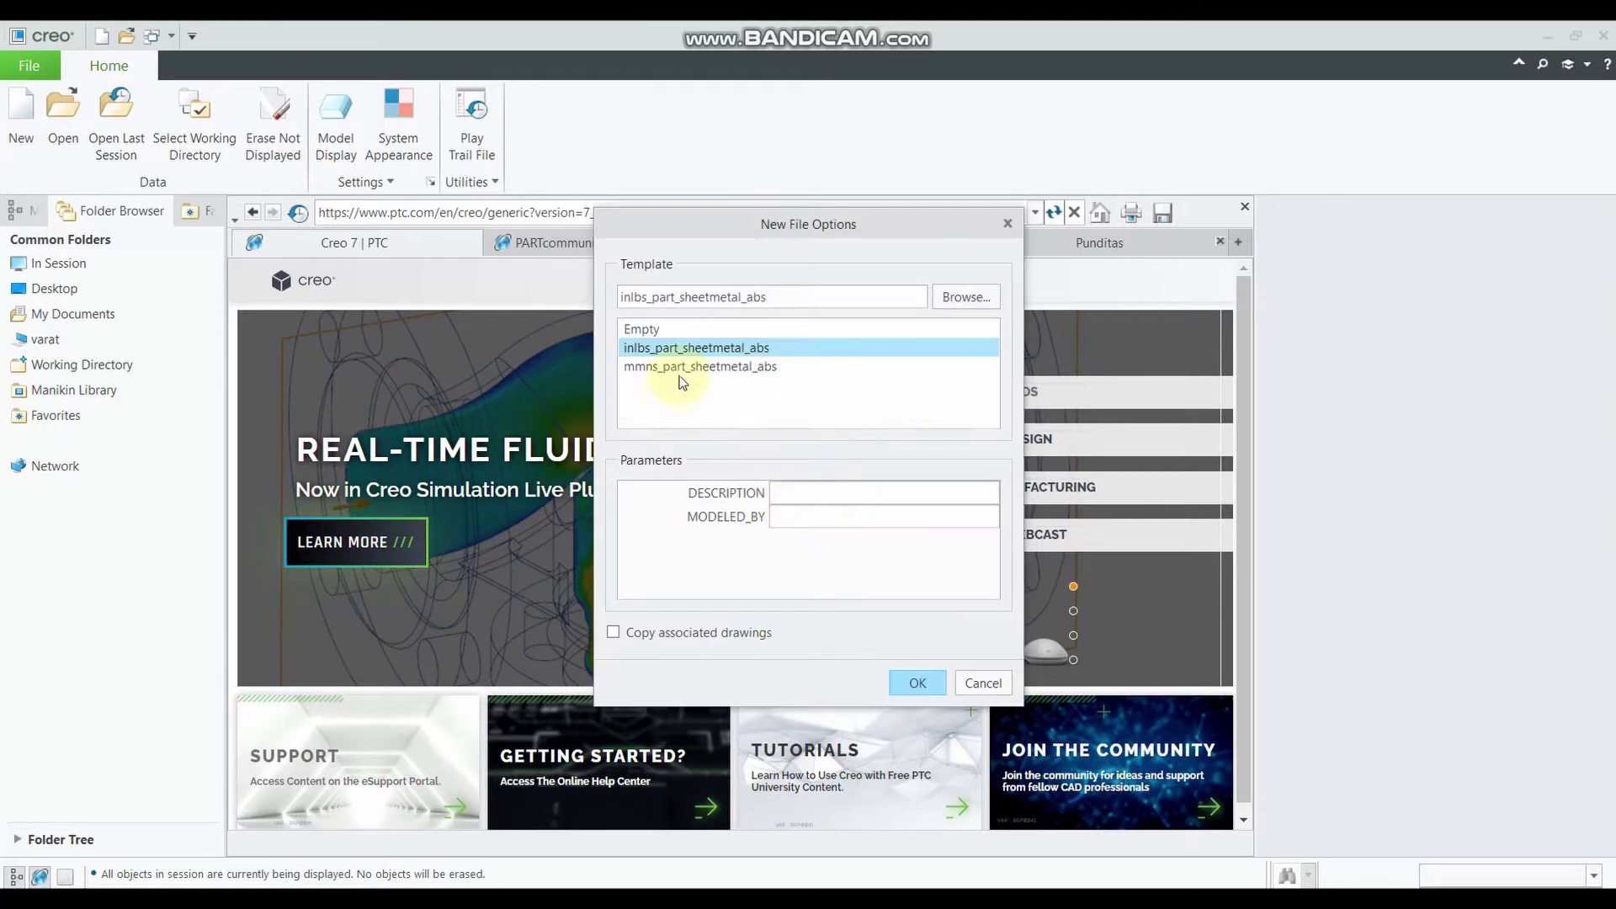
pyautogui.click(682, 370)
pyautogui.click(932, 694)
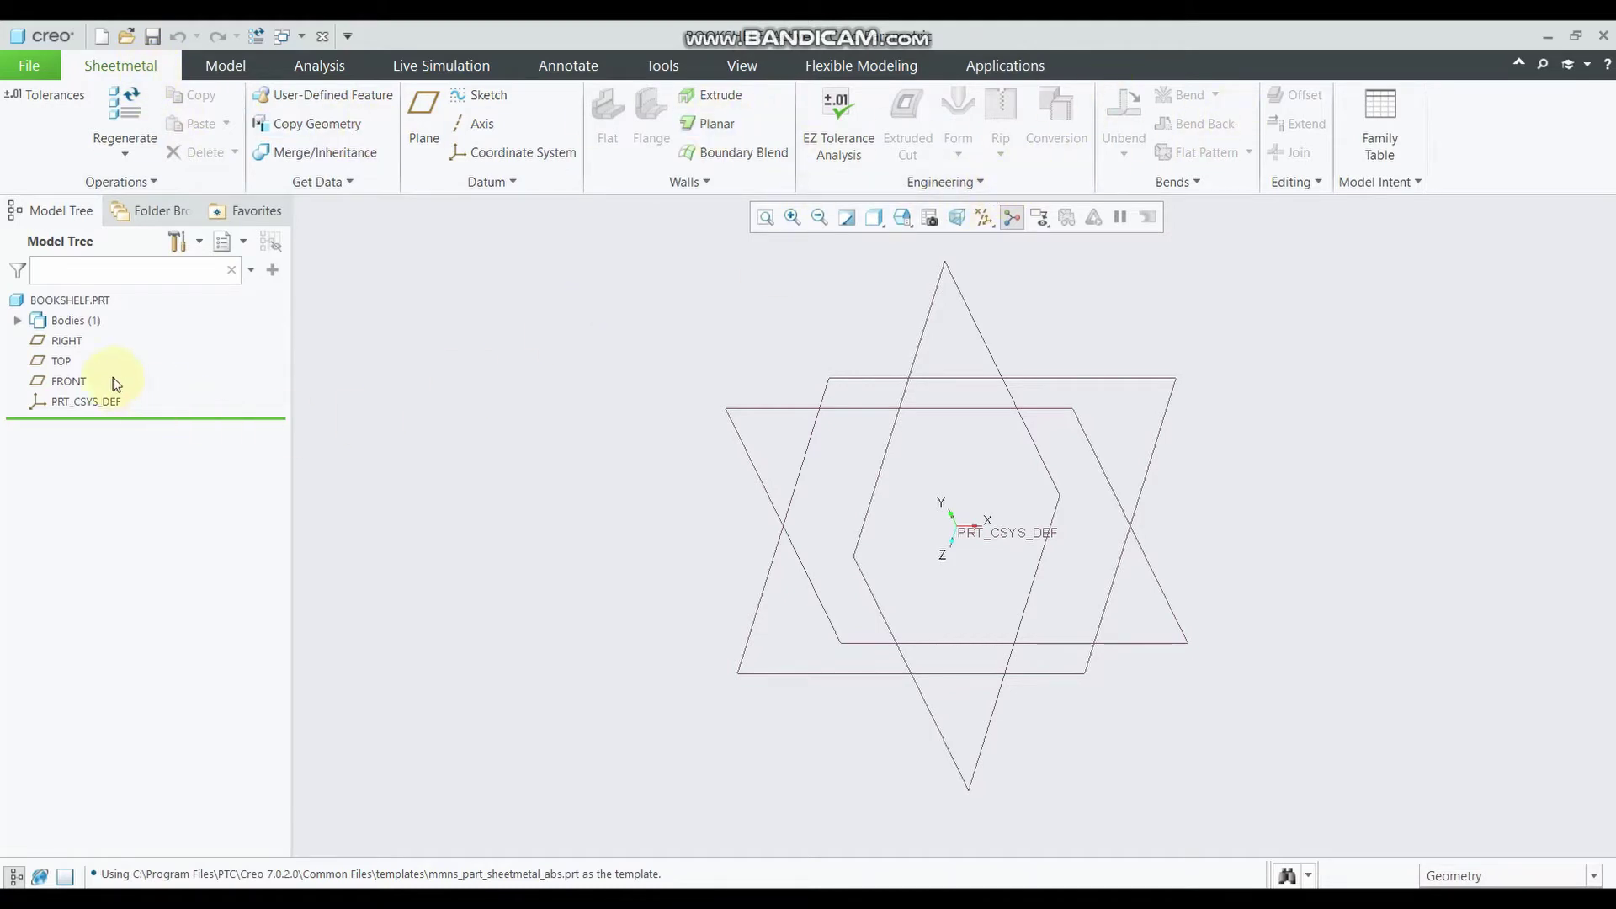
# Start a planar wall on the TOP plane and draw a centre rectangle about the origin
pyautogui.click(67, 365)
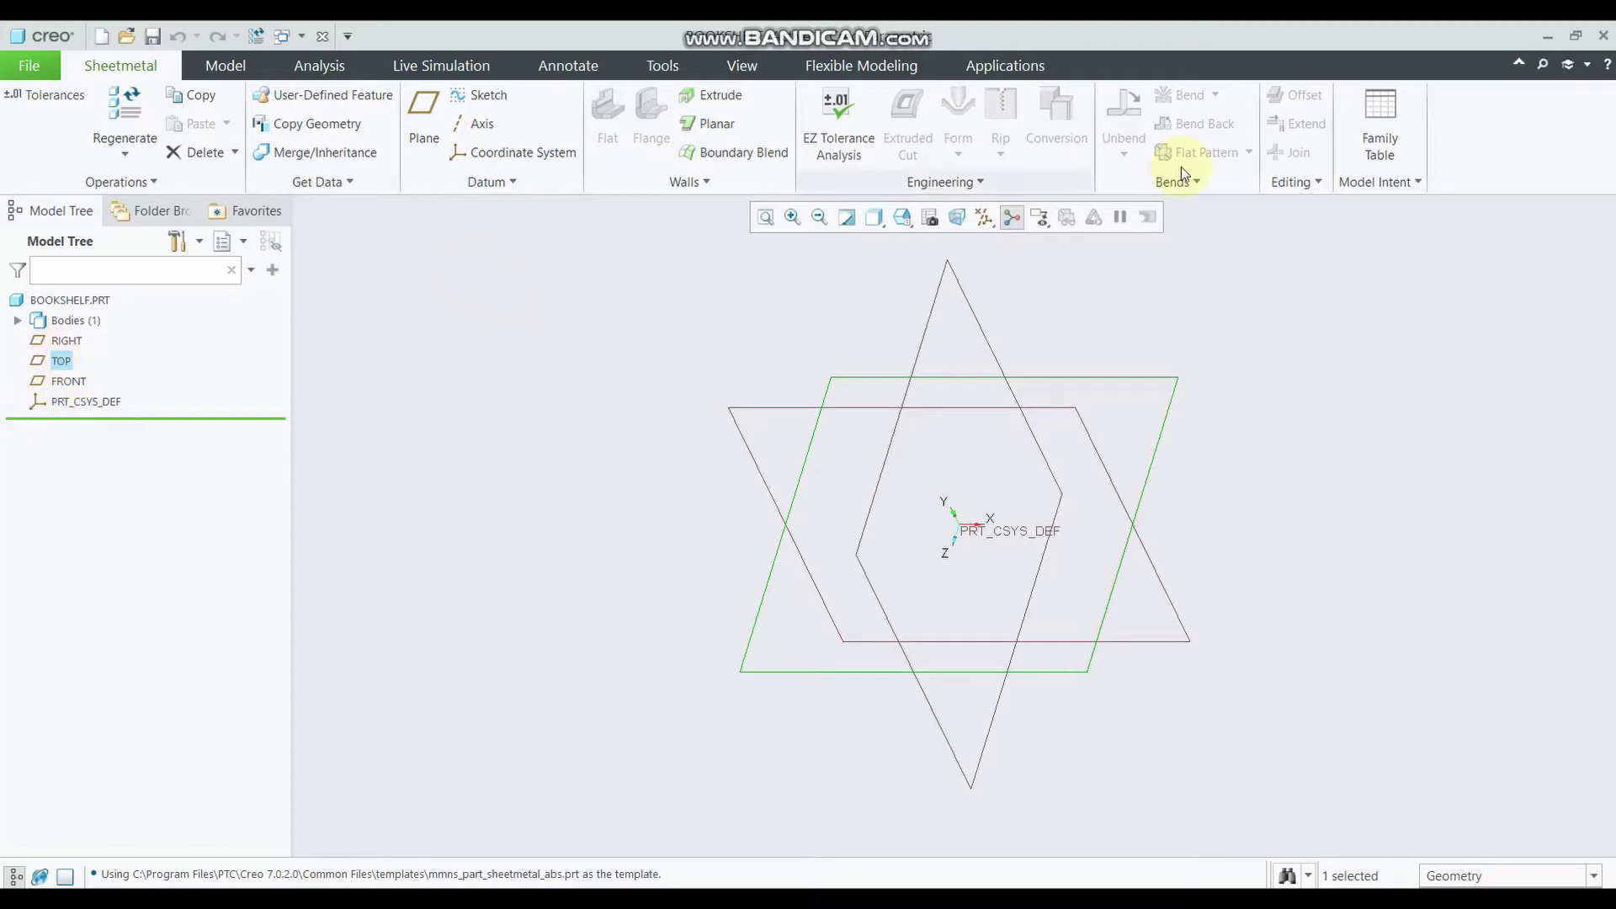
pyautogui.click(728, 124)
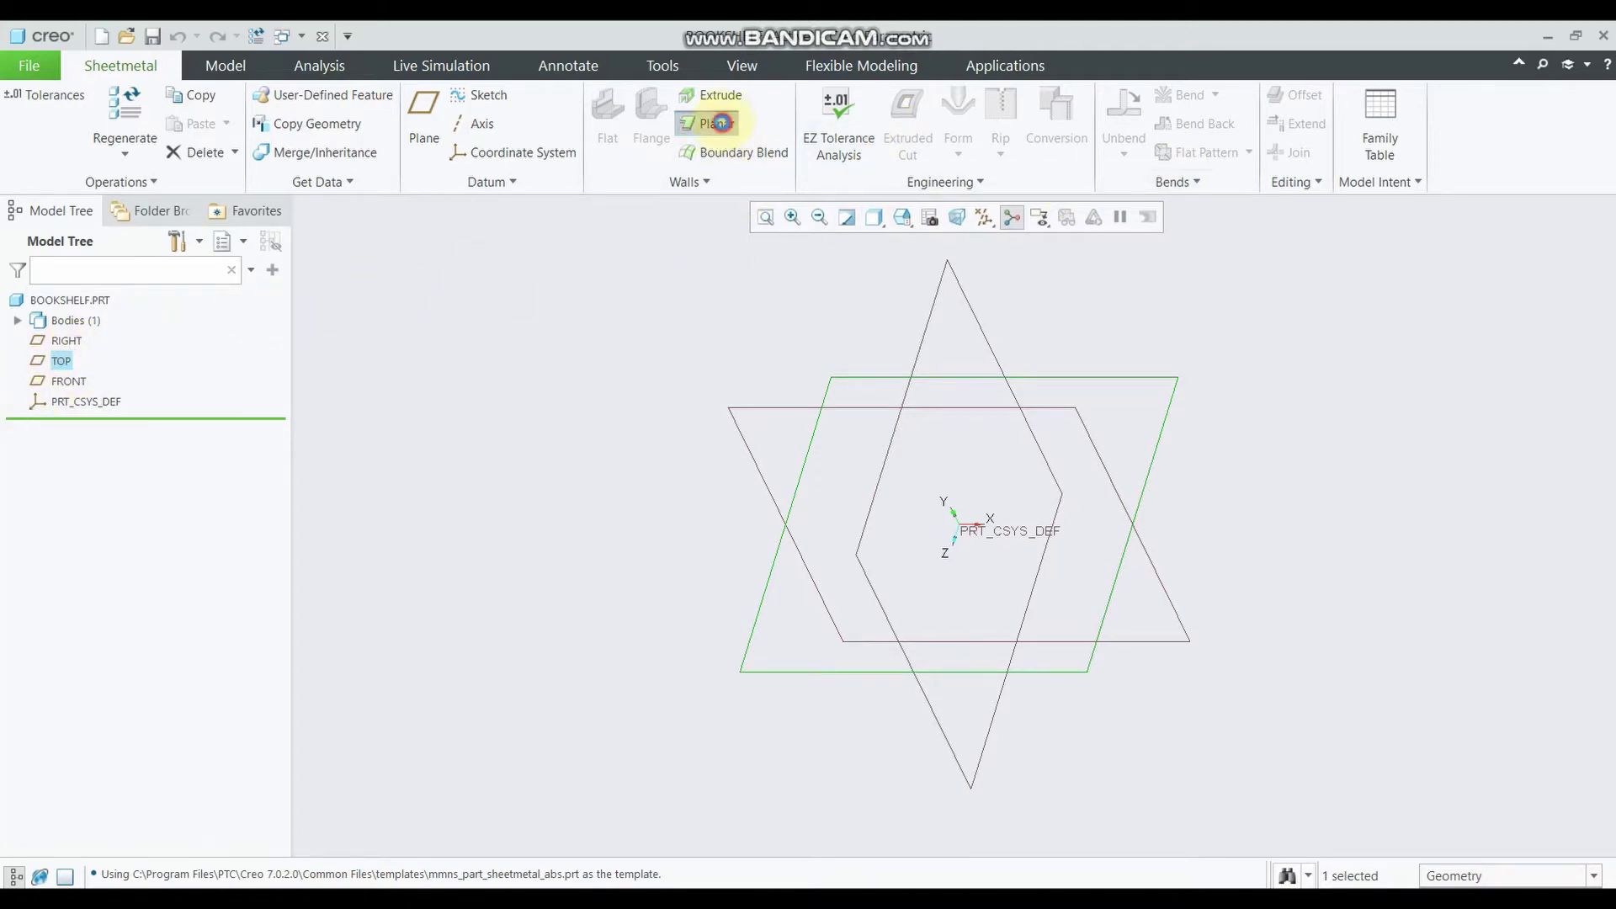
pyautogui.click(996, 221)
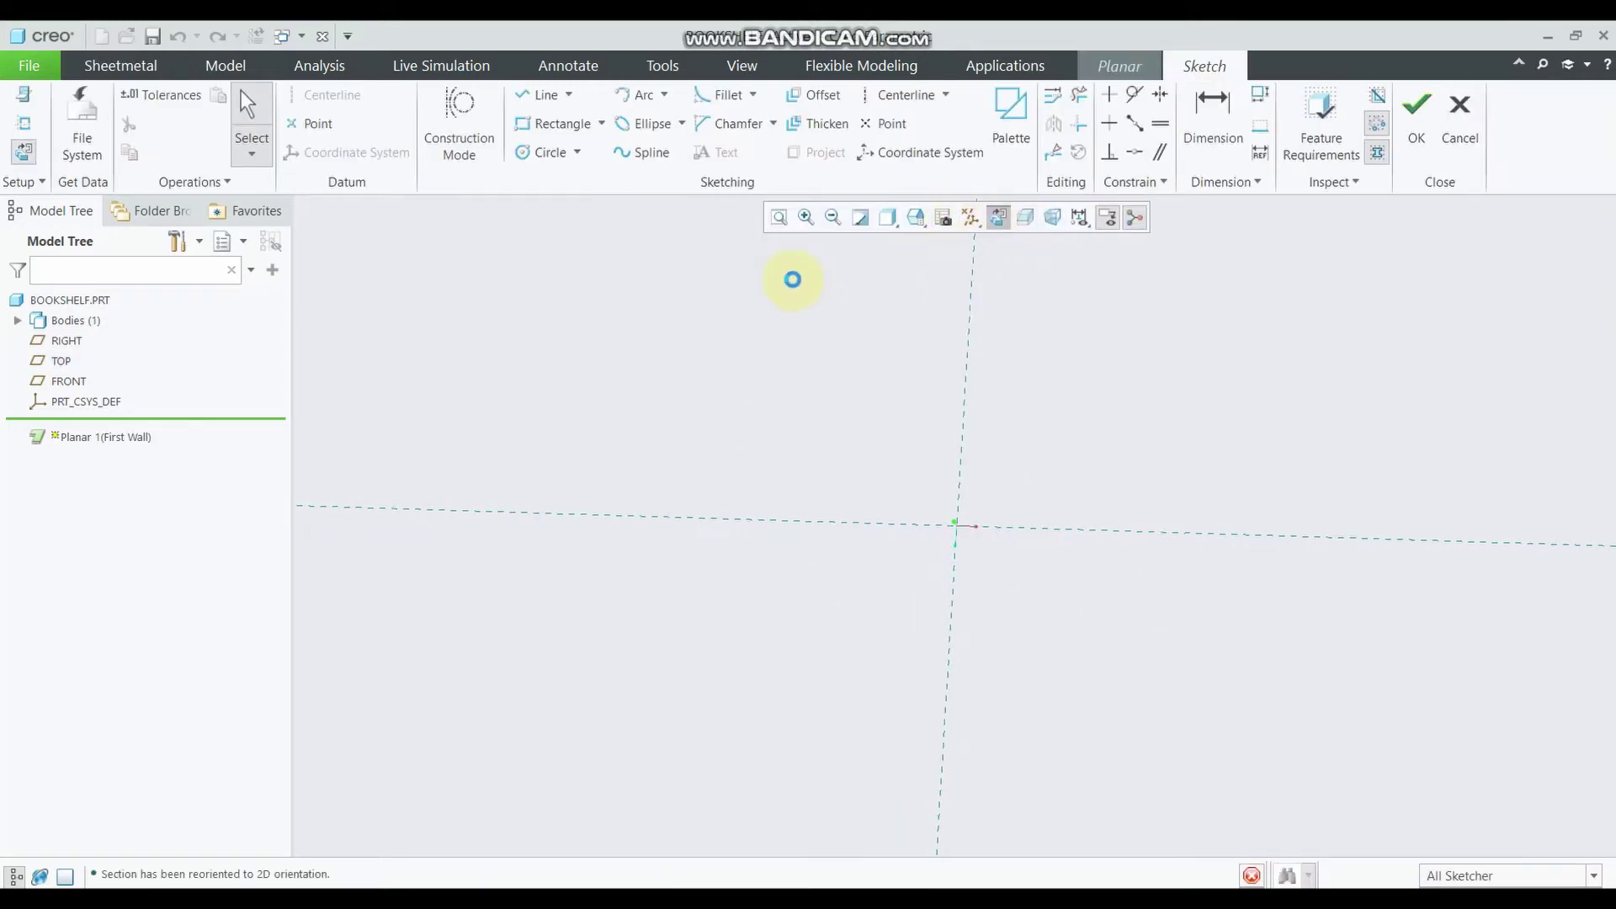
pyautogui.click(601, 124)
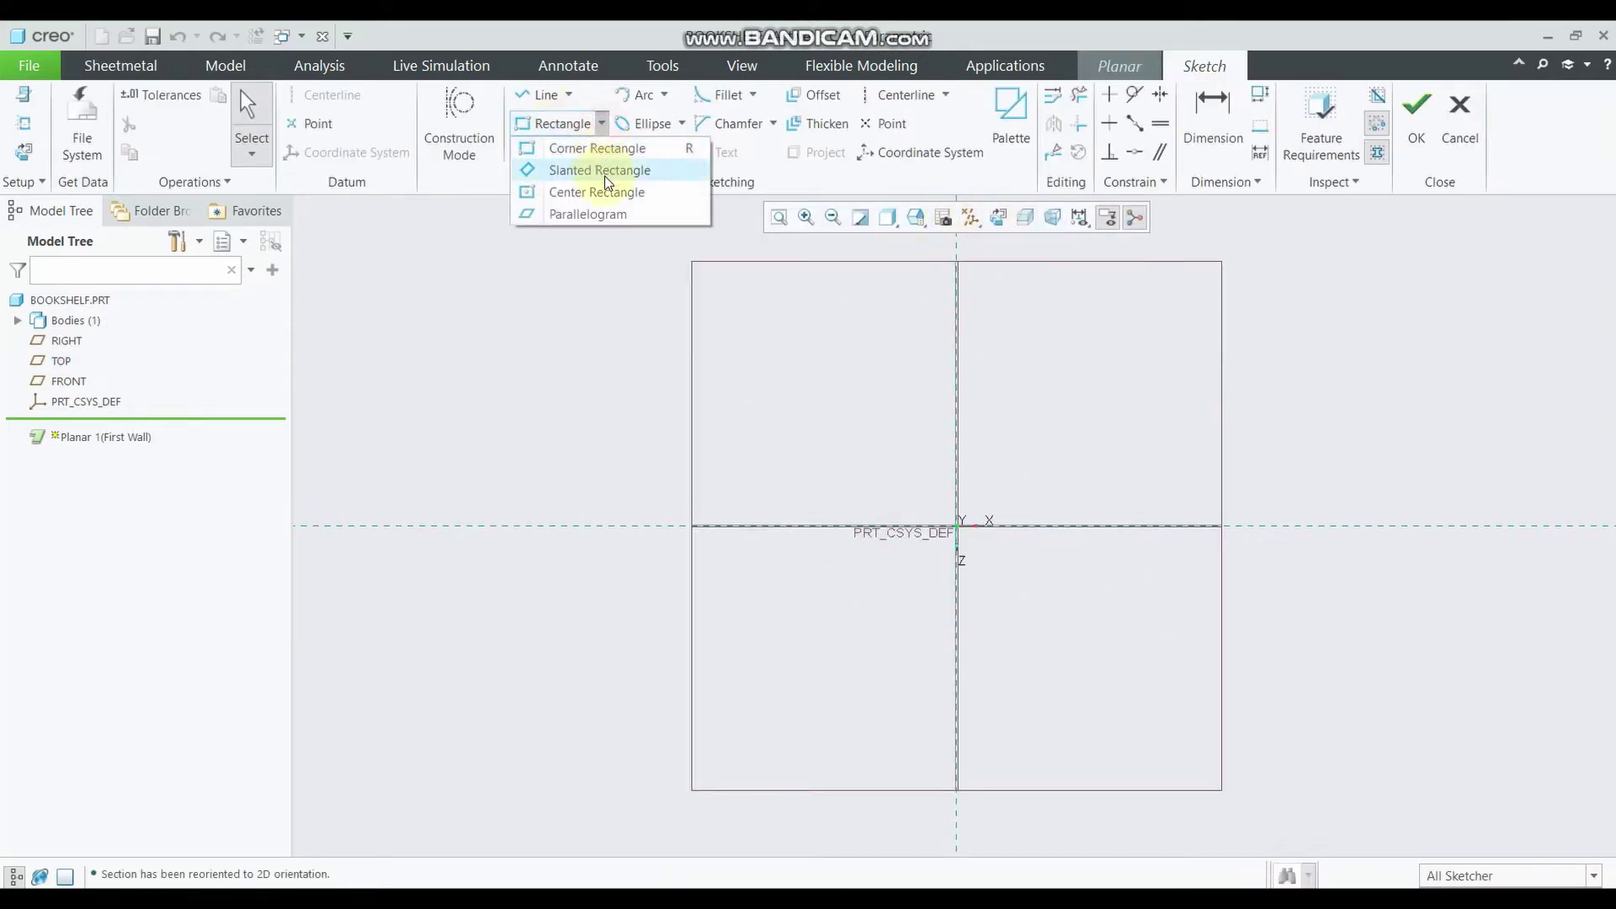
pyautogui.click(595, 150)
pyautogui.click(964, 528)
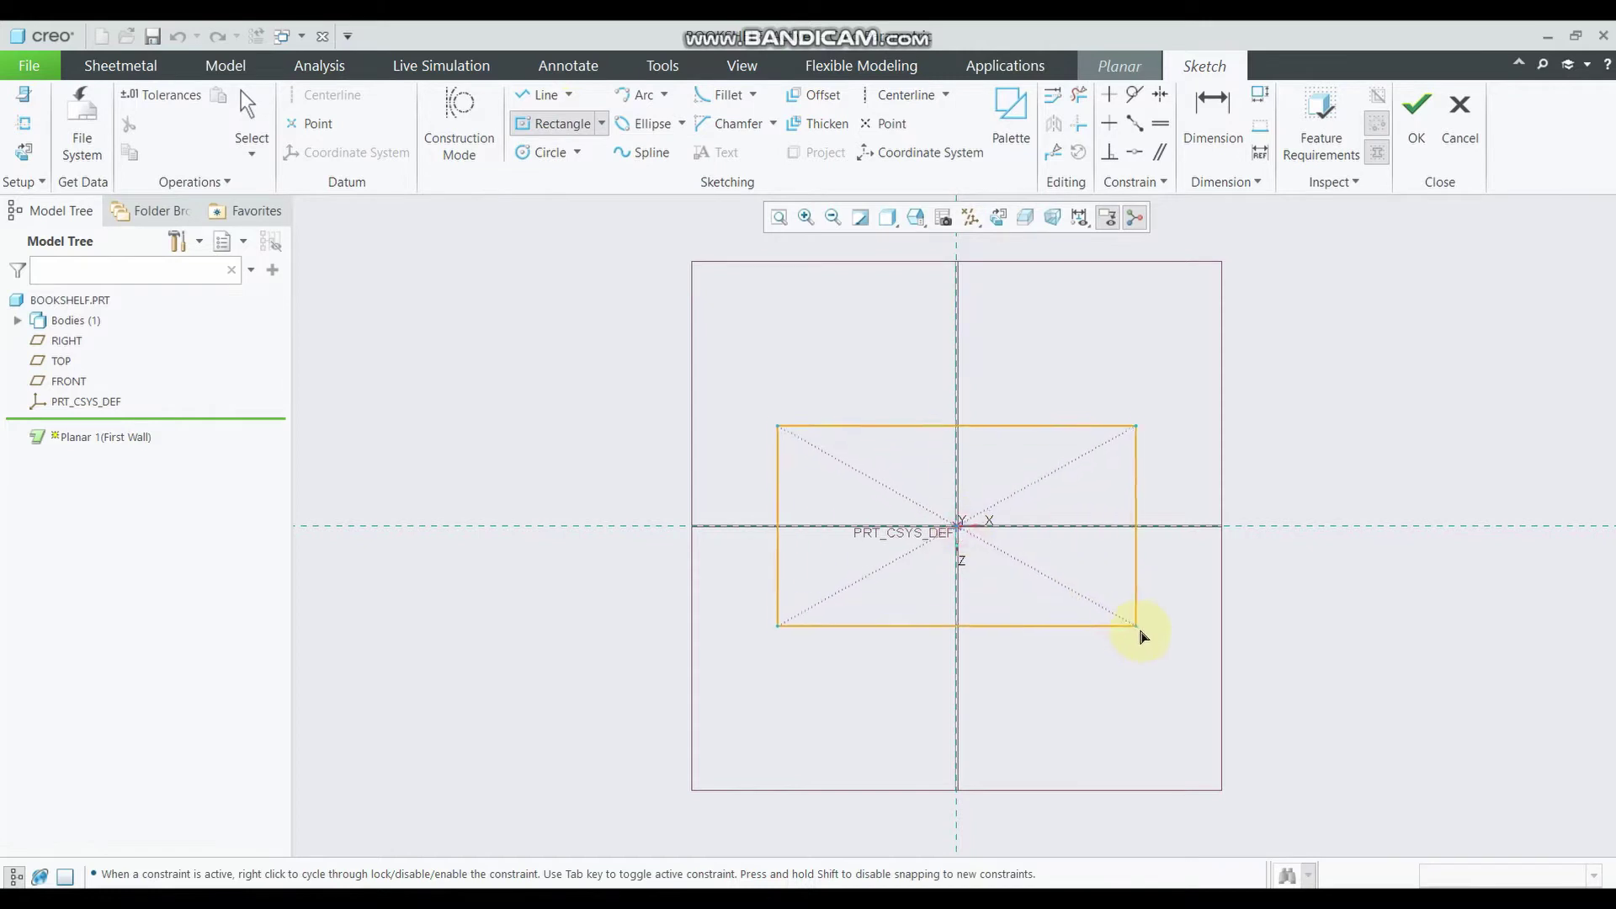
pyautogui.click(1148, 640)
pyautogui.middleClick(1379, 601)
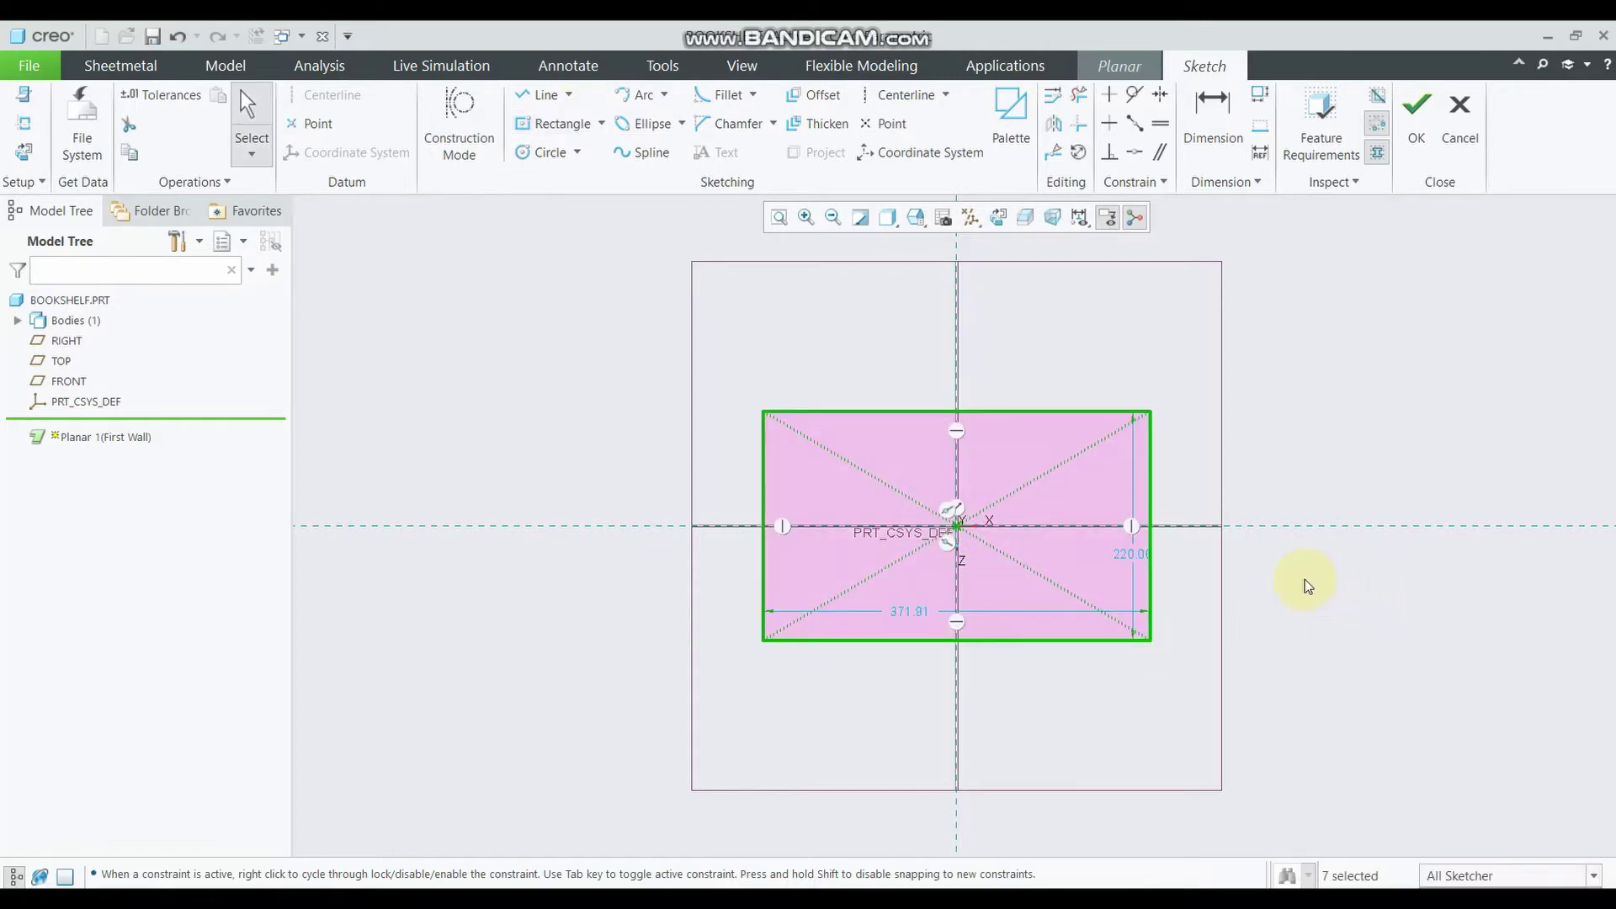
pyautogui.scroll(-1, 1303, 579)
pyautogui.scroll(-1, 1086, 555)
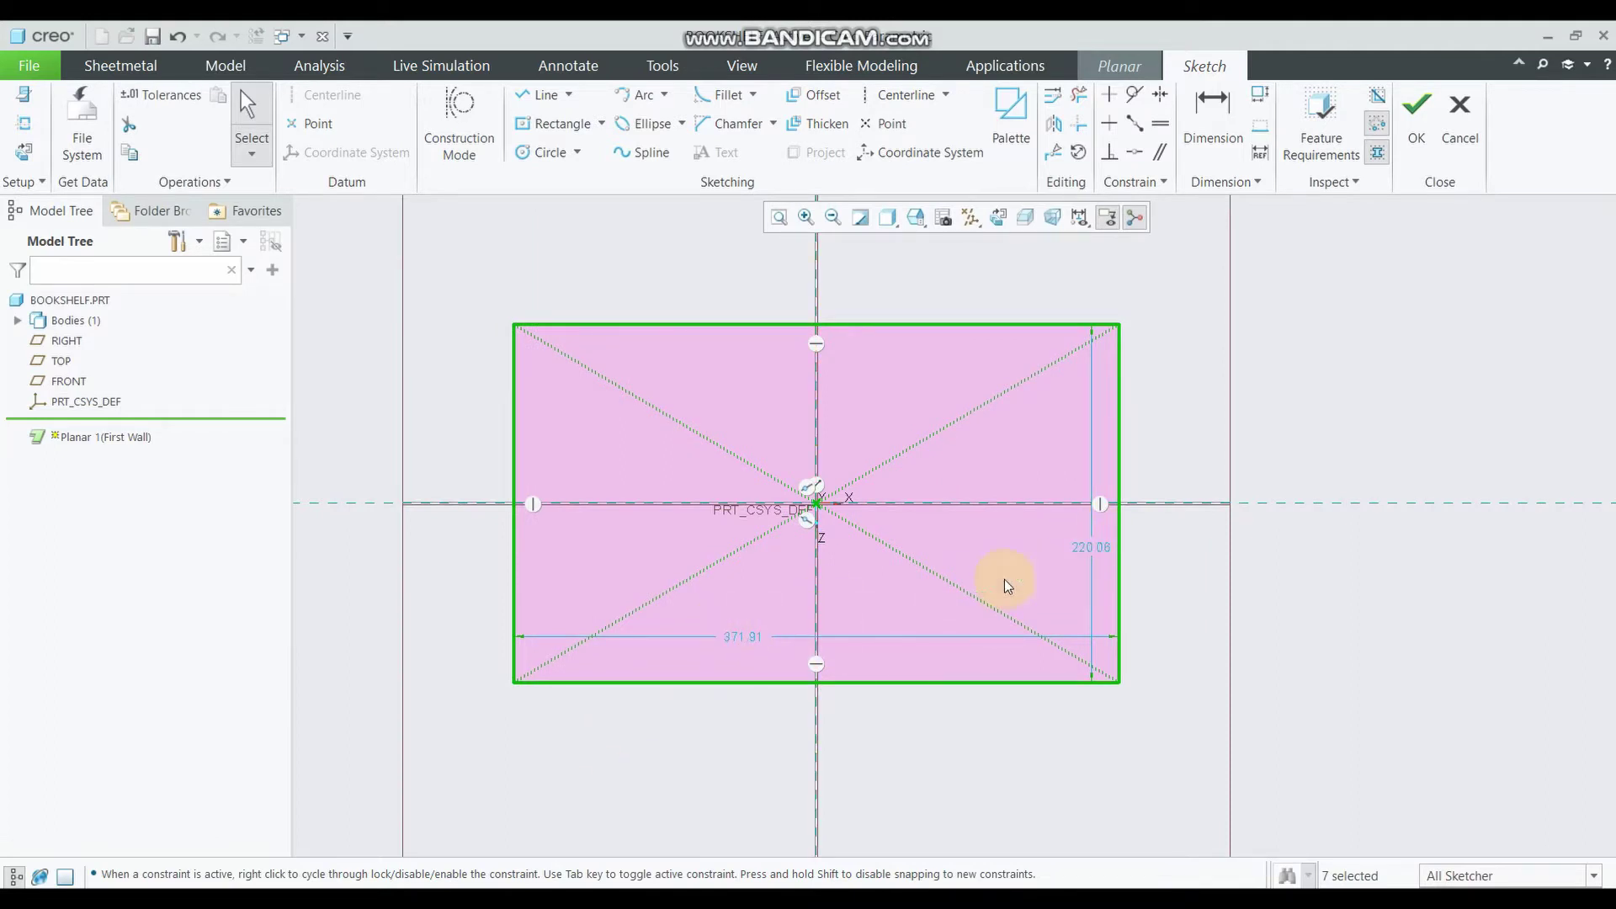
# Dimension the rectangle 50 high by 150 wide and accept the sketch
pyautogui.doubleClick(1099, 549)
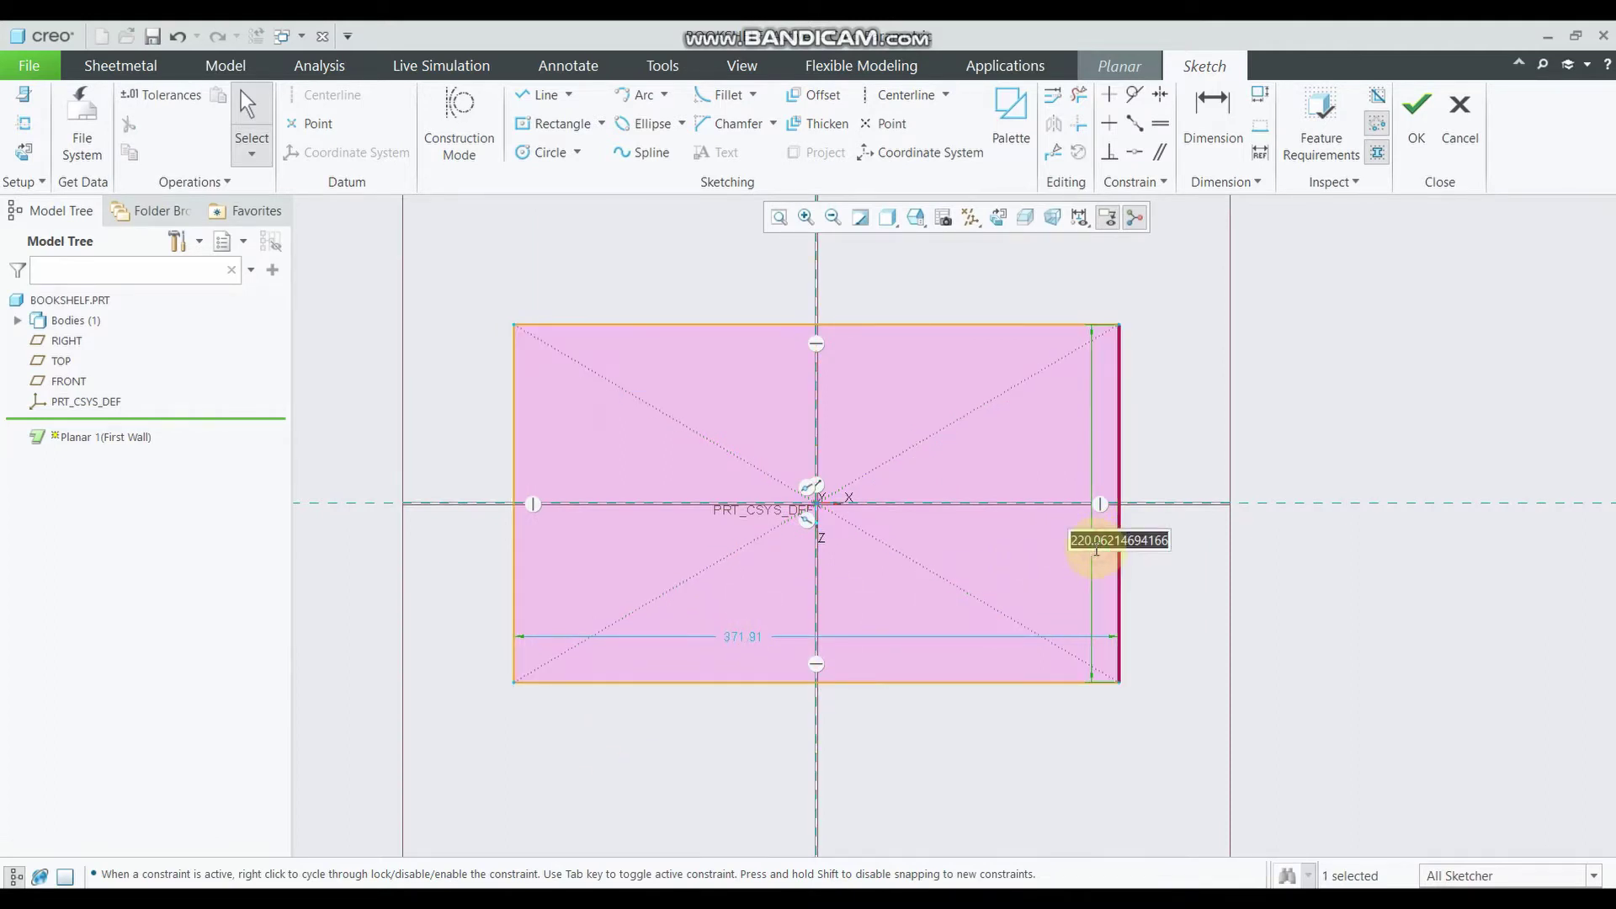
pyautogui.write('50')
pyautogui.press('Return')
pyautogui.scroll(-2, 876, 547)
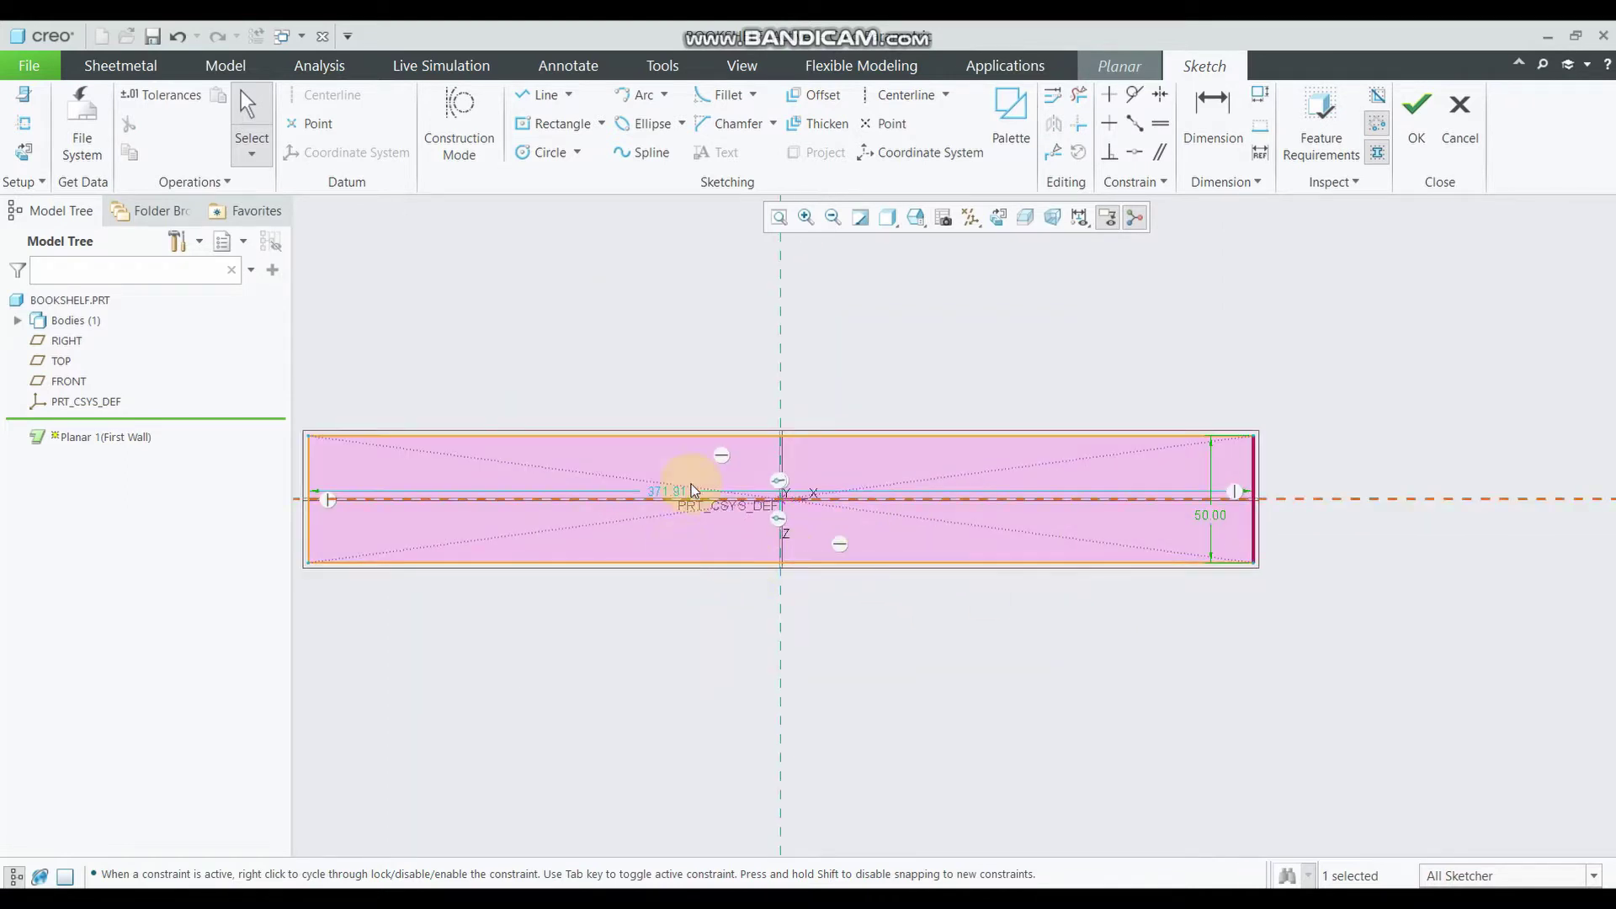
pyautogui.scroll(1, 691, 491)
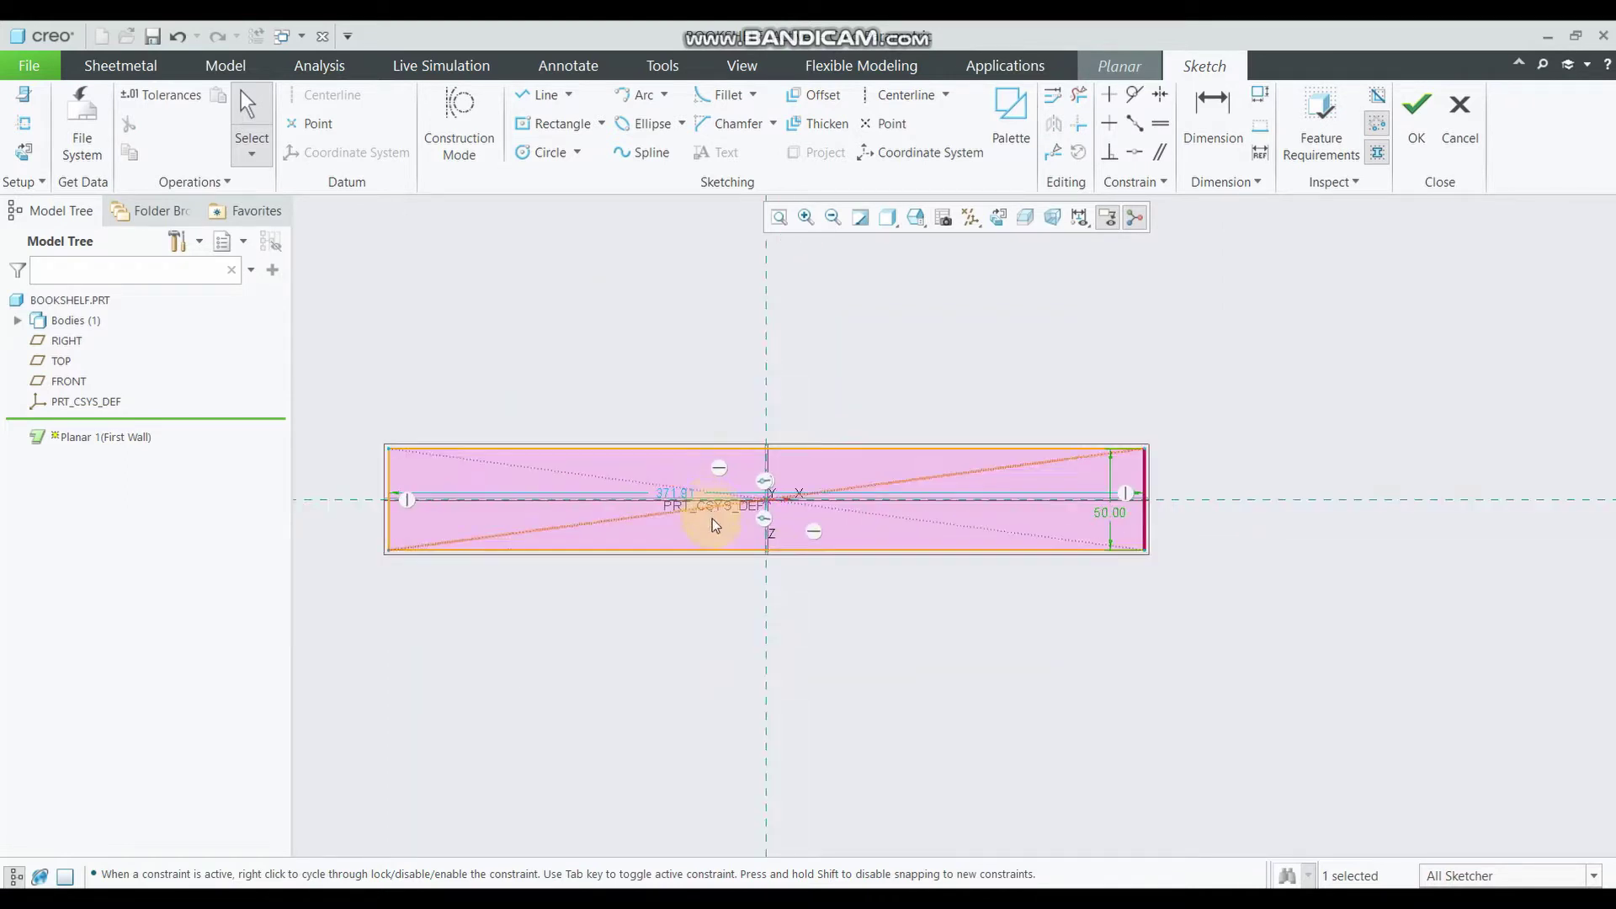
pyautogui.doubleClick(684, 485)
pyautogui.write('150')
pyautogui.press('Return')
pyautogui.scroll(-1, 642, 455)
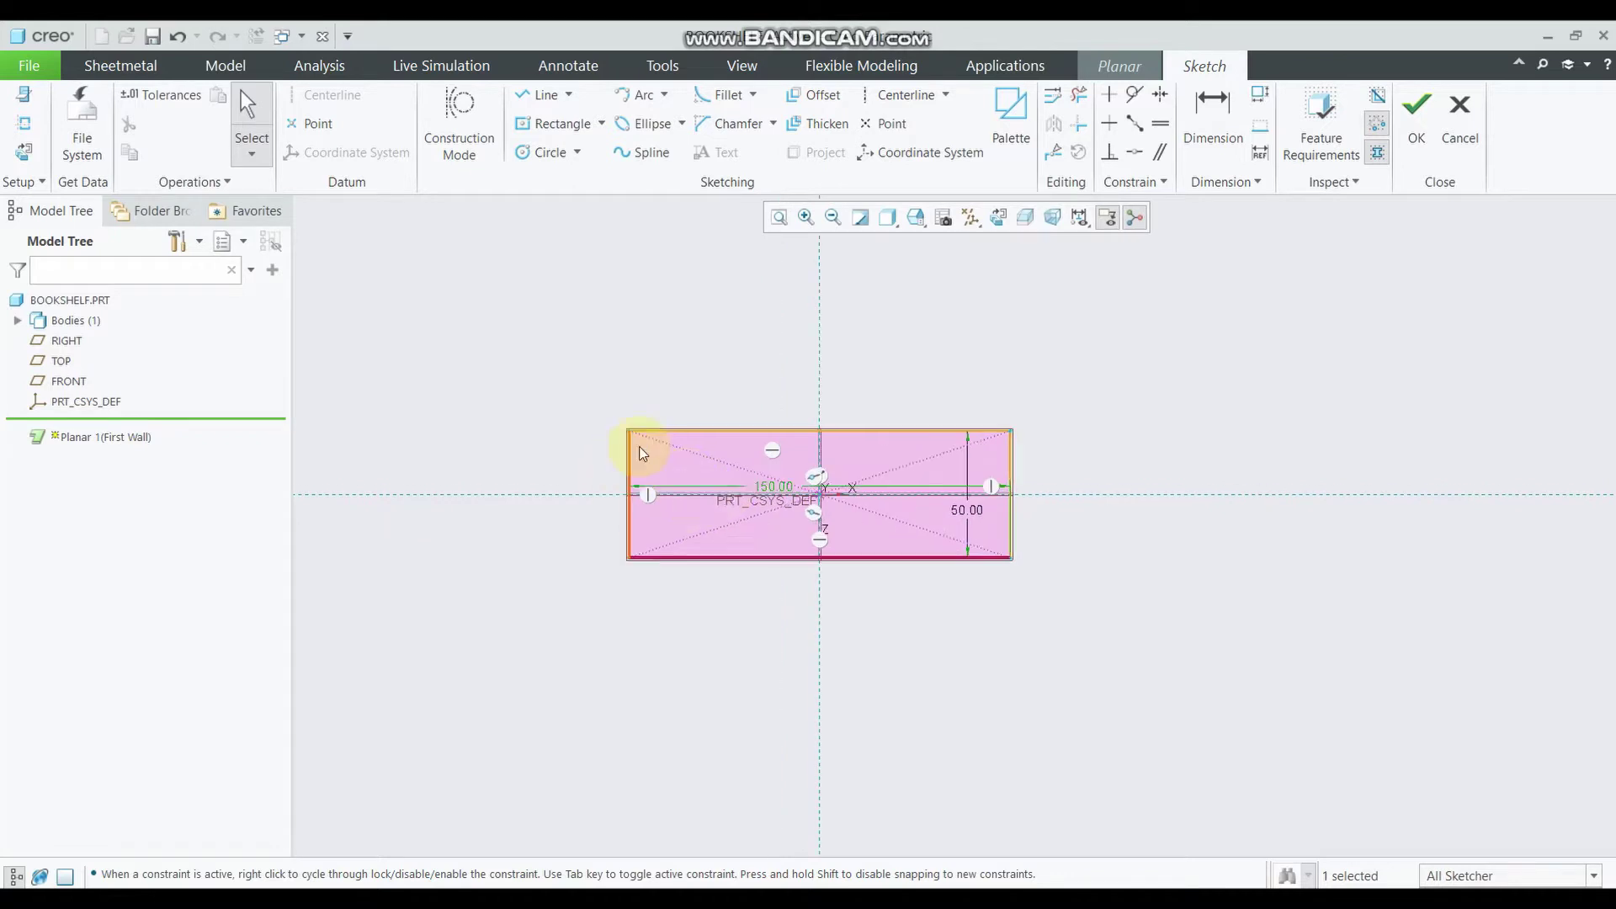
pyautogui.scroll(-2, 642, 455)
pyautogui.click(1413, 117)
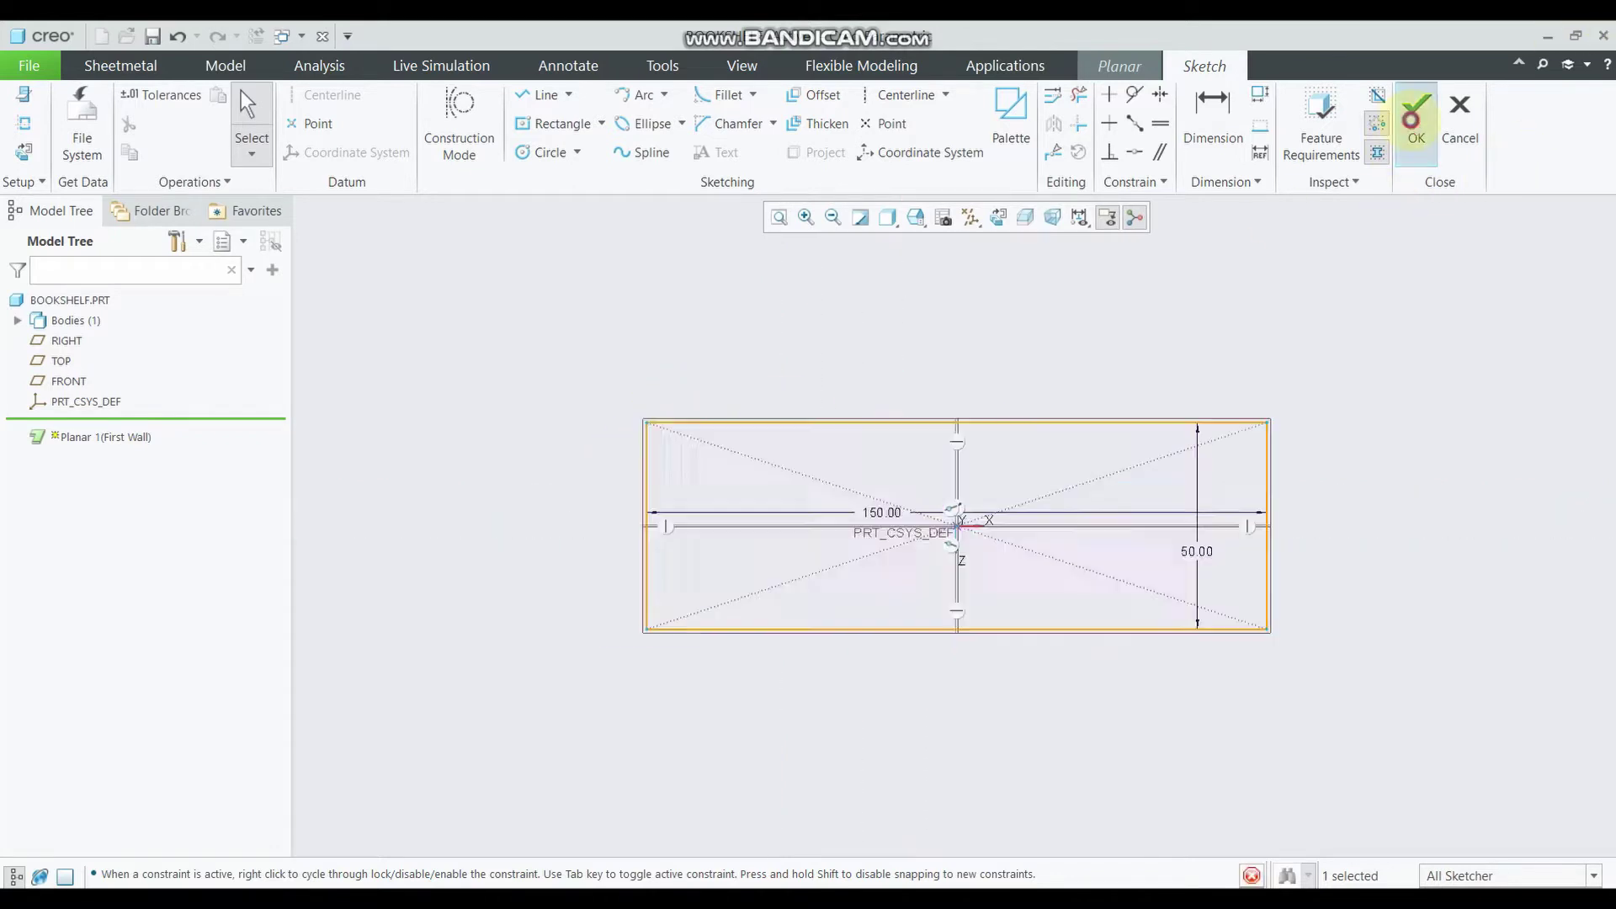
# Give the planar wall a 1.50 thickness and complete it as Planar 1
pyautogui.moveTo(1145, 417); pyautogui.dragTo(1105, 335, button='middle')
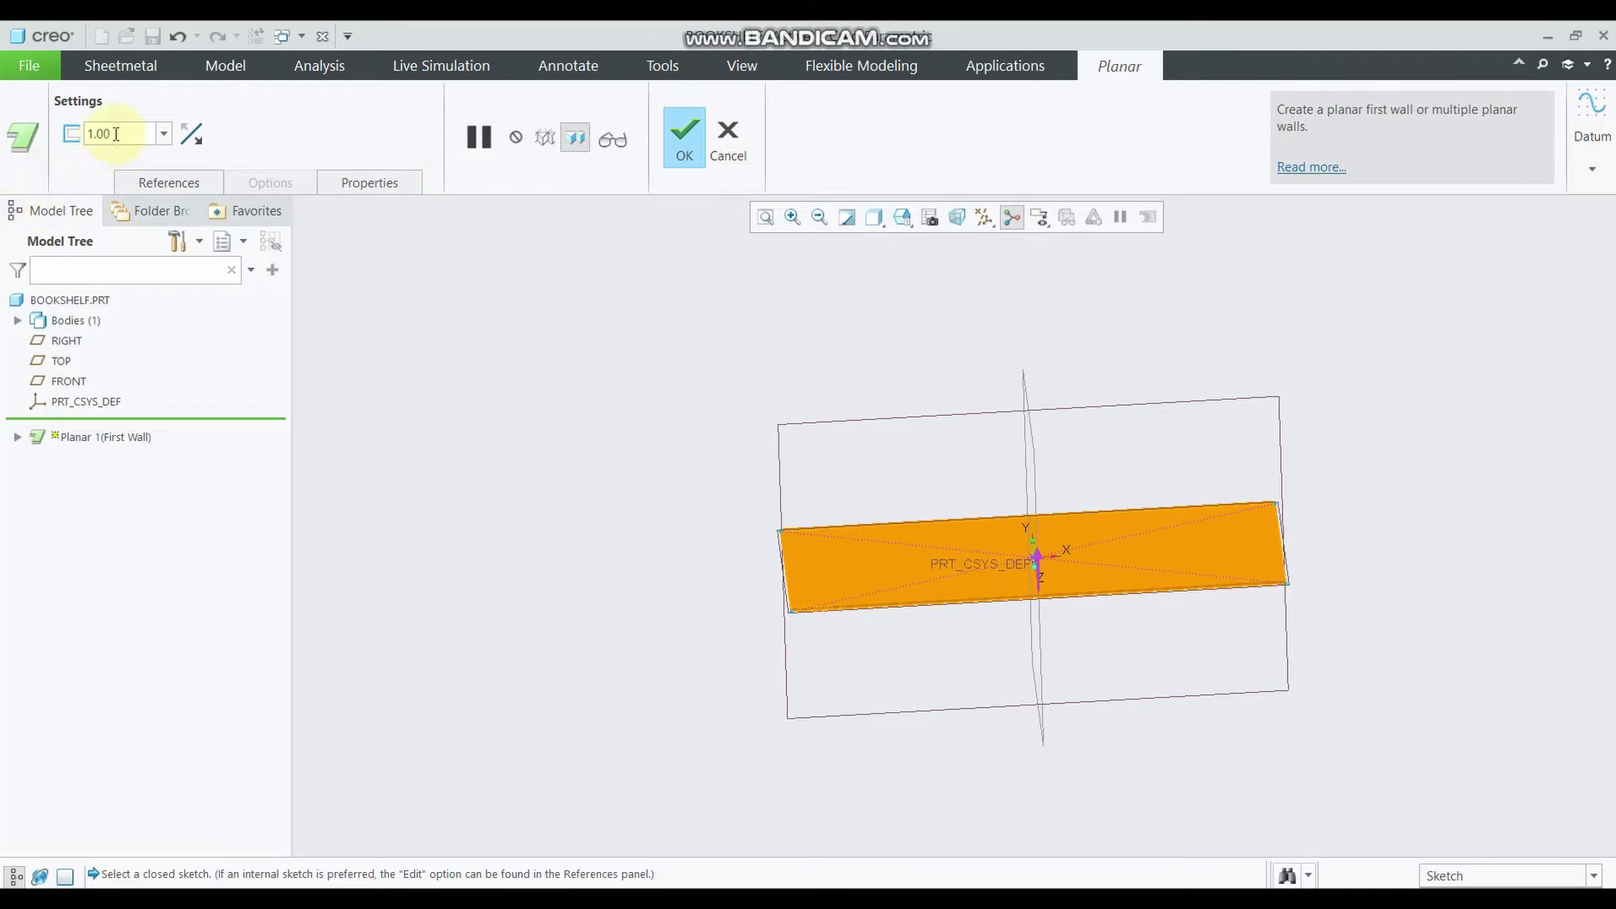
pyautogui.scroll(-2, 866, 597)
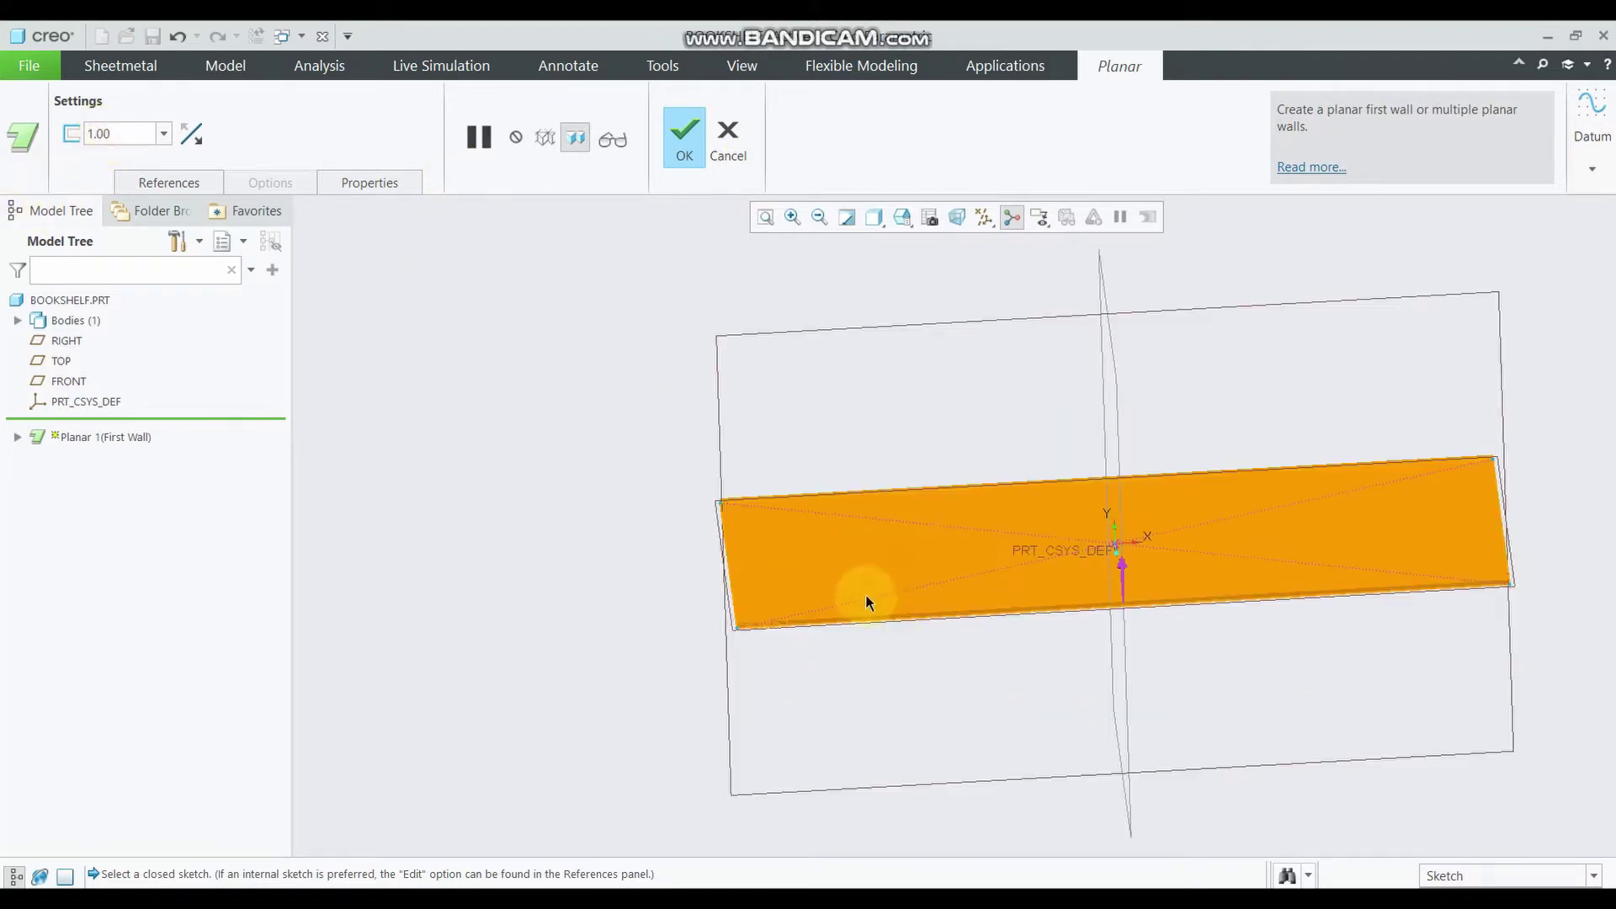
pyautogui.moveTo(831, 639)
pyautogui.mouseDown(button='middle')
pyautogui.moveTo(867, 632)
pyautogui.moveTo(800, 620)
pyautogui.mouseUp(button='middle')
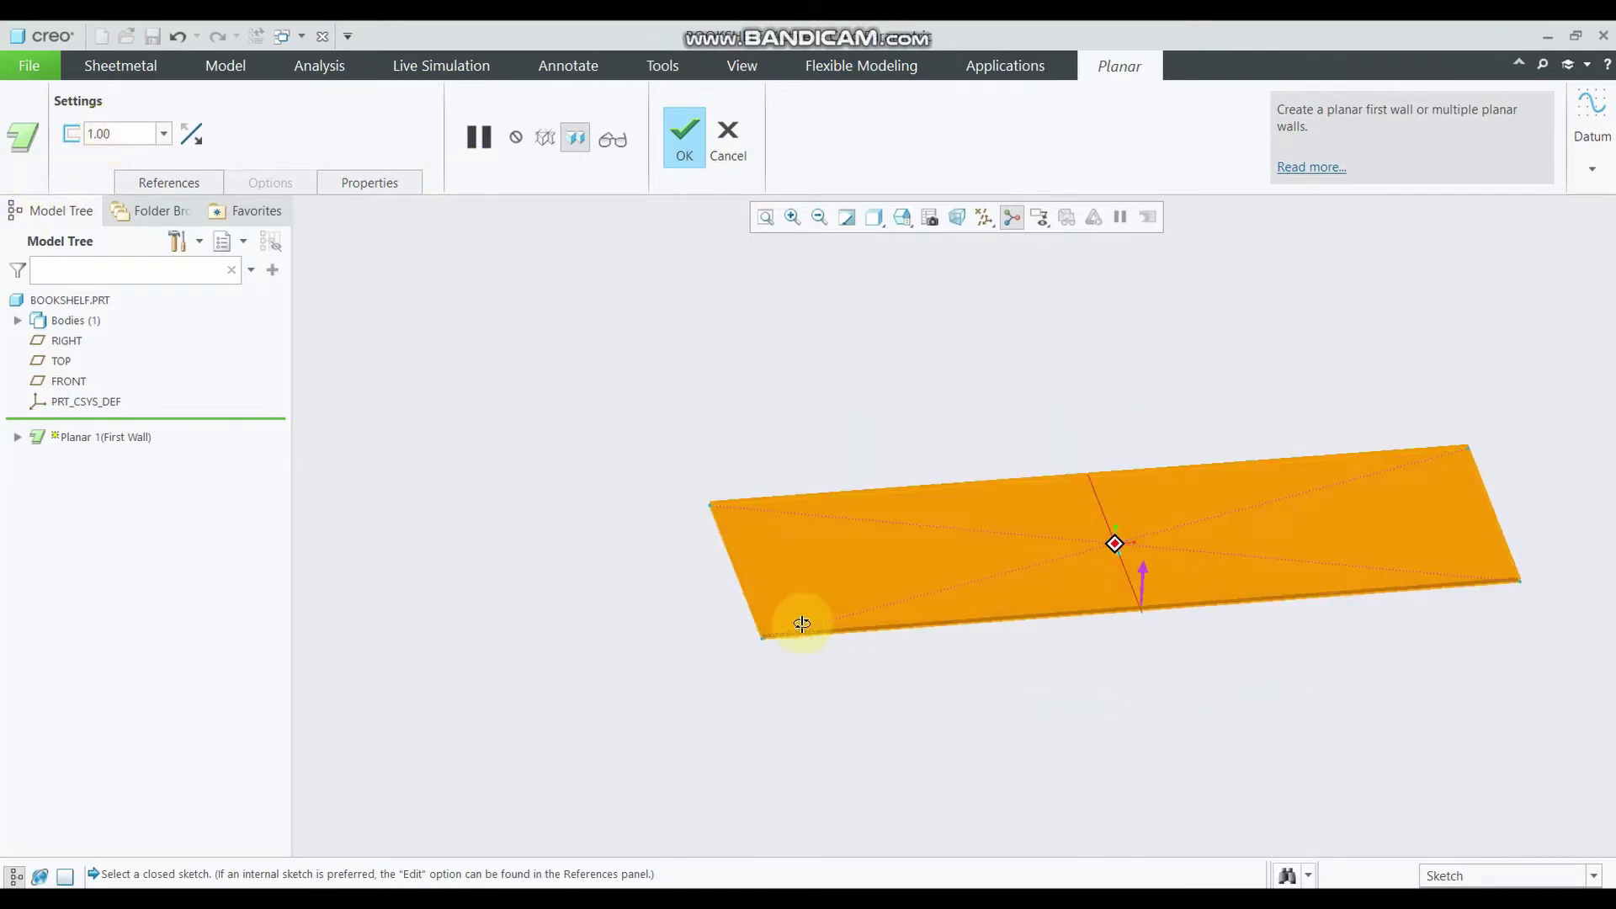
pyautogui.doubleClick(114, 134)
pyautogui.write('1')
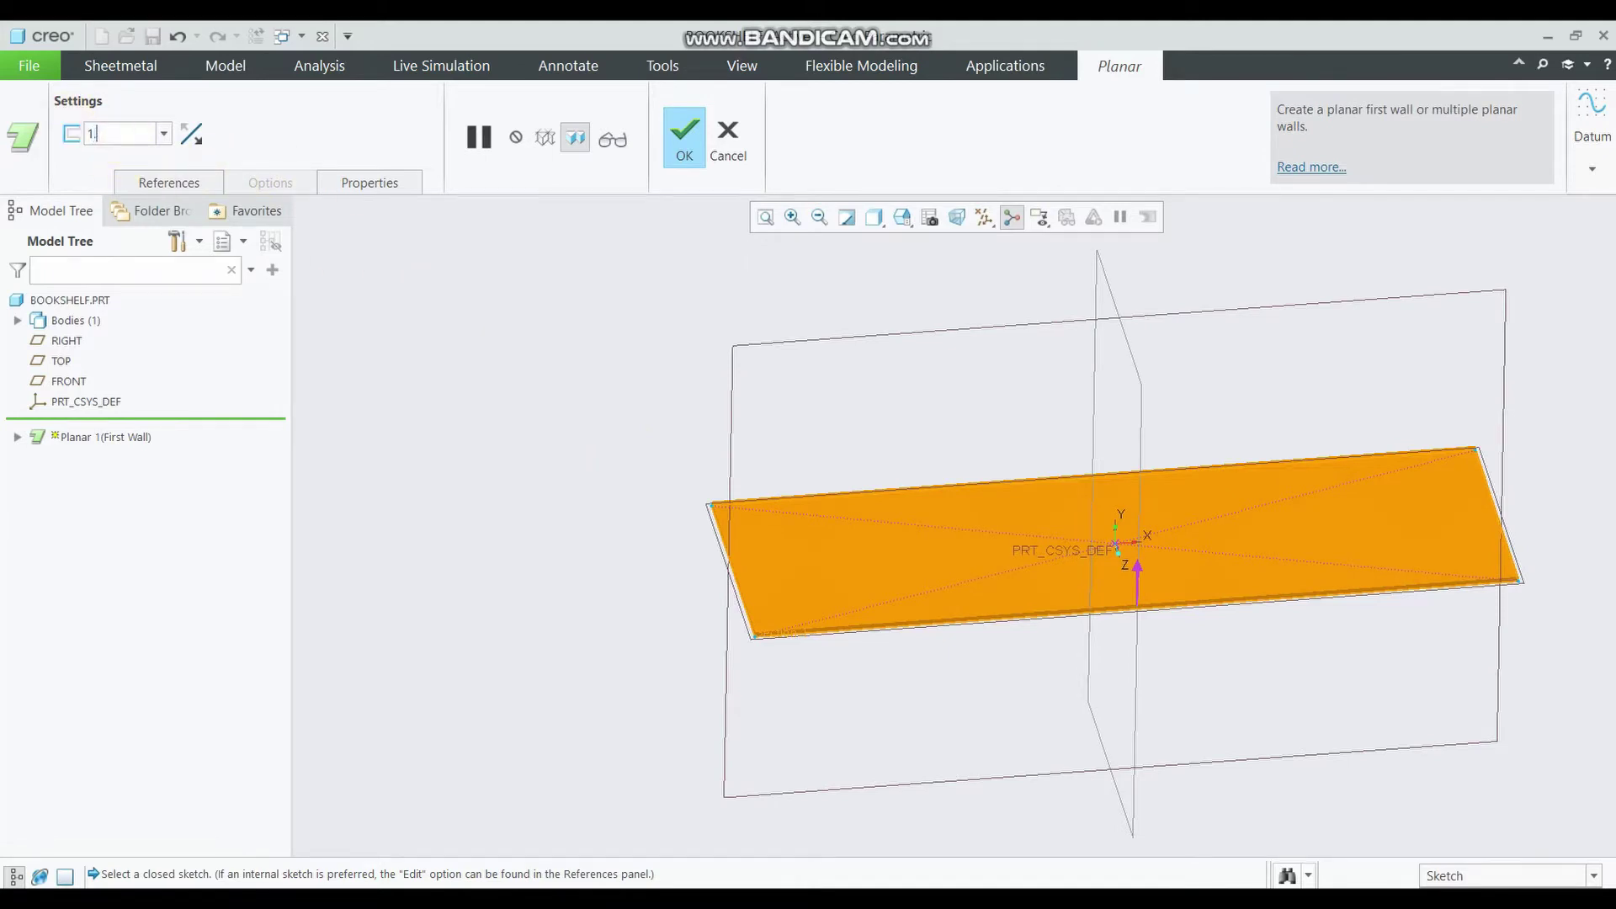
pyautogui.press('Return')
pyautogui.click(689, 152)
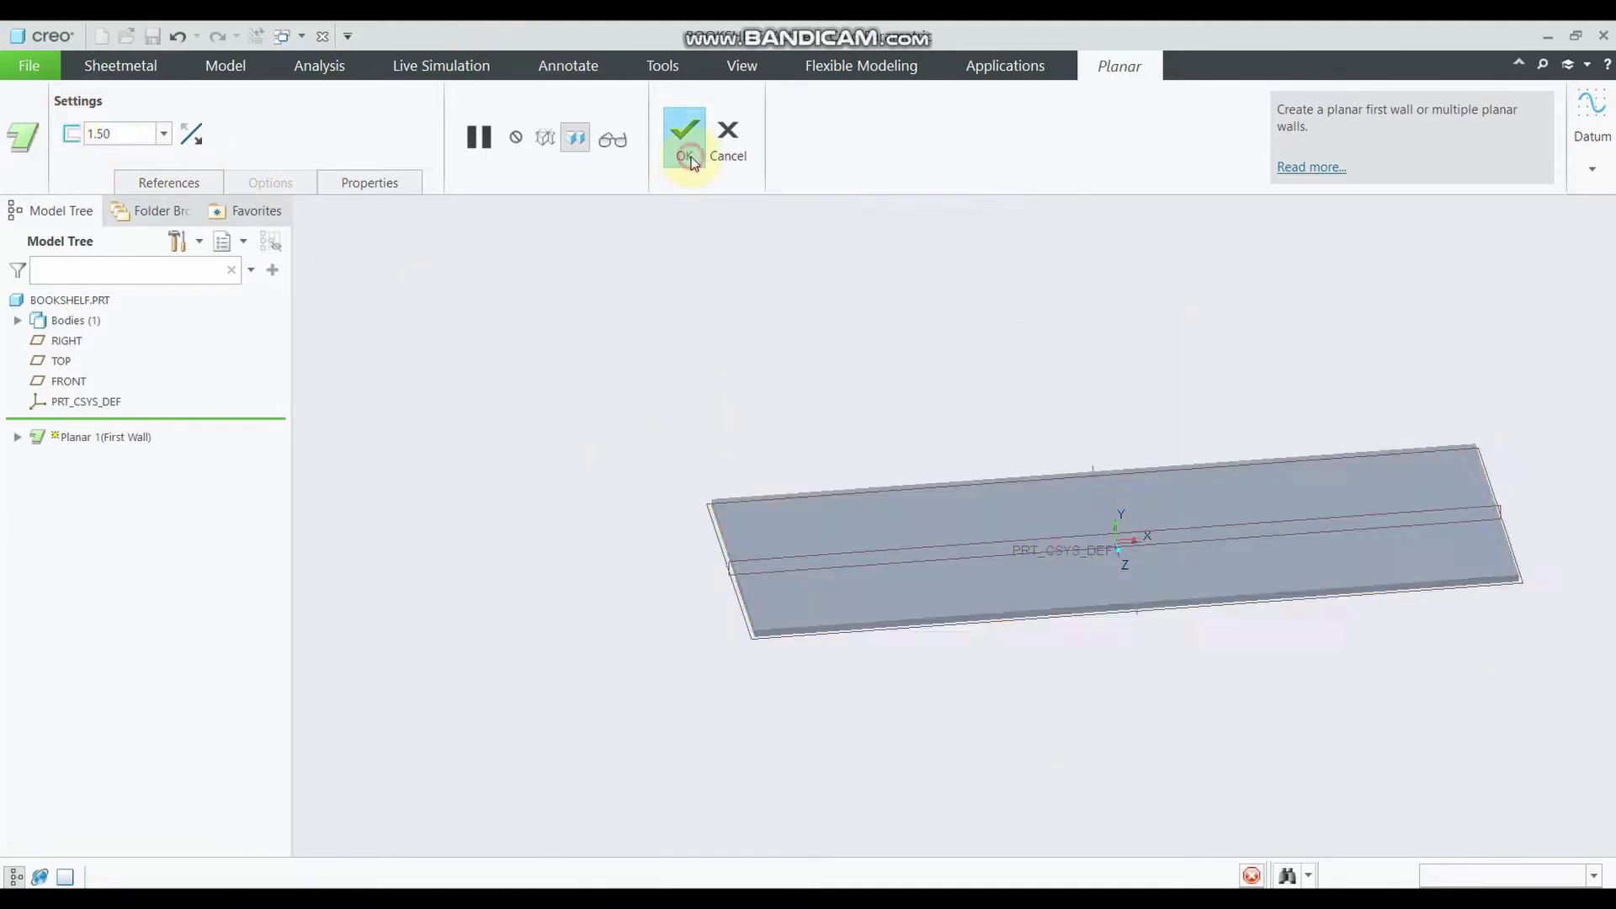
pyautogui.click(1436, 509)
pyautogui.moveTo(1259, 620)
pyautogui.mouseDown(button='middle')
pyautogui.moveTo(1316, 614)
pyautogui.moveTo(1368, 665)
pyautogui.mouseUp(button='middle')
# Switch the display style to Shading With Edges and orbit and zoom around the plate
pyautogui.click(875, 217)
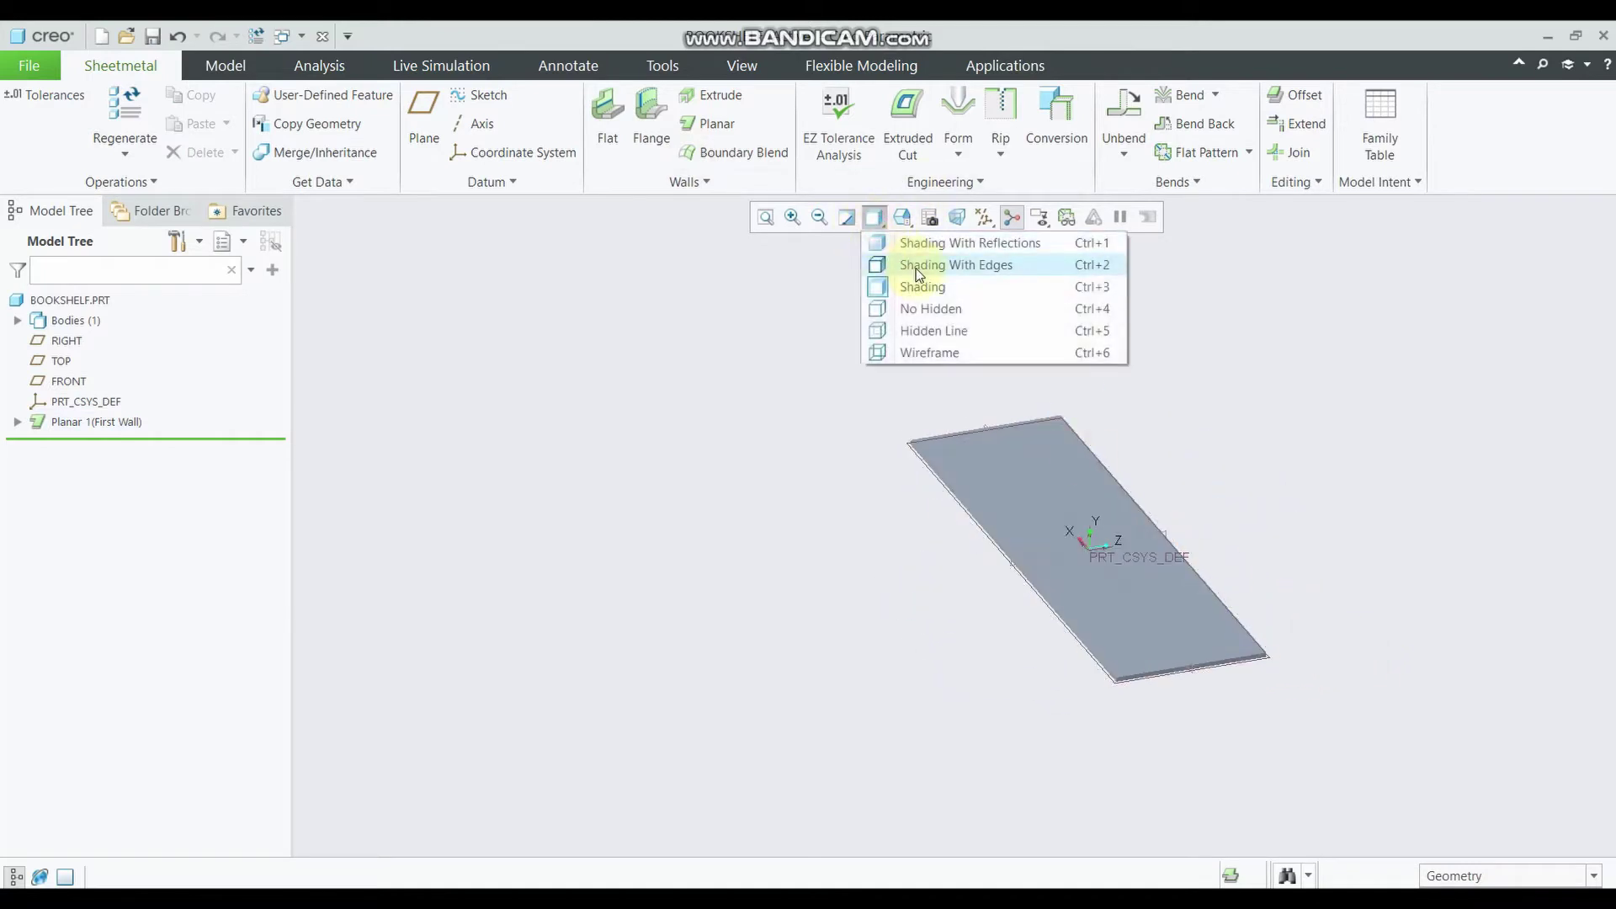
pyautogui.click(917, 266)
pyautogui.moveTo(1297, 617)
pyautogui.mouseDown(button='middle')
pyautogui.moveTo(1229, 685)
pyautogui.moveTo(1191, 649)
pyautogui.moveTo(1216, 631)
pyautogui.moveTo(1192, 633)
pyautogui.moveTo(1223, 654)
pyautogui.moveTo(1230, 621)
pyautogui.mouseUp(button='middle')
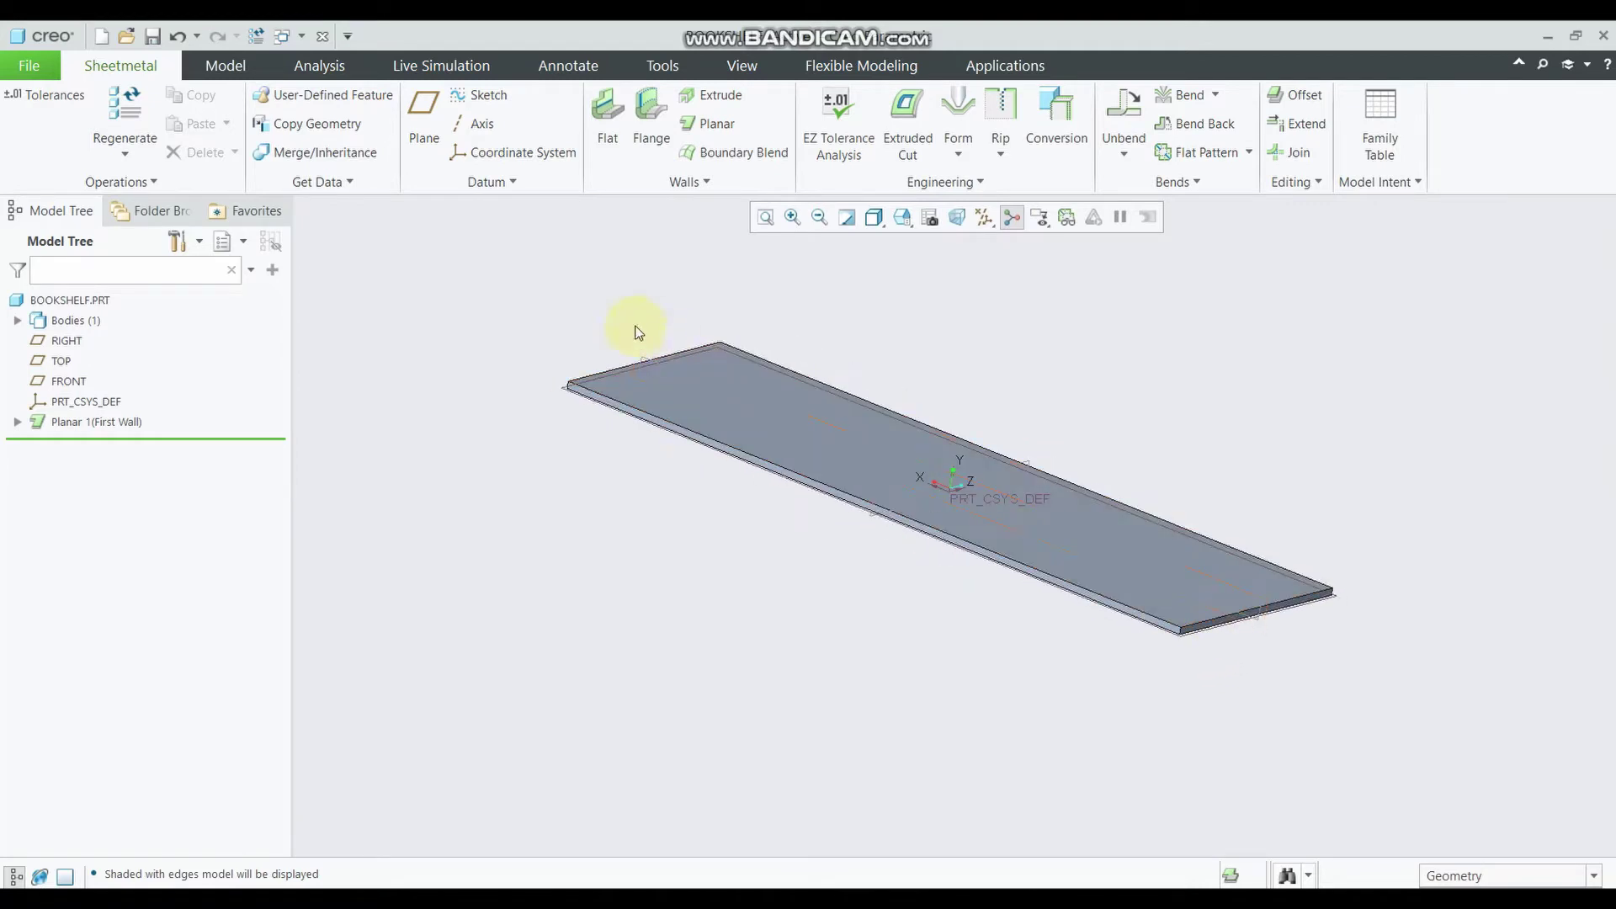
pyautogui.moveTo(736, 414)
pyautogui.mouseDown(button='middle')
pyautogui.moveTo(739, 429)
pyautogui.moveTo(716, 396)
pyautogui.mouseUp(button='middle')
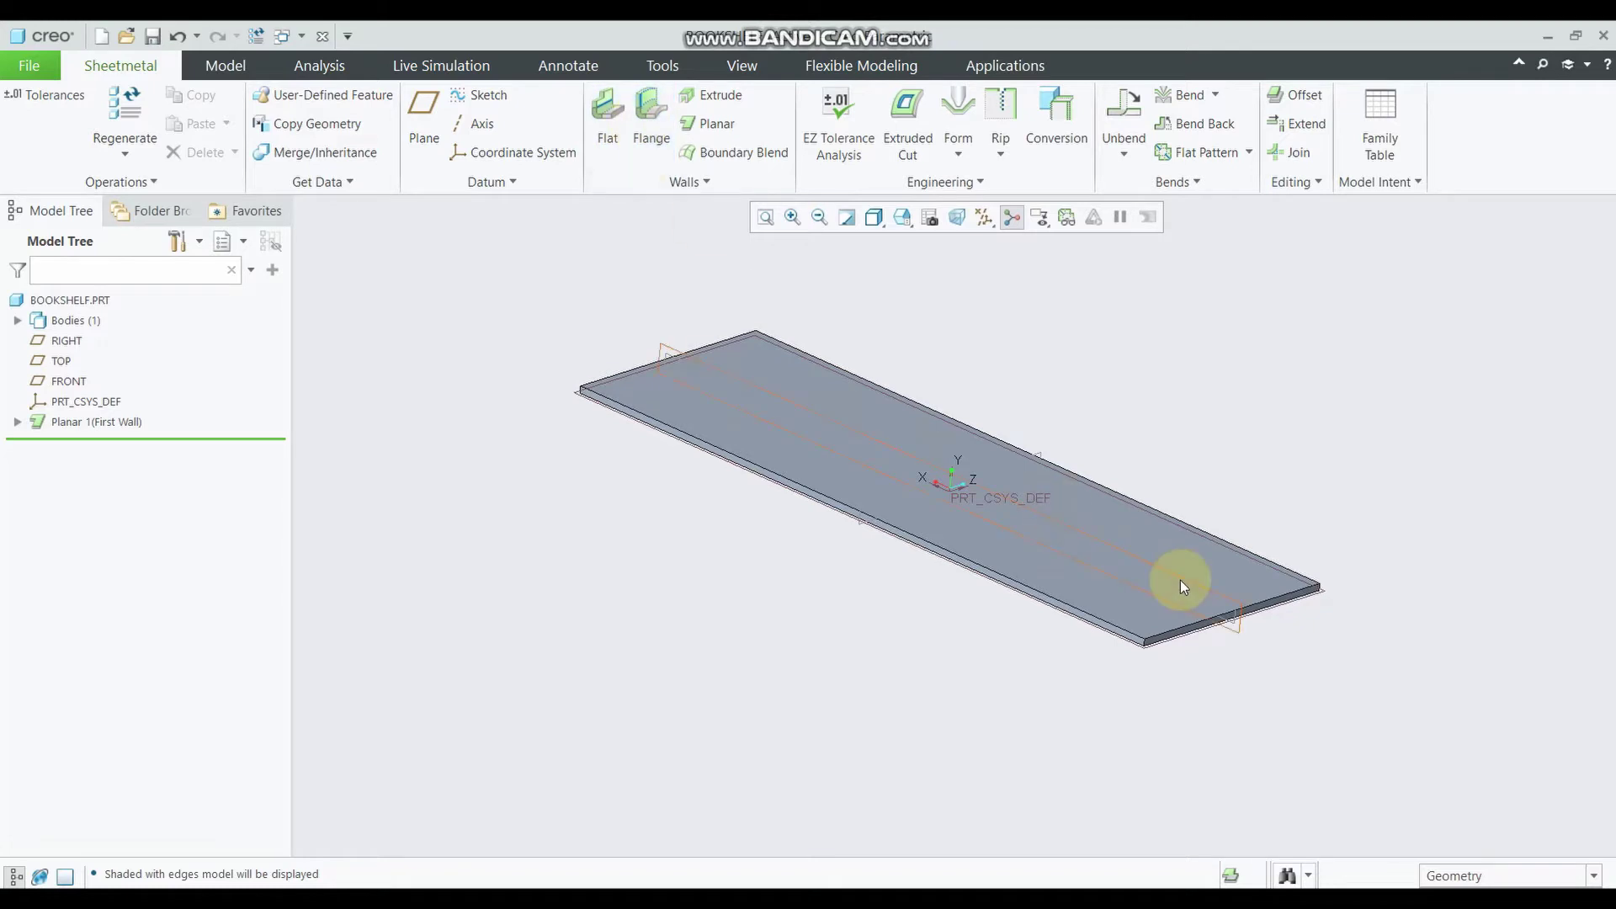
pyautogui.scroll(2, 1219, 587)
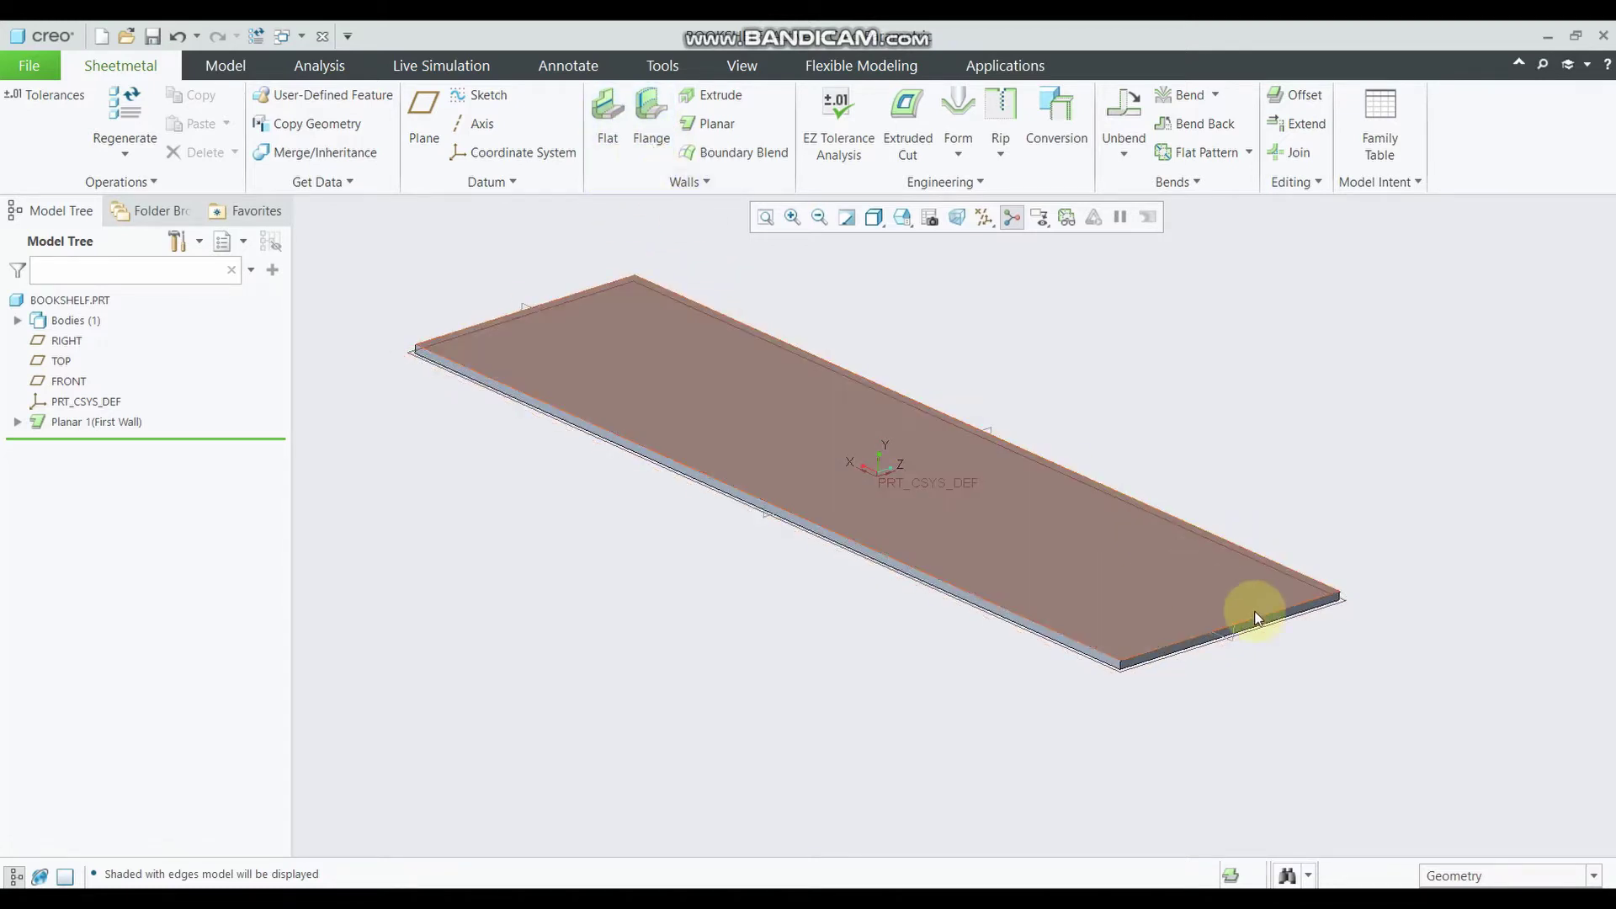
pyautogui.scroll(2, 1255, 617)
pyautogui.scroll(-3, 1245, 624)
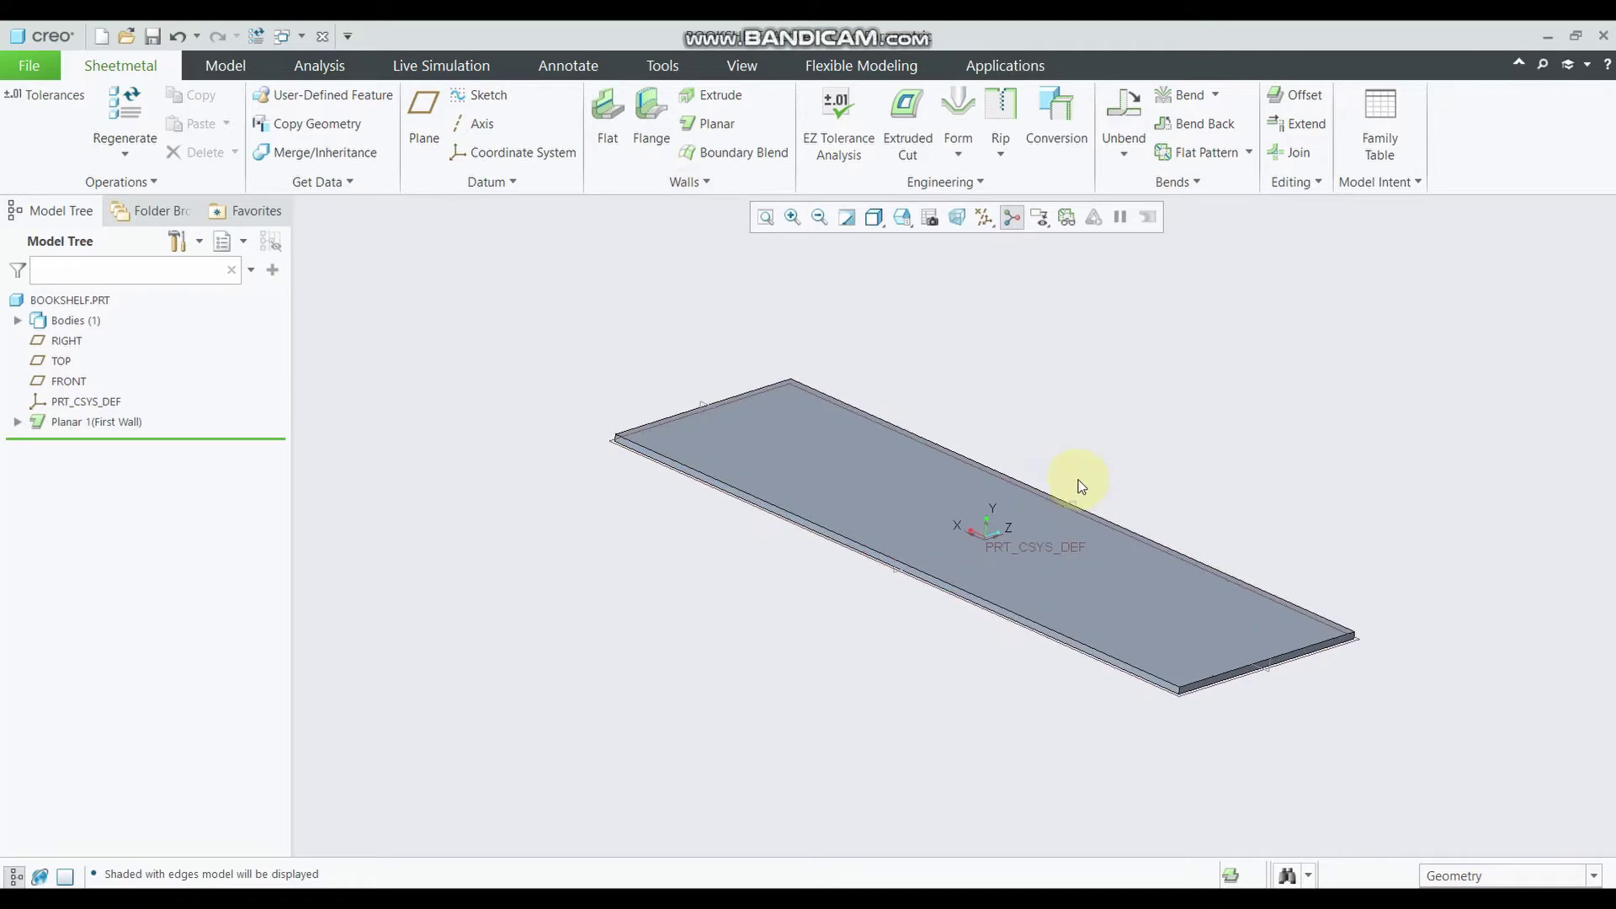
# Add a flat wall attached to the plate's front long edge
pyautogui.click(604, 118)
pyautogui.scroll(2, 1360, 629)
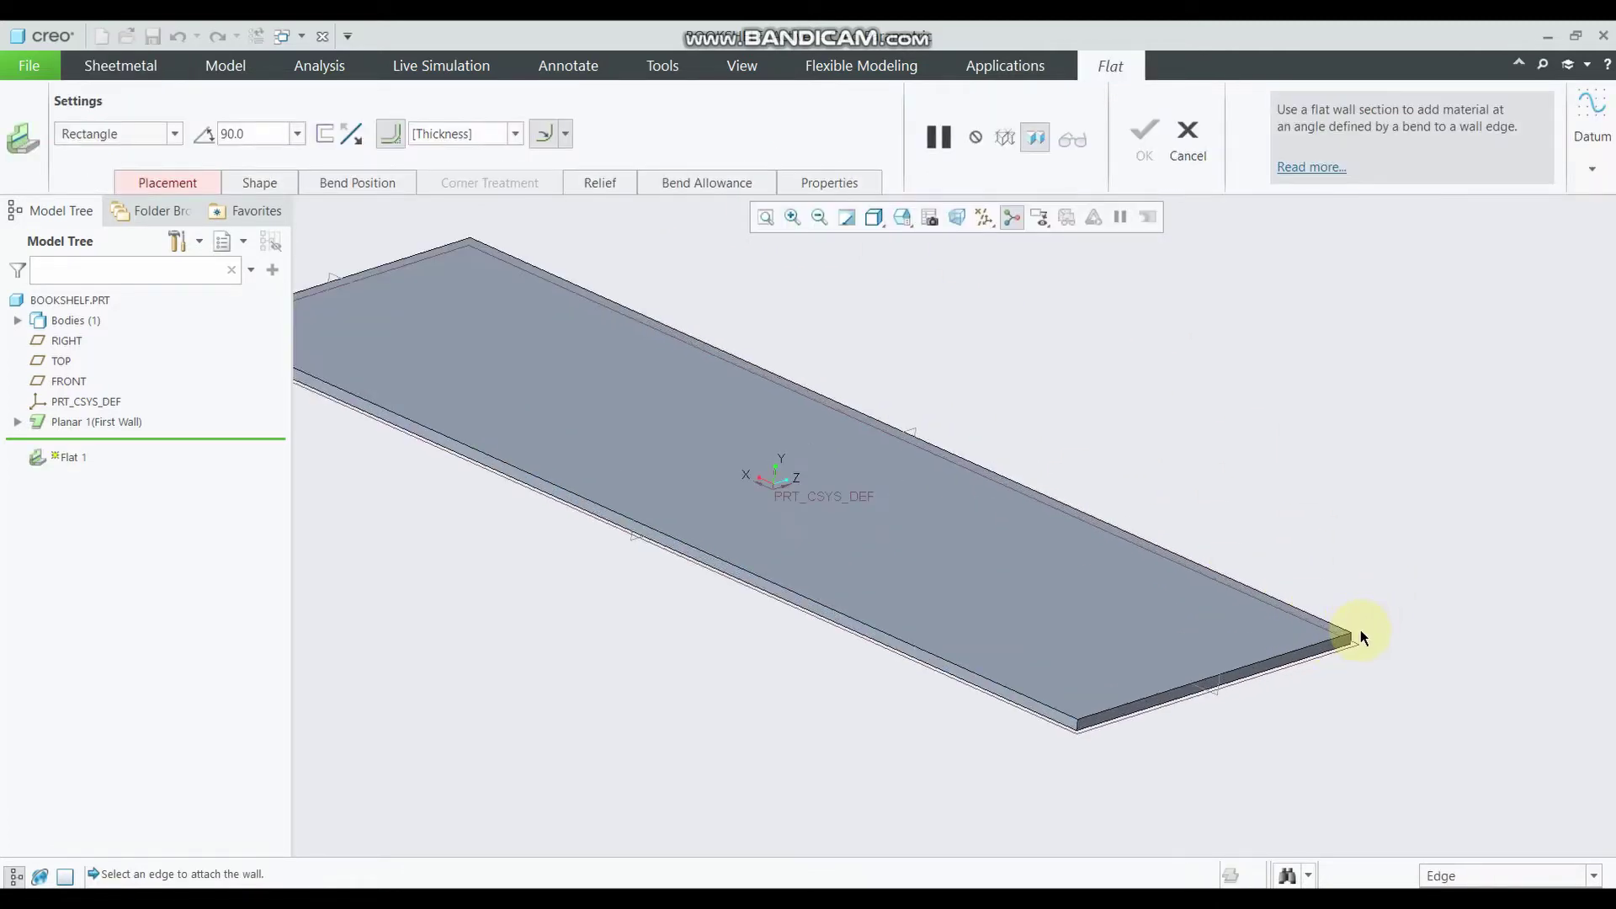
pyautogui.scroll(1, 1360, 629)
pyautogui.click(1133, 722)
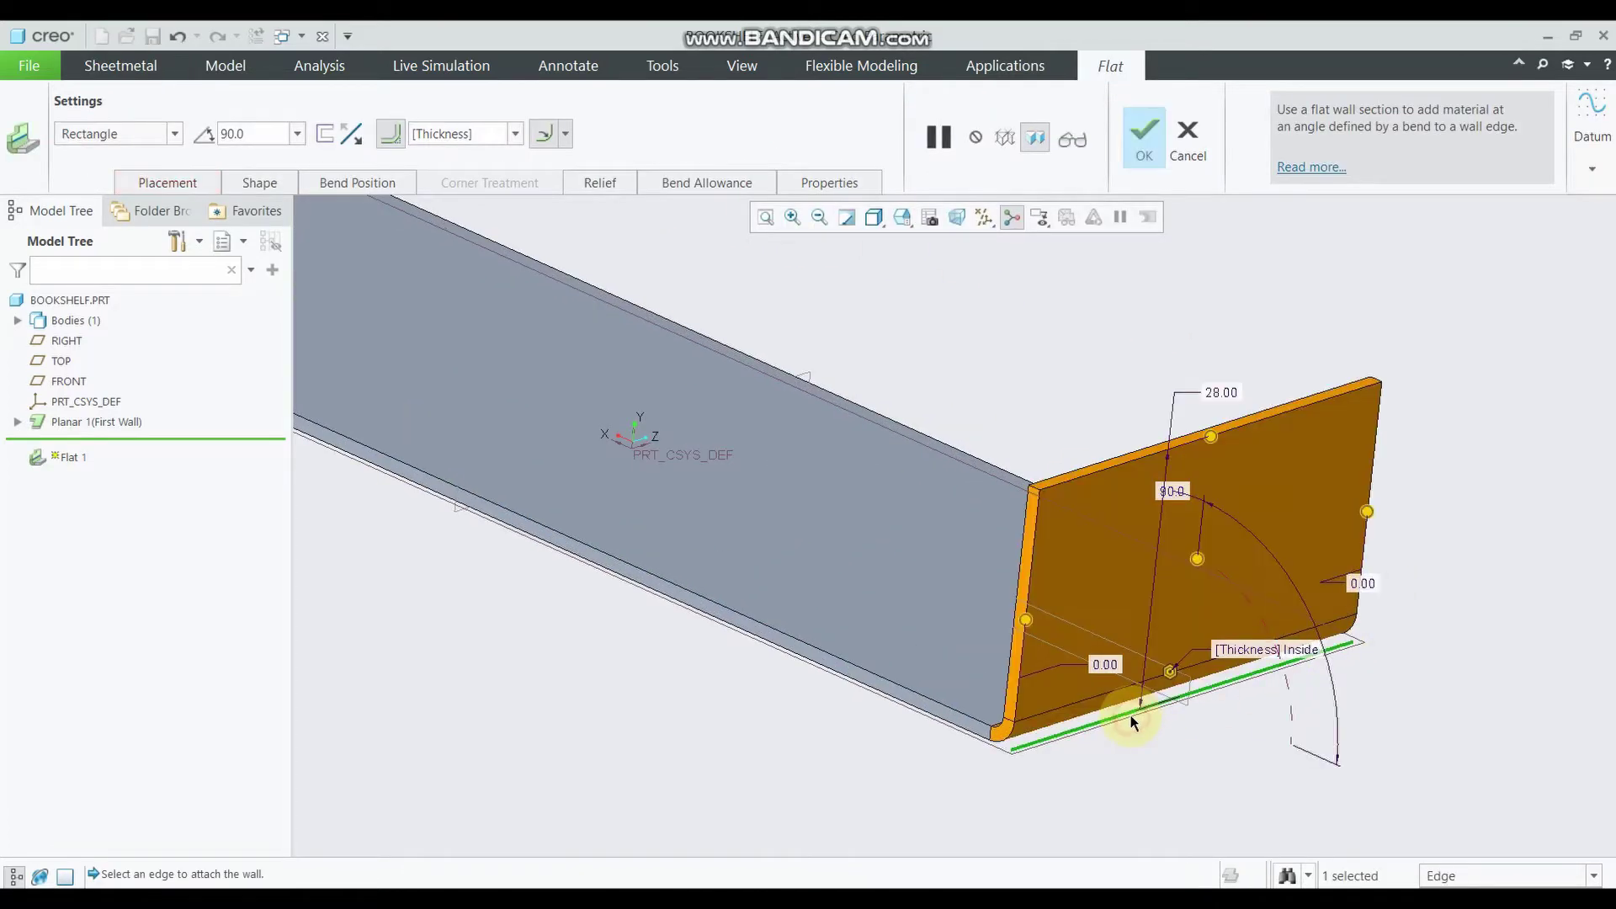
pyautogui.scroll(-2, 1086, 699)
pyautogui.moveTo(1083, 696)
pyautogui.mouseDown(button='middle')
pyautogui.moveTo(1057, 686)
pyautogui.moveTo(1125, 674)
pyautogui.moveTo(1093, 696)
pyautogui.moveTo(1021, 660)
pyautogui.moveTo(1028, 707)
pyautogui.moveTo(1162, 674)
pyautogui.mouseUp(button='middle')
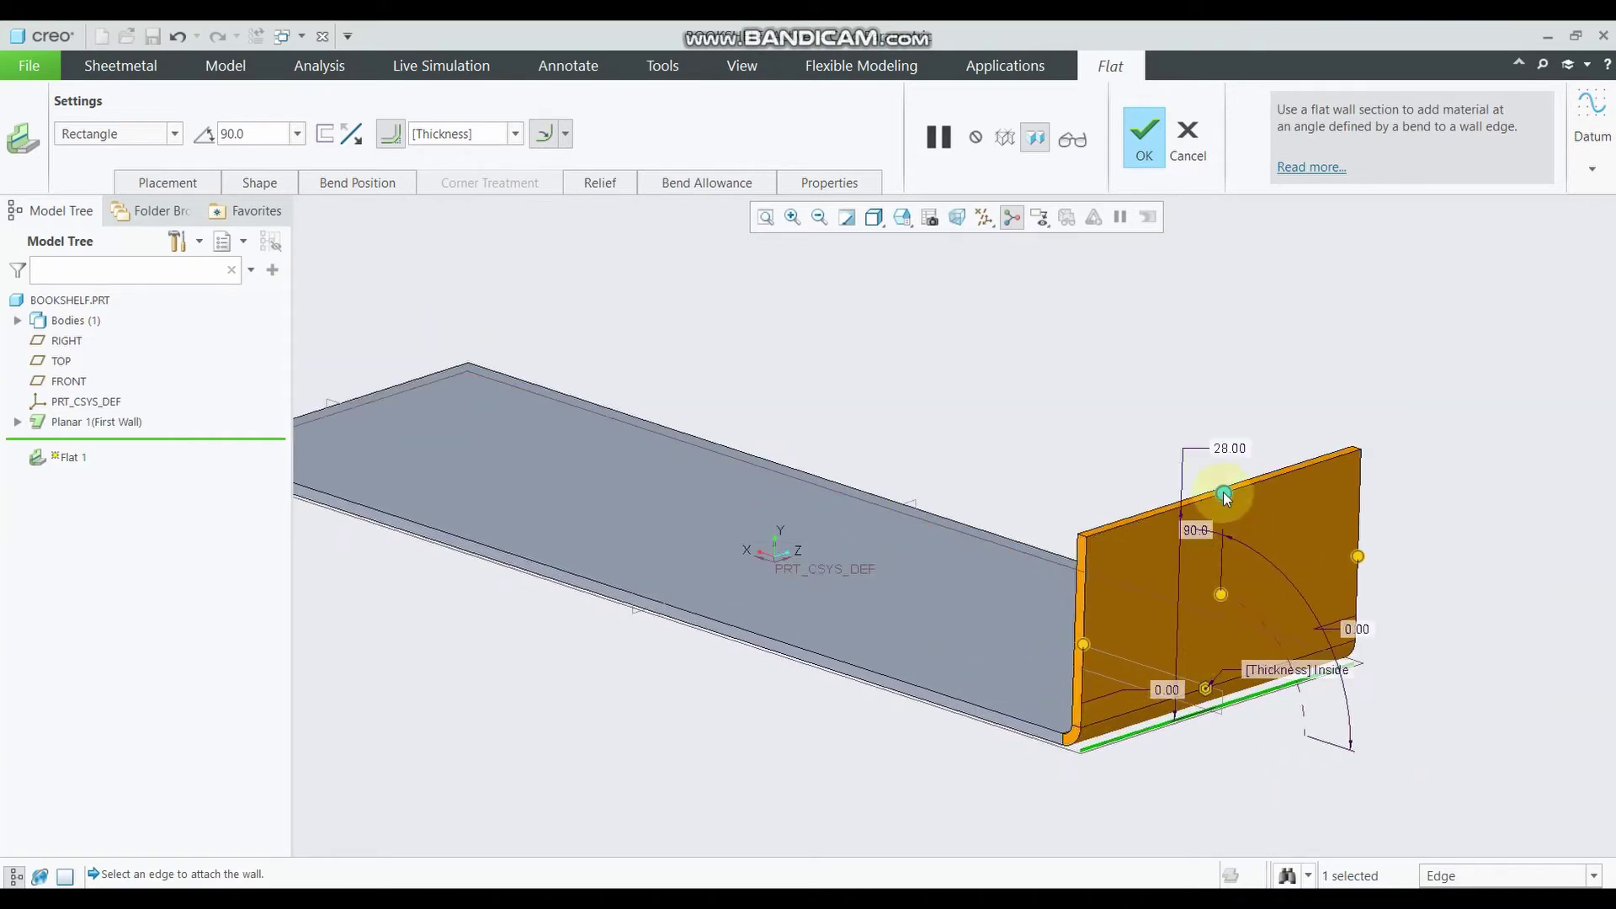
# Set the flat wall's bend angle to exactly 90° so it stands upright
pyautogui.moveTo(1228, 502)
pyautogui.mouseDown()
pyautogui.moveTo(1234, 439)
pyautogui.moveTo(1227, 515)
pyautogui.moveTo(1223, 490)
pyautogui.mouseUp()
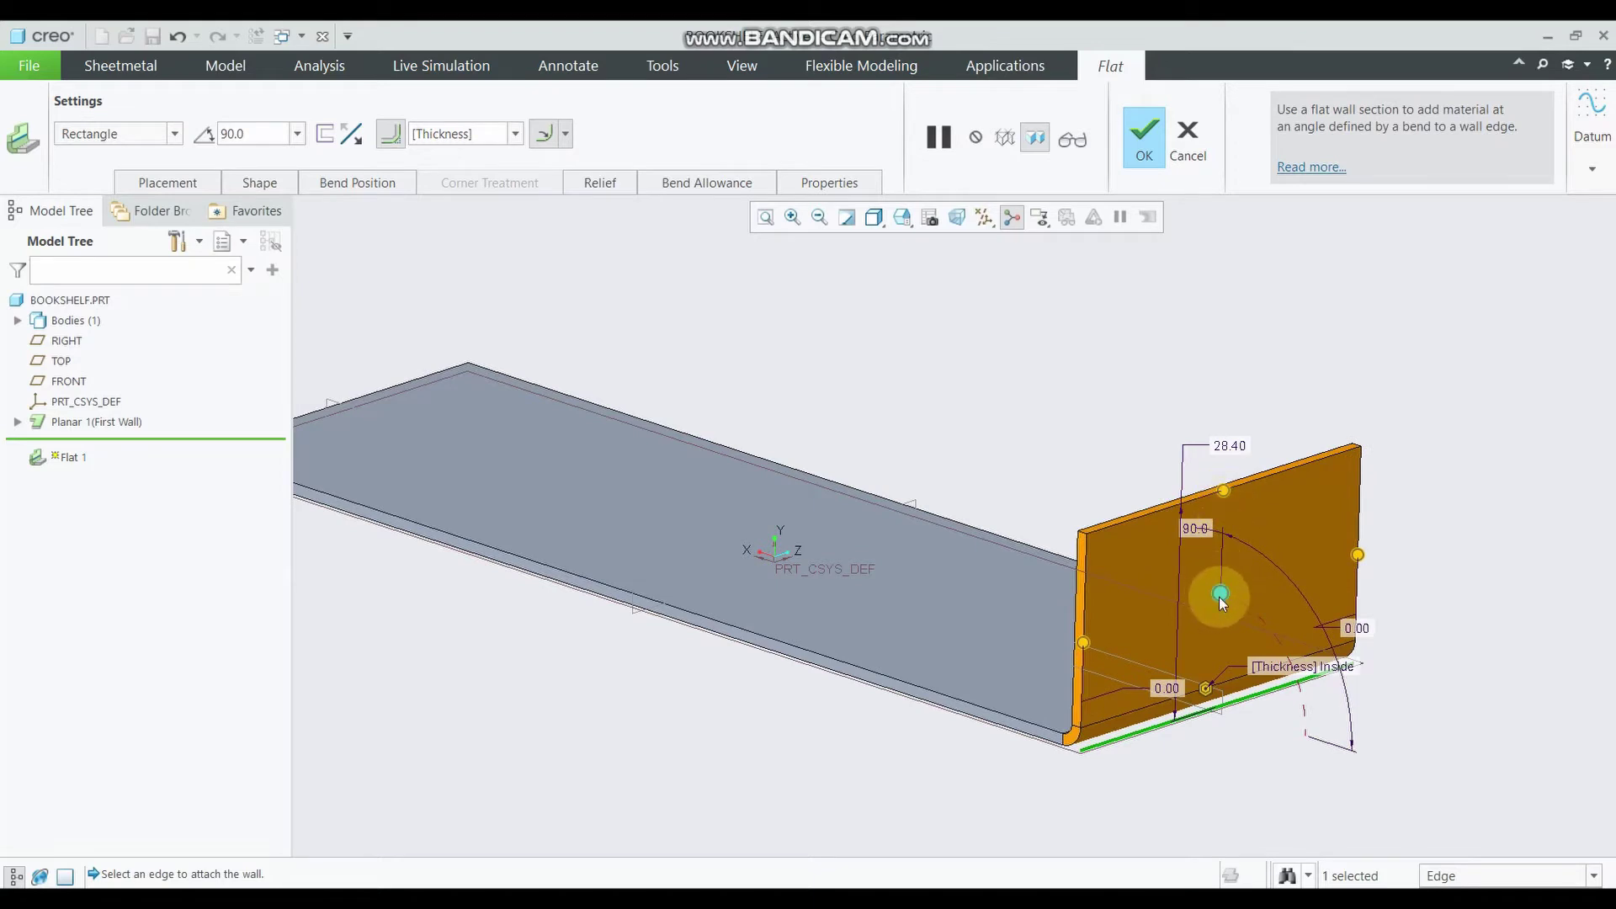
pyautogui.moveTo(1222, 587); pyautogui.dragTo(1222, 612)
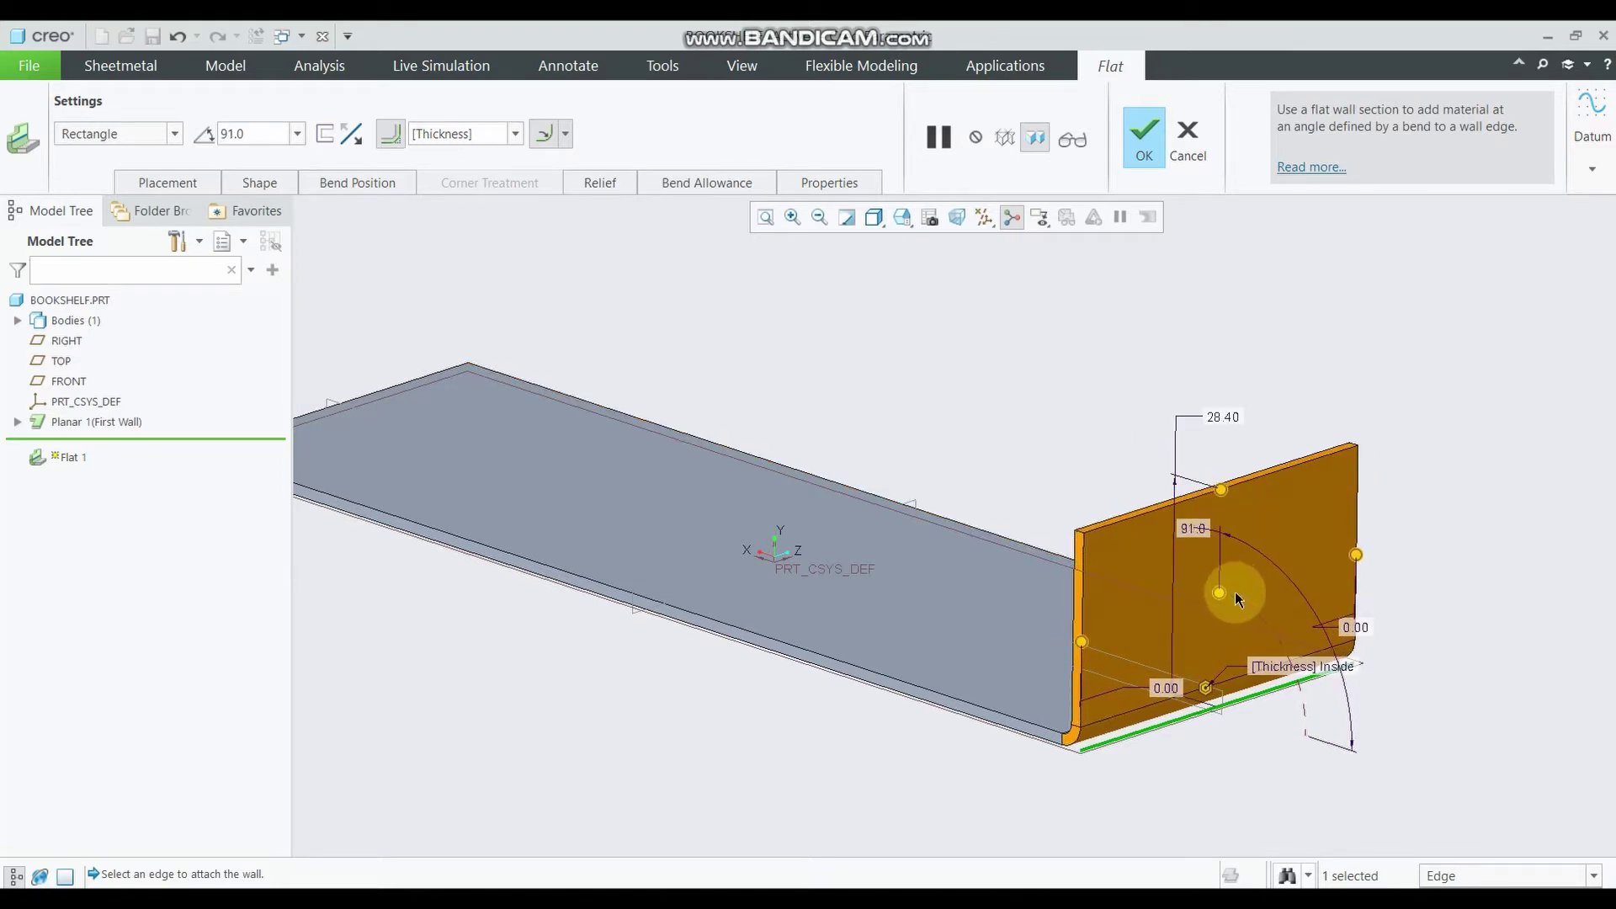
pyautogui.doubleClick(1194, 527)
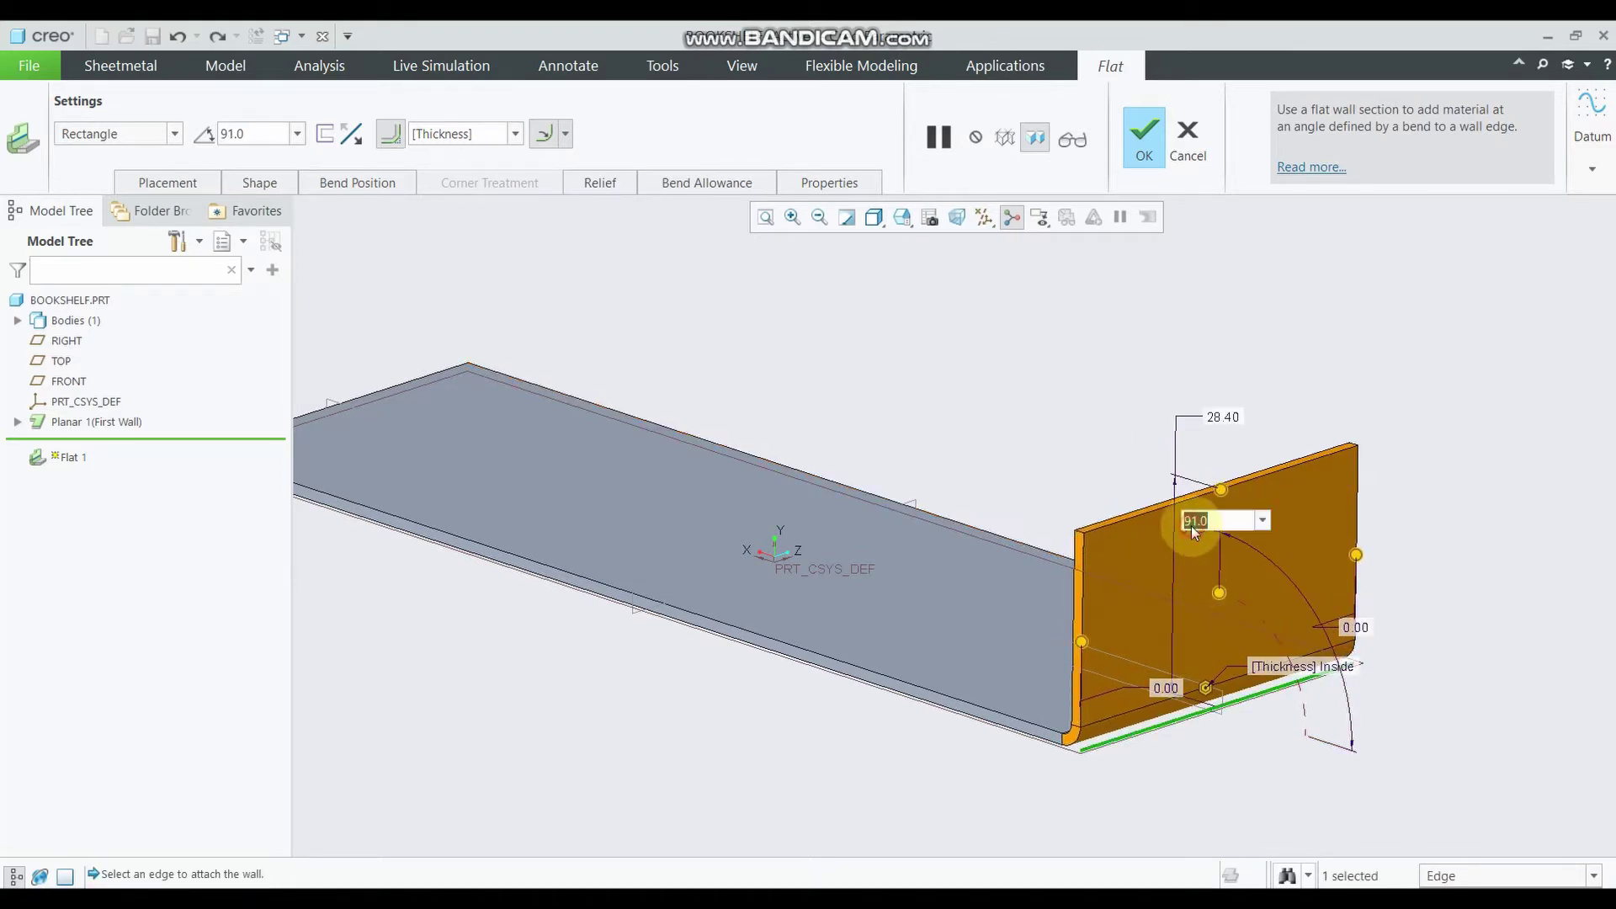
pyautogui.write('90')
pyautogui.press('Return')
pyautogui.scroll(-3, 920, 421)
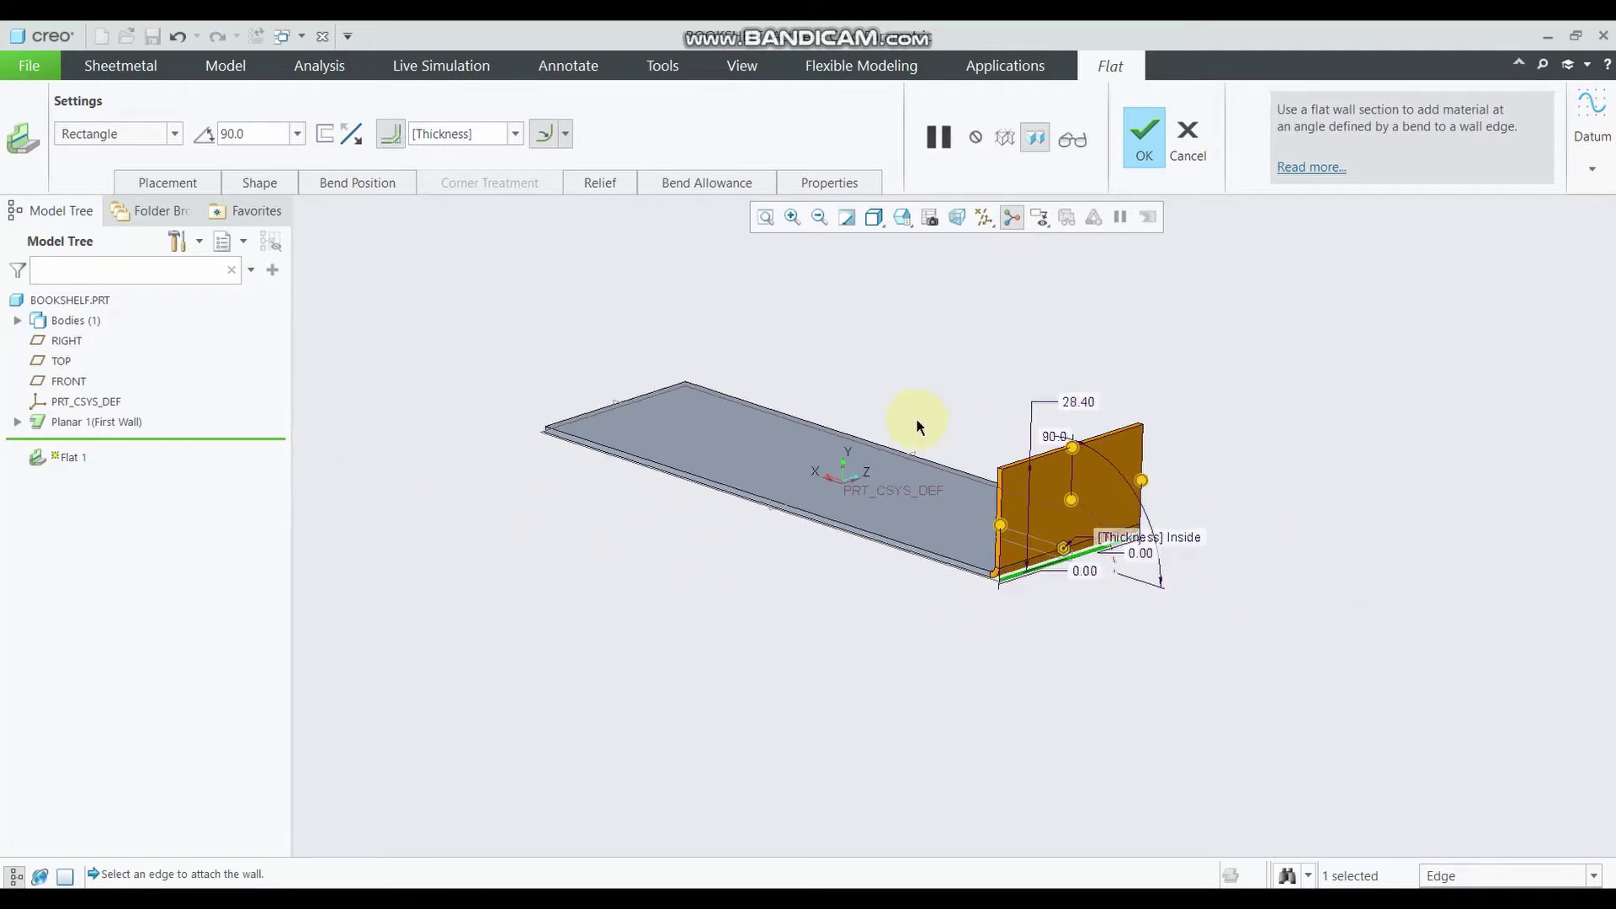
pyautogui.moveTo(920, 422); pyautogui.dragTo(895, 426, button='middle')
pyautogui.scroll(3, 974, 441)
pyautogui.scroll(-1, 1026, 537)
pyautogui.moveTo(1025, 537); pyautogui.dragTo(1004, 523, button='middle')
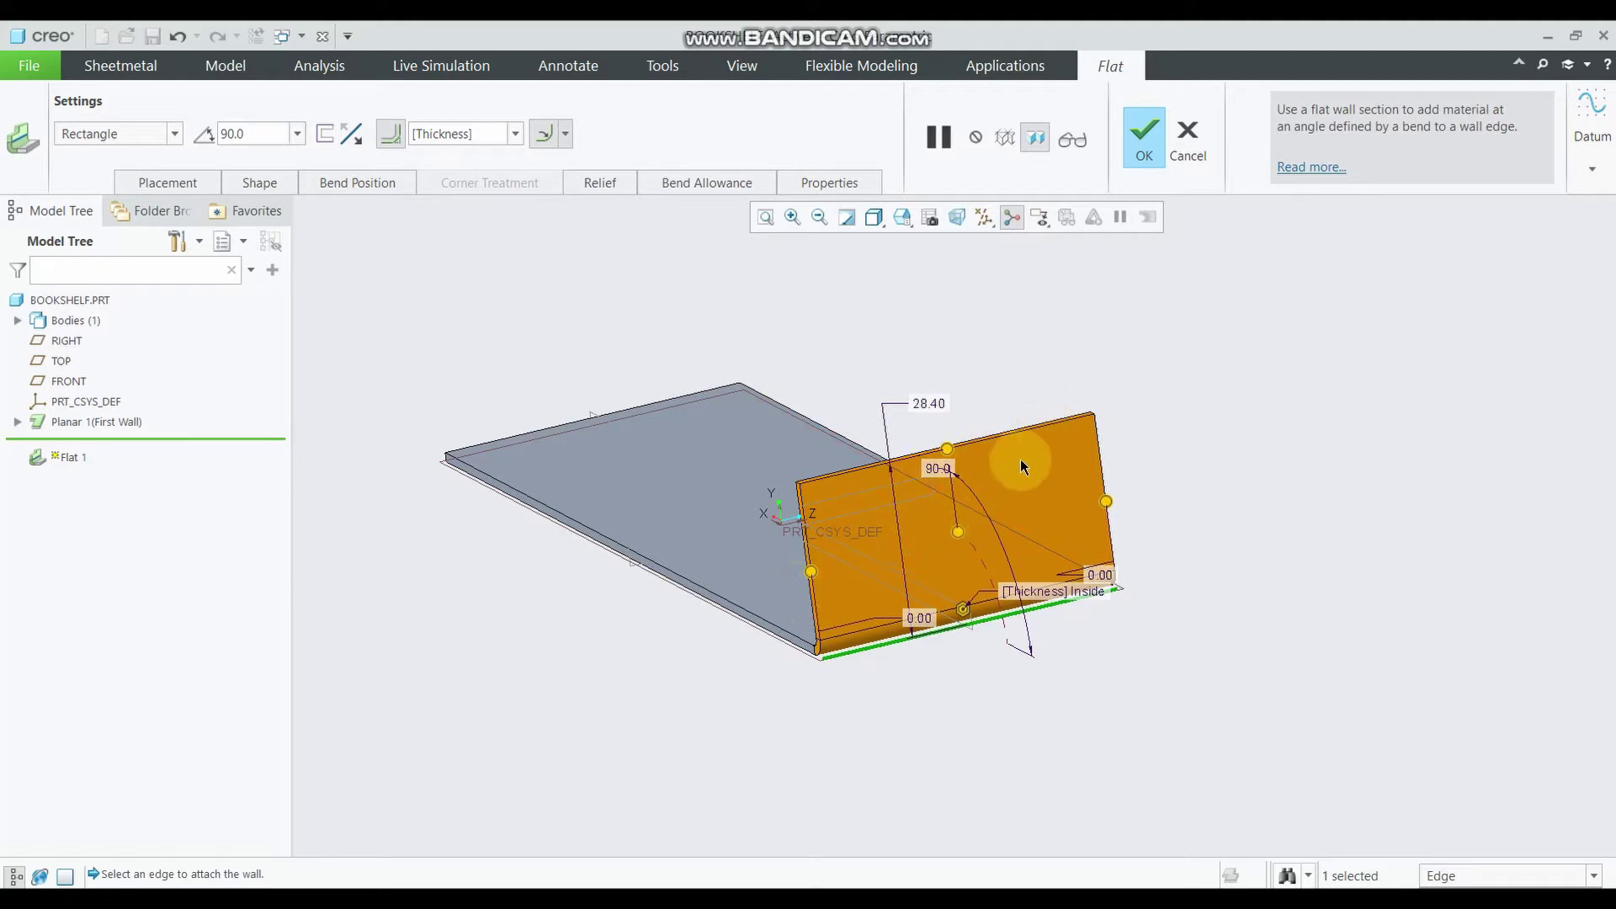
pyautogui.click(259, 184)
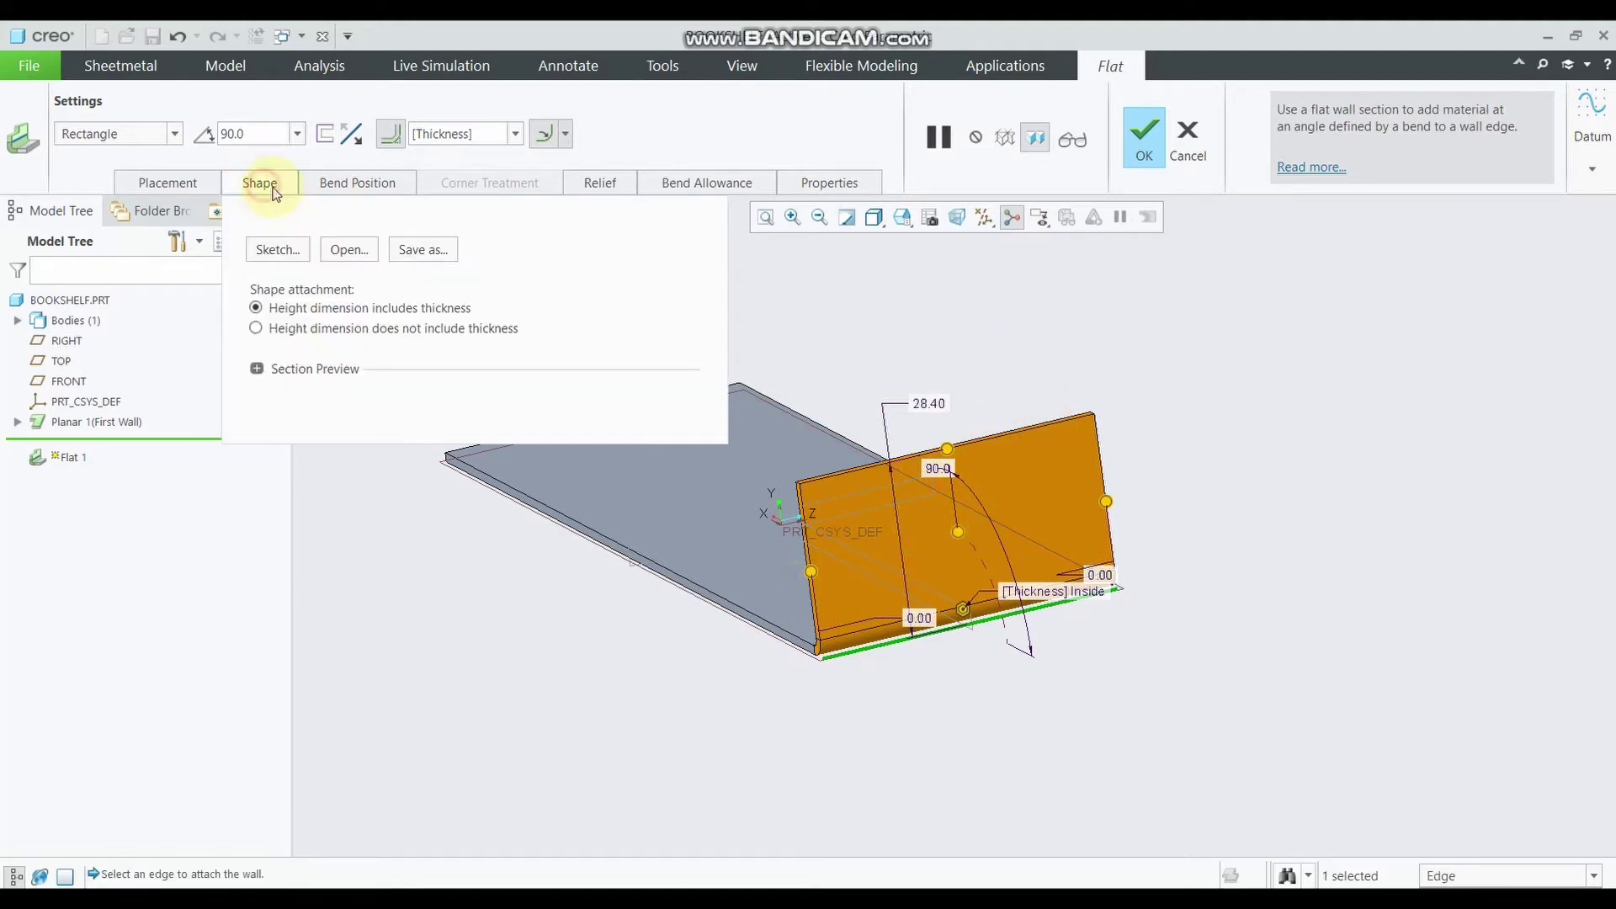
# Sketch the flat wall's outline with a height of 45
pyautogui.click(292, 251)
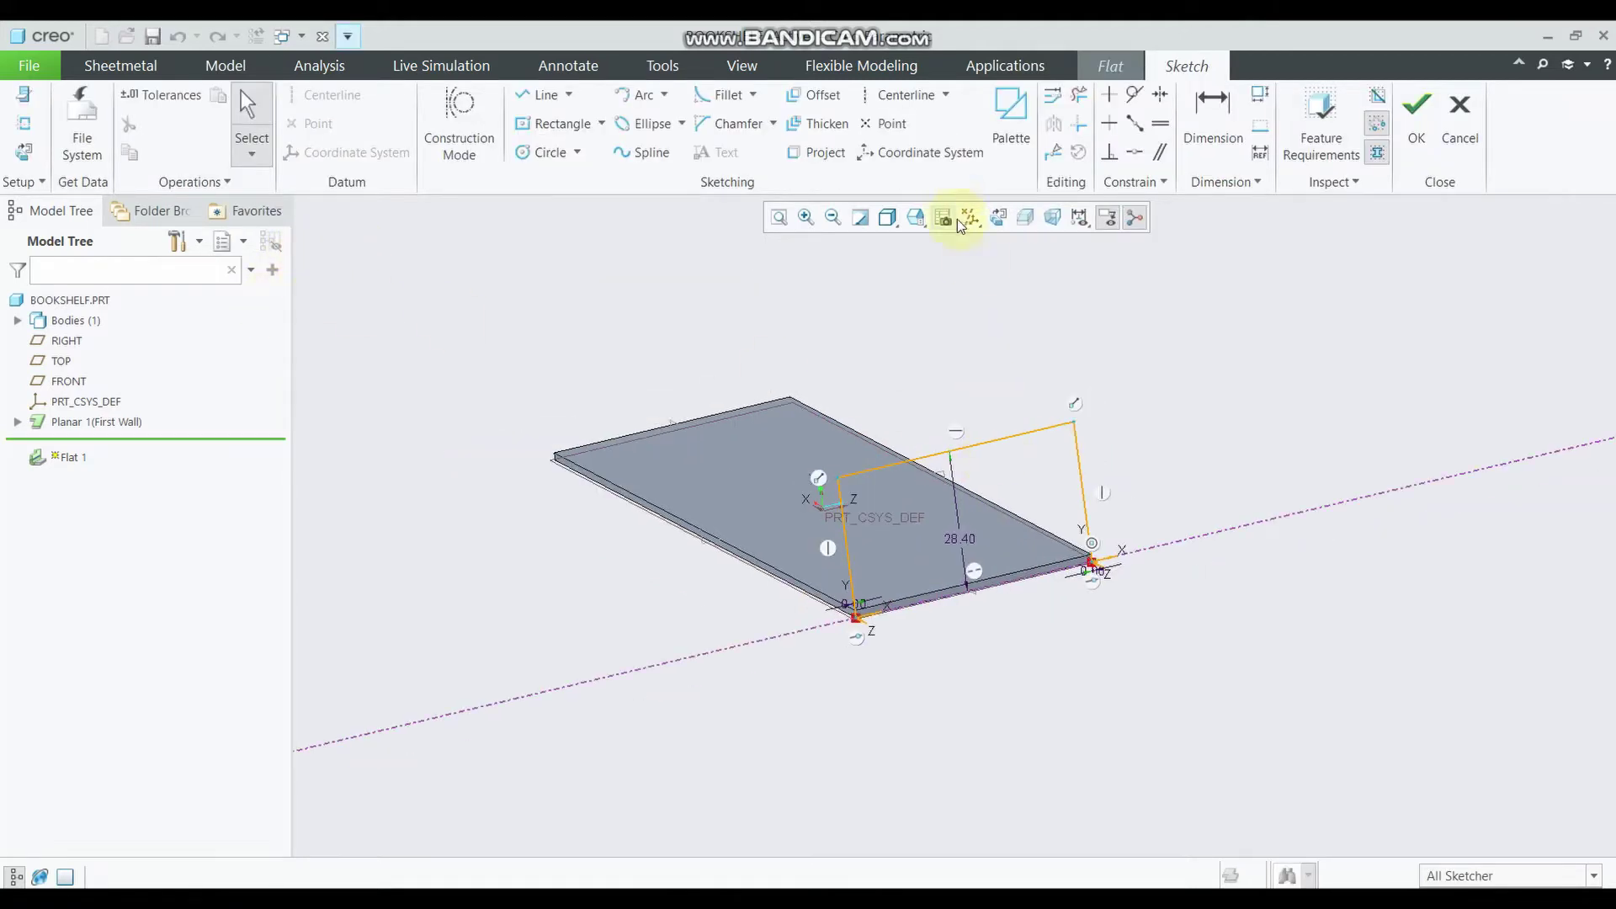
pyautogui.click(999, 221)
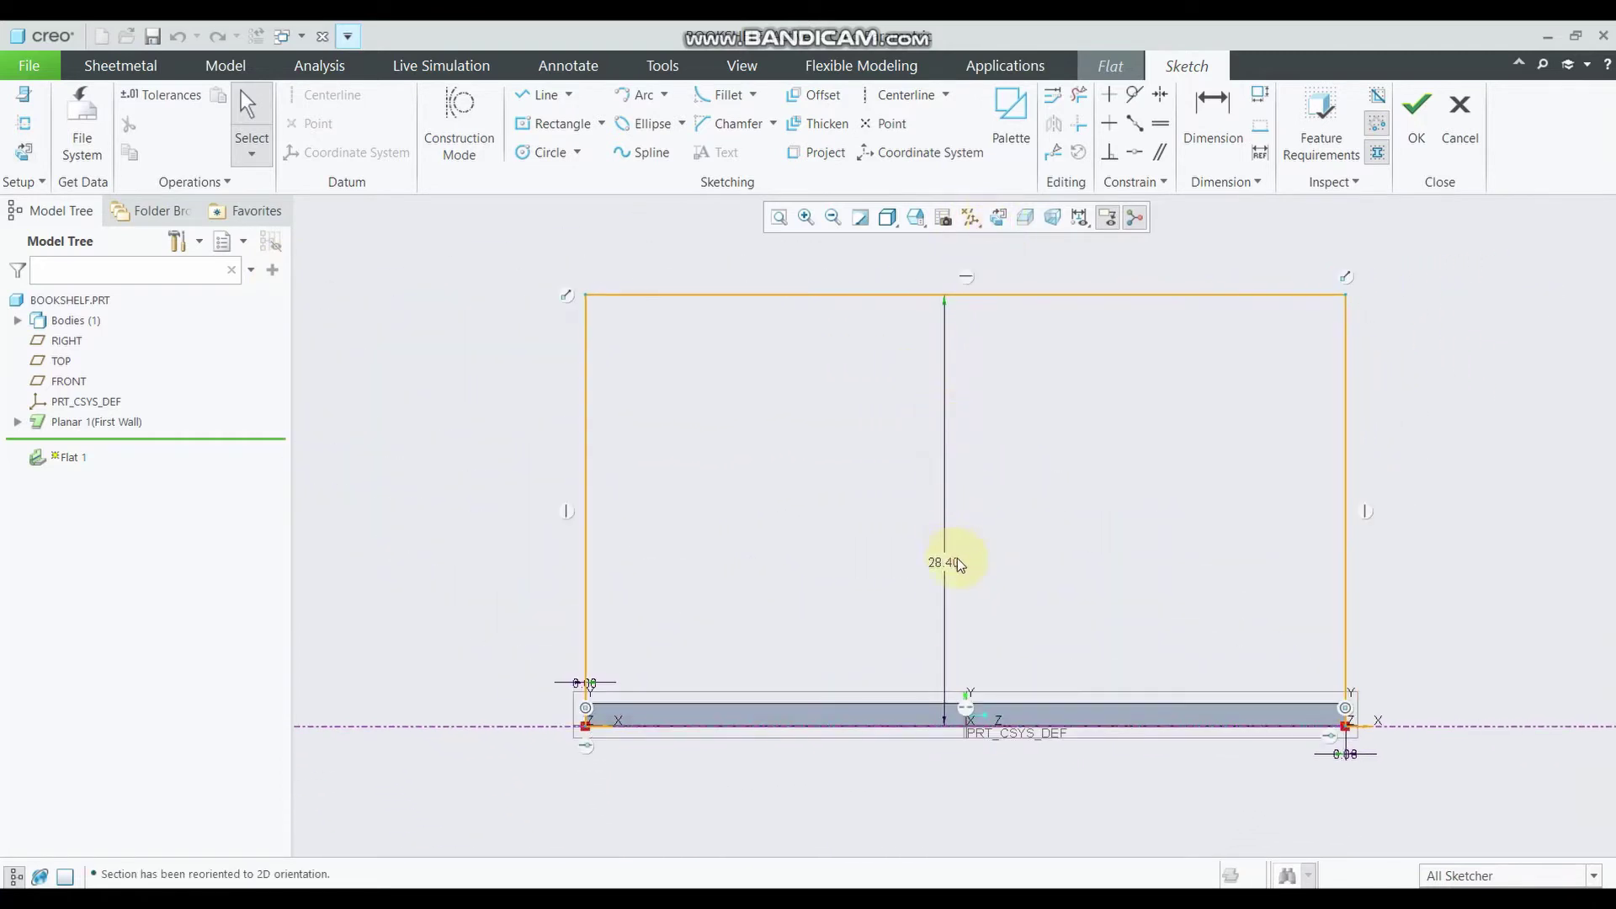
pyautogui.doubleClick(947, 568)
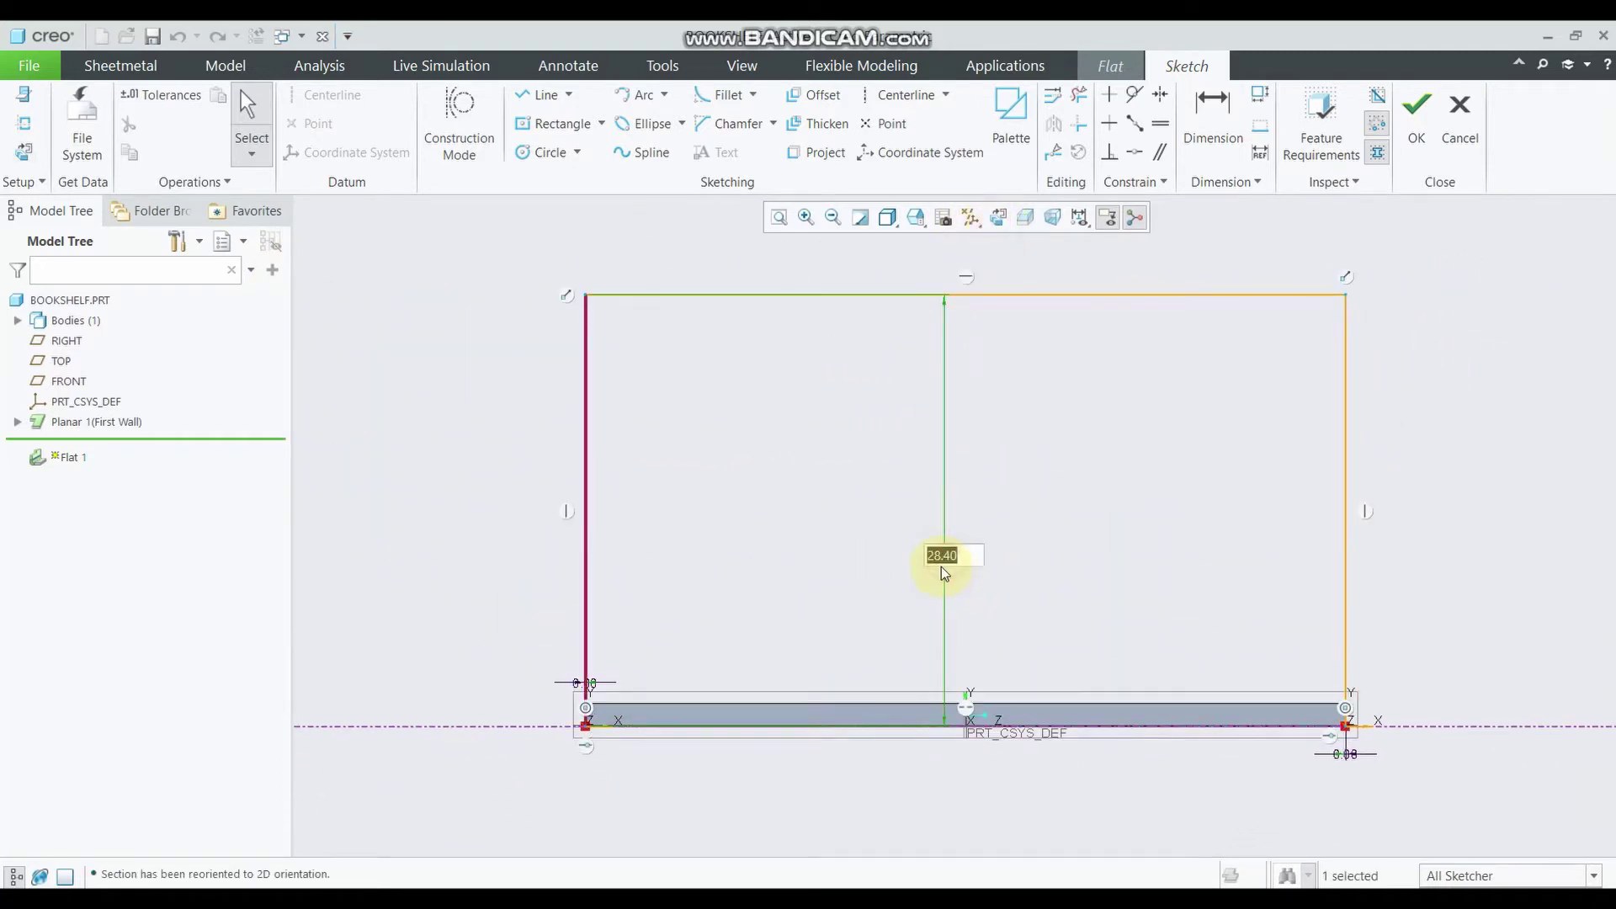
pyautogui.write('45')
pyautogui.press('Return')
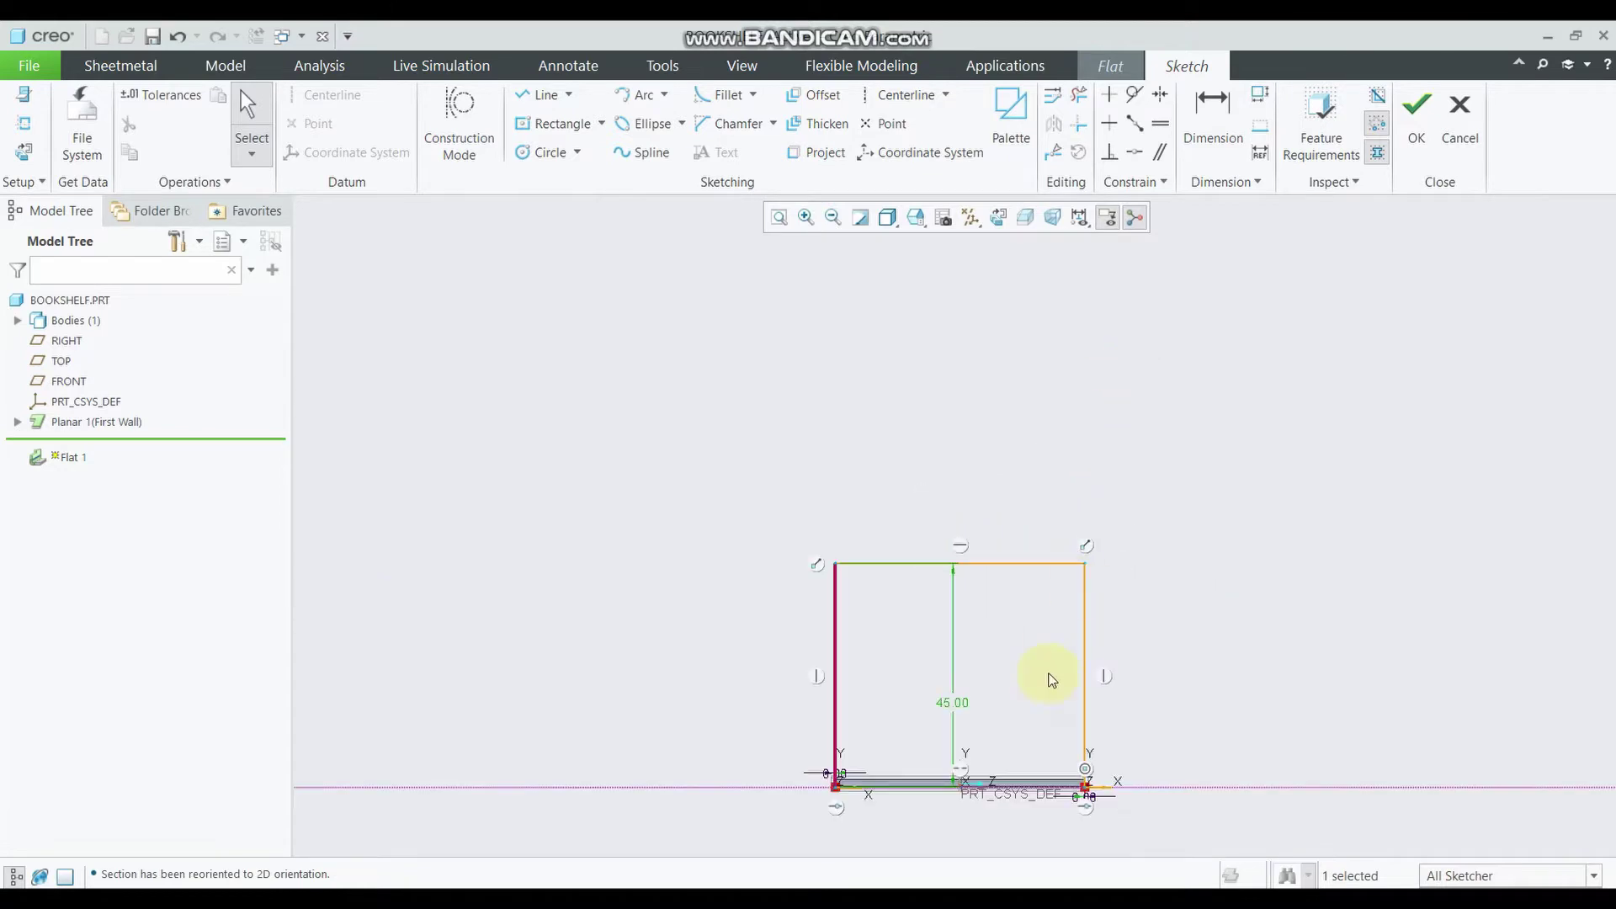
pyautogui.scroll(-1, 976, 833)
pyautogui.scroll(-2, 968, 847)
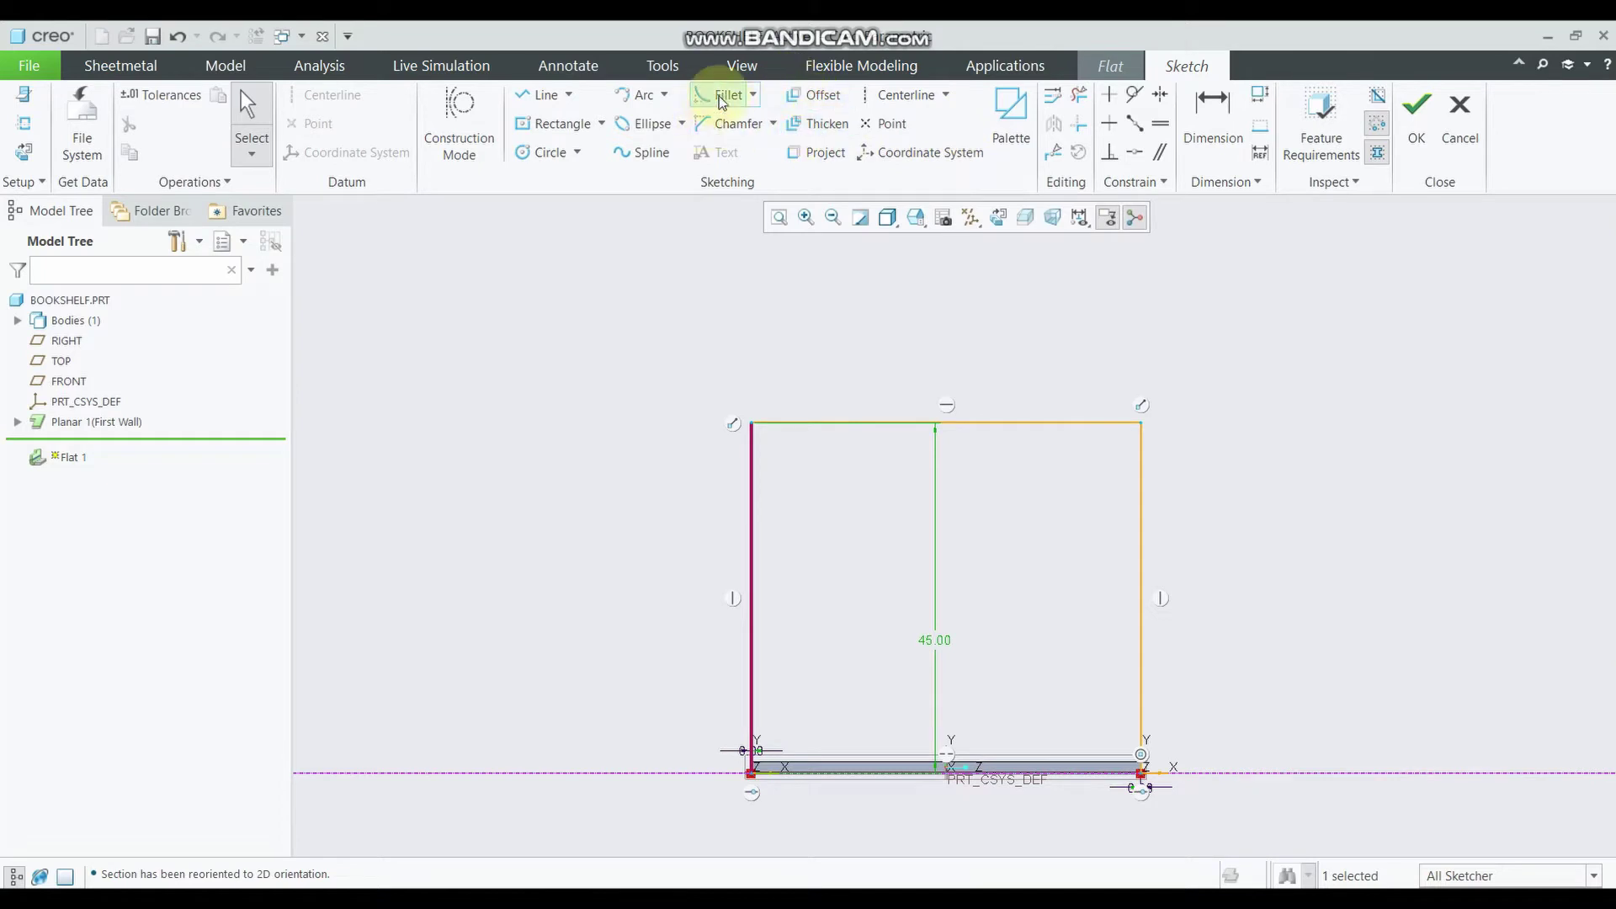
# Chamfer the wall's top-left corner with both legs dimensioned 40
pyautogui.click(733, 128)
pyautogui.click(795, 422)
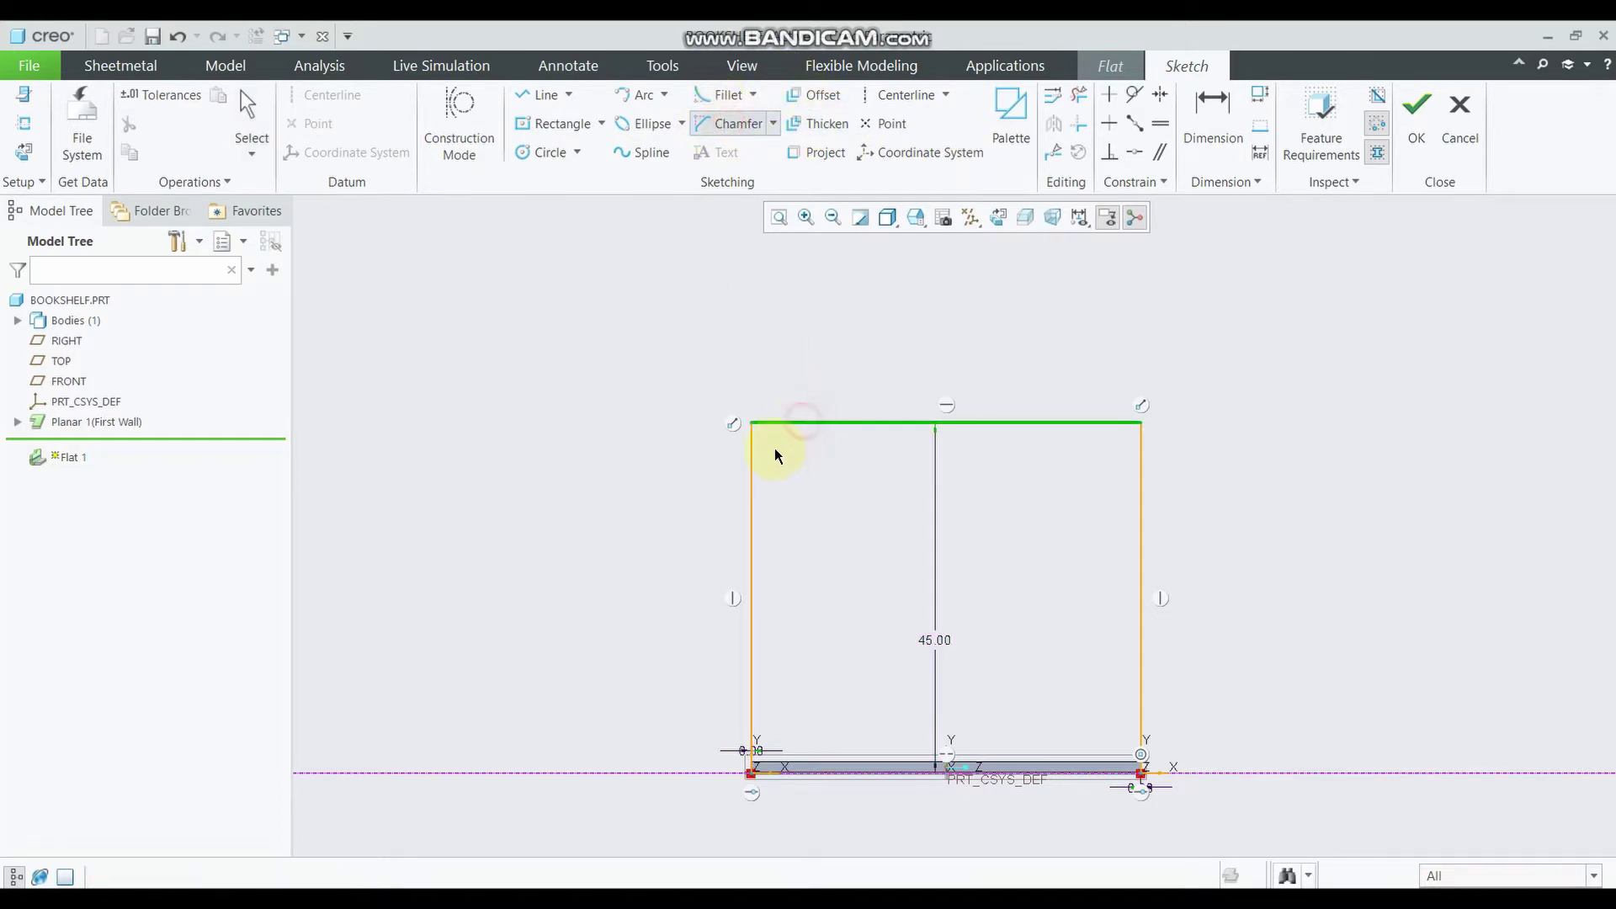
pyautogui.click(745, 475)
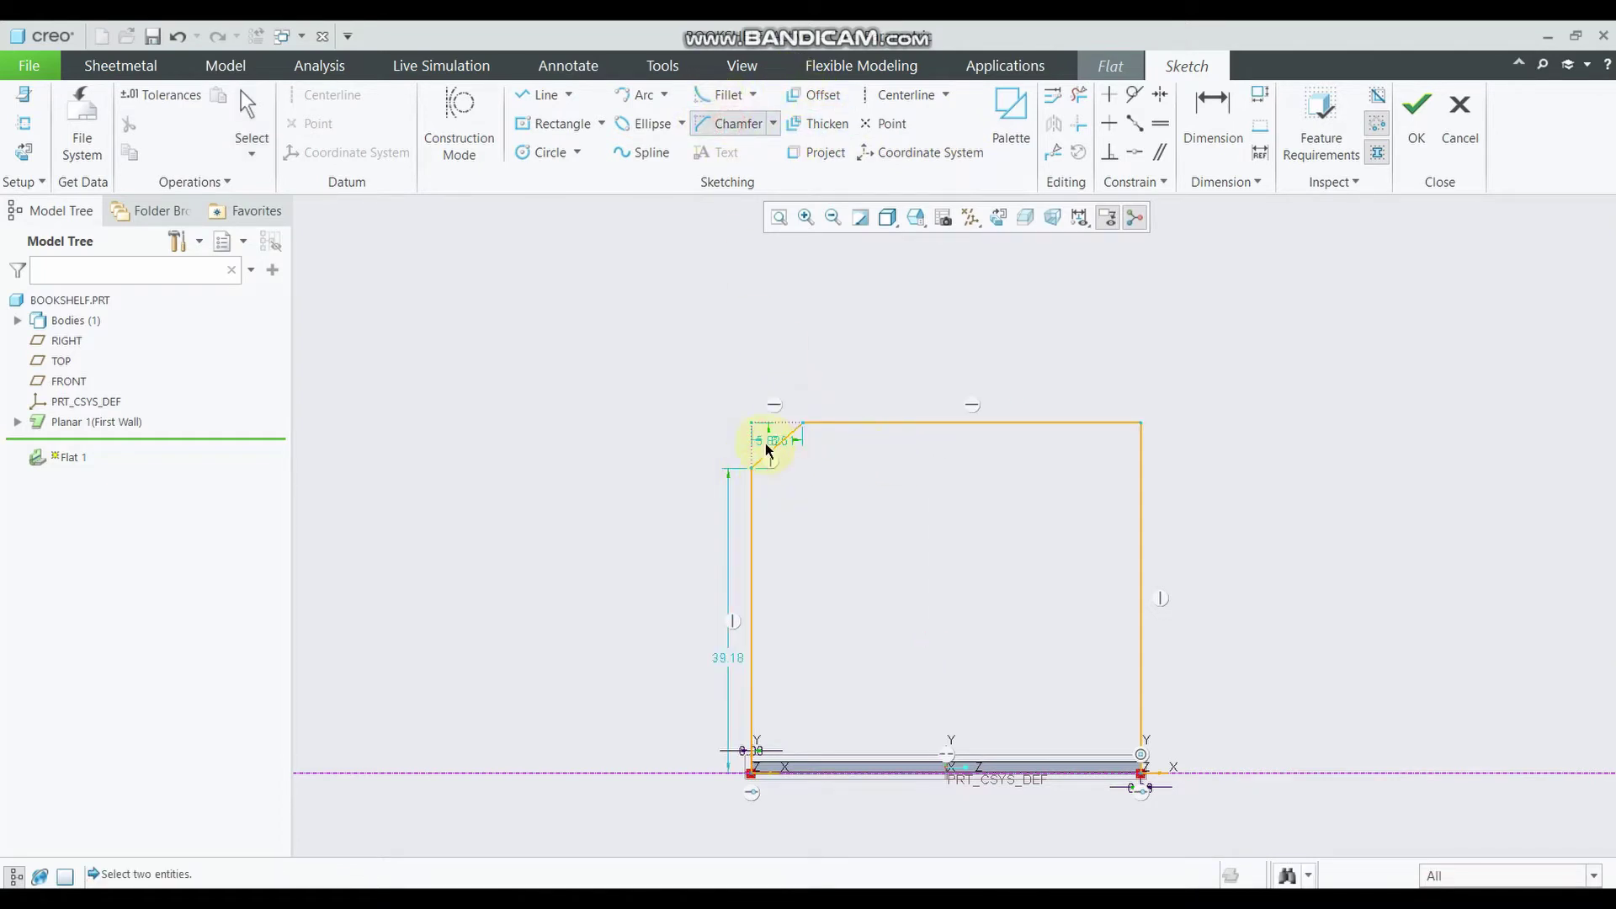
pyautogui.scroll(3, 769, 445)
pyautogui.scroll(2, 798, 450)
pyautogui.scroll(2, 825, 447)
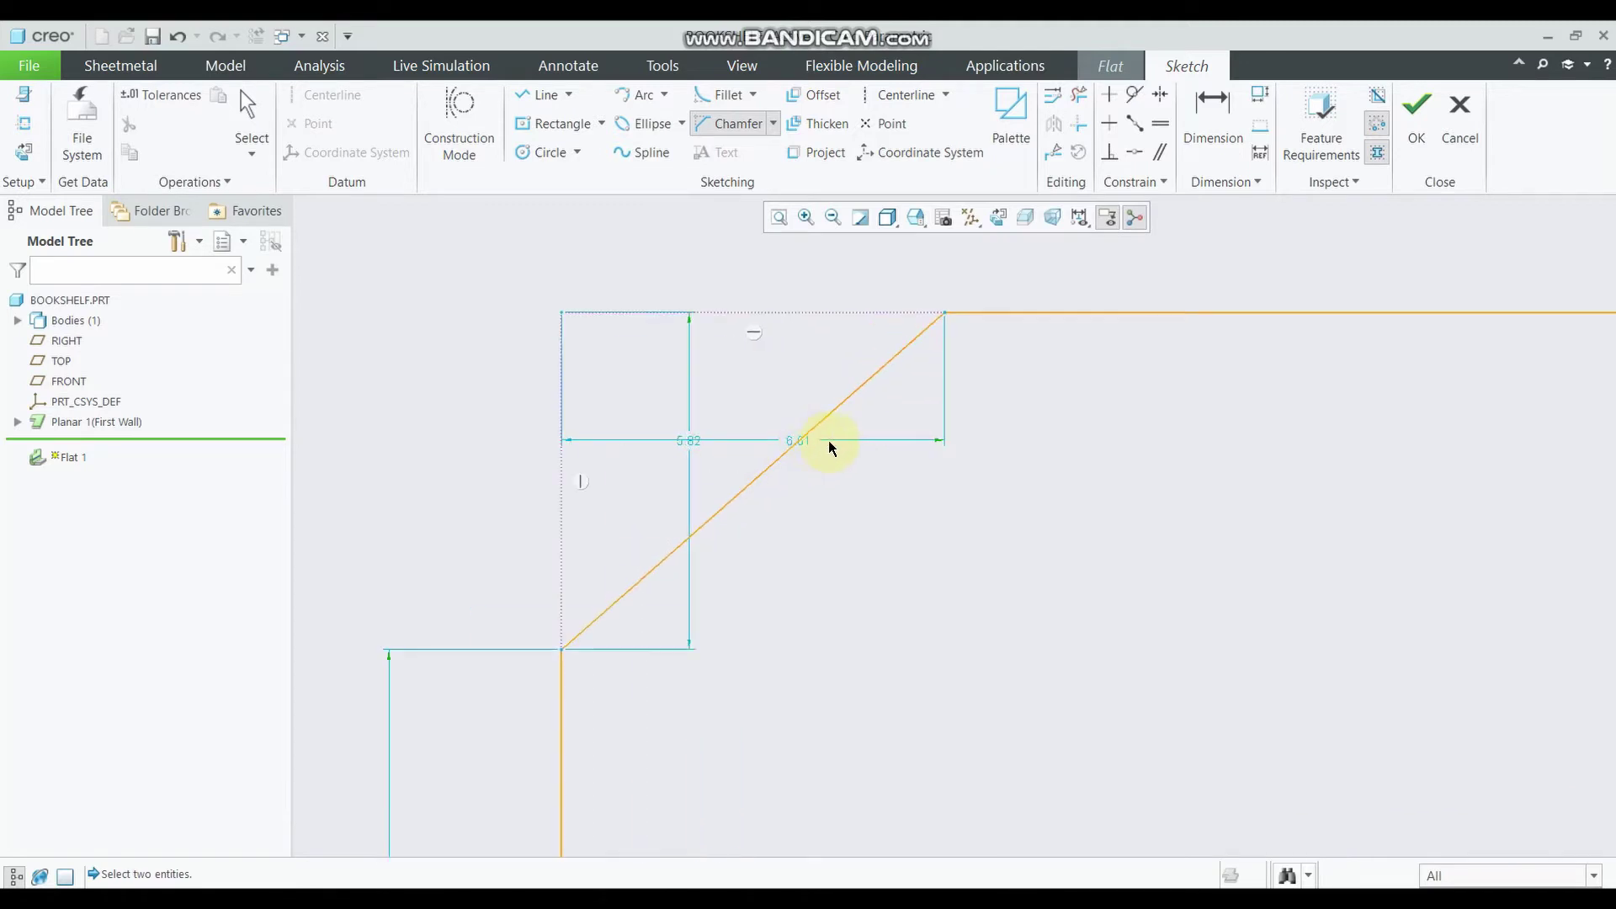
pyautogui.click(1217, 128)
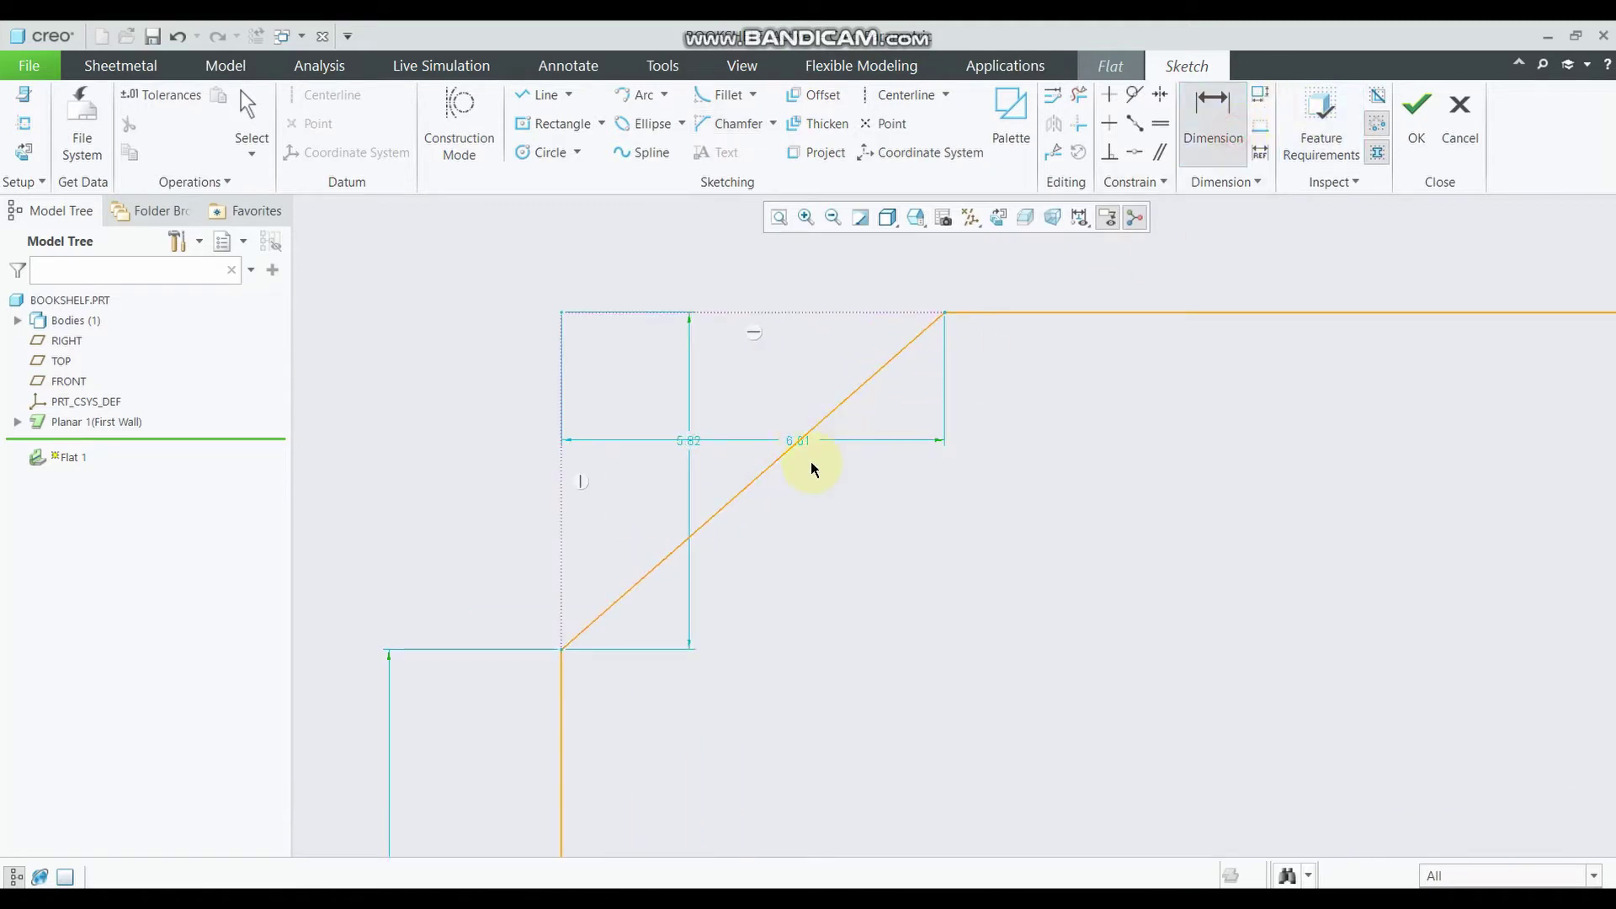
pyautogui.doubleClick(815, 441)
pyautogui.write('40')
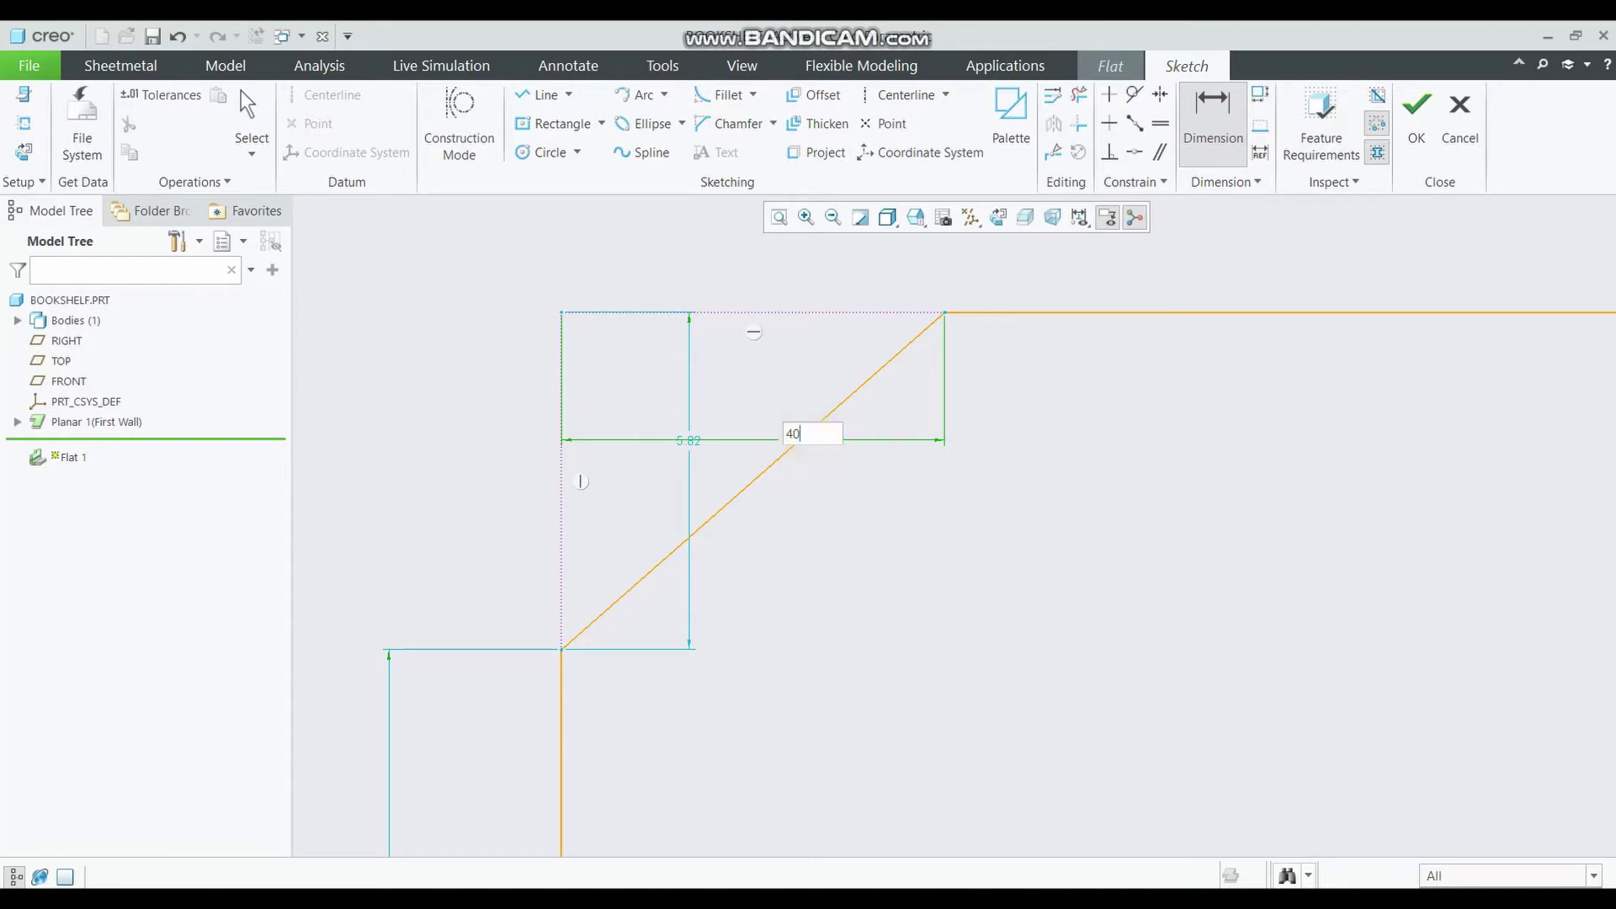
pyautogui.press('Return')
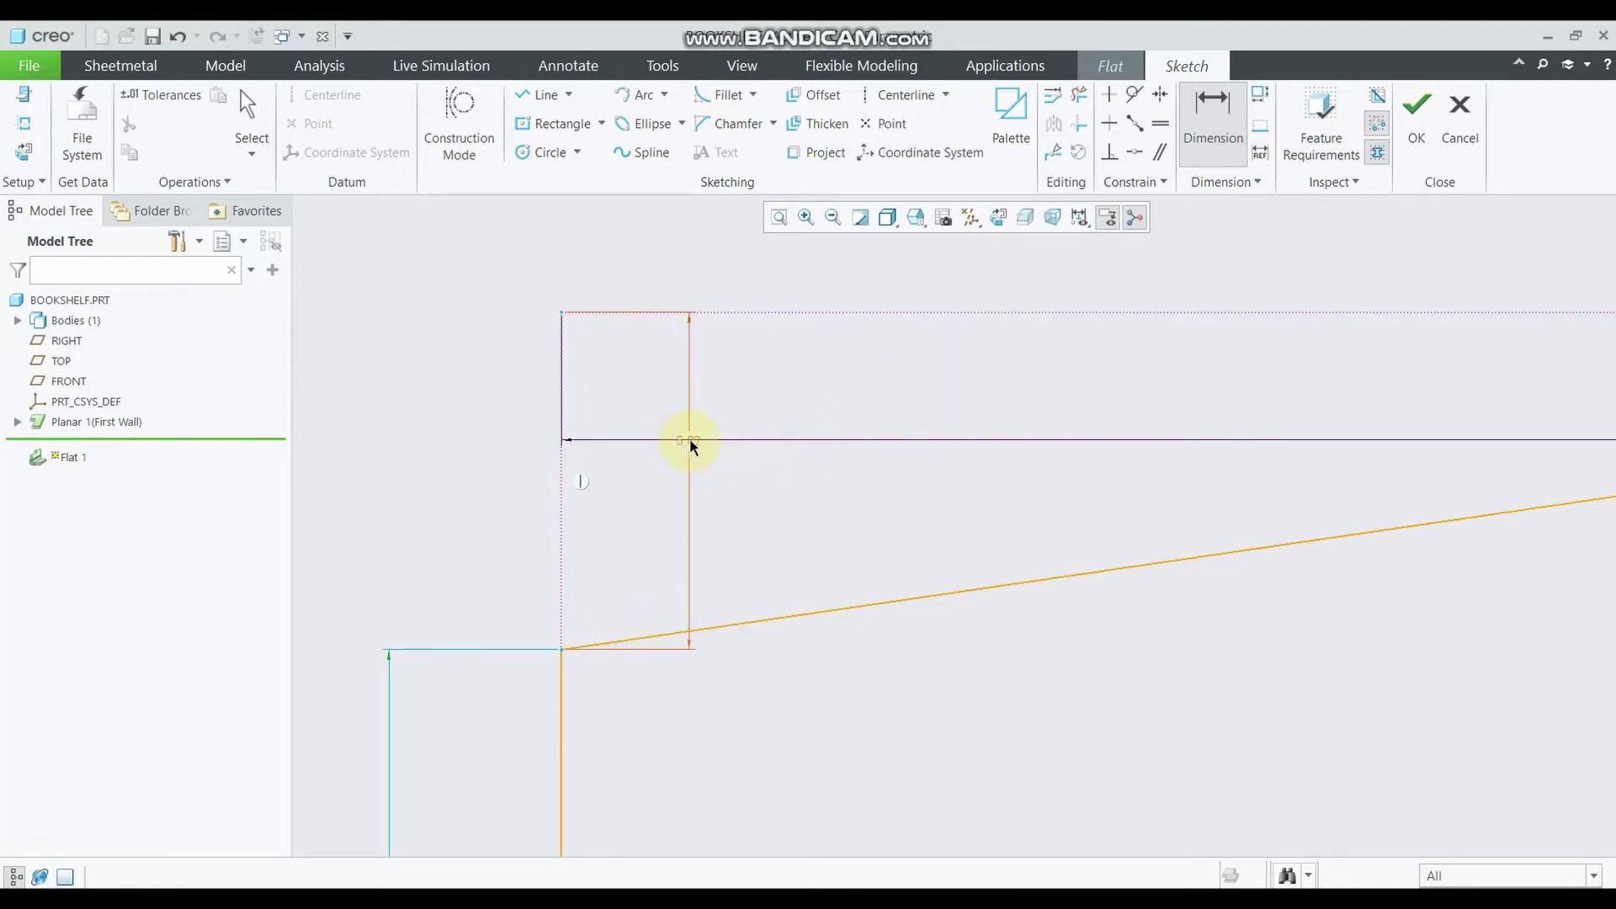
pyautogui.doubleClick(688, 441)
pyautogui.write('40')
pyautogui.press('Return')
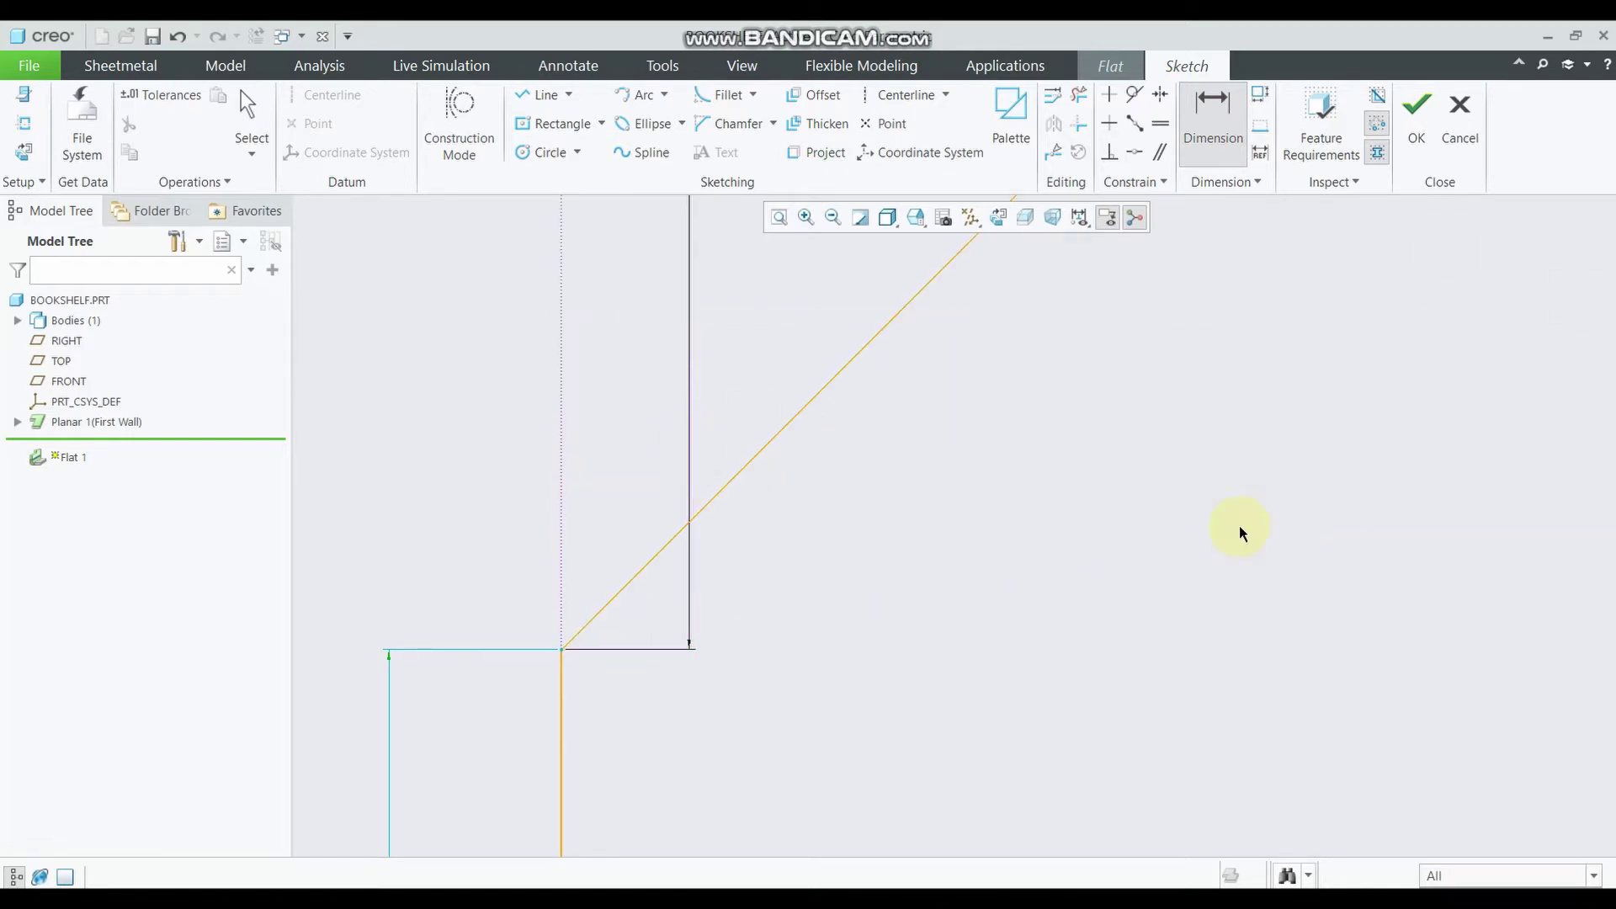
# Dimension the wall's right side height to 45
pyautogui.scroll(-5, 1229, 555)
pyautogui.scroll(1, 1356, 646)
pyautogui.scroll(1, 984, 628)
pyautogui.scroll(-2, 1052, 505)
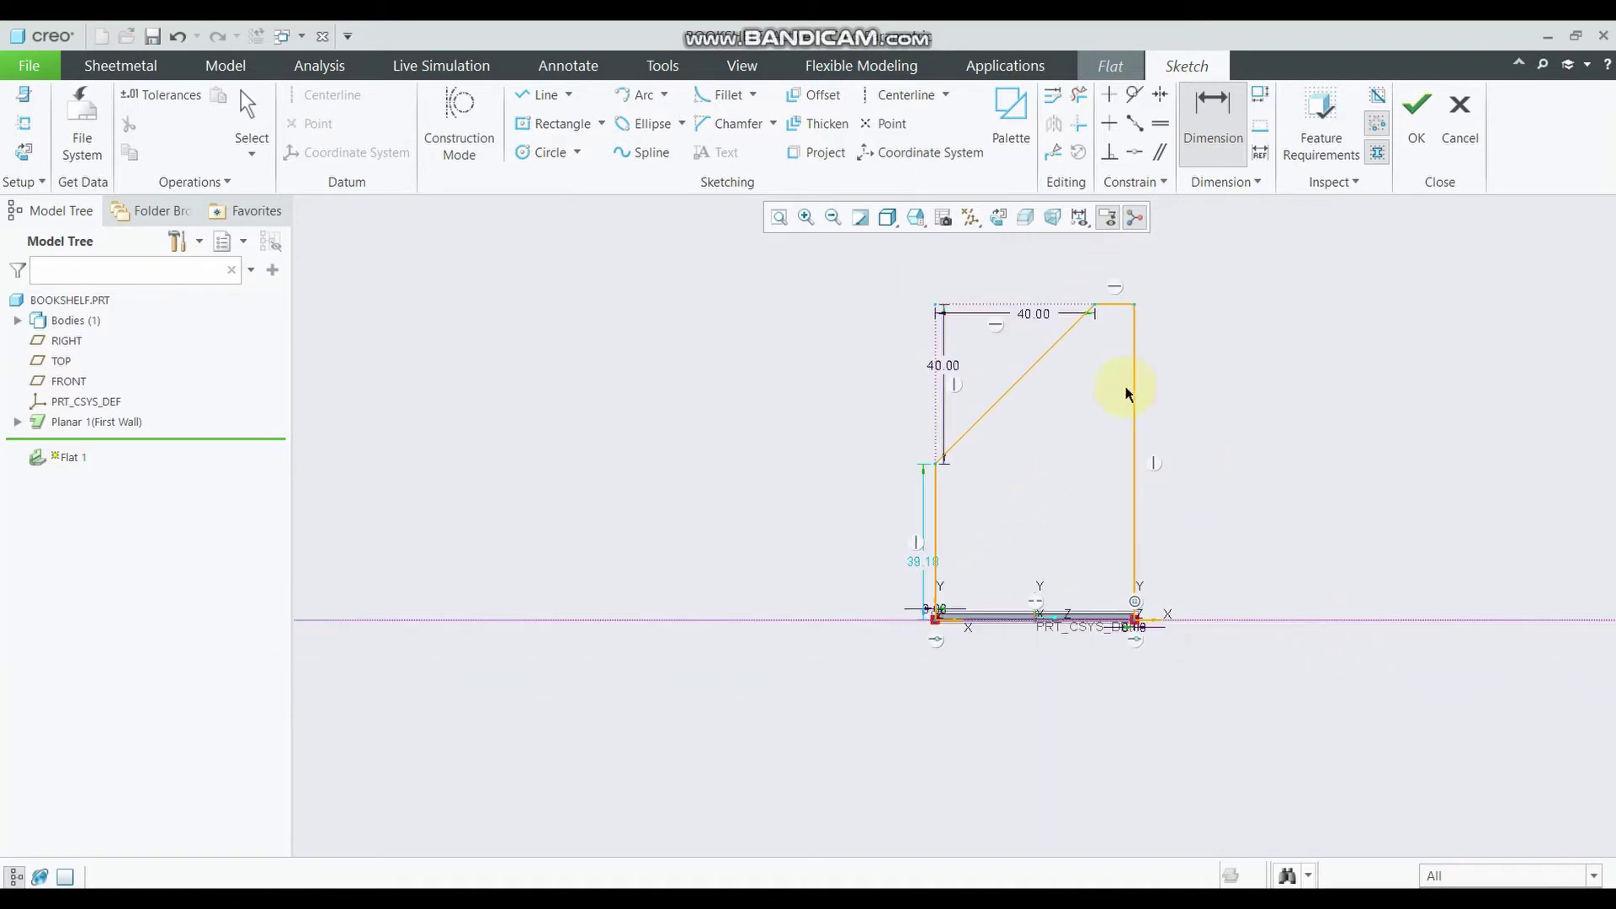
pyautogui.scroll(1, 1128, 393)
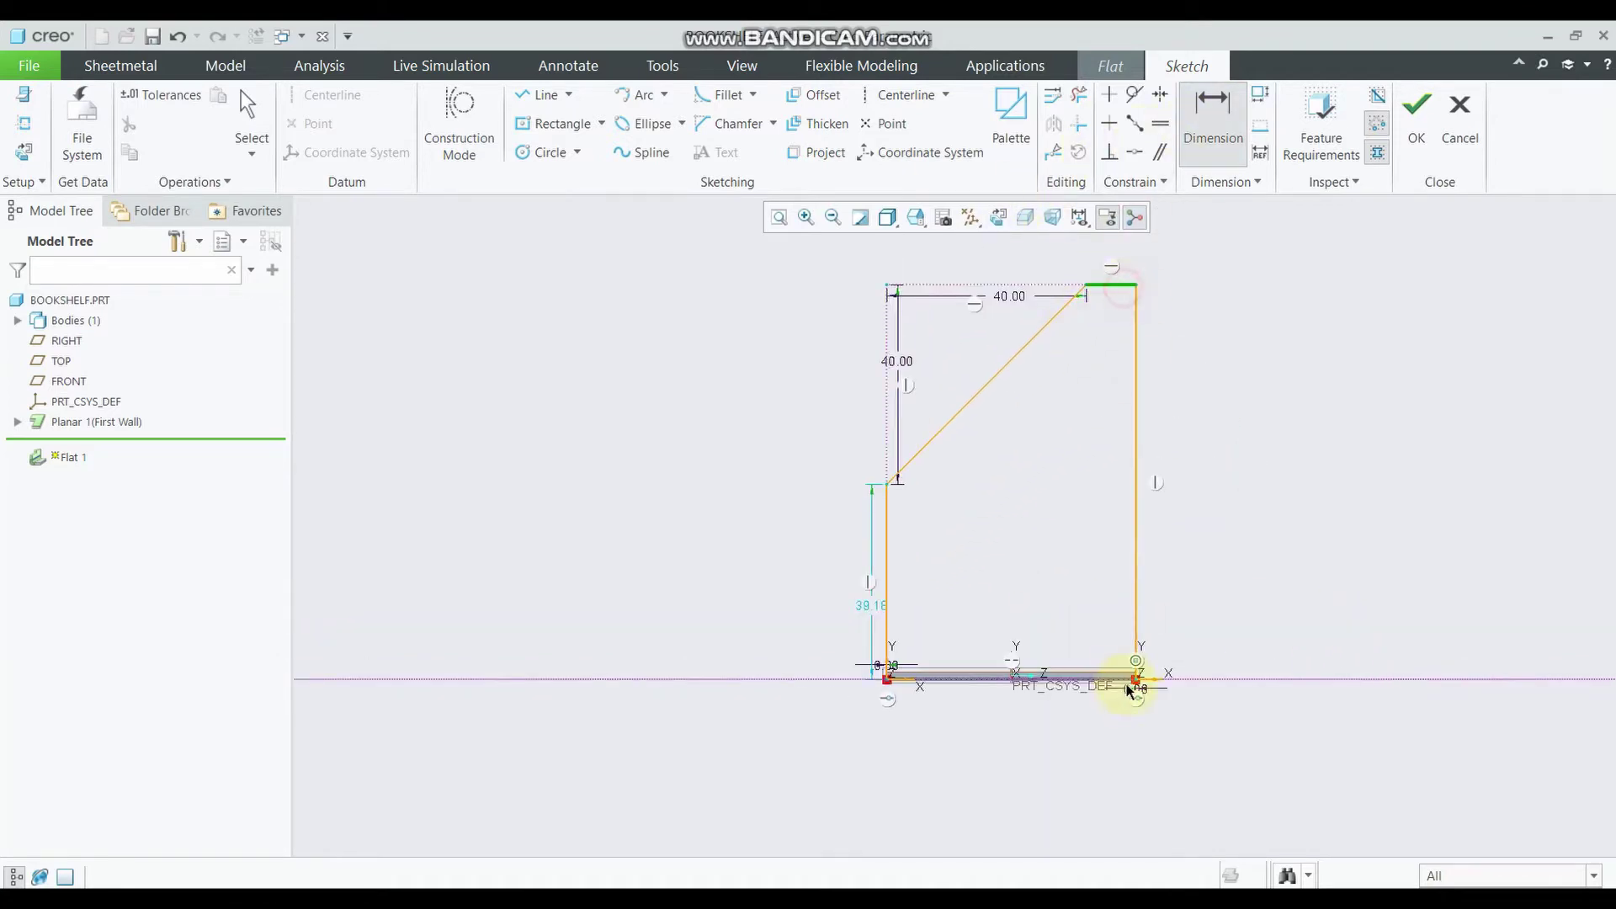
pyautogui.scroll(2, 1129, 680)
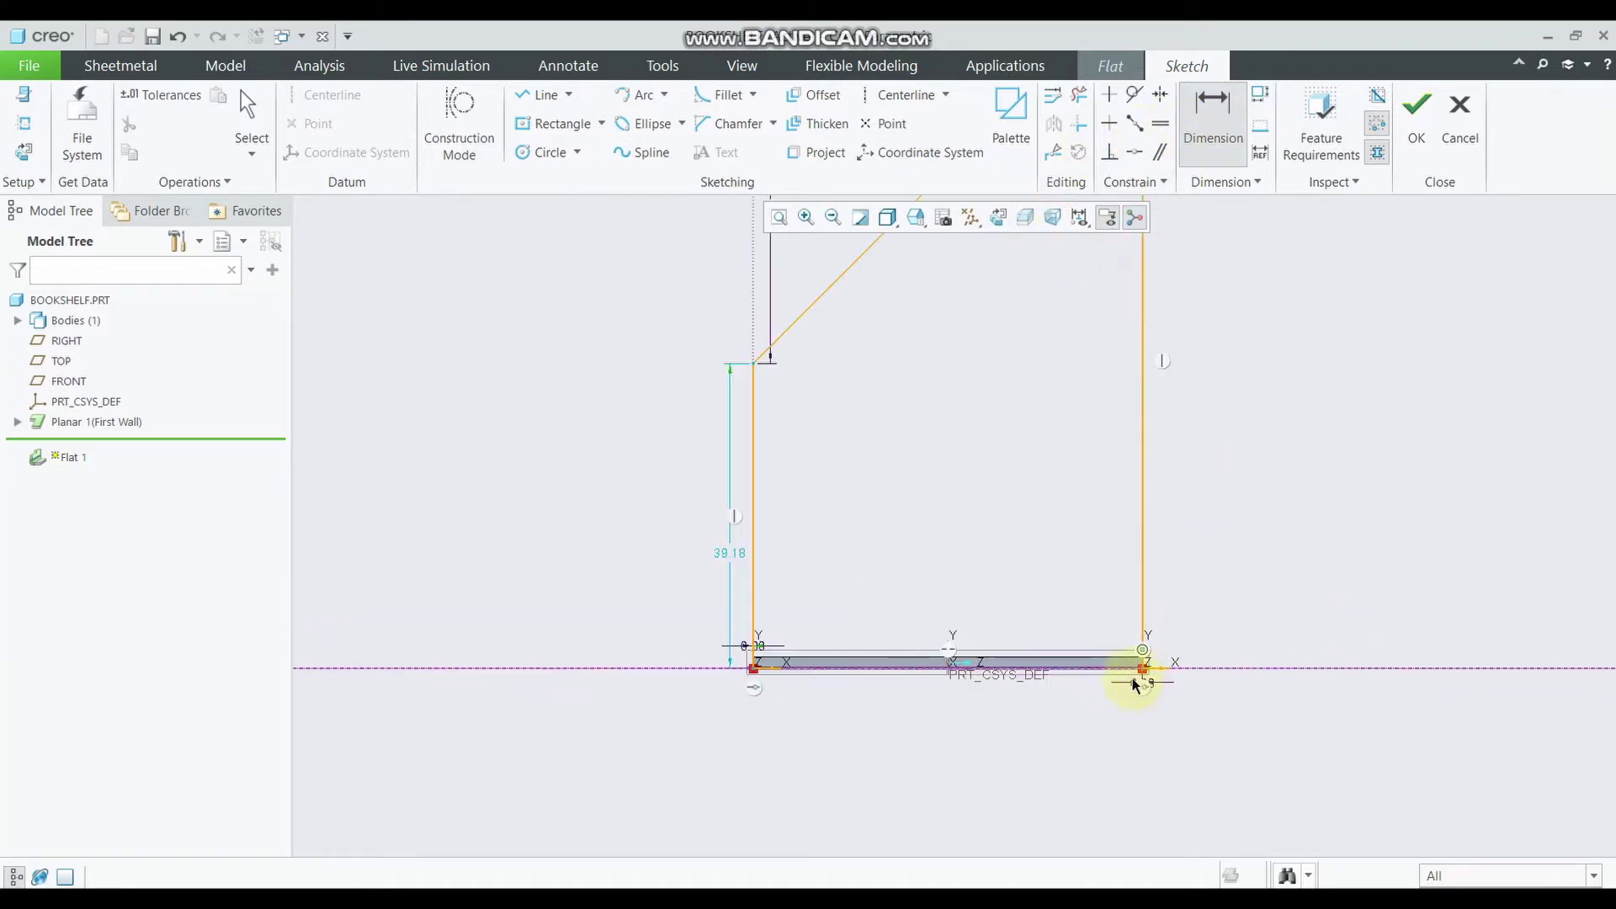
pyautogui.middleClick(1233, 472)
pyautogui.scroll(-5, 1233, 471)
pyautogui.scroll(2, 1280, 397)
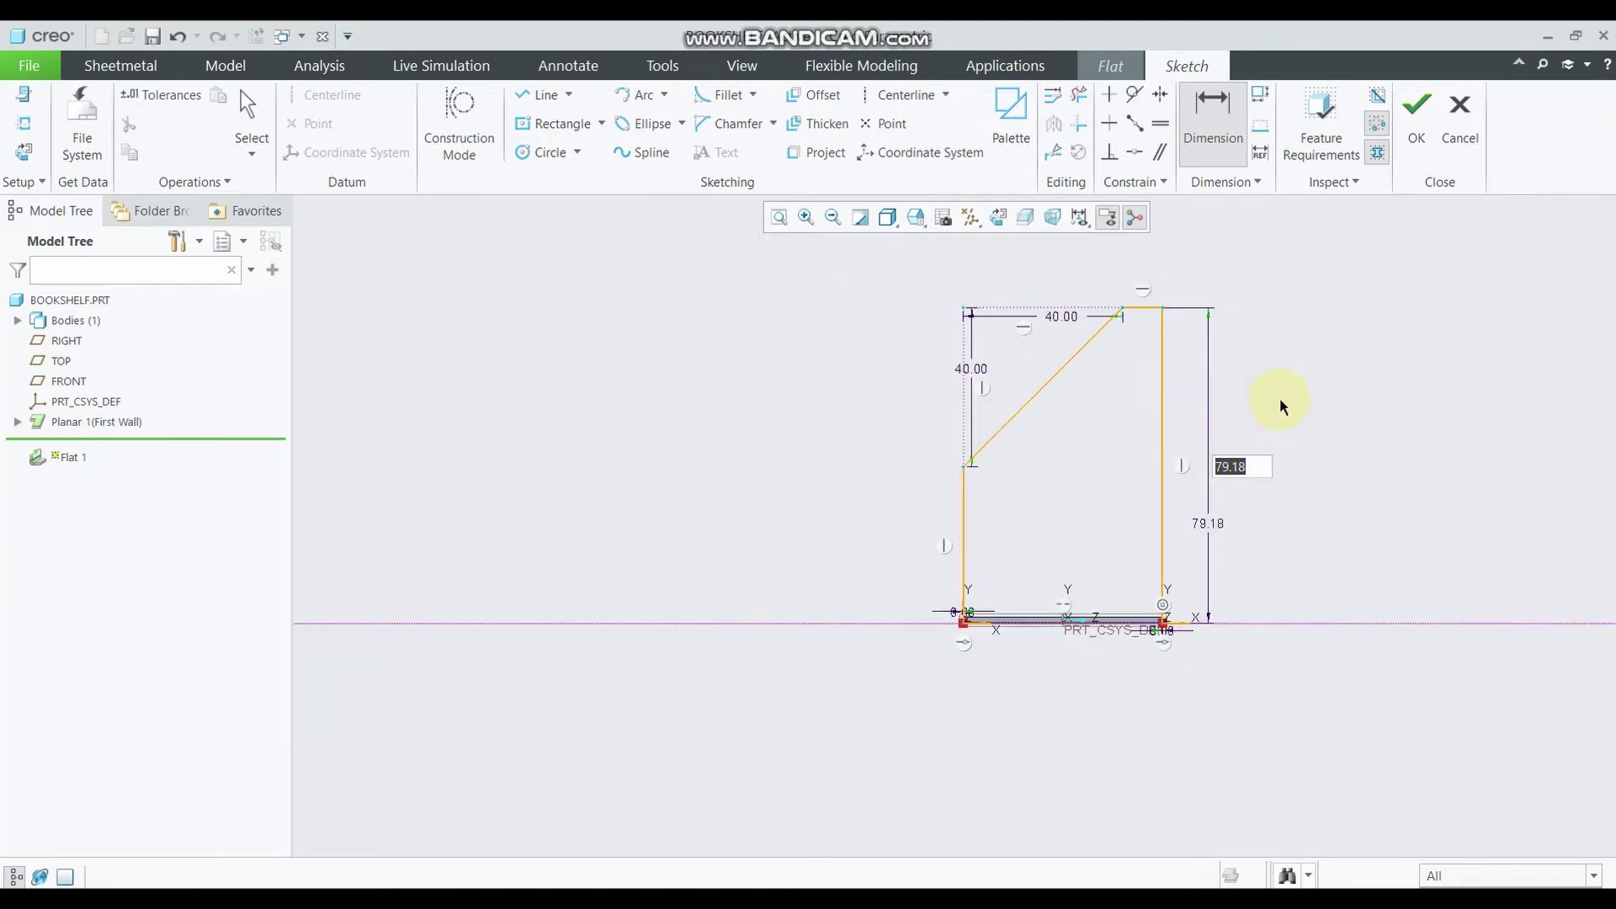
pyautogui.write('45')
pyautogui.press('Return')
pyautogui.scroll(1, 1136, 469)
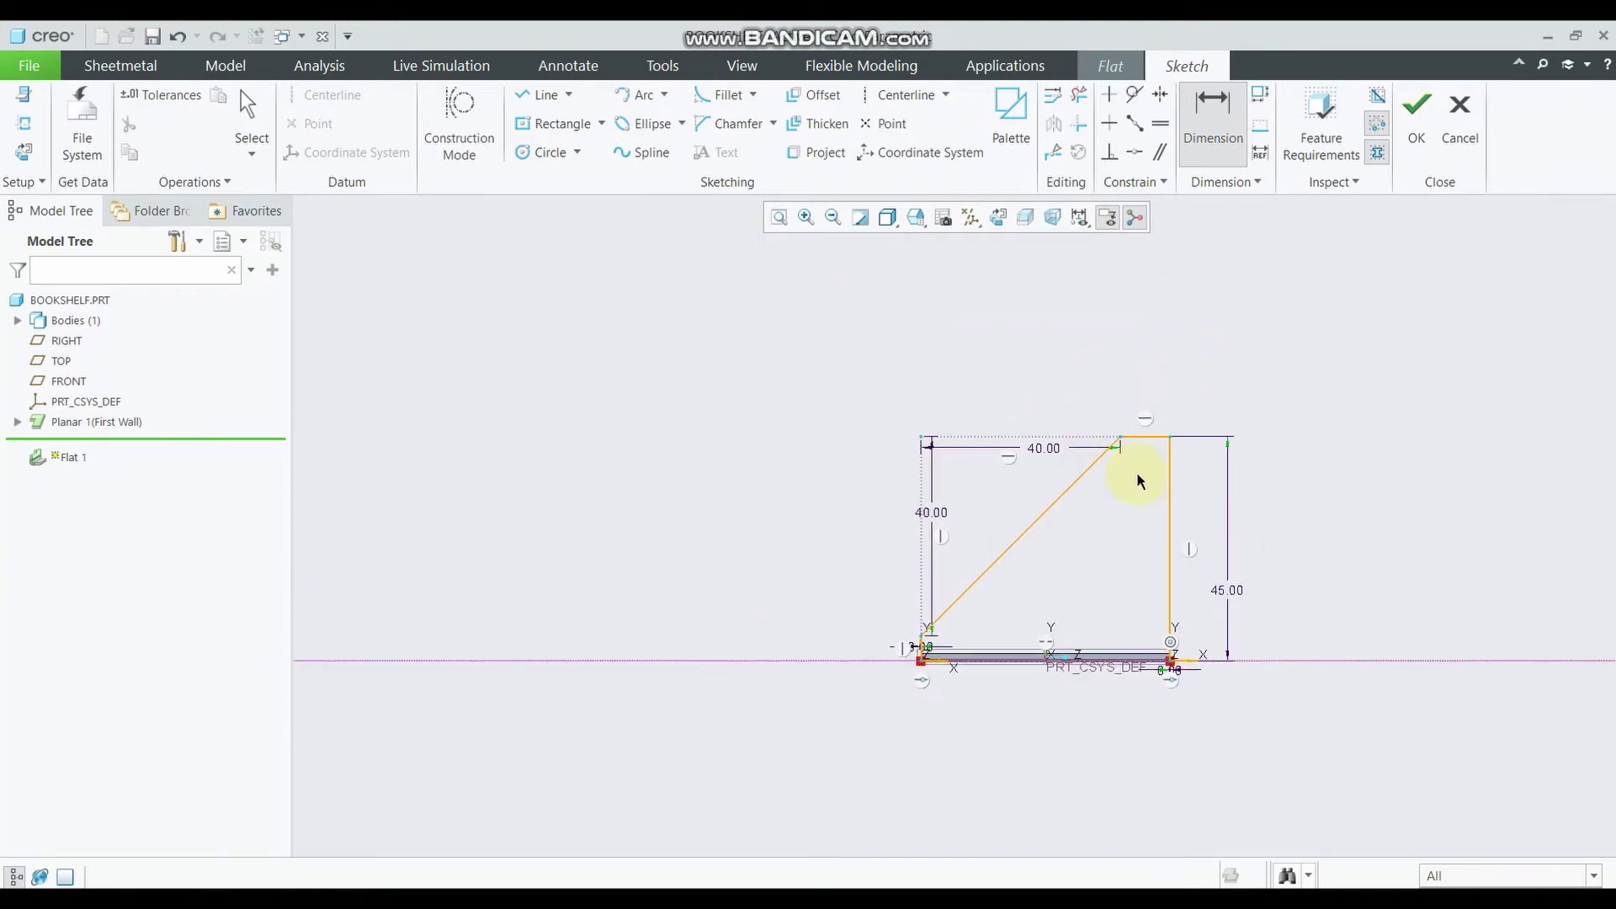
pyautogui.scroll(1, 1094, 471)
pyautogui.scroll(-1, 1008, 539)
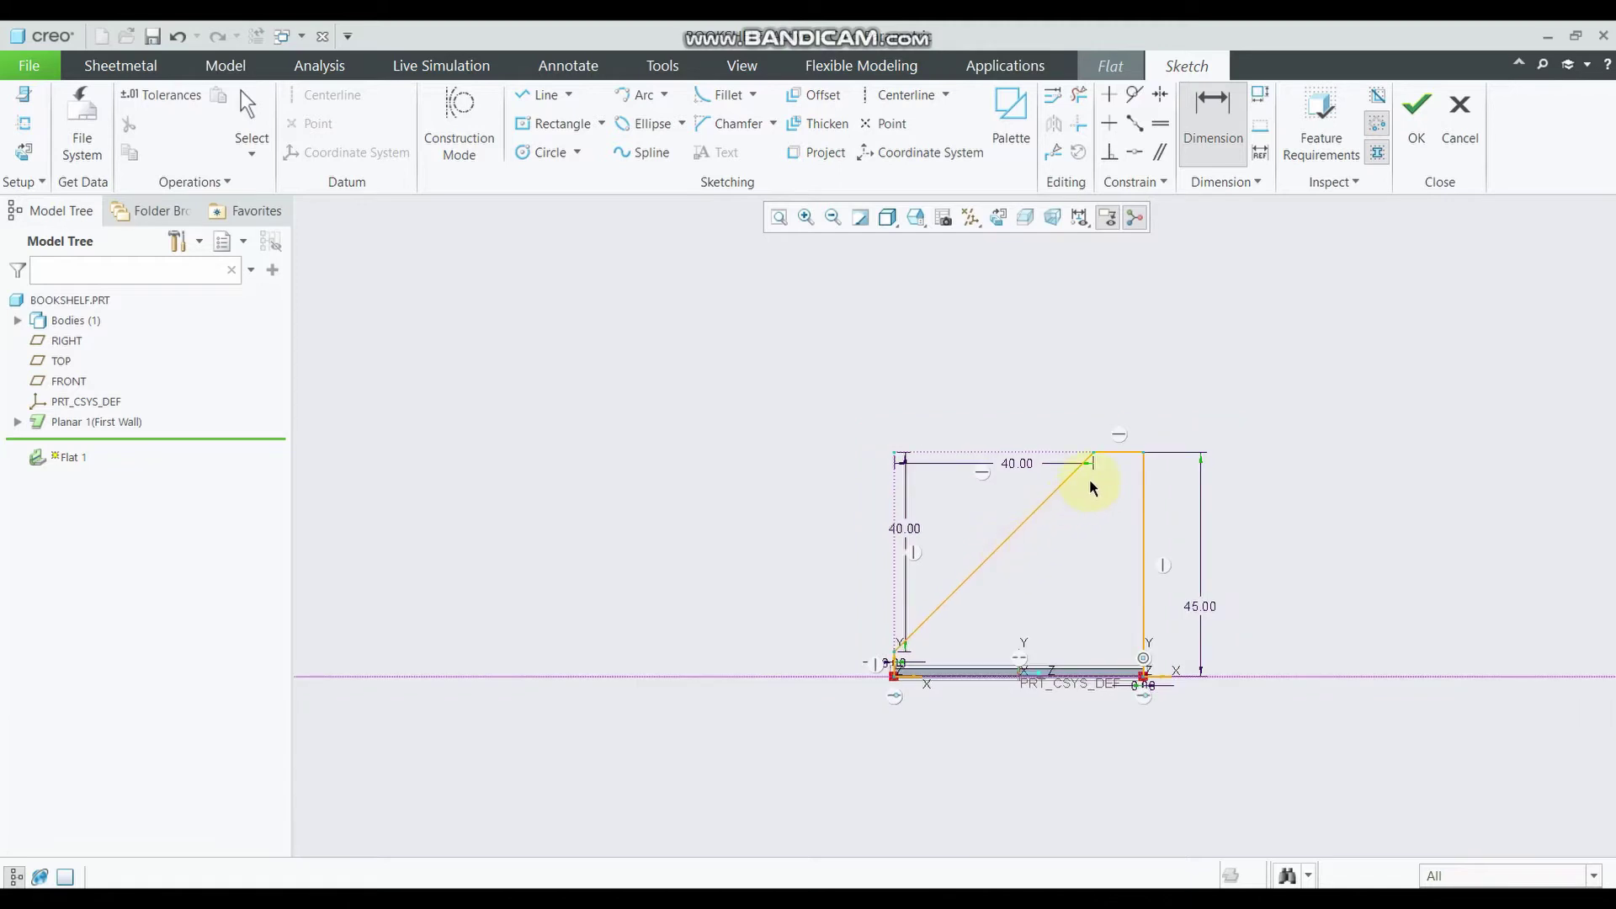
pyautogui.scroll(1, 1091, 480)
# Accept the sloped-wall sketch and complete the Flat 1 feature
pyautogui.click(1421, 126)
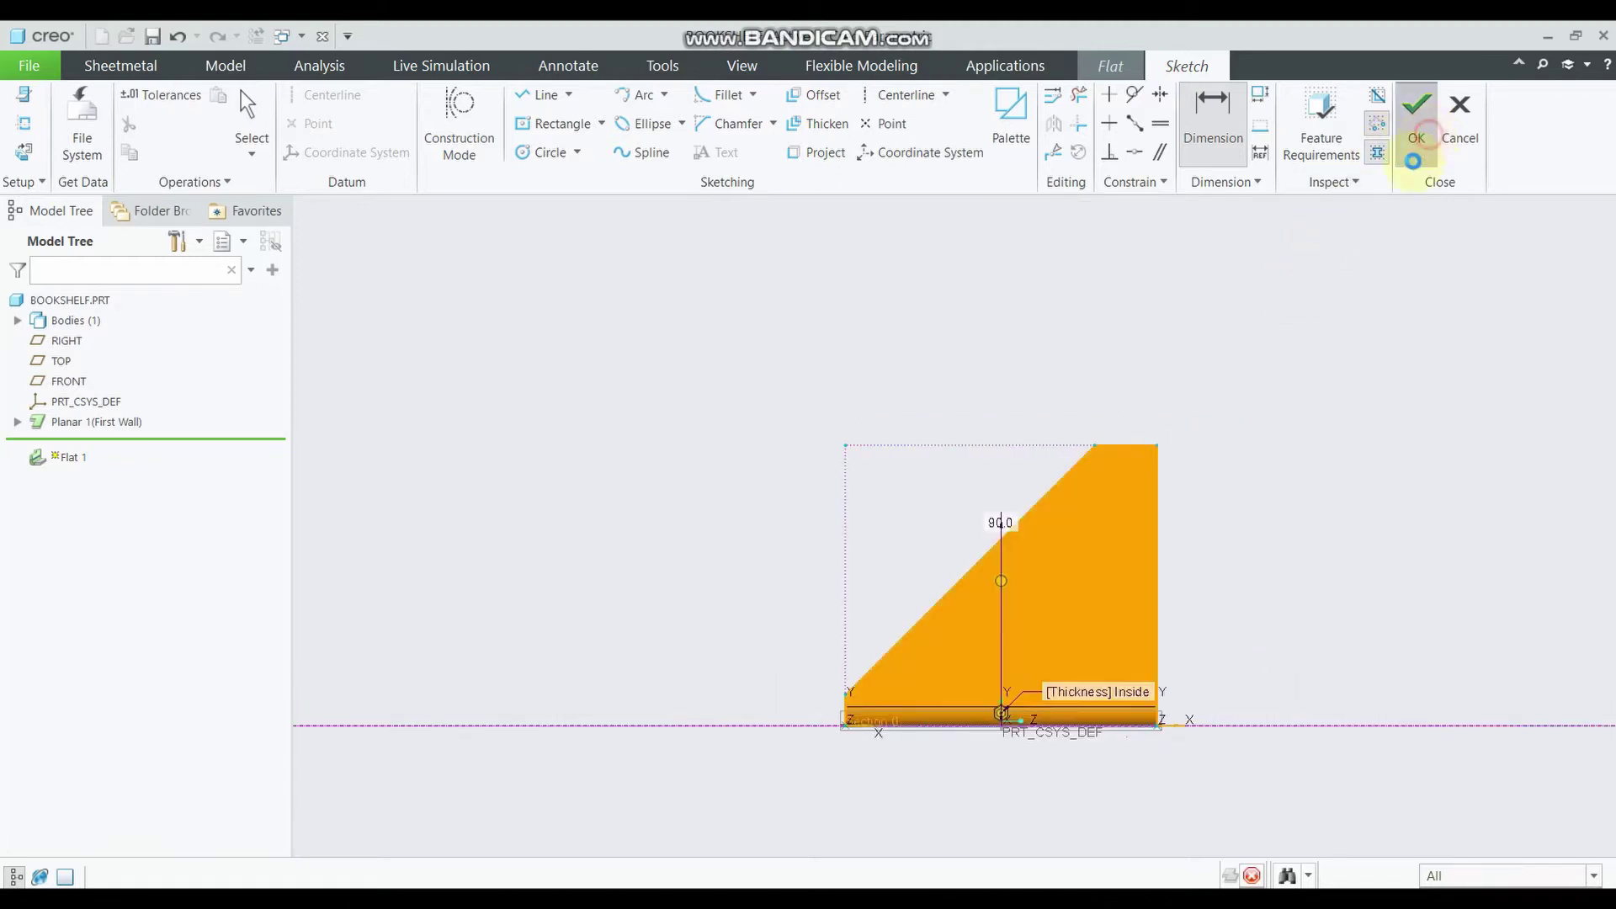
pyautogui.moveTo(1145, 656)
pyautogui.mouseDown(button='middle')
pyautogui.moveTo(1190, 721)
pyautogui.moveTo(1100, 613)
pyautogui.moveTo(1179, 506)
pyautogui.moveTo(1190, 519)
pyautogui.mouseUp(button='middle')
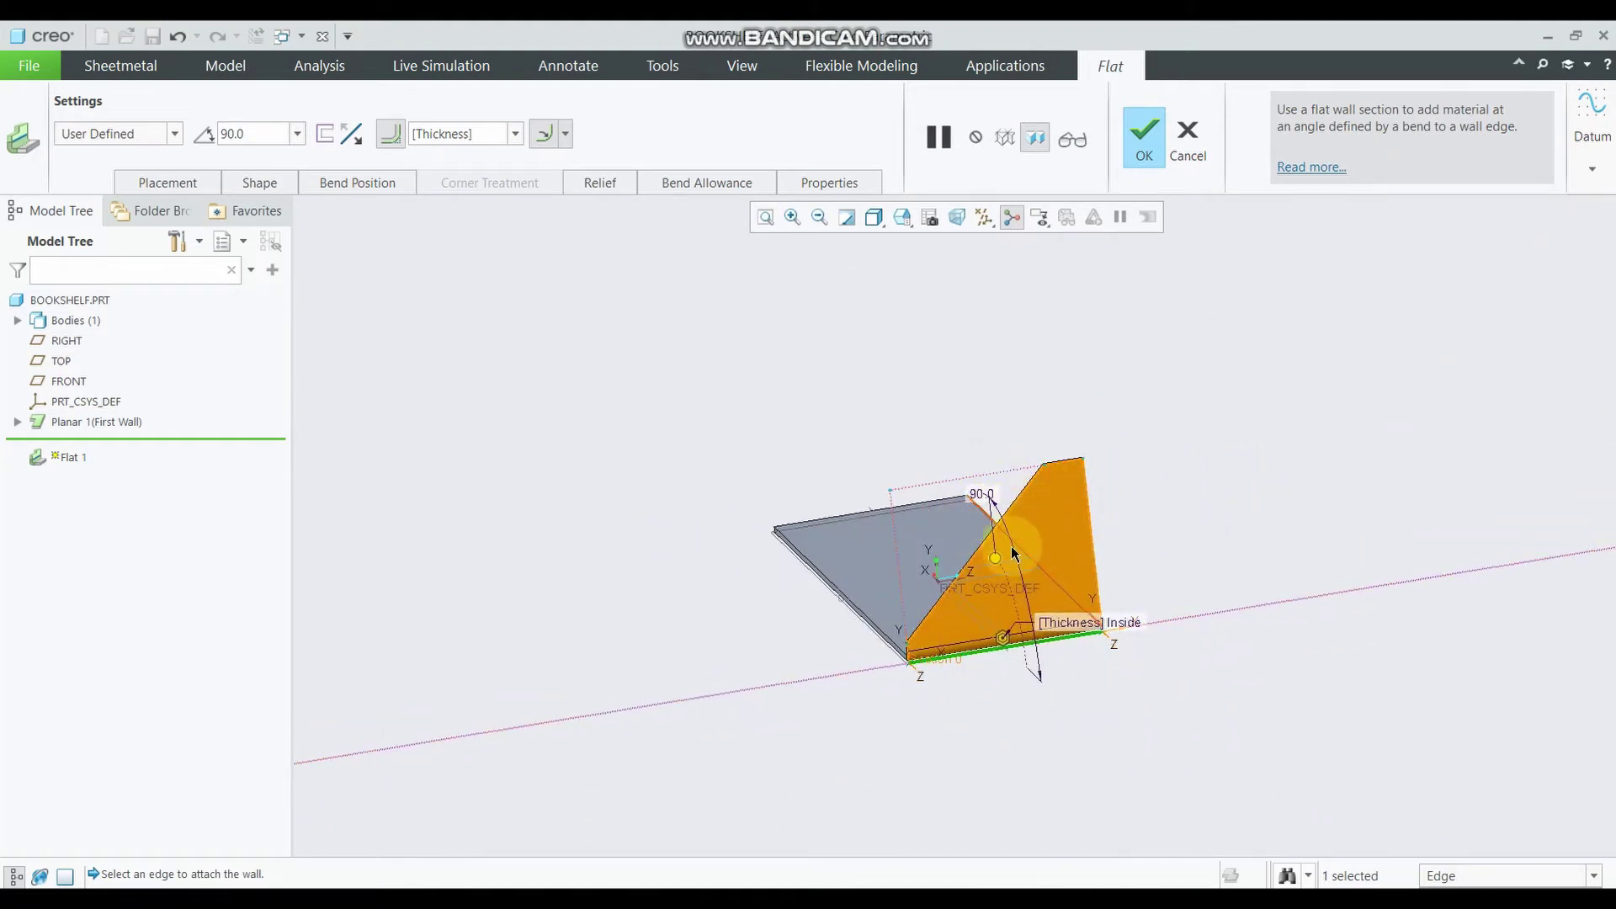
pyautogui.moveTo(1014, 548)
pyautogui.mouseDown(button='middle')
pyautogui.moveTo(1050, 567)
pyautogui.moveTo(1027, 586)
pyautogui.mouseUp(button='middle')
pyautogui.click(1144, 137)
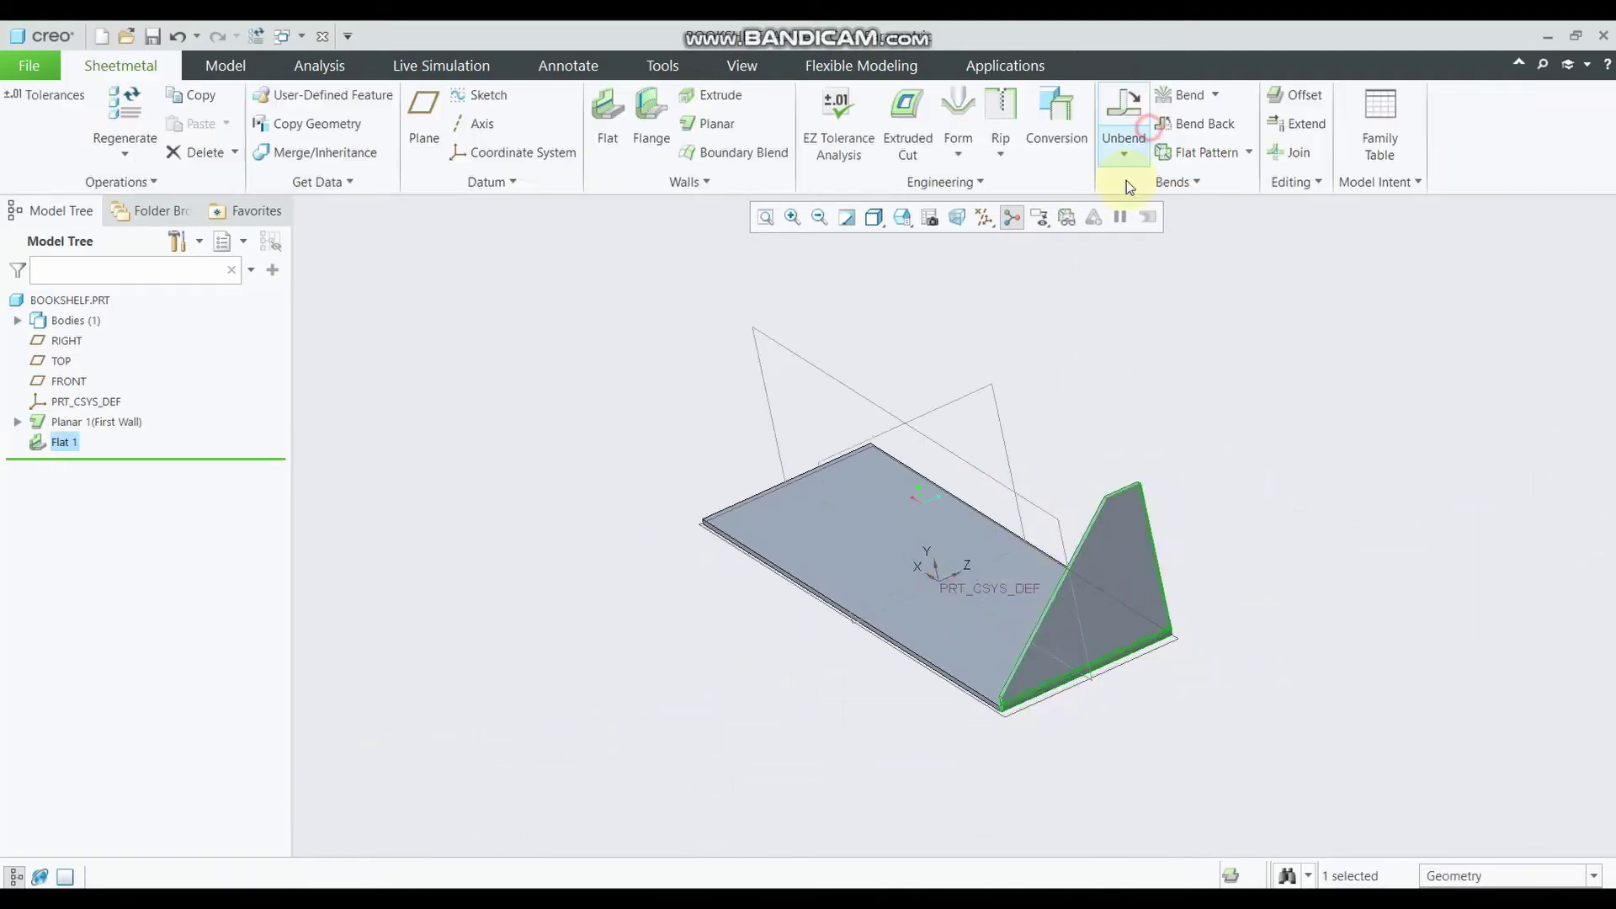
# Mirror Flat 1 about the RIGHT datum plane to create the opposite sloped wall
pyautogui.moveTo(1092, 546)
pyautogui.mouseDown(button='middle')
pyautogui.moveTo(1180, 437)
pyautogui.moveTo(1117, 411)
pyautogui.moveTo(1060, 579)
pyautogui.mouseUp(button='middle')
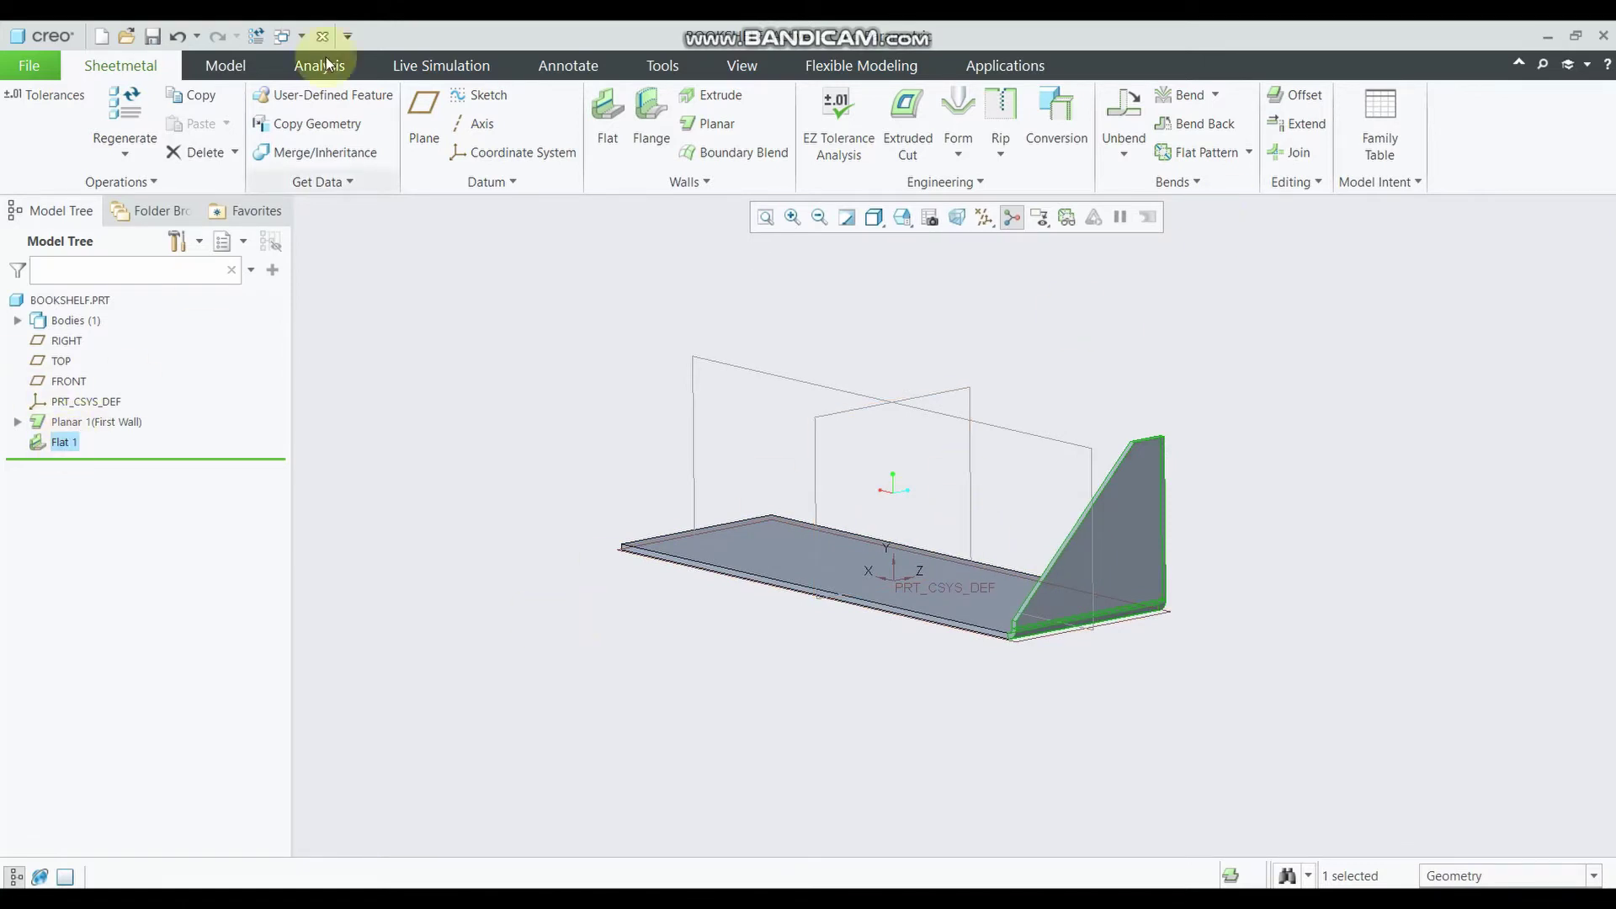
pyautogui.click(225, 66)
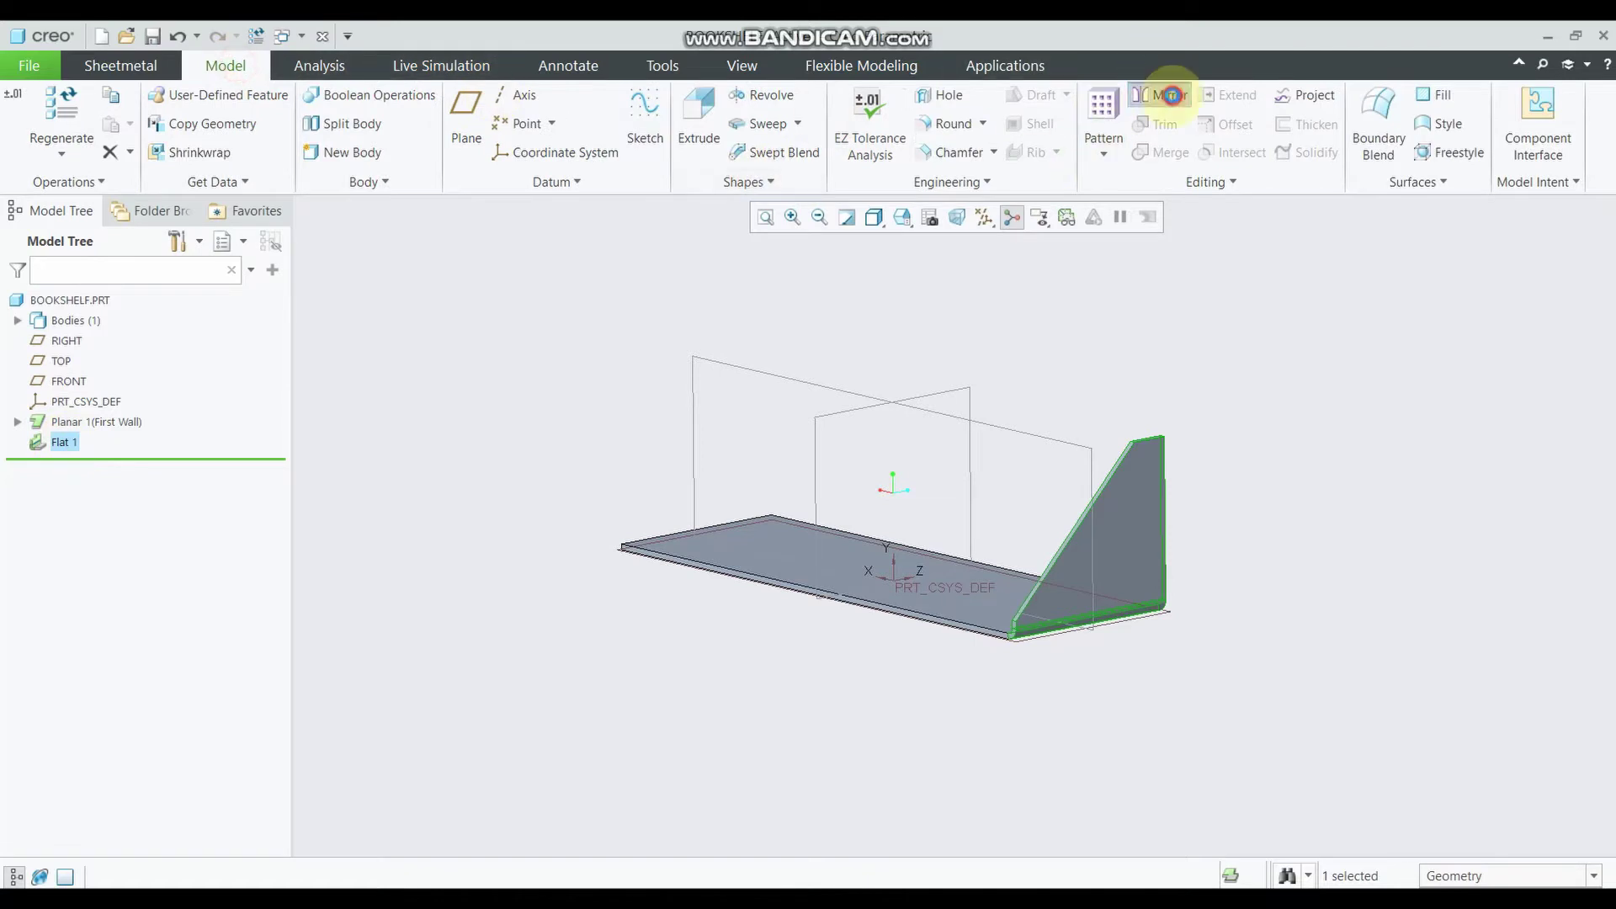
pyautogui.click(1171, 95)
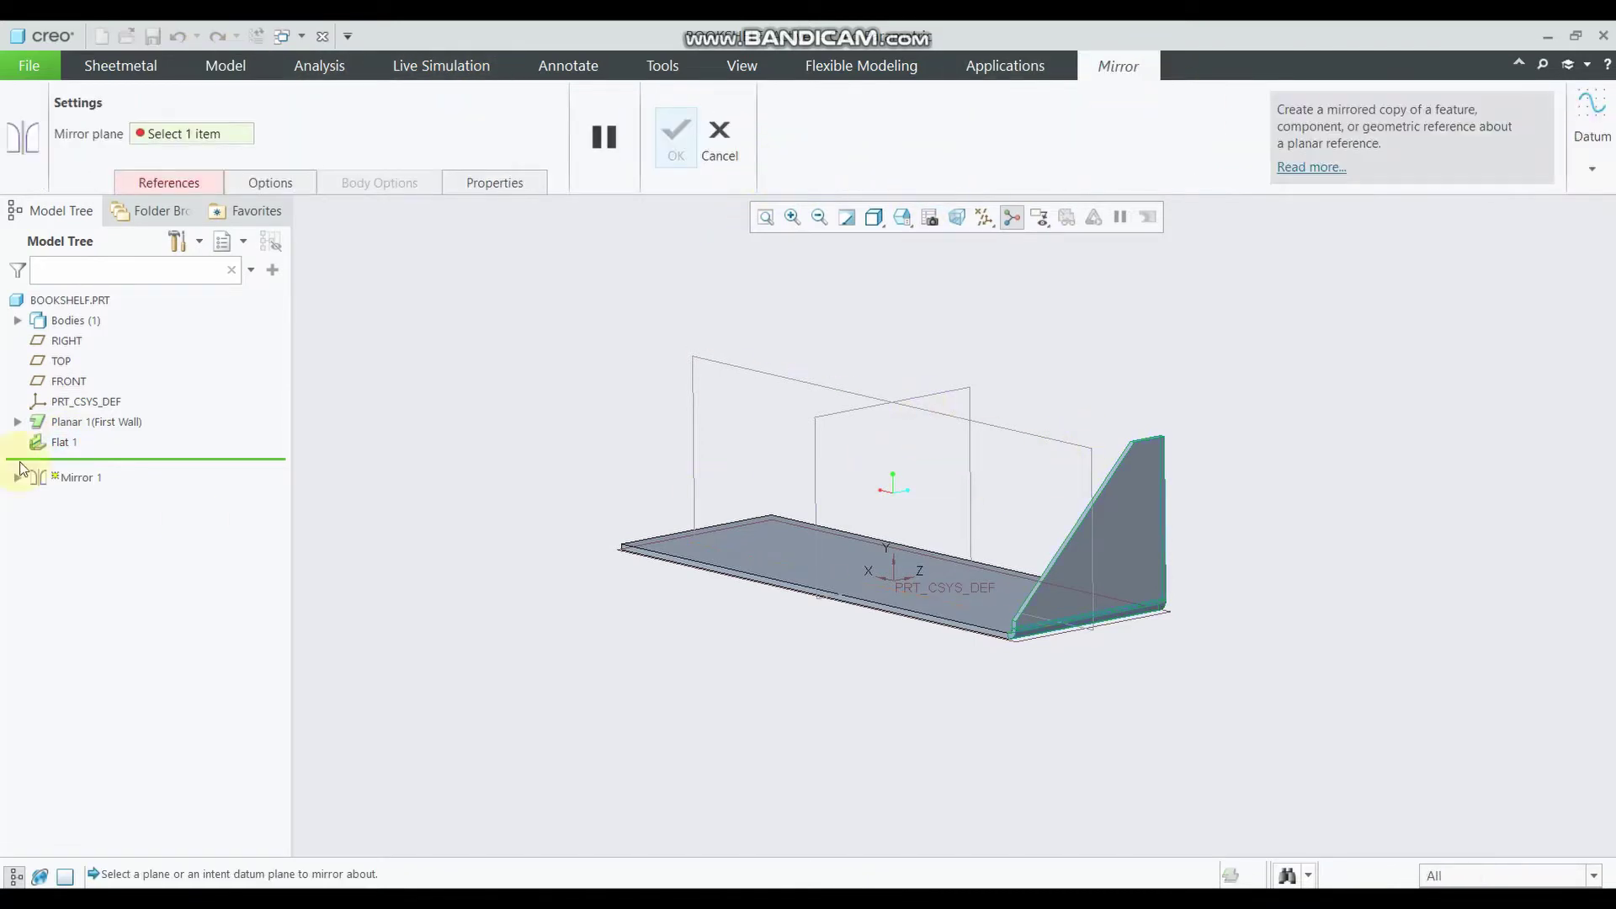
pyautogui.click(814, 441)
pyautogui.click(676, 156)
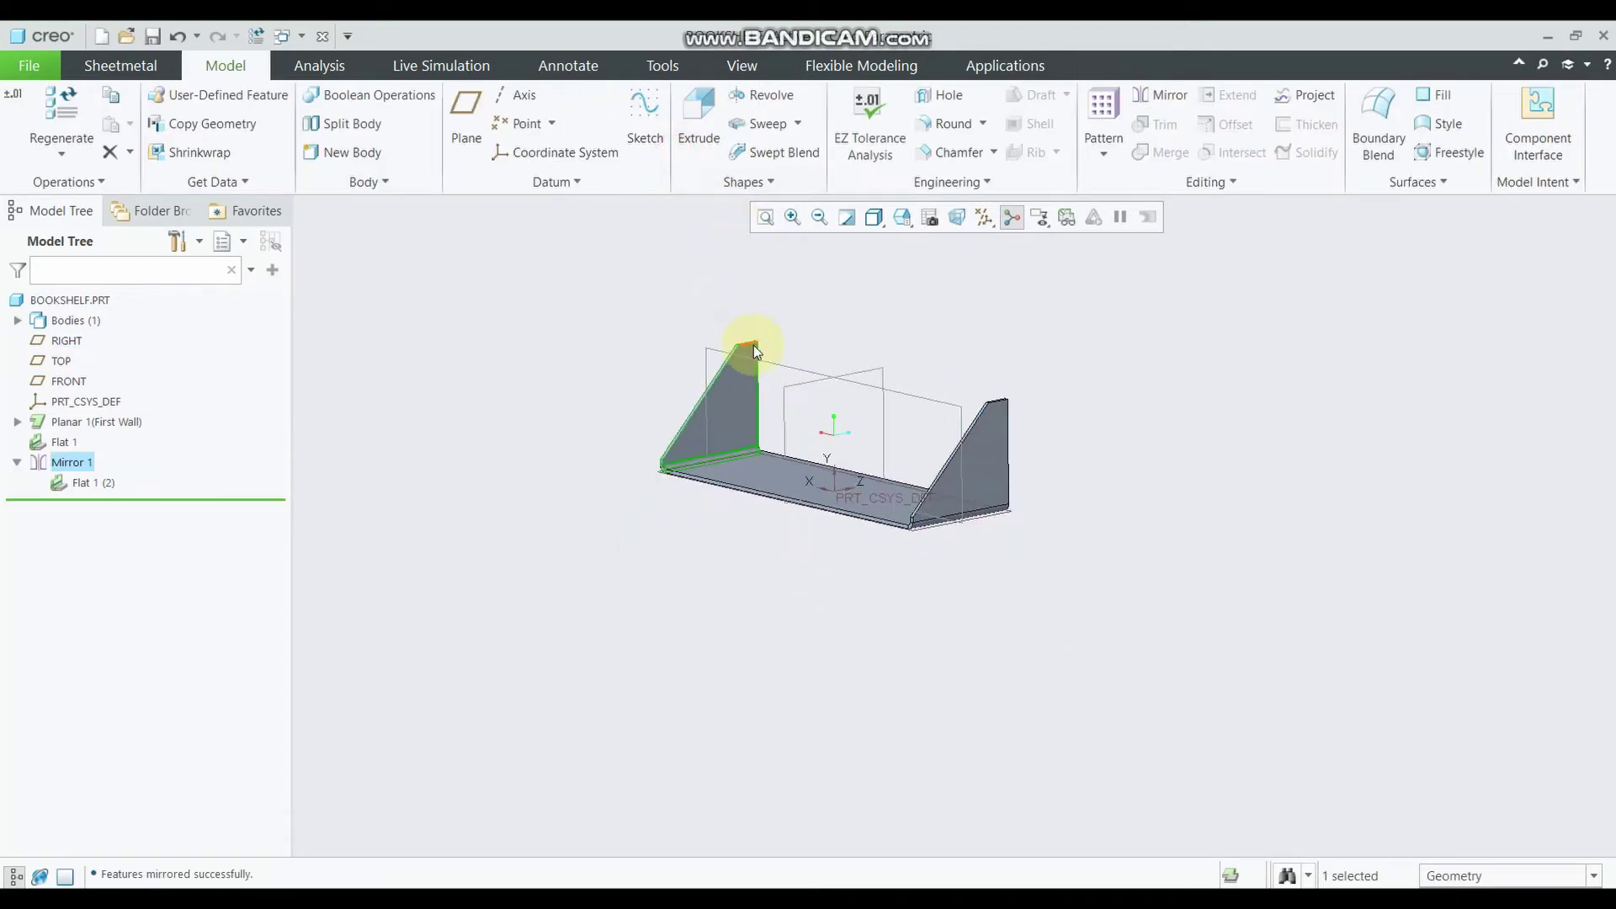
pyautogui.moveTo(740, 342)
pyautogui.mouseDown(button='middle')
pyautogui.moveTo(733, 440)
pyautogui.moveTo(649, 425)
pyautogui.moveTo(722, 444)
pyautogui.moveTo(737, 422)
pyautogui.moveTo(822, 422)
pyautogui.moveTo(706, 396)
pyautogui.mouseUp(button='middle')
pyautogui.moveTo(1000, 439)
pyautogui.mouseDown(button='middle')
pyautogui.moveTo(1094, 422)
pyautogui.moveTo(1022, 426)
pyautogui.moveTo(1019, 412)
pyautogui.moveTo(822, 570)
pyautogui.moveTo(794, 541)
pyautogui.moveTo(844, 541)
pyautogui.moveTo(788, 518)
pyautogui.moveTo(721, 524)
pyautogui.moveTo(758, 535)
pyautogui.moveTo(686, 558)
pyautogui.mouseUp(button='middle')
pyautogui.scroll(3, 736, 547)
pyautogui.scroll(-3, 719, 550)
pyautogui.scroll(3, 698, 545)
pyautogui.scroll(2, 685, 554)
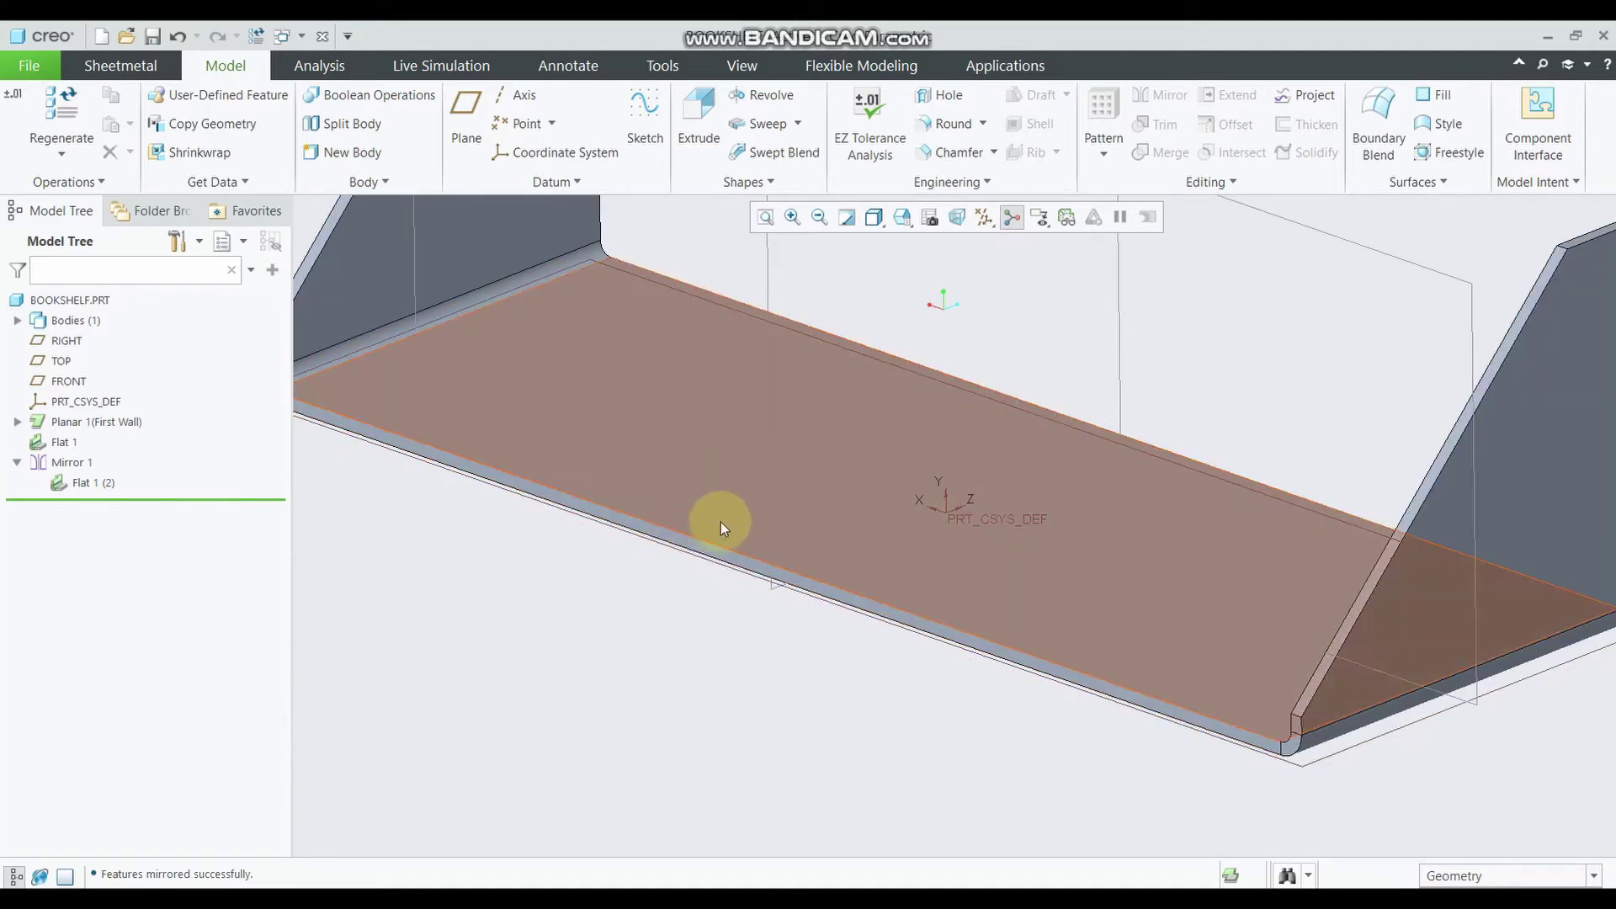
pyautogui.click(135, 65)
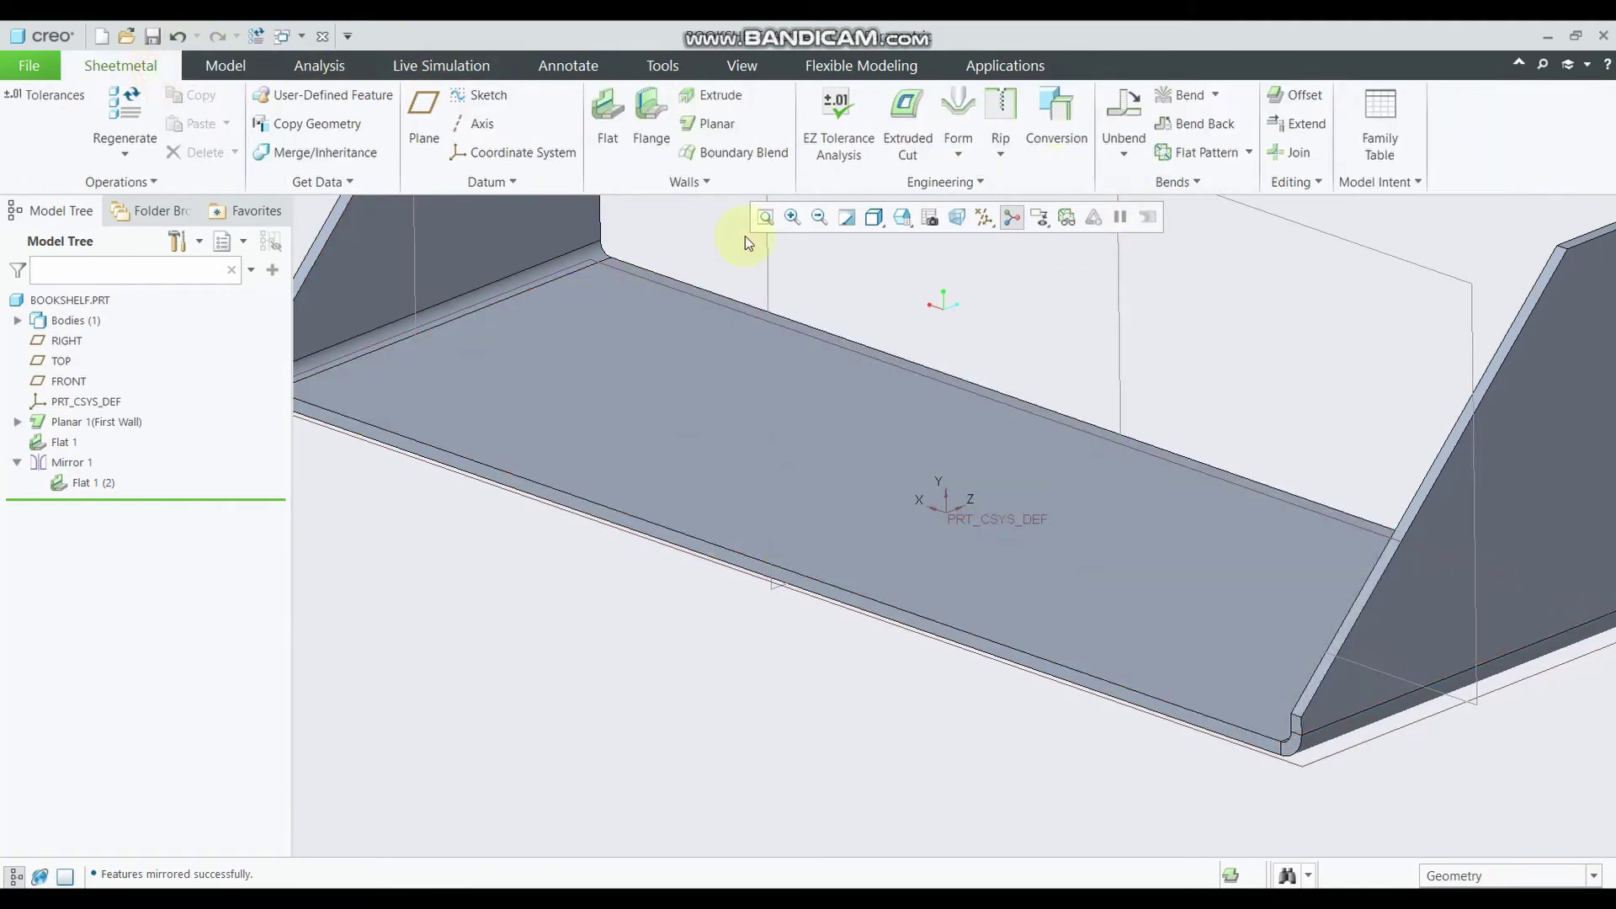
# Sketch an extruded wall on the base's front face by projecting its bottom front edge
pyautogui.click(722, 103)
pyautogui.scroll(2, 674, 526)
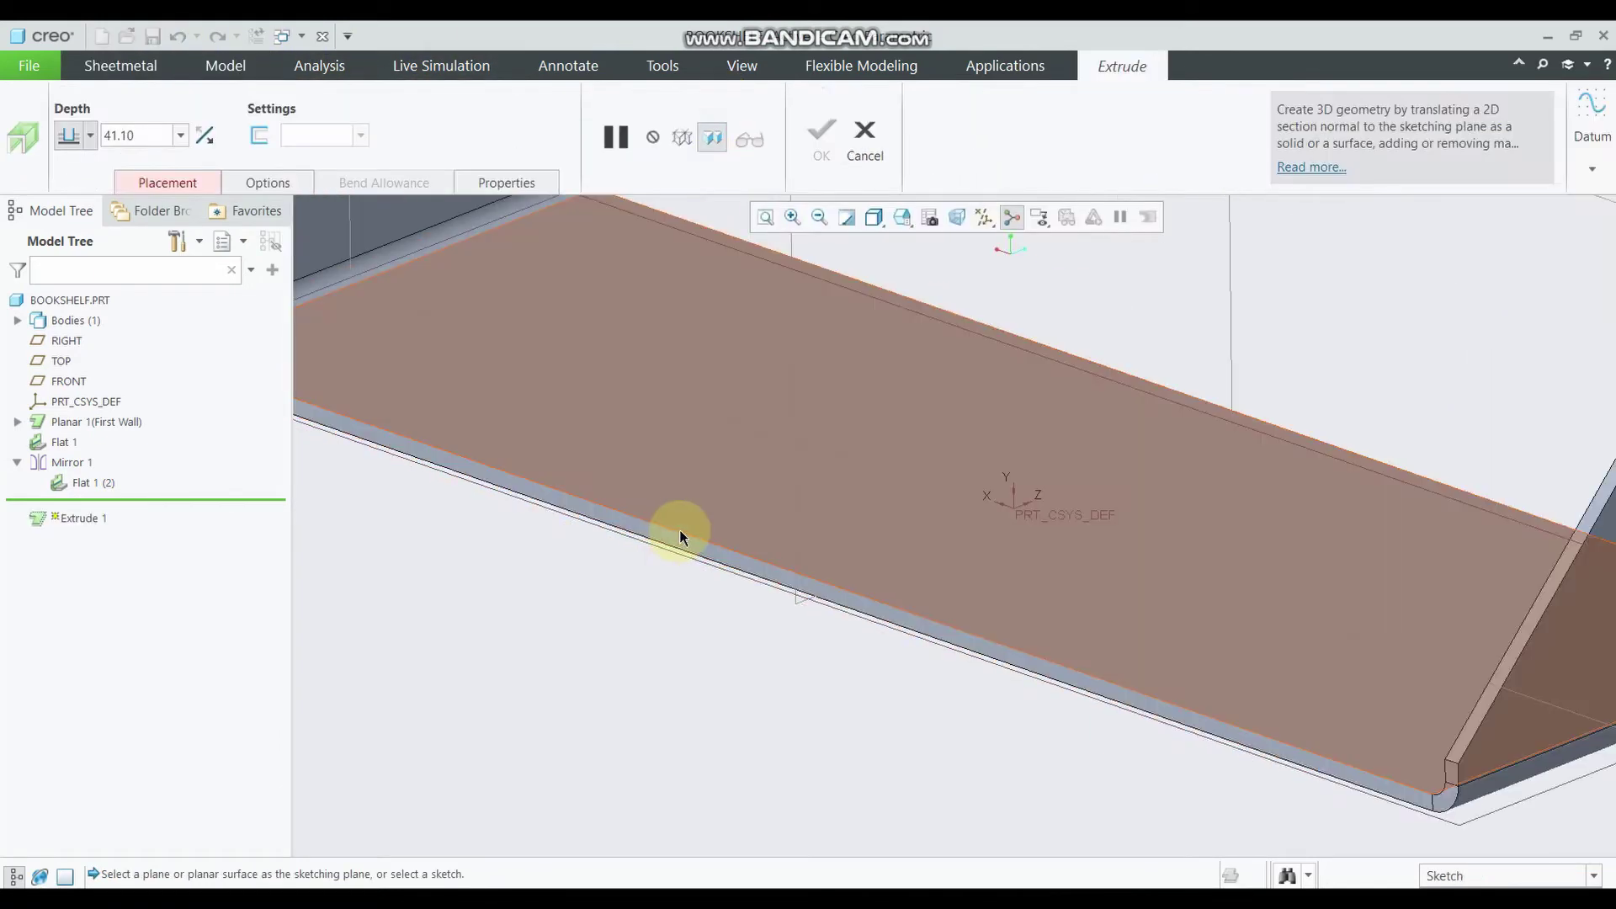
pyautogui.click(686, 547)
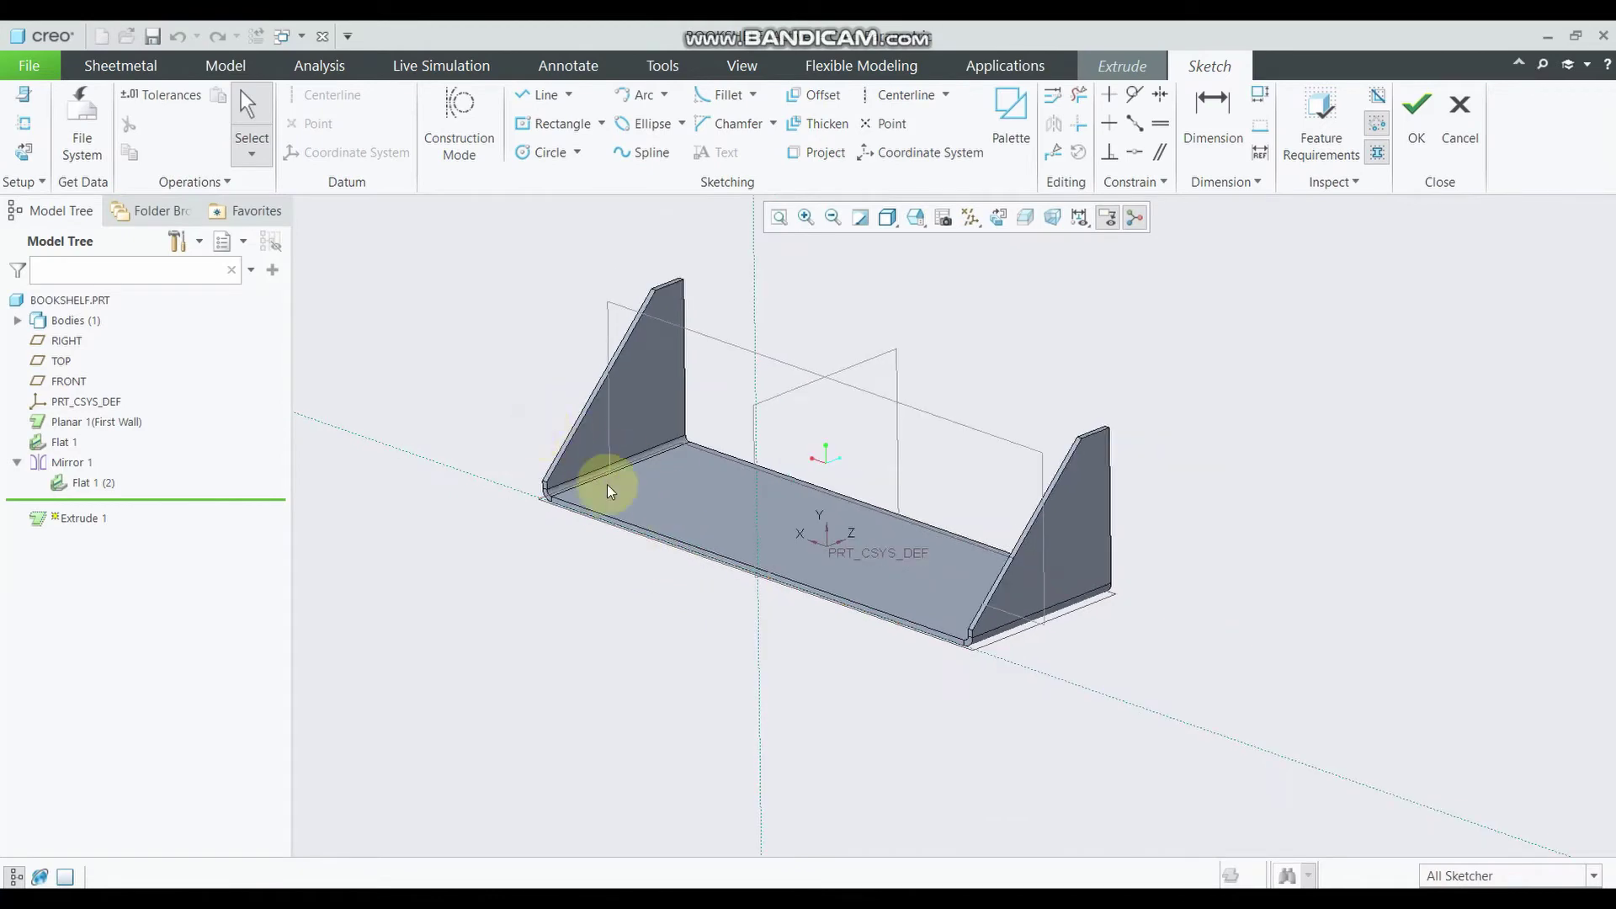
pyautogui.scroll(3, 680, 548)
pyautogui.scroll(3, 707, 522)
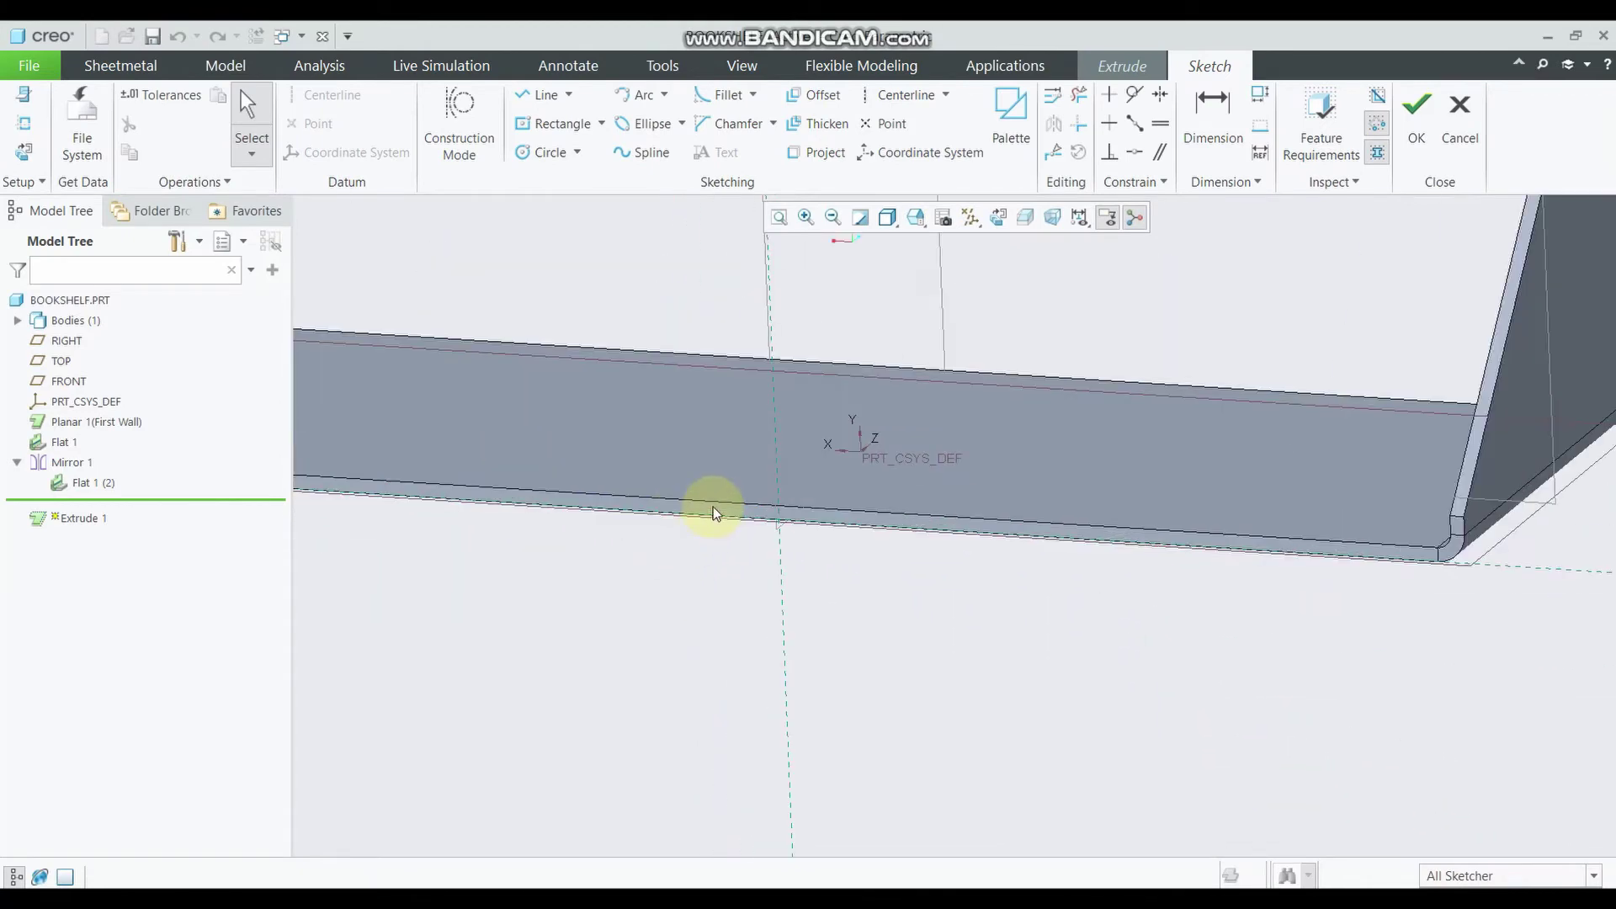
pyautogui.scroll(-2, 724, 518)
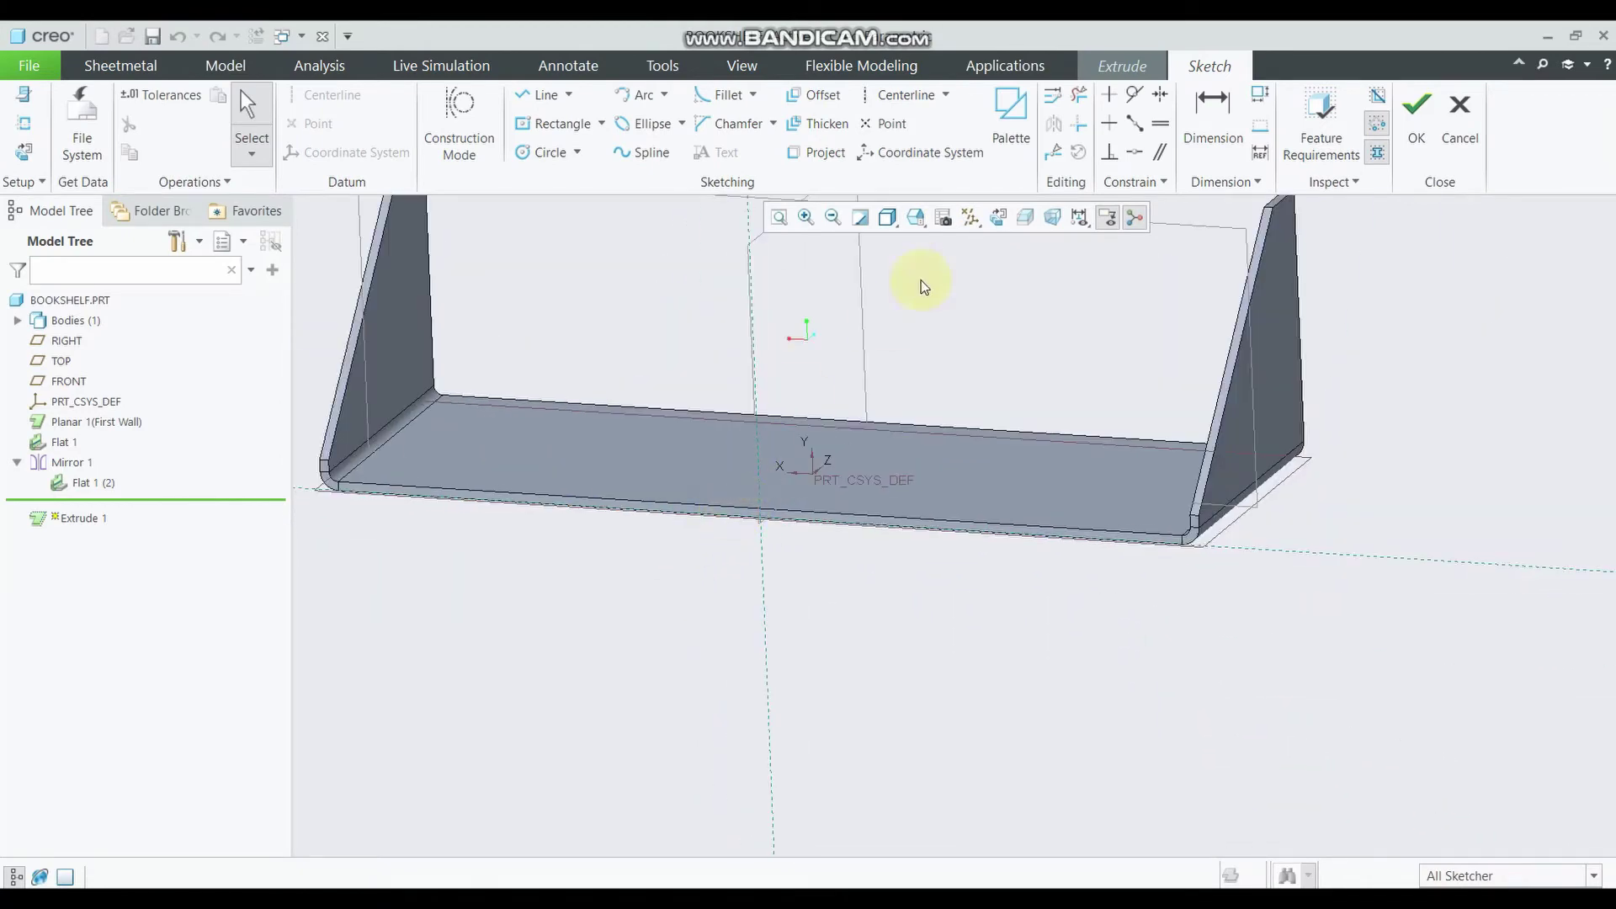
pyautogui.click(829, 162)
pyautogui.scroll(3, 668, 463)
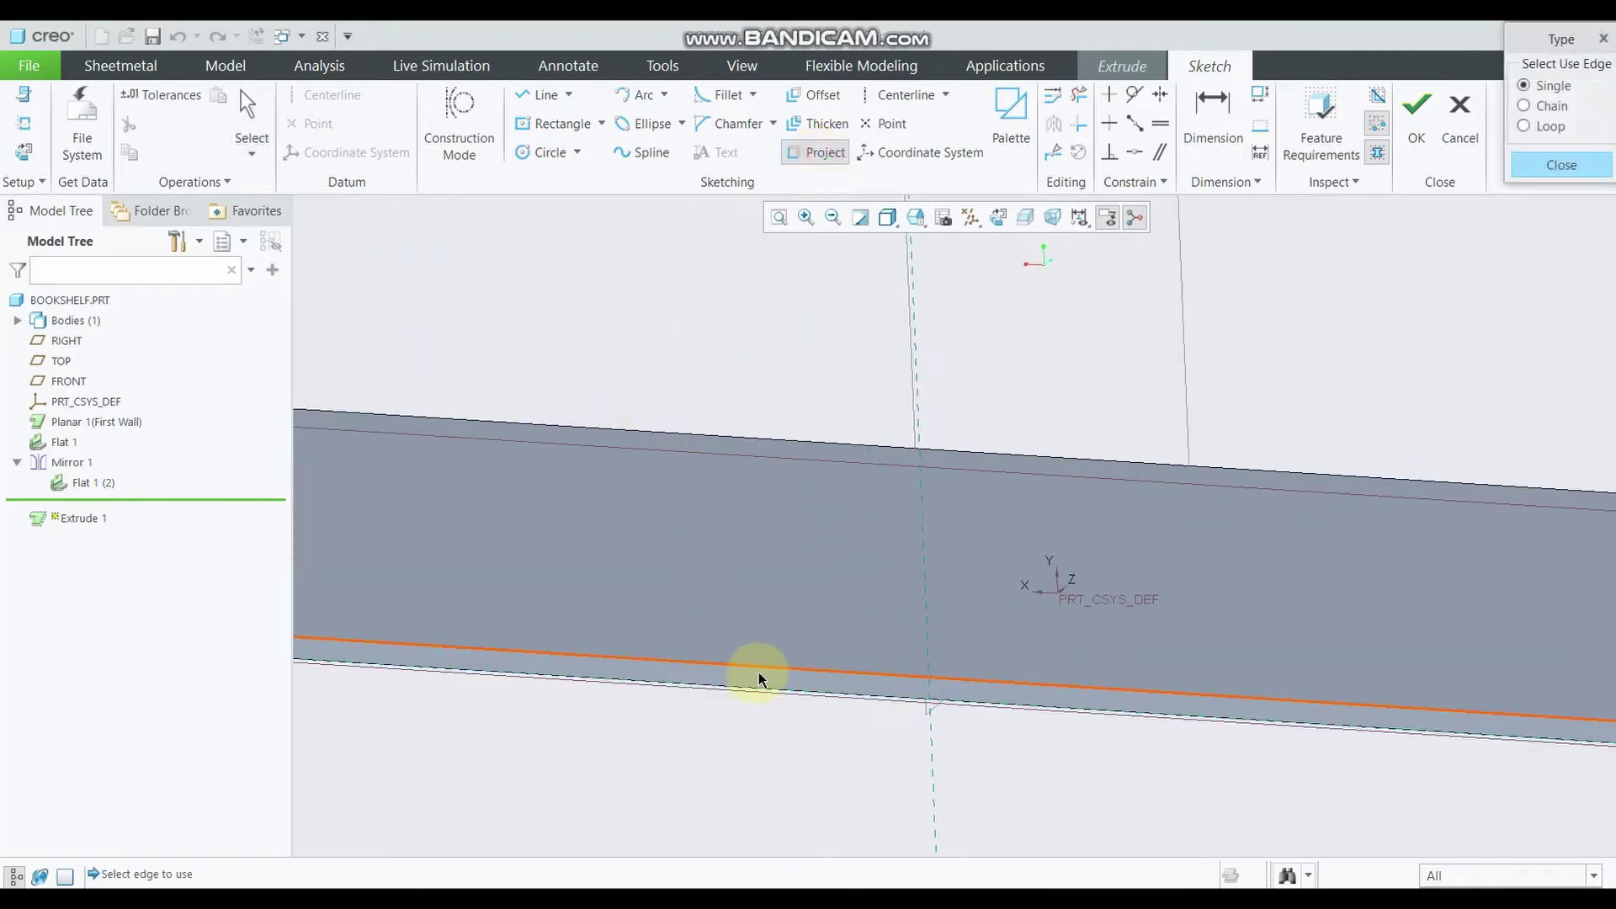
pyautogui.click(774, 689)
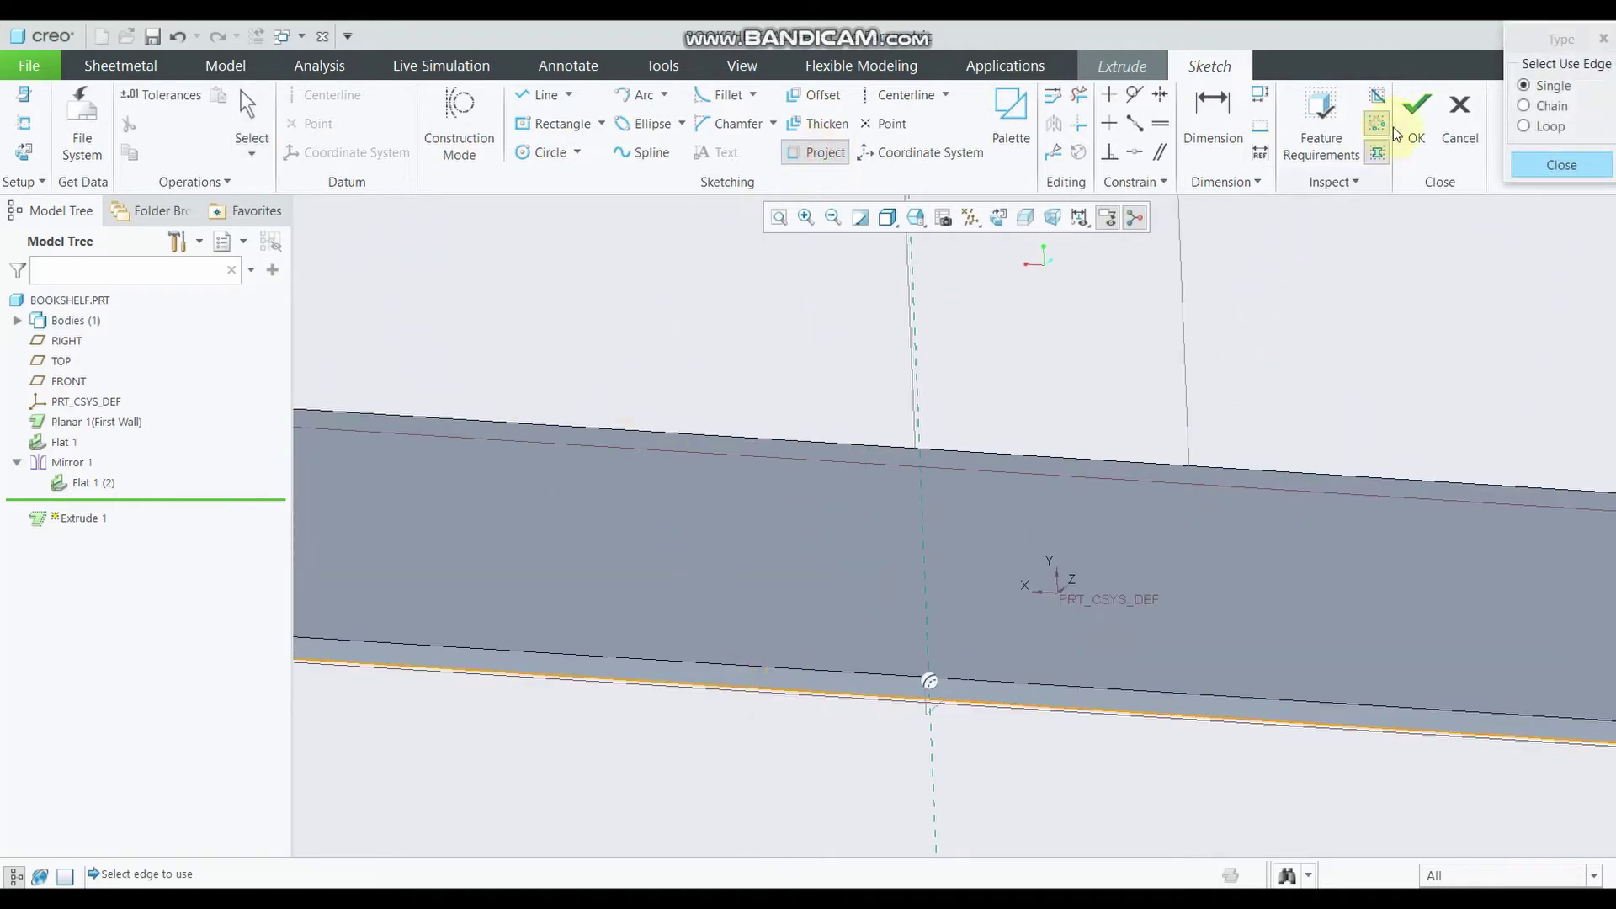
pyautogui.click(1416, 126)
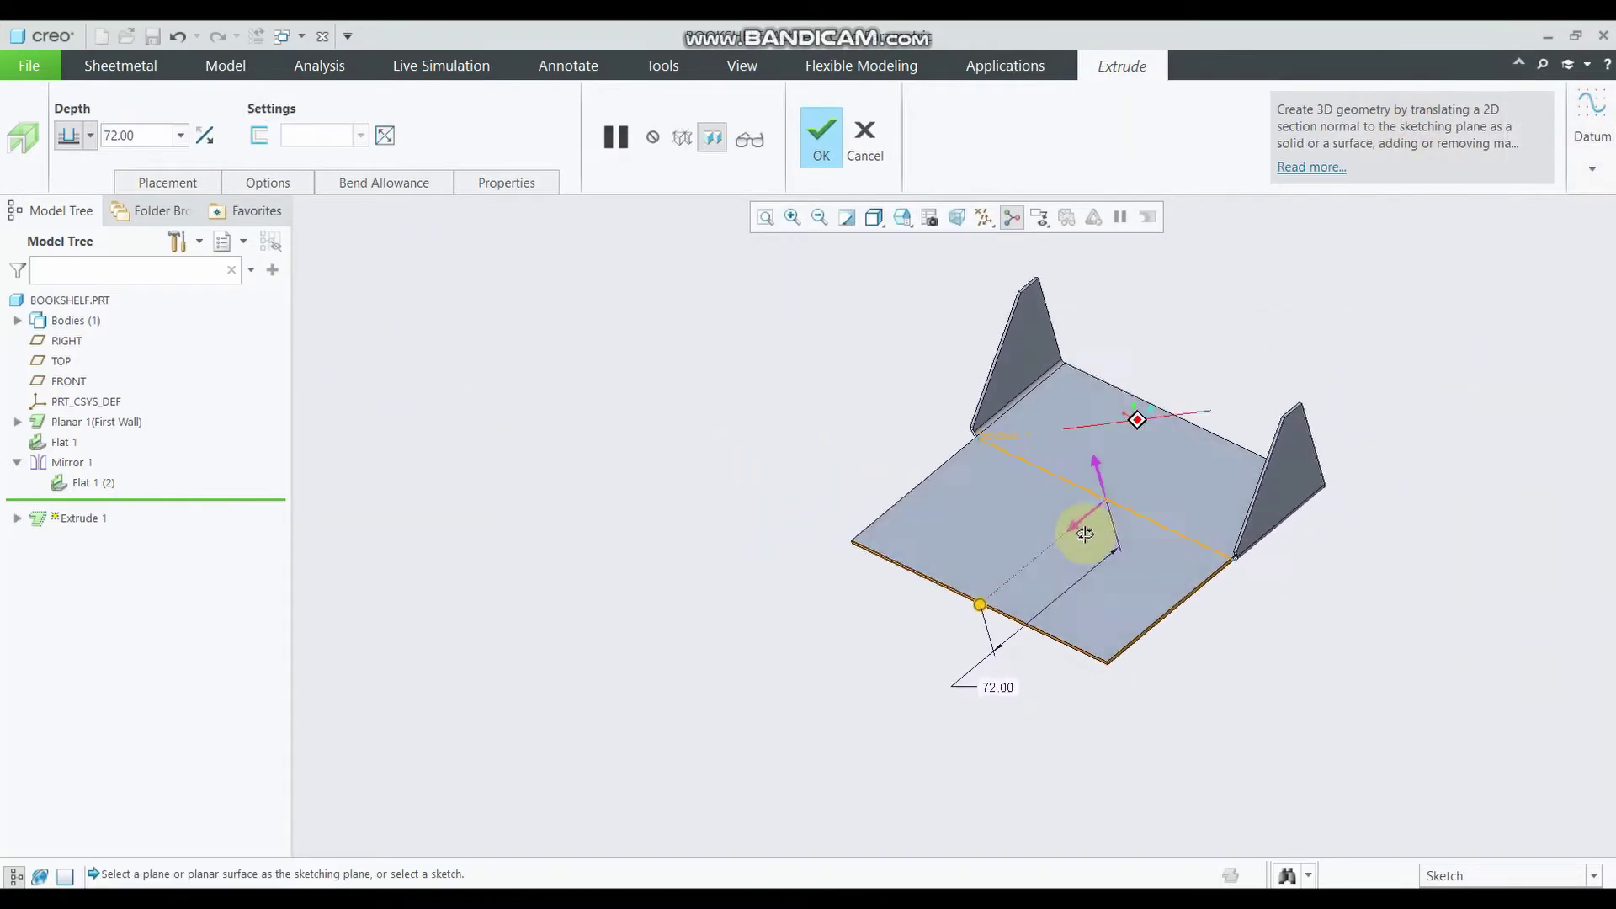
# Set the extrude depth to 5.00 and complete Extrude 1
pyautogui.moveTo(997, 619); pyautogui.dragTo(1029, 590)
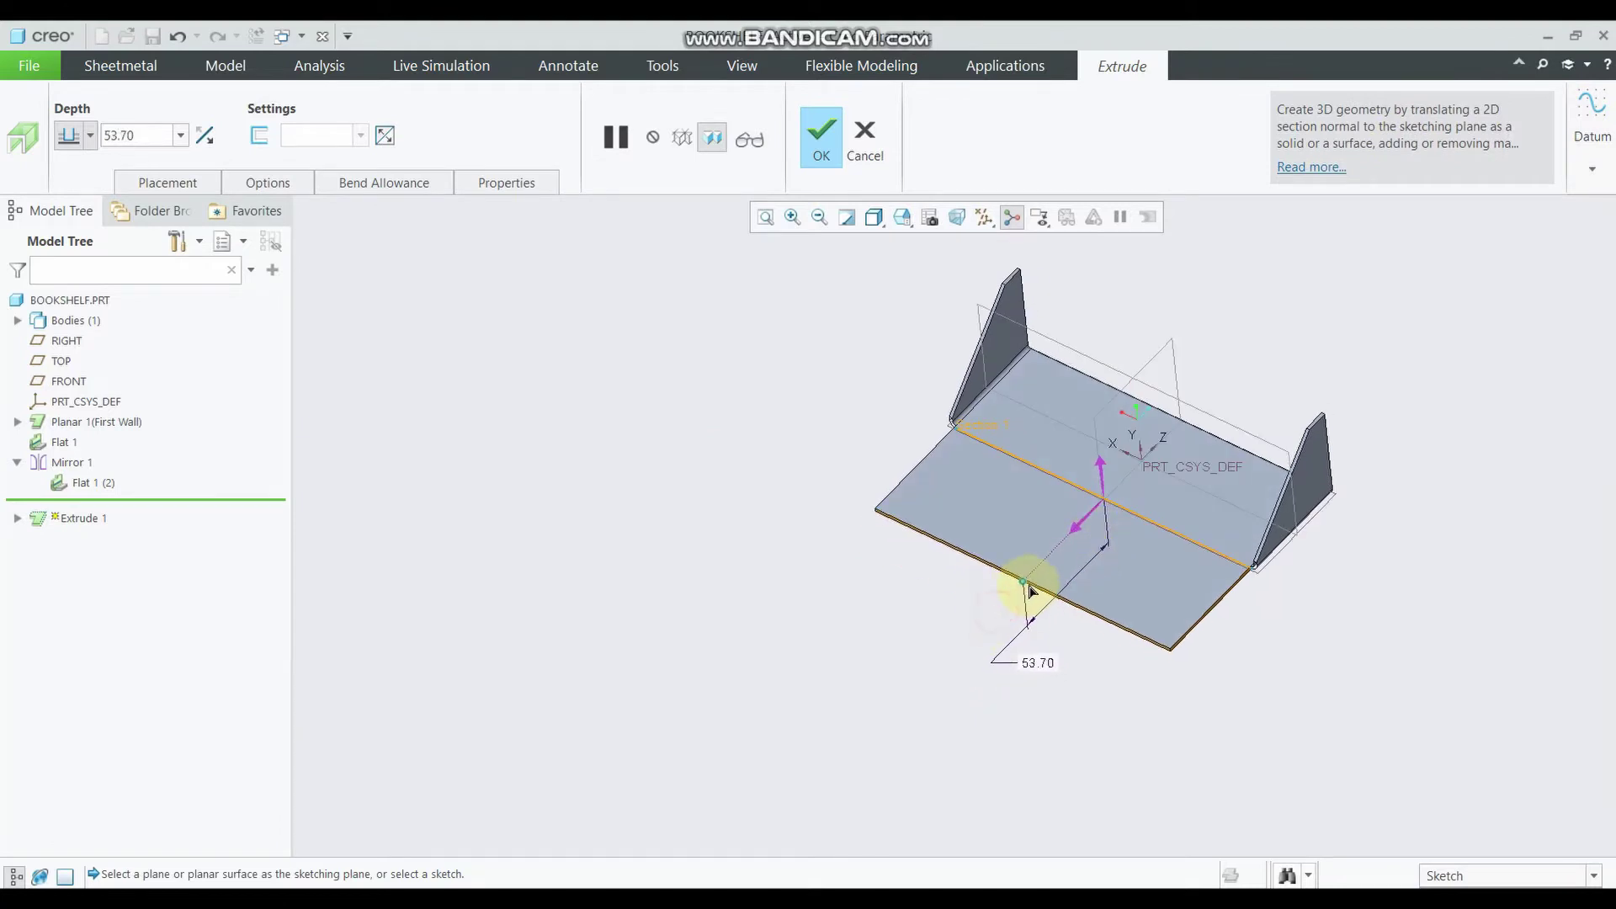
pyautogui.scroll(3, 1032, 630)
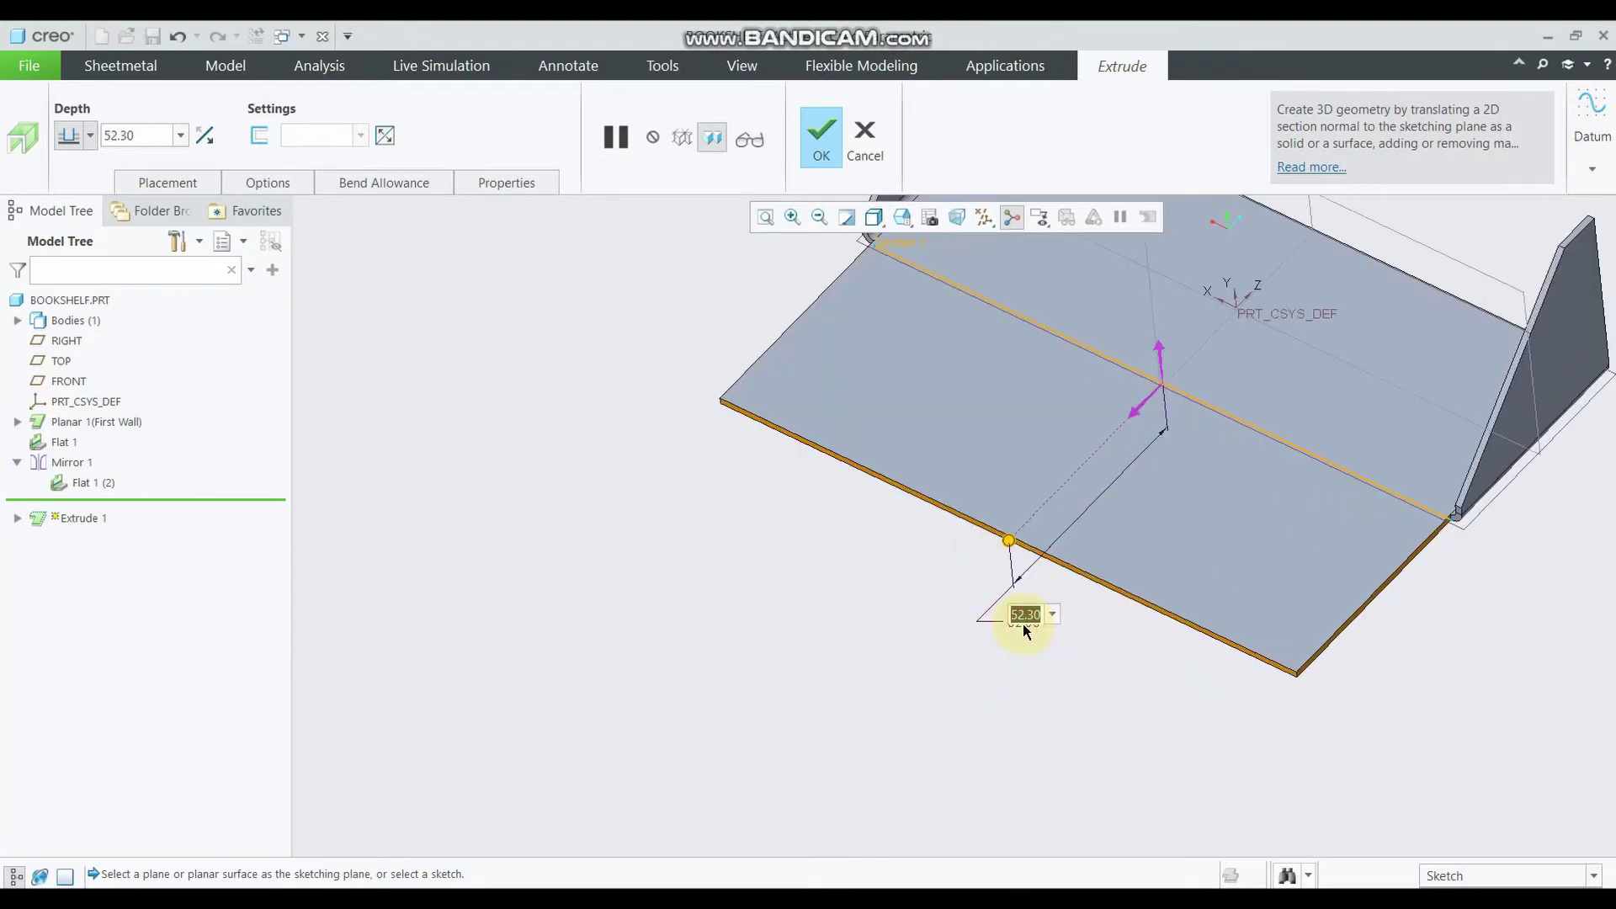
pyautogui.write('5')
pyautogui.click(1023, 630)
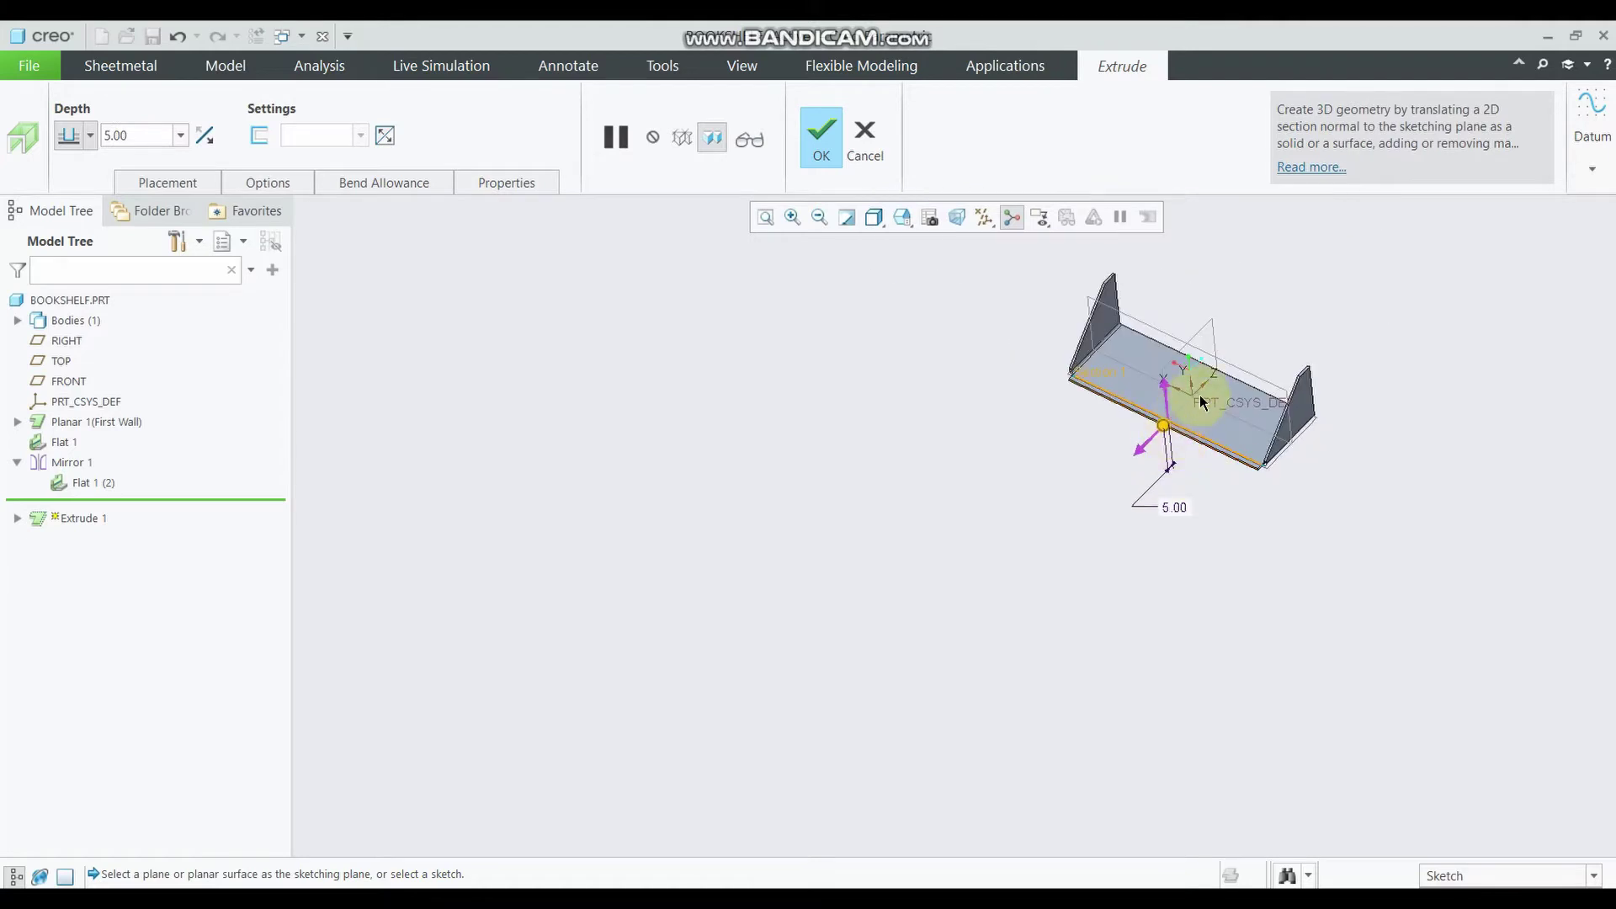
pyautogui.click(821, 139)
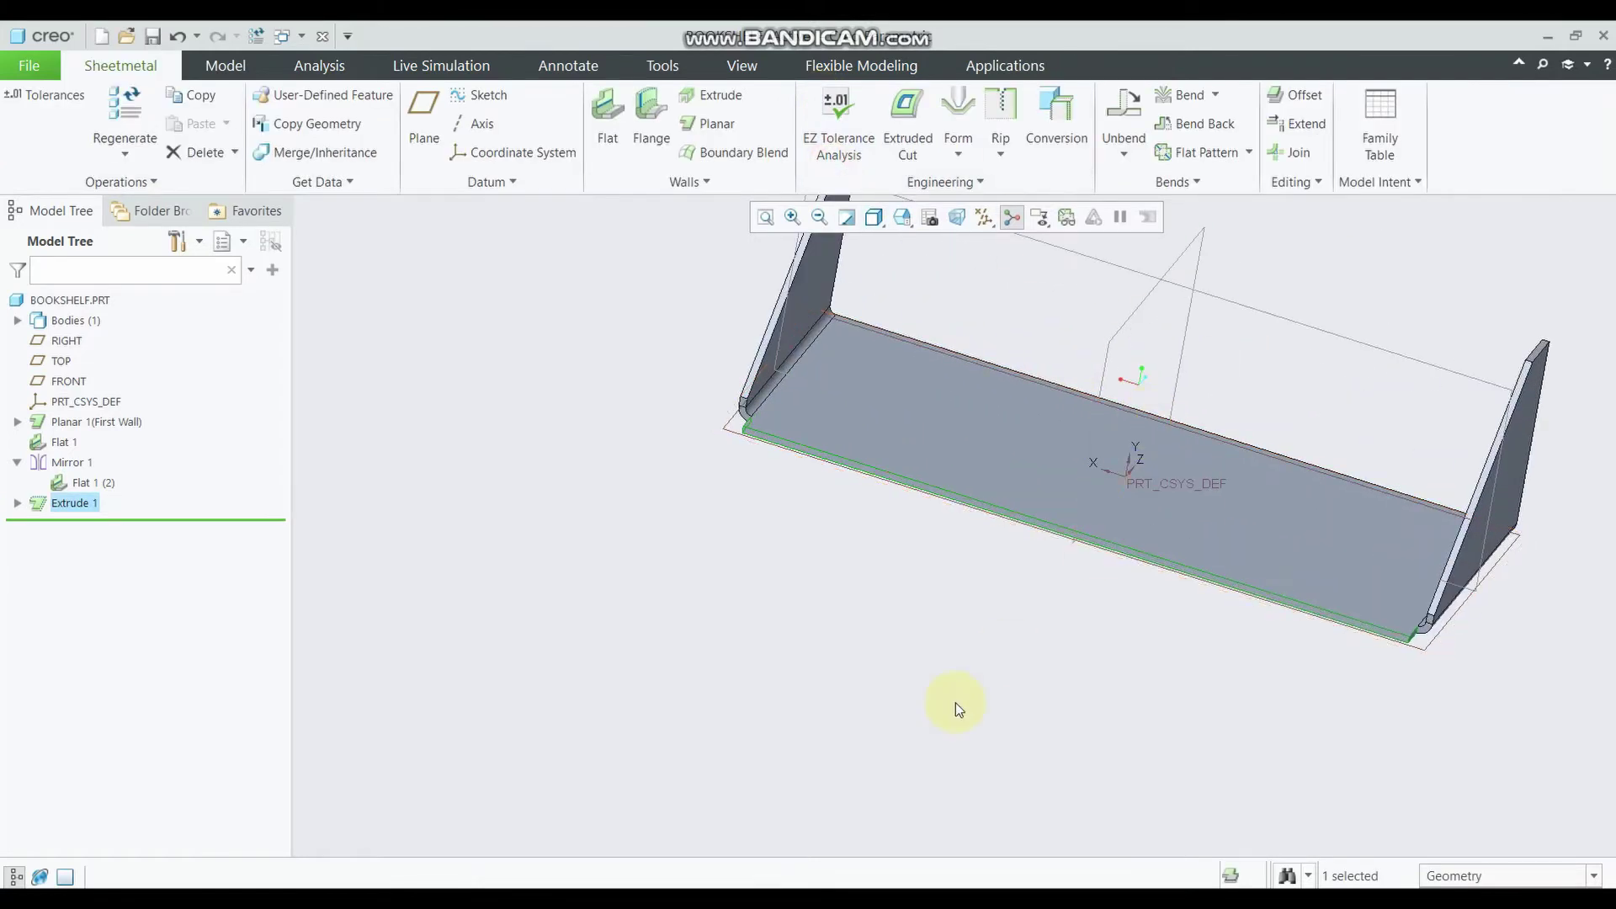
pyautogui.click(968, 673)
pyautogui.moveTo(980, 639); pyautogui.dragTo(978, 608, button='middle')
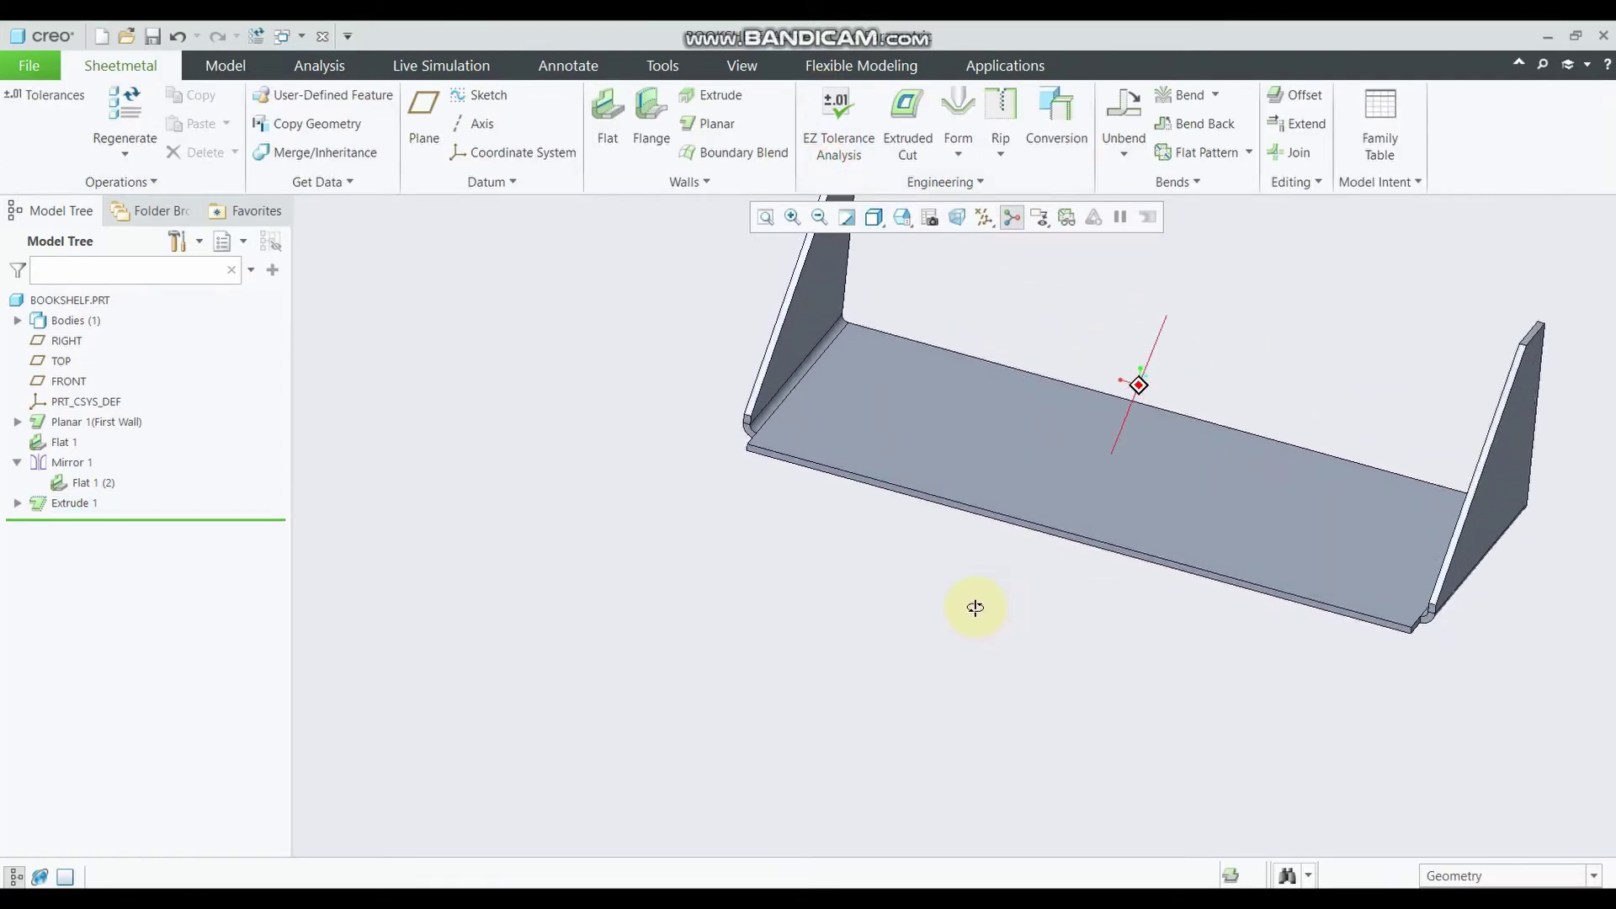
pyautogui.moveTo(1147, 480)
pyautogui.mouseDown(button='middle')
pyautogui.moveTo(1032, 585)
pyautogui.moveTo(1015, 528)
pyautogui.moveTo(1010, 601)
pyautogui.mouseUp(button='middle')
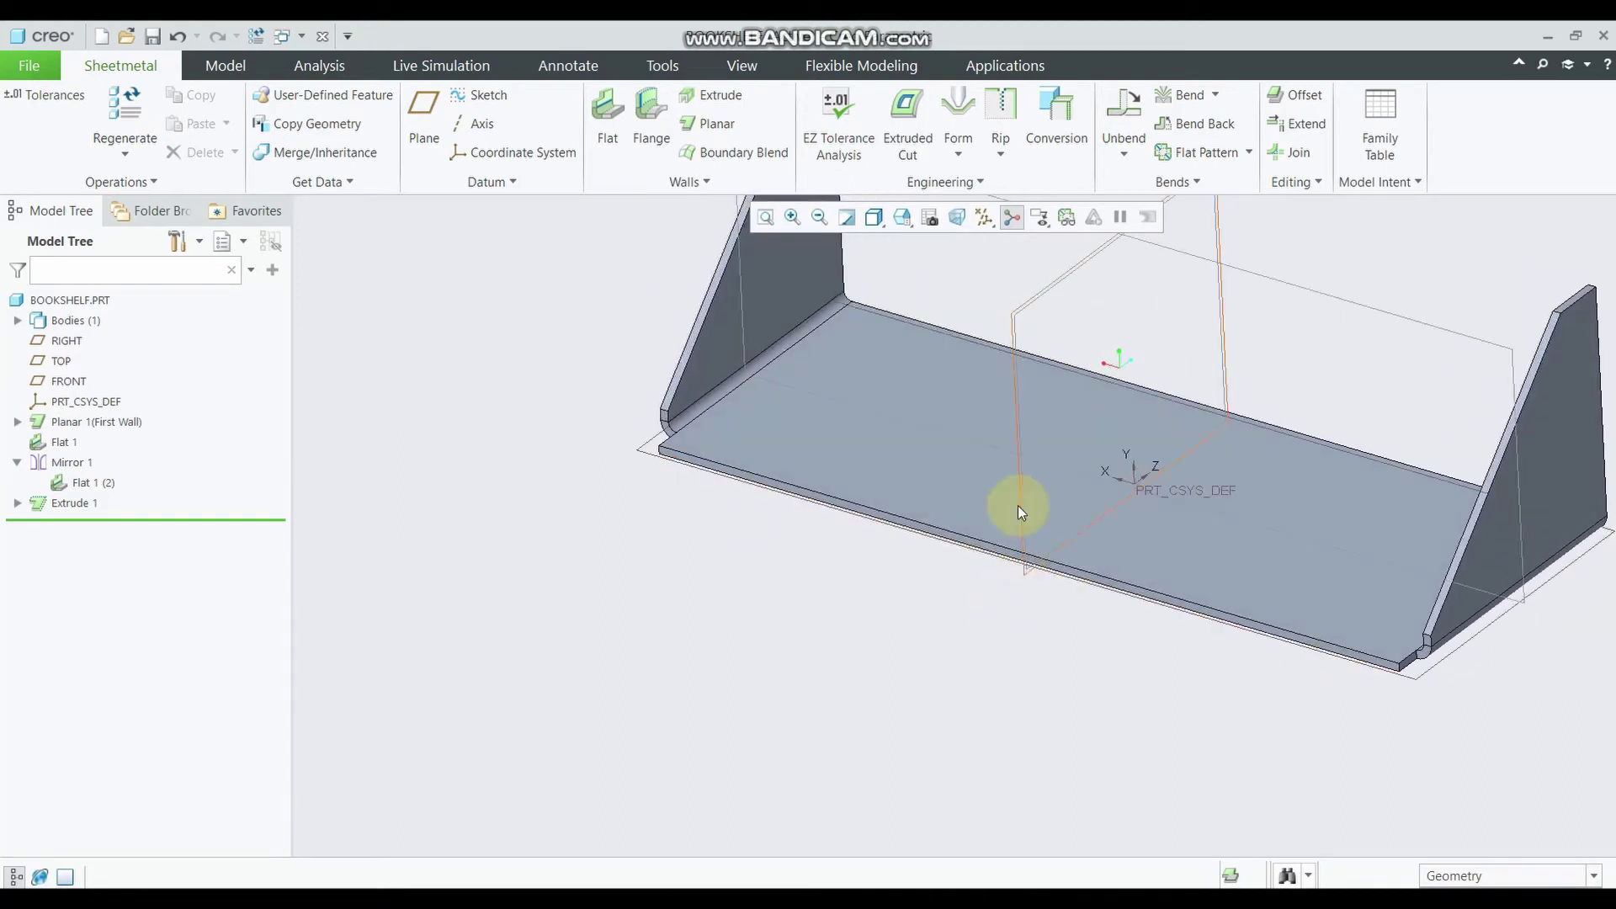
# Start a flange wall attached to the shelf base's front edge
pyautogui.click(657, 126)
pyautogui.scroll(3, 1119, 494)
pyautogui.scroll(-2, 1234, 399)
pyautogui.scroll(-1, 1056, 439)
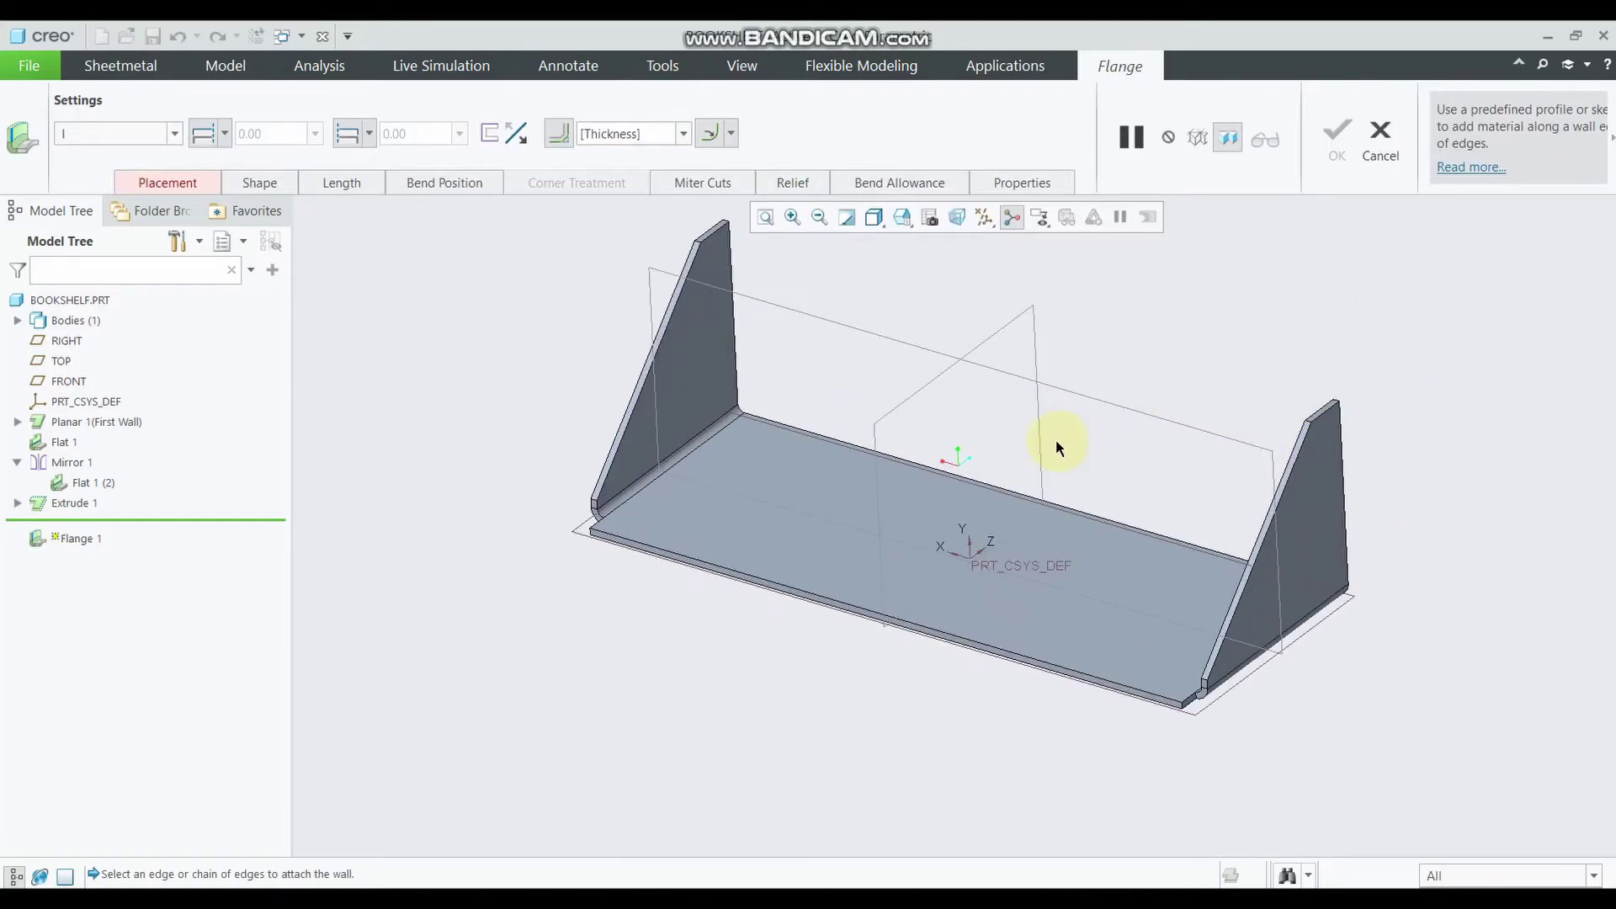
pyautogui.scroll(-1, 1056, 439)
pyautogui.scroll(-3, 830, 652)
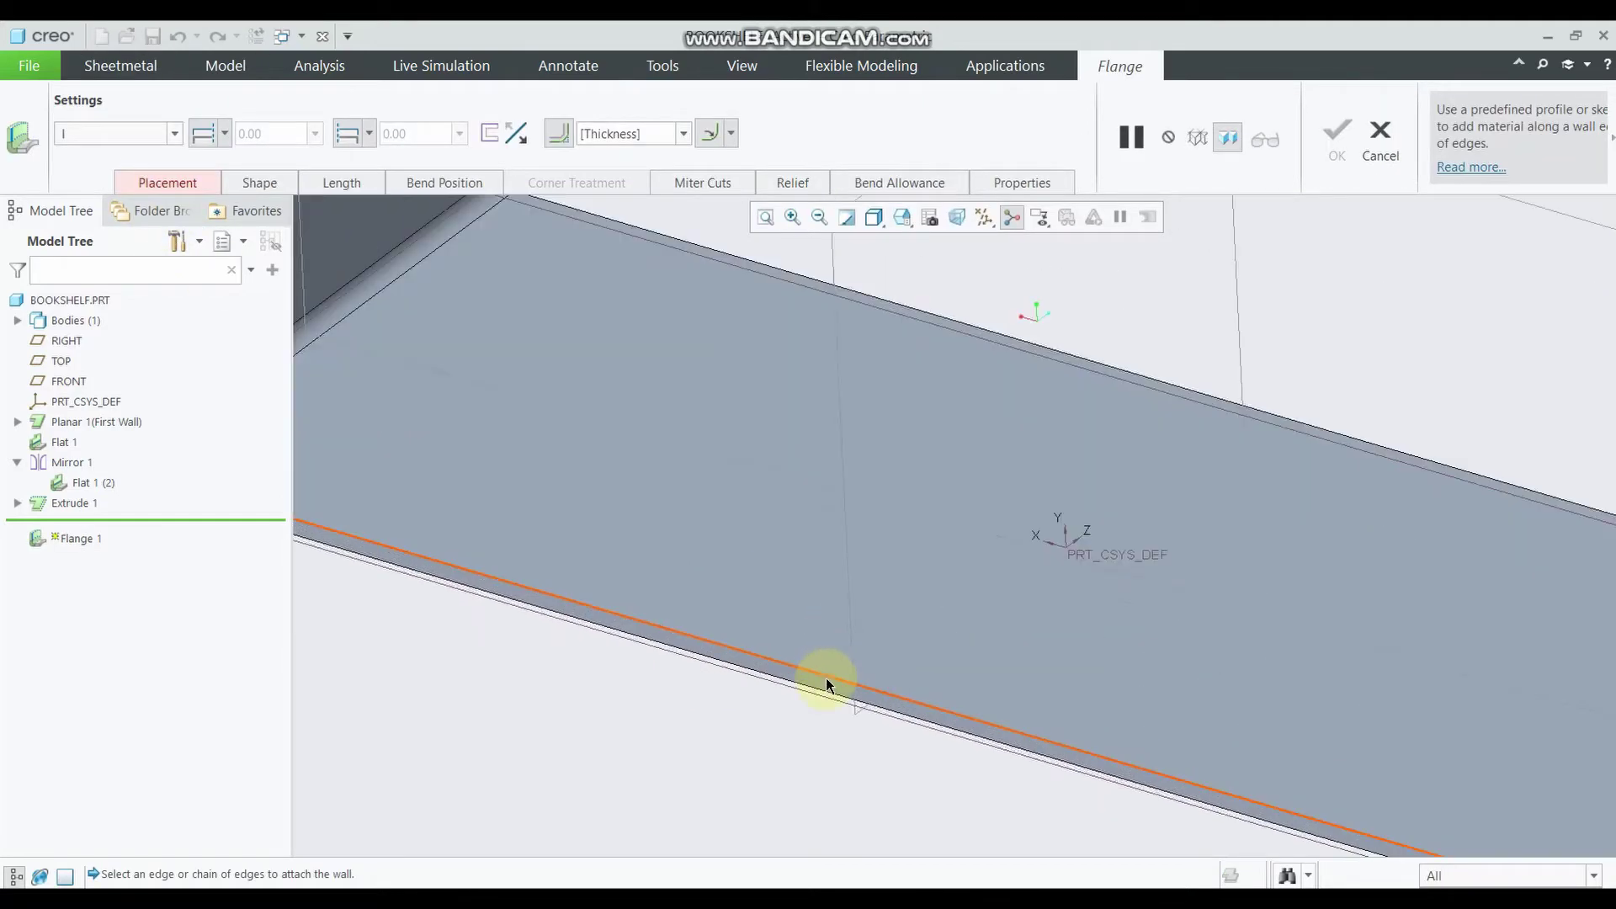
pyautogui.click(825, 676)
# Drag the flange down to a 17.60 length at 90°, then orbit to check the preview
pyautogui.scroll(2, 823, 683)
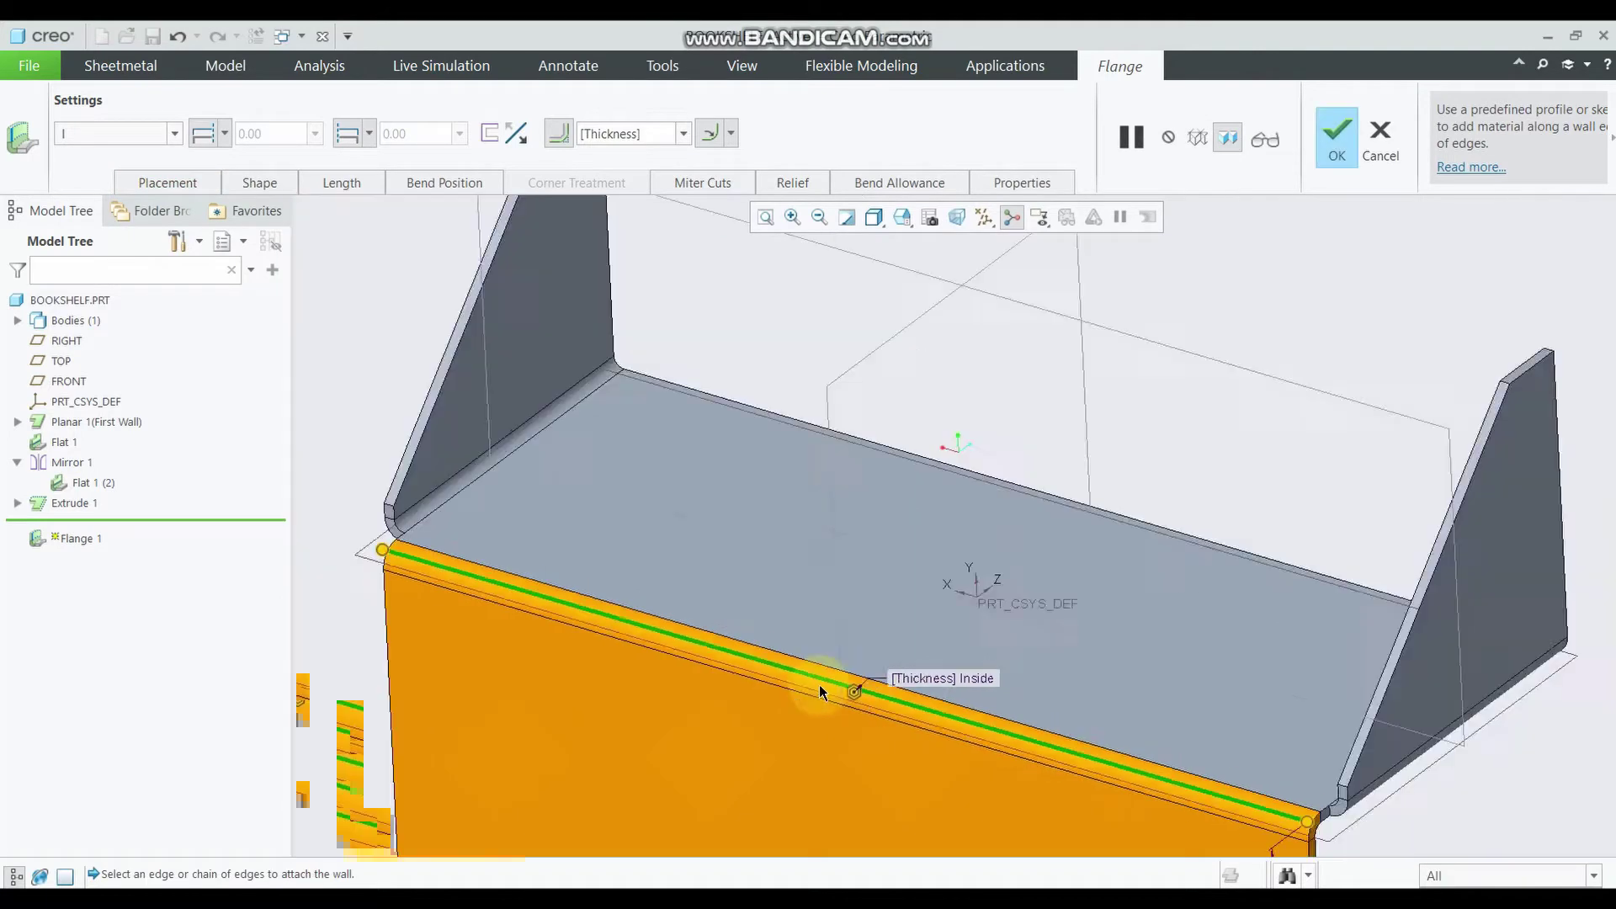
pyautogui.scroll(2, 825, 707)
pyautogui.scroll(1, 850, 804)
pyautogui.scroll(-1, 850, 805)
pyautogui.scroll(-1, 876, 800)
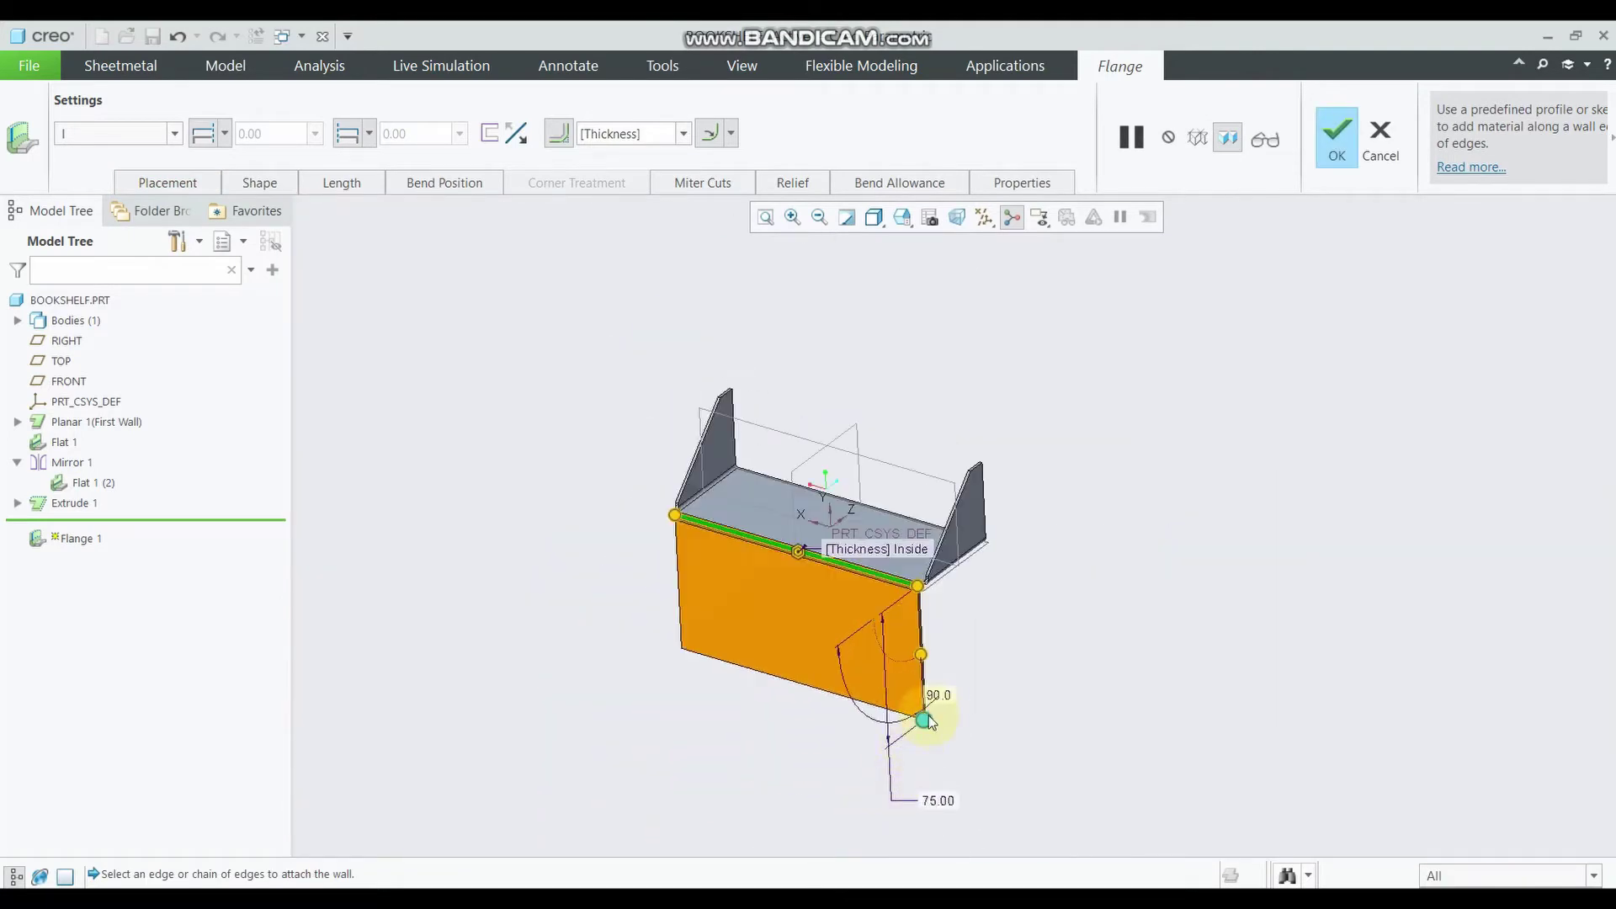
pyautogui.scroll(-1, 926, 721)
pyautogui.scroll(-1, 922, 725)
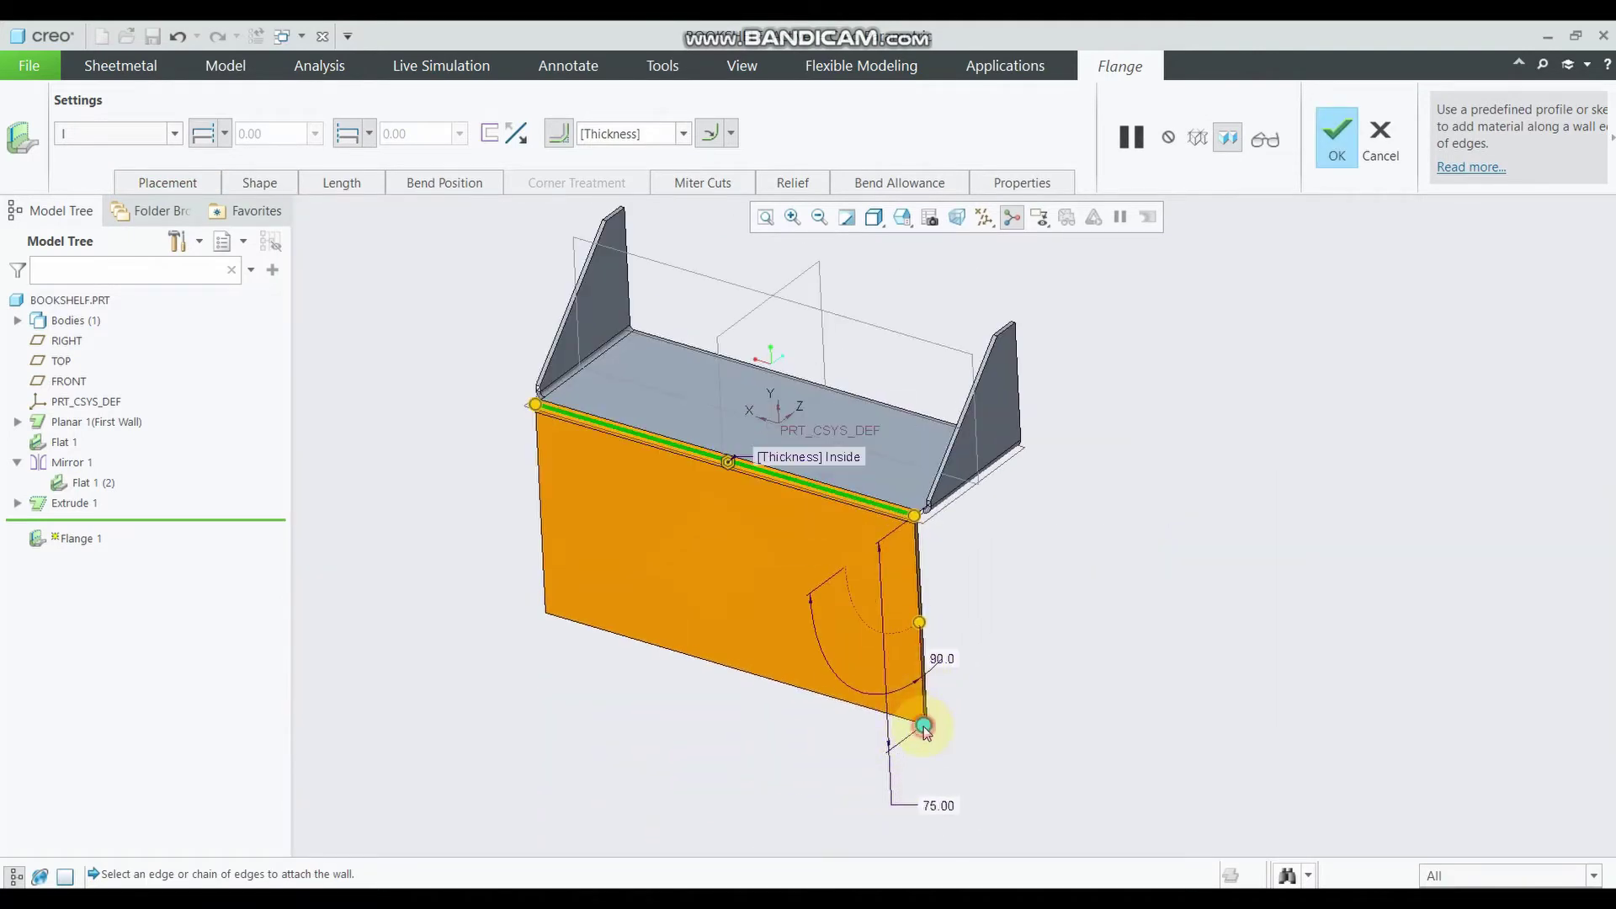
pyautogui.moveTo(924, 729); pyautogui.dragTo(929, 572)
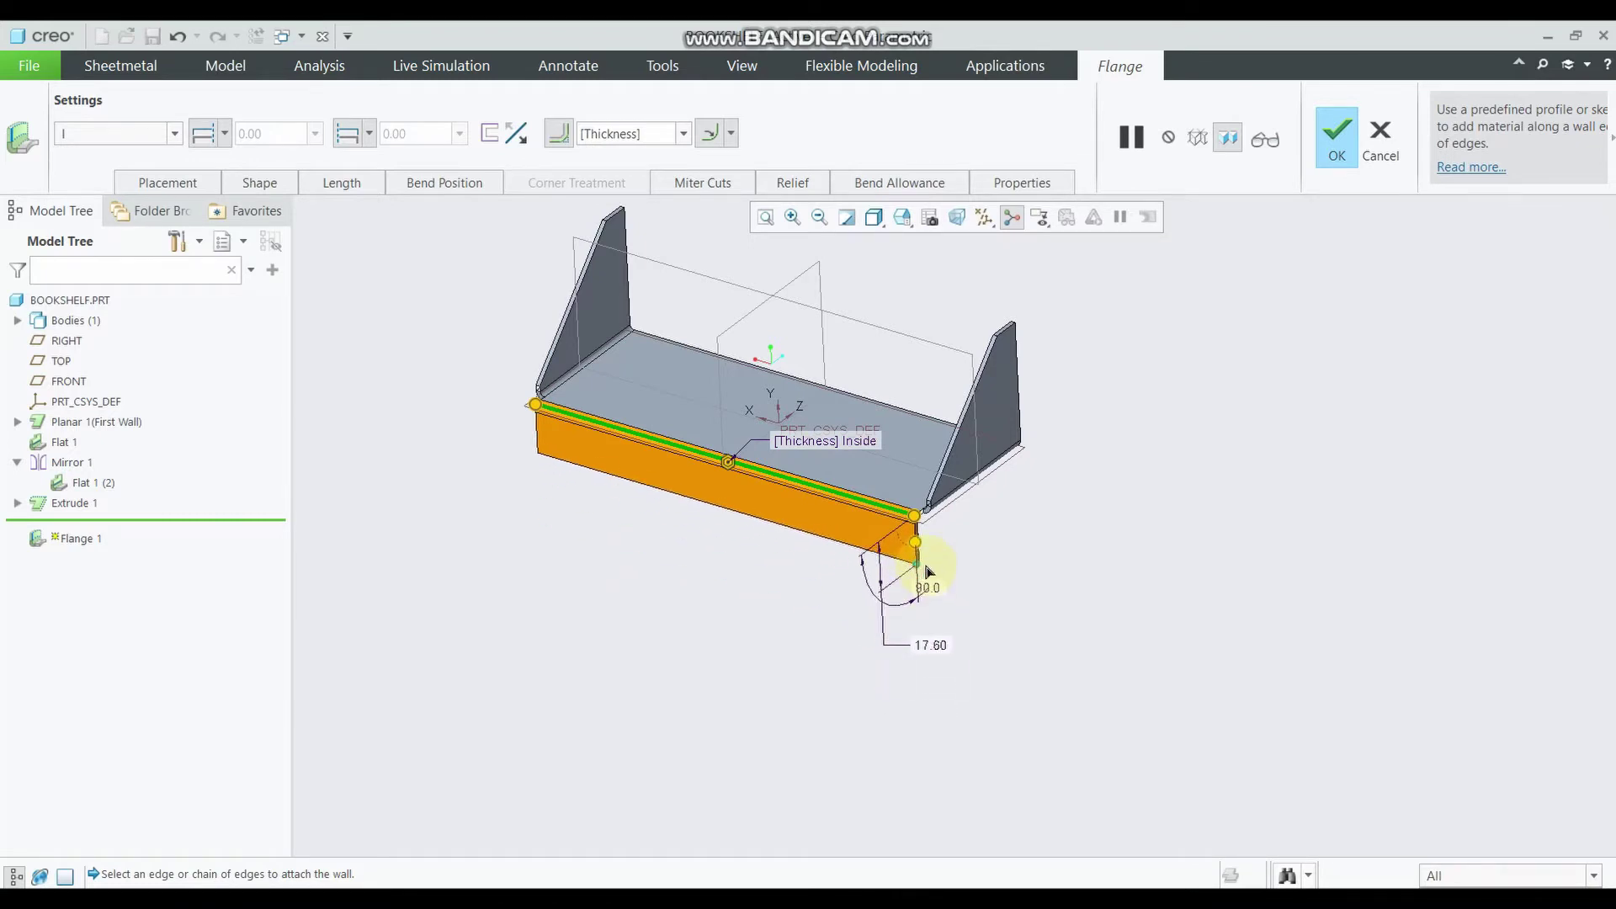
pyautogui.moveTo(928, 573)
pyautogui.mouseDown(button='middle')
pyautogui.moveTo(754, 570)
pyautogui.moveTo(787, 552)
pyautogui.moveTo(589, 530)
pyautogui.mouseUp(button='middle')
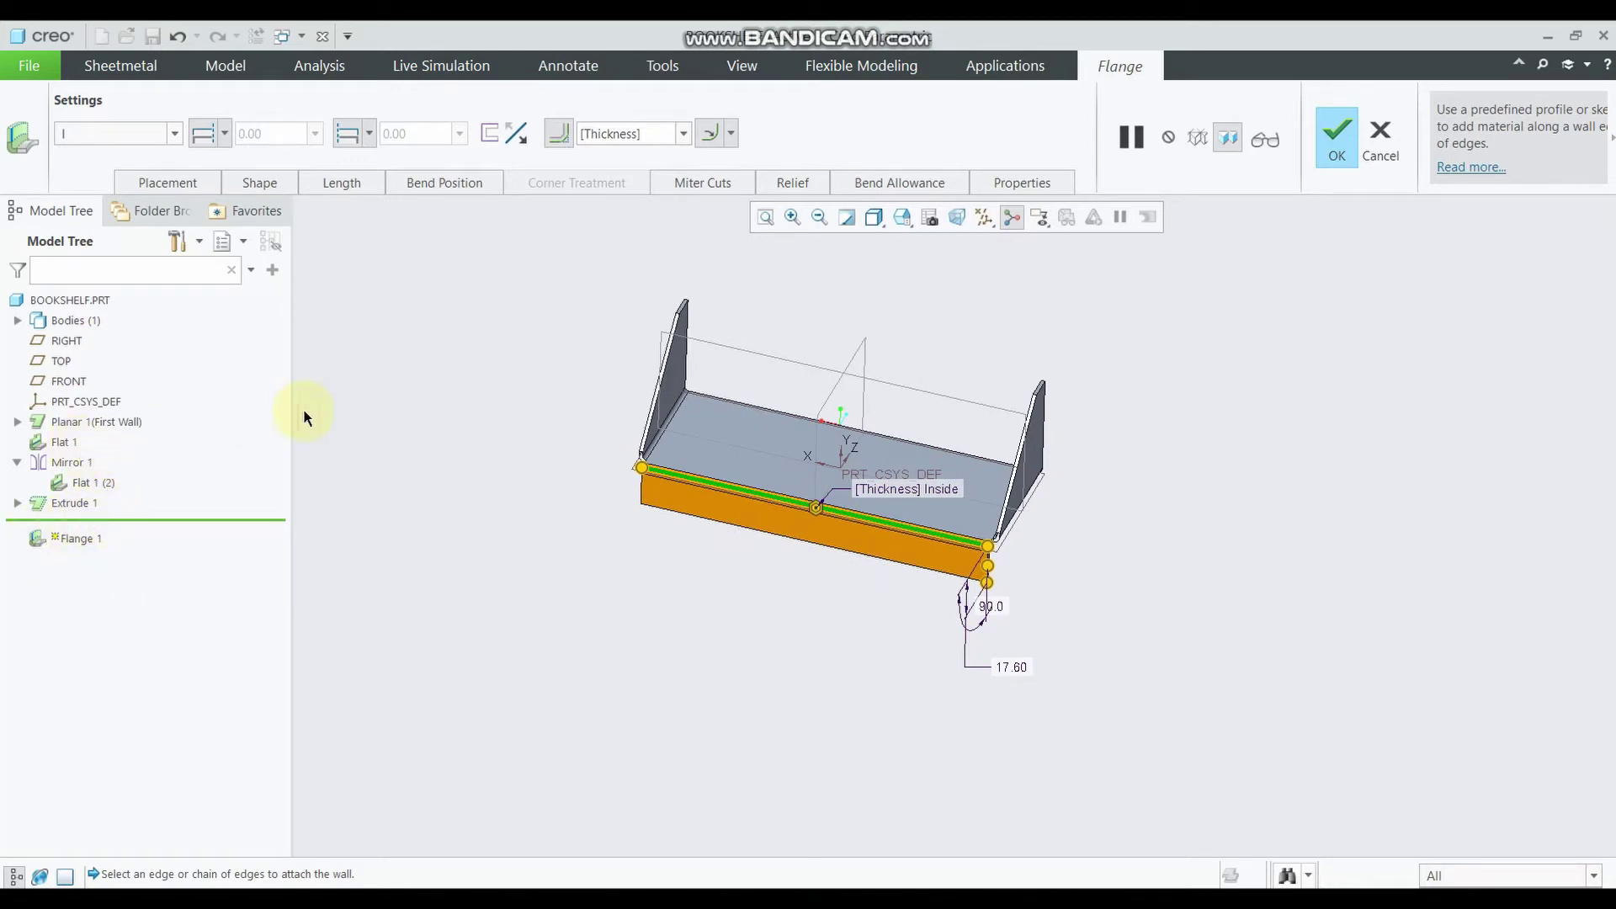
pyautogui.scroll(-3, 892, 442)
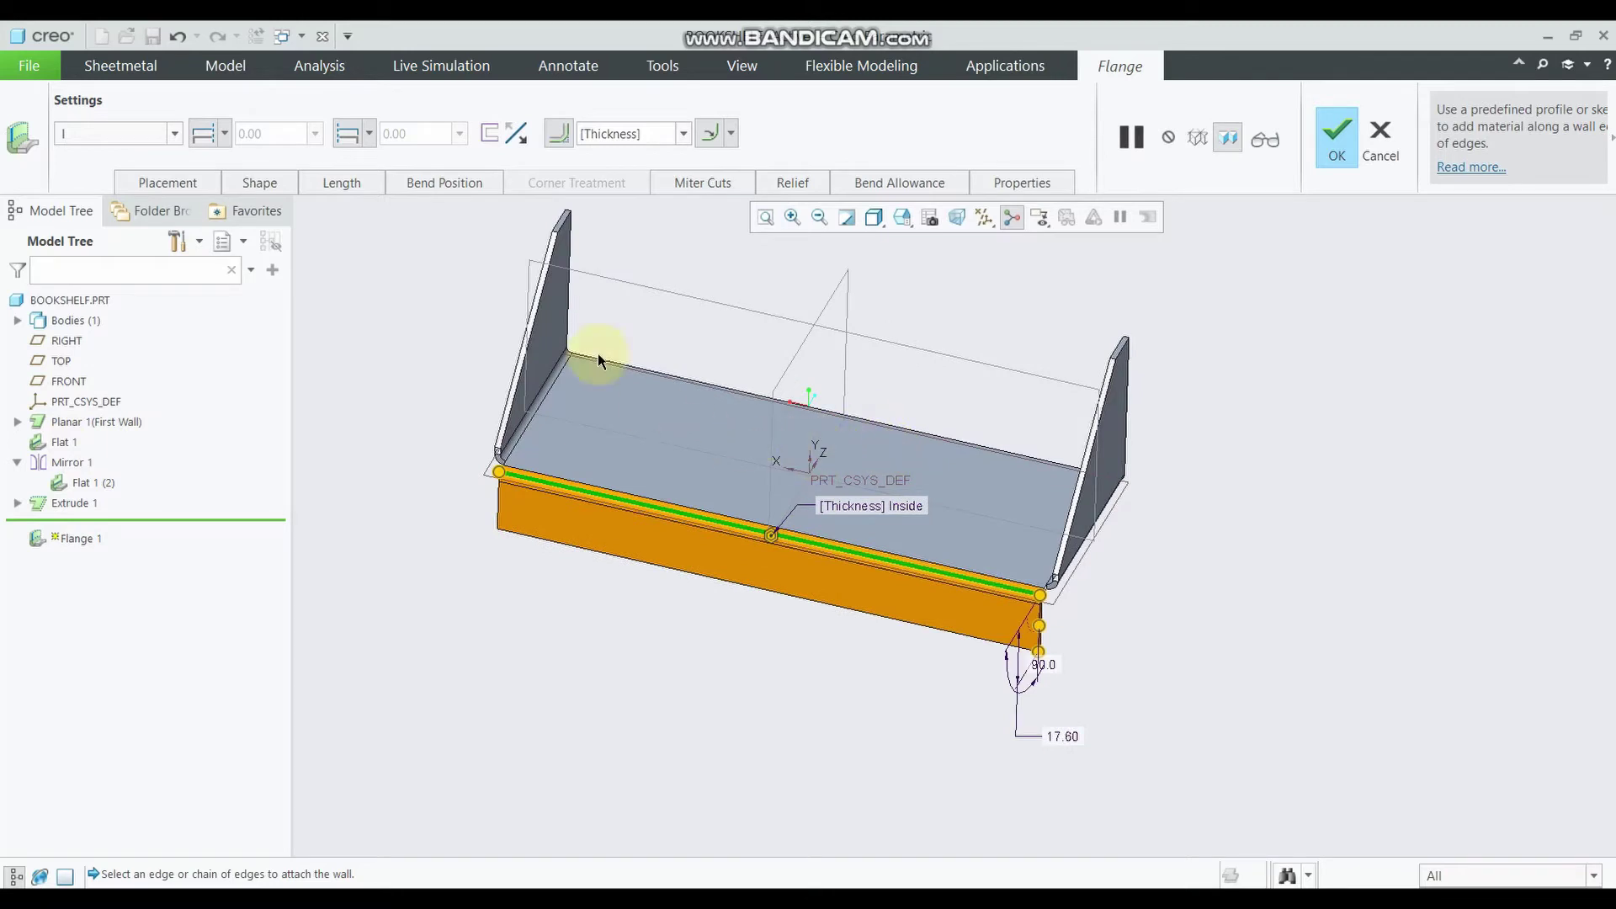
# Try the flange's custom profile sketch option, then dismiss its placement settings
pyautogui.click(275, 188)
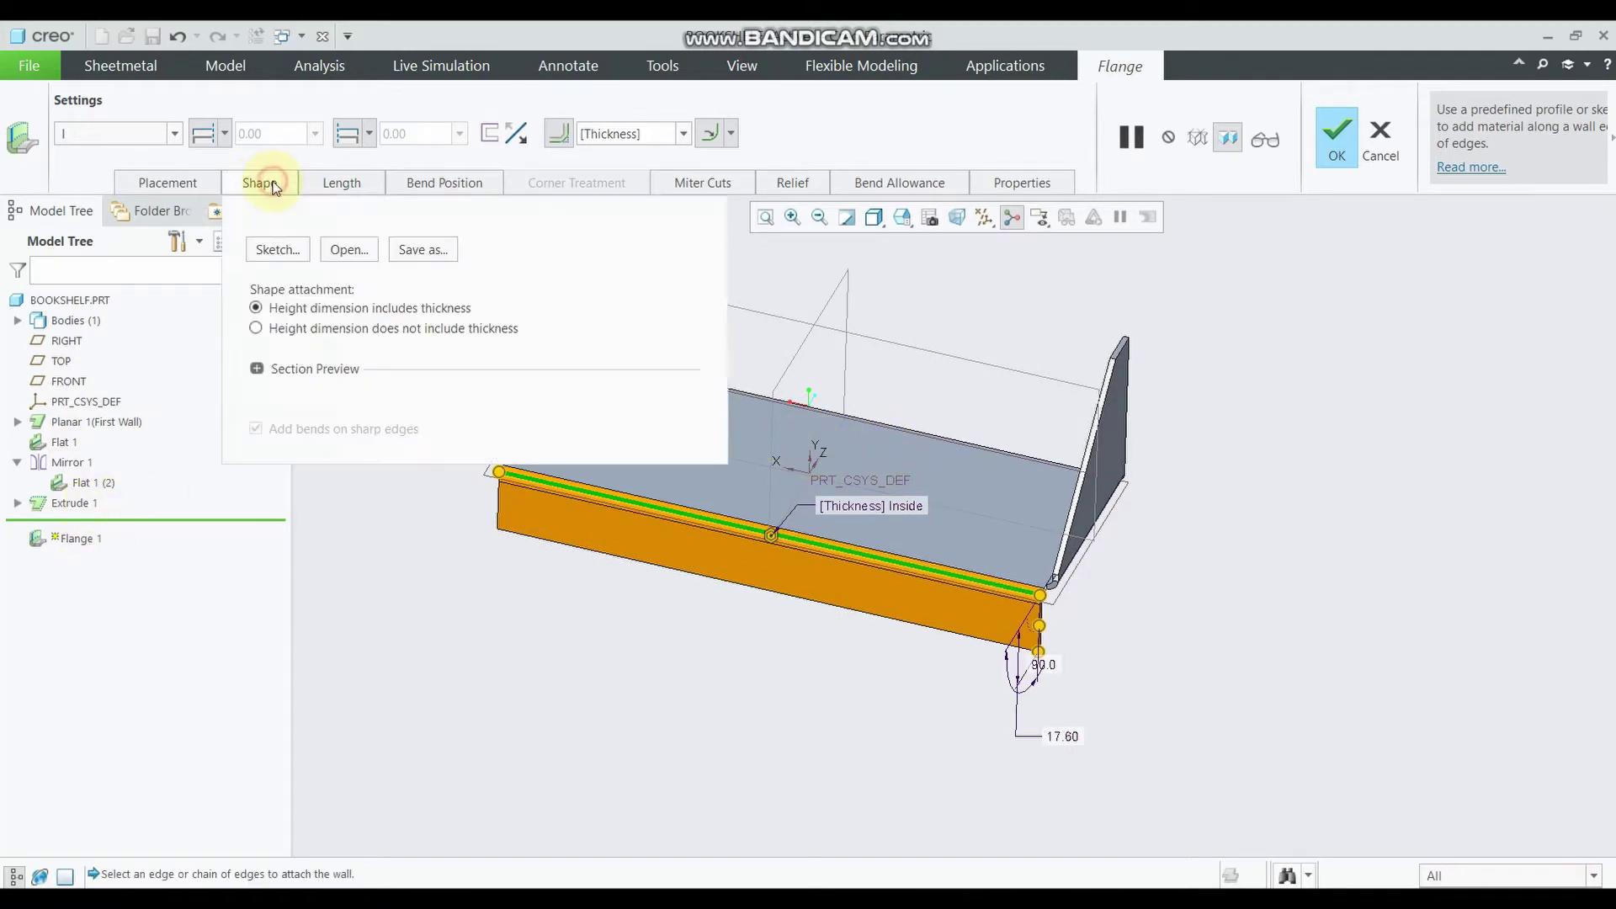
pyautogui.click(280, 250)
pyautogui.scroll(2, 673, 505)
pyautogui.scroll(-4, 560, 547)
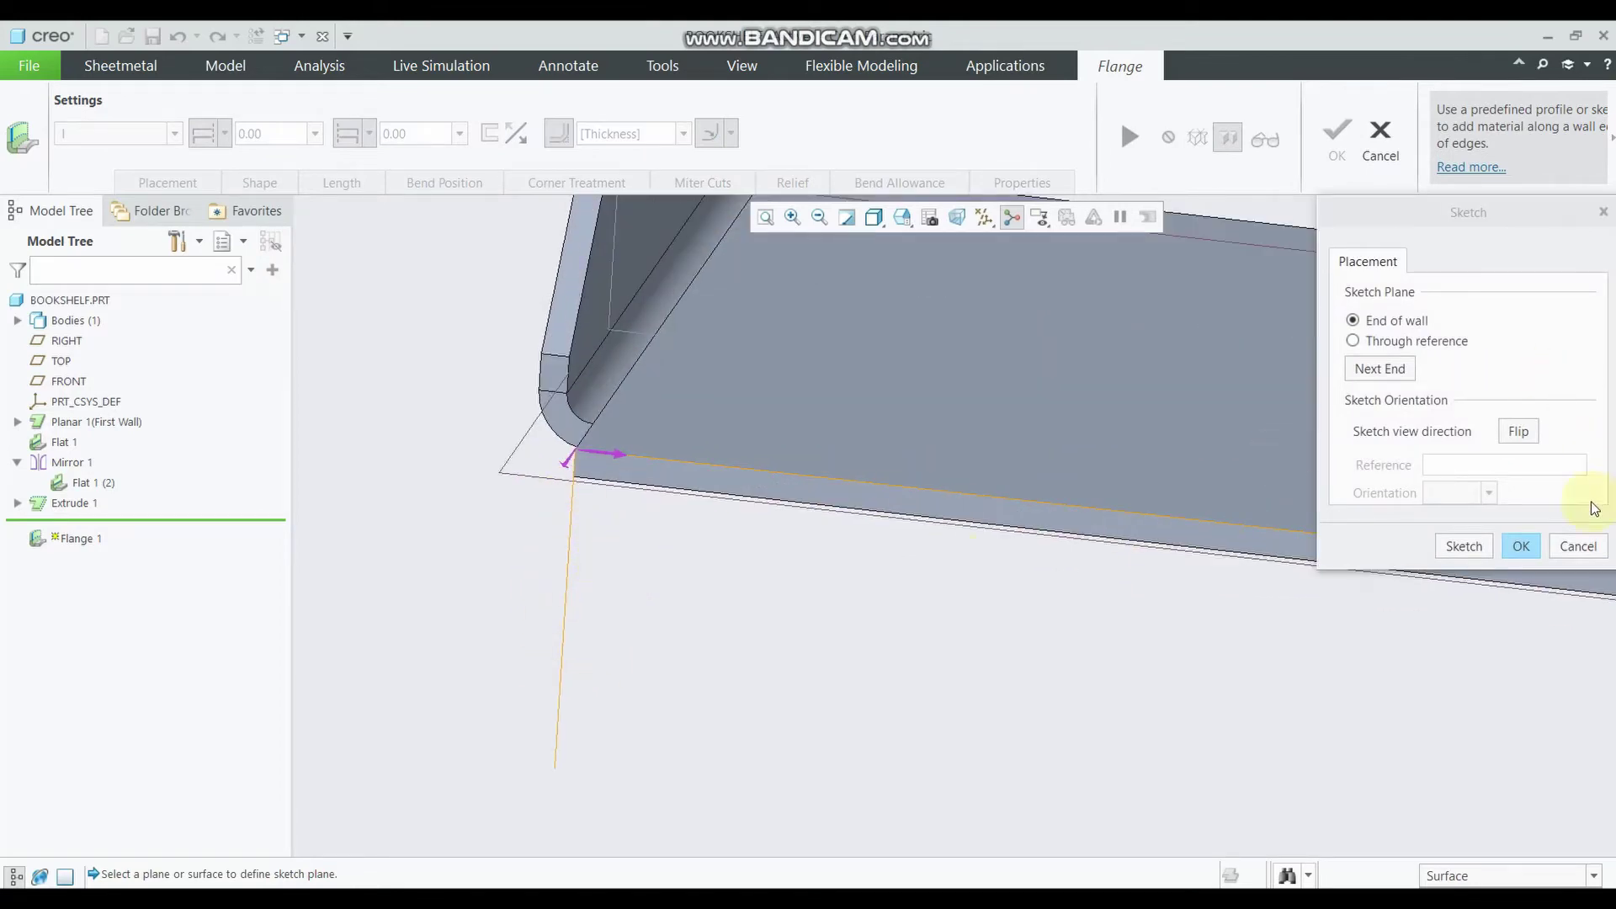
pyautogui.click(1579, 546)
pyautogui.scroll(-3, 1376, 599)
pyautogui.scroll(2, 1507, 594)
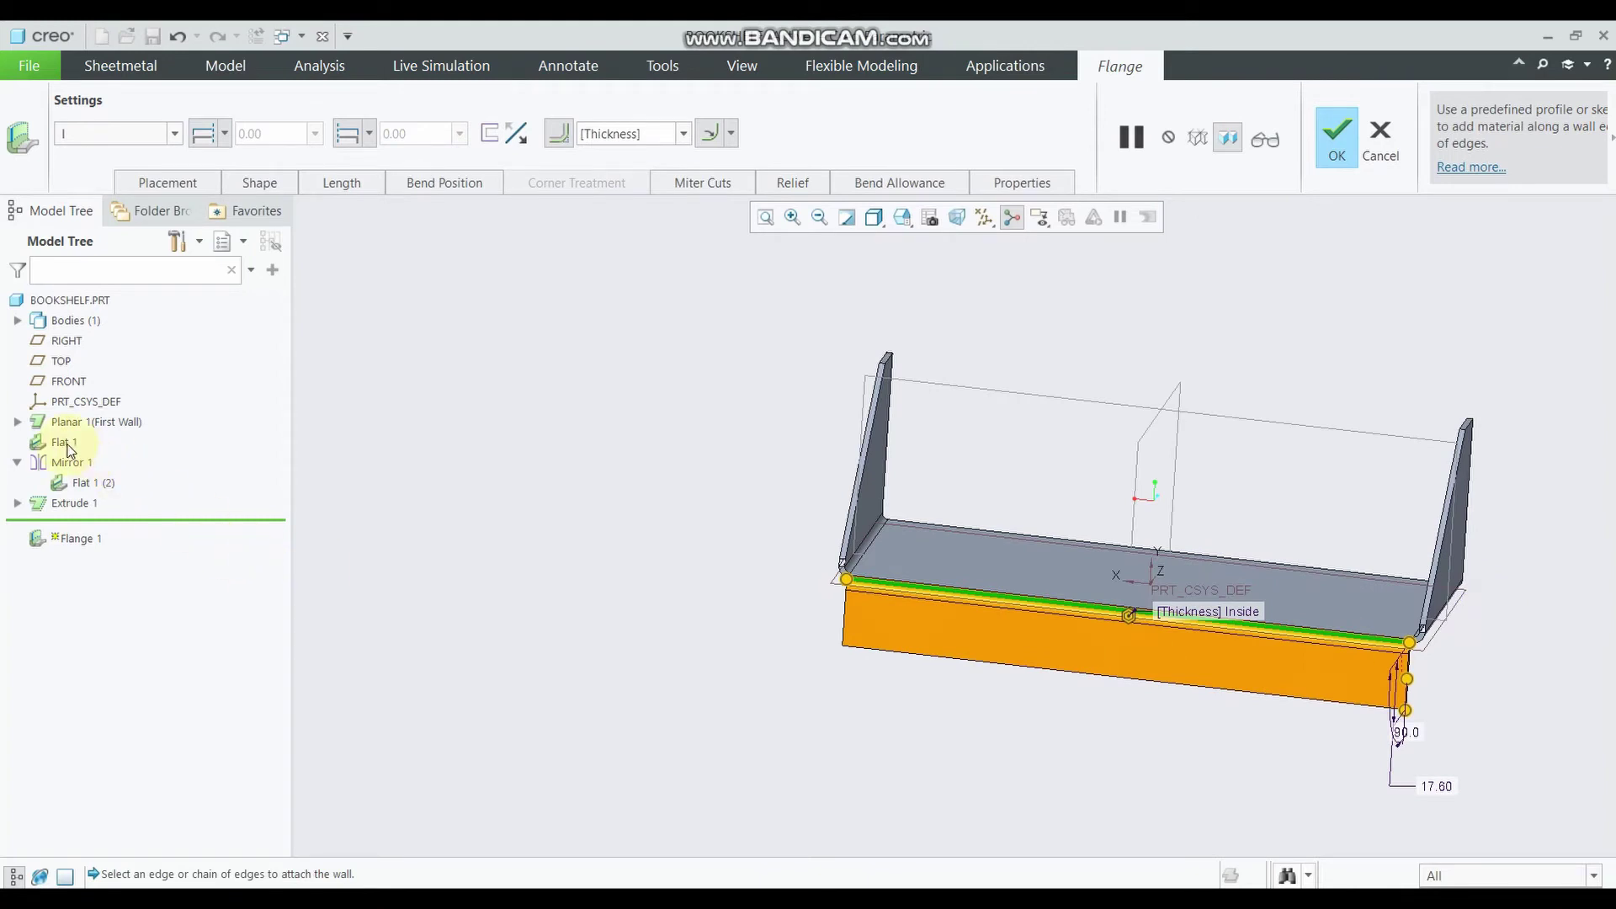
pyautogui.scroll(-2, 1280, 741)
pyautogui.scroll(2, 1356, 643)
# Orbit the shelf to face the flange and set its length to 15.00
pyautogui.moveTo(1356, 642); pyautogui.dragTo(1320, 642, button='middle')
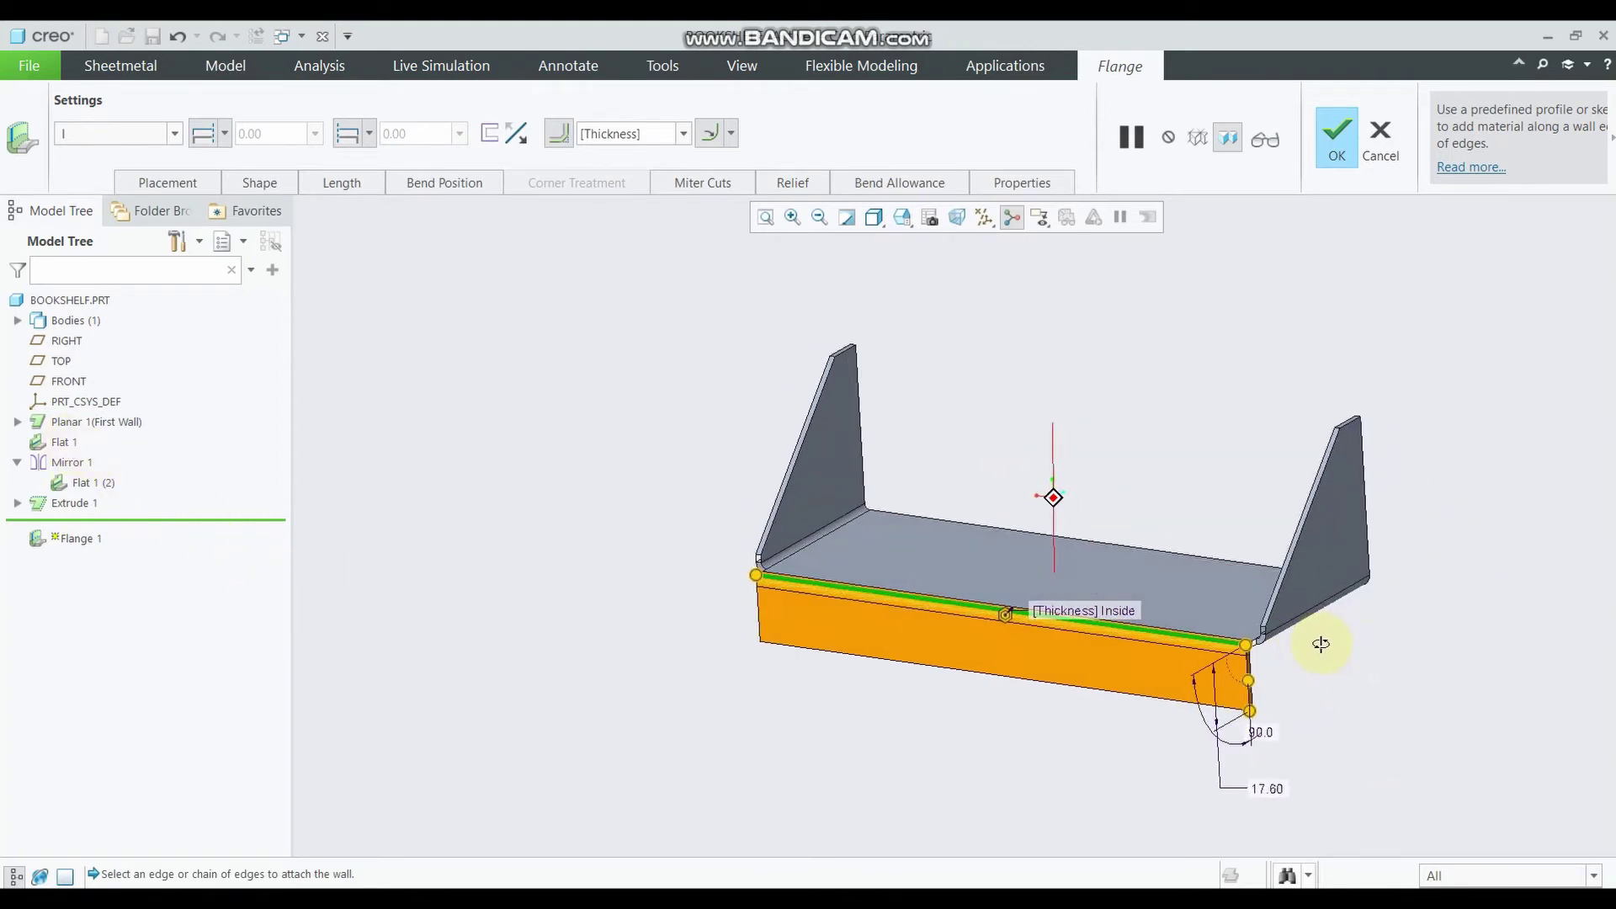
pyautogui.scroll(1, 1320, 642)
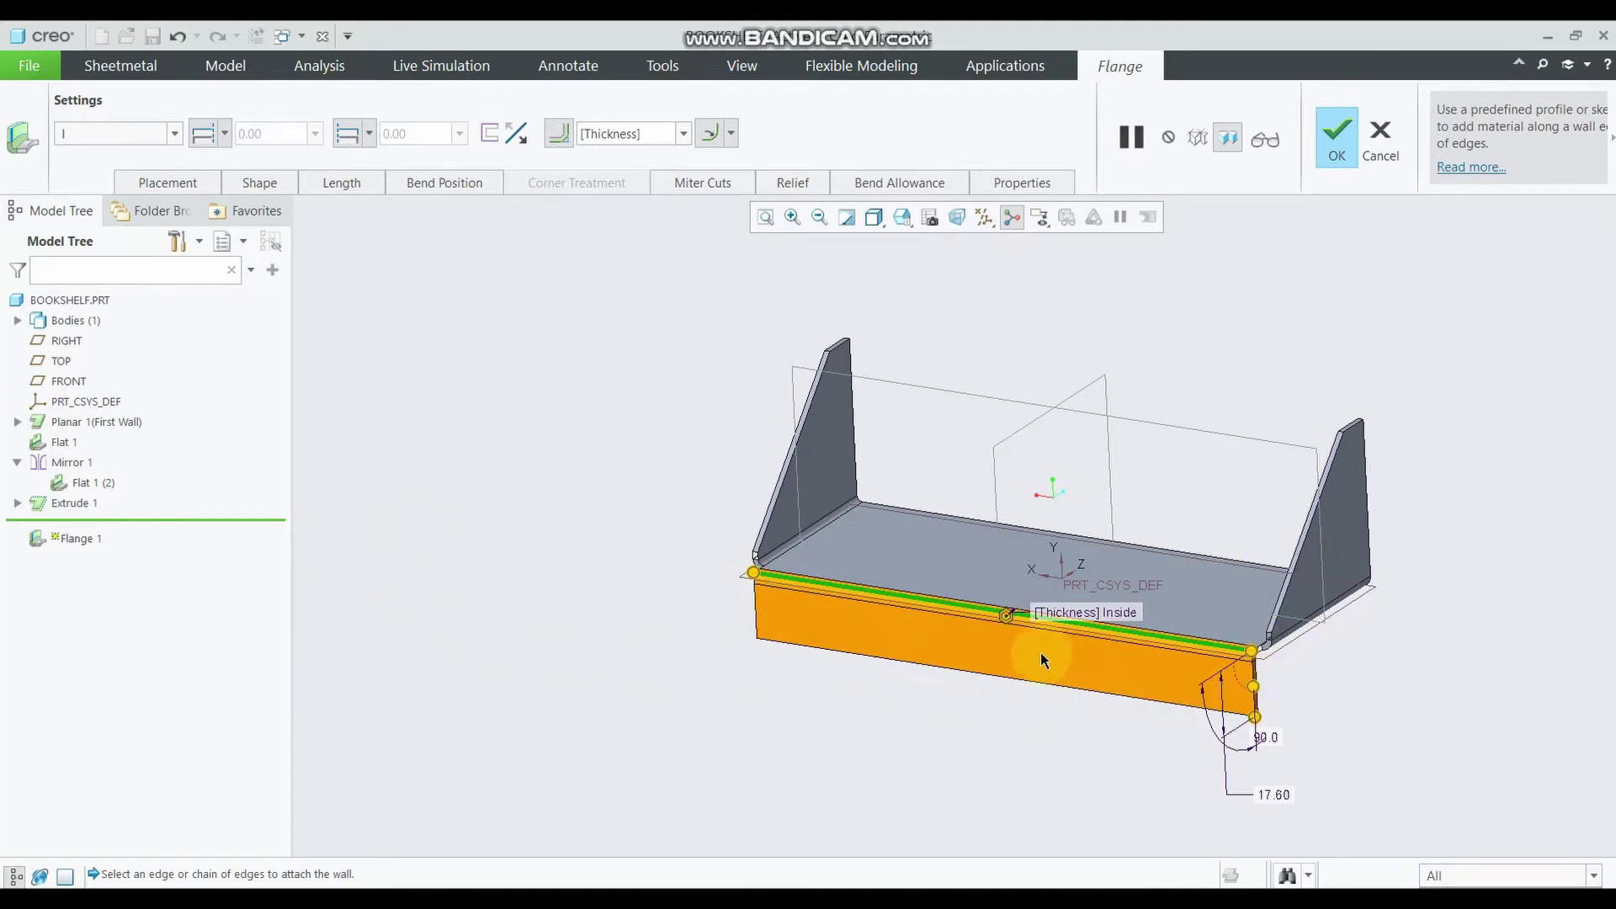
pyautogui.moveTo(1041, 653); pyautogui.dragTo(1061, 656, button='middle')
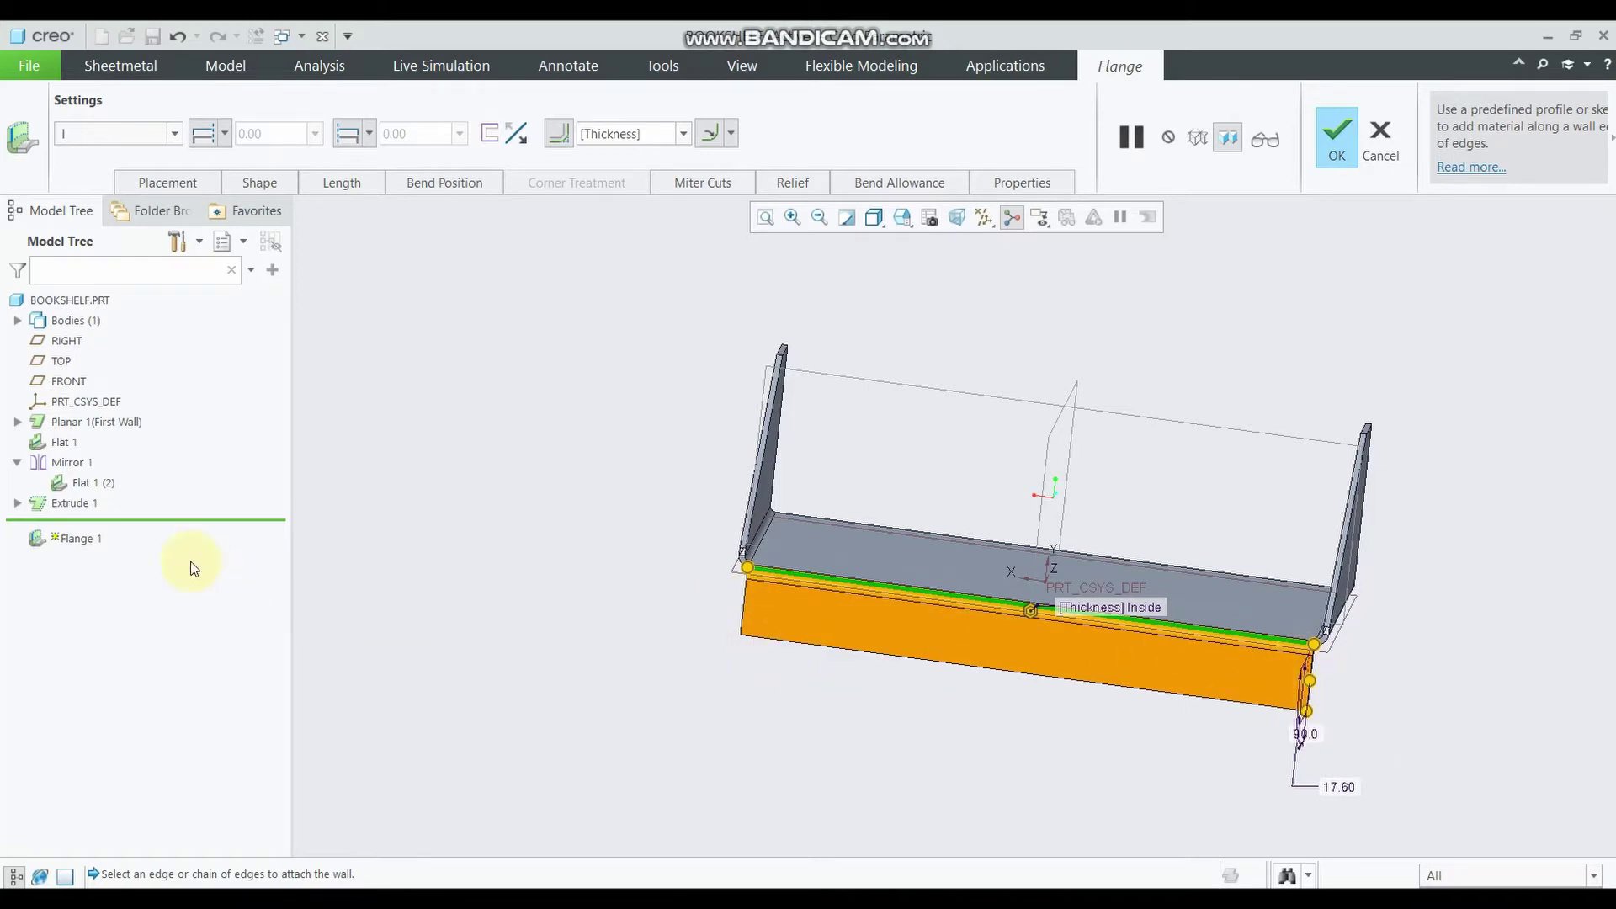
pyautogui.moveTo(1021, 620); pyautogui.dragTo(968, 620, button='middle')
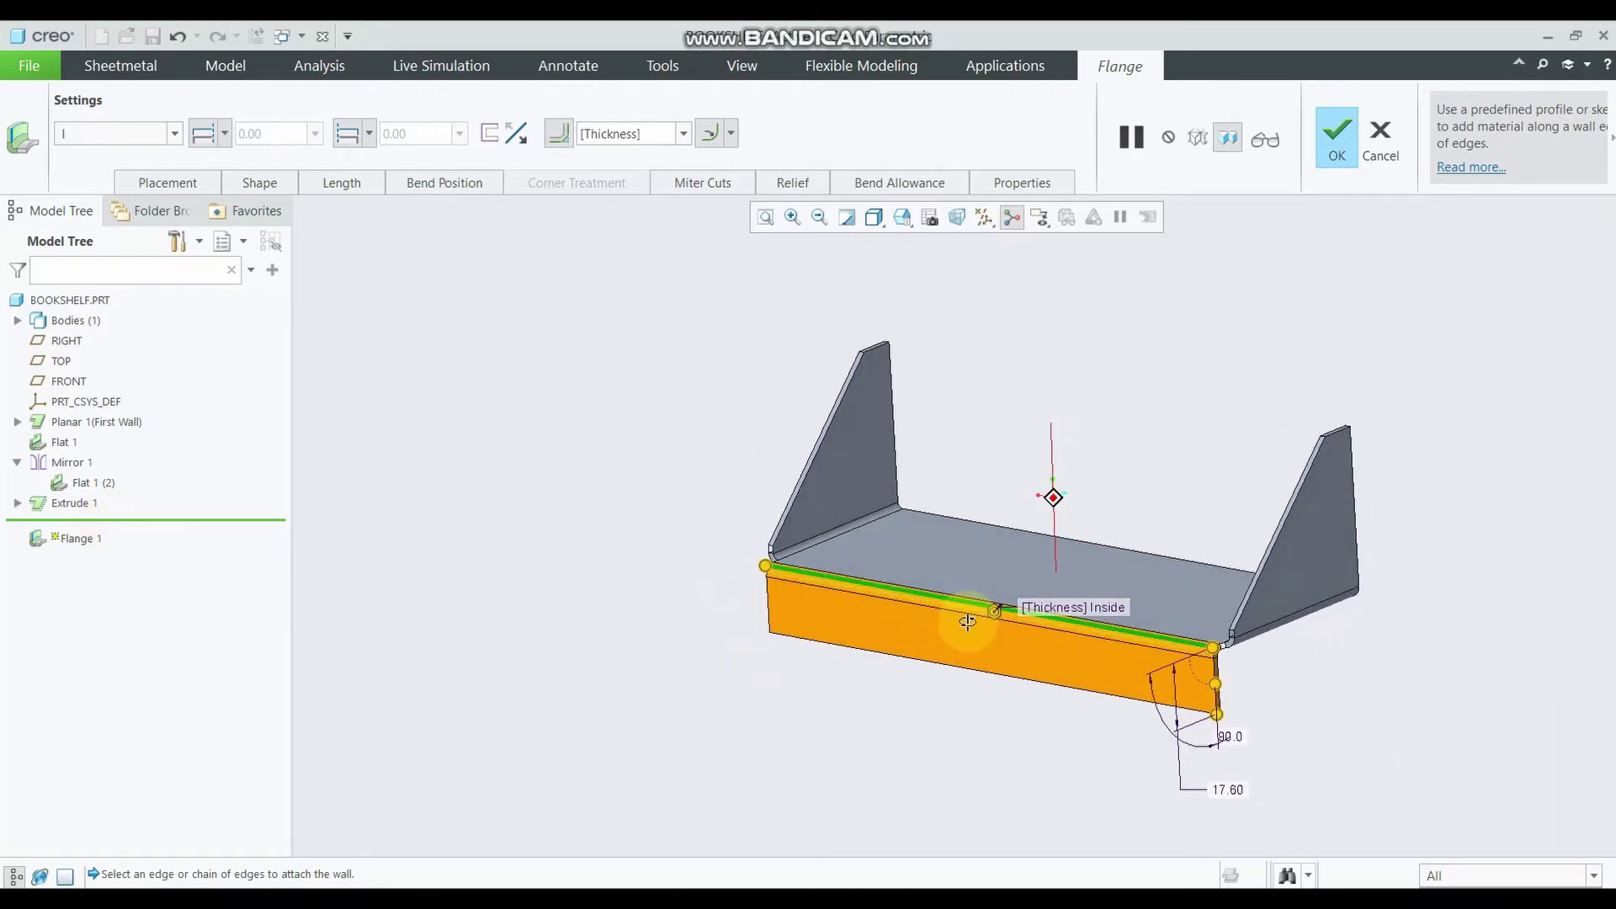
pyautogui.moveTo(1173, 567); pyautogui.dragTo(1143, 577, button='middle')
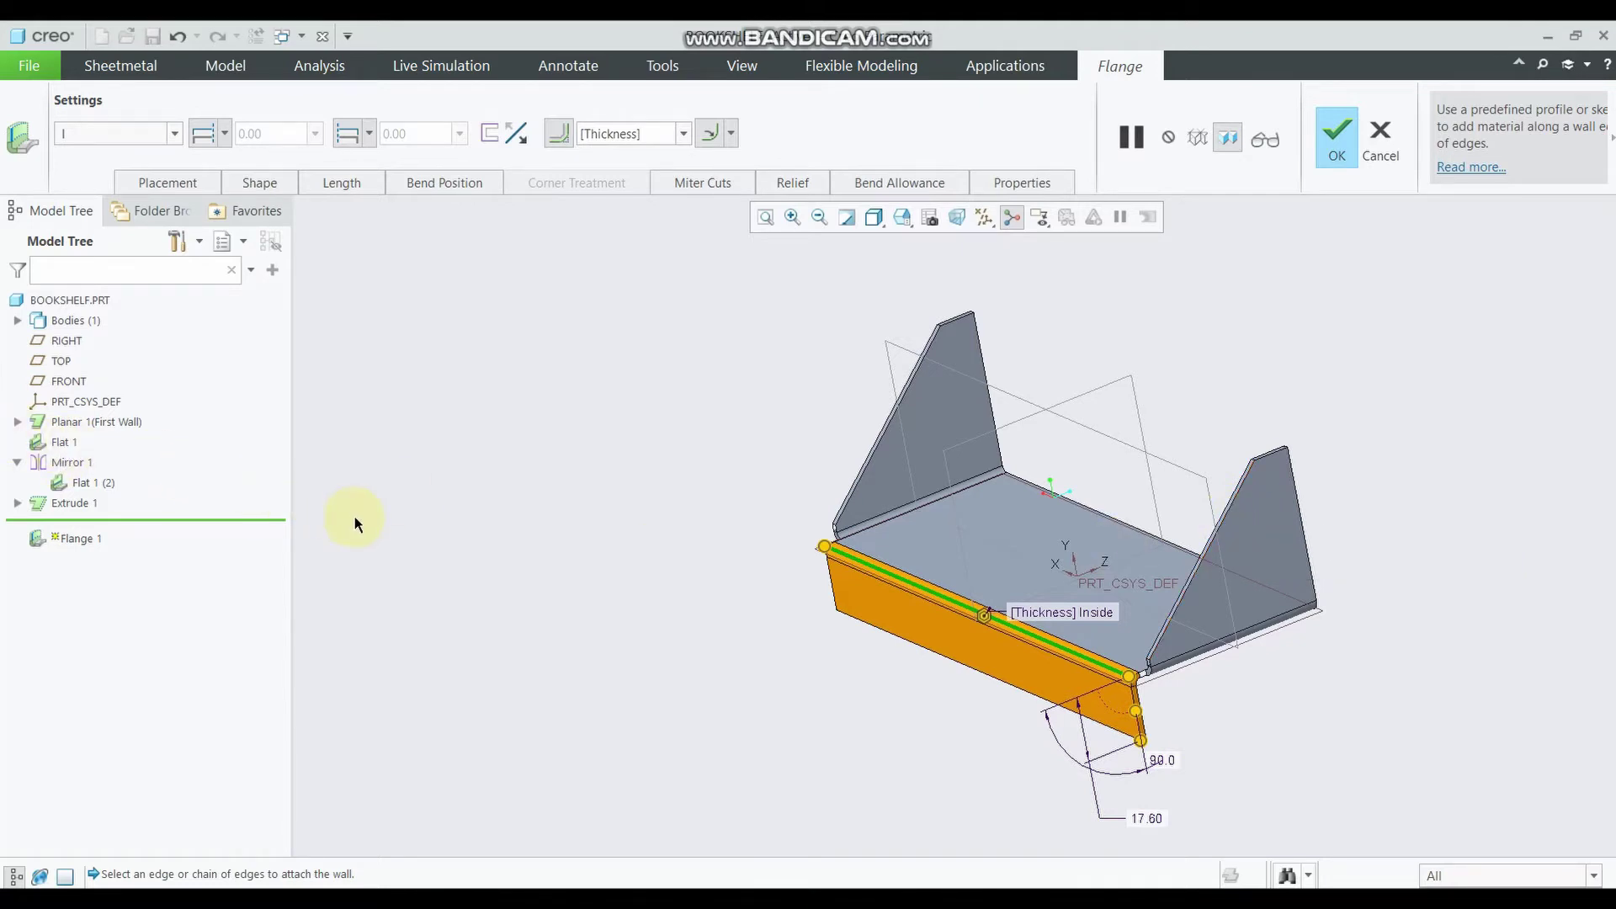
pyautogui.moveTo(979, 650); pyautogui.dragTo(1007, 657, button='middle')
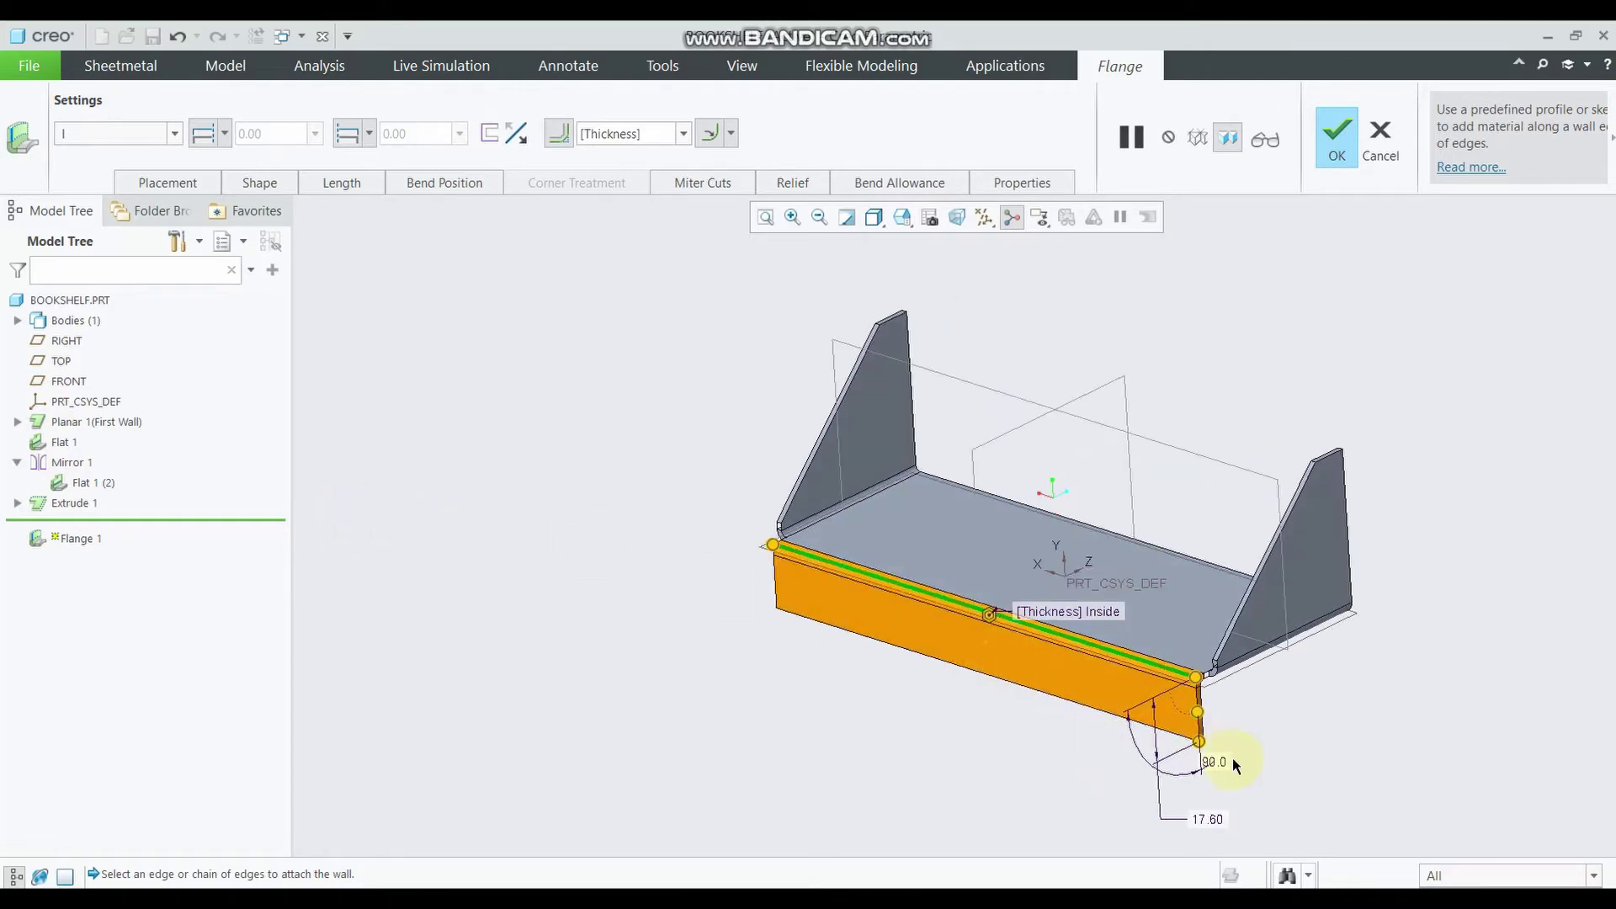
pyautogui.moveTo(960, 729); pyautogui.dragTo(1002, 707, button='middle')
pyautogui.scroll(-1, 1334, 768)
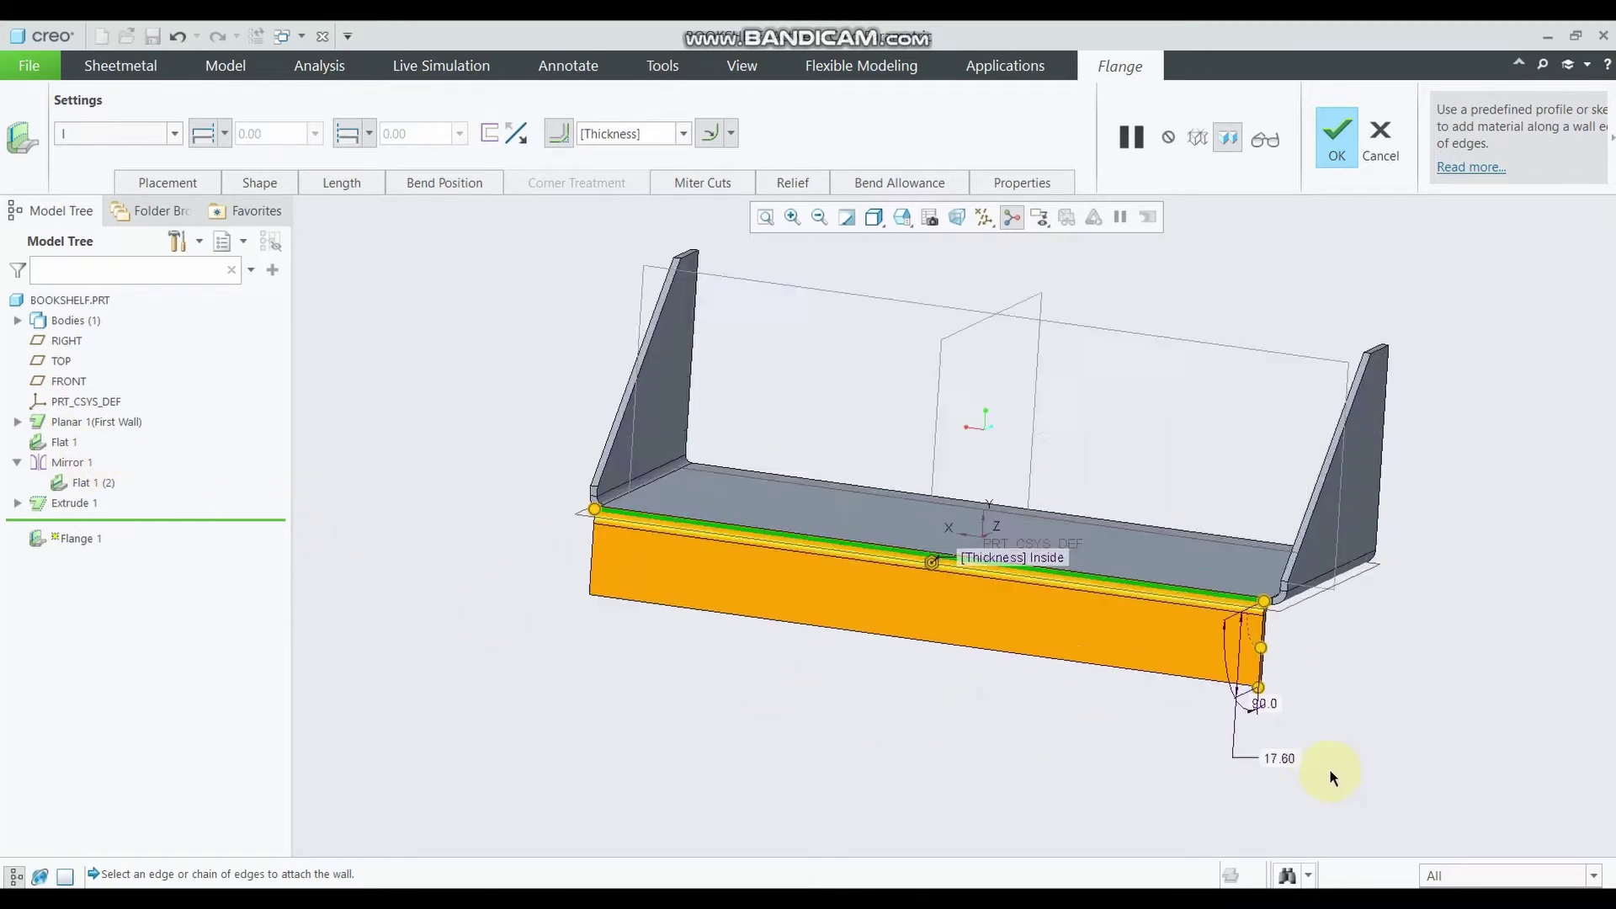
pyautogui.scroll(-3, 1260, 706)
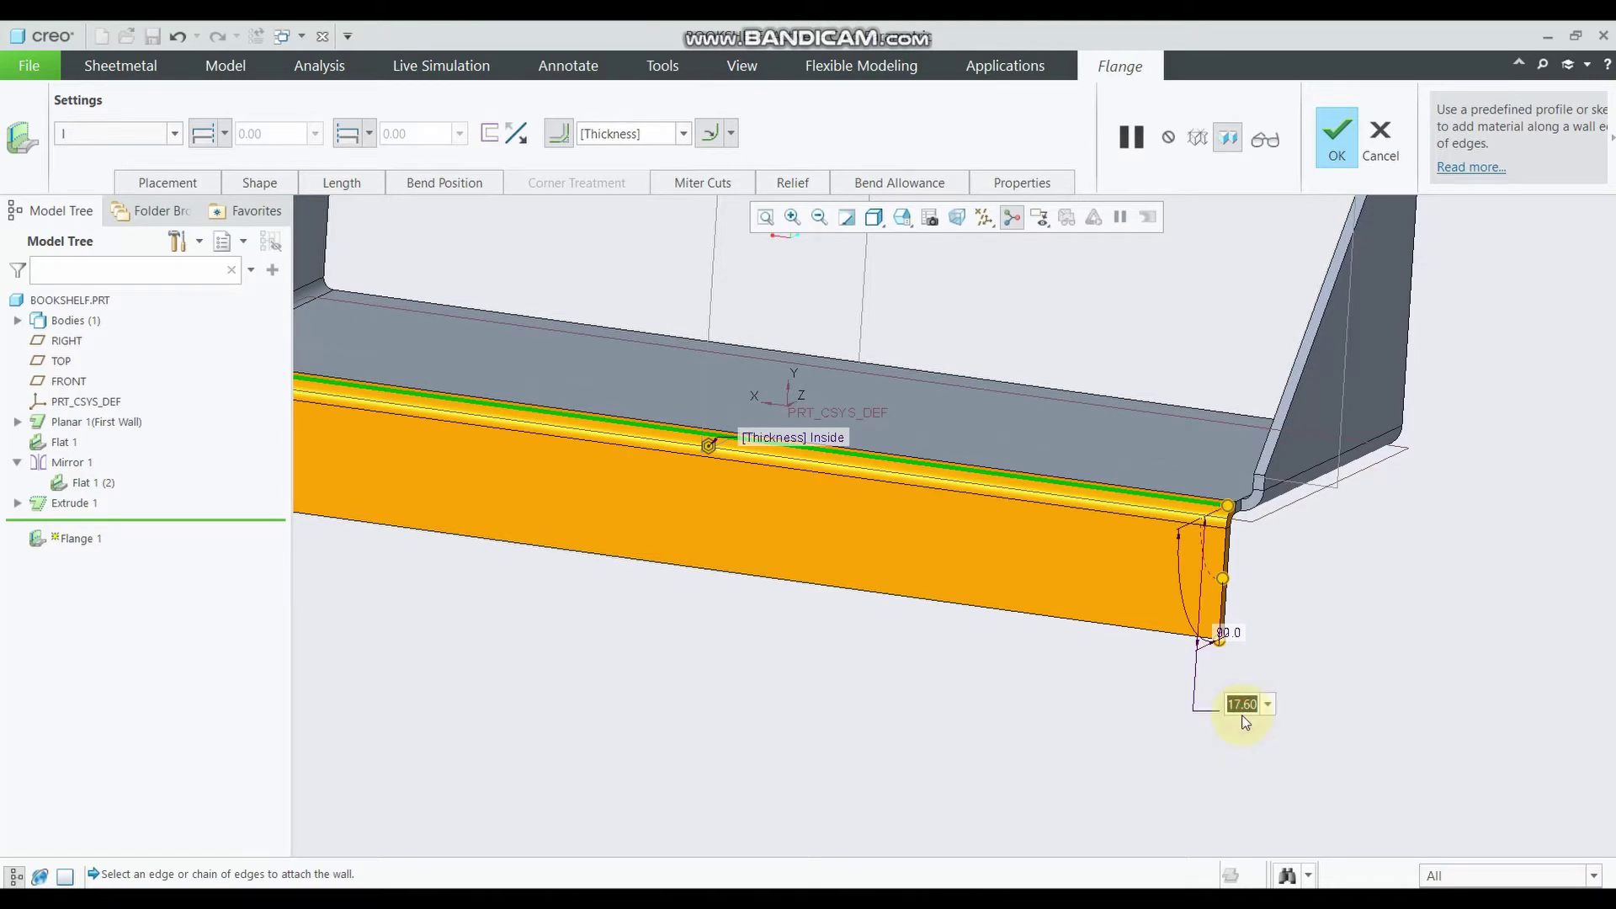
pyautogui.write('15')
pyautogui.press('Return')
pyautogui.scroll(5, 1238, 713)
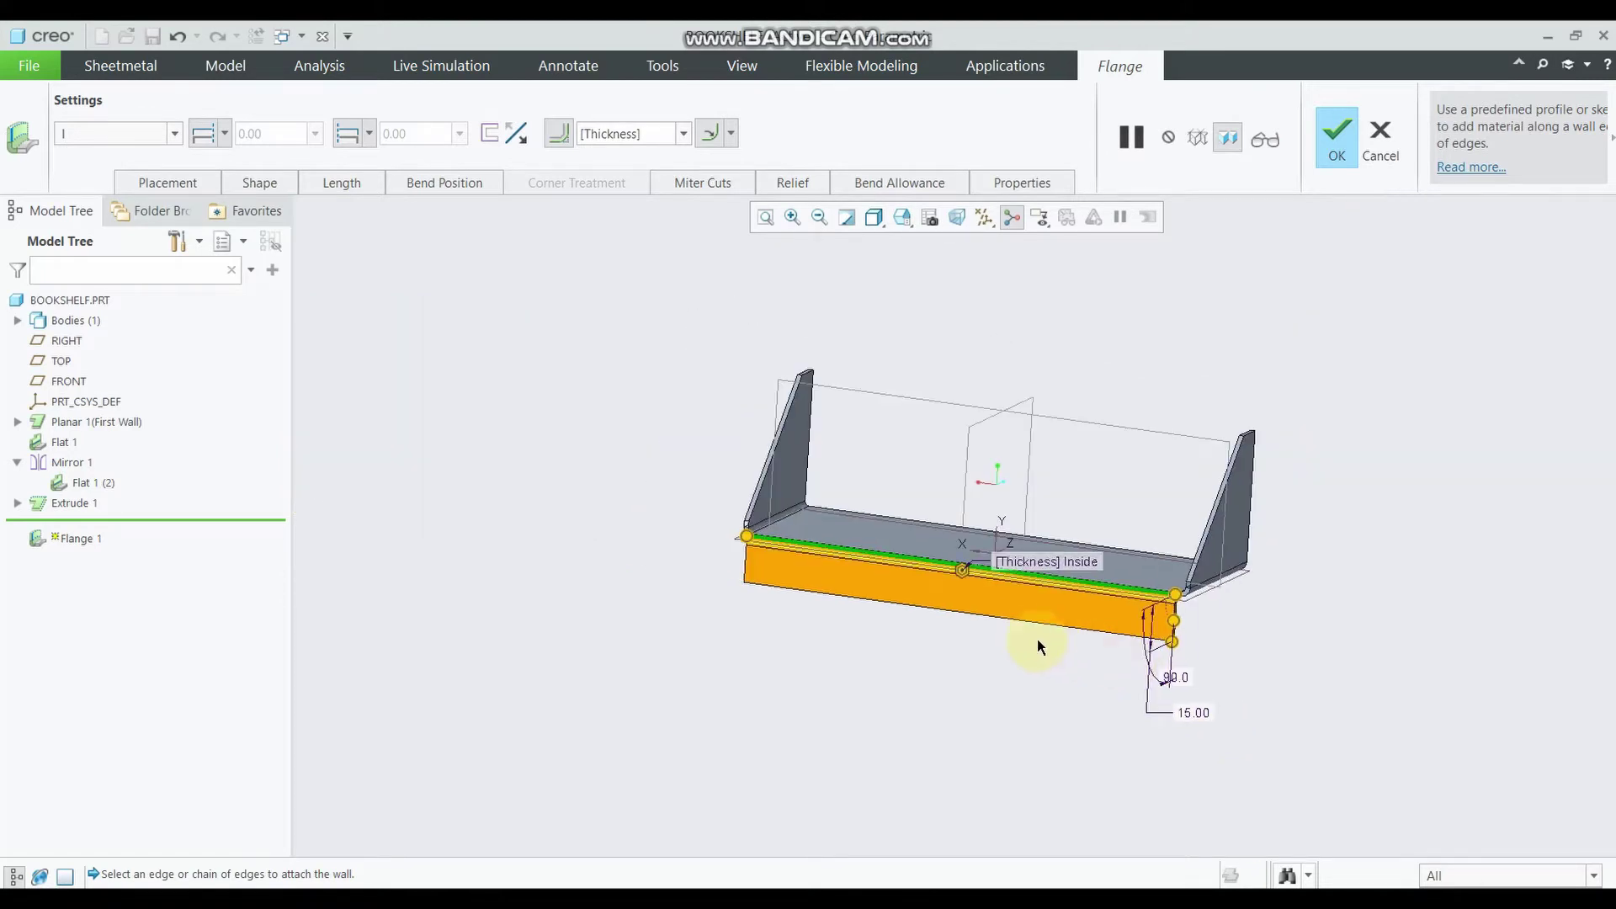
pyautogui.moveTo(1037, 639); pyautogui.dragTo(1065, 660, button='middle')
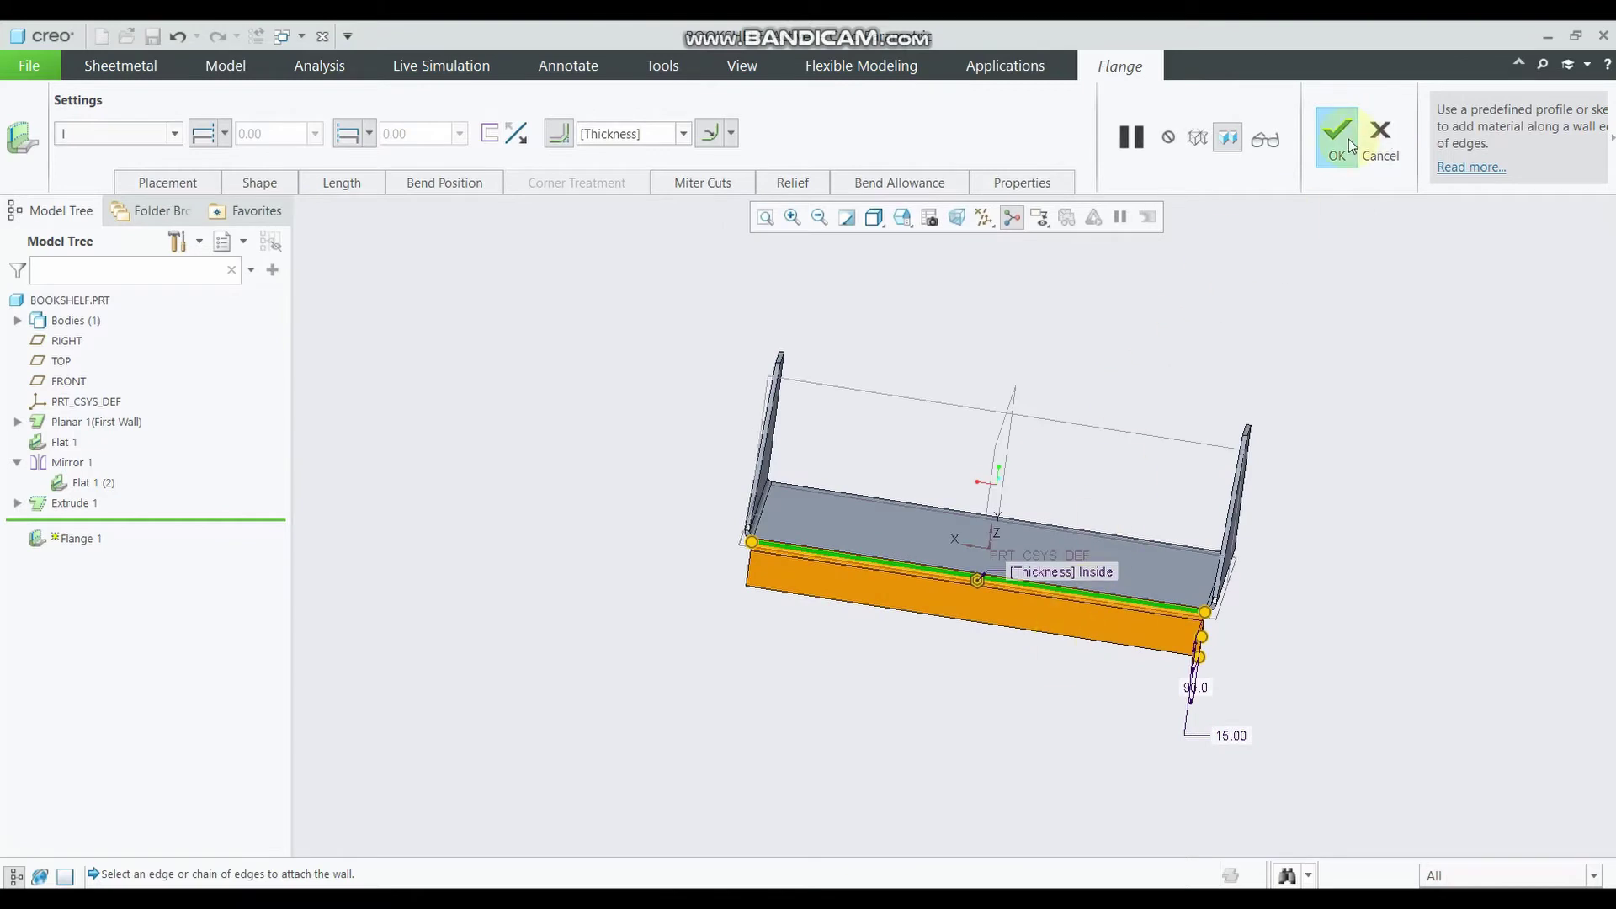
# Confirm Flange 1 on the shelf base's front edge
pyautogui.click(1330, 144)
pyautogui.moveTo(1022, 499)
pyautogui.mouseDown(button='middle')
pyautogui.moveTo(1014, 661)
pyautogui.moveTo(1073, 591)
pyautogui.moveTo(959, 599)
pyautogui.moveTo(949, 620)
pyautogui.moveTo(878, 627)
pyautogui.mouseUp(button='middle')
pyautogui.scroll(-5, 878, 627)
pyautogui.scroll(-5, 1044, 590)
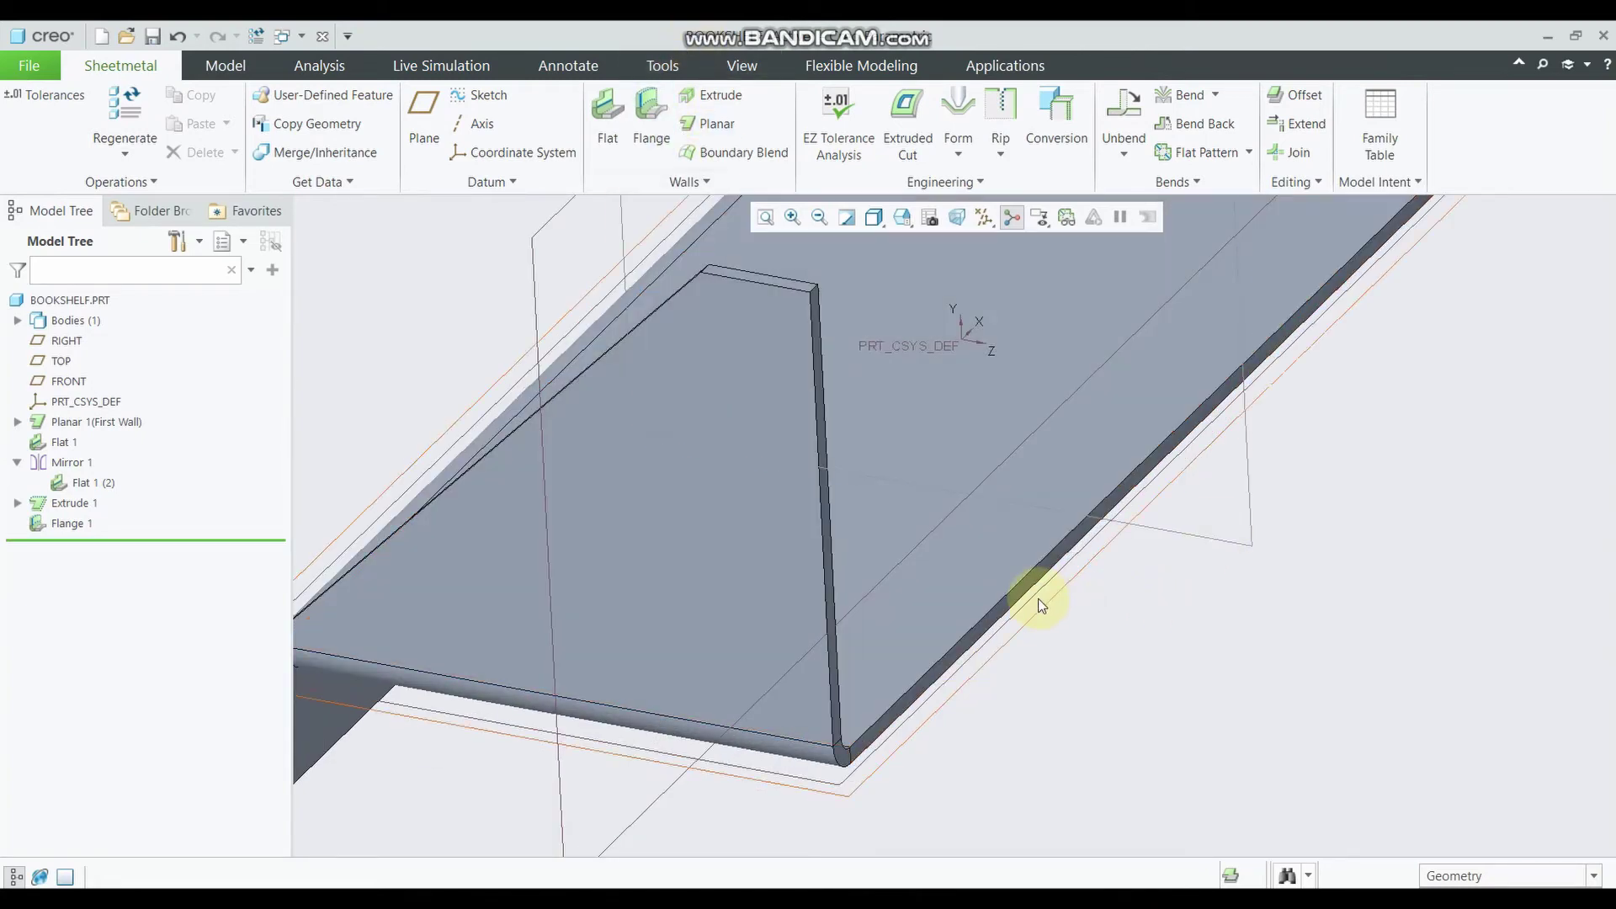
# Sketch a new extrusion on the shelf base by projecting the base's long edge
pyautogui.click(721, 102)
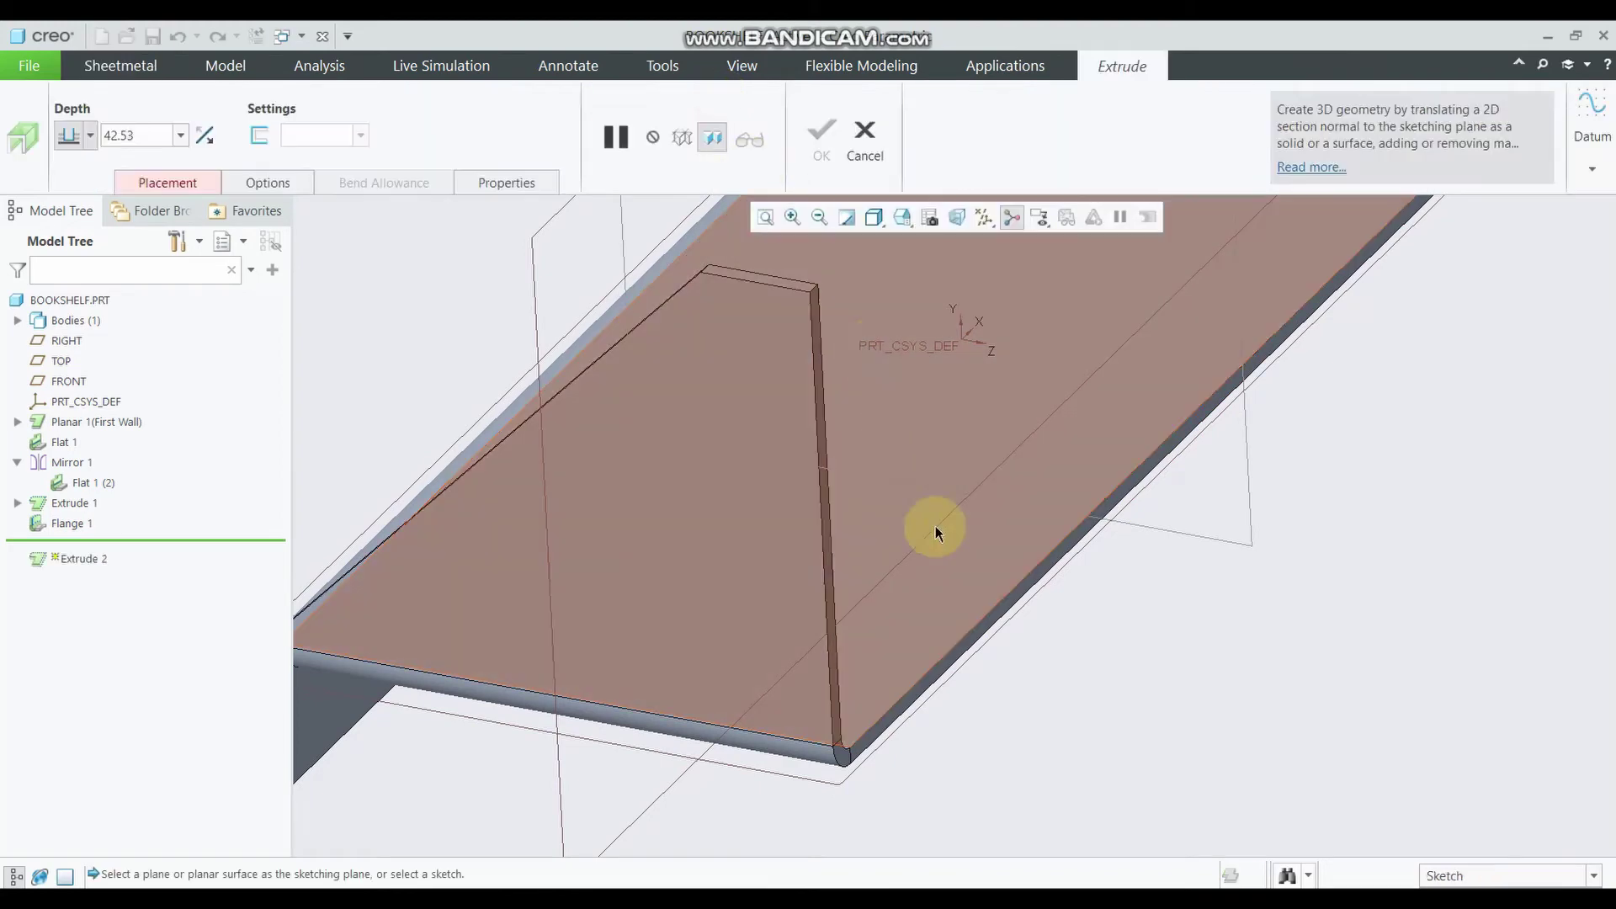
pyautogui.scroll(-3, 1099, 602)
pyautogui.click(978, 589)
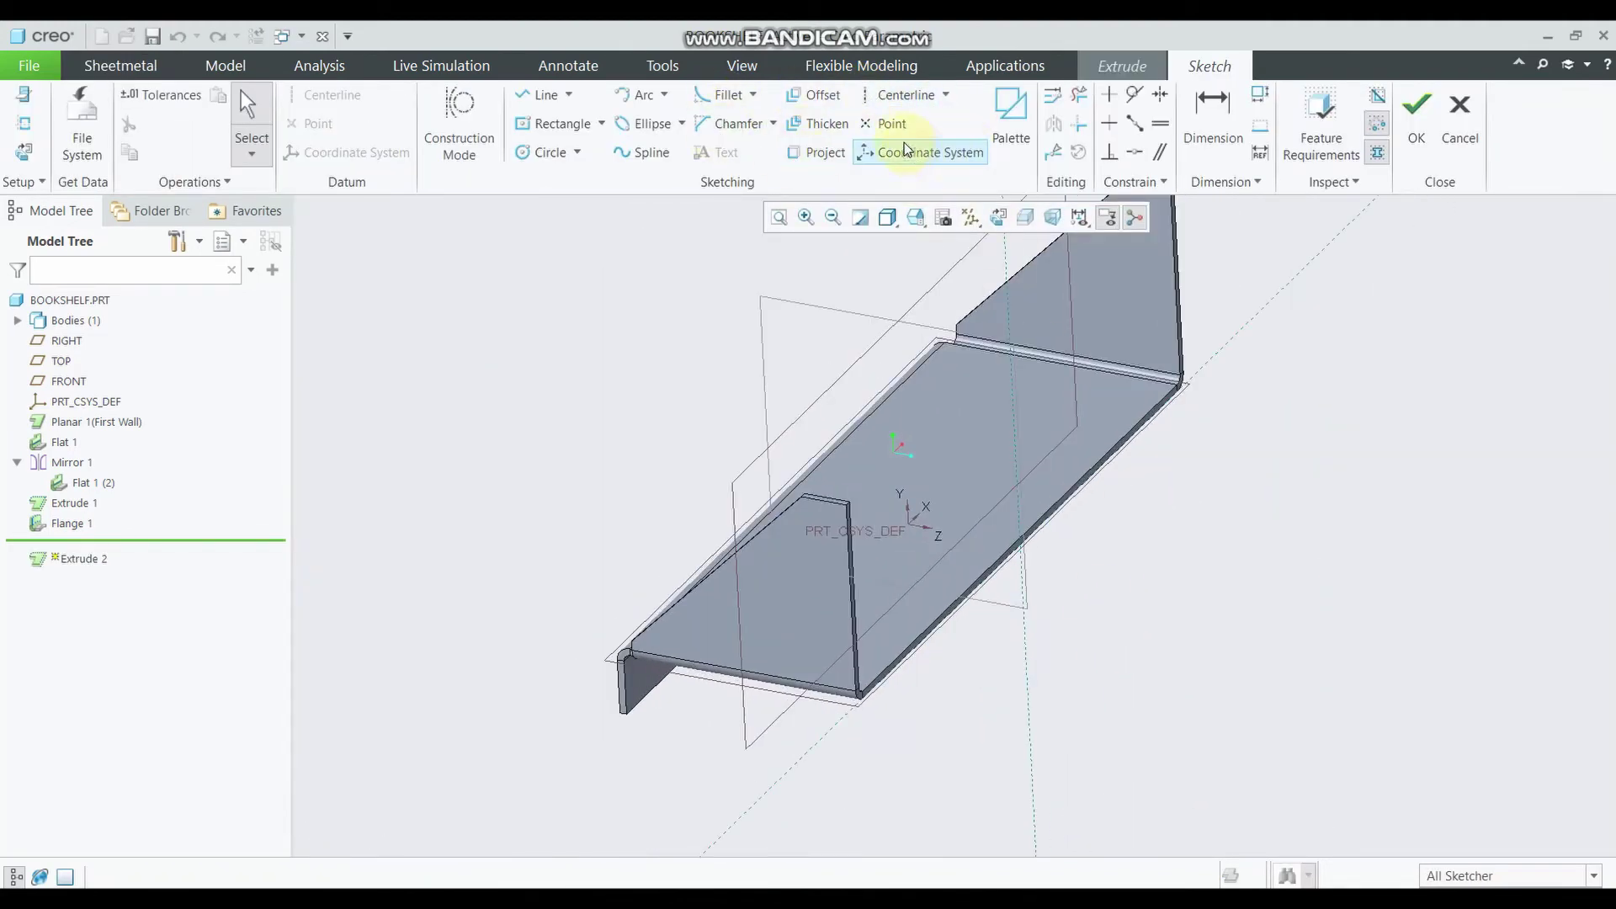
pyautogui.click(815, 152)
pyautogui.scroll(-3, 895, 675)
pyautogui.scroll(-1, 739, 531)
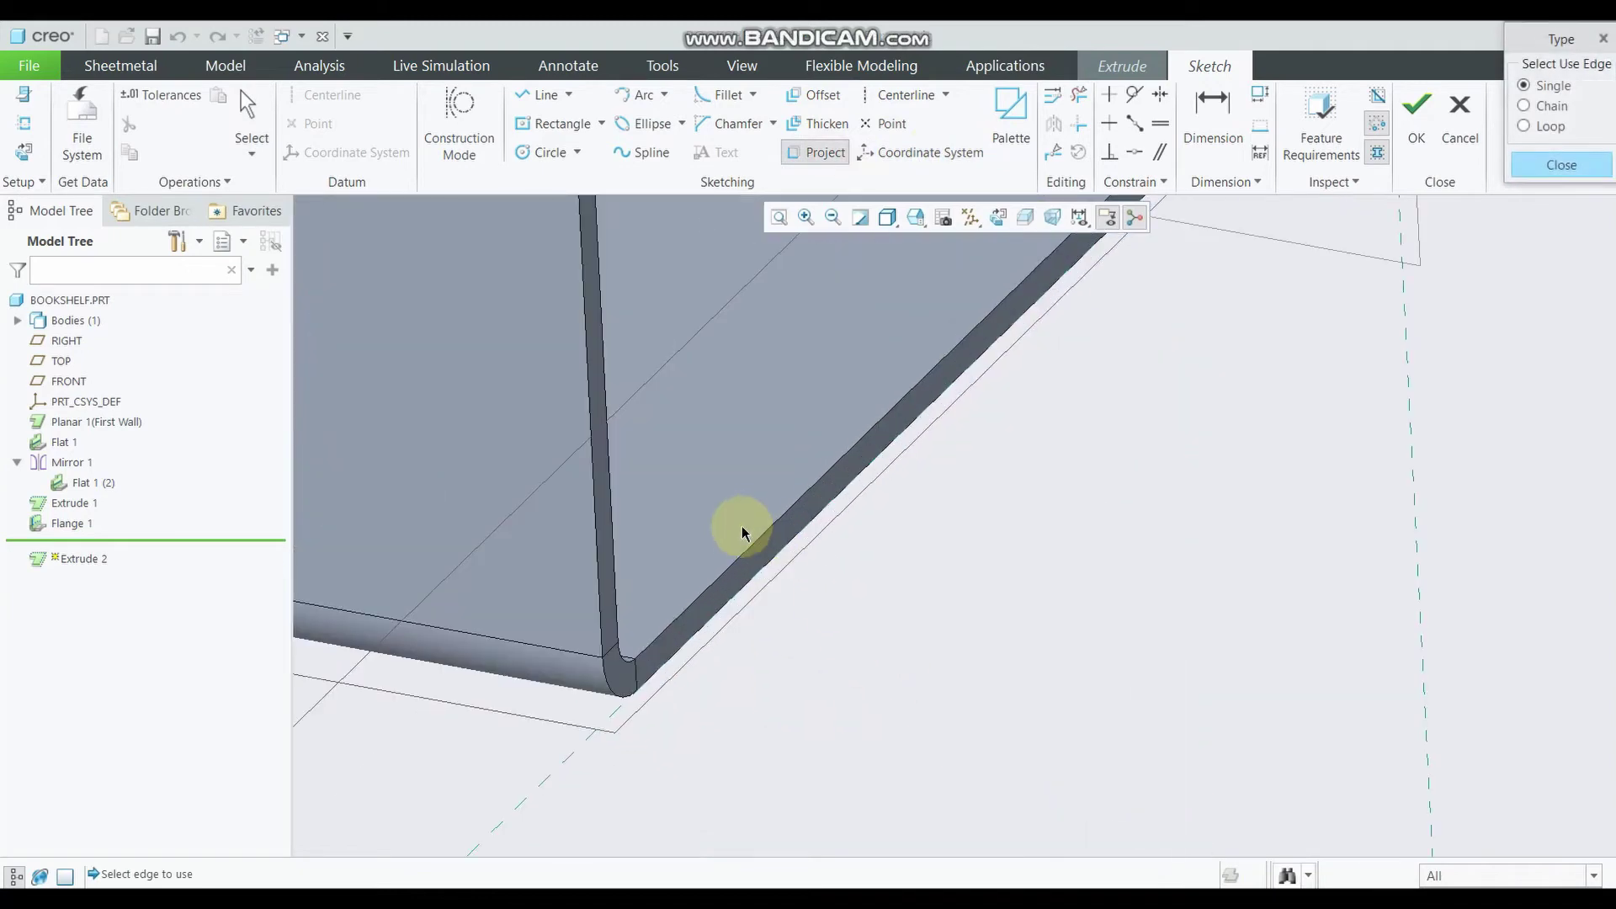
pyautogui.click(752, 585)
pyautogui.click(1418, 117)
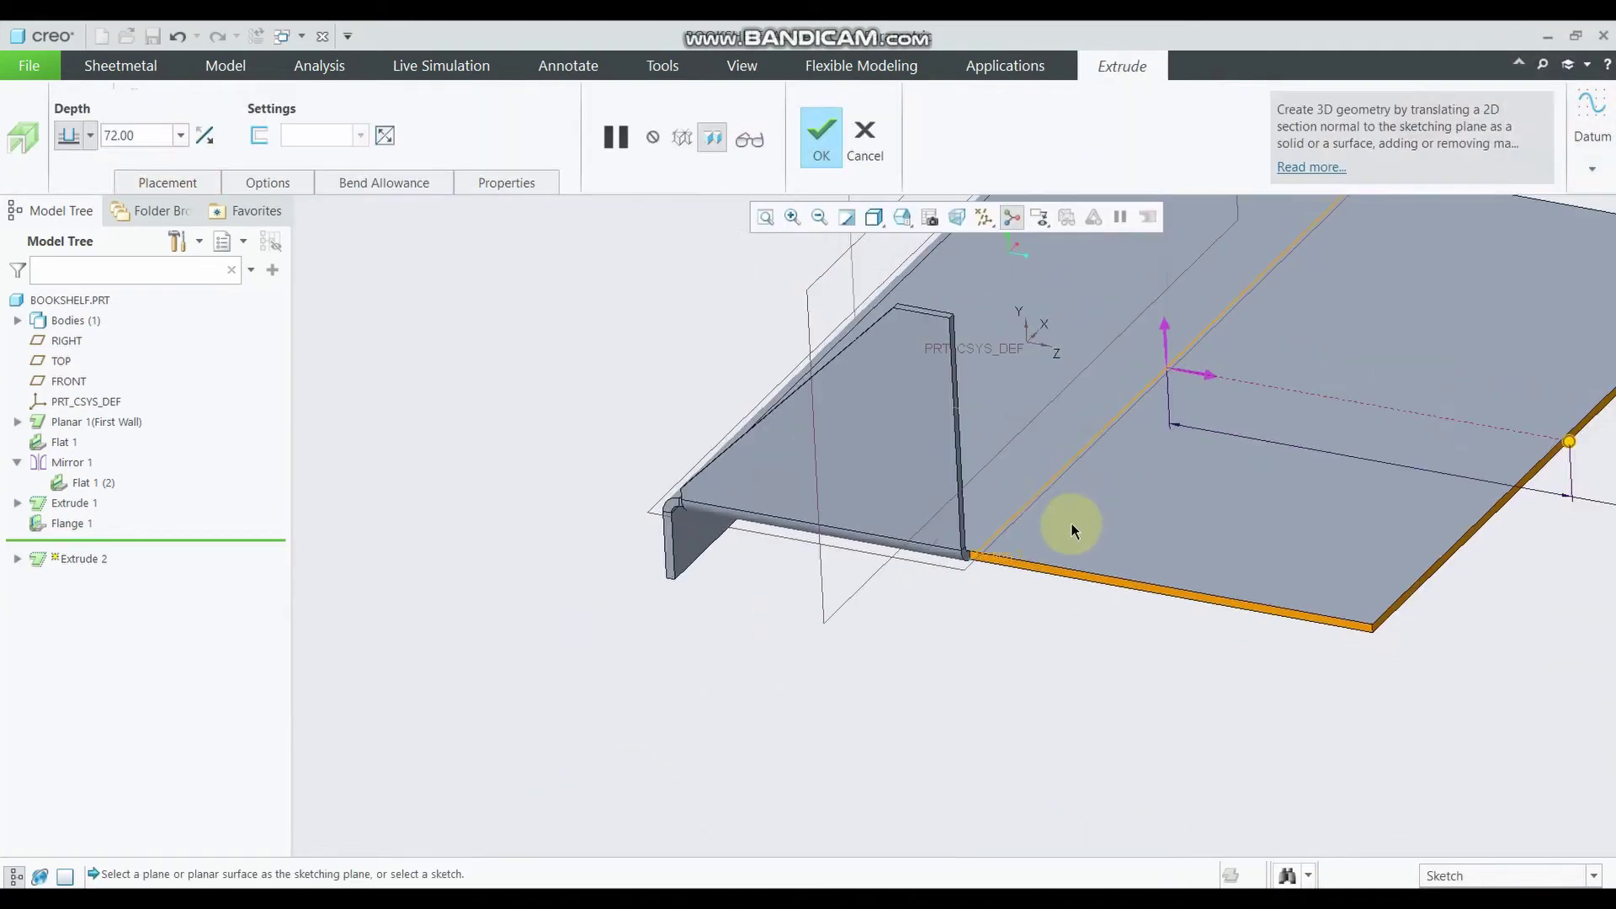
# Give the extrusion a 5.00 depth and finish Extrude 2
pyautogui.doubleClick(1449, 549)
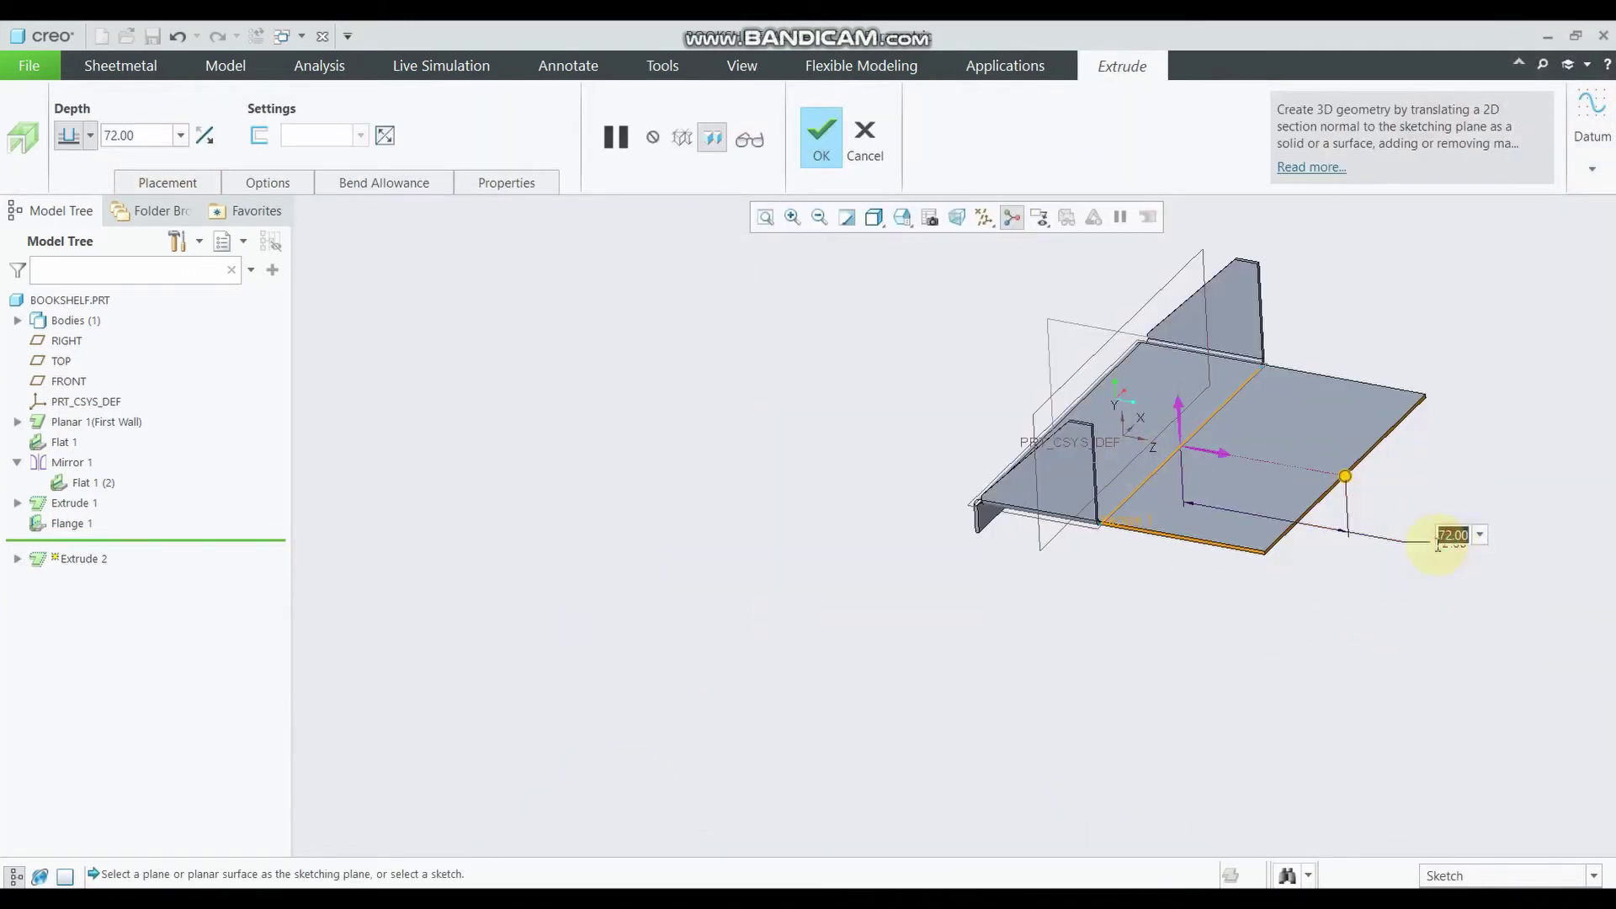
pyautogui.write('5')
pyautogui.press('Return')
pyautogui.scroll(2, 1356, 472)
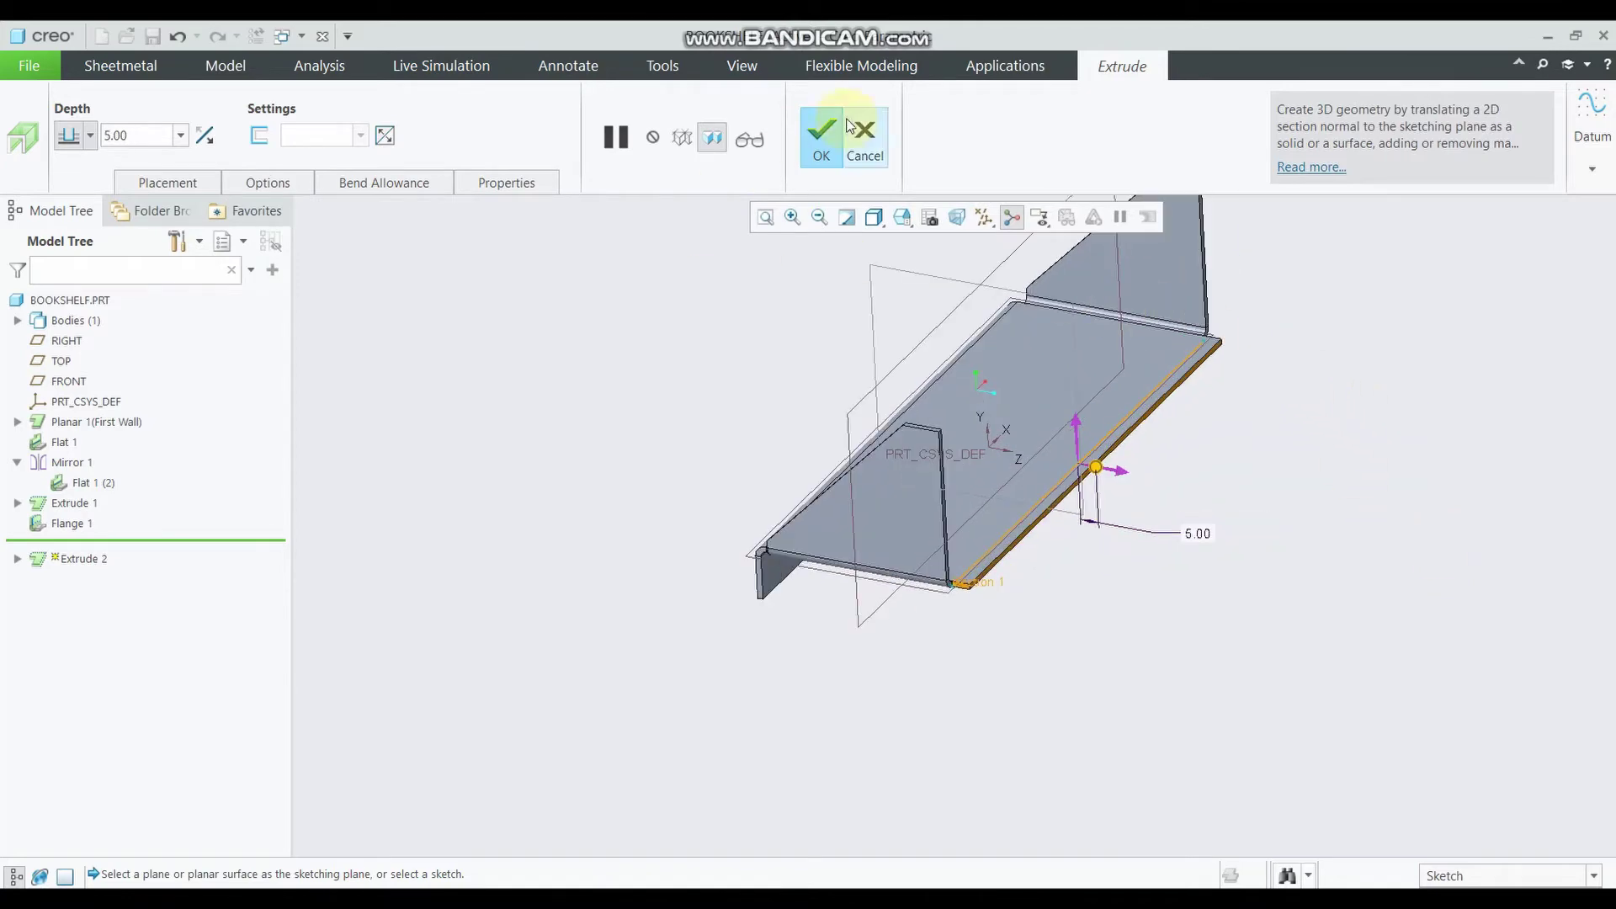
pyautogui.click(830, 130)
pyautogui.moveTo(967, 452)
pyautogui.mouseDown(button='middle')
pyautogui.moveTo(1125, 523)
pyautogui.moveTo(1072, 522)
pyautogui.moveTo(1099, 649)
pyautogui.mouseUp(button='middle')
pyautogui.click(1099, 649)
pyautogui.scroll(-4, 1238, 566)
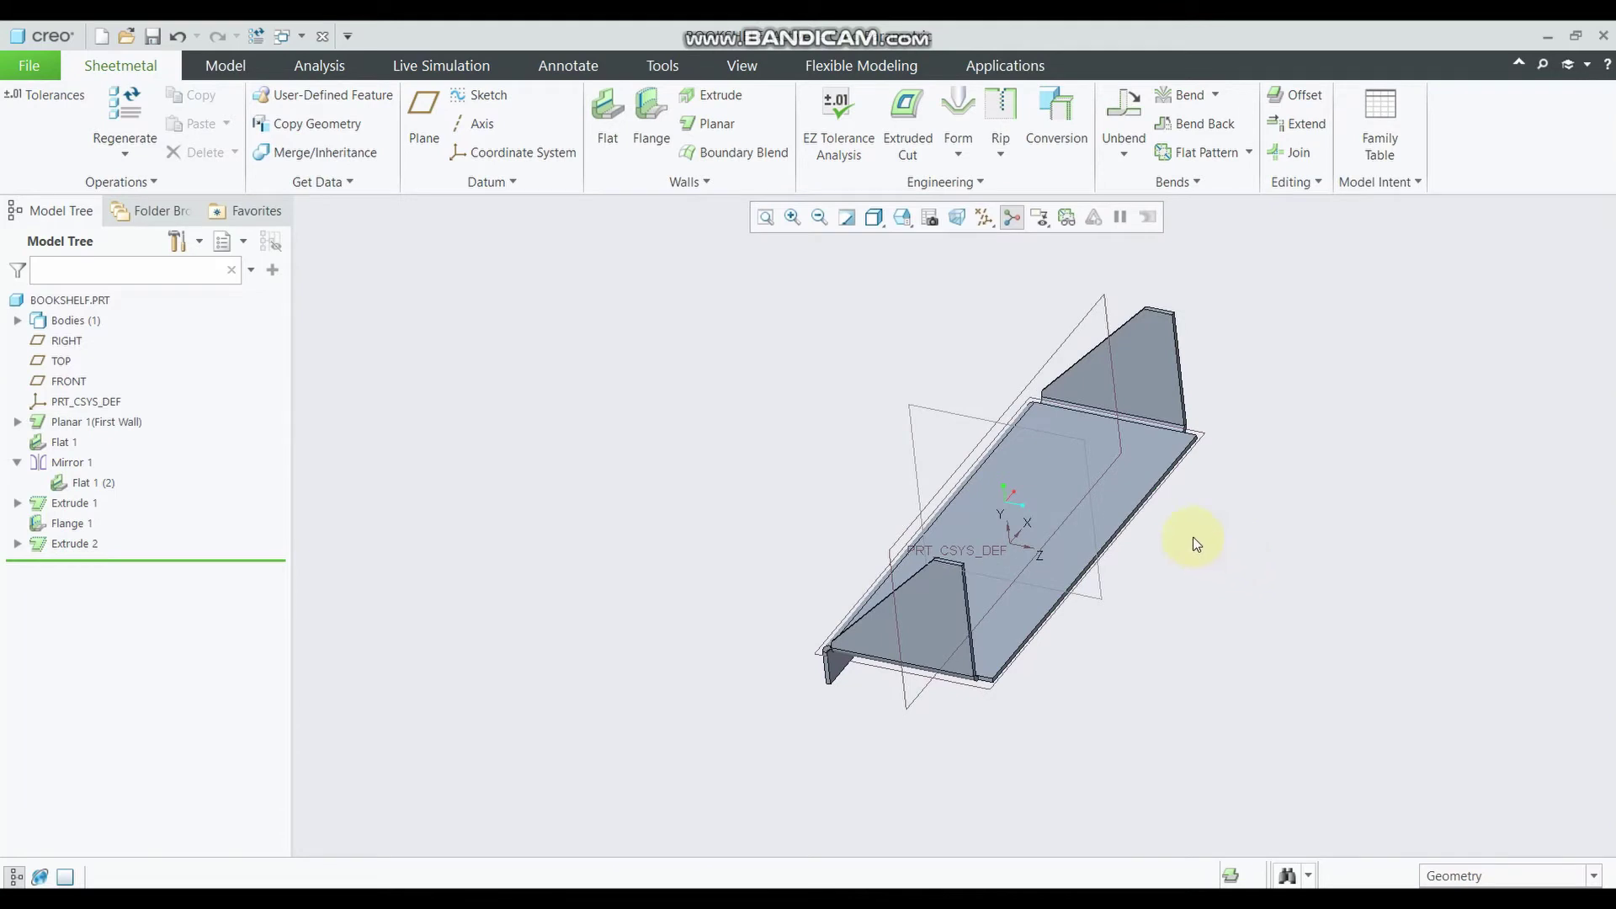
# Add Flange 2 on the base's other long edge, changing its 75.00 height to 15.00
pyautogui.moveTo(1195, 543)
pyautogui.mouseDown(button='middle')
pyautogui.moveTo(1173, 523)
pyautogui.moveTo(1187, 538)
pyautogui.mouseUp(button='middle')
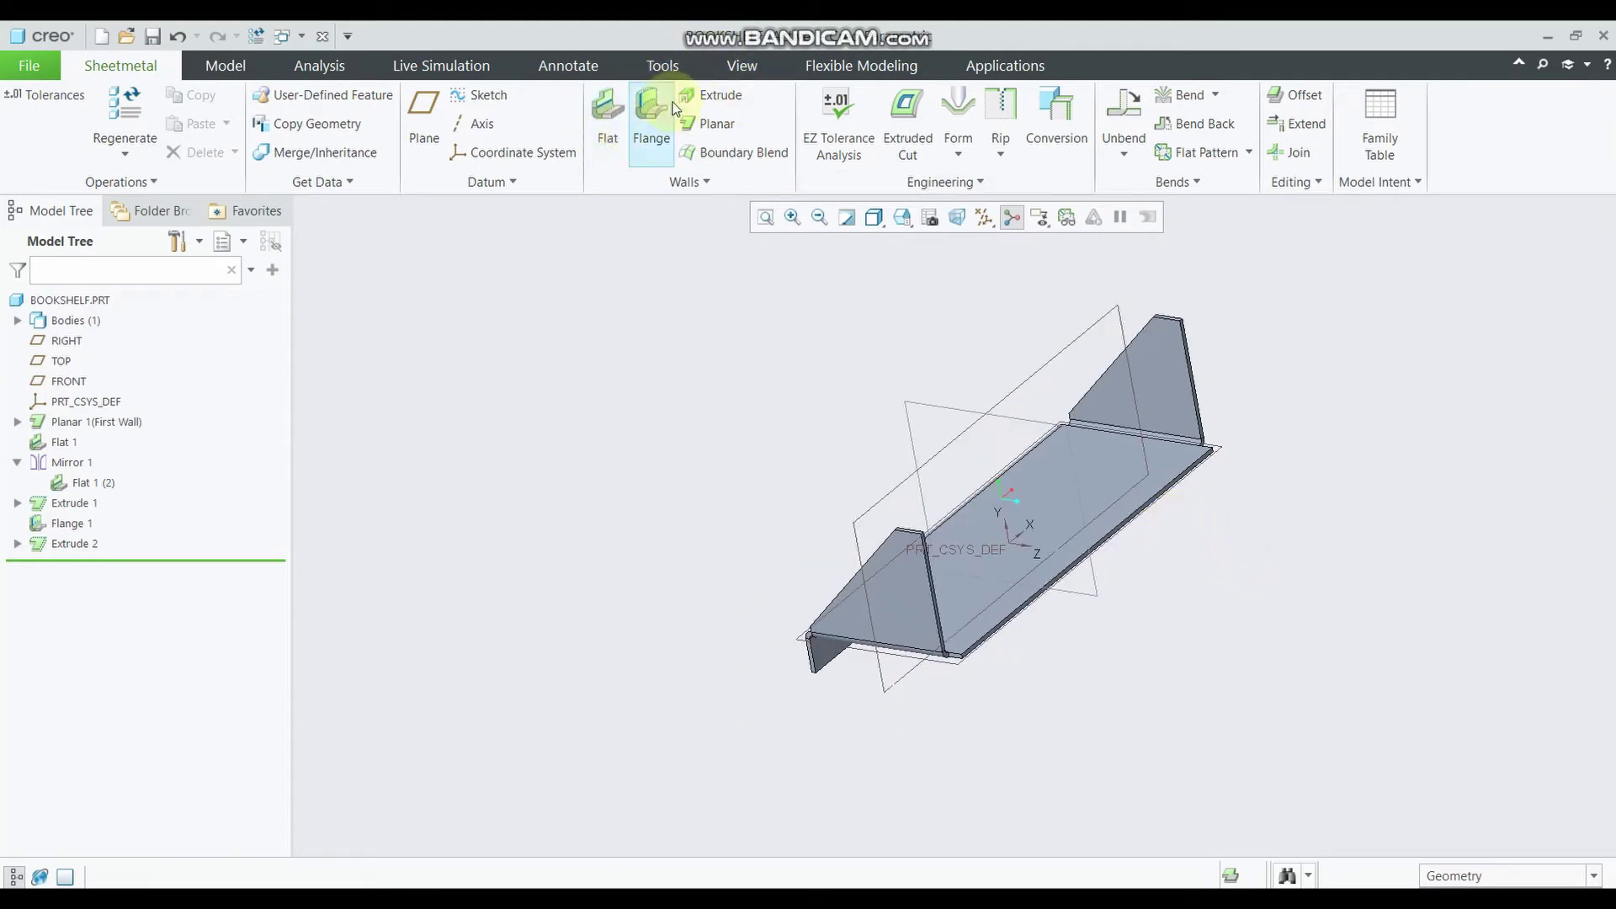
pyautogui.click(657, 126)
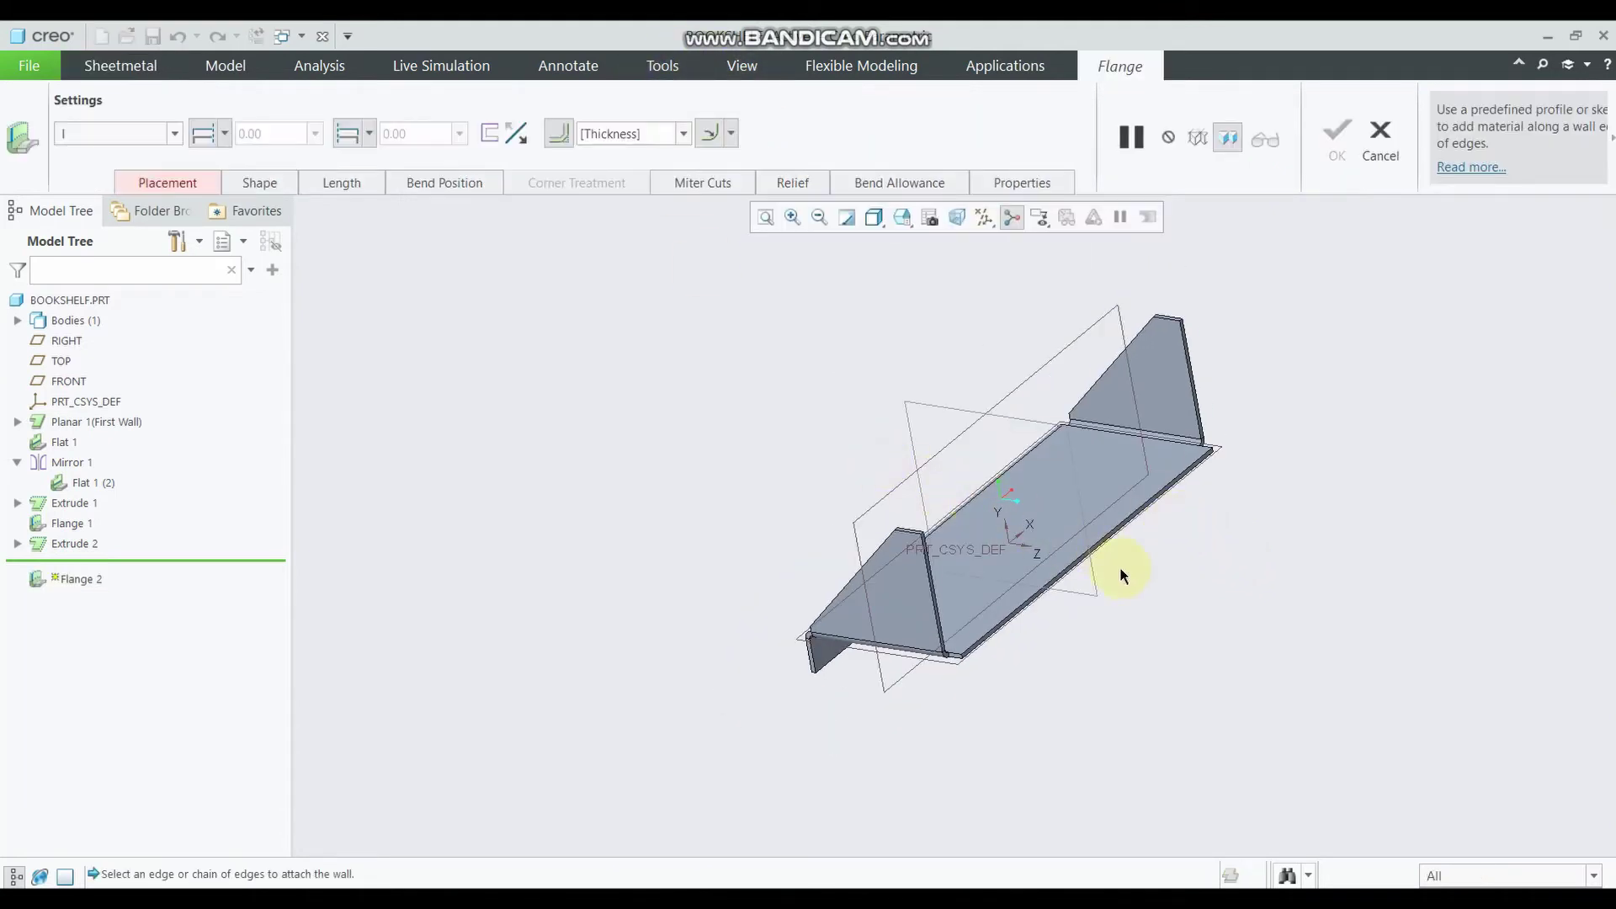
pyautogui.scroll(2, 1052, 596)
pyautogui.scroll(2, 901, 691)
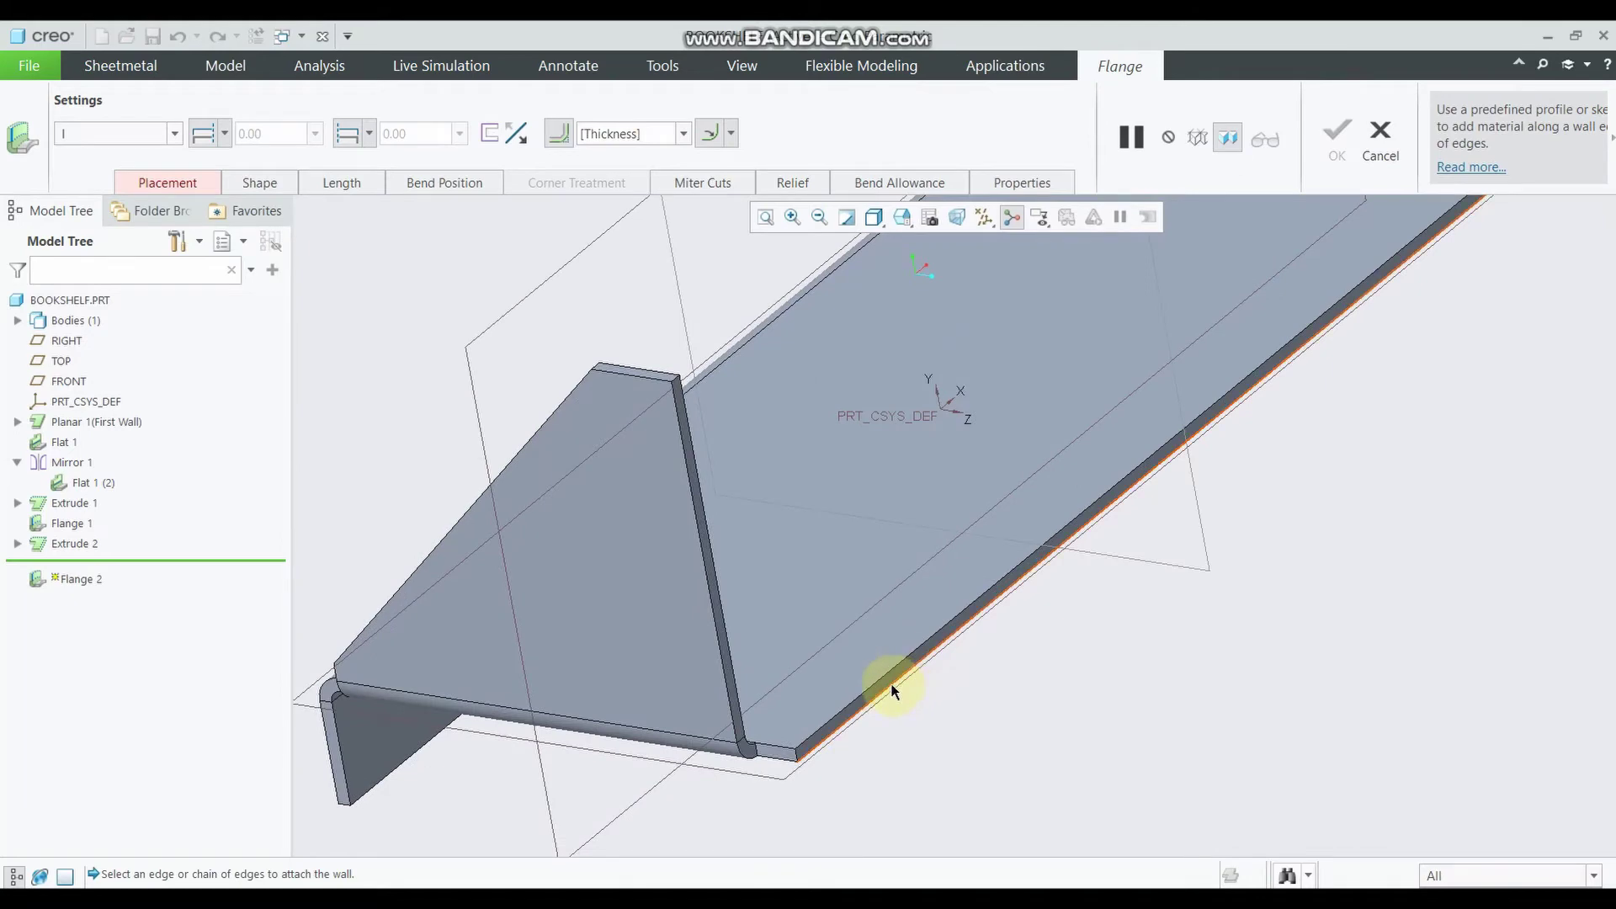
pyautogui.click(891, 686)
pyautogui.scroll(-3, 905, 656)
pyautogui.scroll(-1, 887, 594)
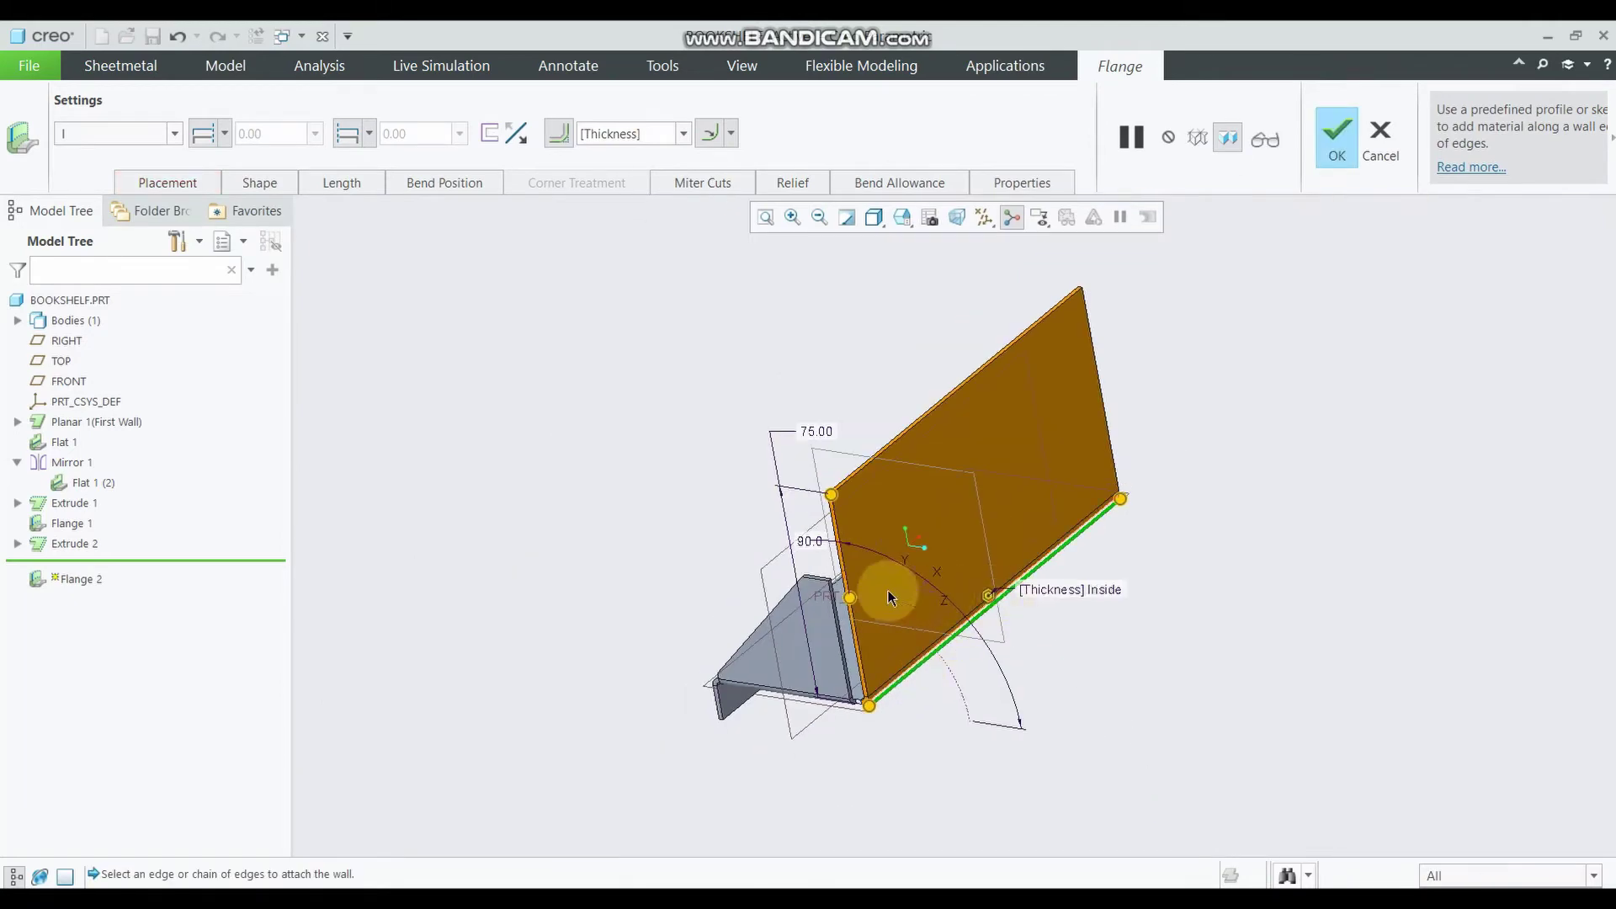
pyautogui.scroll(2, 855, 560)
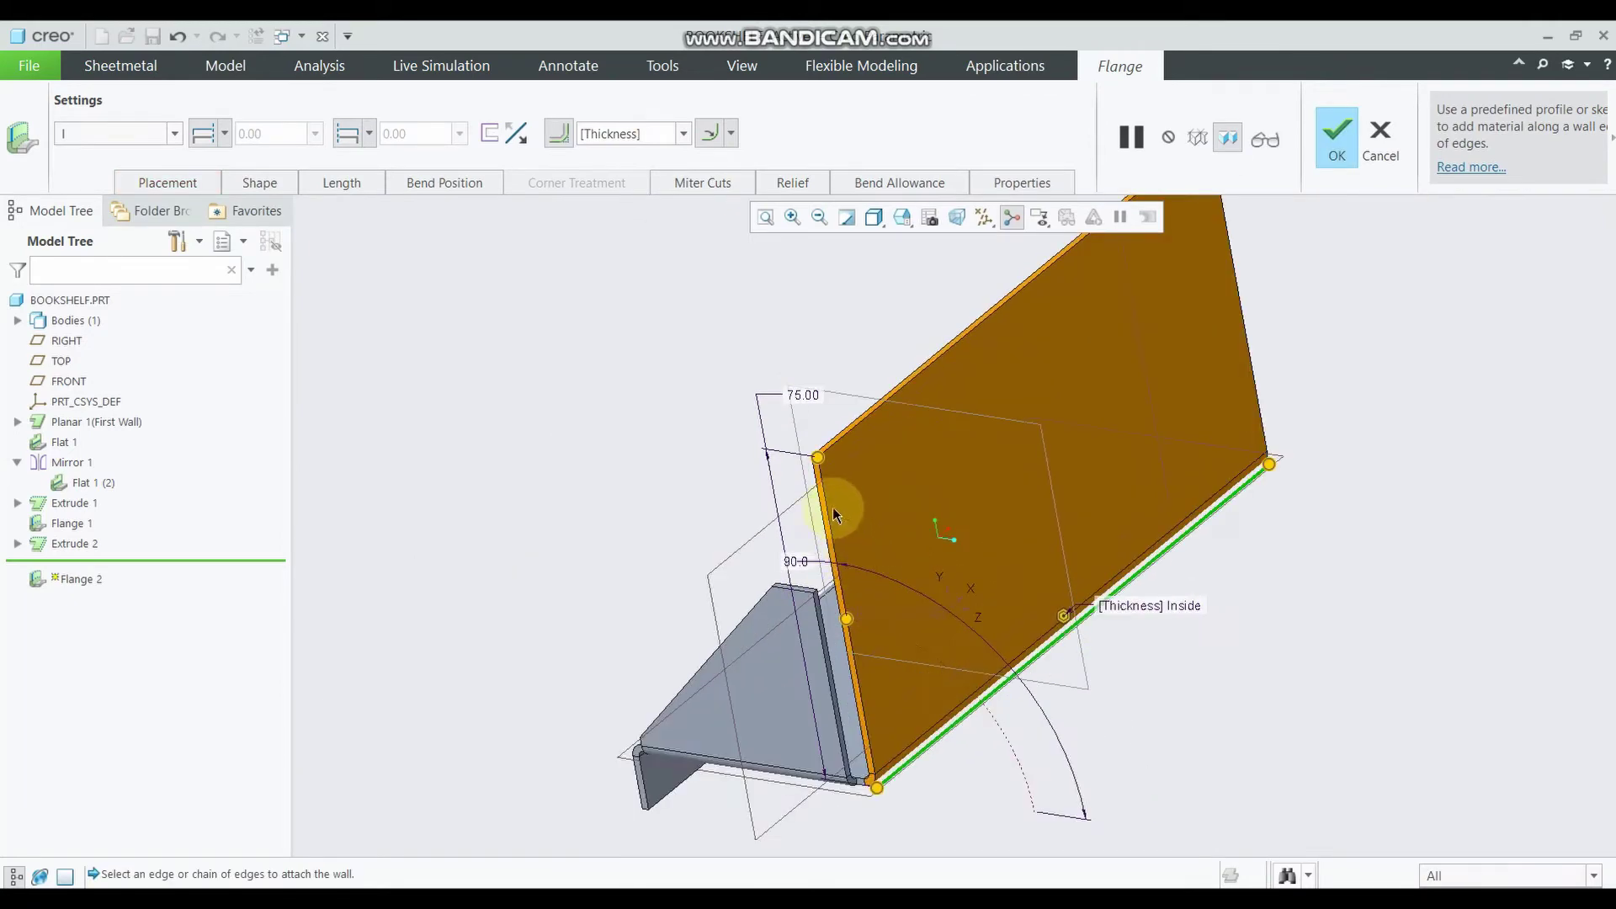
pyautogui.doubleClick(798, 396)
pyautogui.write('15')
pyautogui.press('Return')
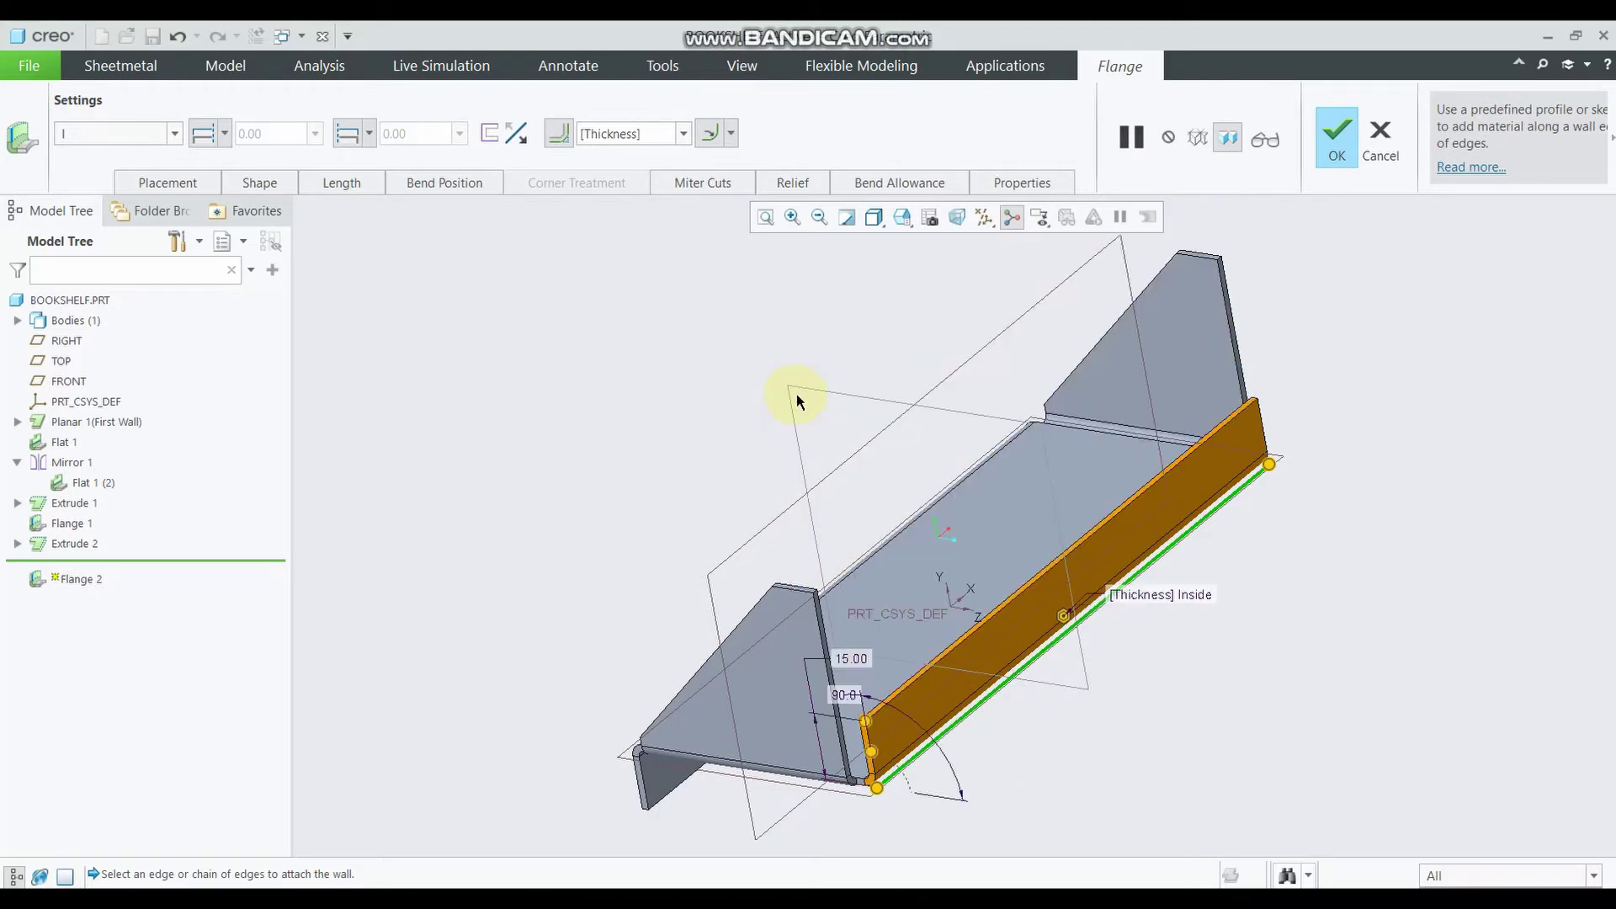
pyautogui.click(1338, 156)
pyautogui.moveTo(1133, 582); pyautogui.dragTo(1204, 423, button='middle')
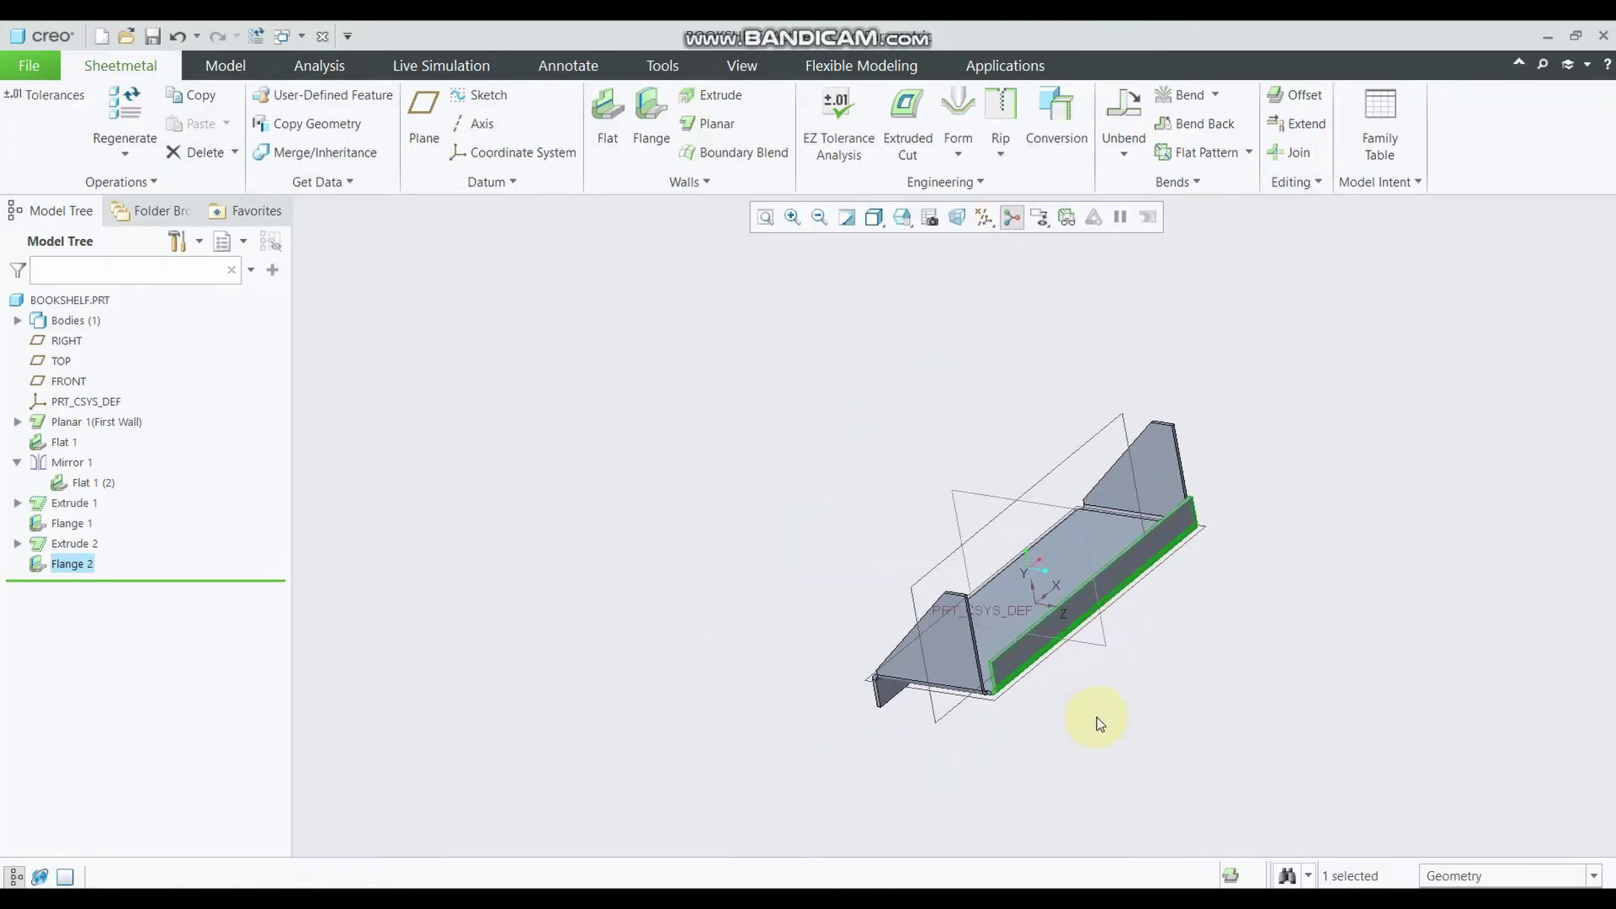
pyautogui.click(1237, 549)
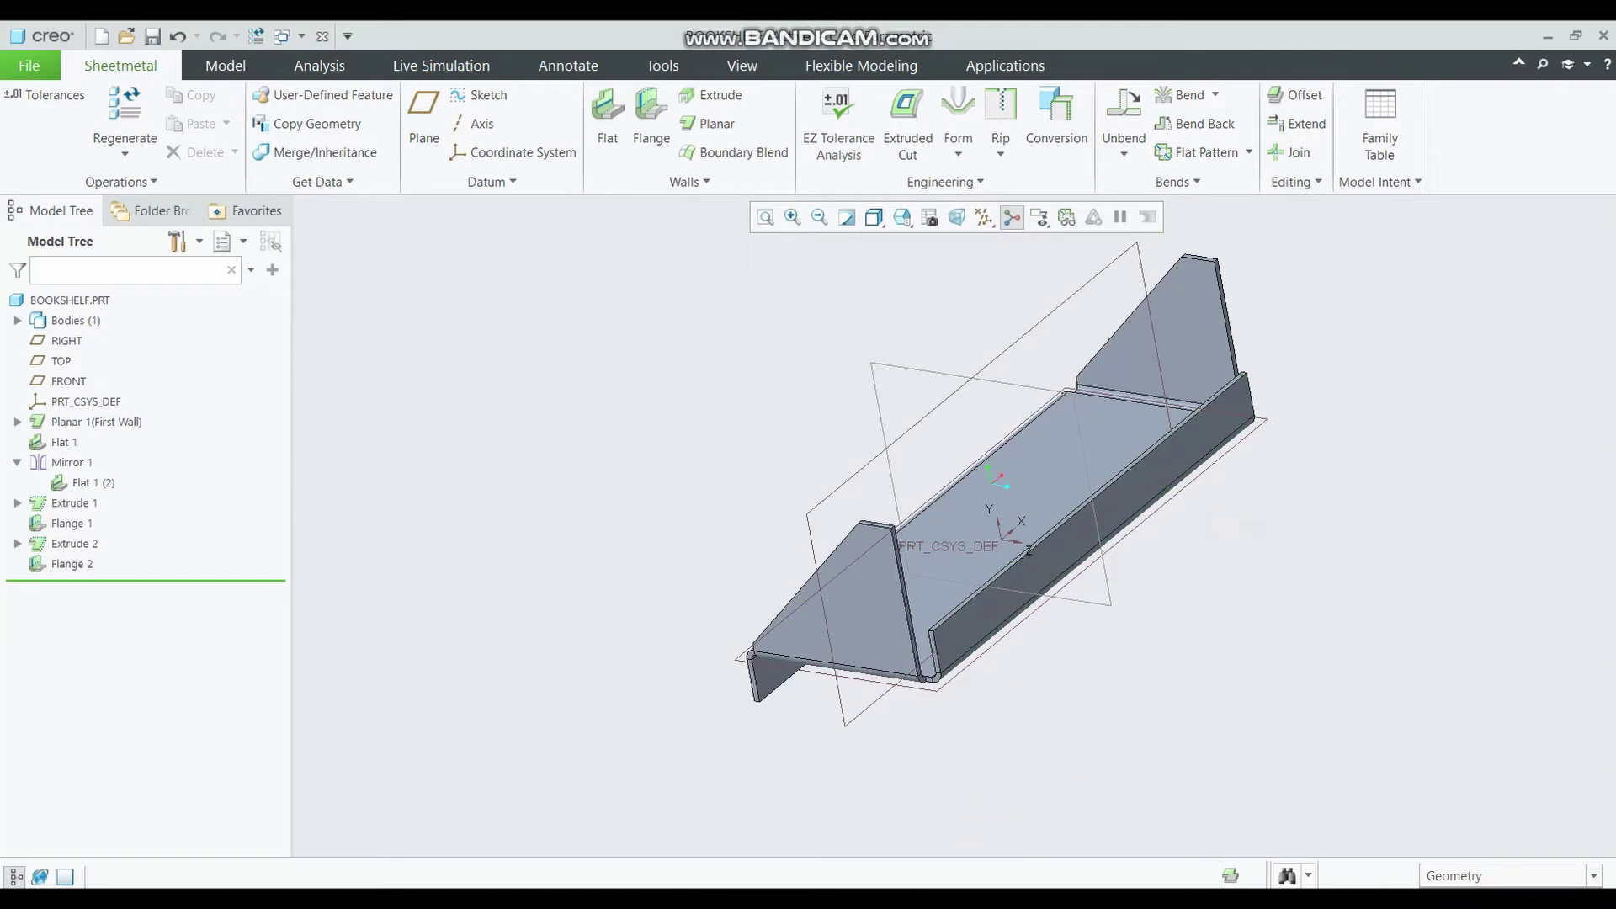
pyautogui.moveTo(1077, 549)
pyautogui.mouseDown(button='middle')
pyautogui.moveTo(1116, 532)
pyautogui.moveTo(1100, 523)
pyautogui.moveTo(1046, 559)
pyautogui.moveTo(1101, 569)
pyautogui.moveTo(1046, 559)
pyautogui.moveTo(1021, 578)
pyautogui.mouseUp(button='middle')
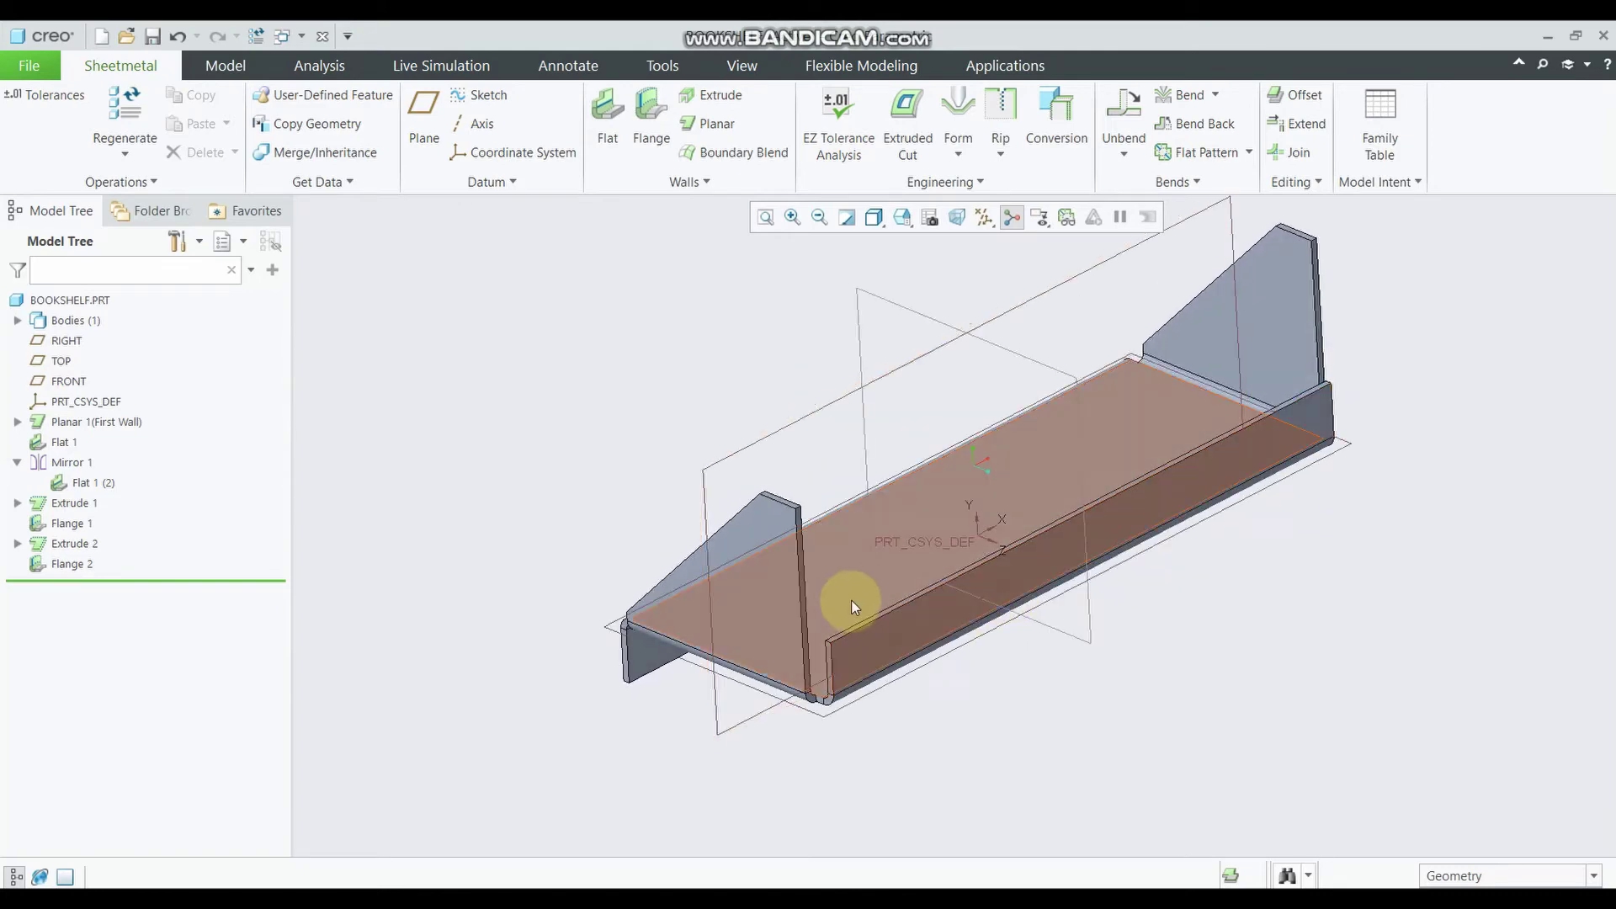
pyautogui.scroll(-2, 851, 600)
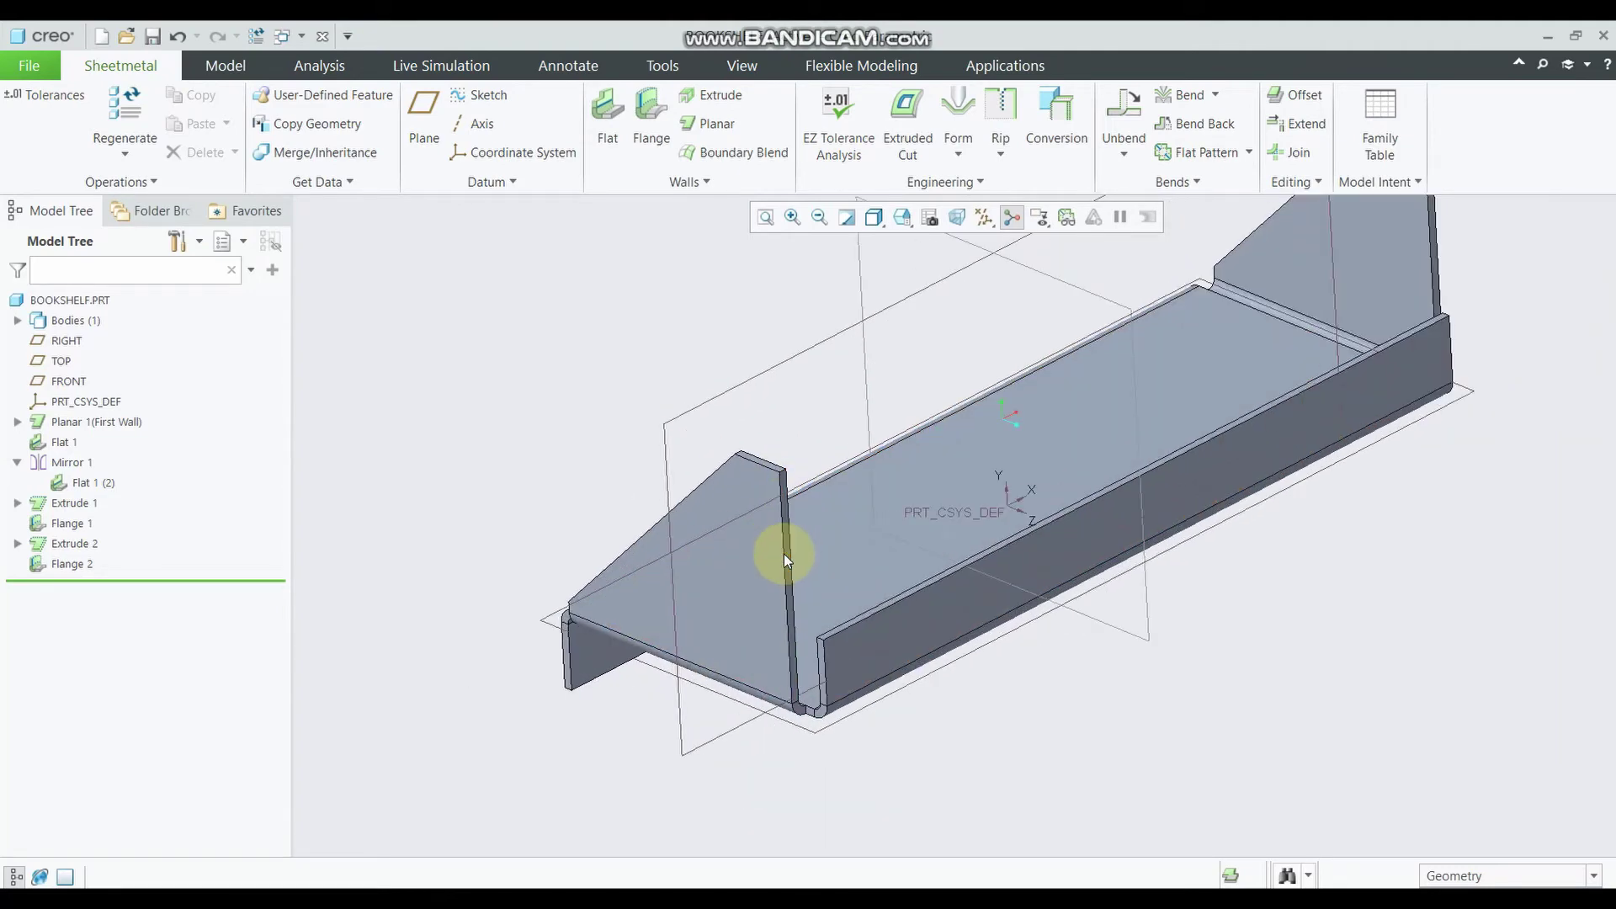
pyautogui.scroll(-3, 786, 488)
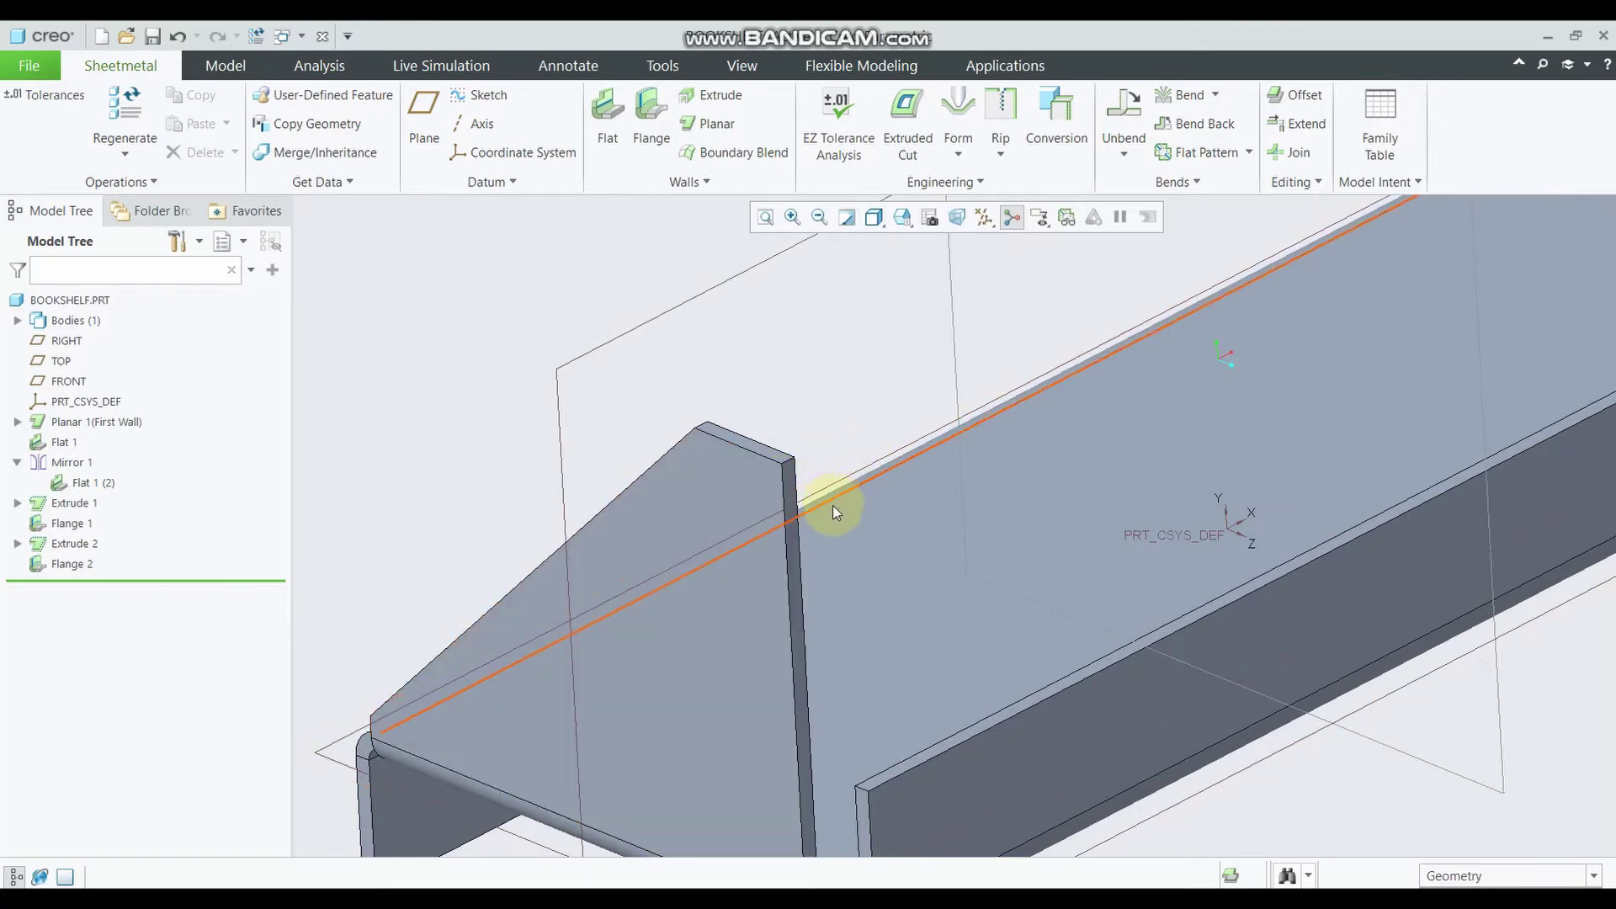
pyautogui.scroll(5, 832, 505)
pyautogui.moveTo(832, 505)
pyautogui.mouseDown(button='middle')
pyautogui.moveTo(1119, 567)
pyautogui.moveTo(1078, 541)
pyautogui.mouseUp(button='middle')
pyautogui.scroll(3, 1073, 551)
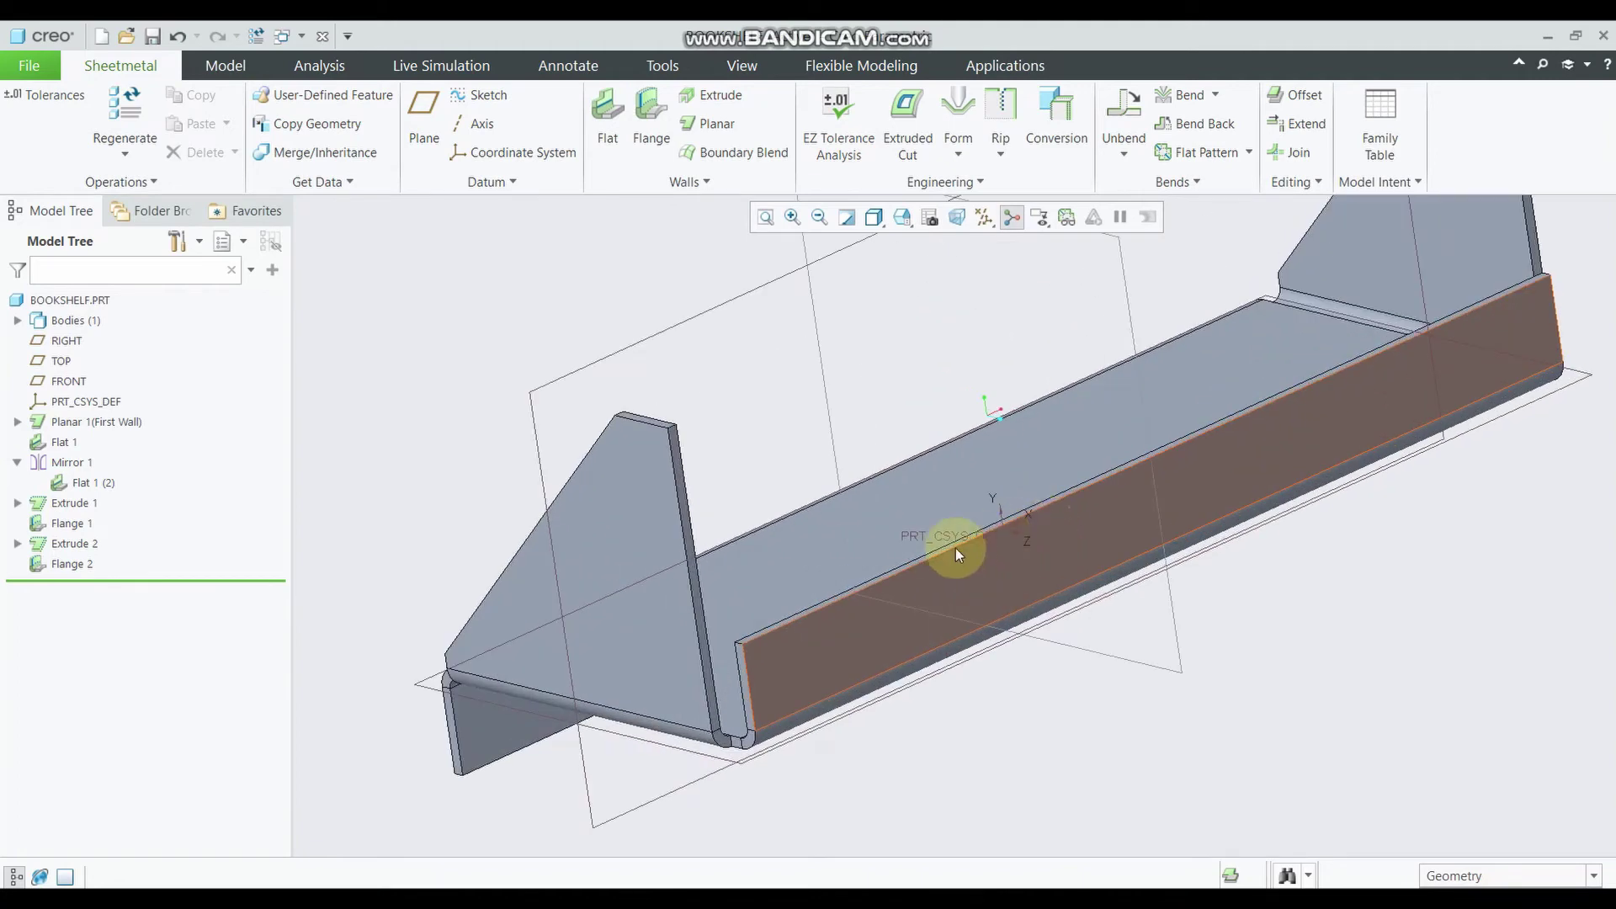
pyautogui.click(605, 122)
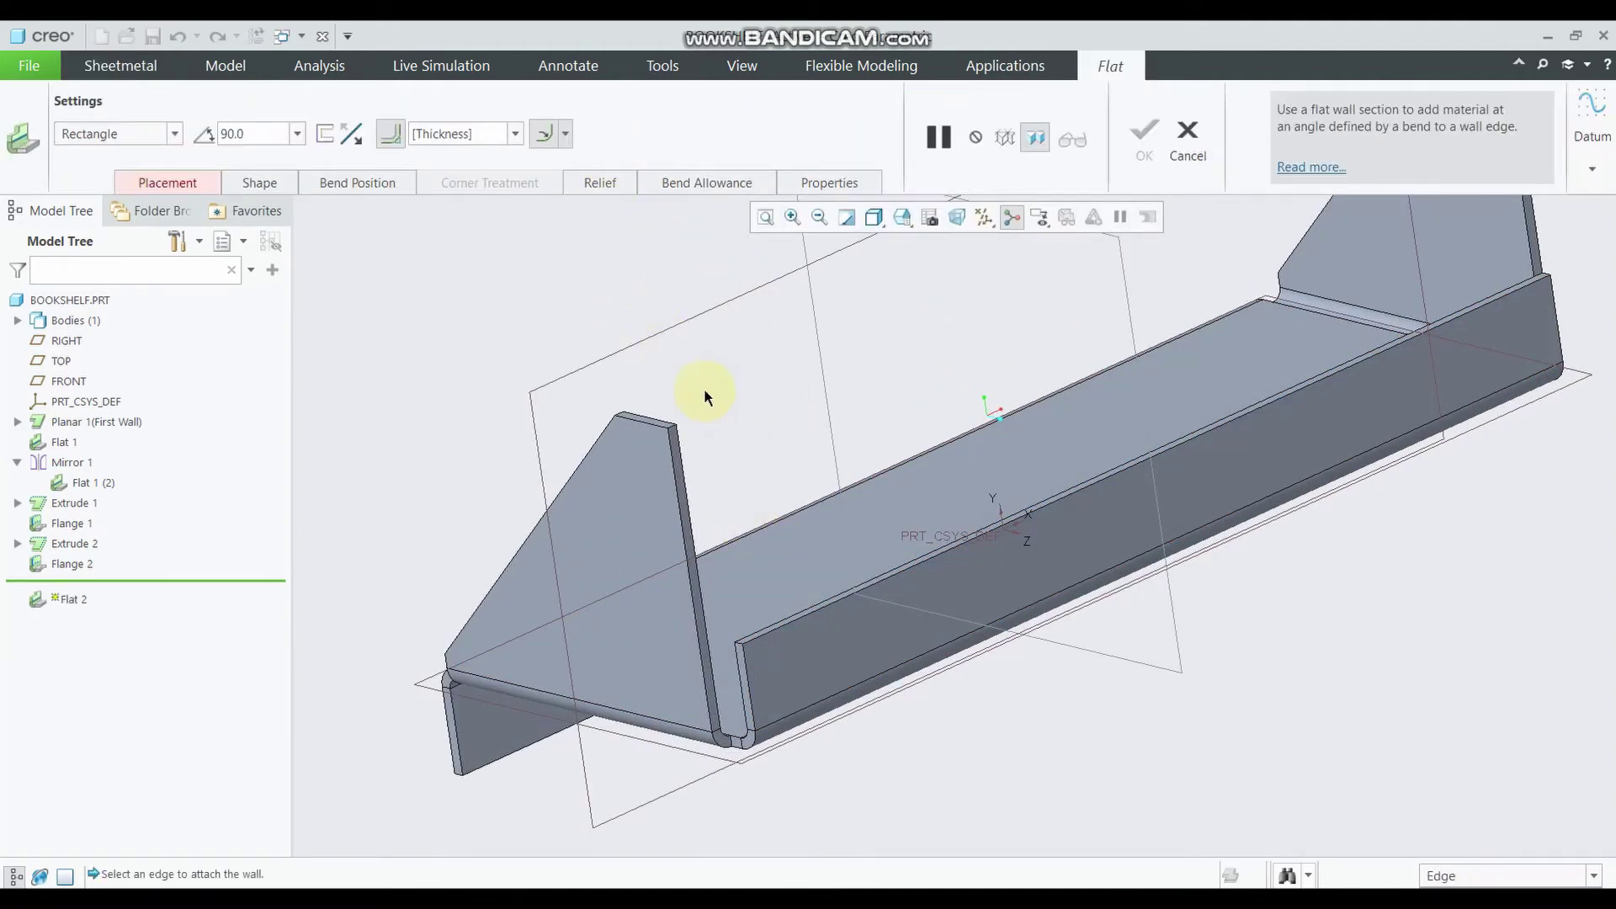
pyautogui.scroll(1, 705, 395)
pyautogui.click(1188, 139)
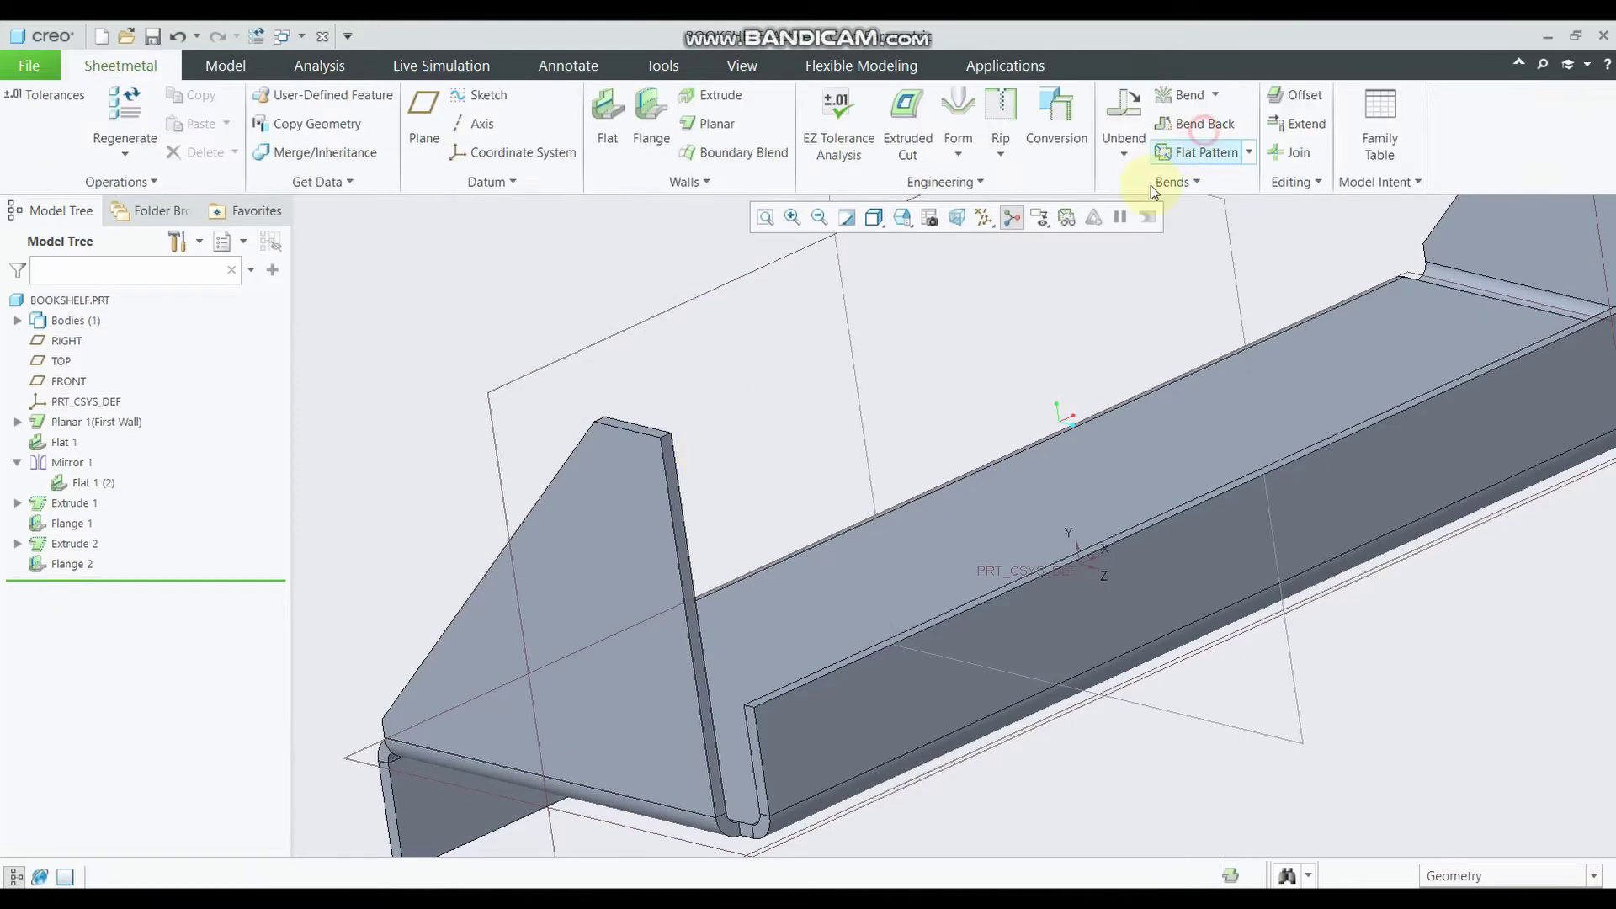
pyautogui.scroll(-3, 912, 458)
pyautogui.scroll(2, 821, 492)
pyautogui.scroll(2, 821, 492)
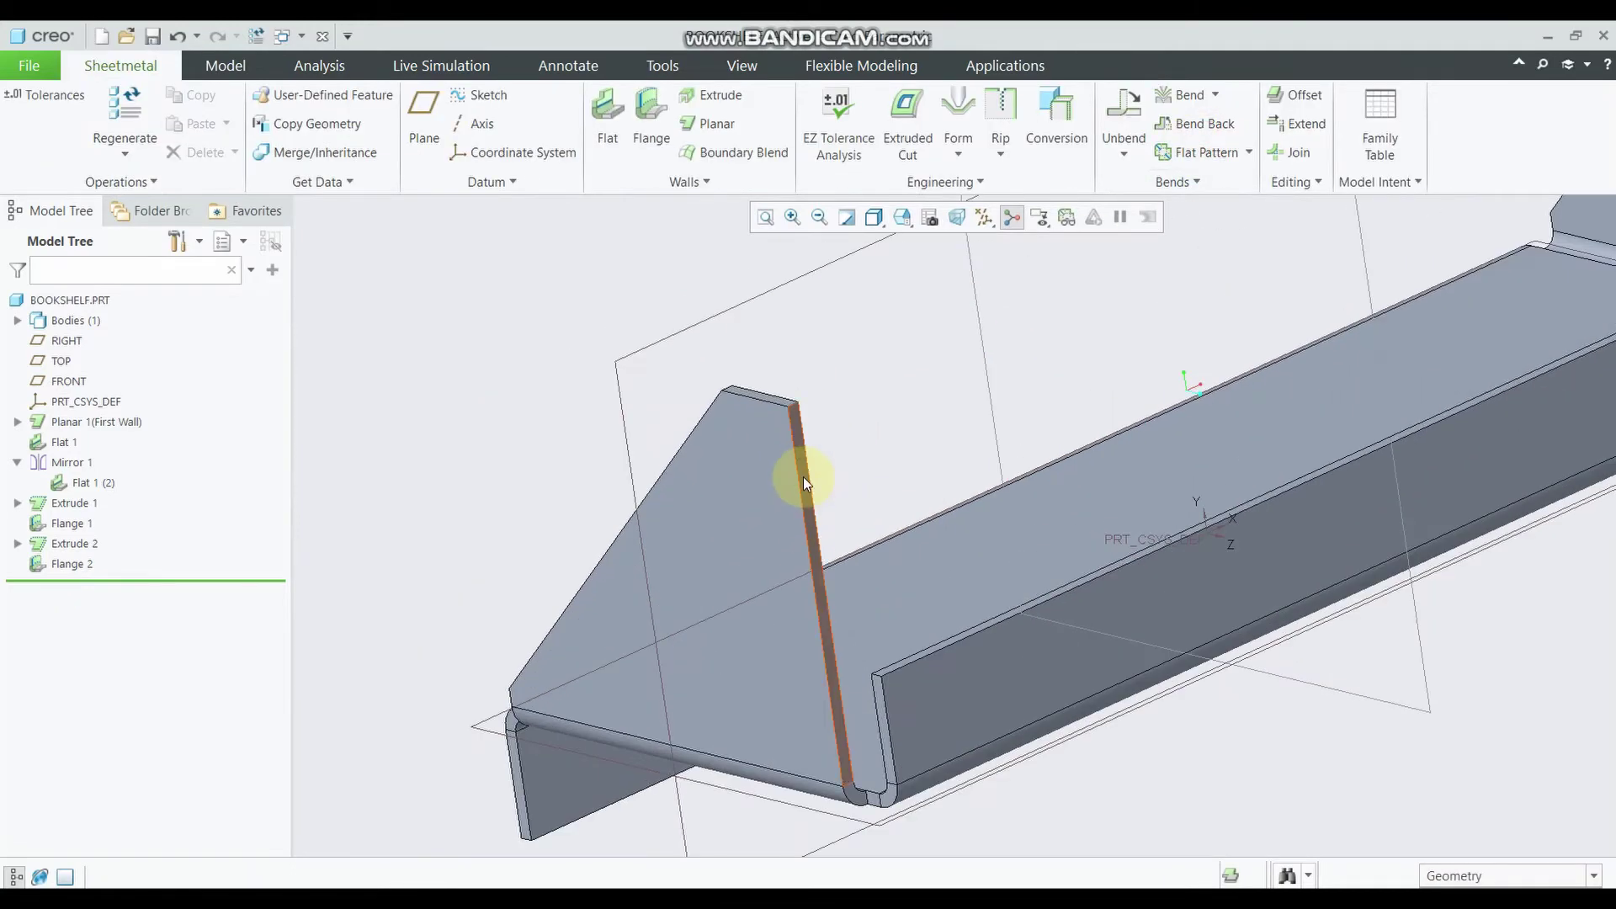
pyautogui.scroll(1, 800, 446)
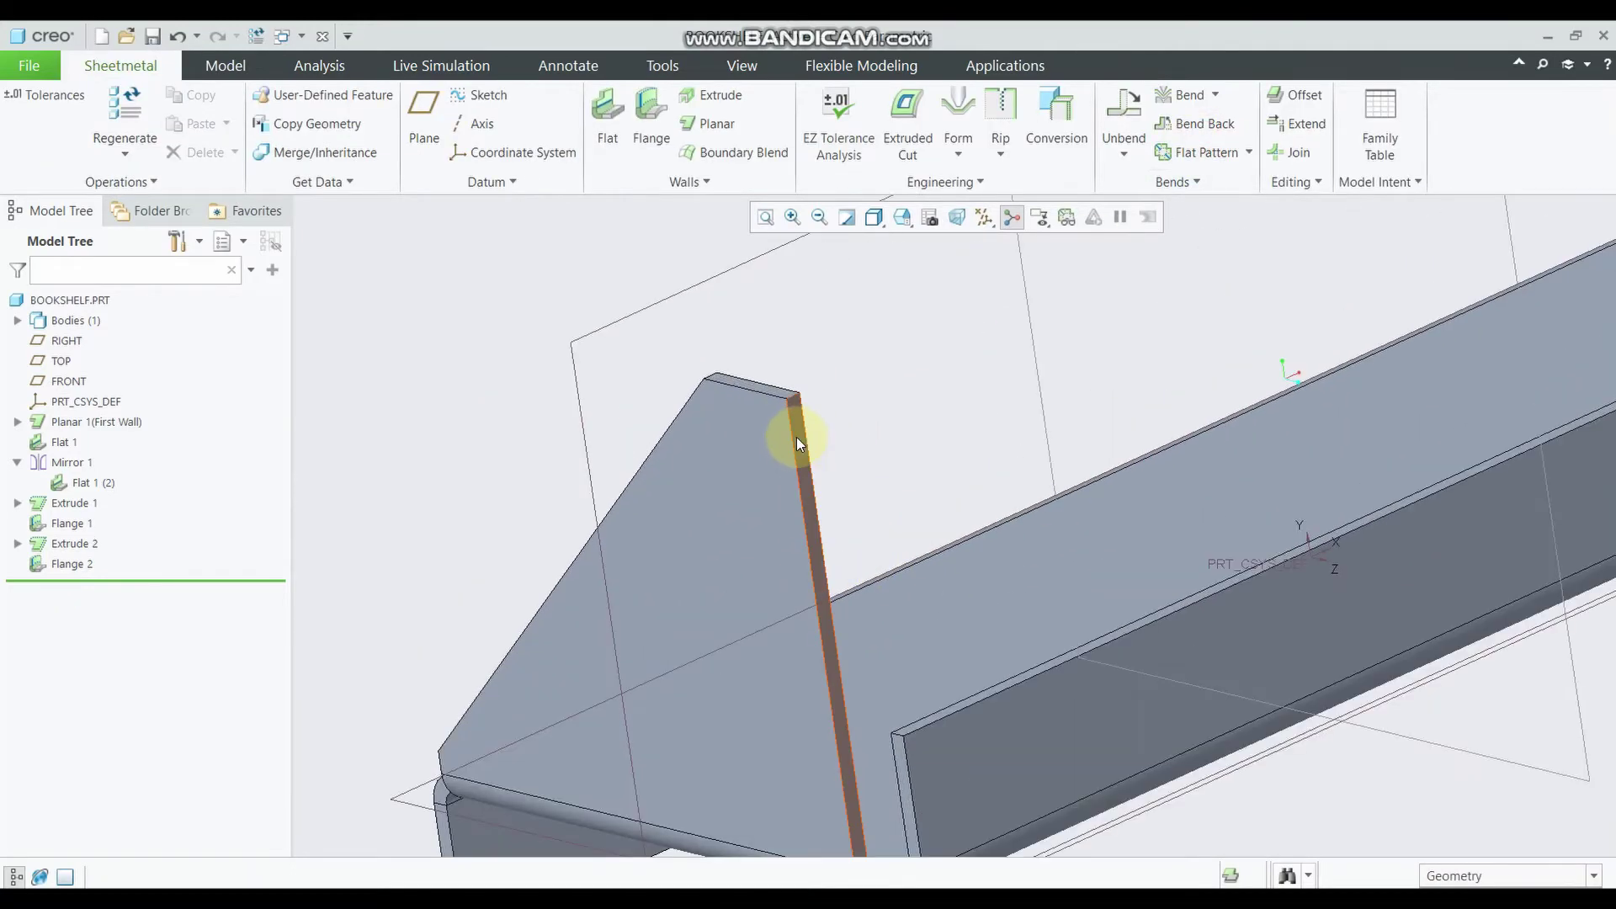
# Sketch an extrusion on the fin's edge face by projecting its front edge
pyautogui.click(716, 88)
pyautogui.scroll(-1, 817, 485)
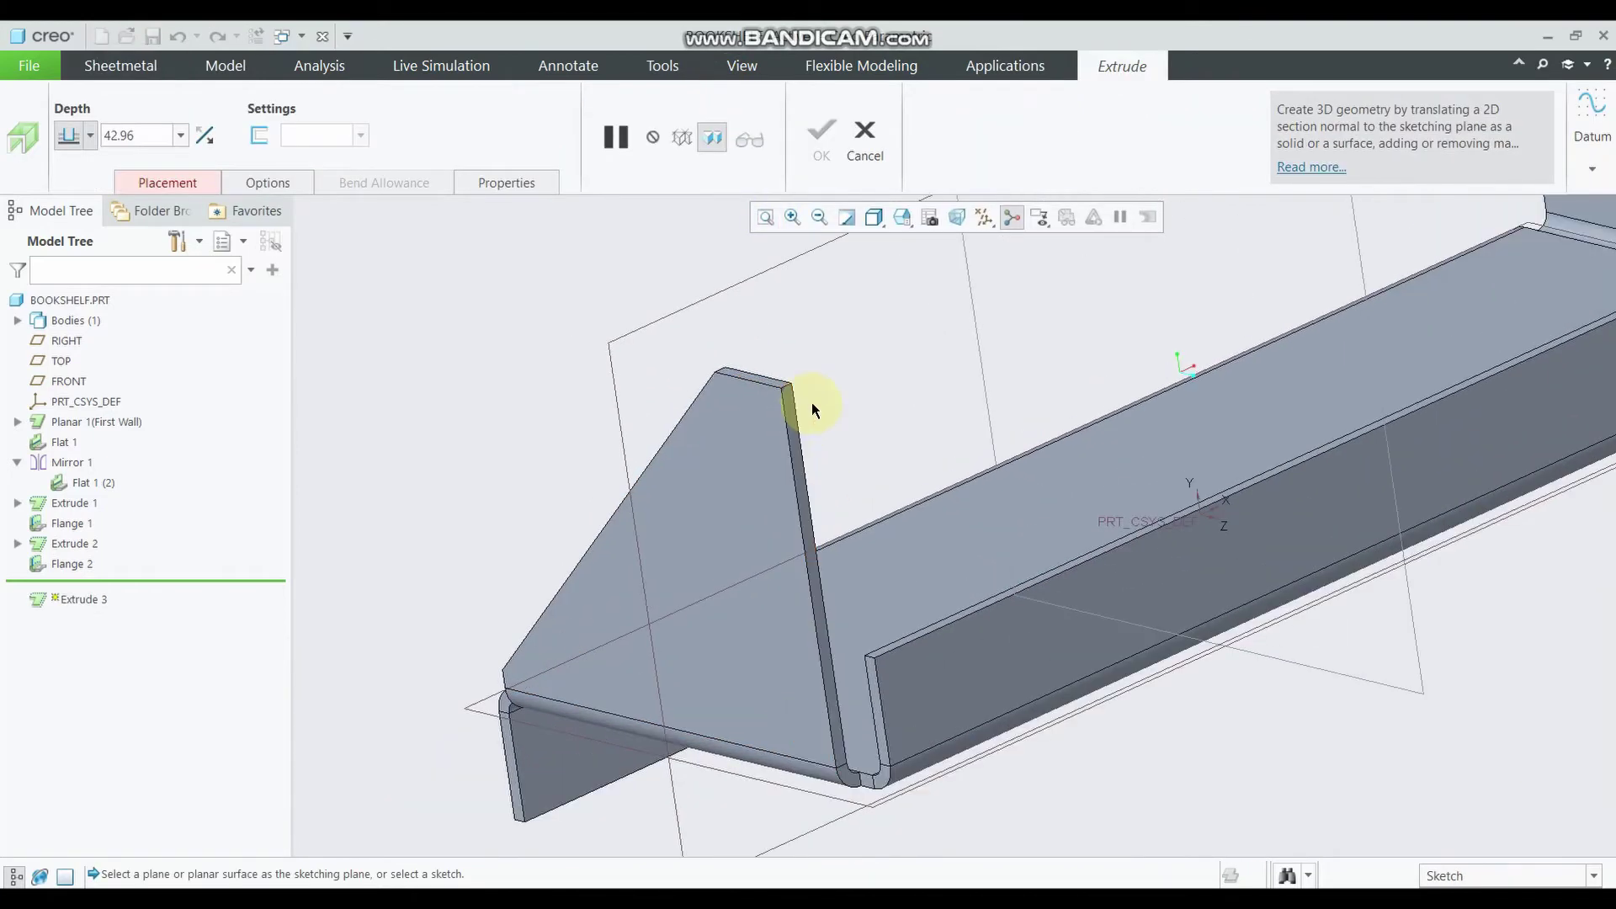
pyautogui.scroll(1, 812, 403)
pyautogui.click(781, 402)
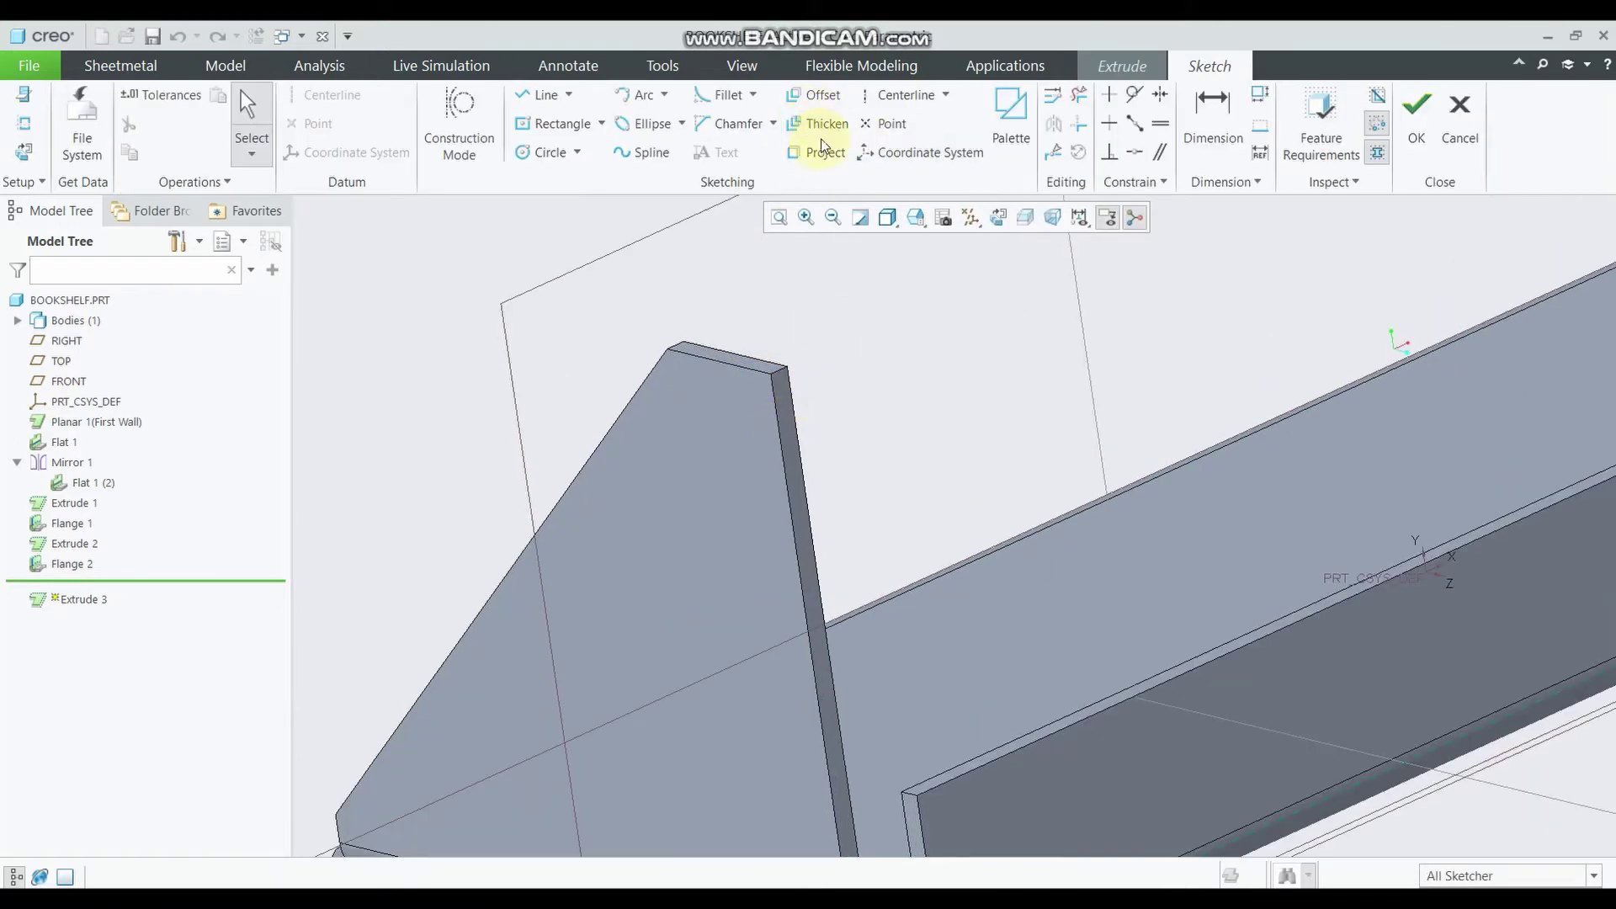
pyautogui.click(818, 151)
pyautogui.click(783, 468)
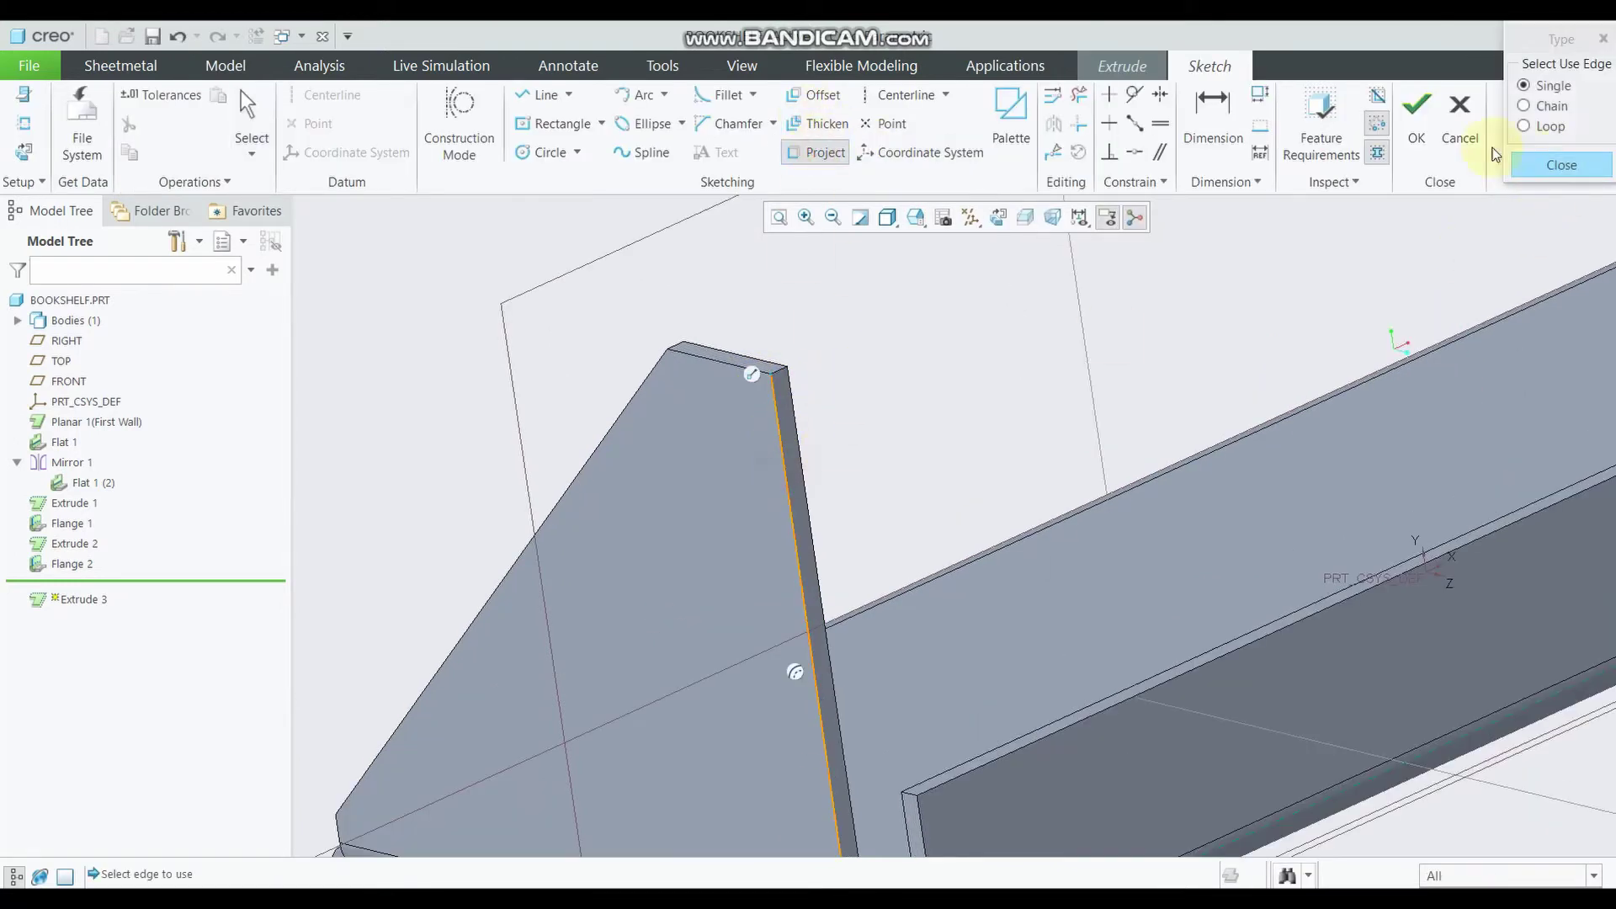
pyautogui.click(1416, 117)
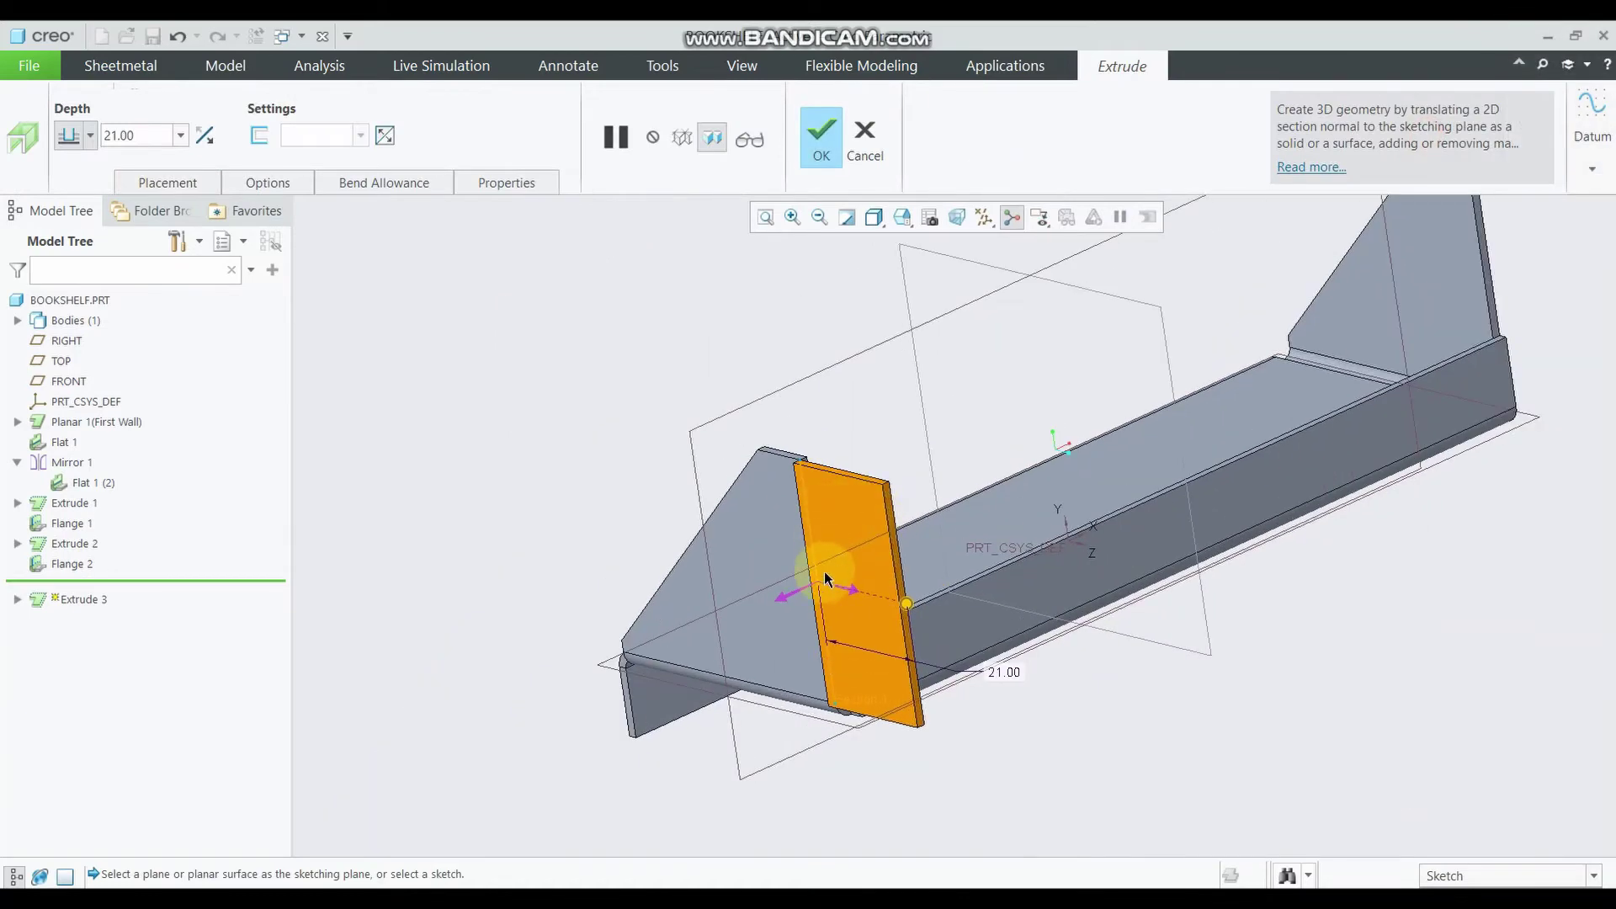
# Flip the extrusion into the fin and finish it 5.00 deep
pyautogui.click(800, 595)
pyautogui.scroll(-1, 946, 621)
pyautogui.scroll(-1, 968, 661)
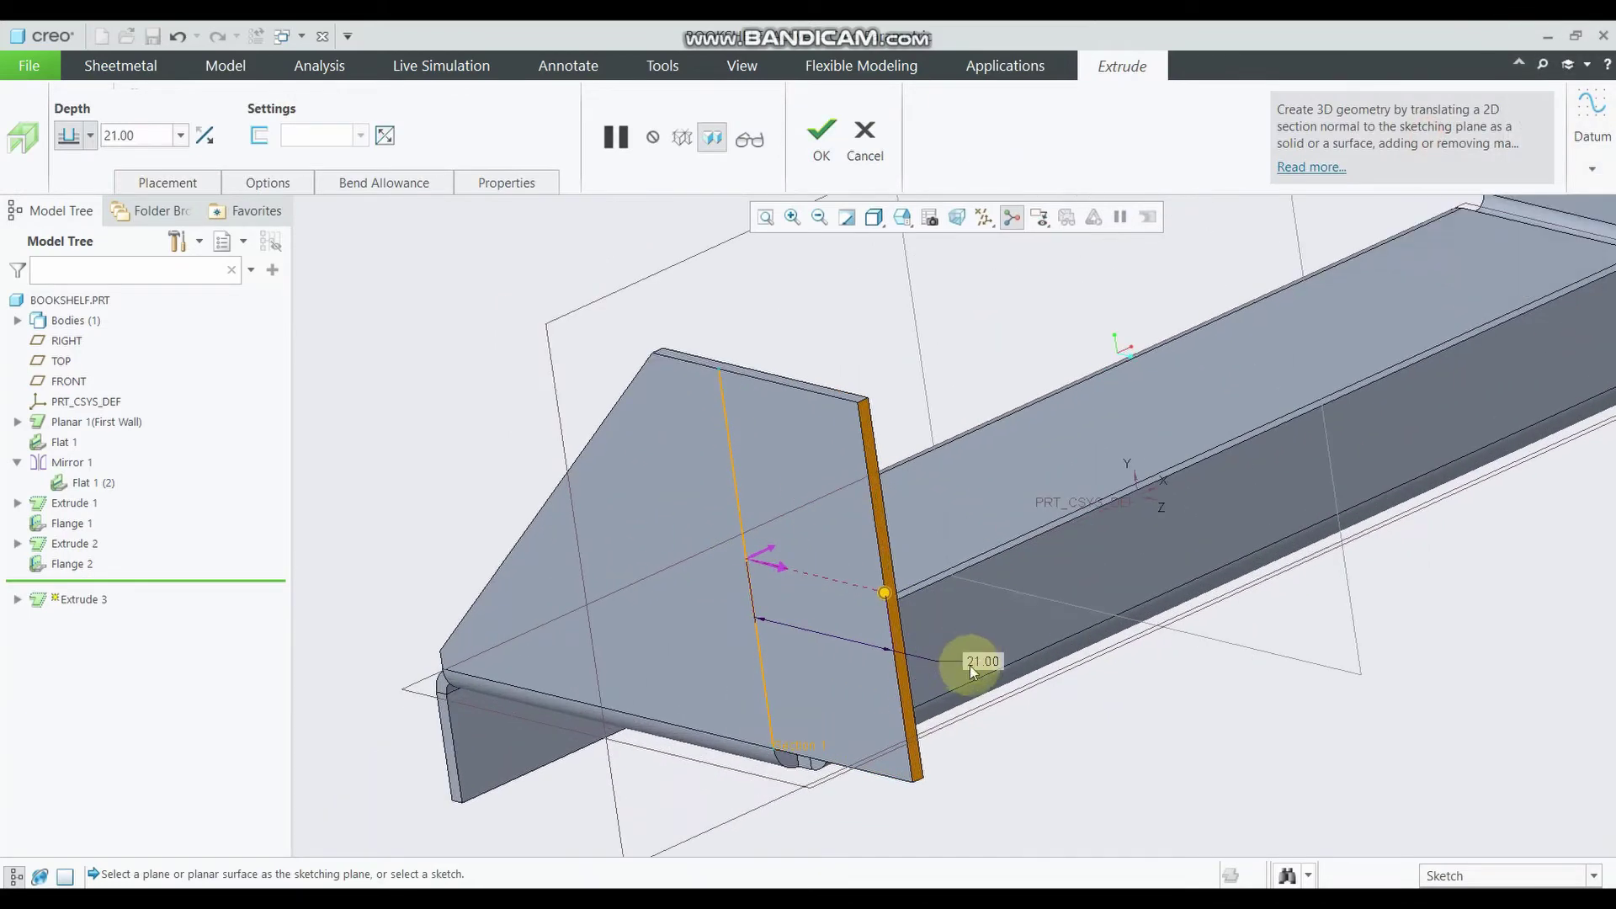
pyautogui.doubleClick(982, 658)
pyautogui.write('5')
pyautogui.press('Return')
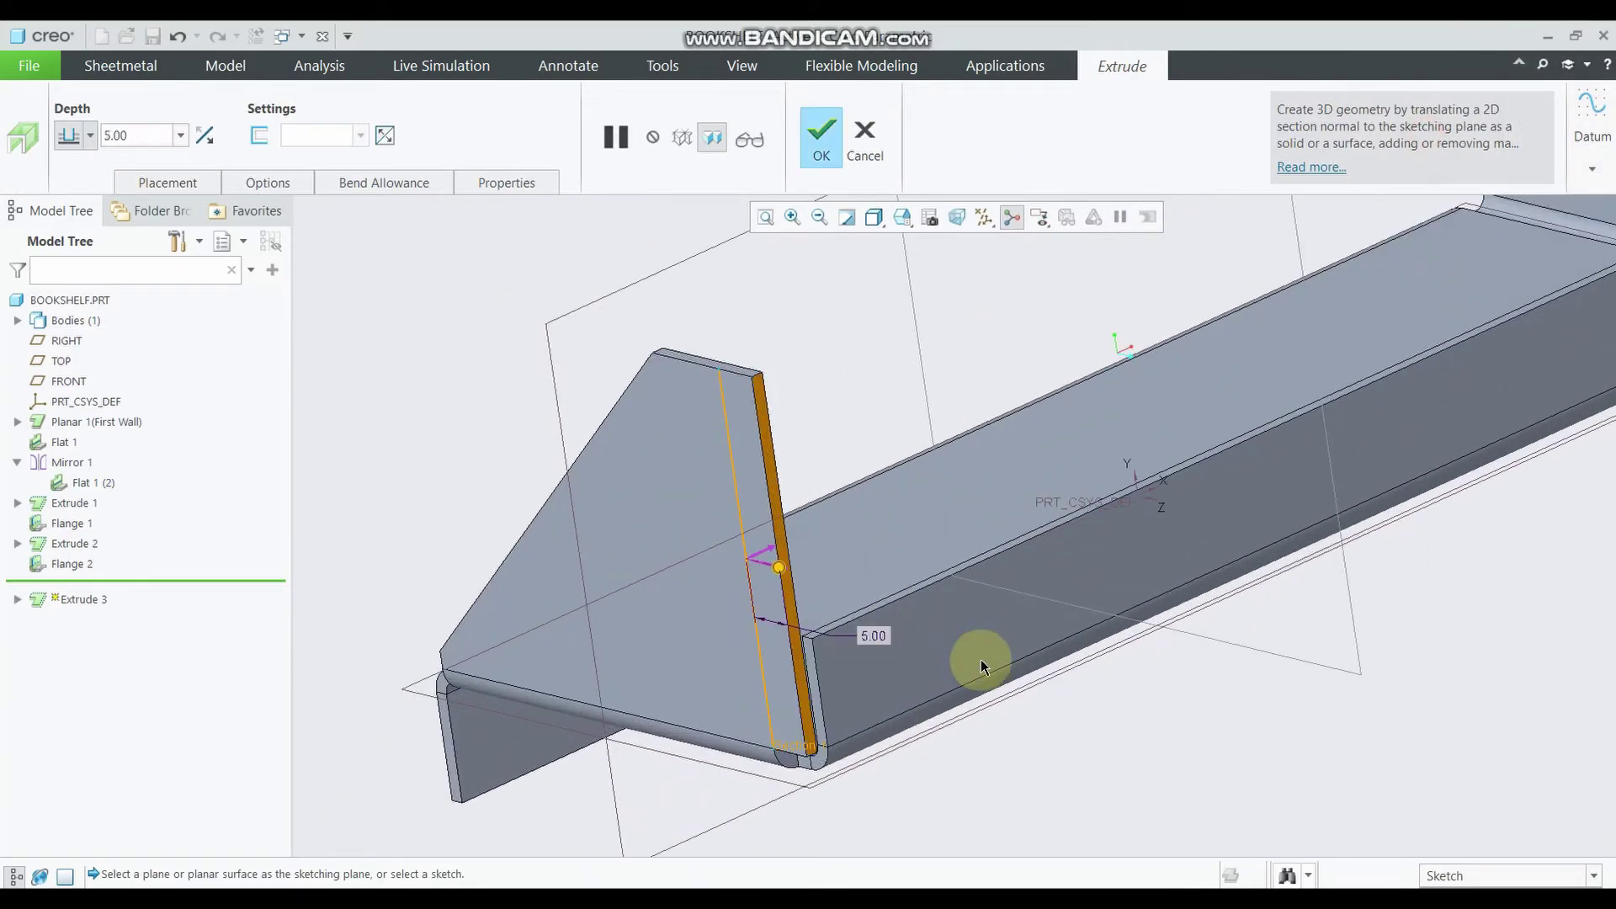
pyautogui.click(822, 138)
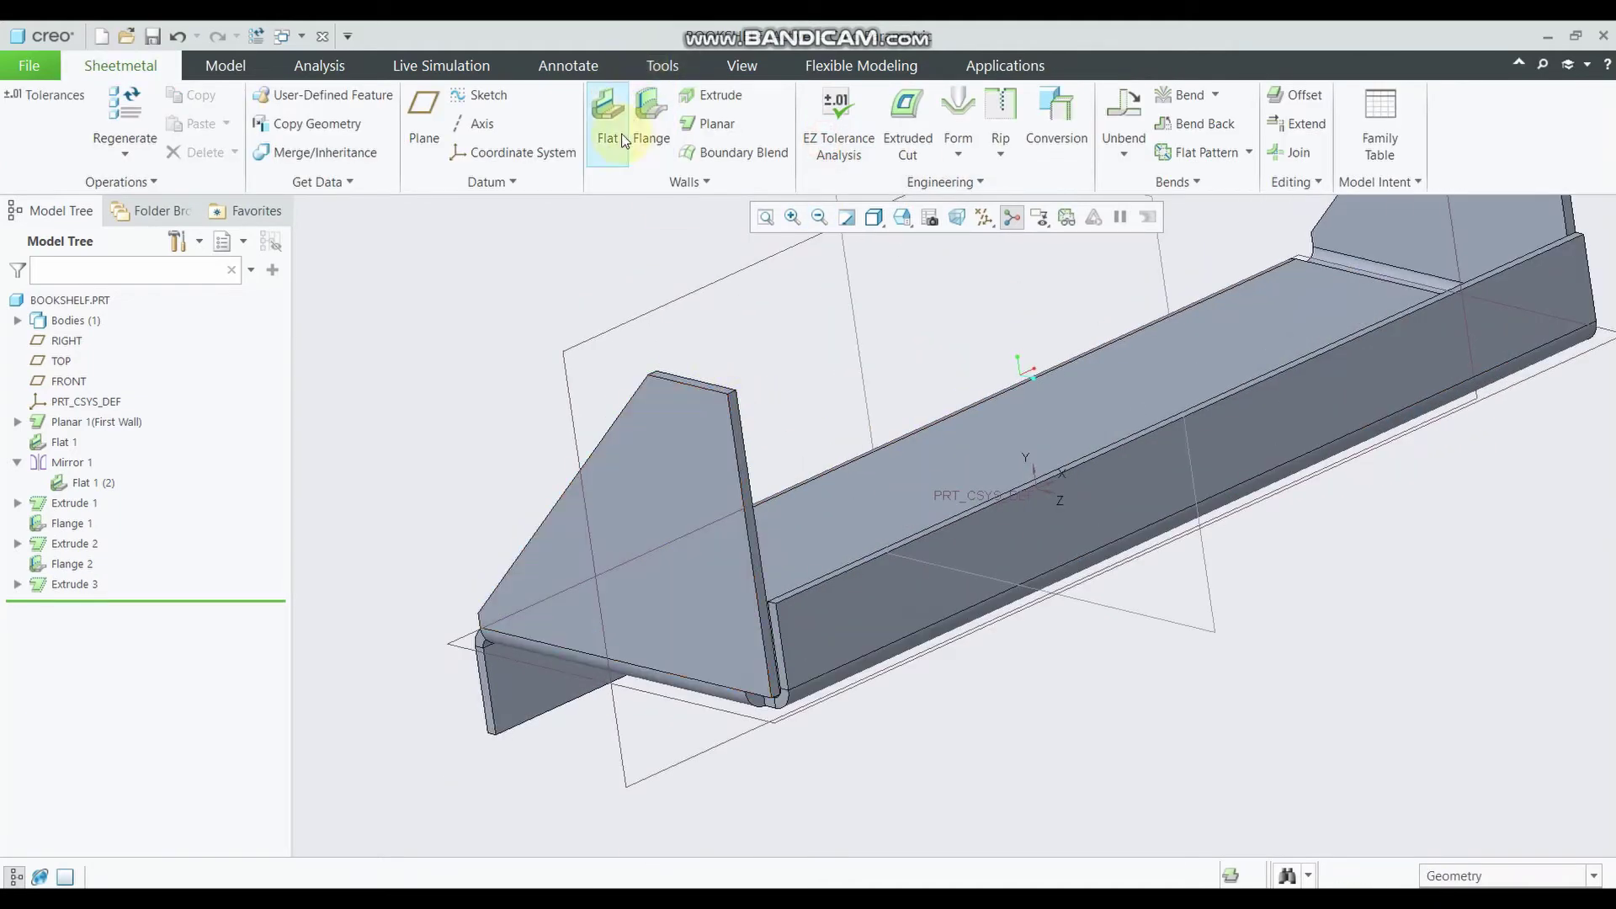
# Start a flat wall on the sloped fin's front edge and drag its offset and size
pyautogui.click(608, 107)
pyautogui.scroll(2, 667, 374)
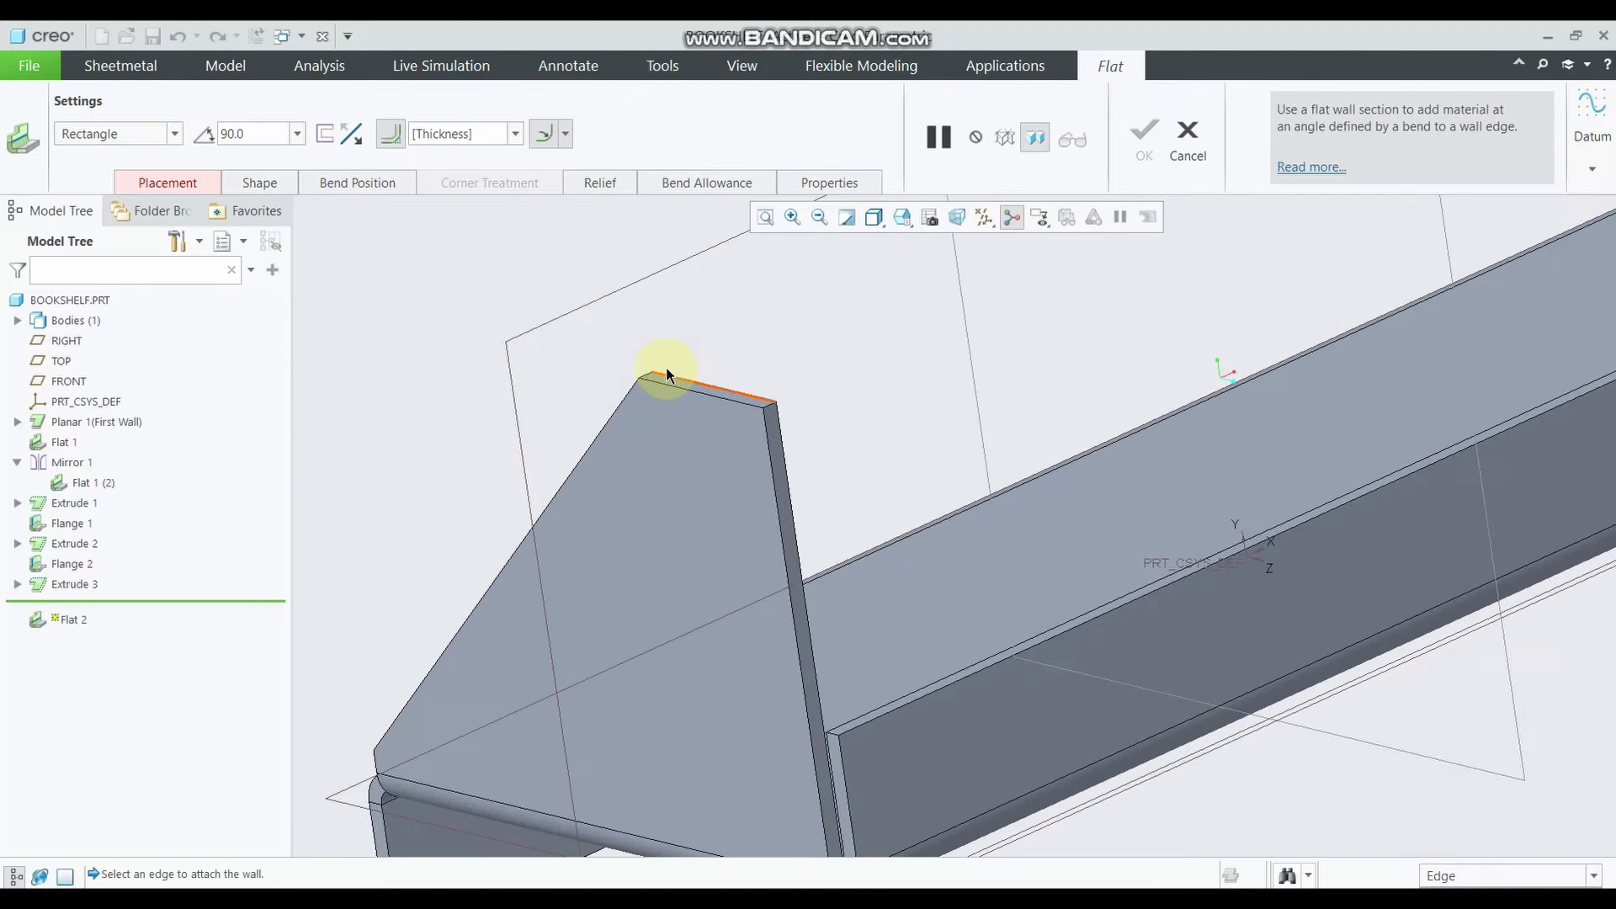
pyautogui.click(772, 463)
pyautogui.scroll(-3, 769, 462)
pyautogui.moveTo(848, 488)
pyautogui.mouseDown(button='middle')
pyautogui.moveTo(860, 505)
pyautogui.moveTo(823, 500)
pyautogui.mouseUp(button='middle')
pyautogui.scroll(3, 783, 539)
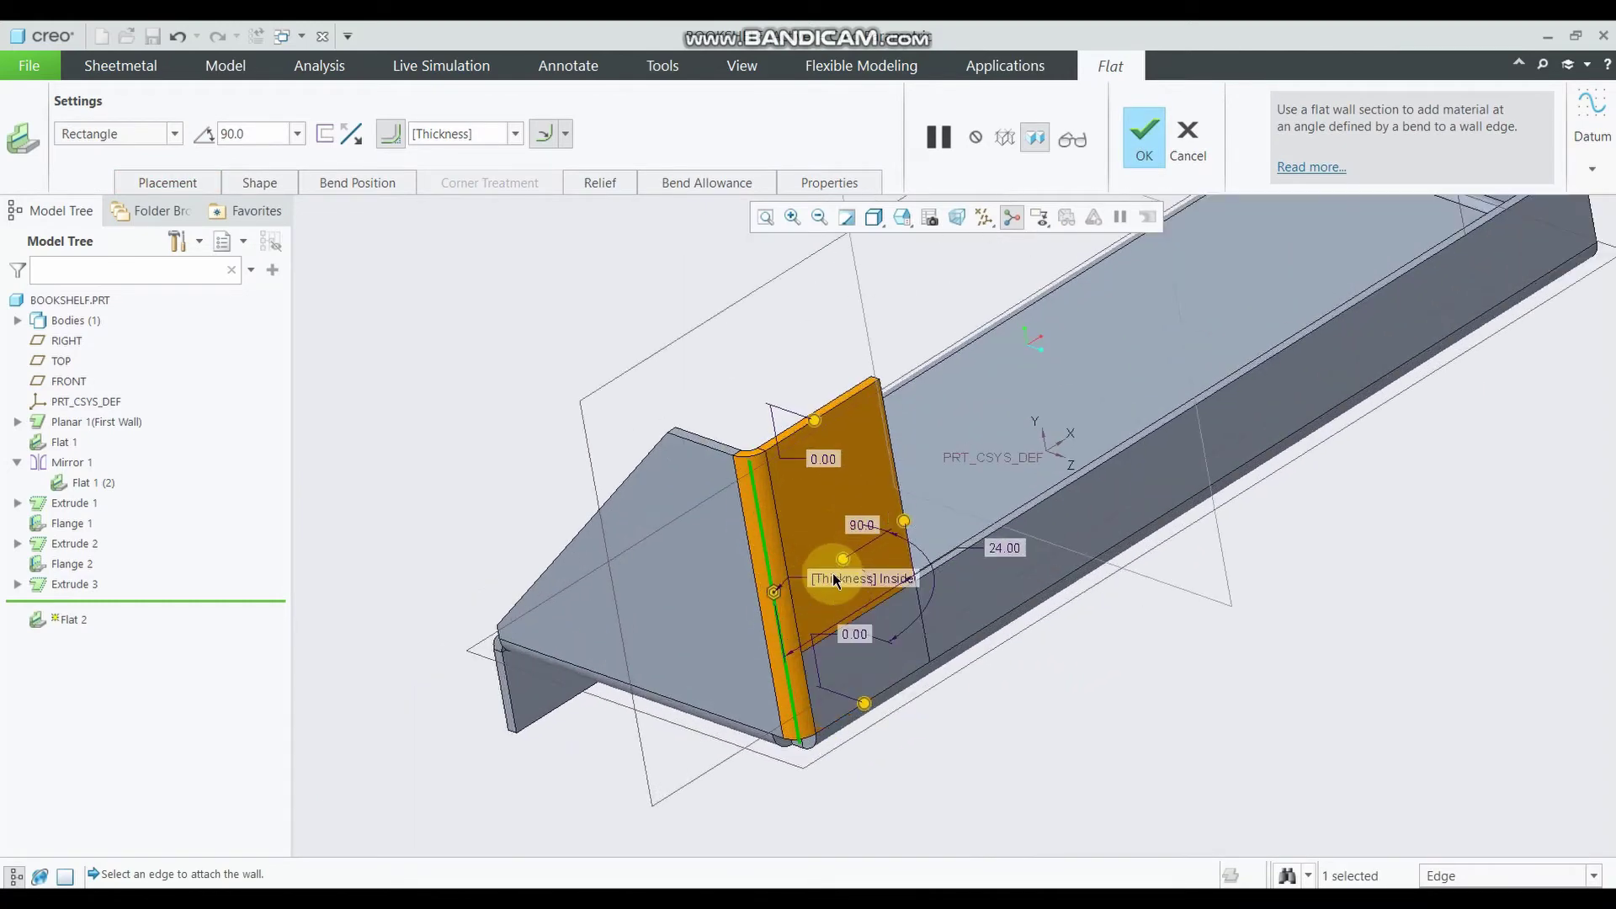
pyautogui.scroll(2, 724, 661)
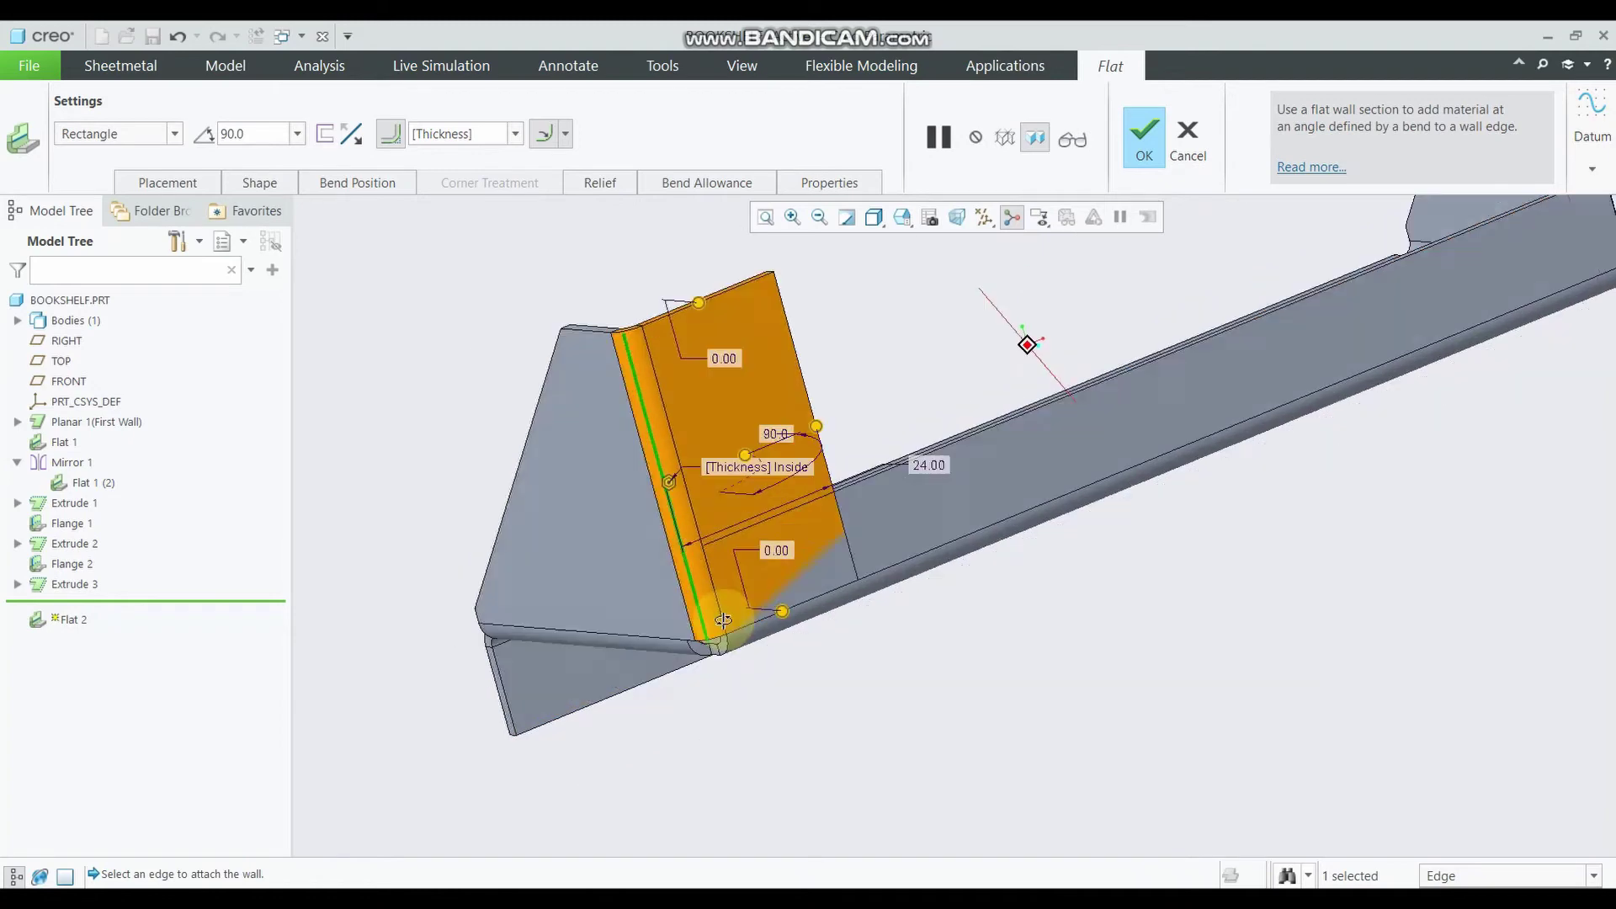
pyautogui.scroll(1, 758, 639)
pyautogui.scroll(2, 808, 615)
pyautogui.moveTo(808, 607); pyautogui.dragTo(765, 400)
pyautogui.scroll(-4, 768, 418)
pyautogui.moveTo(801, 447)
pyautogui.mouseDown(button='middle')
pyautogui.moveTo(782, 447)
pyautogui.moveTo(867, 459)
pyautogui.mouseUp(button='middle')
pyautogui.moveTo(867, 459)
pyautogui.mouseDown()
pyautogui.moveTo(867, 444)
pyautogui.moveTo(875, 470)
pyautogui.mouseUp()
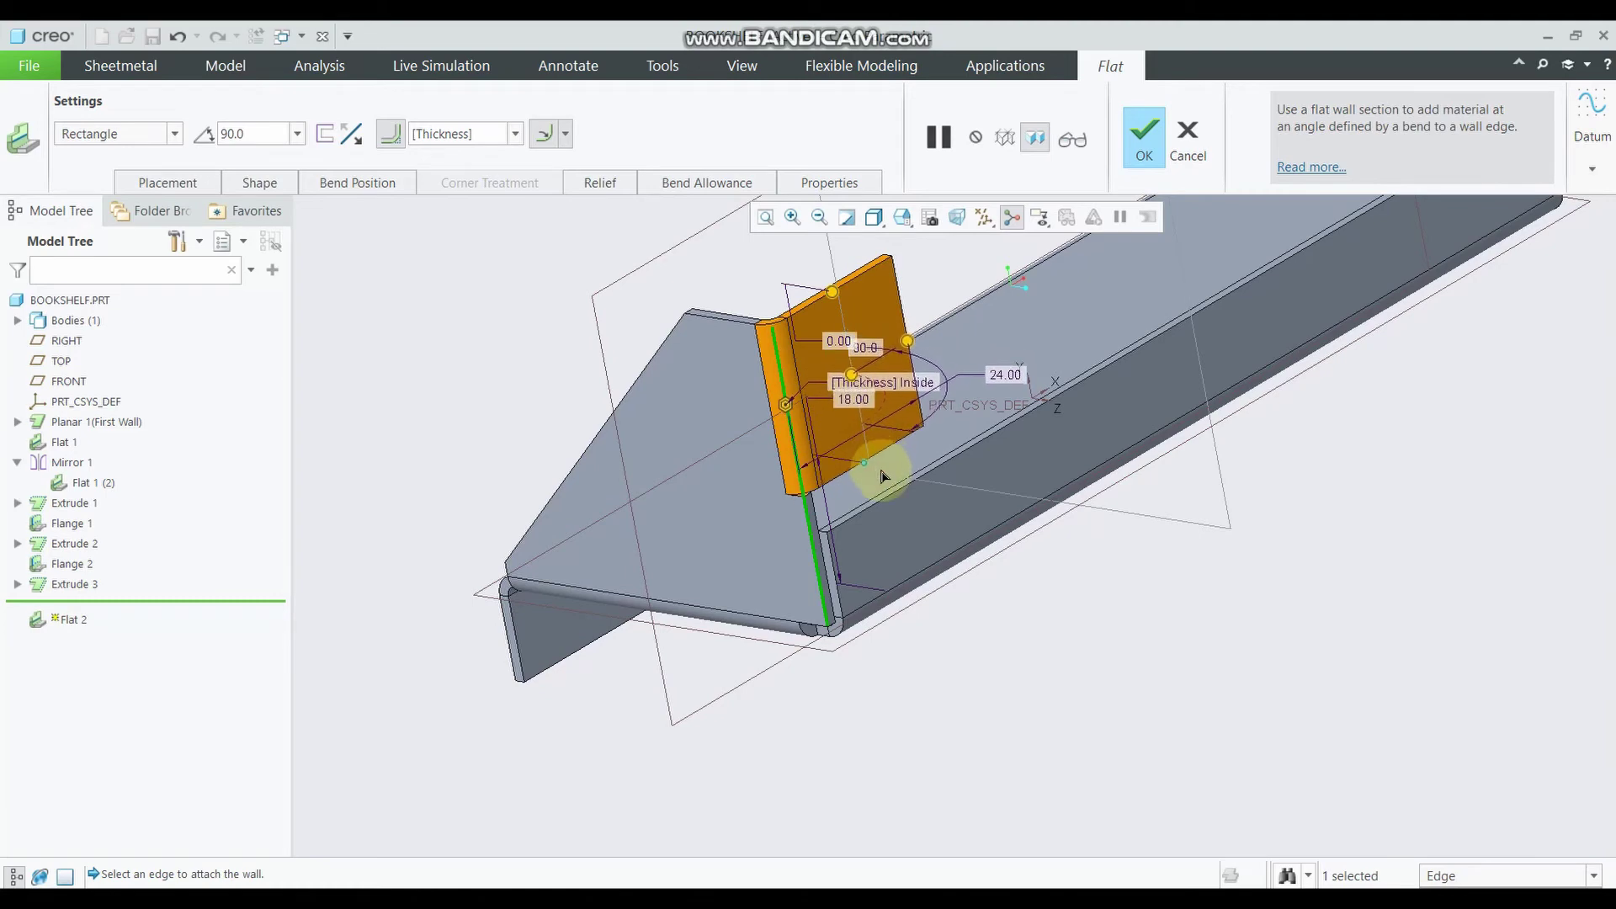
pyautogui.scroll(2, 858, 459)
# Change the wall's 16.90 dimension to 20 and set its offset to 0
pyautogui.doubleClick(860, 430)
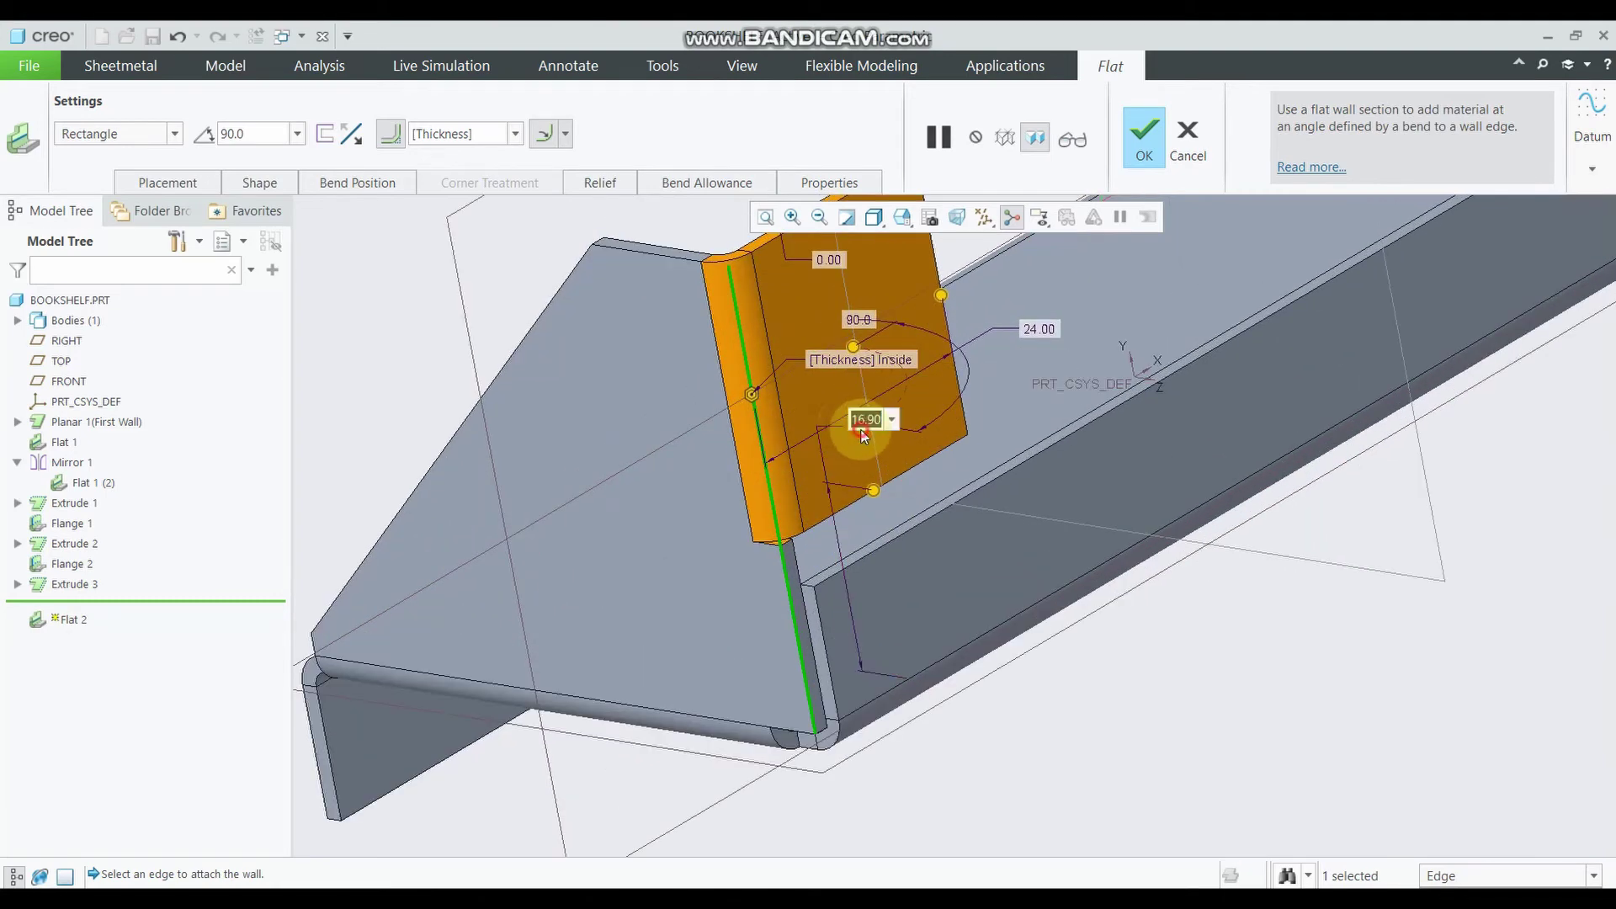
pyautogui.write('20')
pyautogui.press('Return')
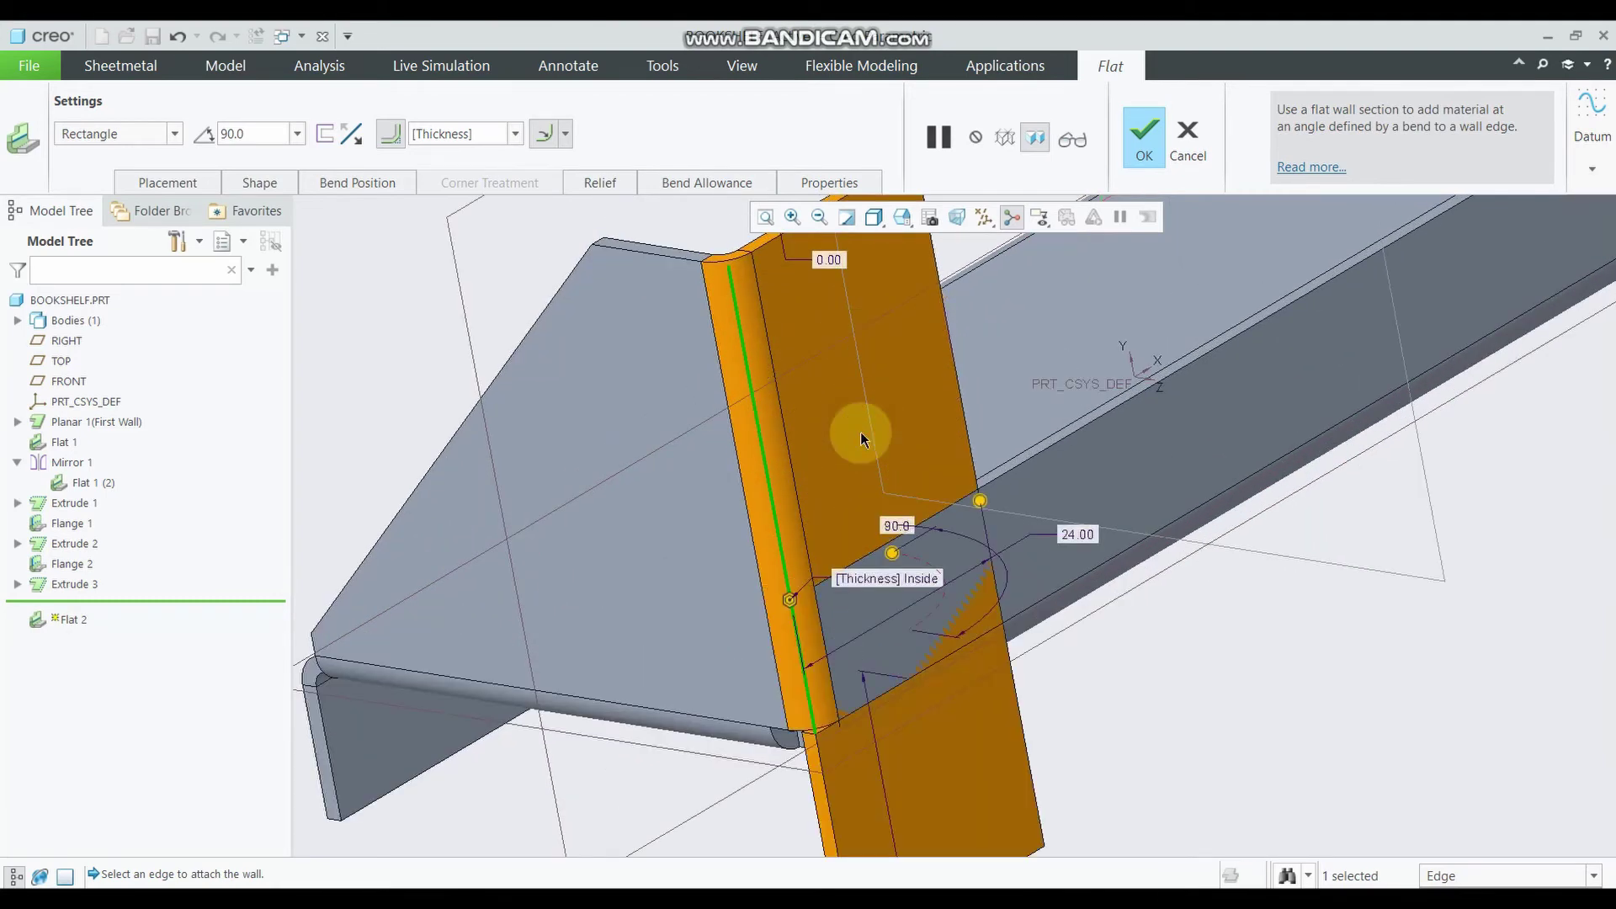
pyautogui.moveTo(860, 432); pyautogui.dragTo(940, 552, button='middle')
pyautogui.scroll(-2, 939, 553)
pyautogui.doubleClick(941, 751)
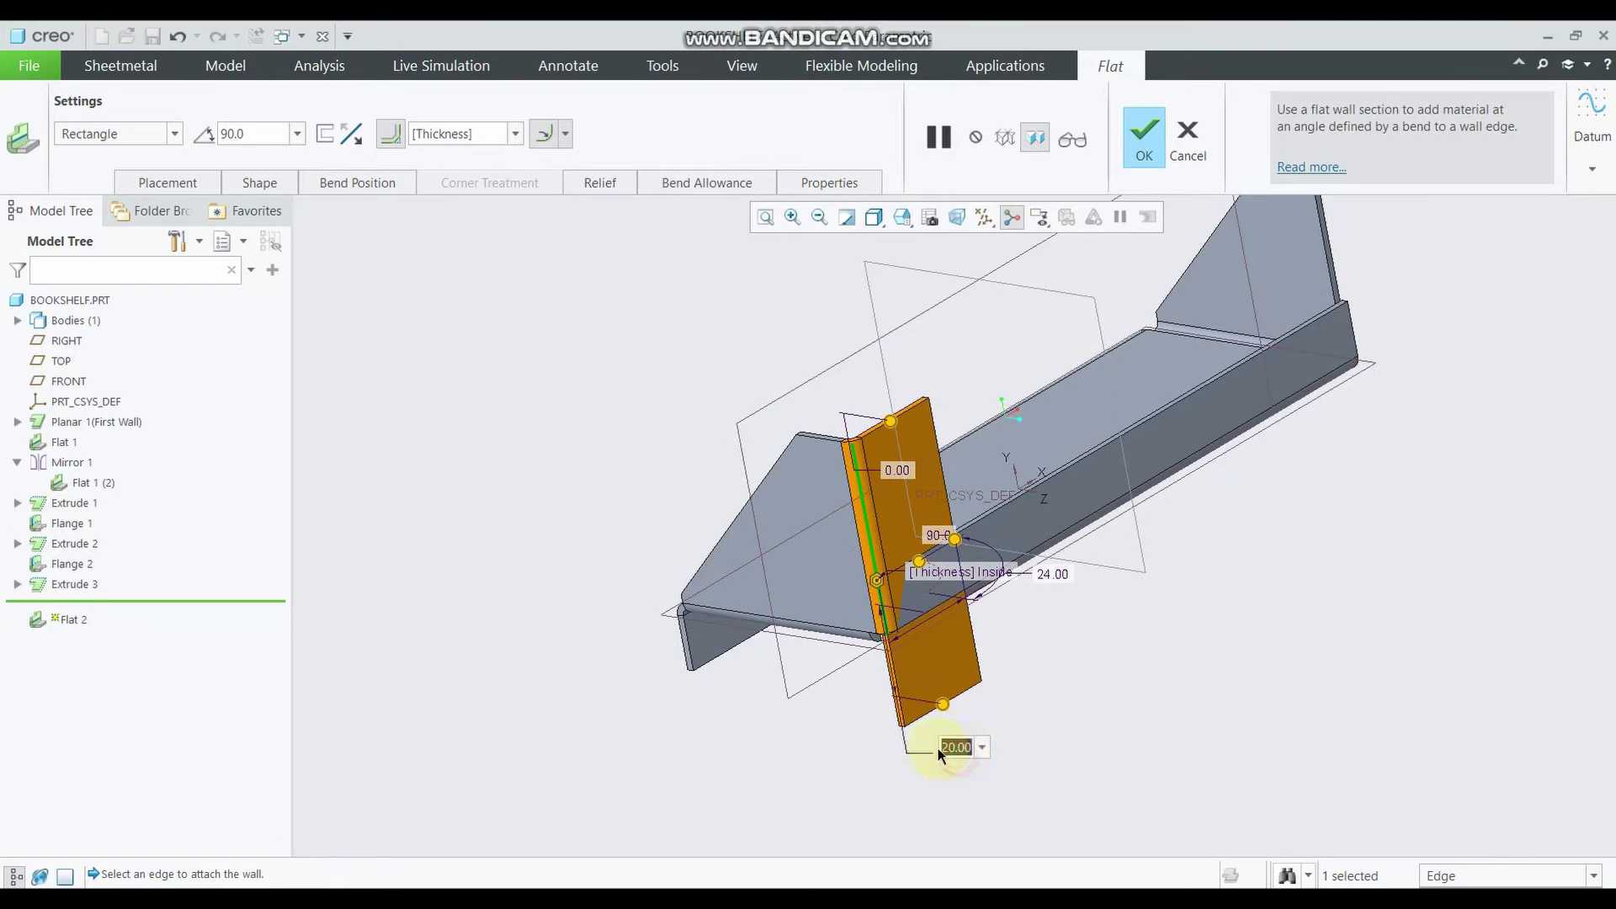
pyautogui.write('0')
pyautogui.press('Return')
pyautogui.scroll(2, 921, 475)
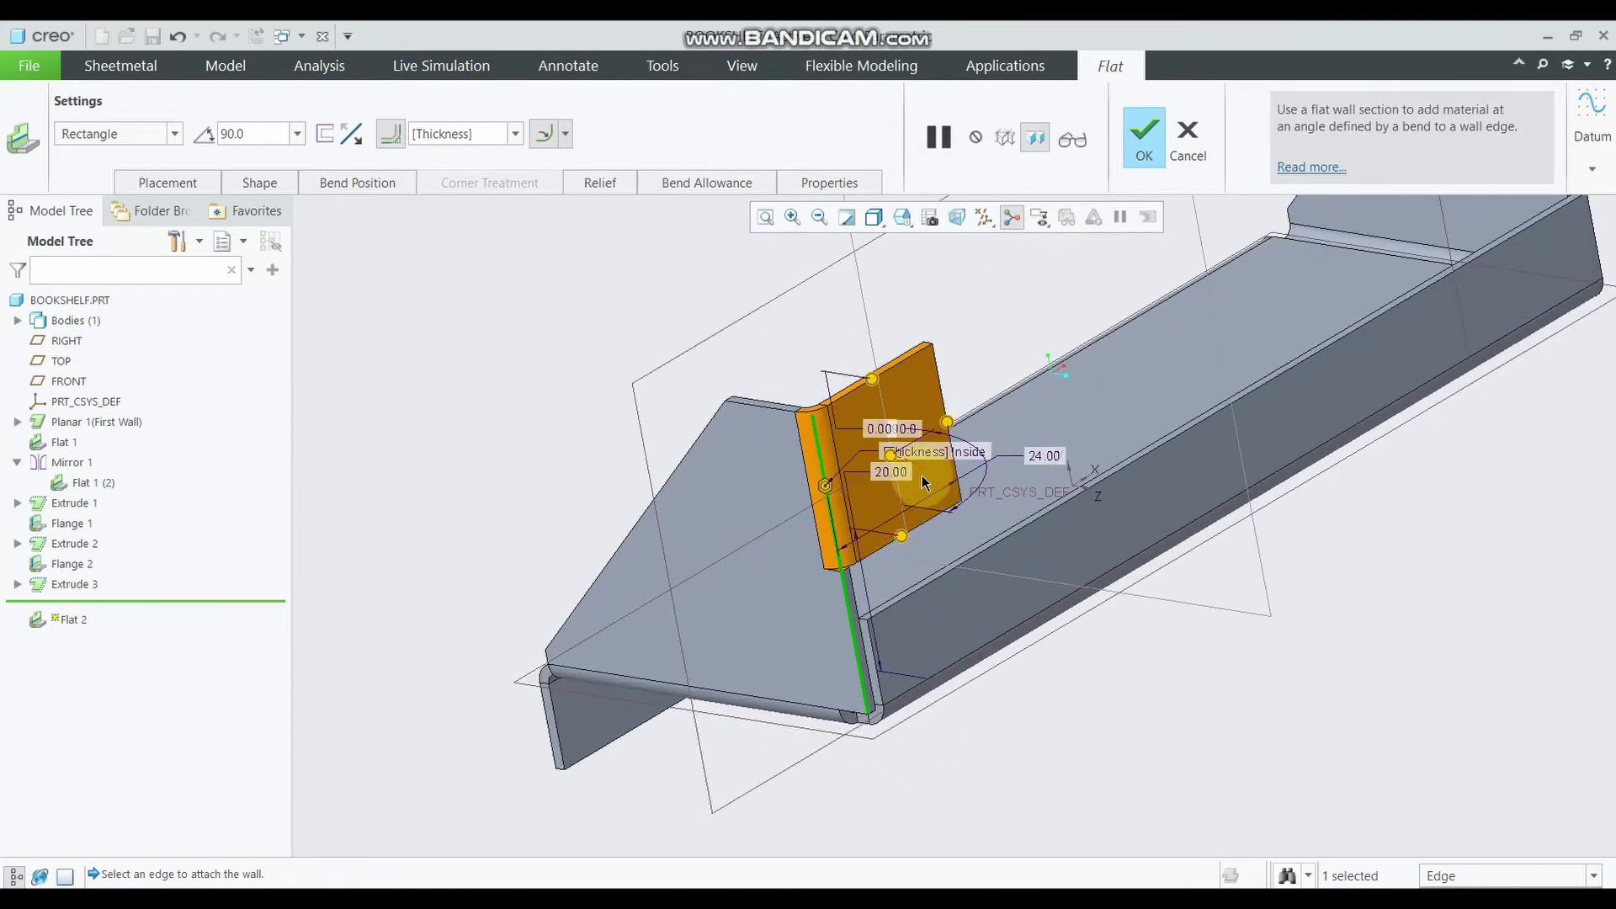
pyautogui.scroll(2, 921, 447)
pyautogui.scroll(2, 917, 444)
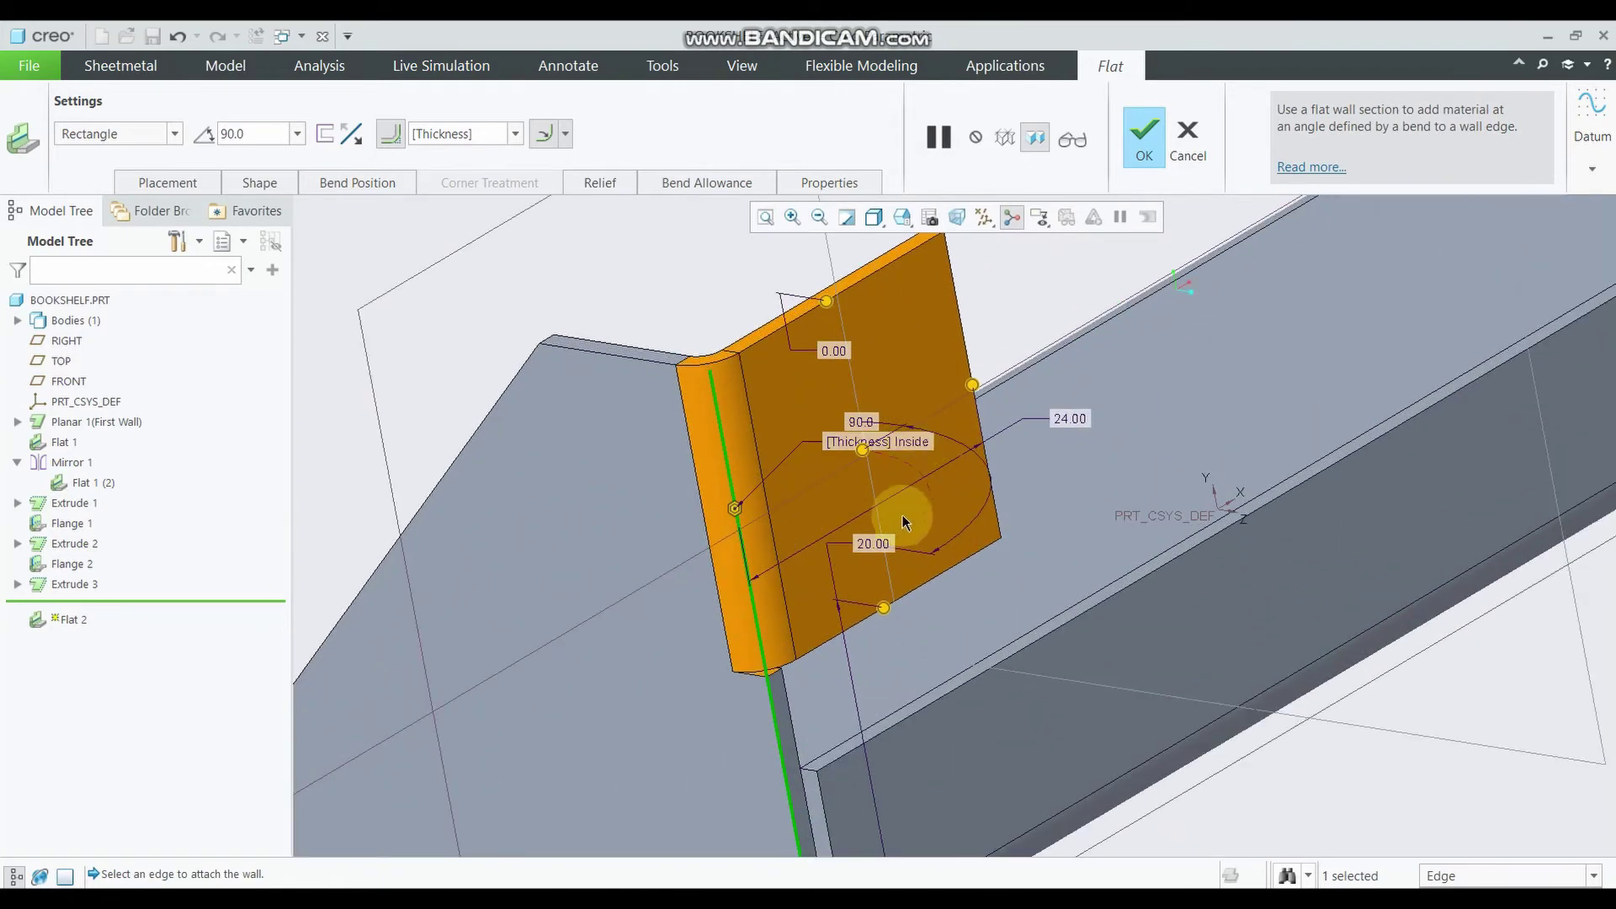
# Change the wall length from 24.00 to 15.00 and view it from above
pyautogui.doubleClick(1080, 425)
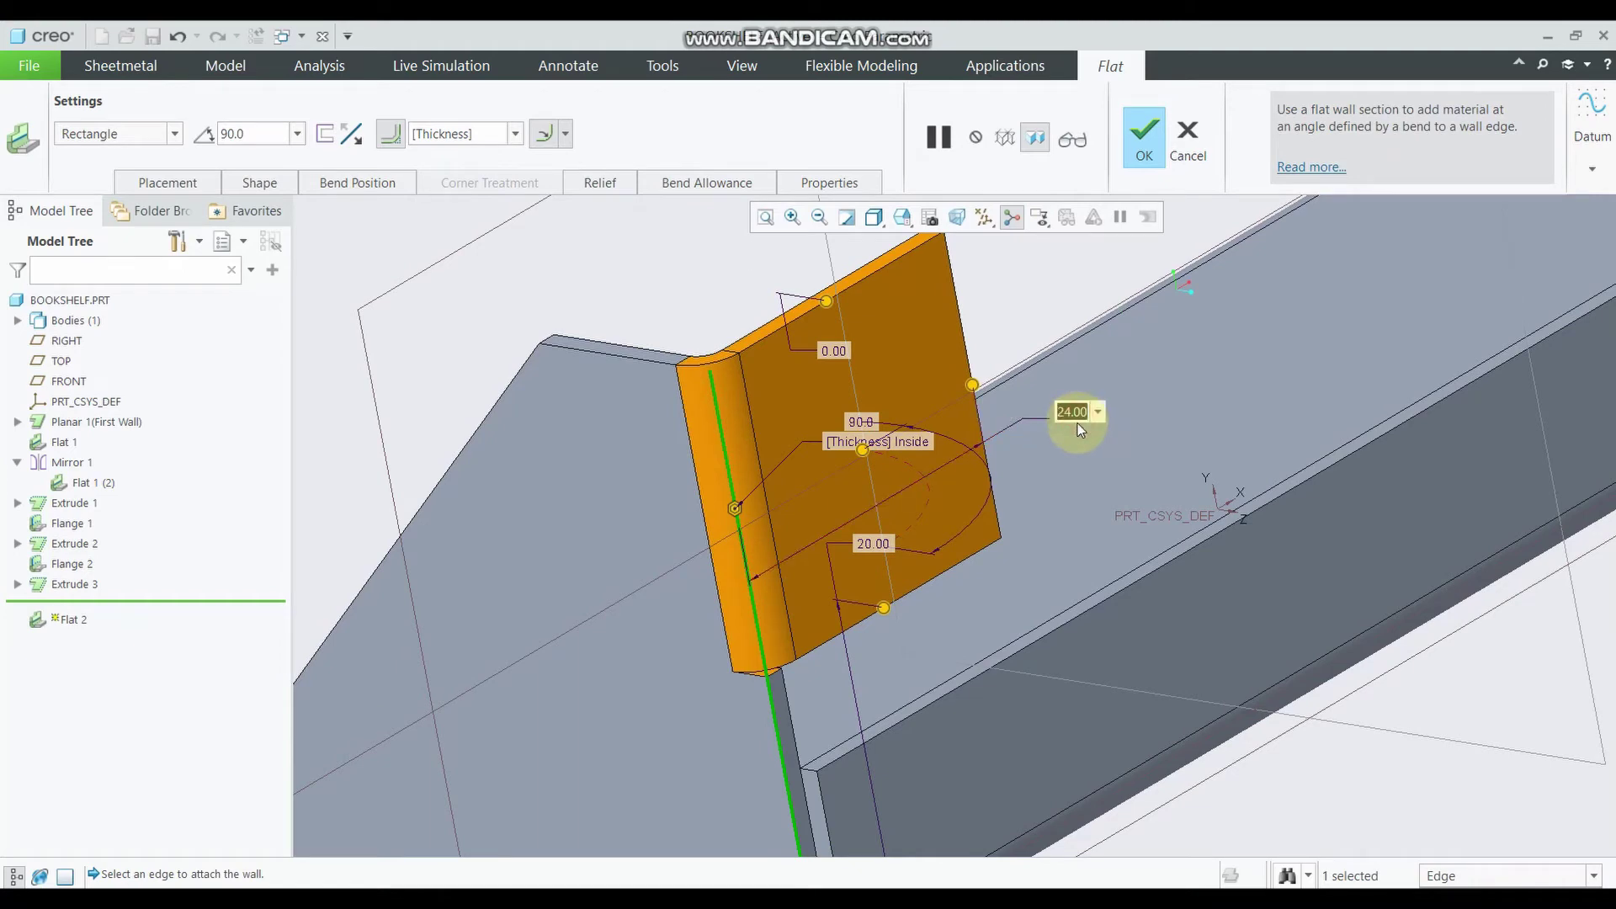
pyautogui.write('15')
pyautogui.press('Return')
pyautogui.scroll(-3, 686, 613)
pyautogui.scroll(-2, 745, 566)
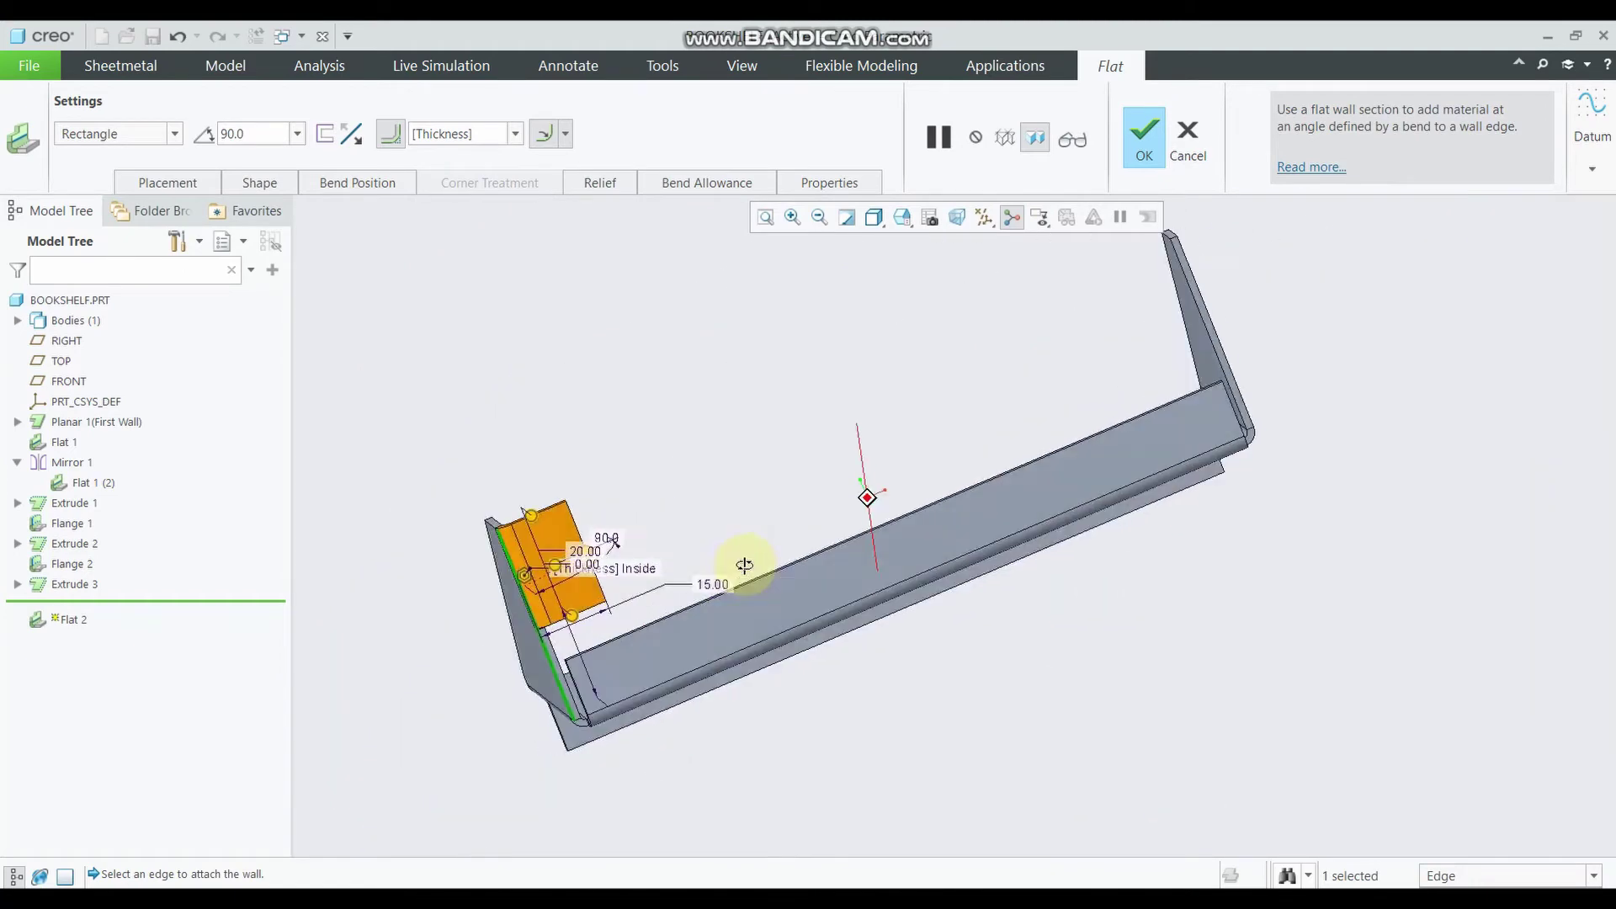
pyautogui.moveTo(745, 565); pyautogui.dragTo(884, 522, button='middle')
pyautogui.scroll(5, 895, 678)
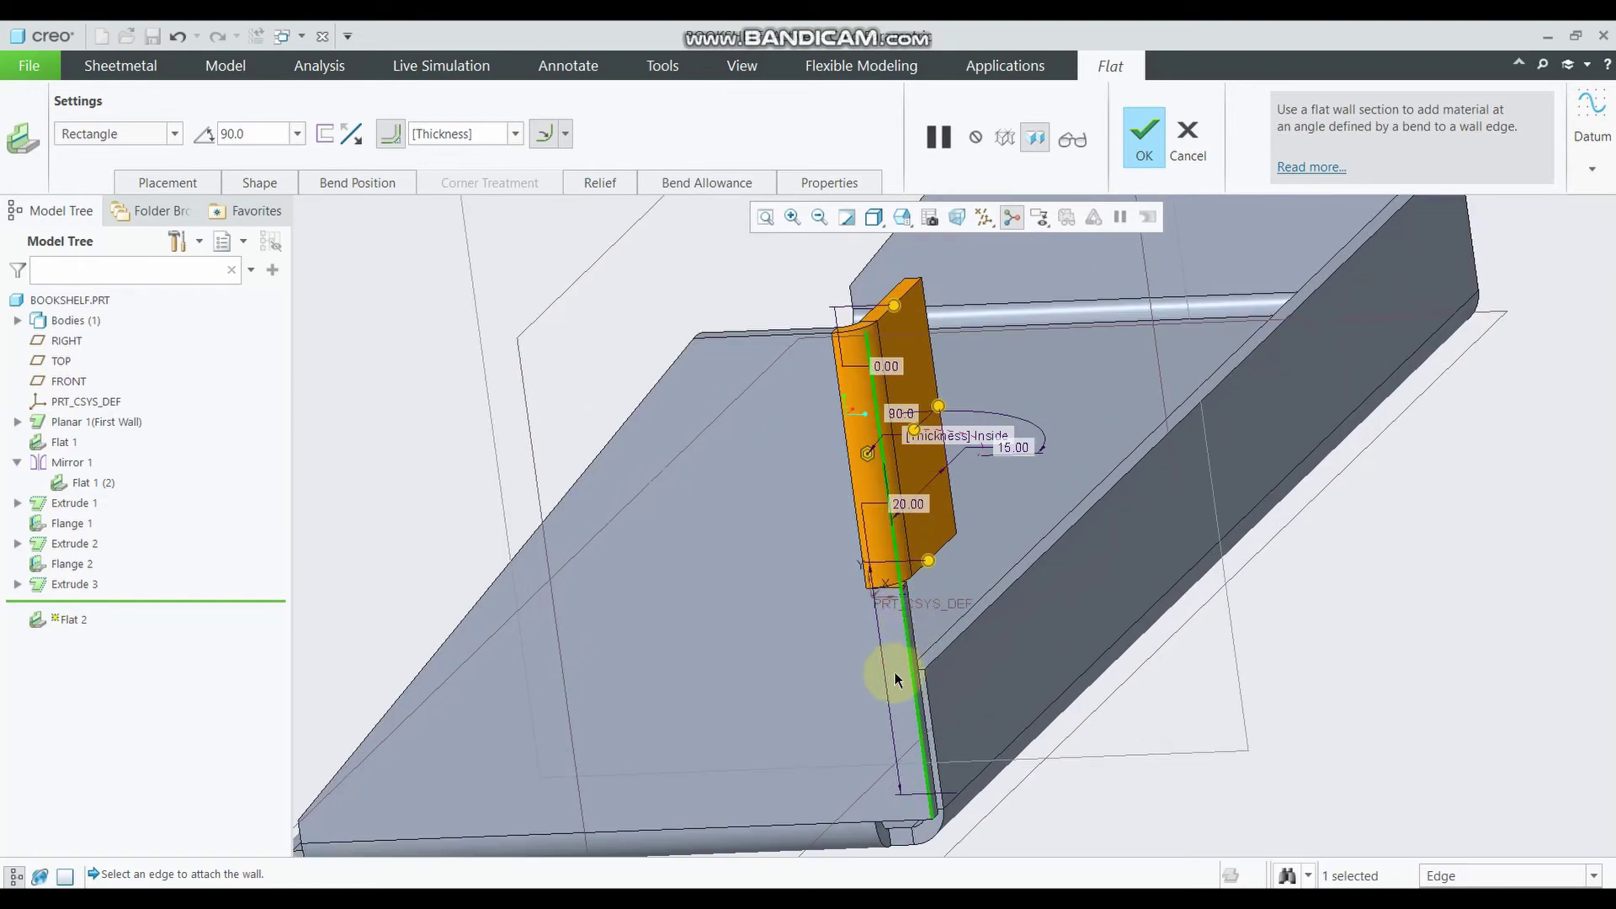
pyautogui.scroll(-3, 895, 678)
pyautogui.moveTo(920, 732)
pyautogui.mouseDown(button='middle')
pyautogui.moveTo(931, 721)
pyautogui.moveTo(744, 407)
pyautogui.mouseUp(button='middle')
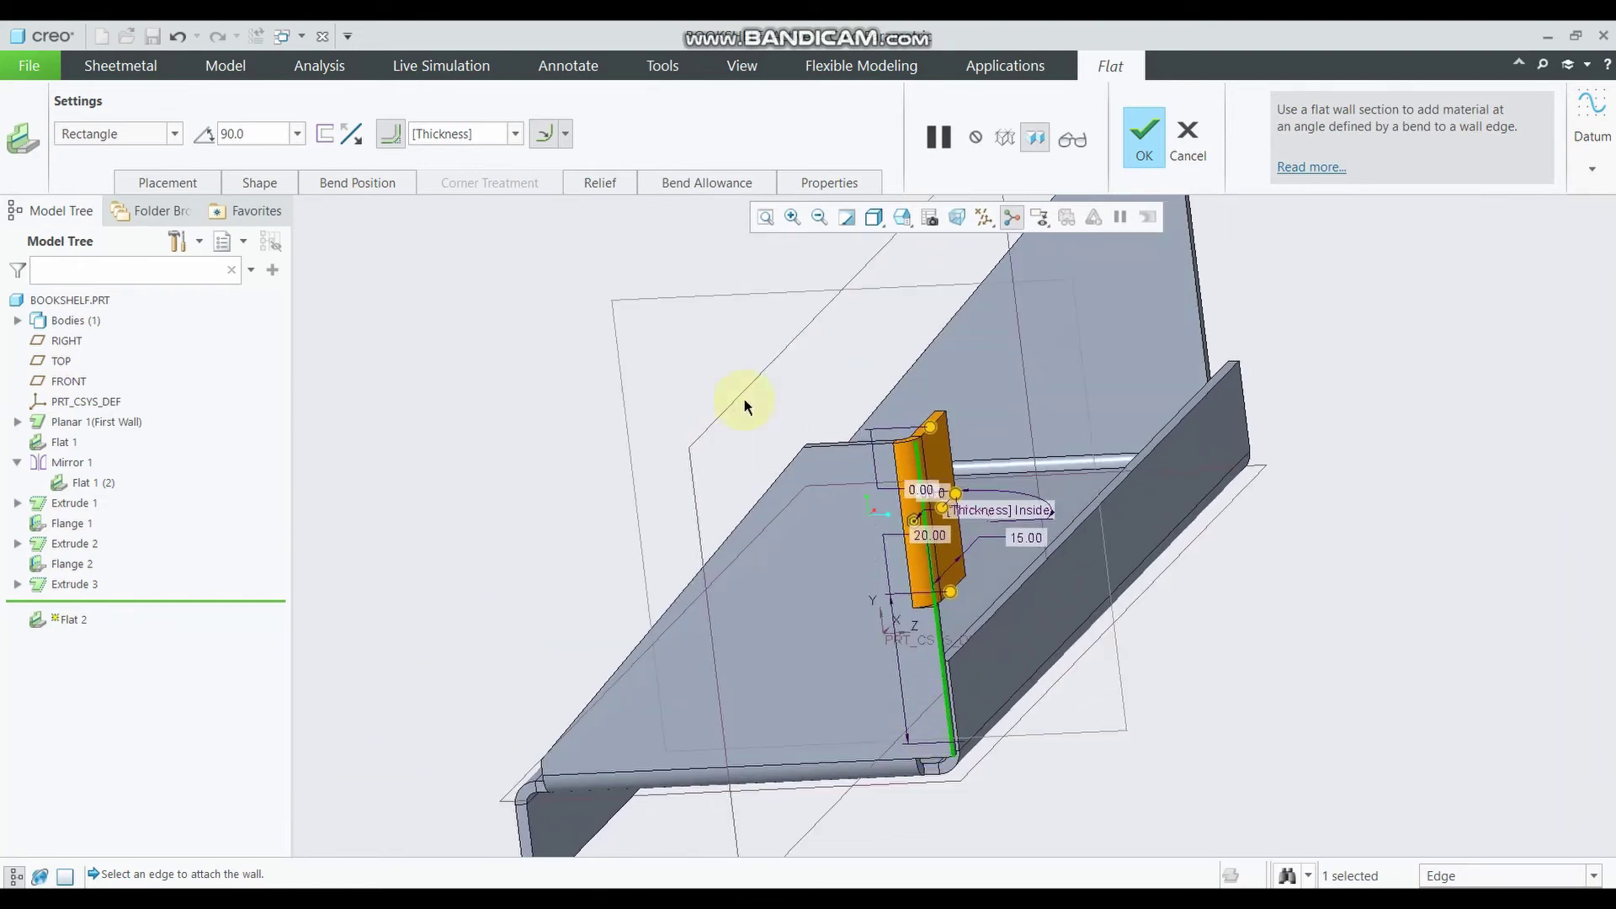
# Set the flat tab's bend relief to Rectangular with a 20.00 relief size
pyautogui.click(617, 190)
pyautogui.click(724, 338)
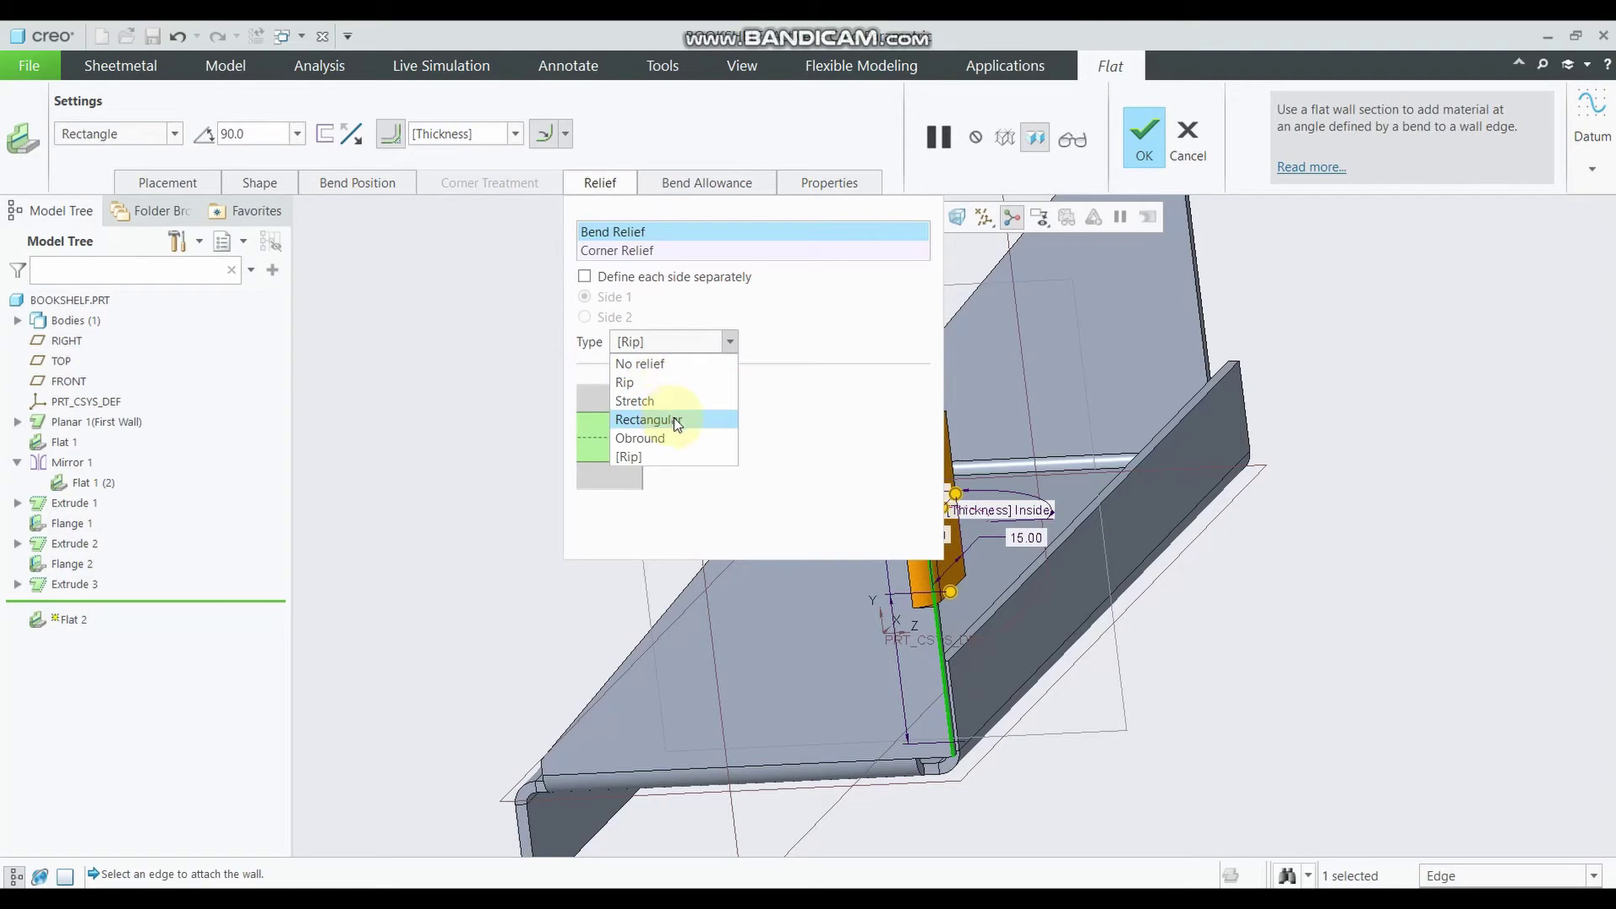
pyautogui.click(676, 419)
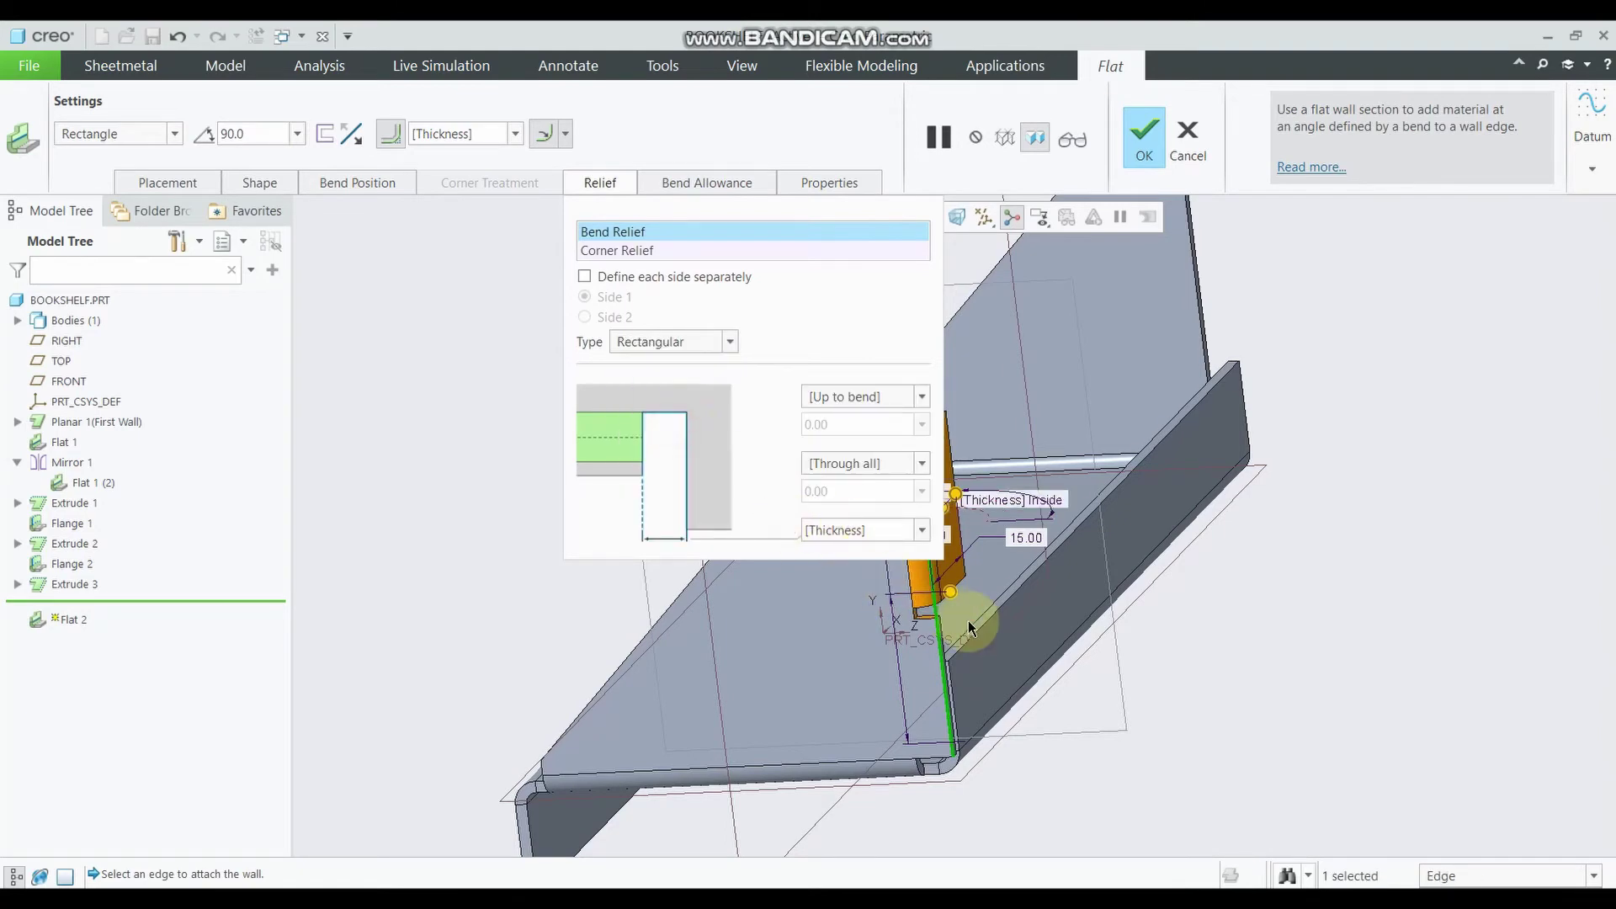
pyautogui.scroll(-2, 926, 607)
pyautogui.scroll(-2, 882, 591)
pyautogui.scroll(-2, 882, 591)
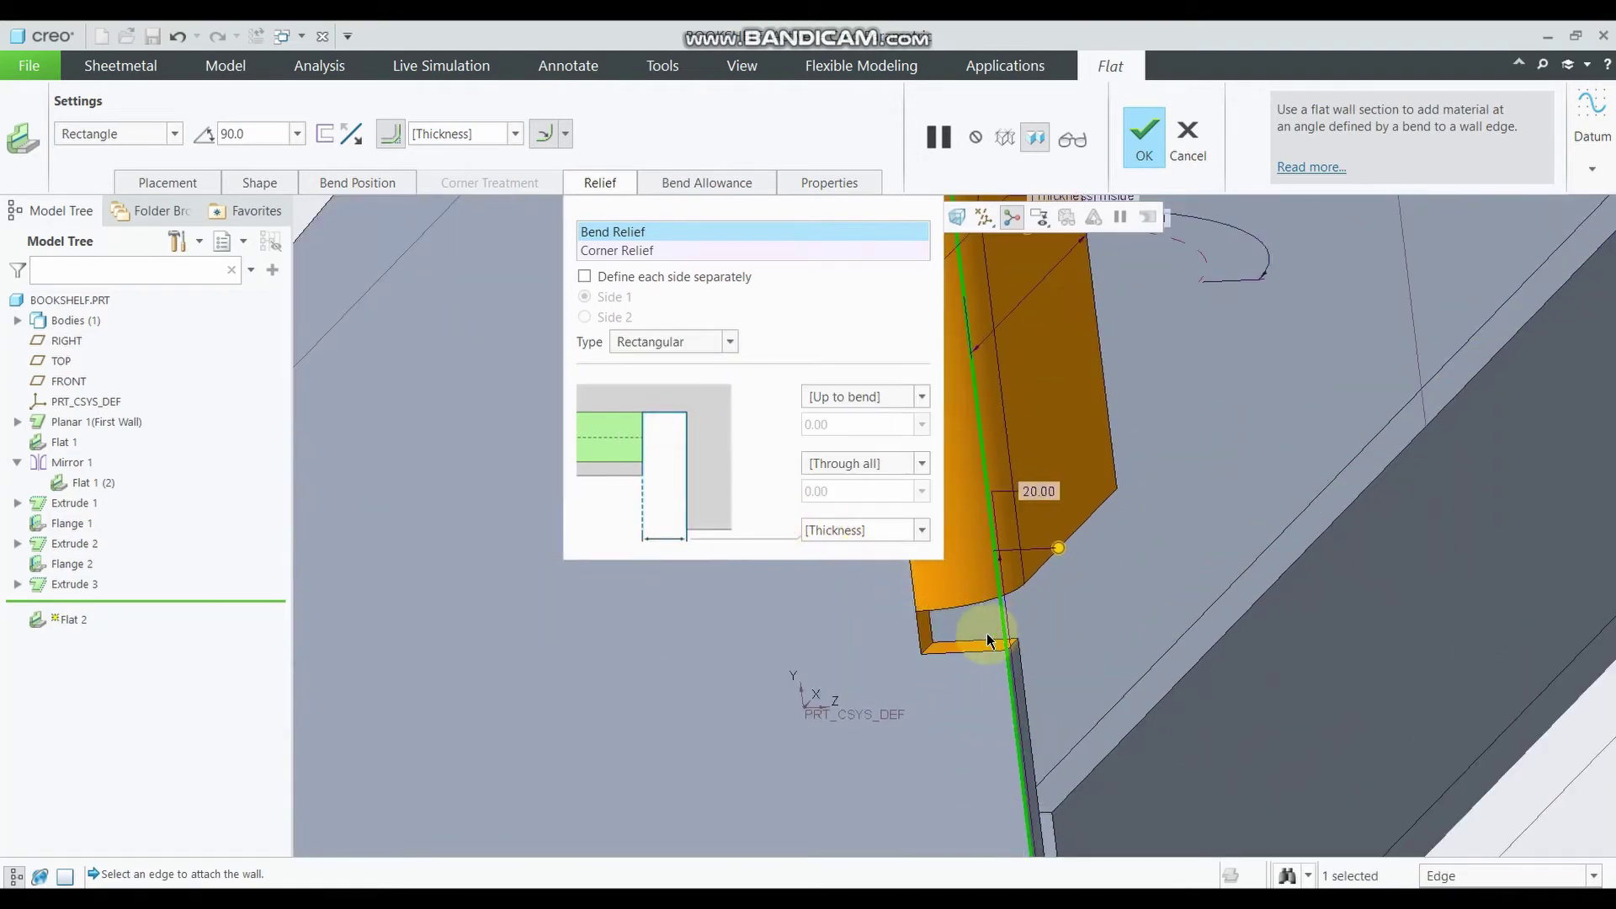
pyautogui.scroll(3, 854, 674)
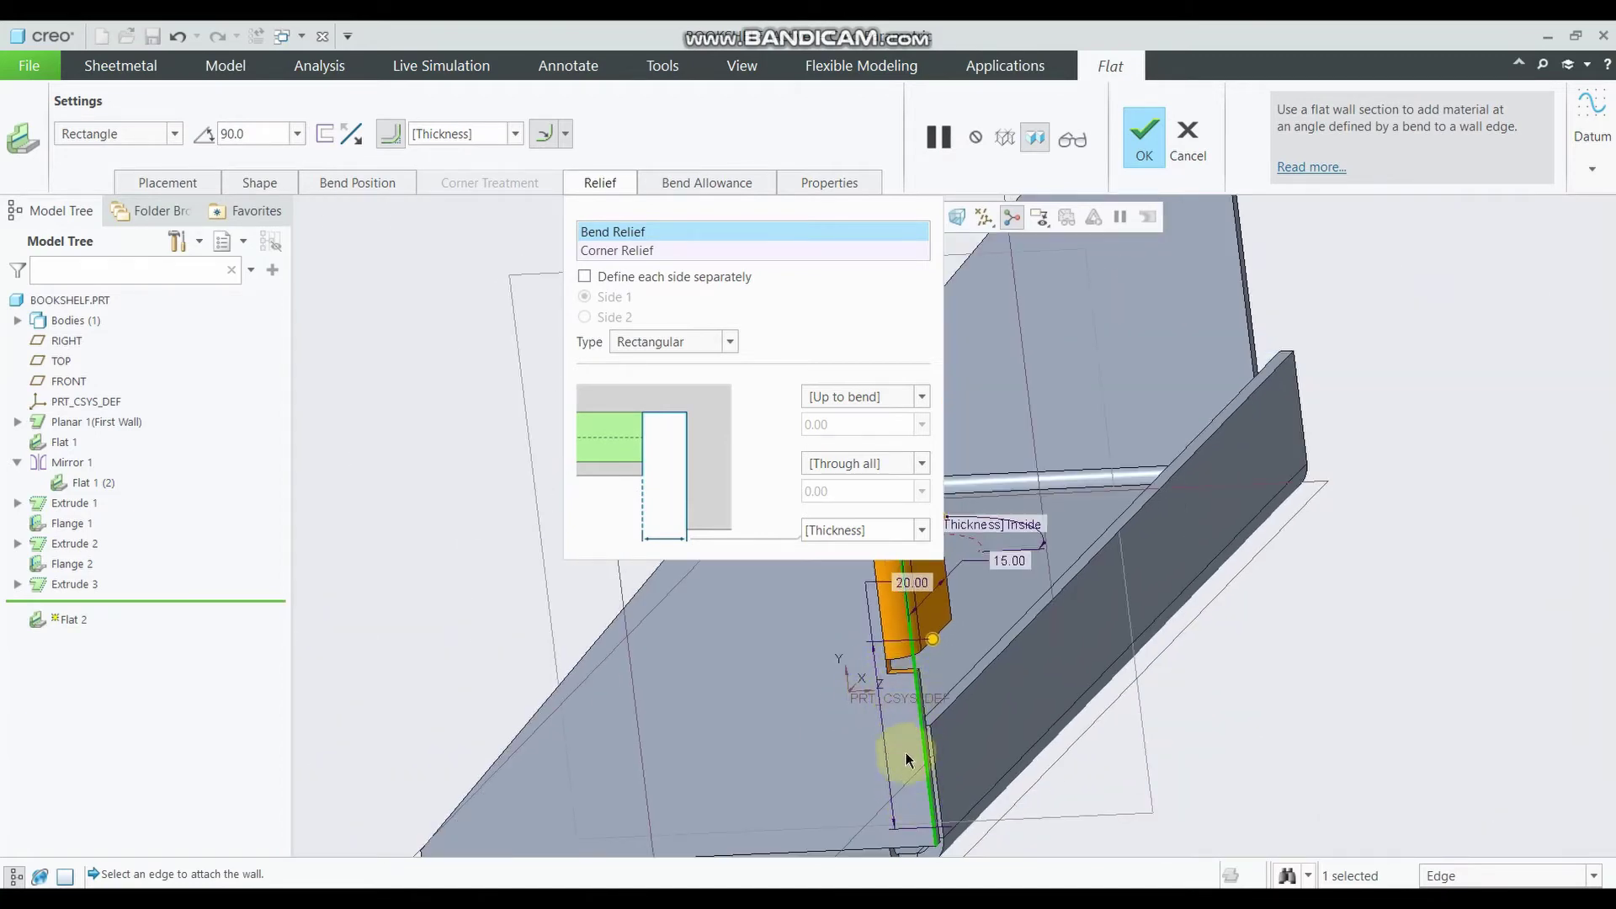
pyautogui.click(928, 773)
pyautogui.click(924, 532)
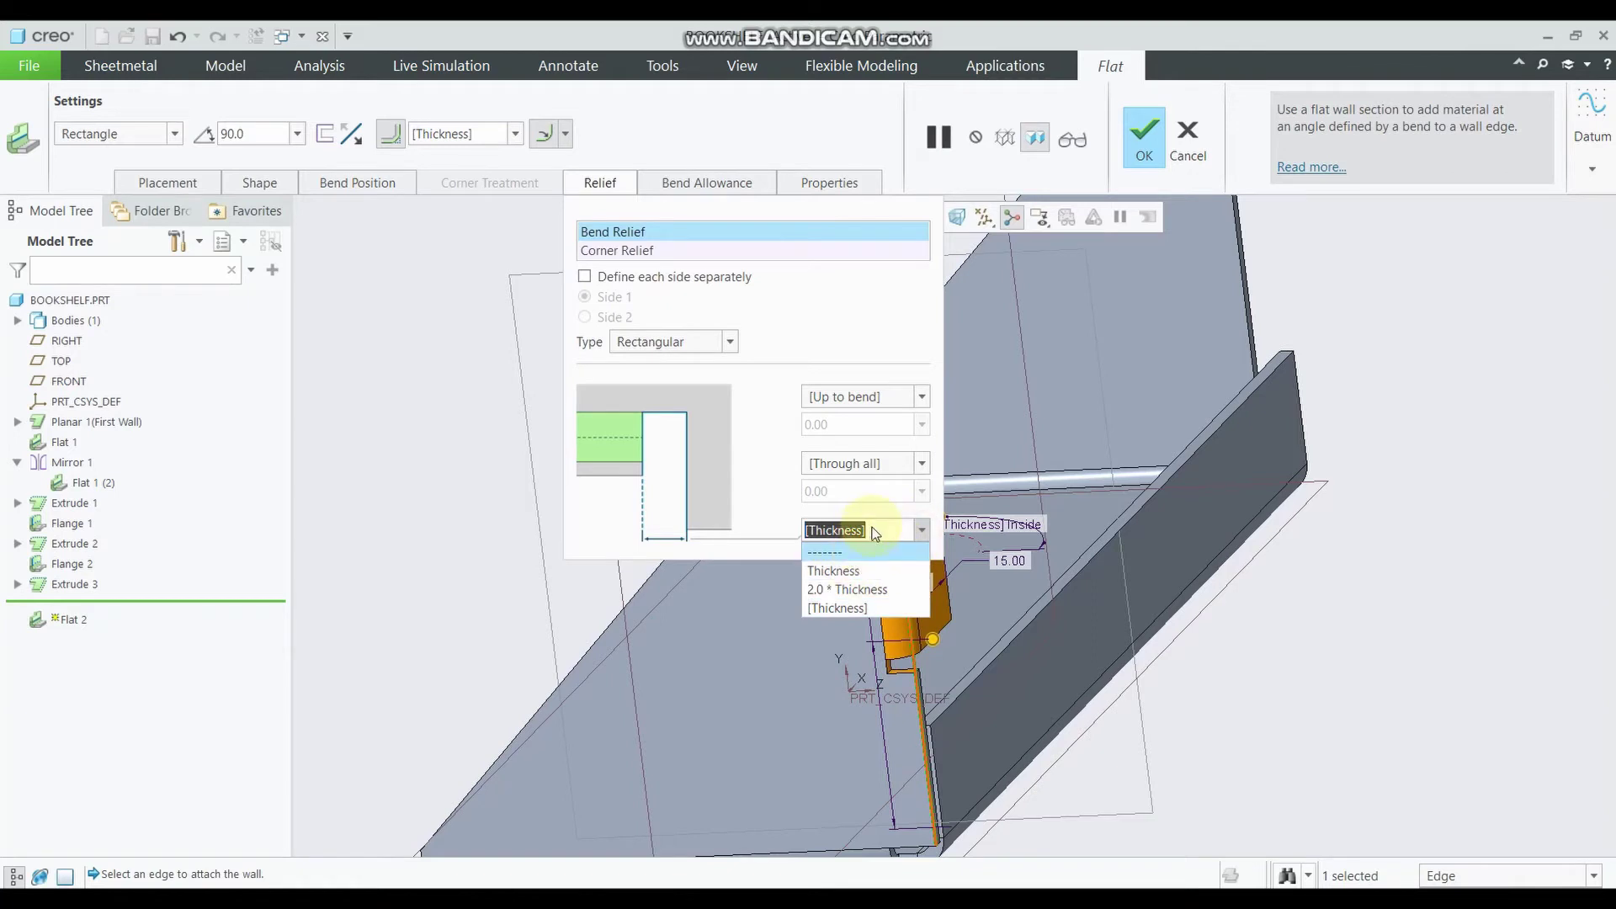
pyautogui.write('20')
pyautogui.press('Return')
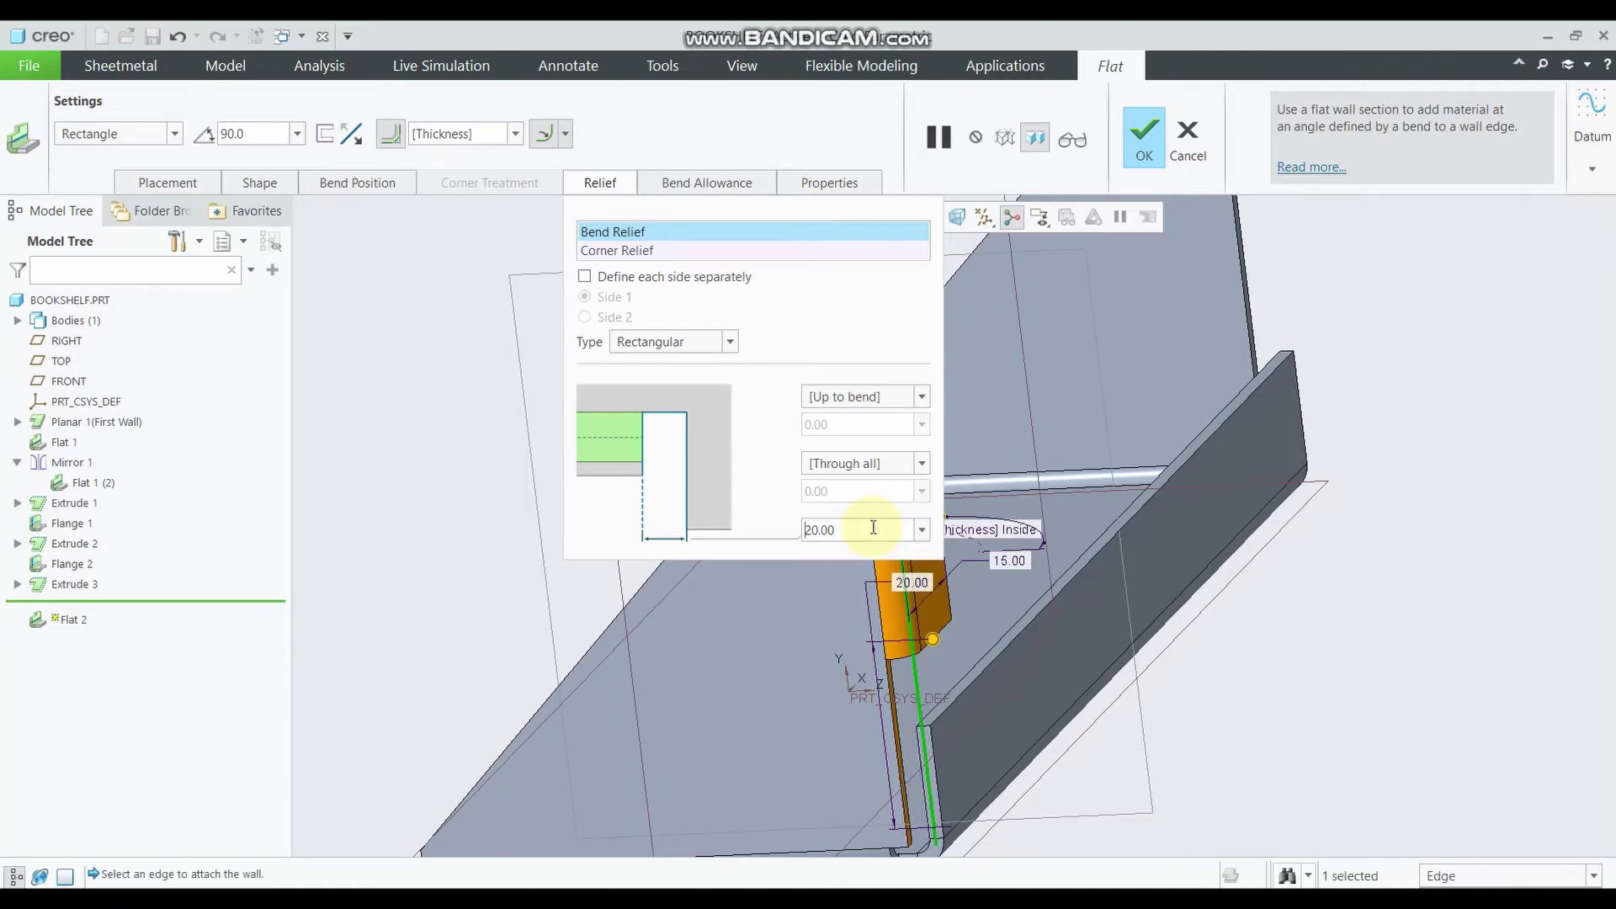
pyautogui.moveTo(836, 769)
pyautogui.mouseDown(button='middle')
pyautogui.moveTo(904, 725)
pyautogui.moveTo(921, 662)
pyautogui.moveTo(744, 675)
pyautogui.mouseUp(button='middle')
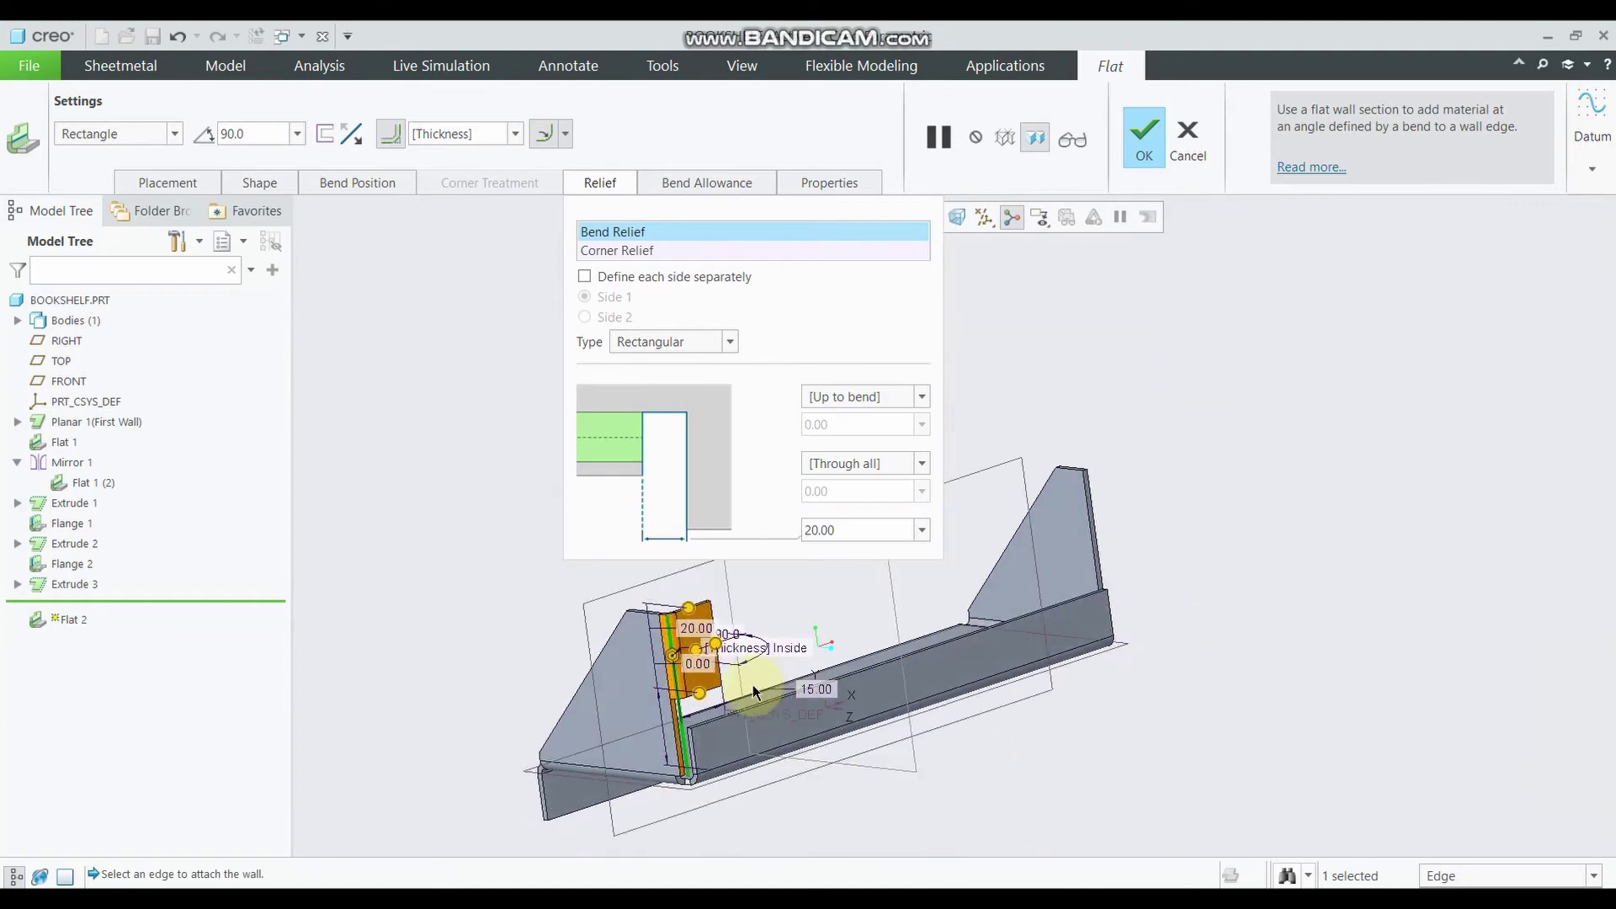
pyautogui.moveTo(744, 675)
pyautogui.mouseDown(button='middle')
pyautogui.moveTo(774, 655)
pyautogui.moveTo(742, 665)
pyautogui.moveTo(951, 675)
pyautogui.moveTo(917, 695)
pyautogui.moveTo(812, 671)
pyautogui.mouseUp(button='middle')
# Finish the flat wall and select the sloped side panel's face
pyautogui.click(1140, 135)
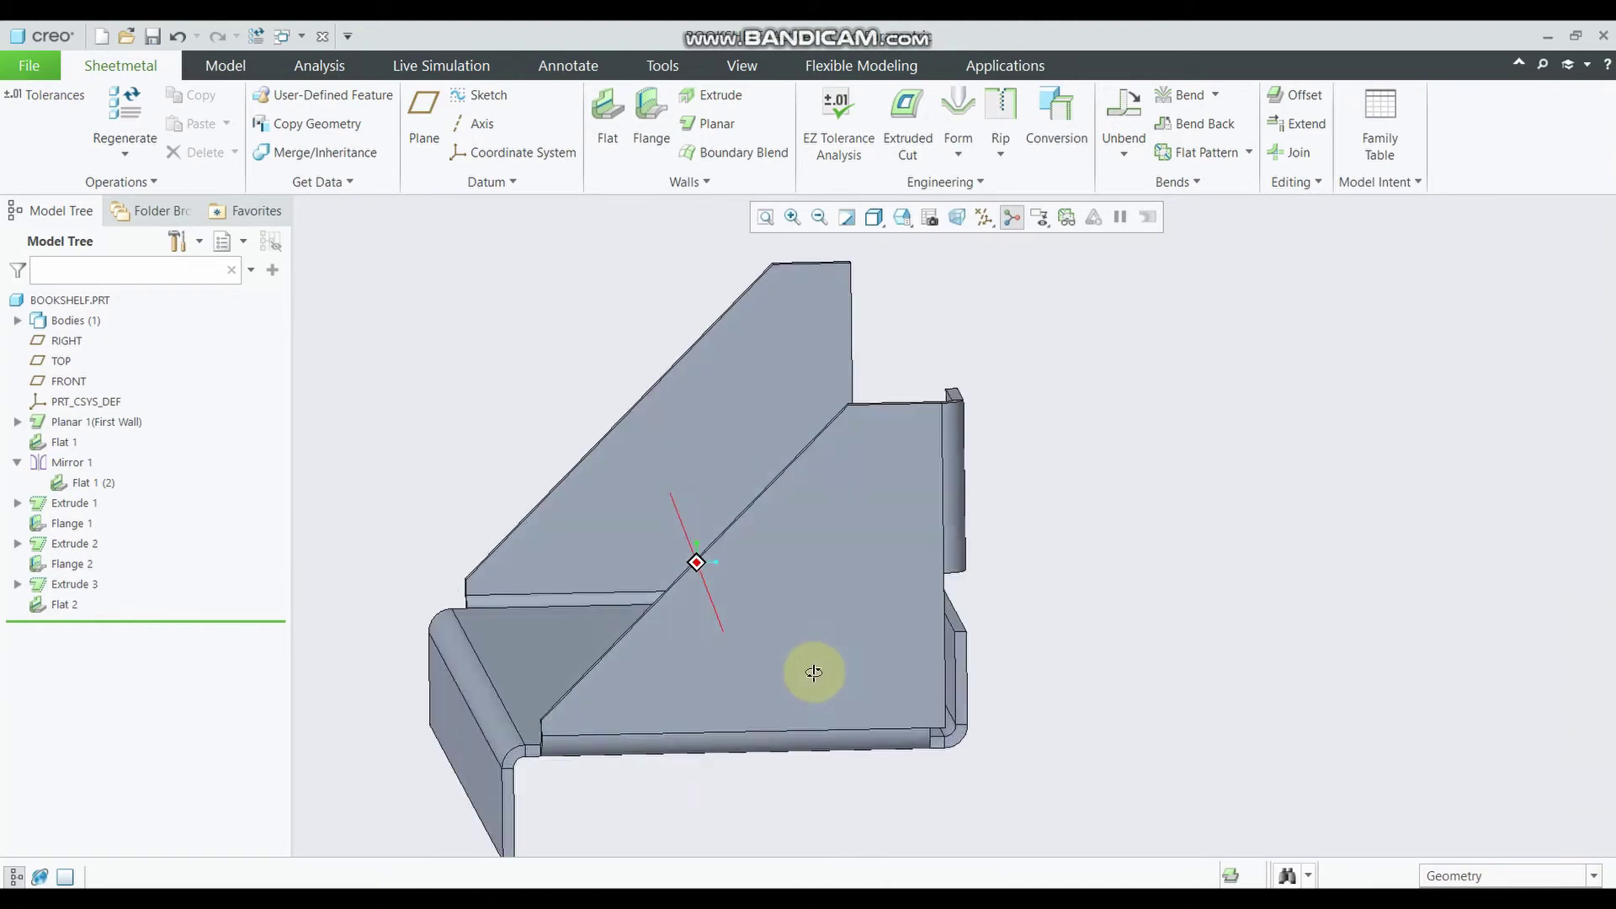
pyautogui.scroll(5, 876, 698)
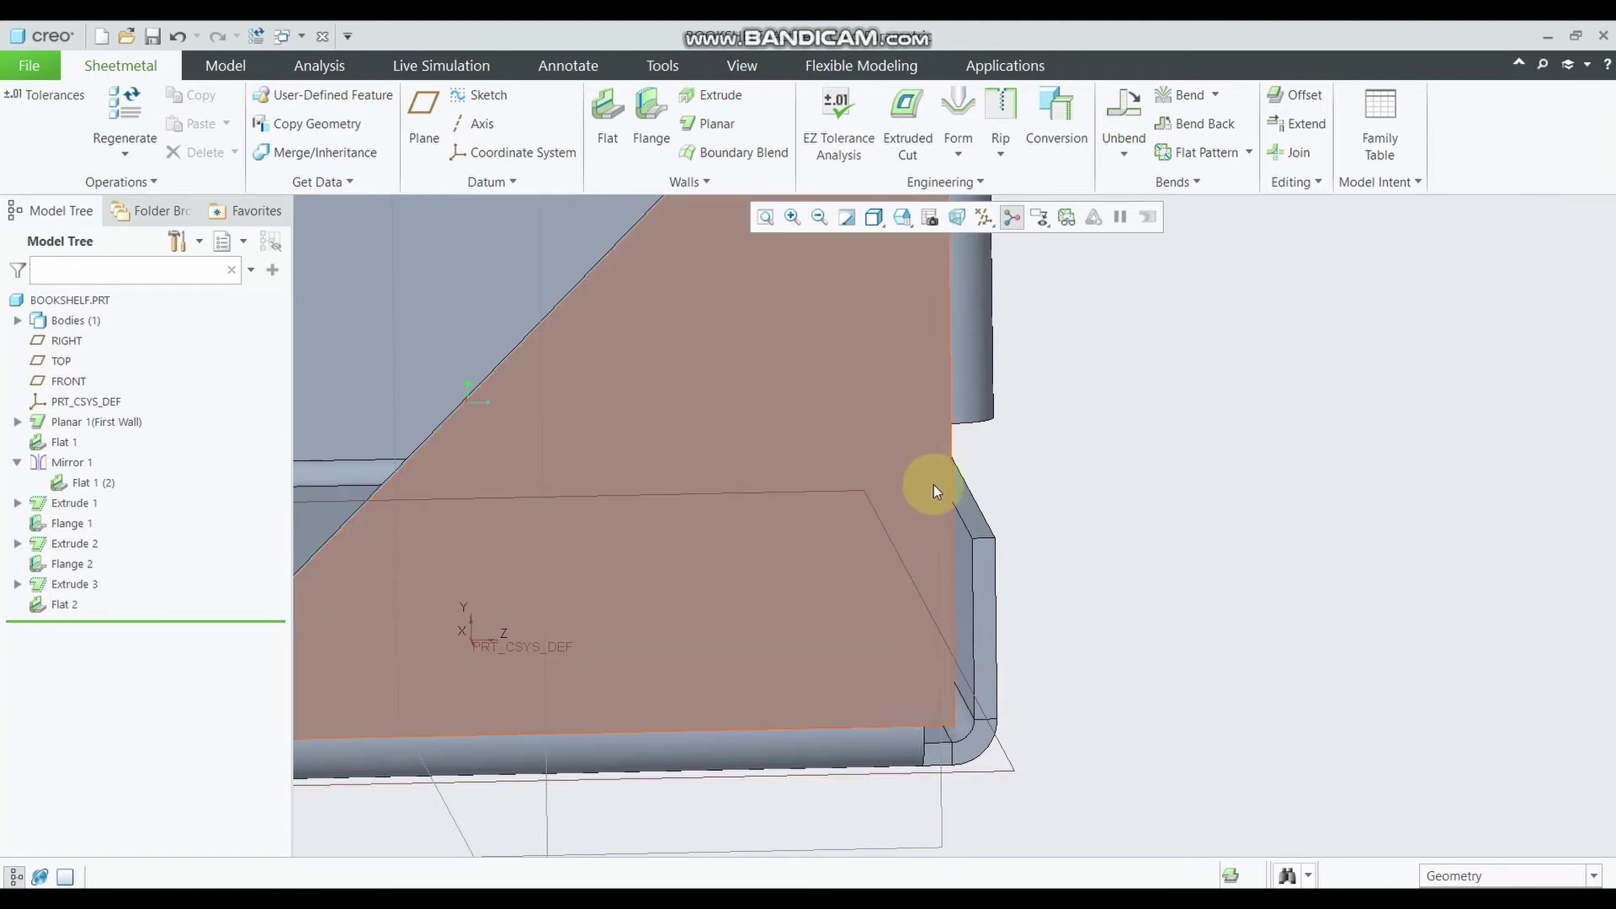
pyautogui.scroll(-3, 932, 488)
pyautogui.scroll(-2, 931, 665)
pyautogui.click(913, 564)
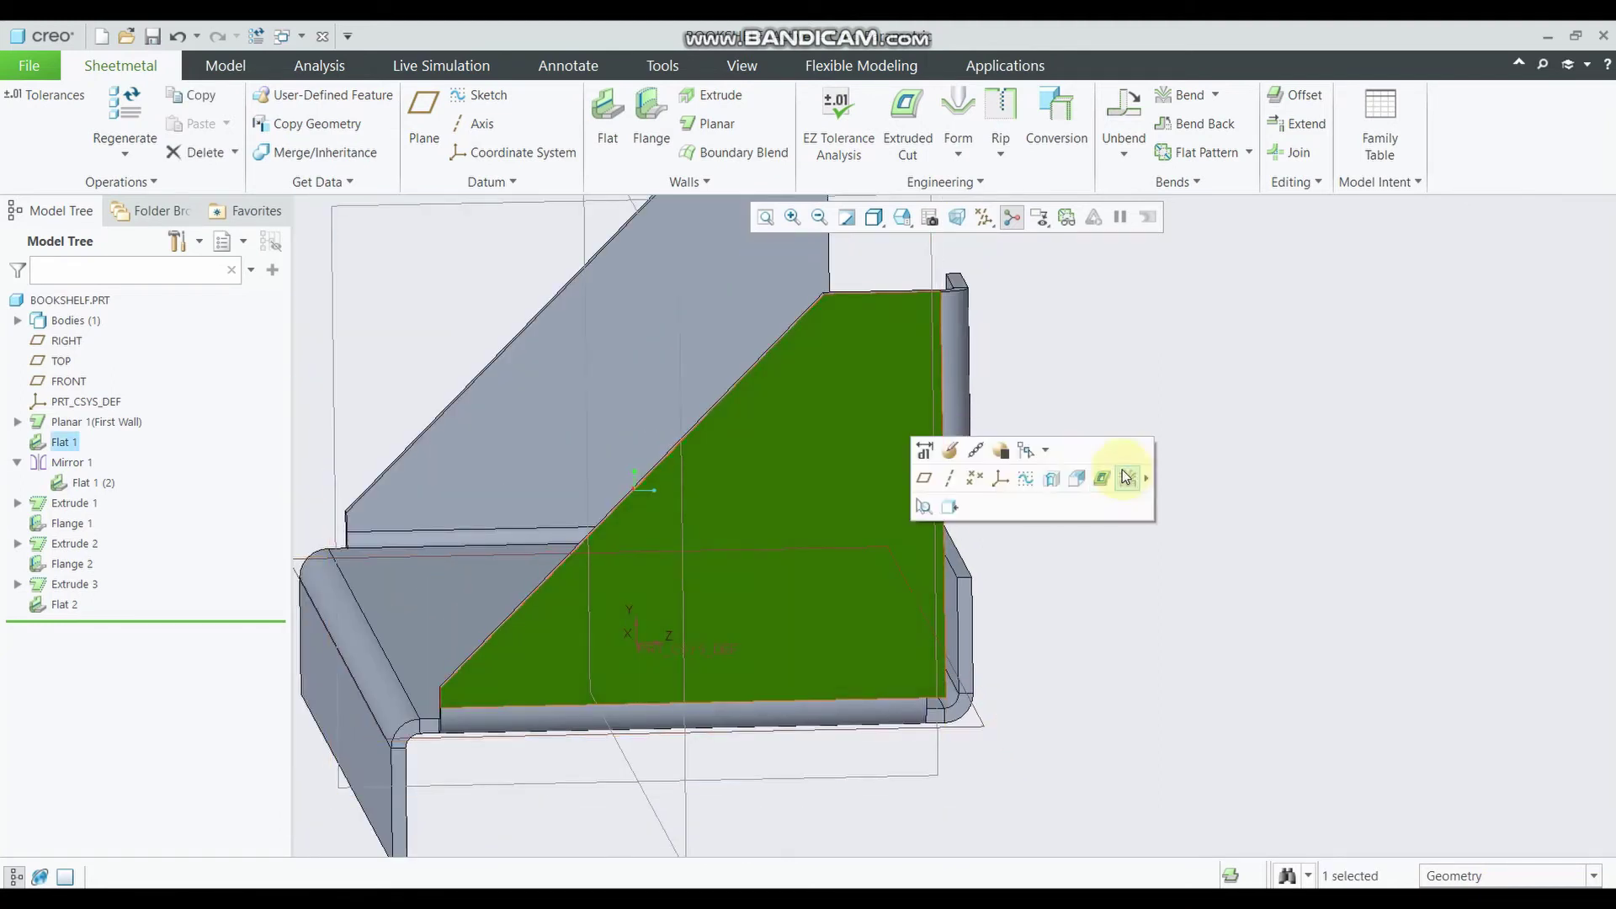
# Cut a narrow corner rectangle along the side wall's right edge as Extruded Cut 1
pyautogui.click(908, 142)
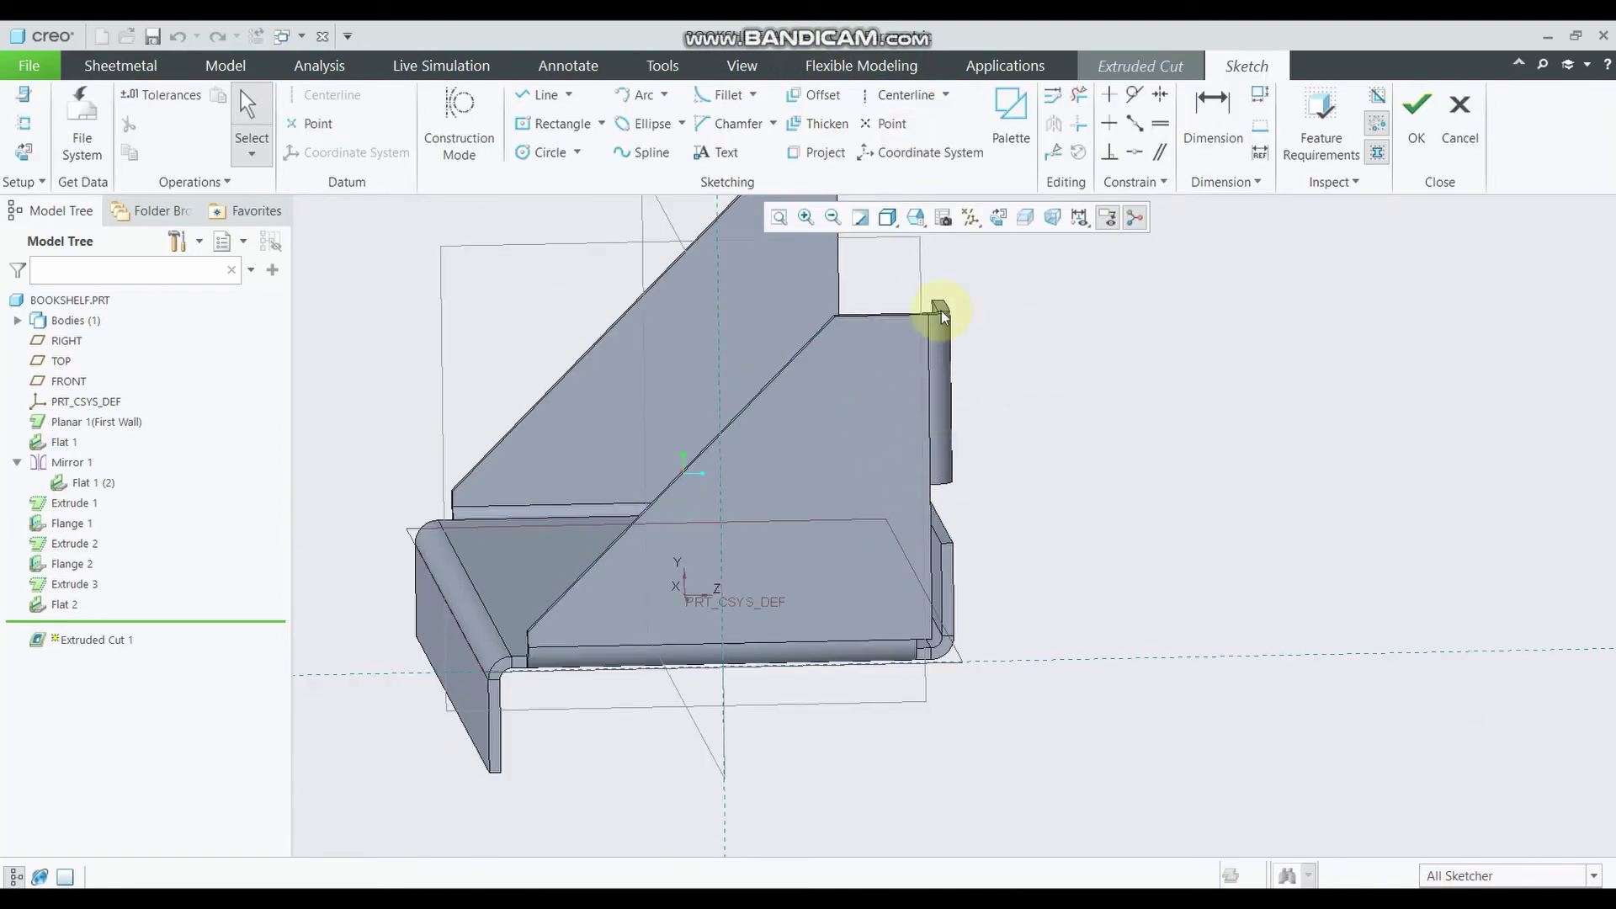
pyautogui.click(561, 125)
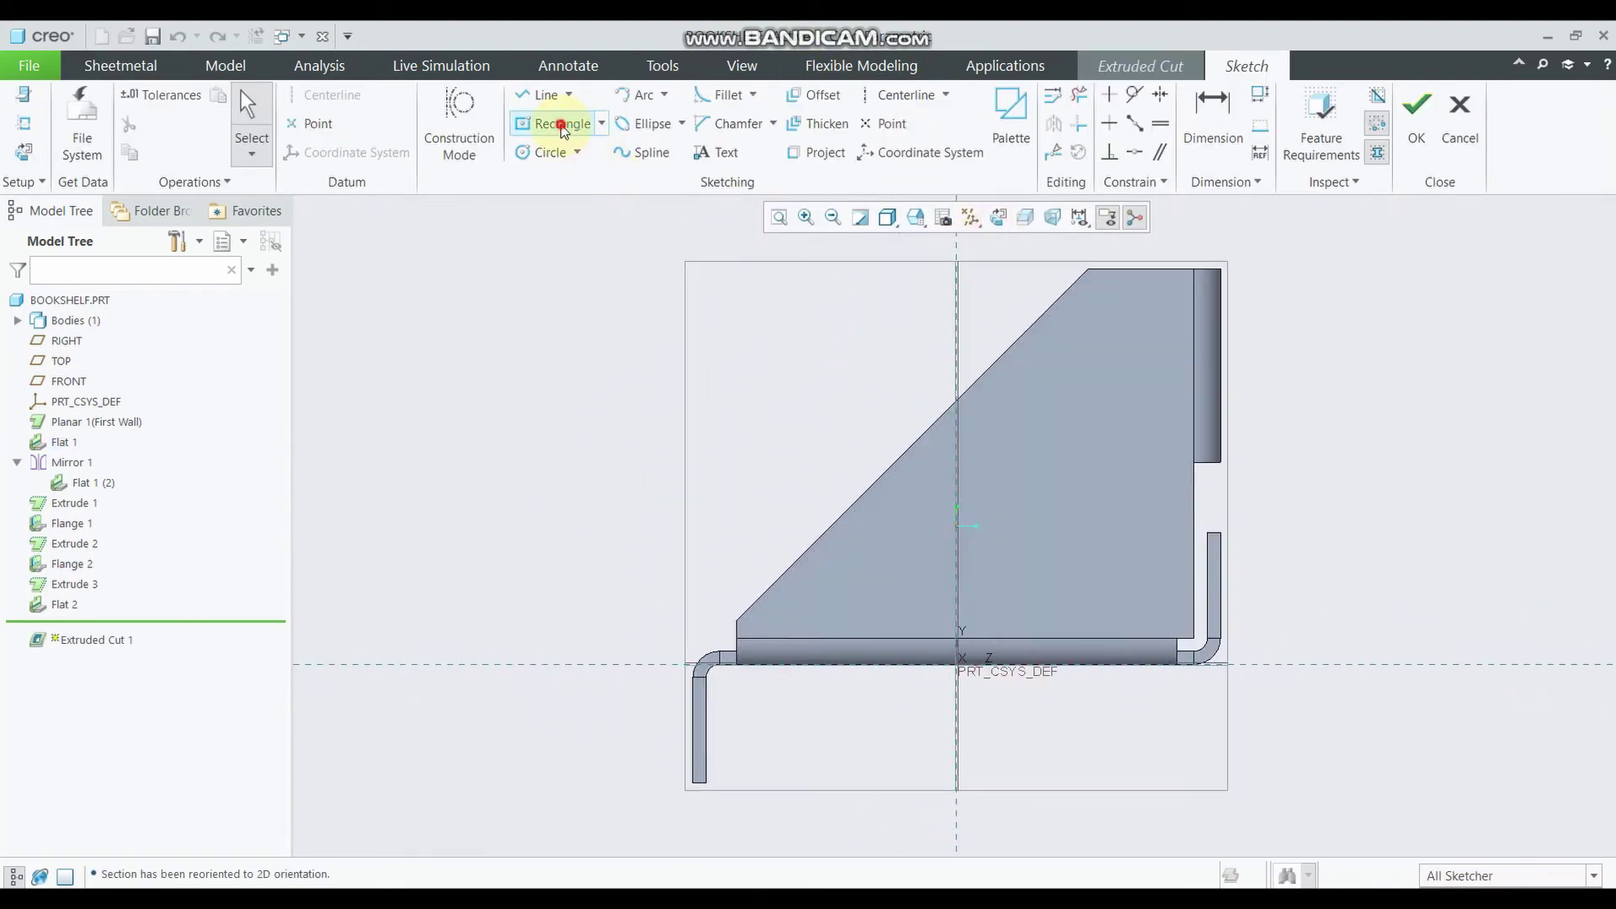
pyautogui.scroll(-2, 1212, 478)
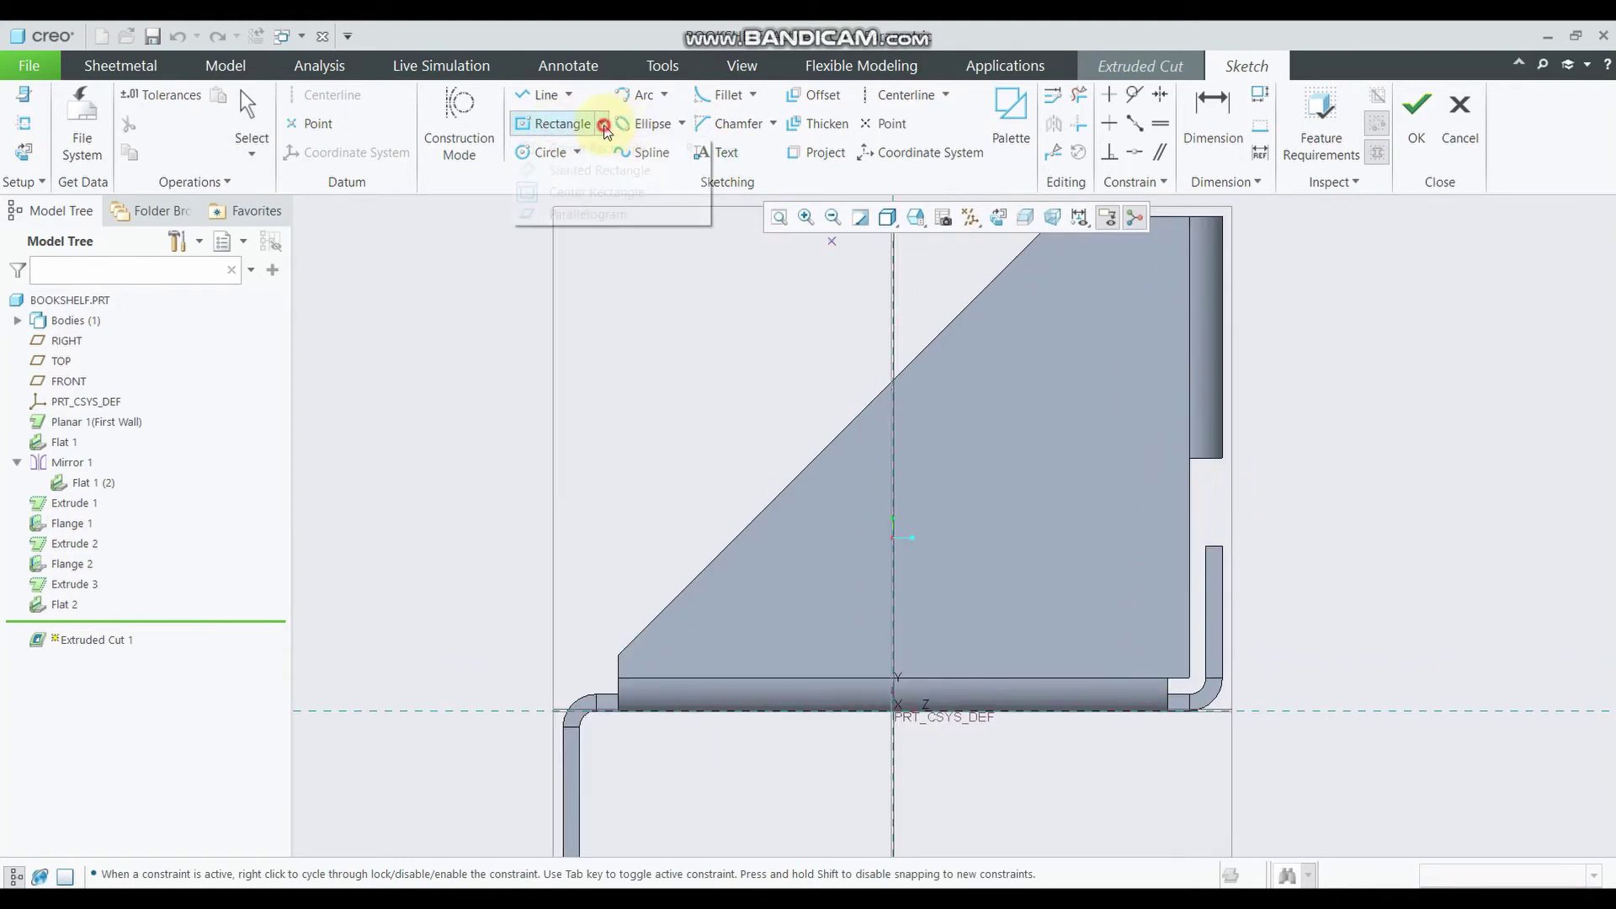
pyautogui.click(601, 124)
pyautogui.click(1191, 458)
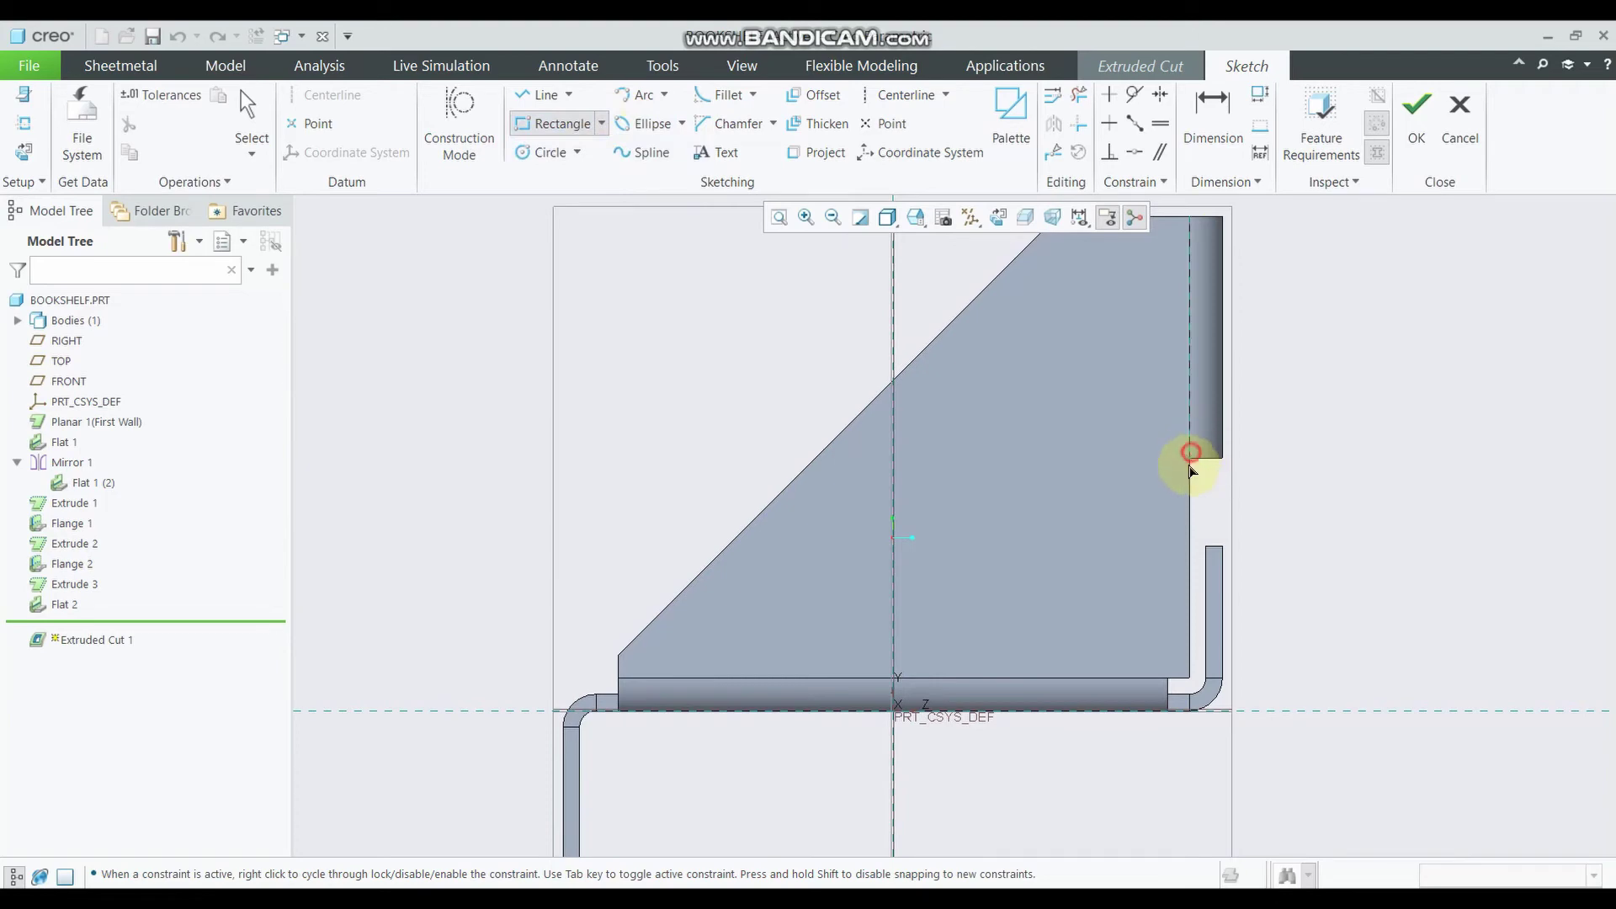
pyautogui.click(1171, 677)
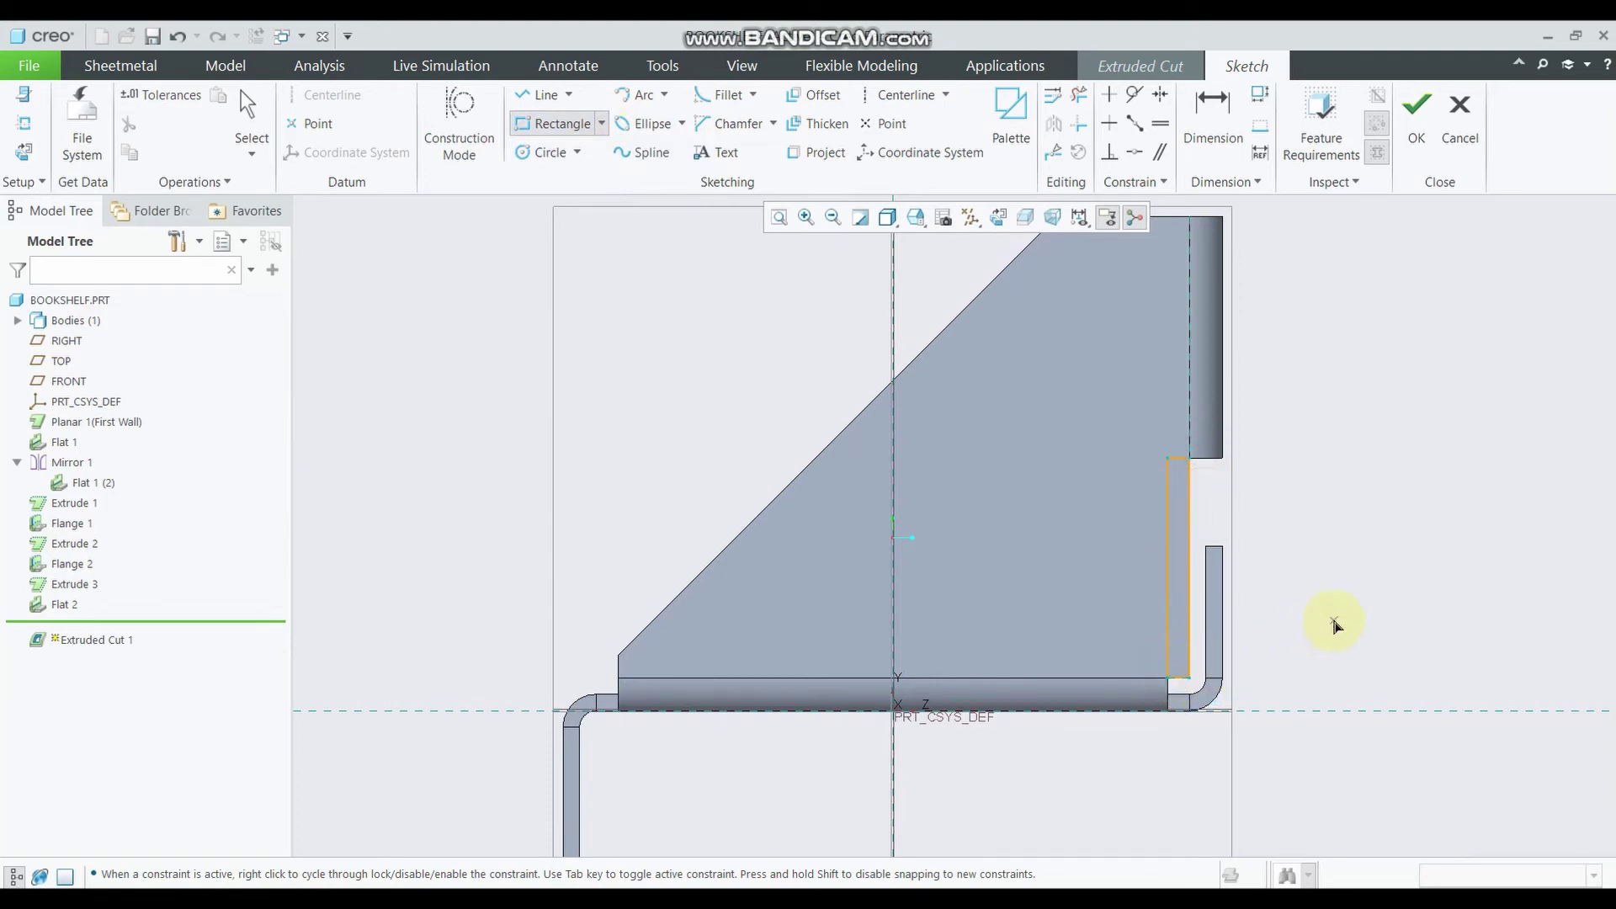
pyautogui.middleClick(1263, 559)
pyautogui.click(1417, 126)
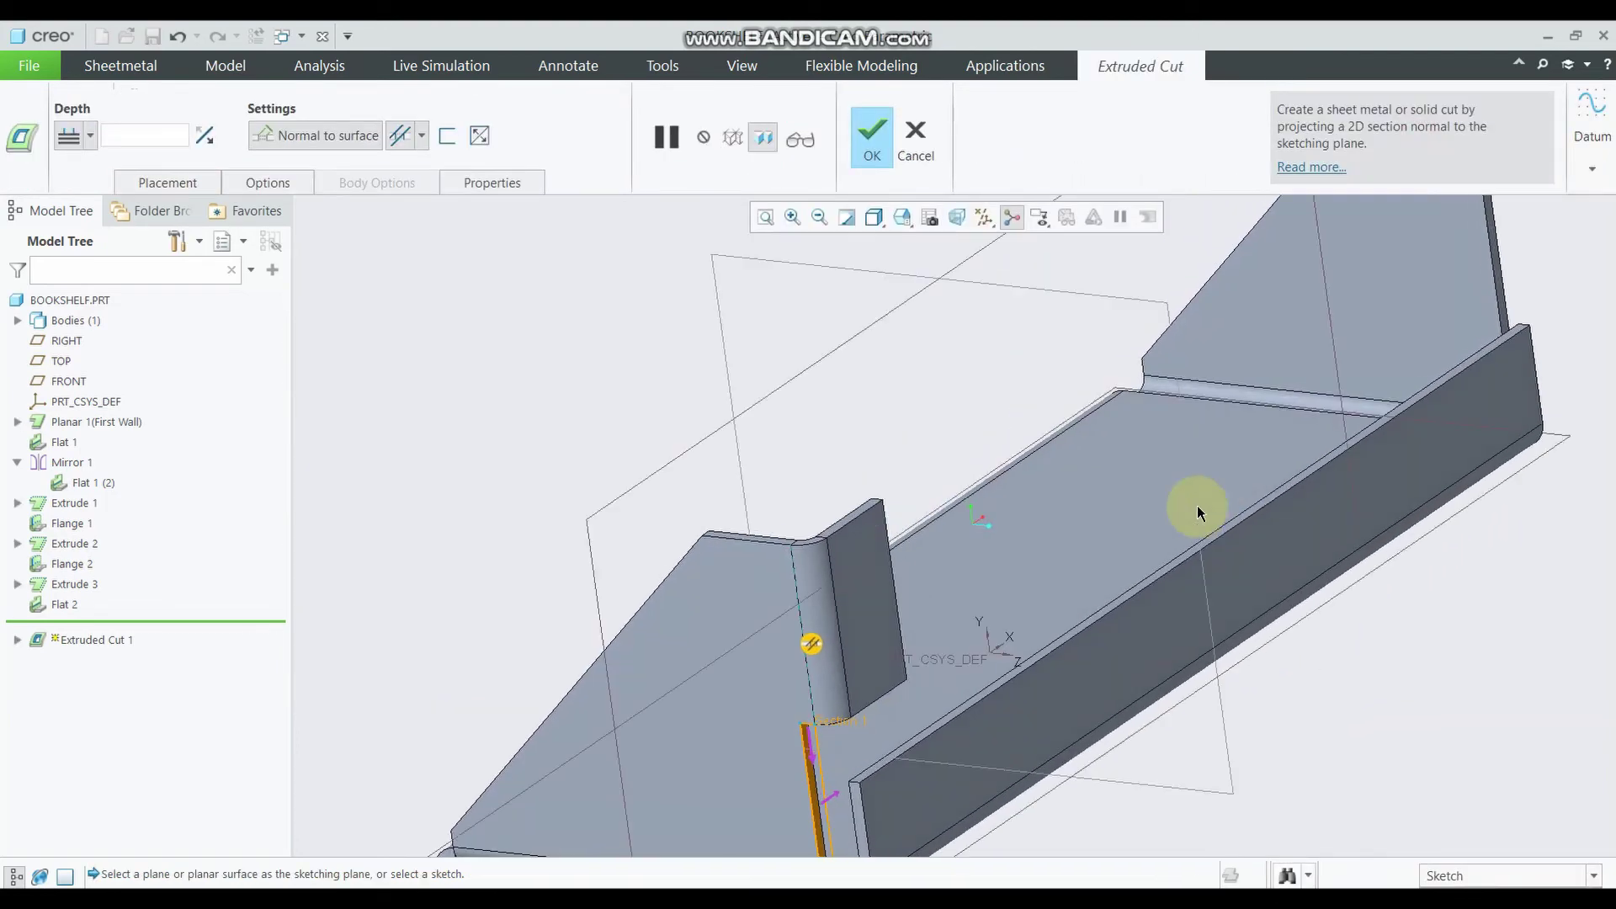
pyautogui.click(859, 162)
pyautogui.scroll(-3, 1082, 757)
pyautogui.moveTo(1083, 757)
pyautogui.mouseDown(button='middle')
pyautogui.moveTo(1021, 686)
pyautogui.moveTo(984, 592)
pyautogui.moveTo(910, 578)
pyautogui.moveTo(892, 505)
pyautogui.mouseUp(button='middle')
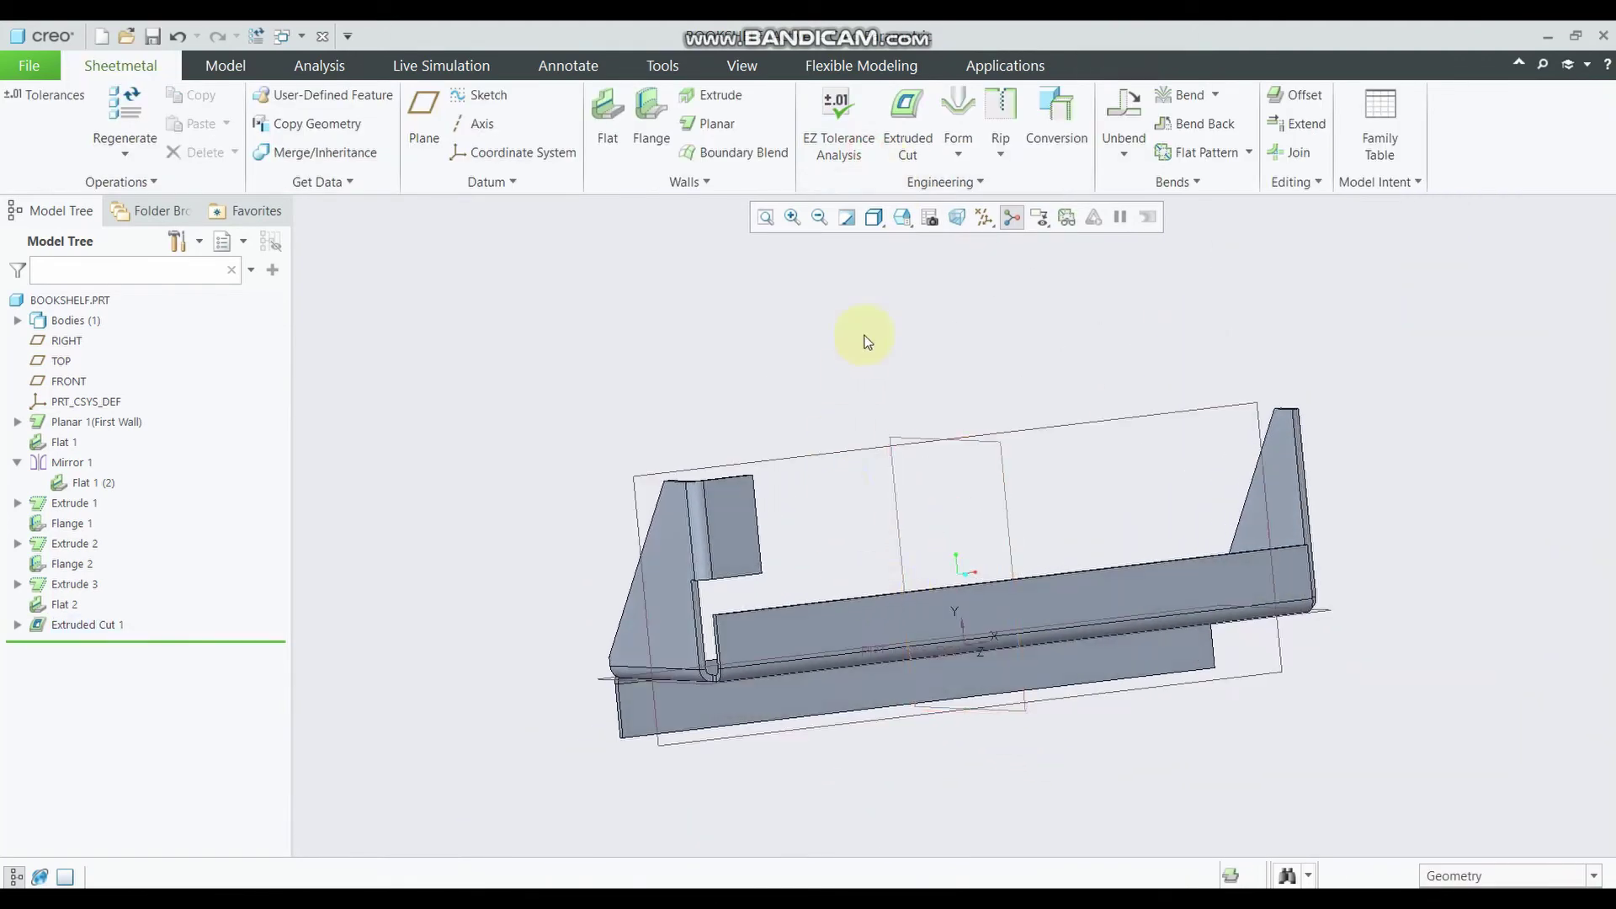
# View the upright tab's face straight on and sketch Extruded Cut 2 on it
pyautogui.click(912, 227)
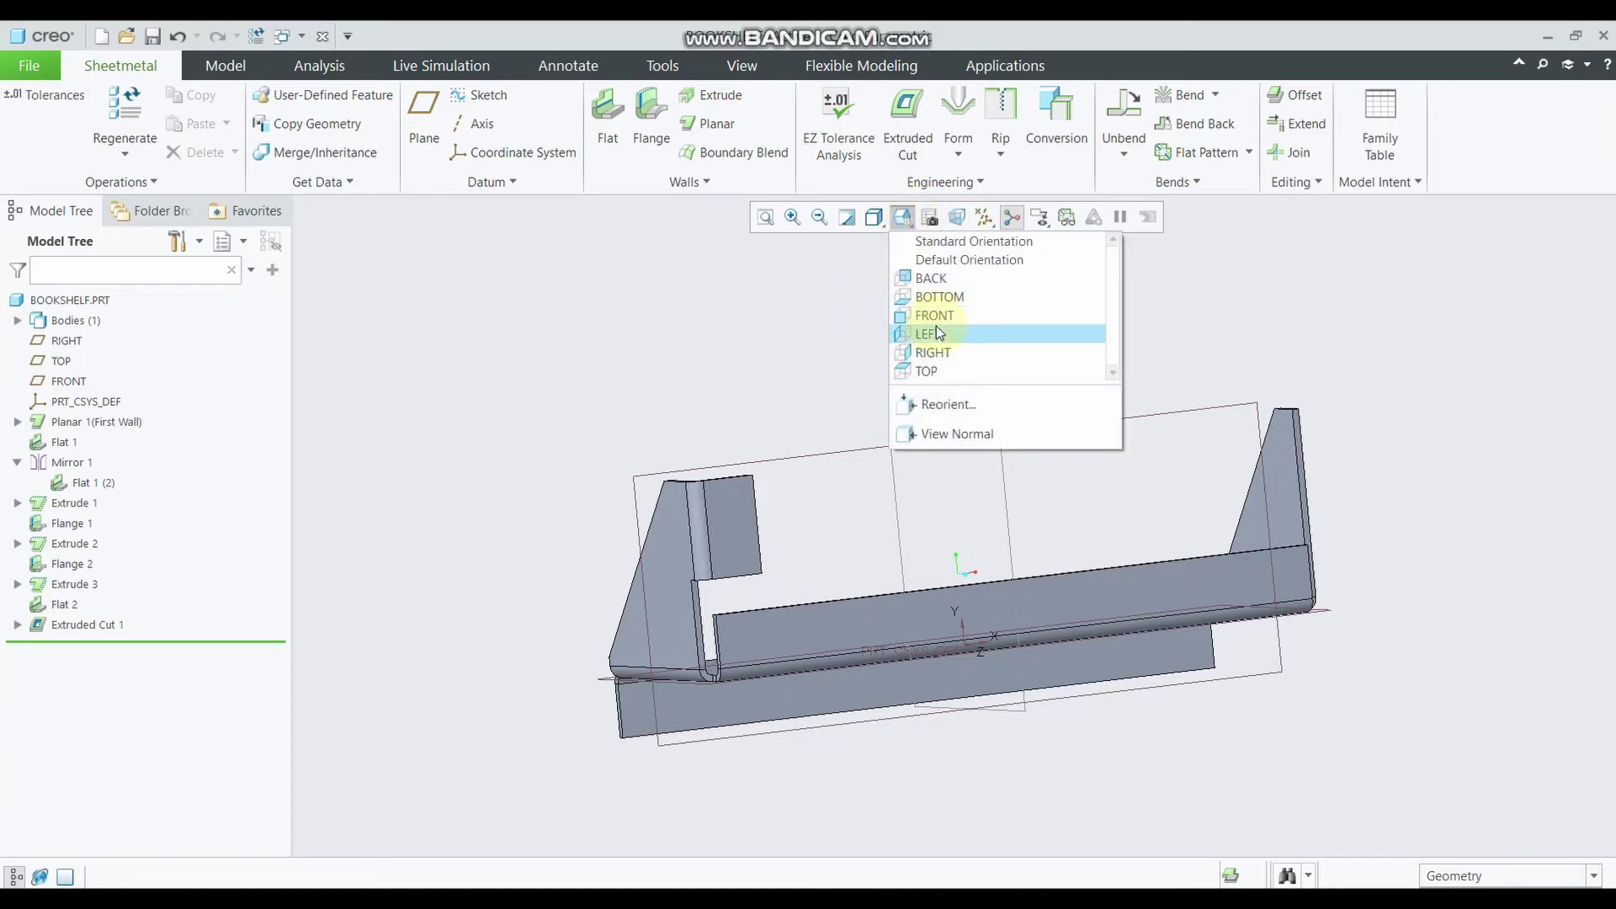
pyautogui.scroll(2, 732, 505)
pyautogui.click(731, 523)
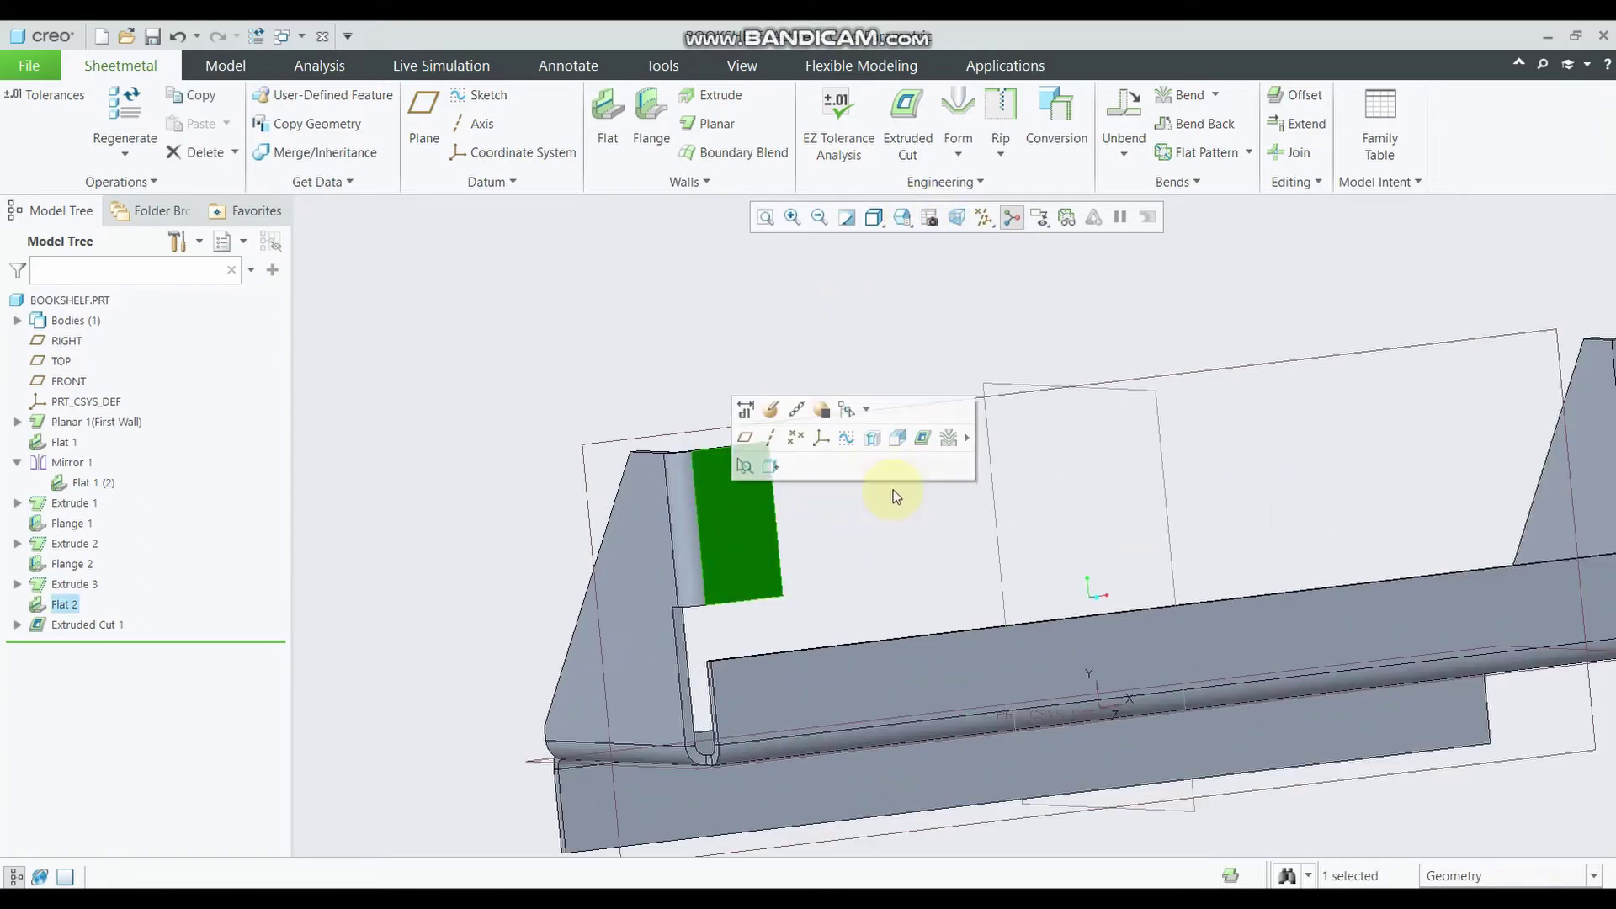
pyautogui.click(771, 468)
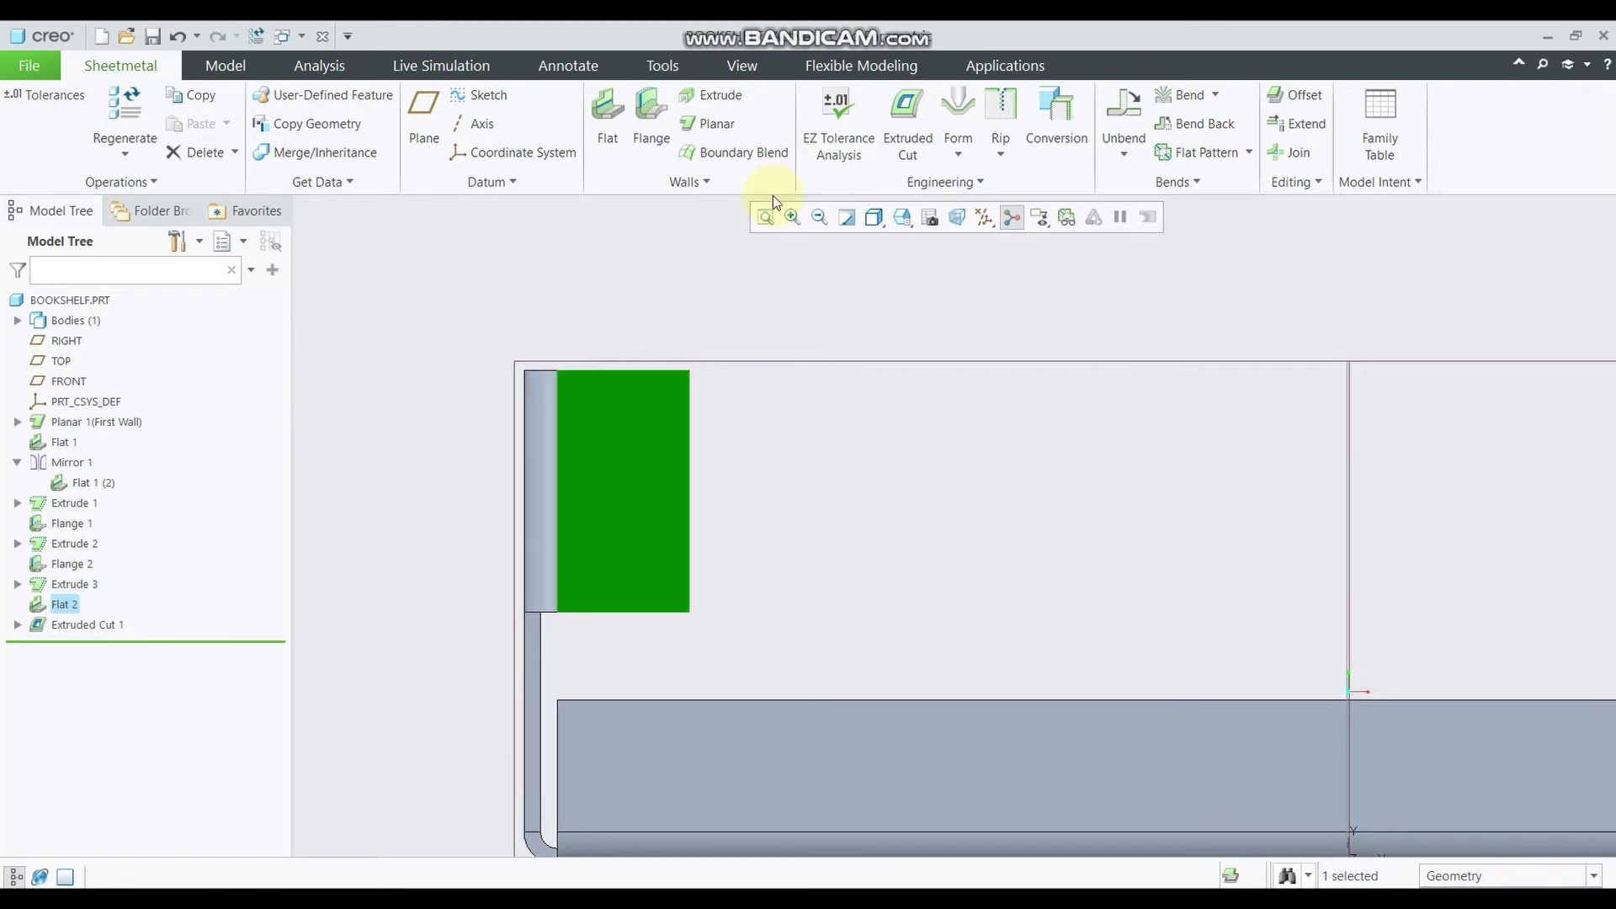
pyautogui.click(750, 259)
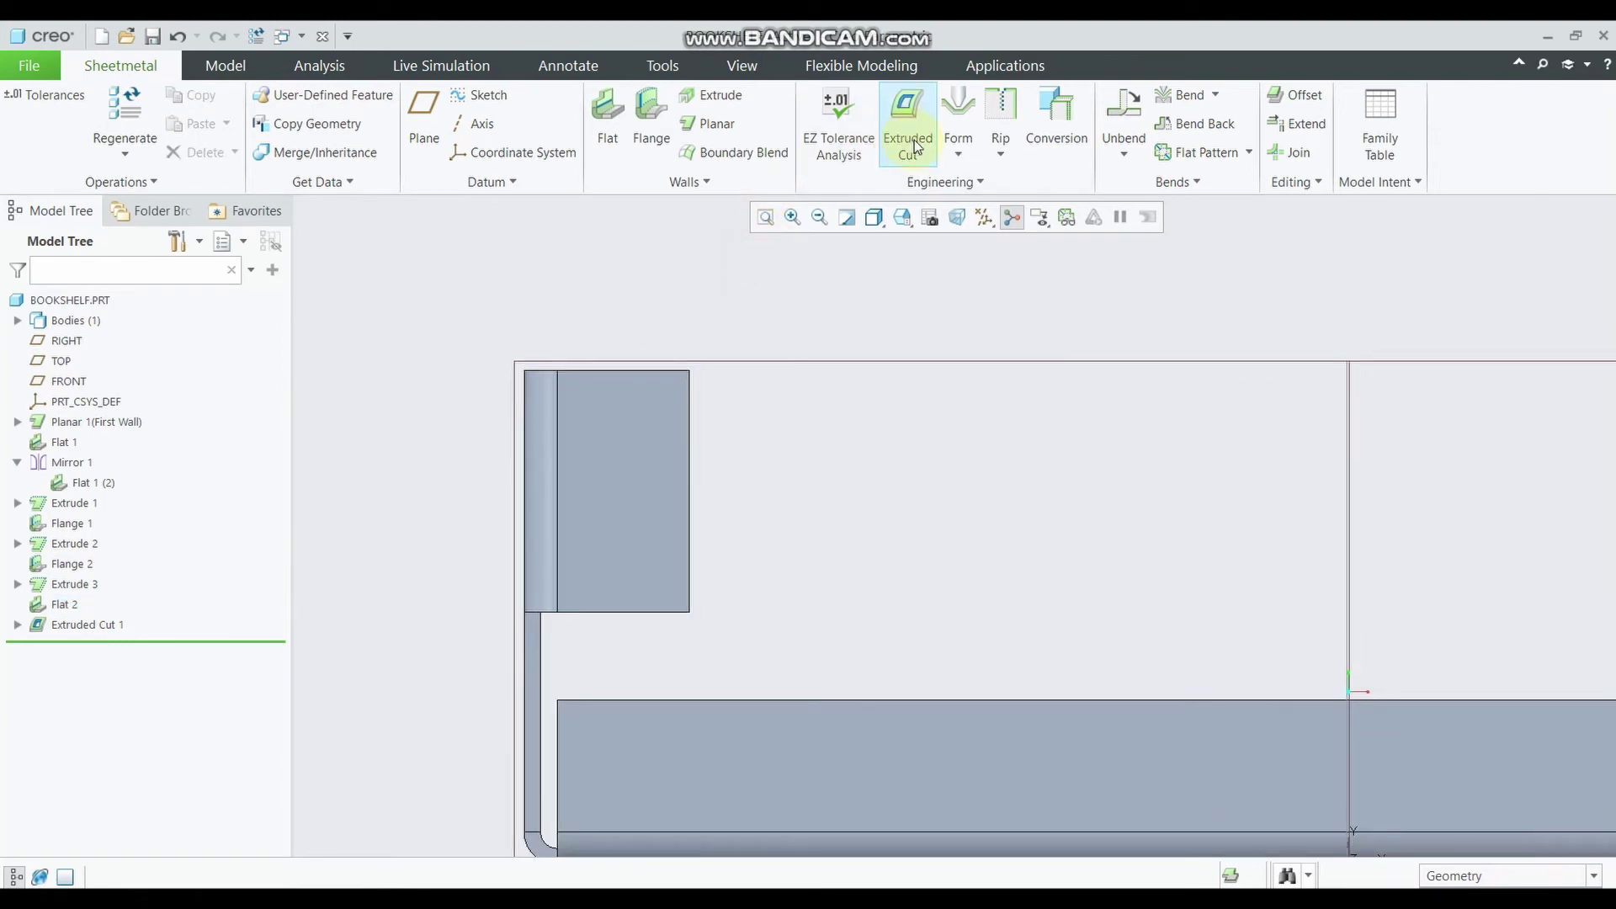
pyautogui.click(917, 147)
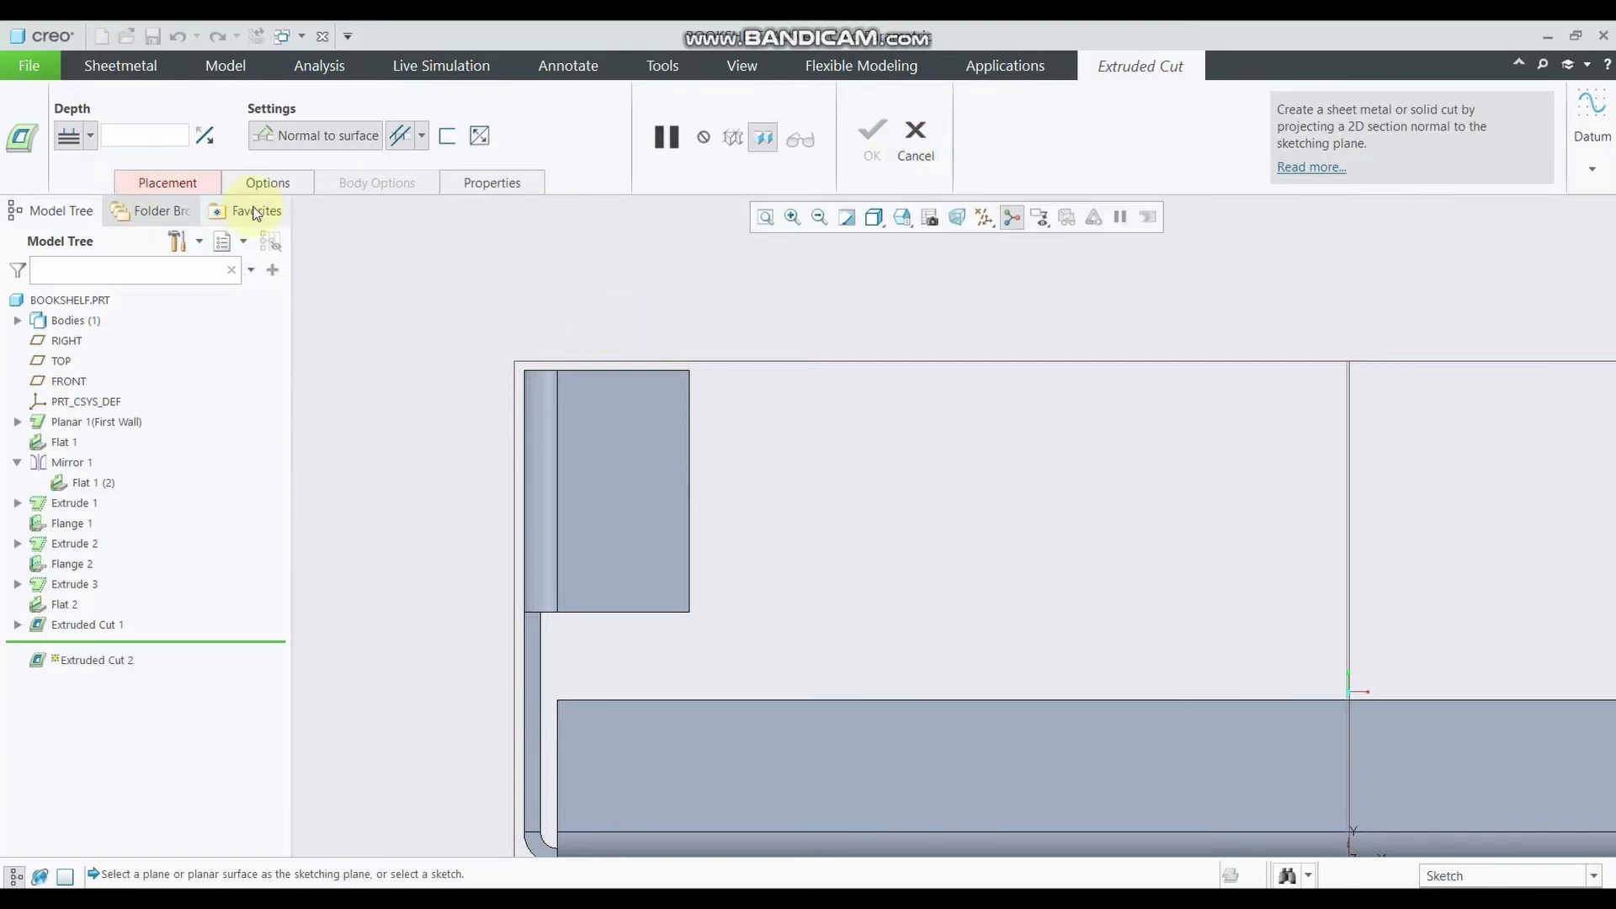
pyautogui.click(646, 476)
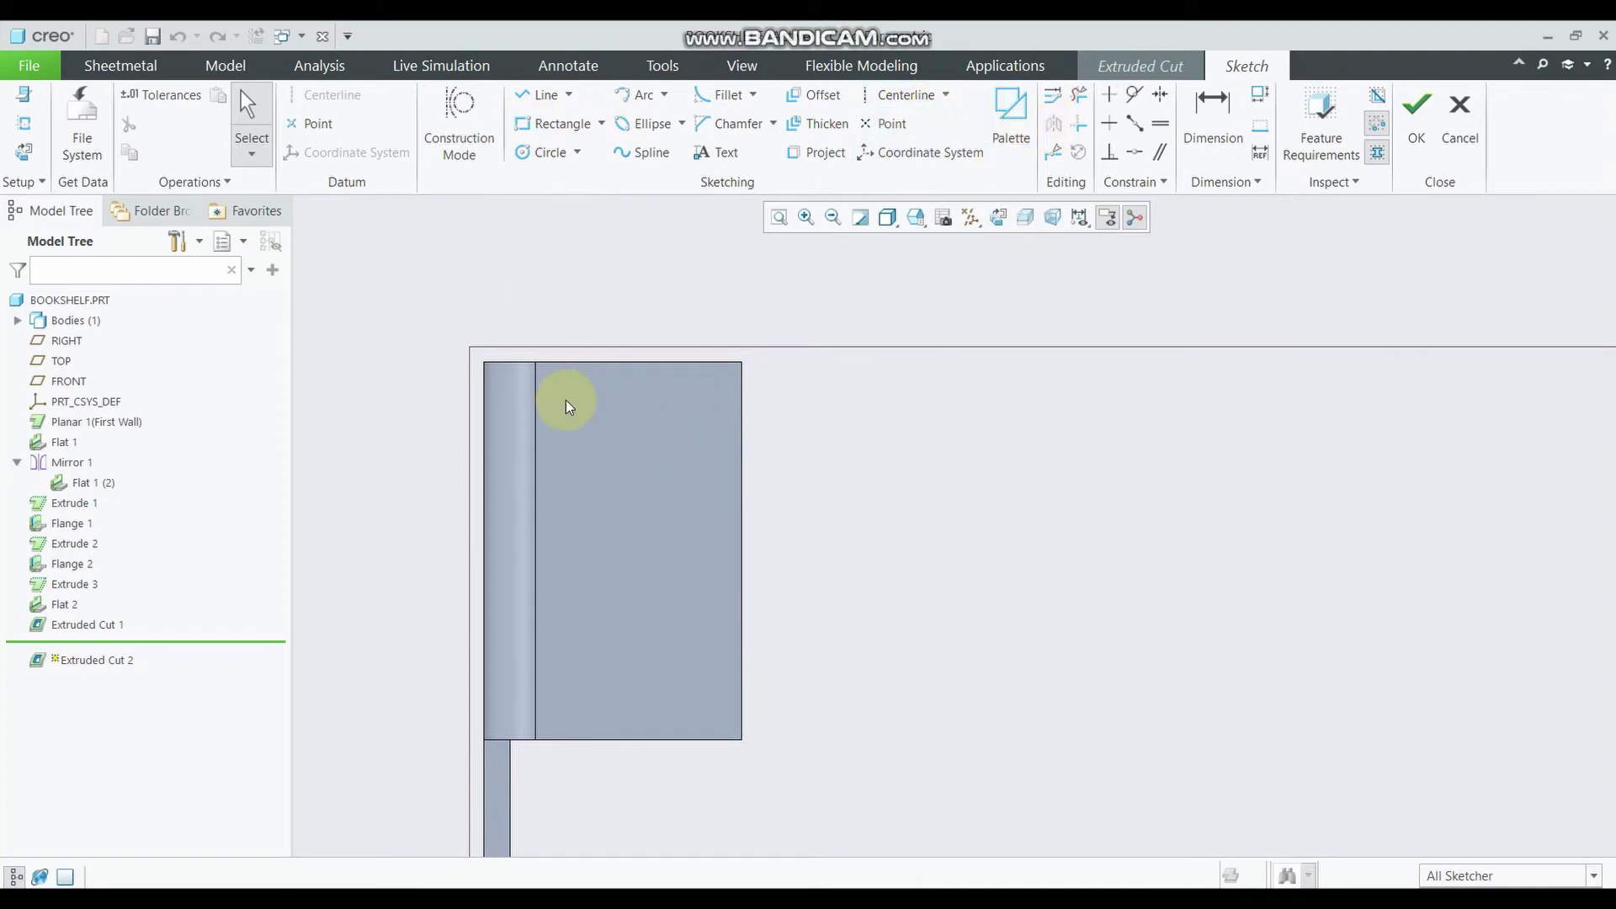
# Place a vertical racetrack slot from the Sketcher Palette onto the tab
pyautogui.click(1012, 125)
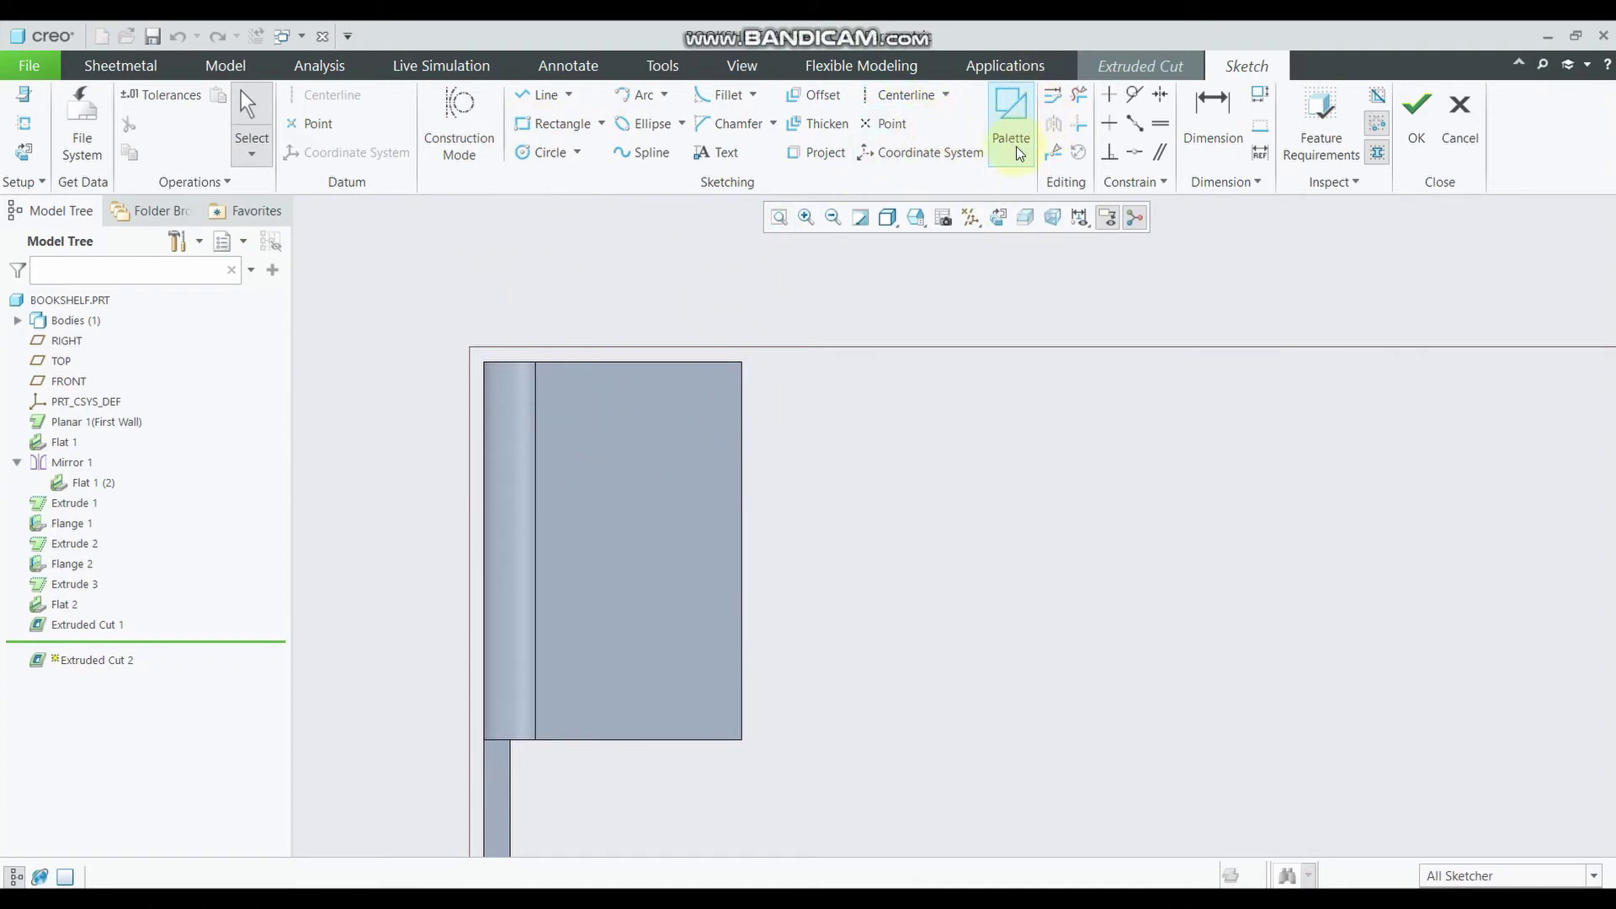
pyautogui.click(1411, 649)
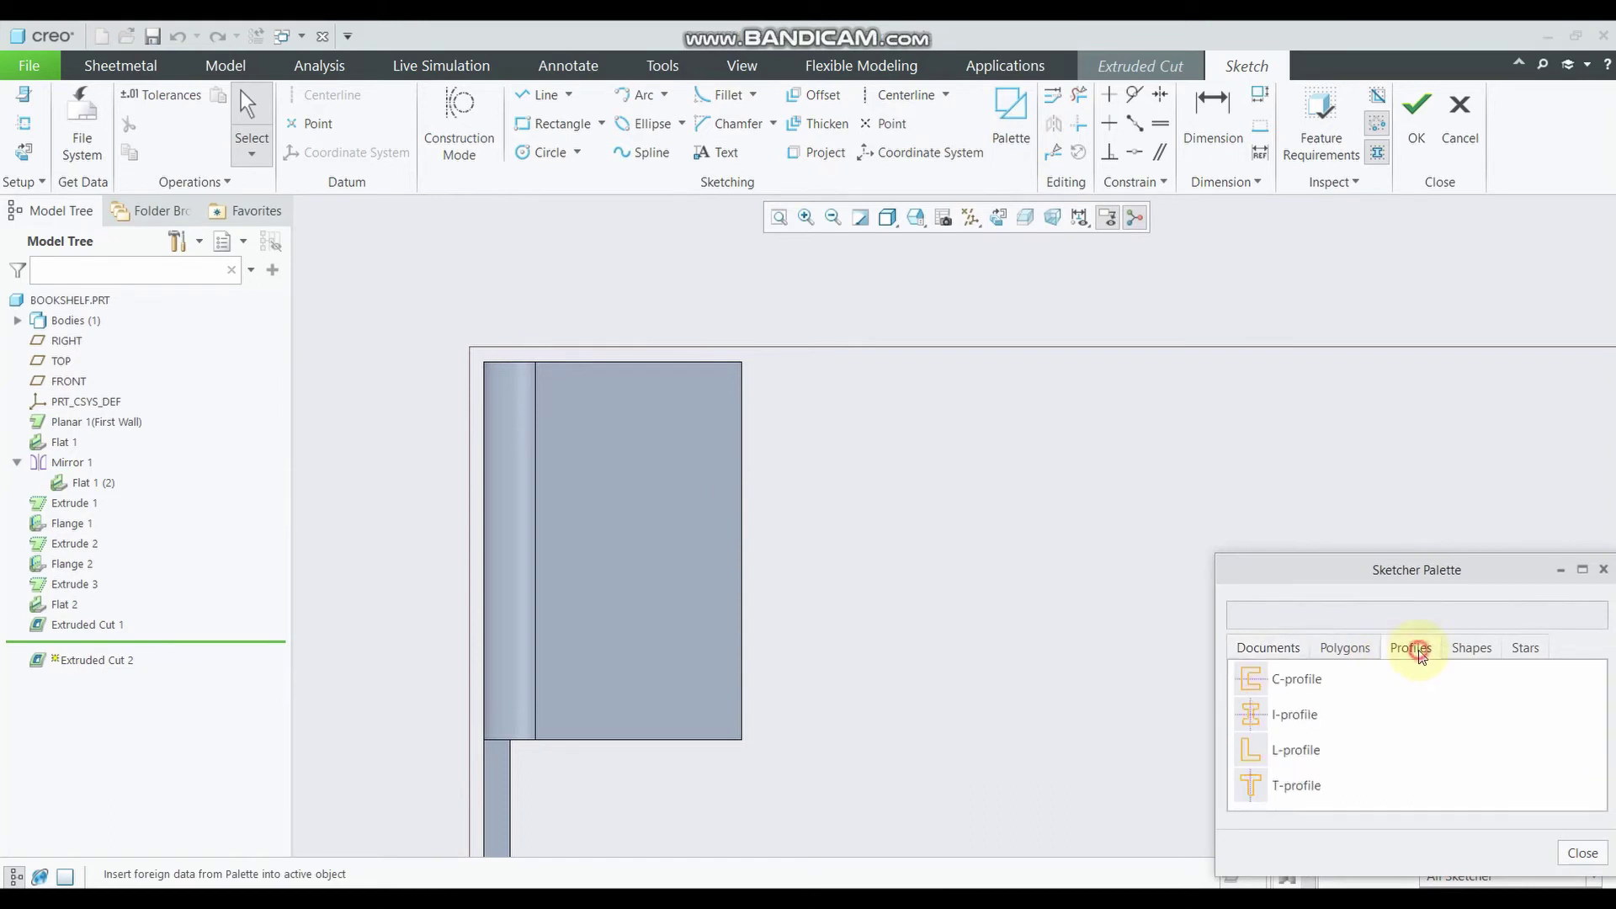
pyautogui.click(1472, 649)
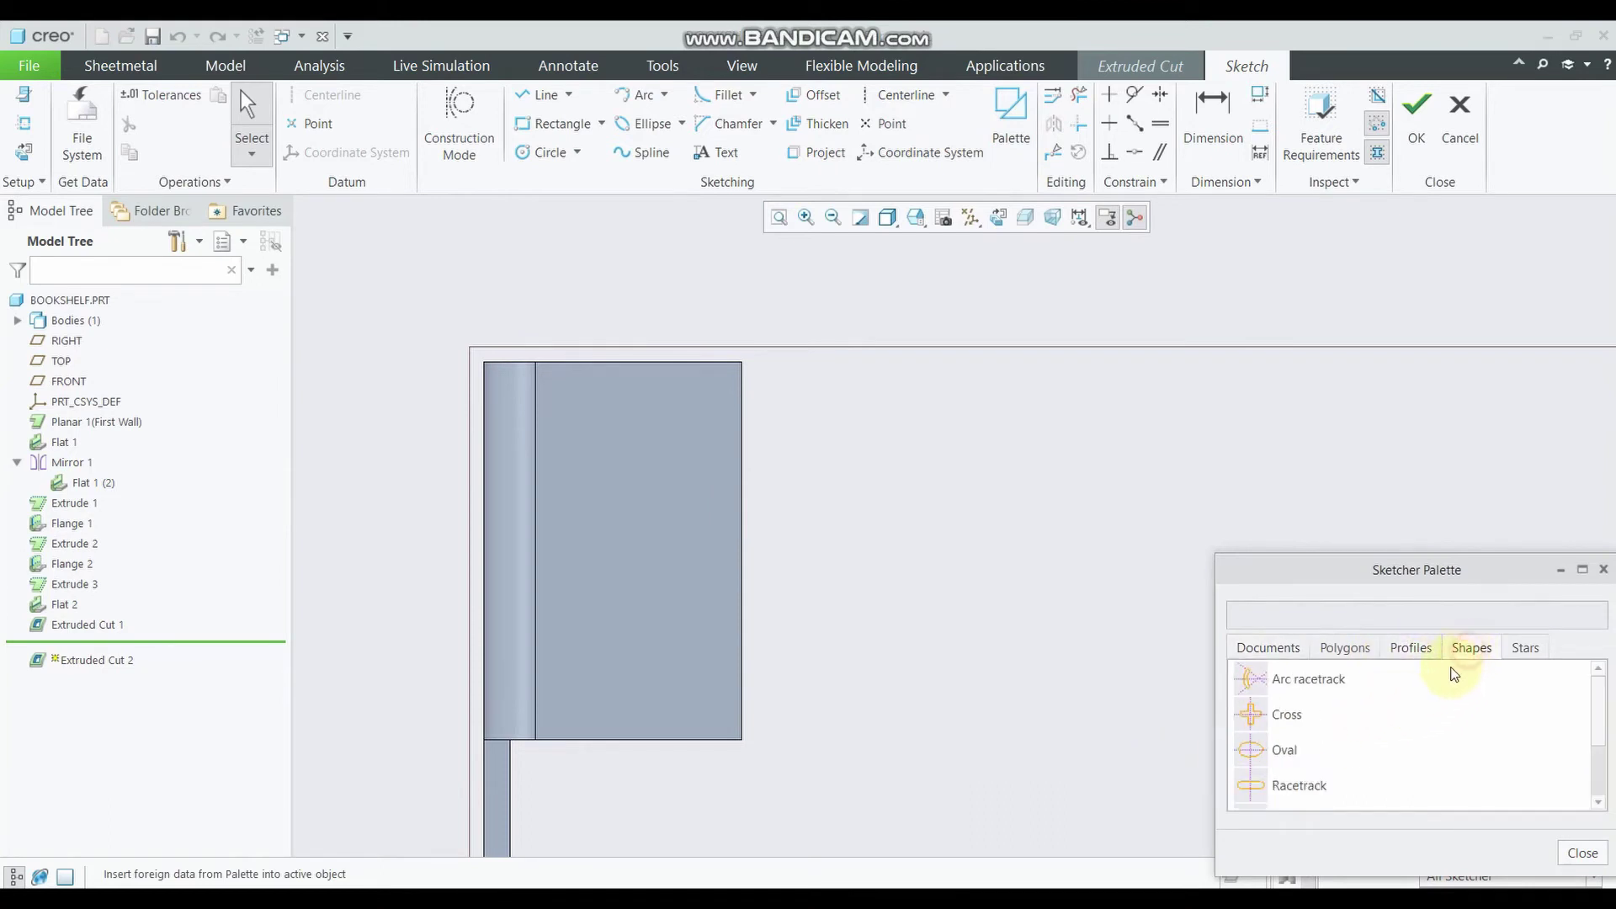
pyautogui.scroll(-1, 1324, 749)
pyautogui.scroll(1, 1271, 724)
pyautogui.moveTo(1265, 791); pyautogui.dragTo(1010, 704)
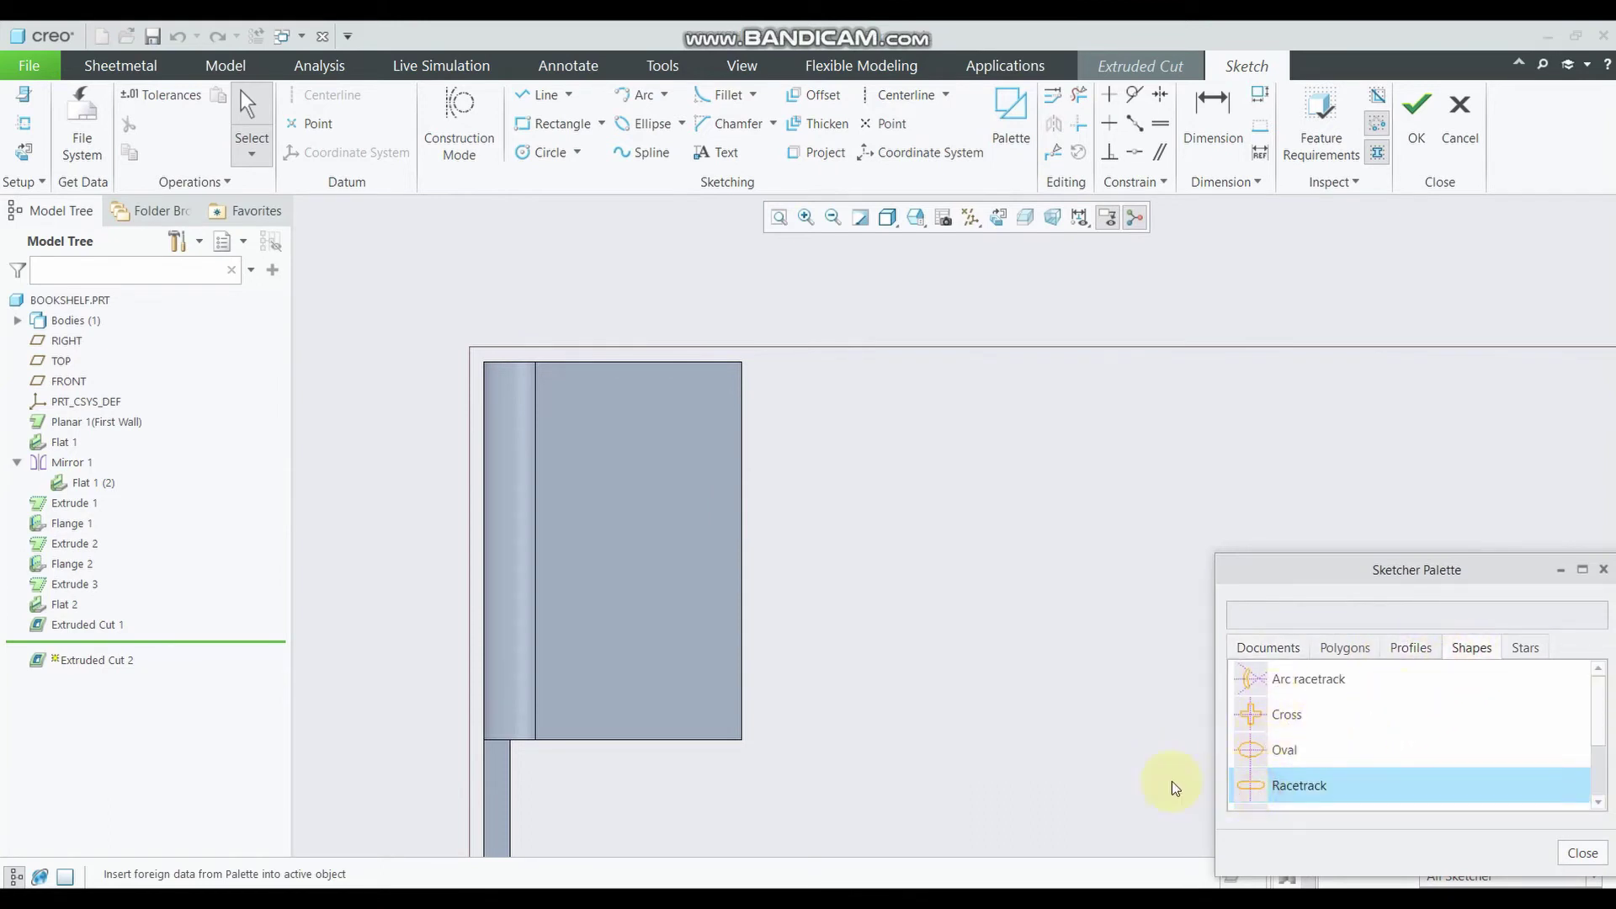
pyautogui.click(630, 429)
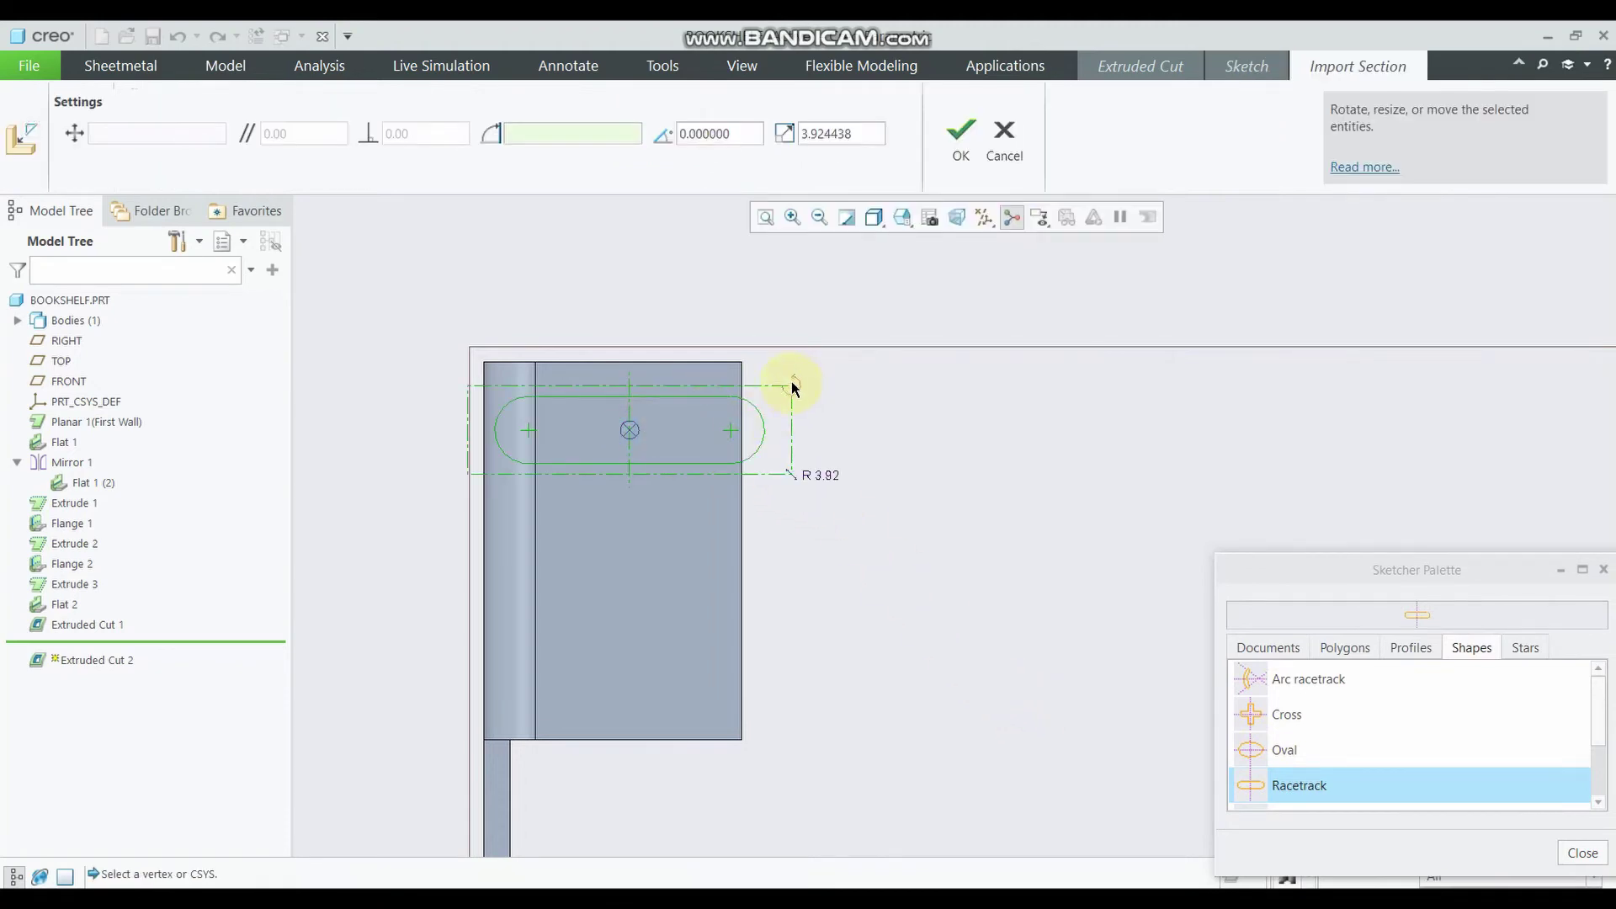
pyautogui.moveTo(791, 387); pyautogui.dragTo(629, 338)
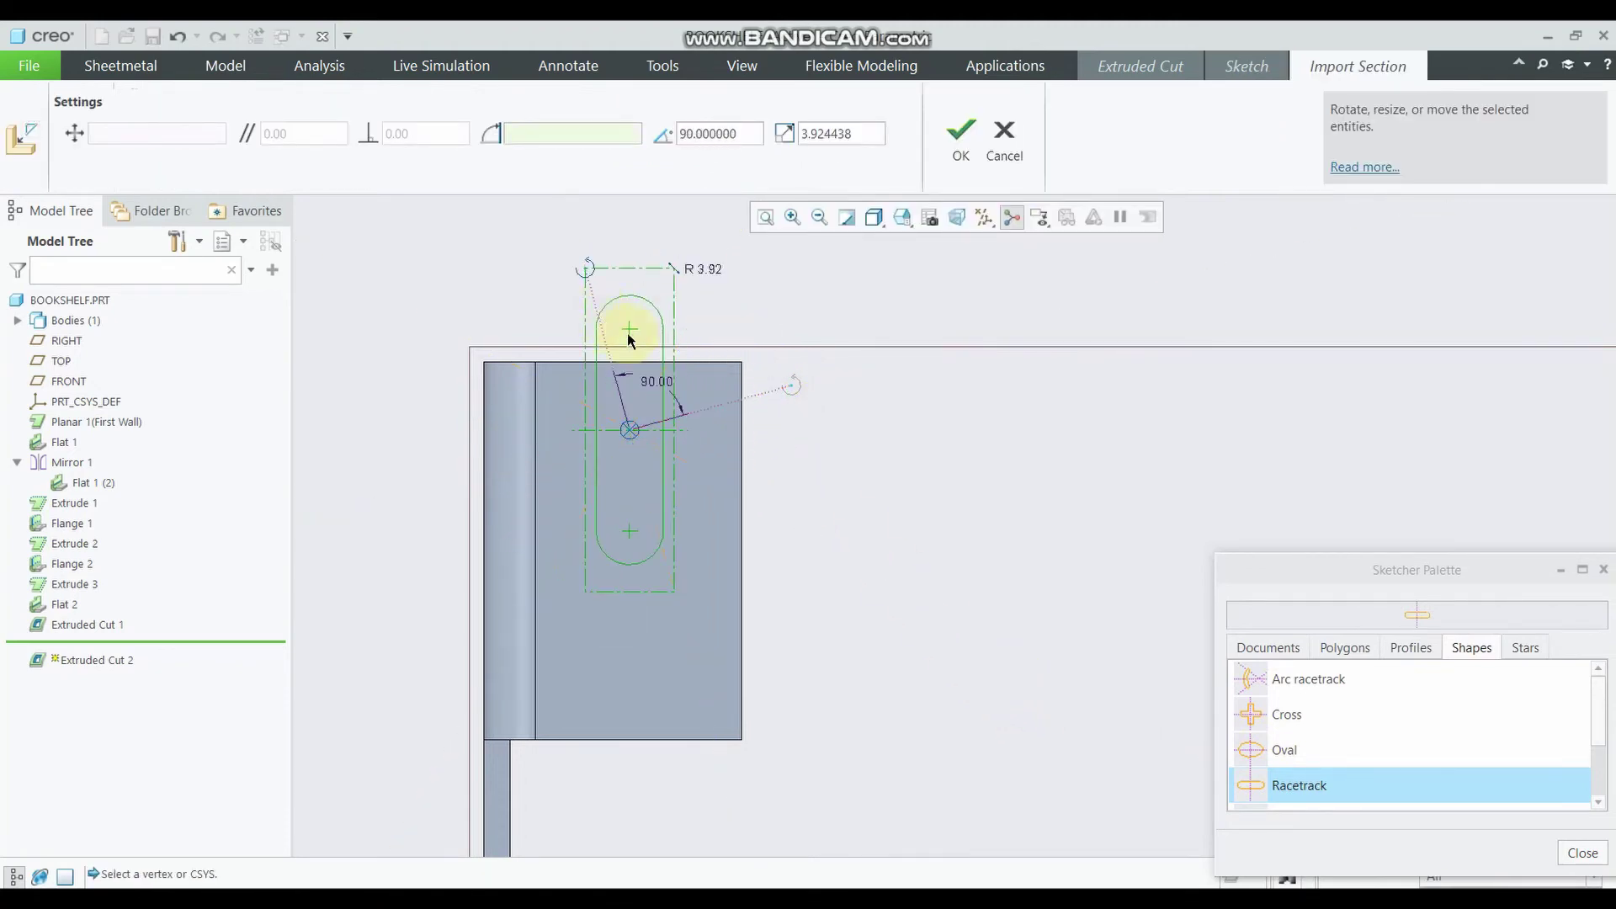
pyautogui.click(961, 133)
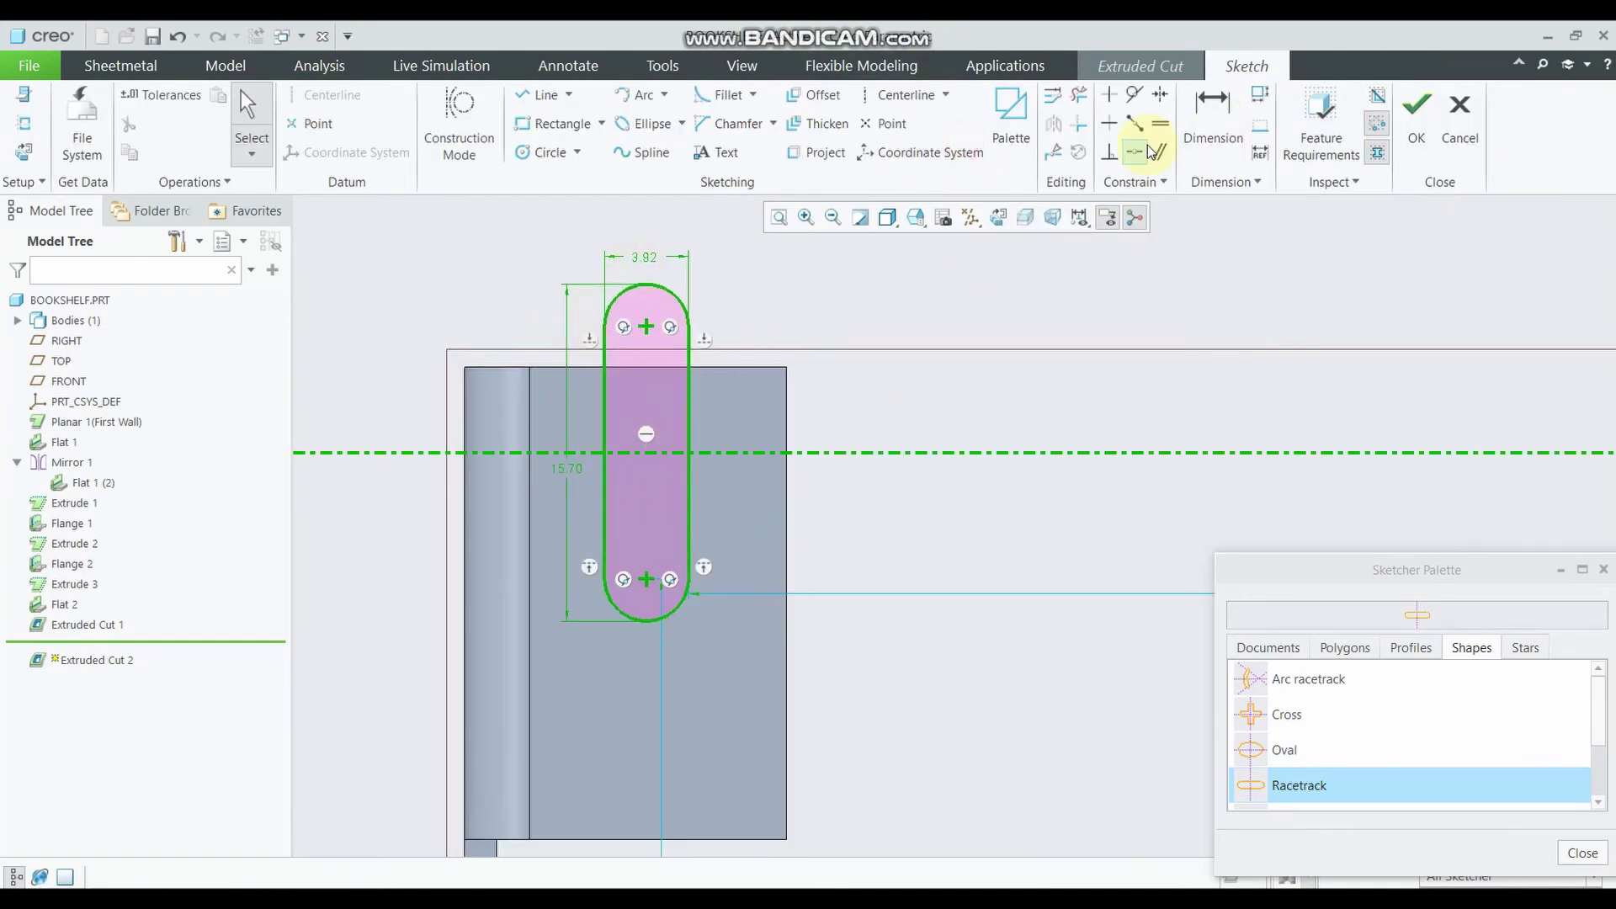
# Dimension the slot centre 7.00 below the tab's top edge
pyautogui.click(1212, 126)
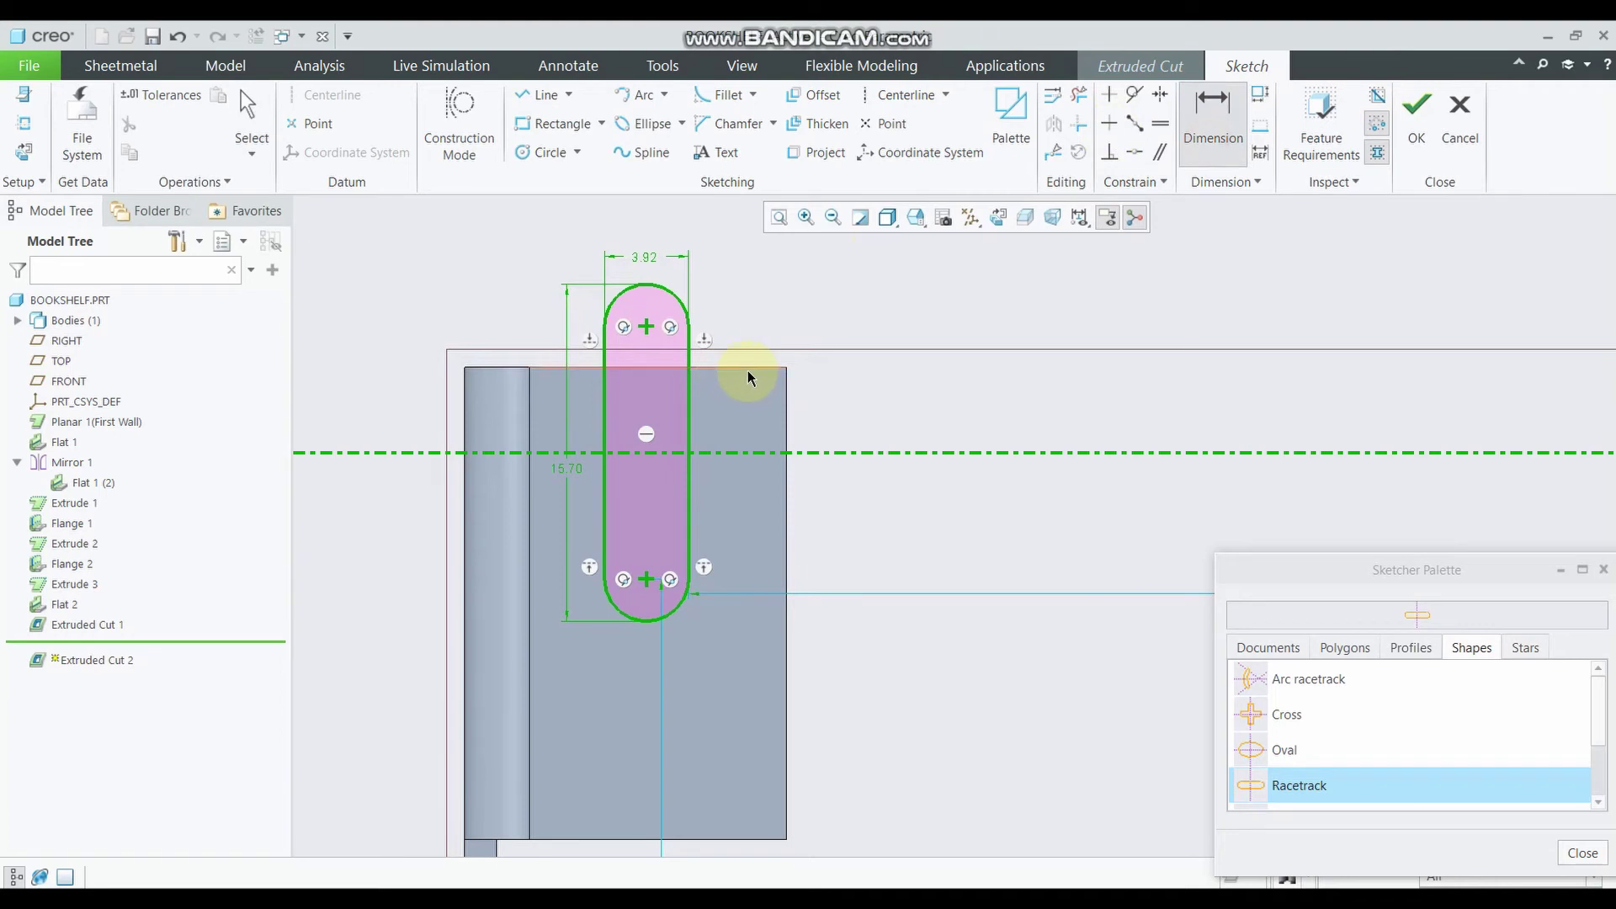
pyautogui.click(841, 446)
pyautogui.middleClick(840, 423)
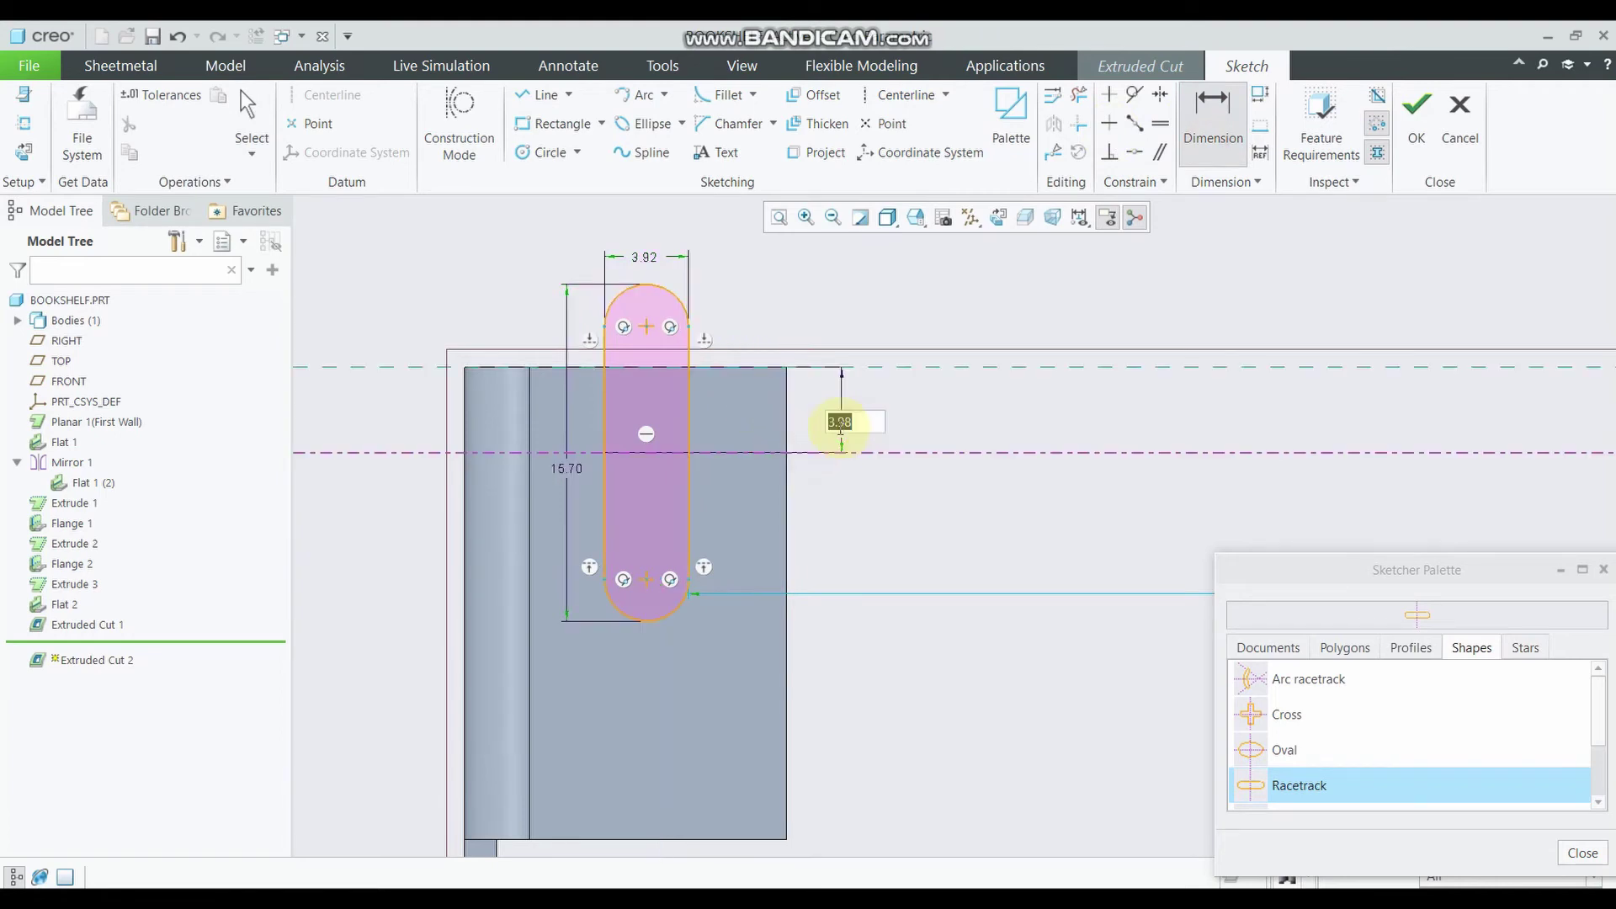
pyautogui.click(843, 416)
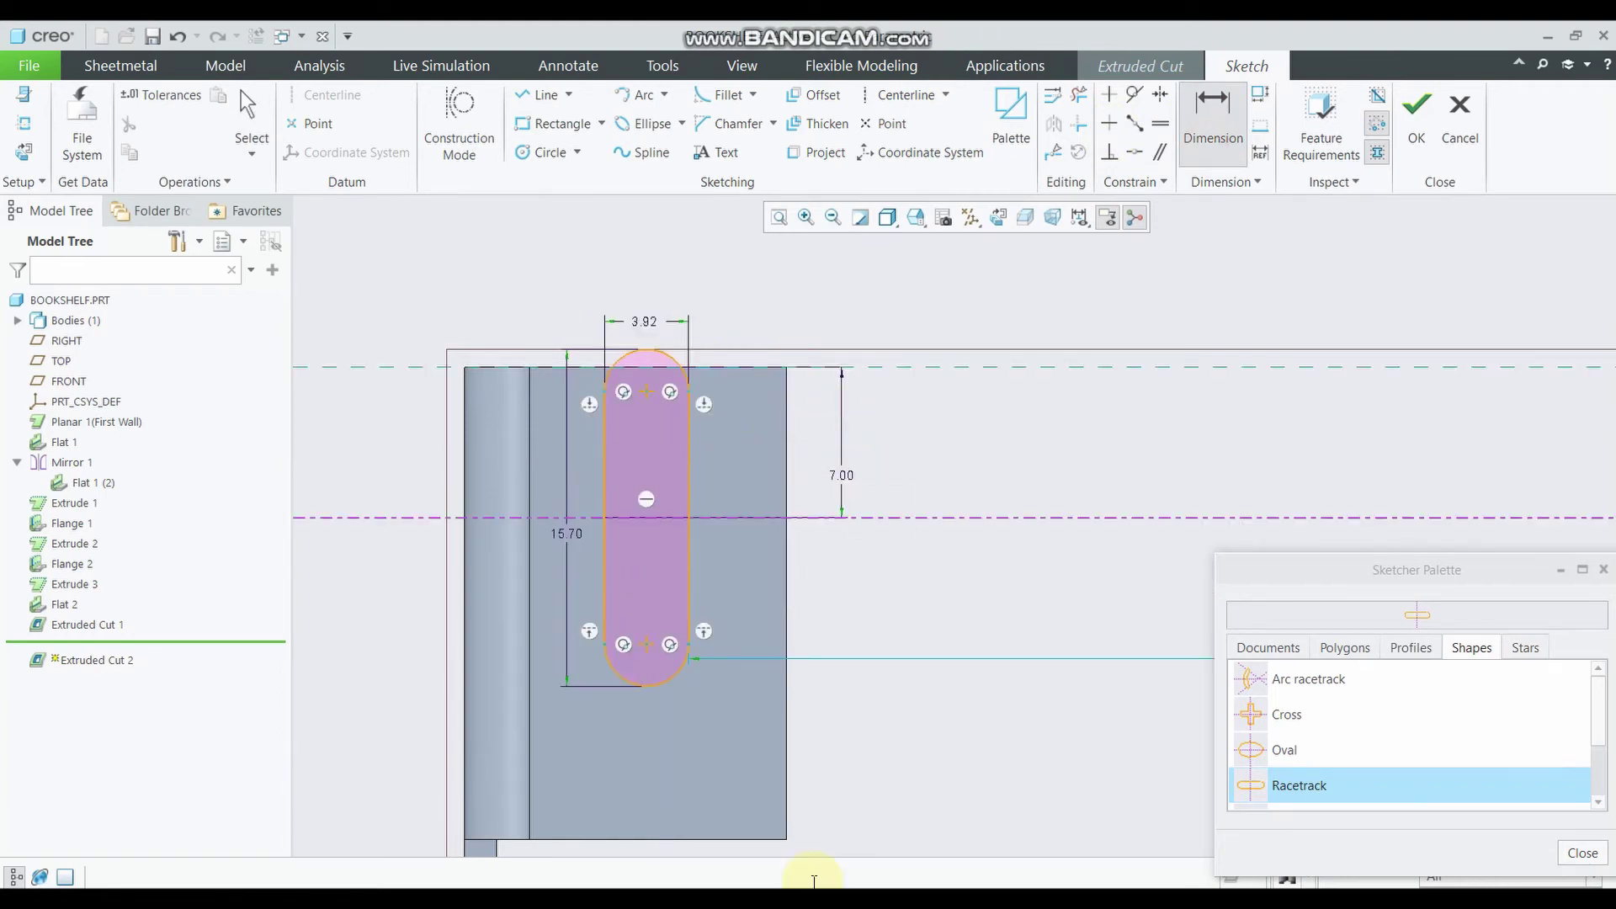
pyautogui.keyDown('shift'); pyautogui.moveTo(634, 453); pyautogui.dragTo(774, 480, button='middle'); pyautogui.keyUp('shift')
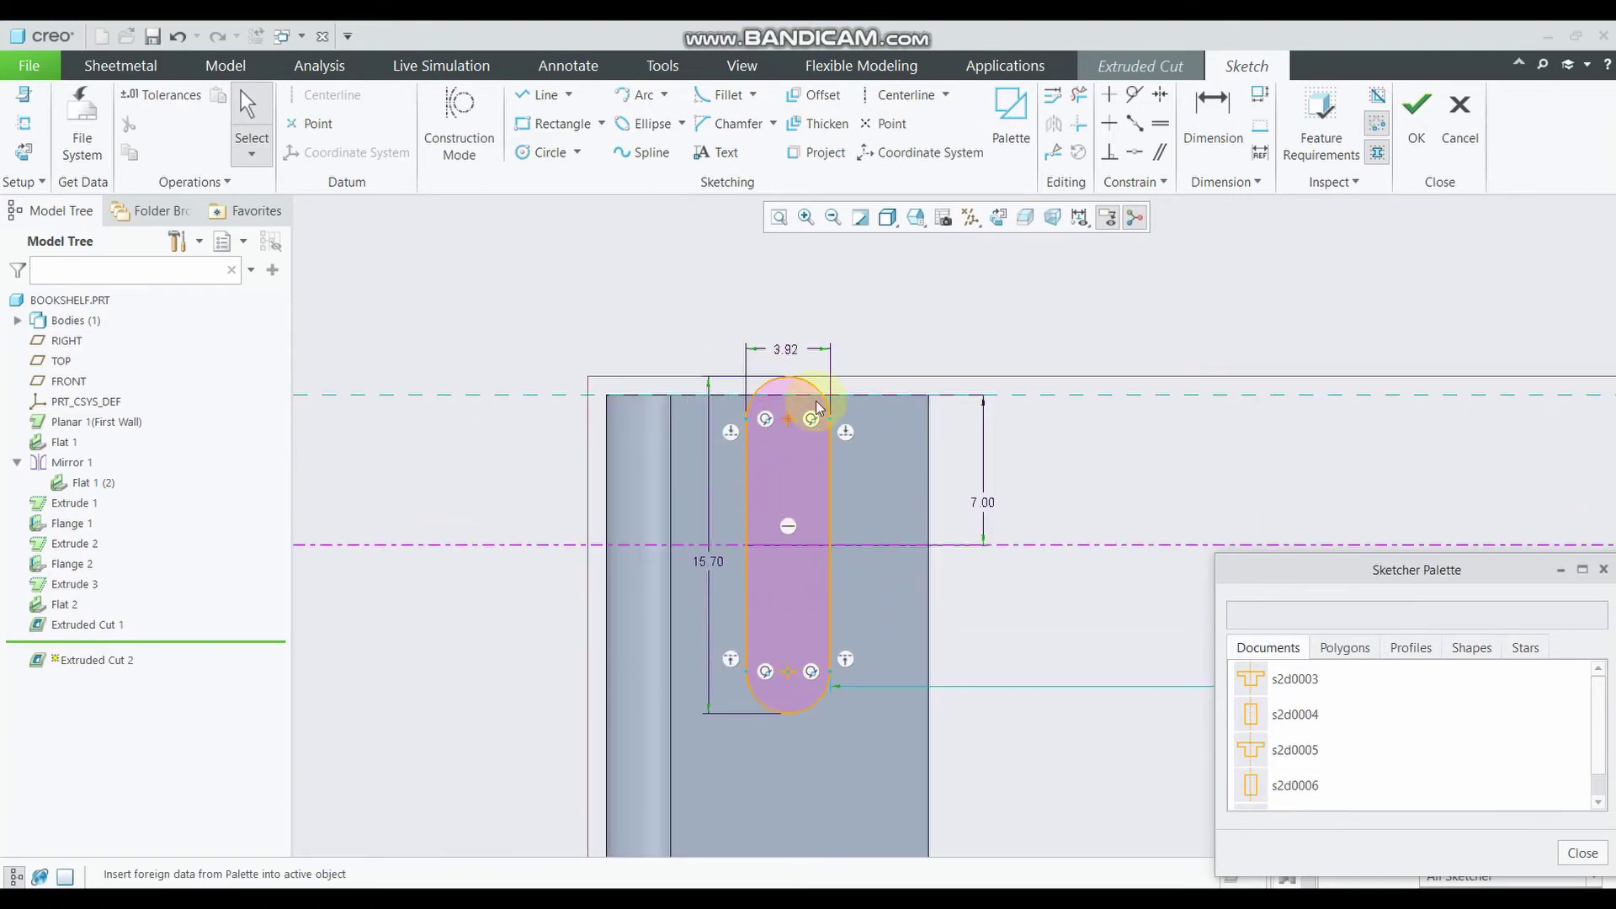
# Draw a vertical centerline running through the slot
pyautogui.click(922, 99)
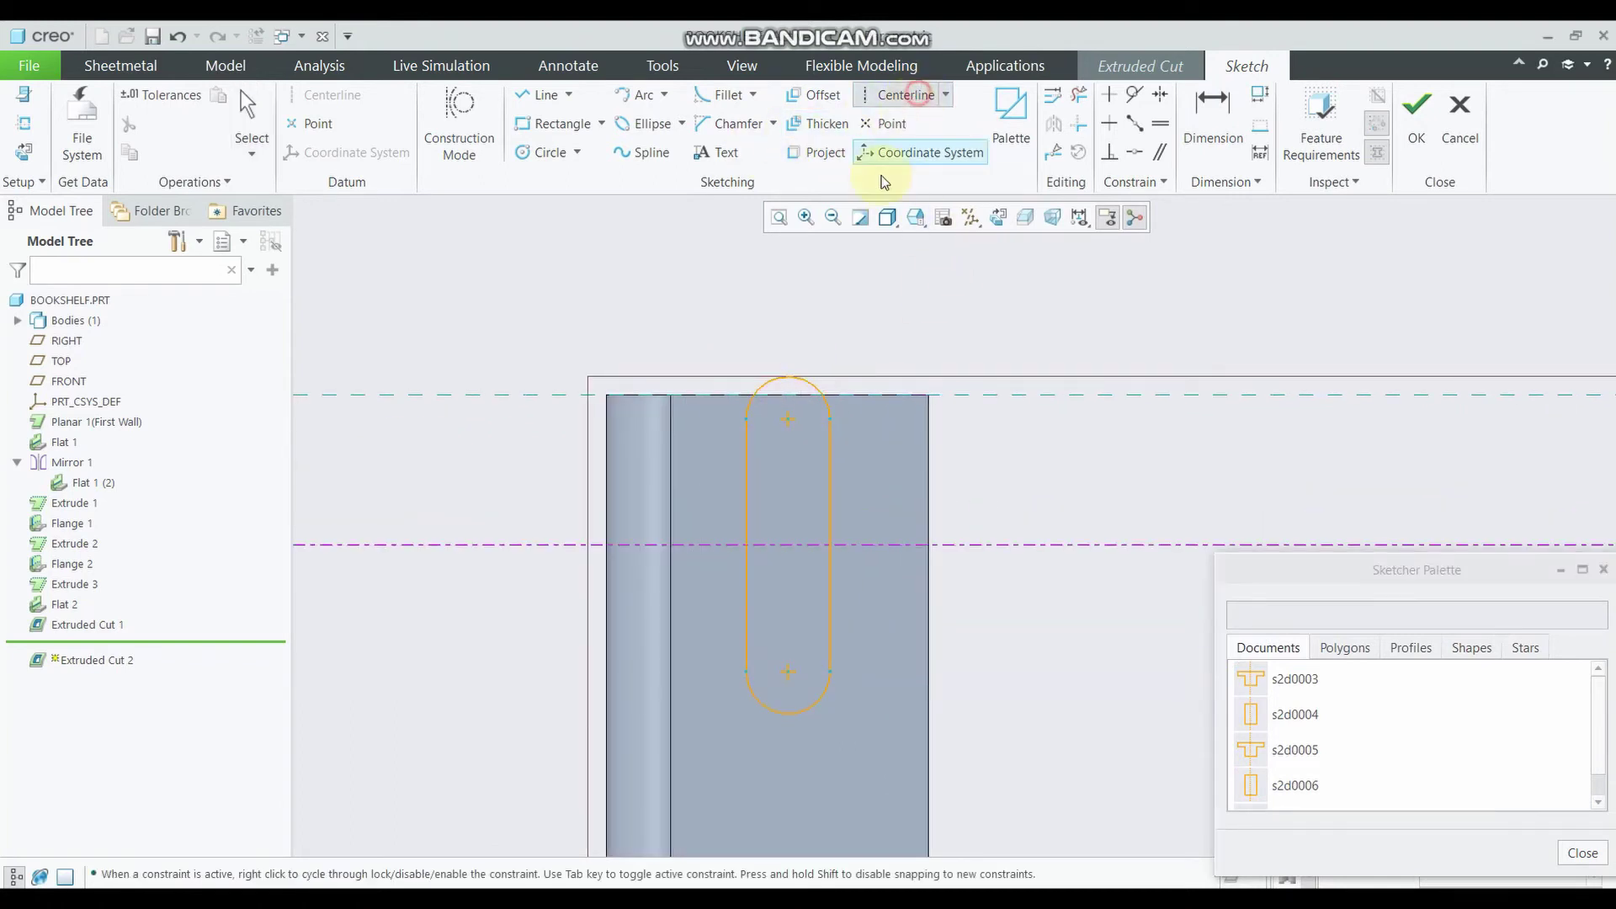
pyautogui.click(798, 397)
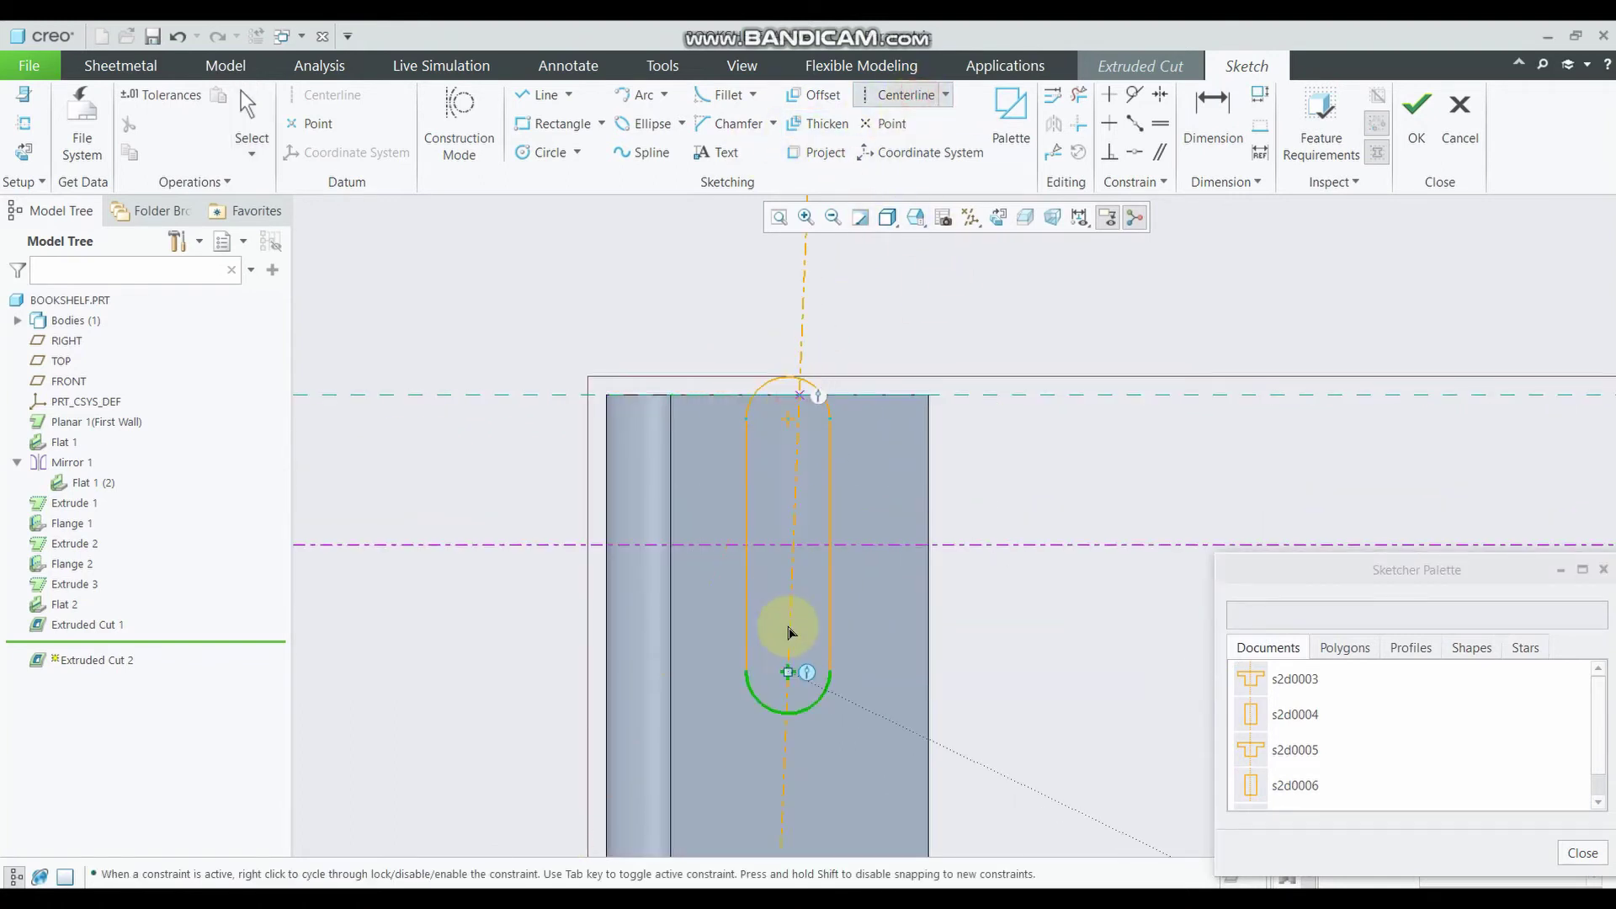
pyautogui.scroll(-3, 788, 683)
pyautogui.click(788, 760)
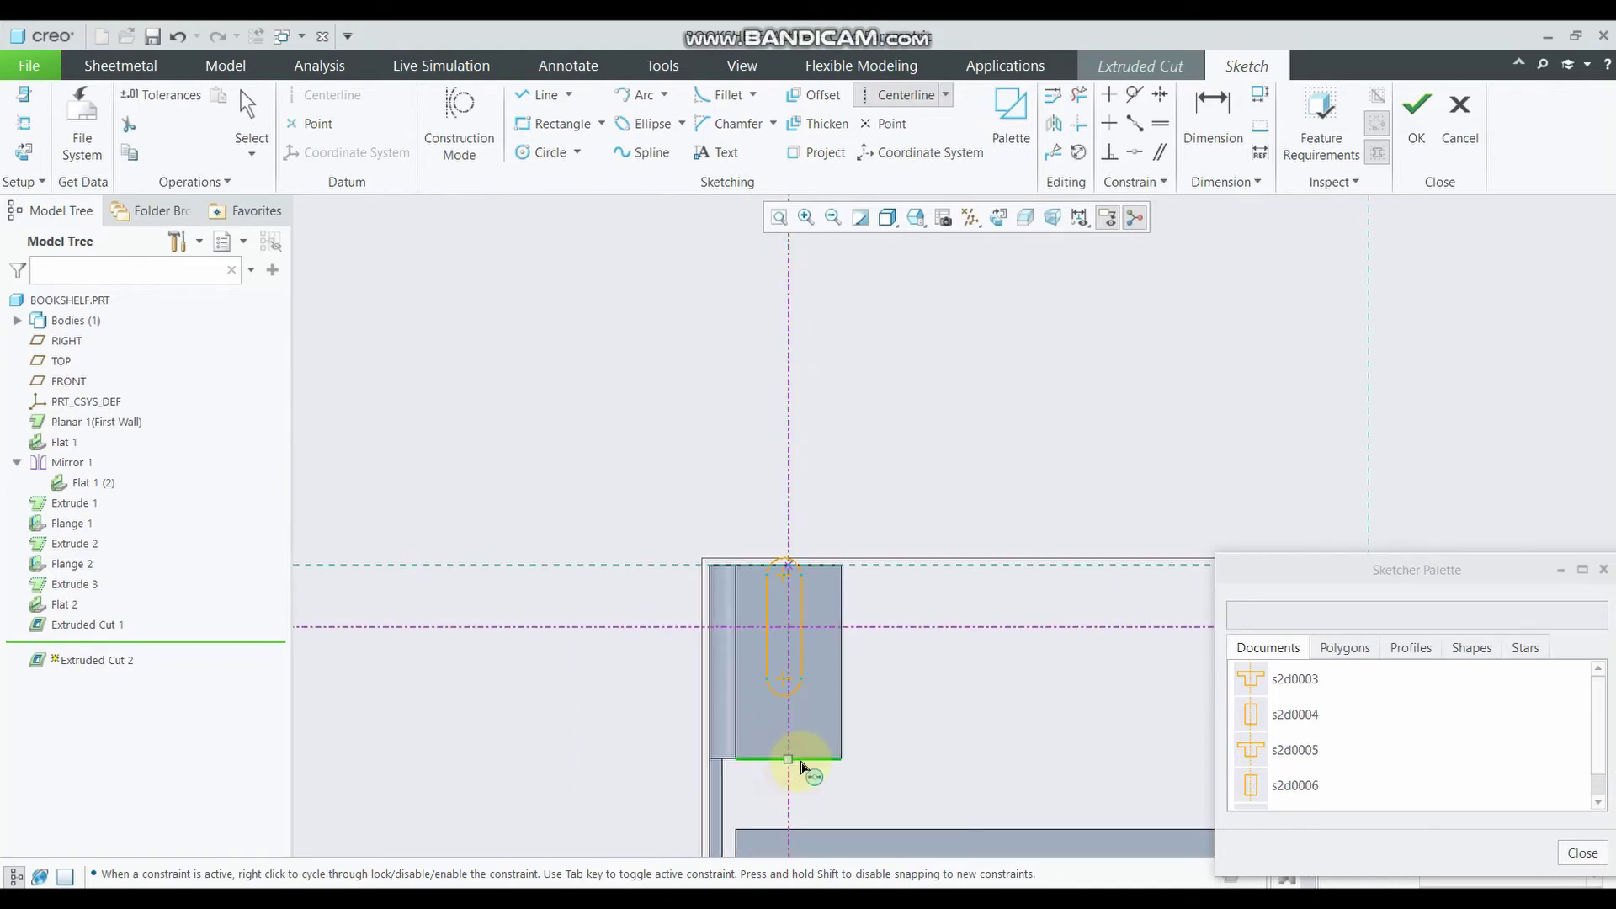
pyautogui.middleClick(859, 693)
pyautogui.scroll(3, 784, 580)
pyautogui.scroll(2, 788, 584)
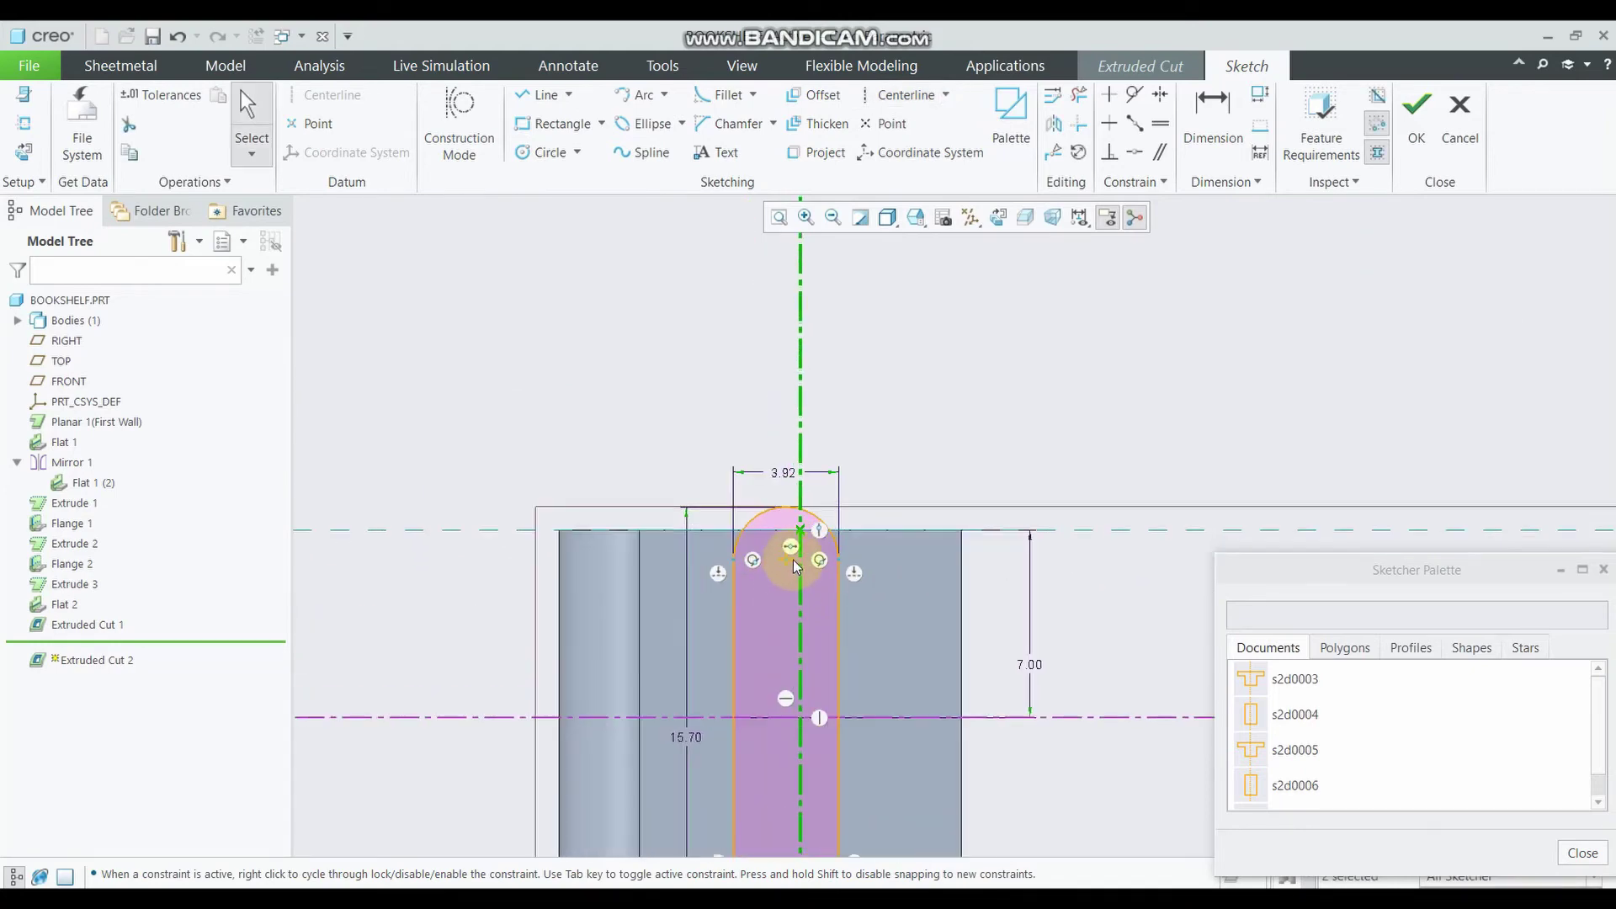
pyautogui.scroll(-3, 793, 559)
pyautogui.scroll(3, 781, 688)
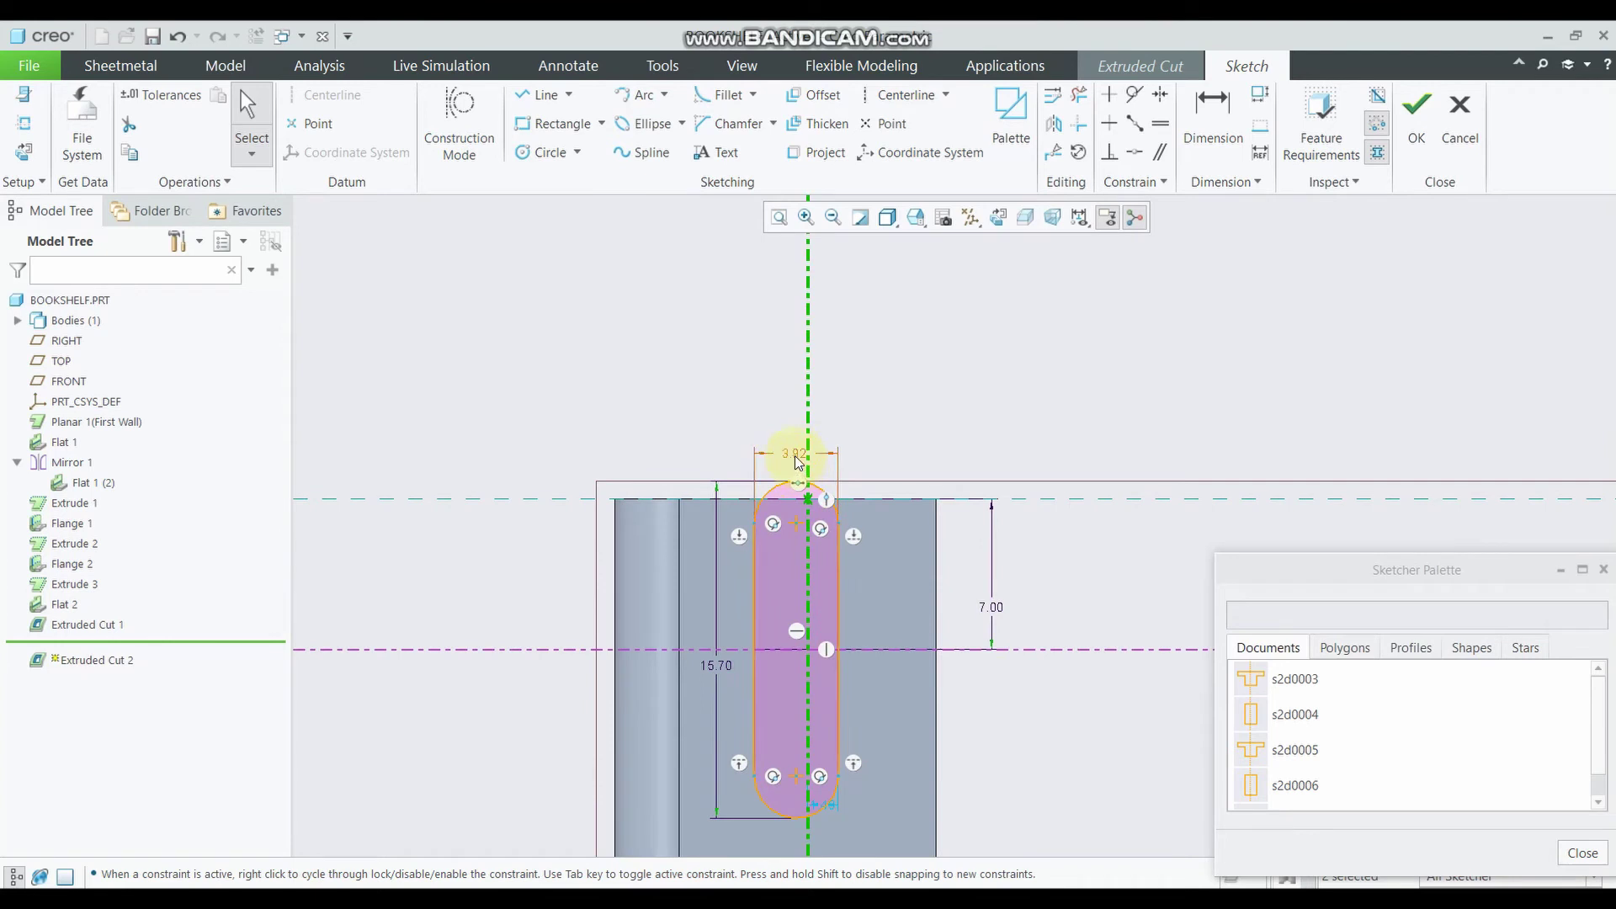
# Change the slot width from 3.92 to 5
pyautogui.doubleClick(795, 454)
pyautogui.write('1')
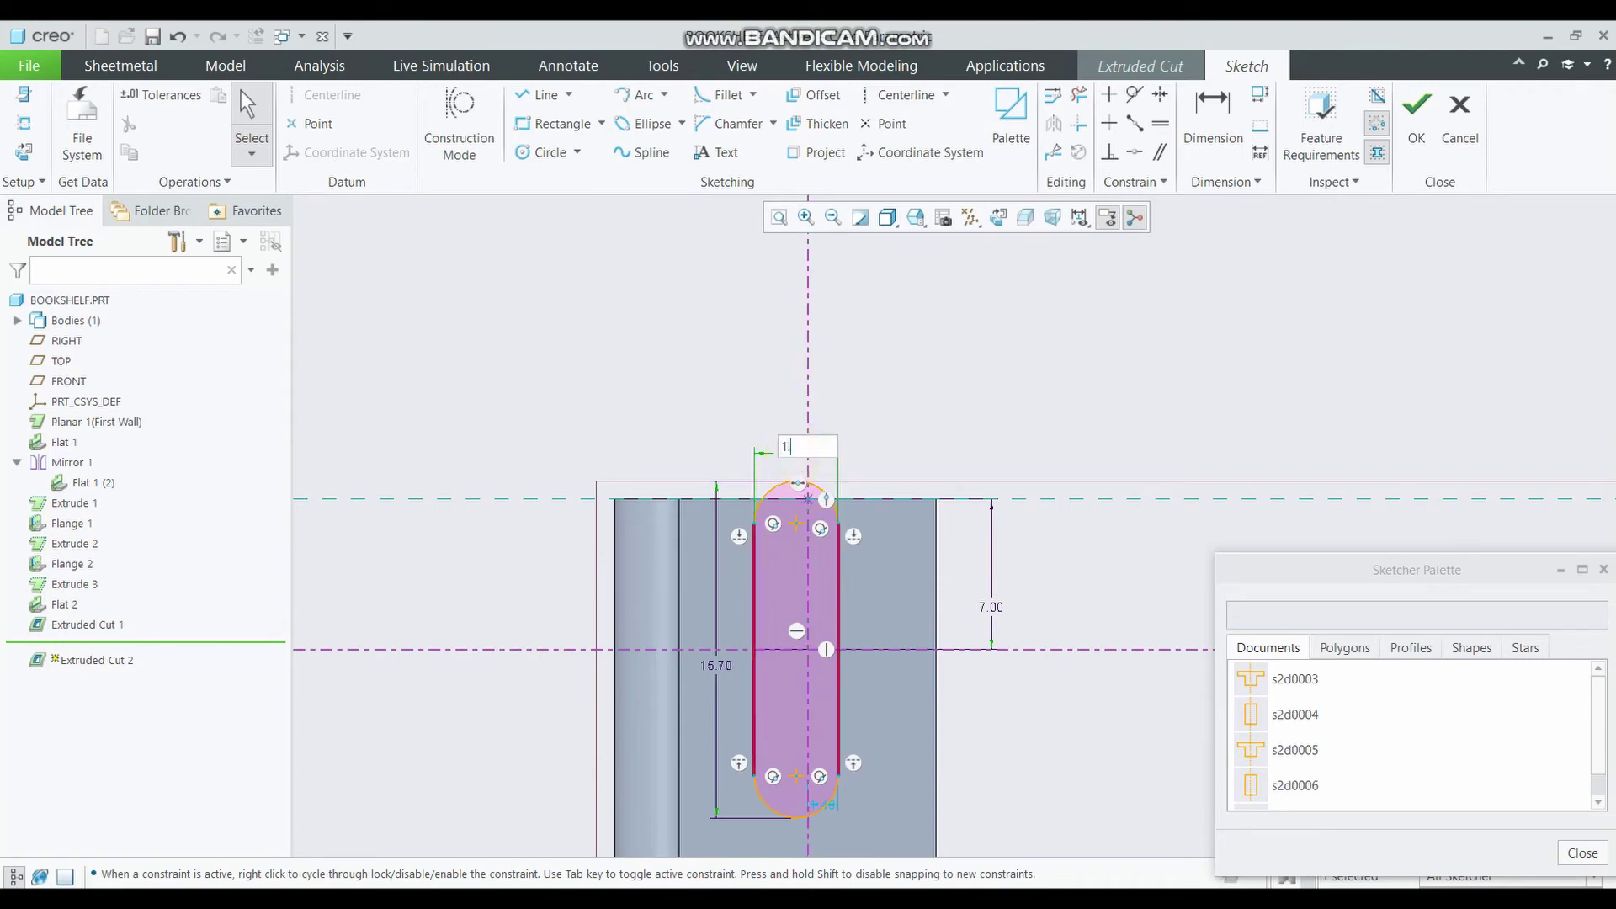
pyautogui.write('5')
pyautogui.press('Return')
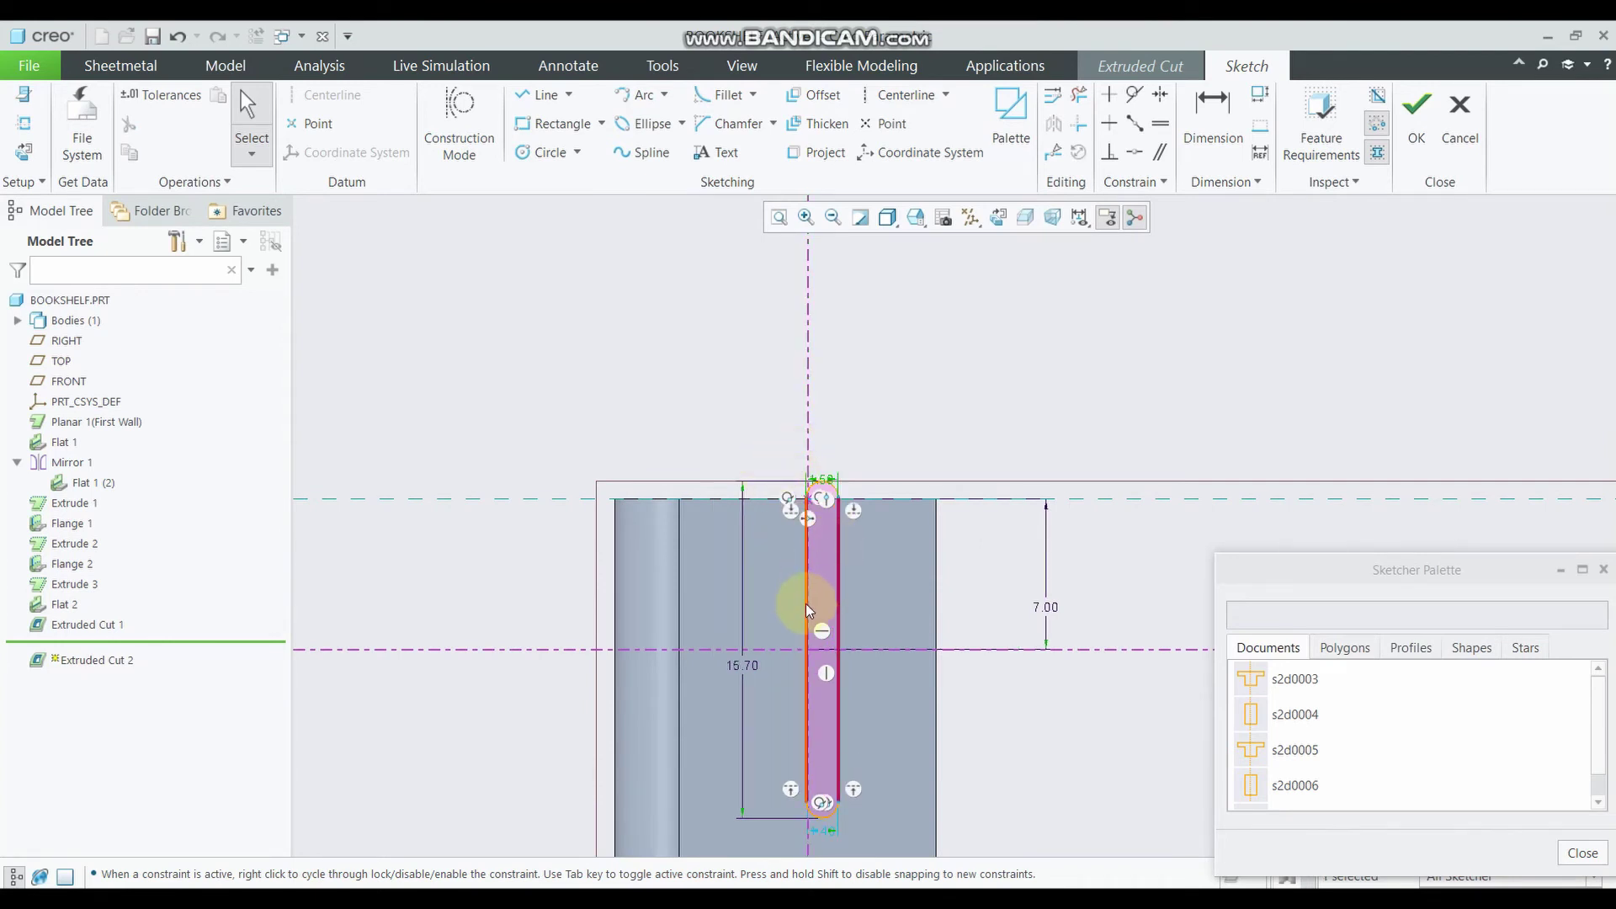
pyautogui.scroll(2, 806, 615)
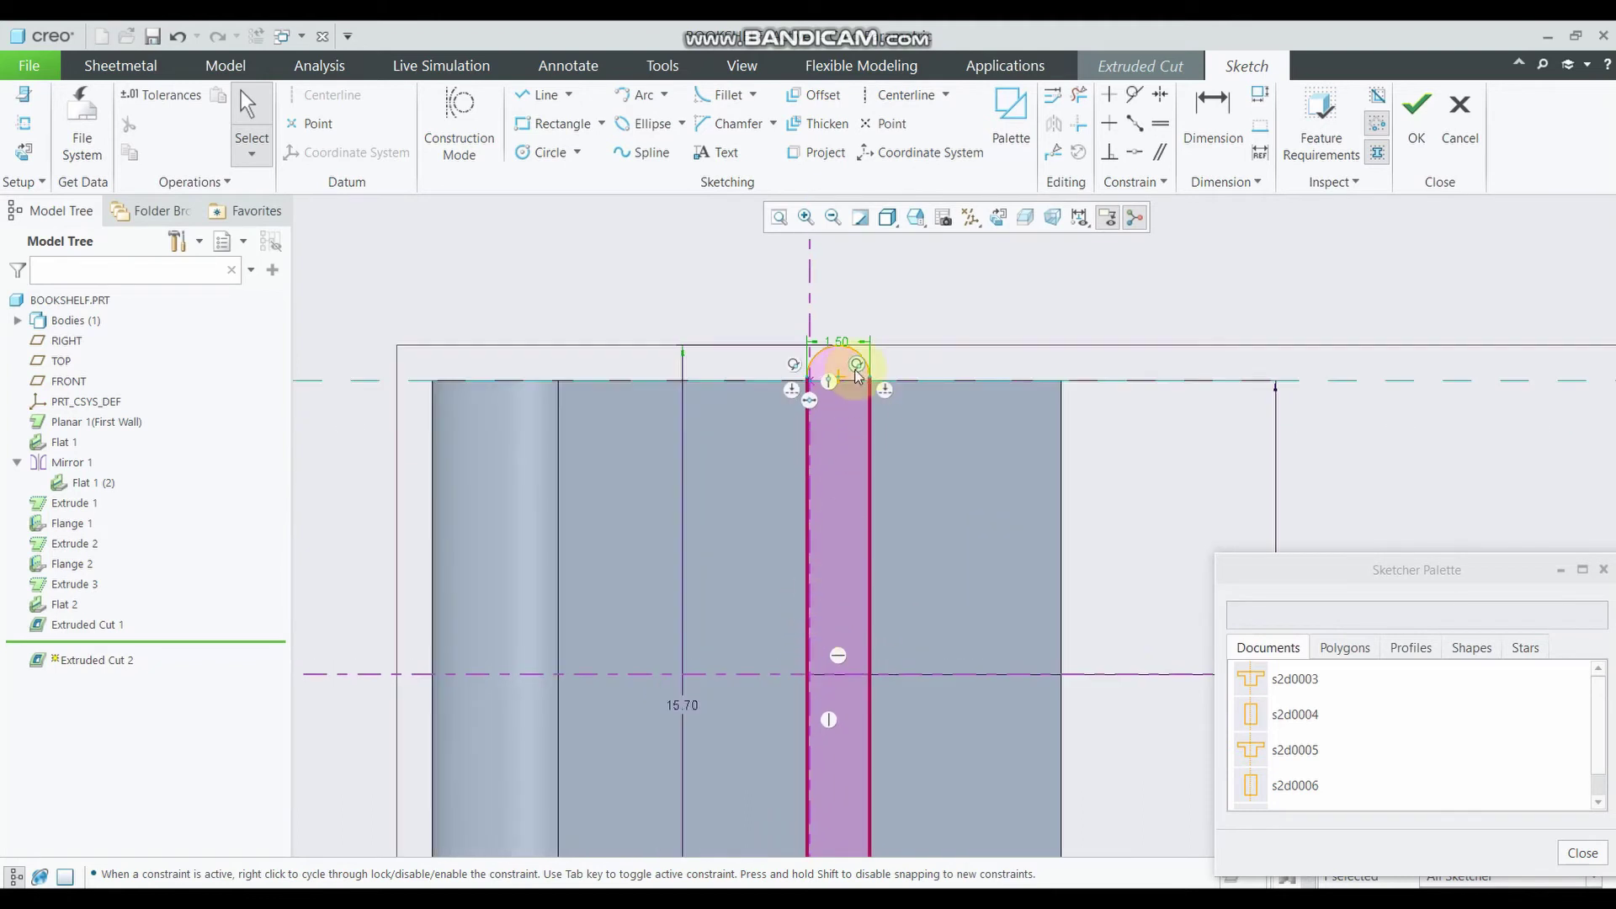
pyautogui.scroll(2, 846, 375)
pyautogui.scroll(-3, 783, 552)
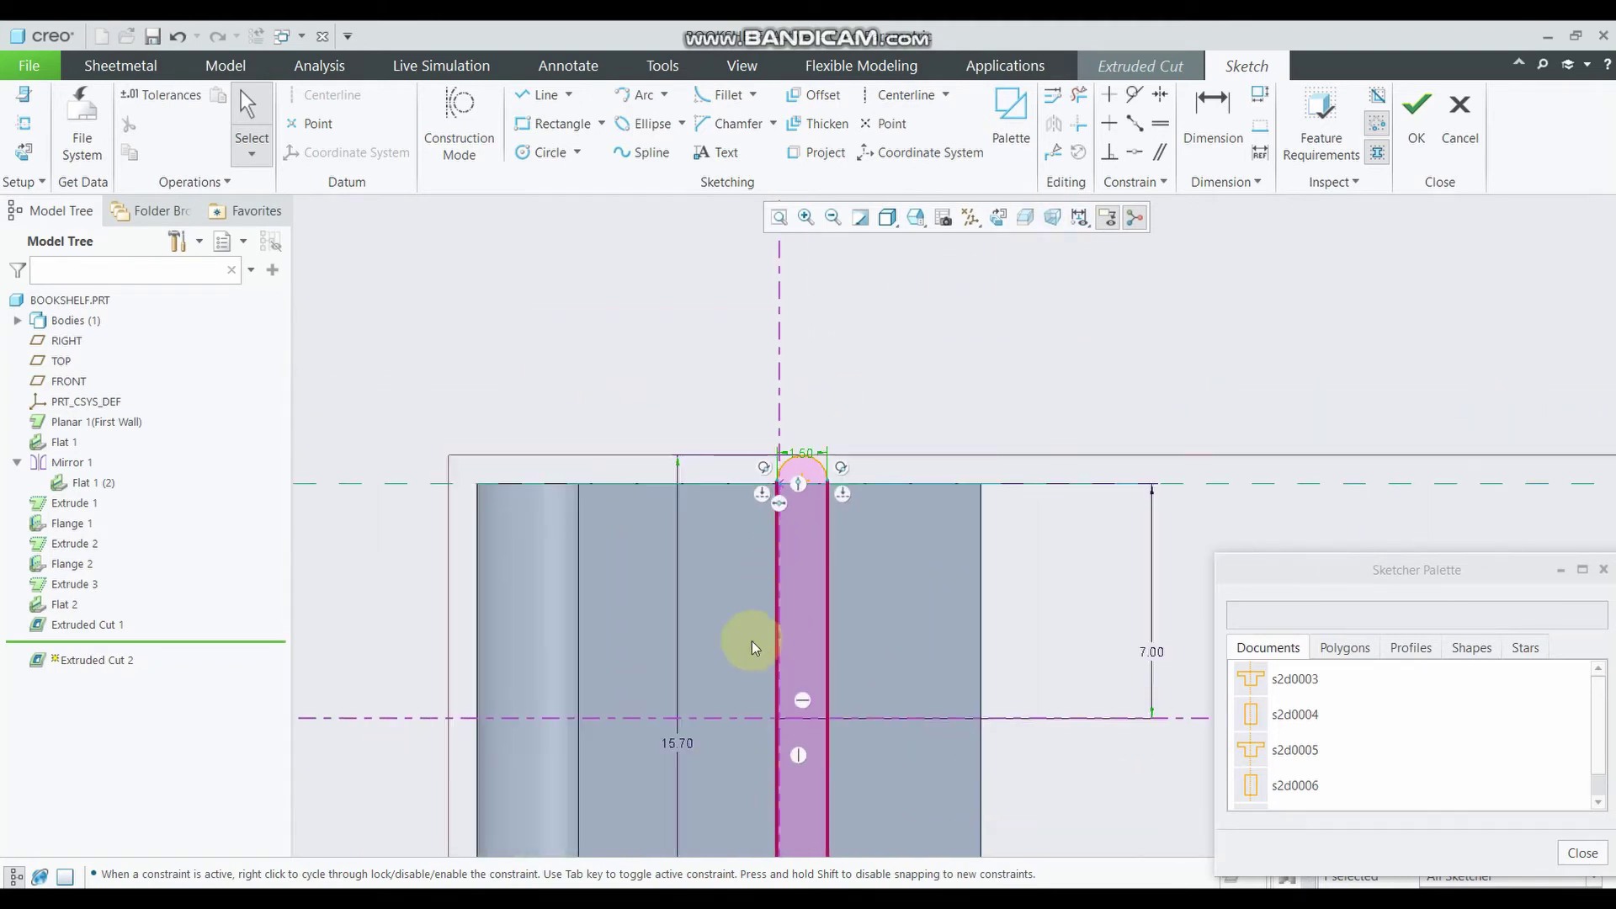
# Set the slot length to 6.00, trying 4 first
pyautogui.doubleClick(682, 745)
pyautogui.write('4')
pyautogui.press('Return')
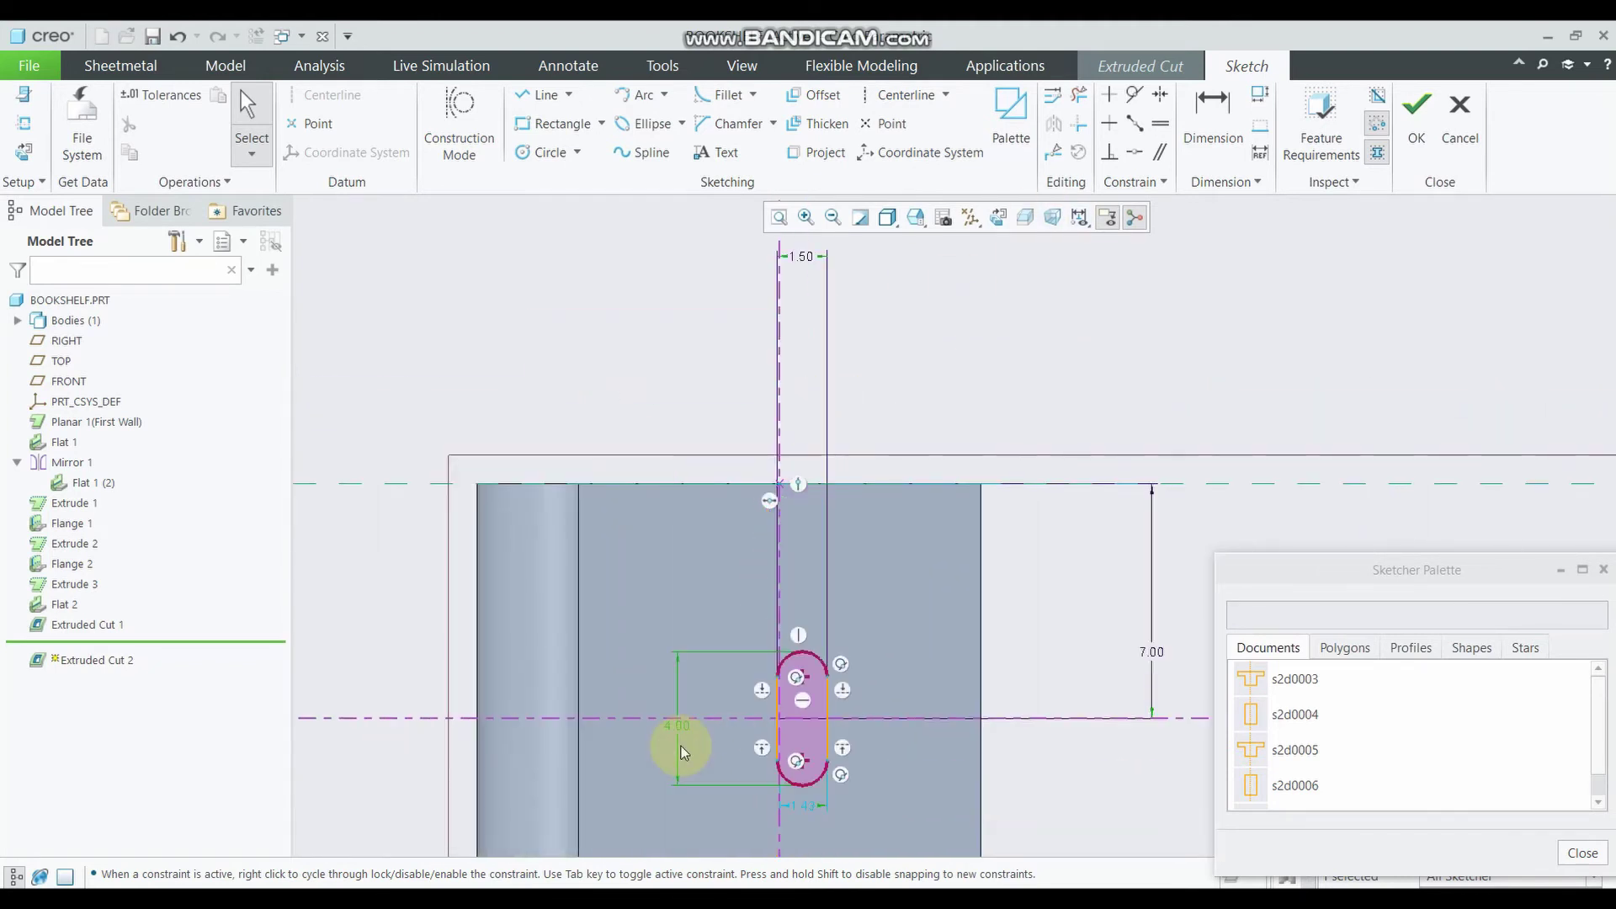
pyautogui.scroll(1, 808, 709)
pyautogui.scroll(1, 793, 717)
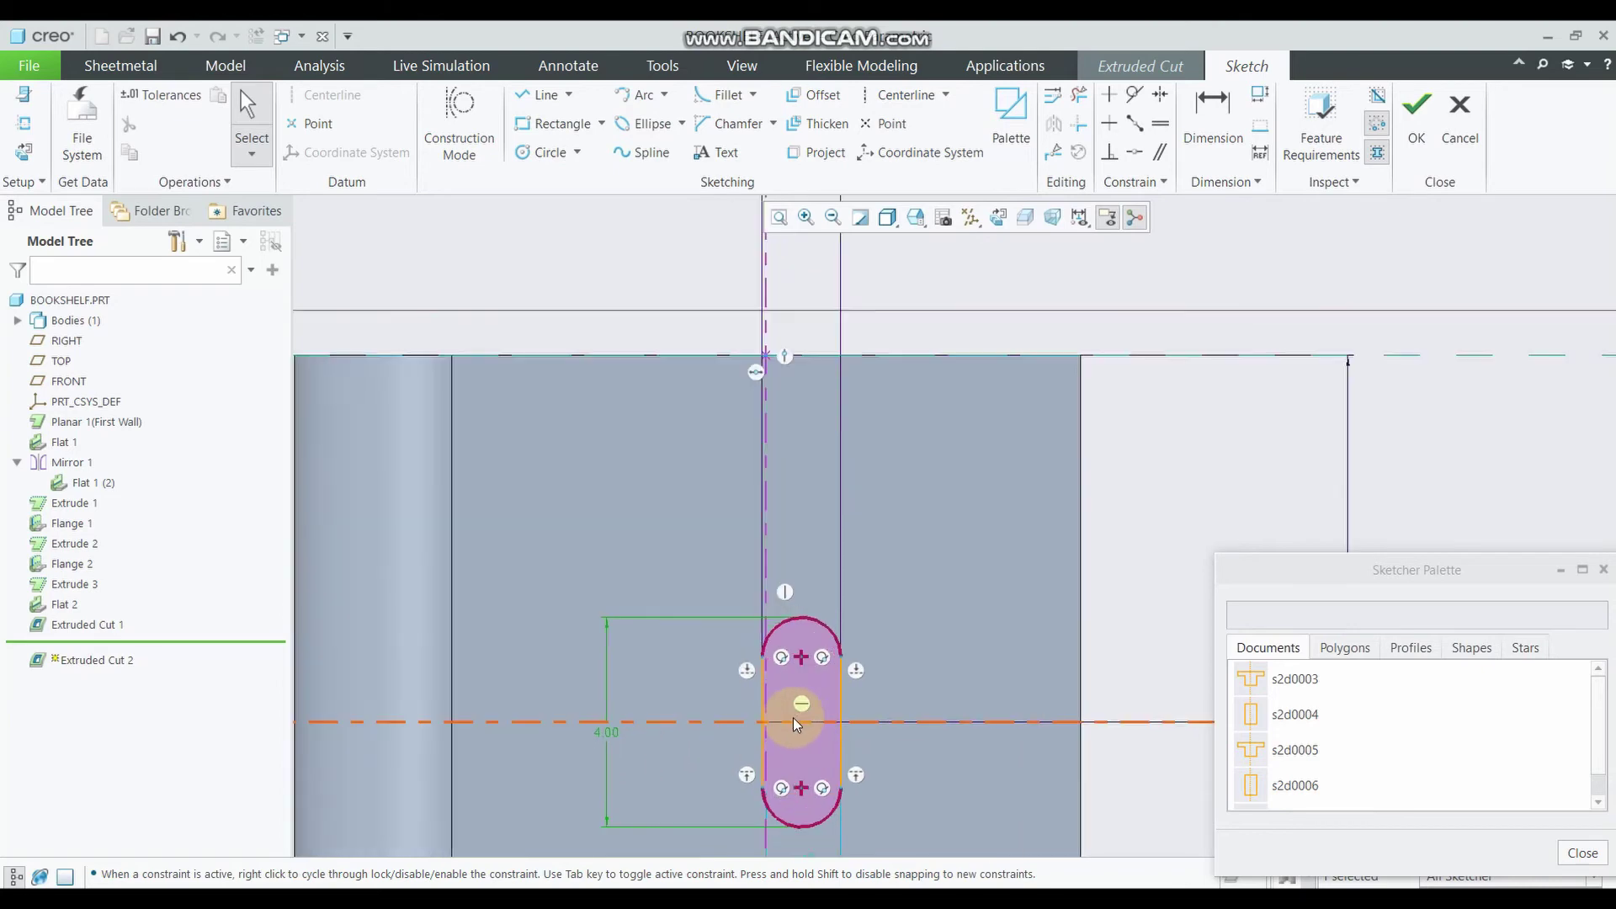
pyautogui.doubleClick(606, 735)
pyautogui.write('6')
pyautogui.press('Return')
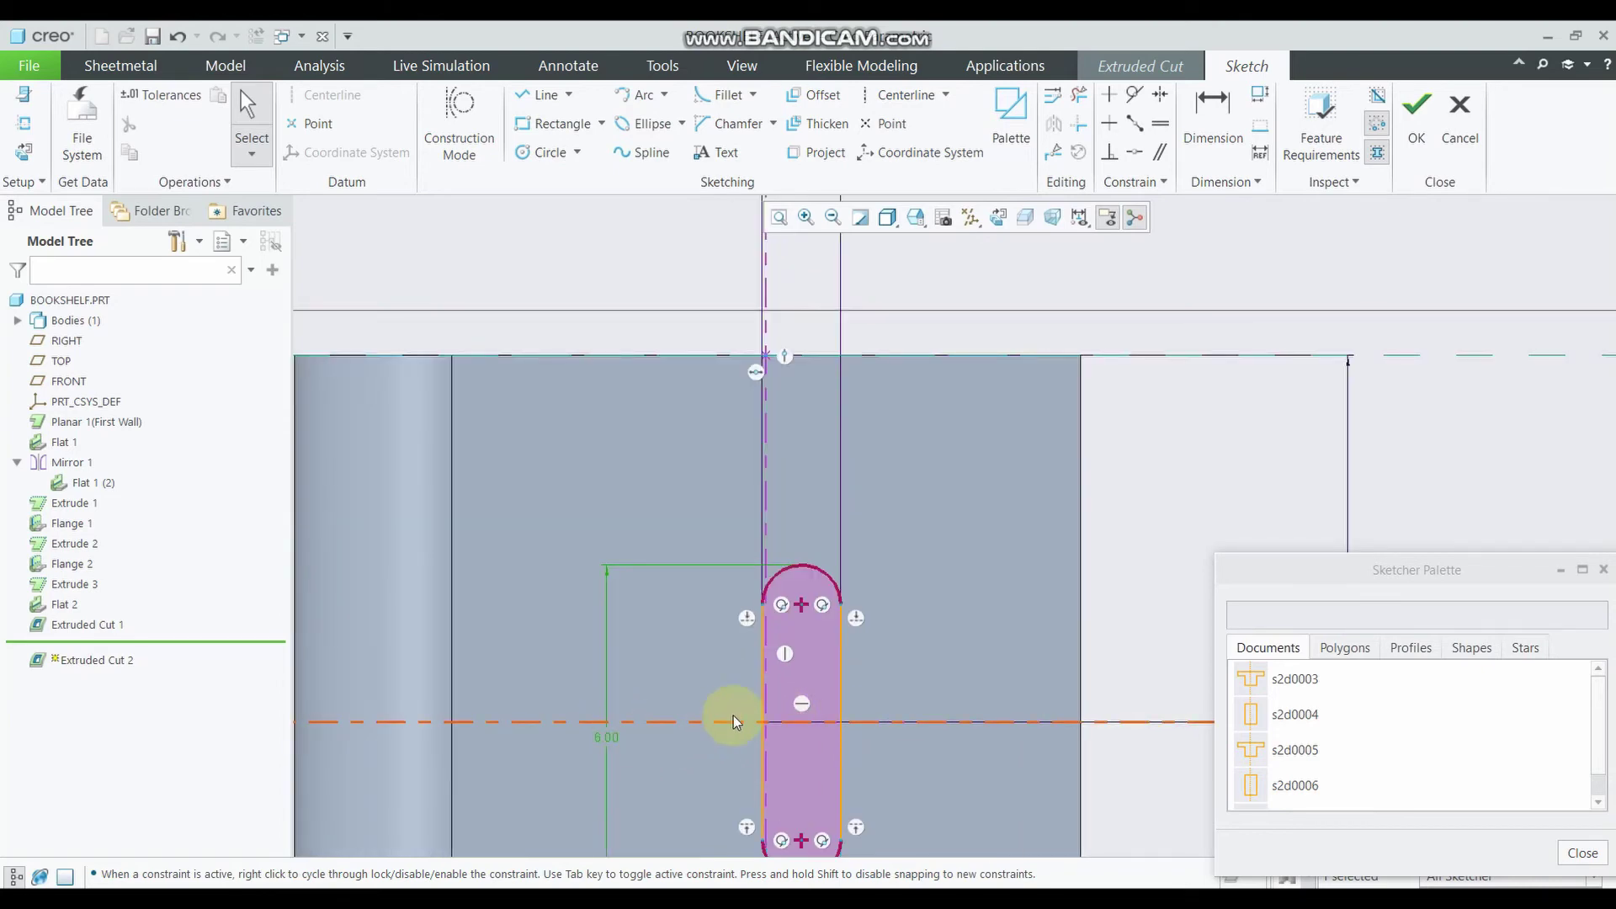
pyautogui.scroll(-1, 734, 715)
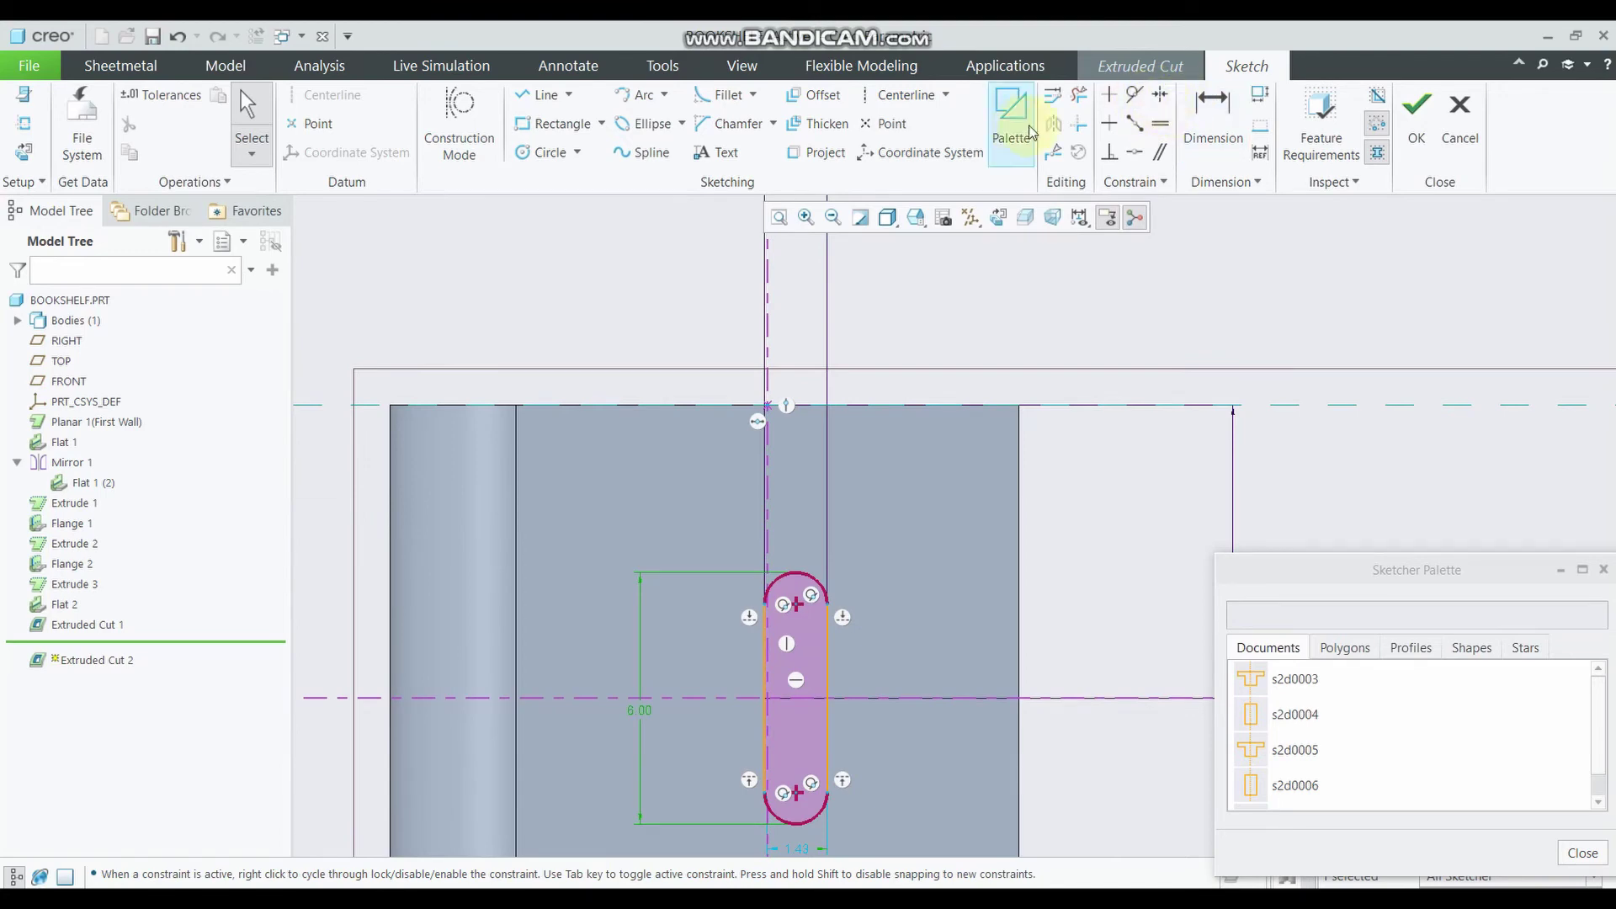
# Align the slot's arc centre with the vertical centerline
pyautogui.click(1133, 155)
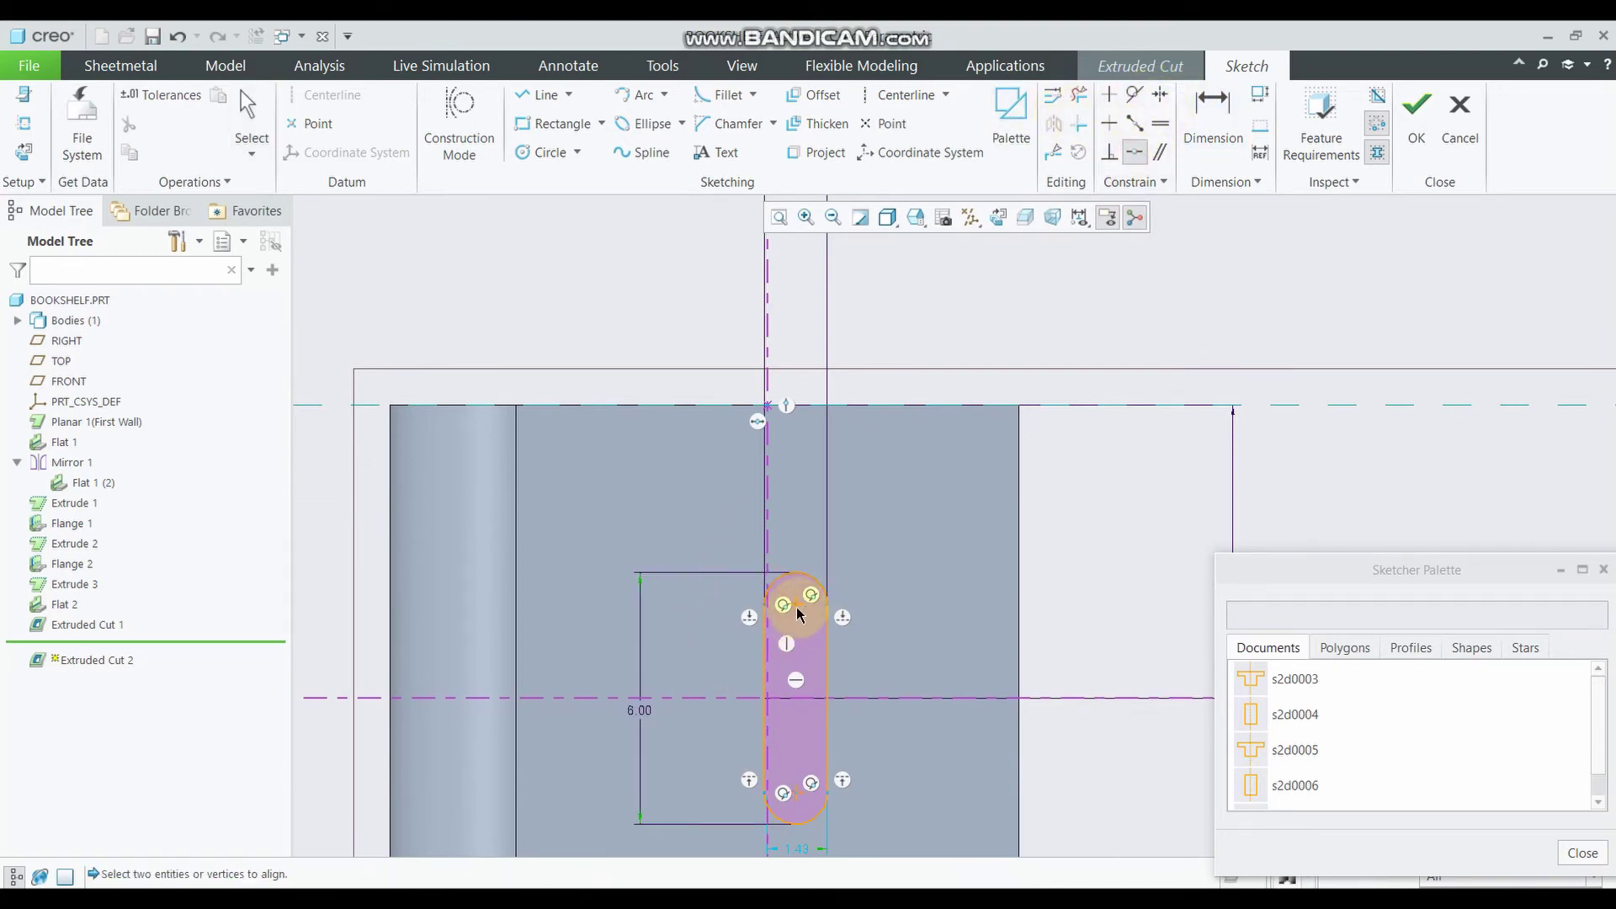
pyautogui.click(770, 543)
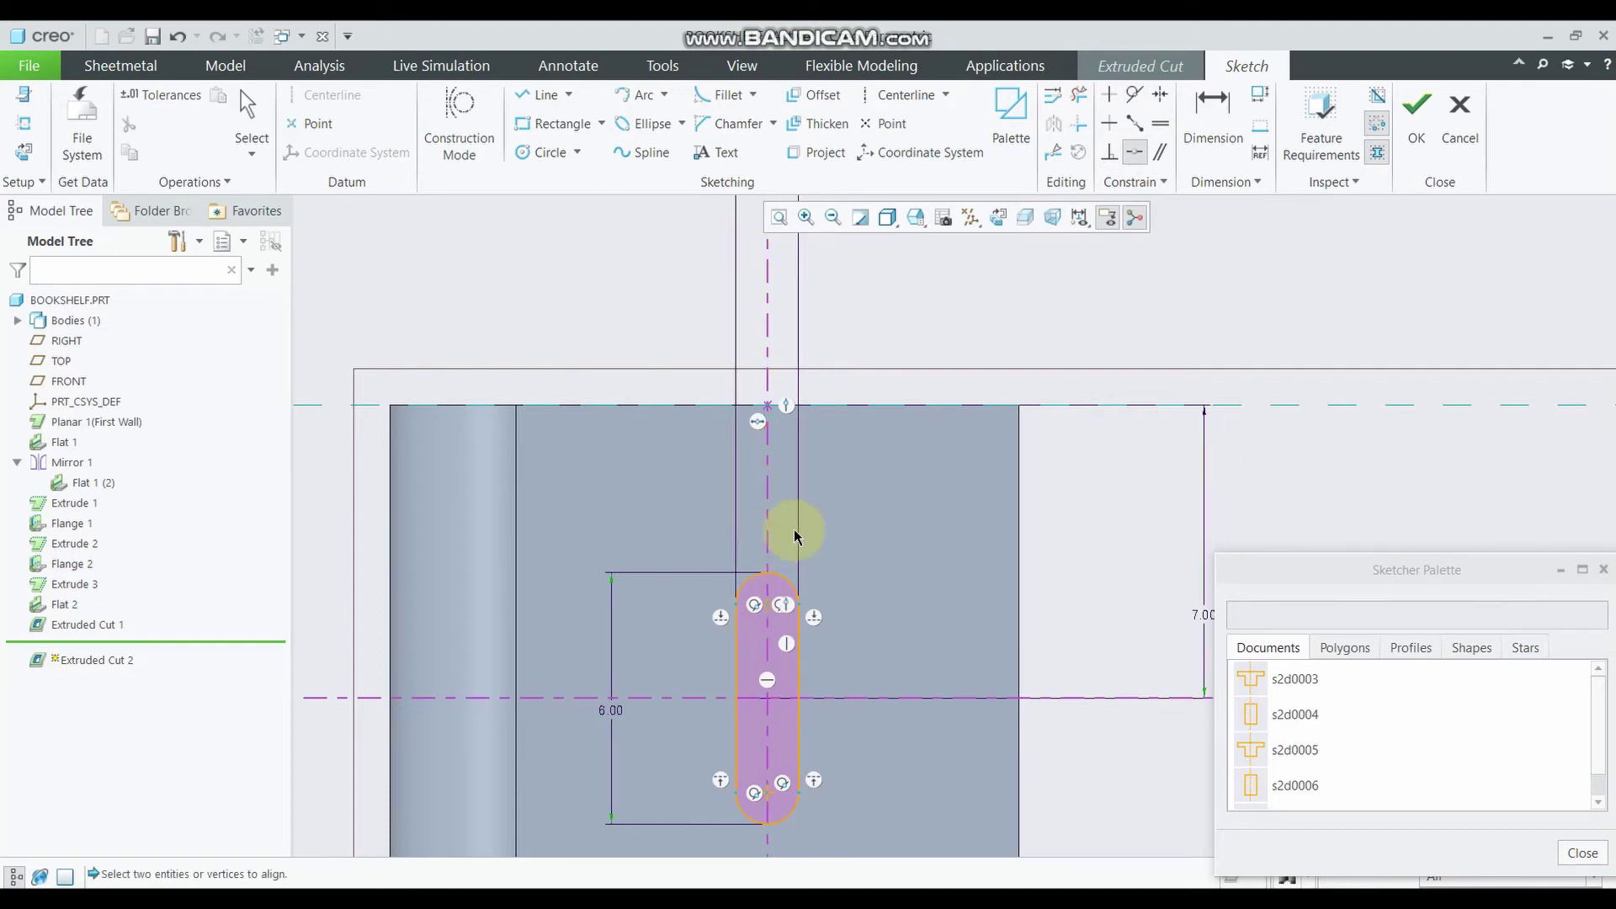
pyautogui.click(796, 599)
pyautogui.click(762, 781)
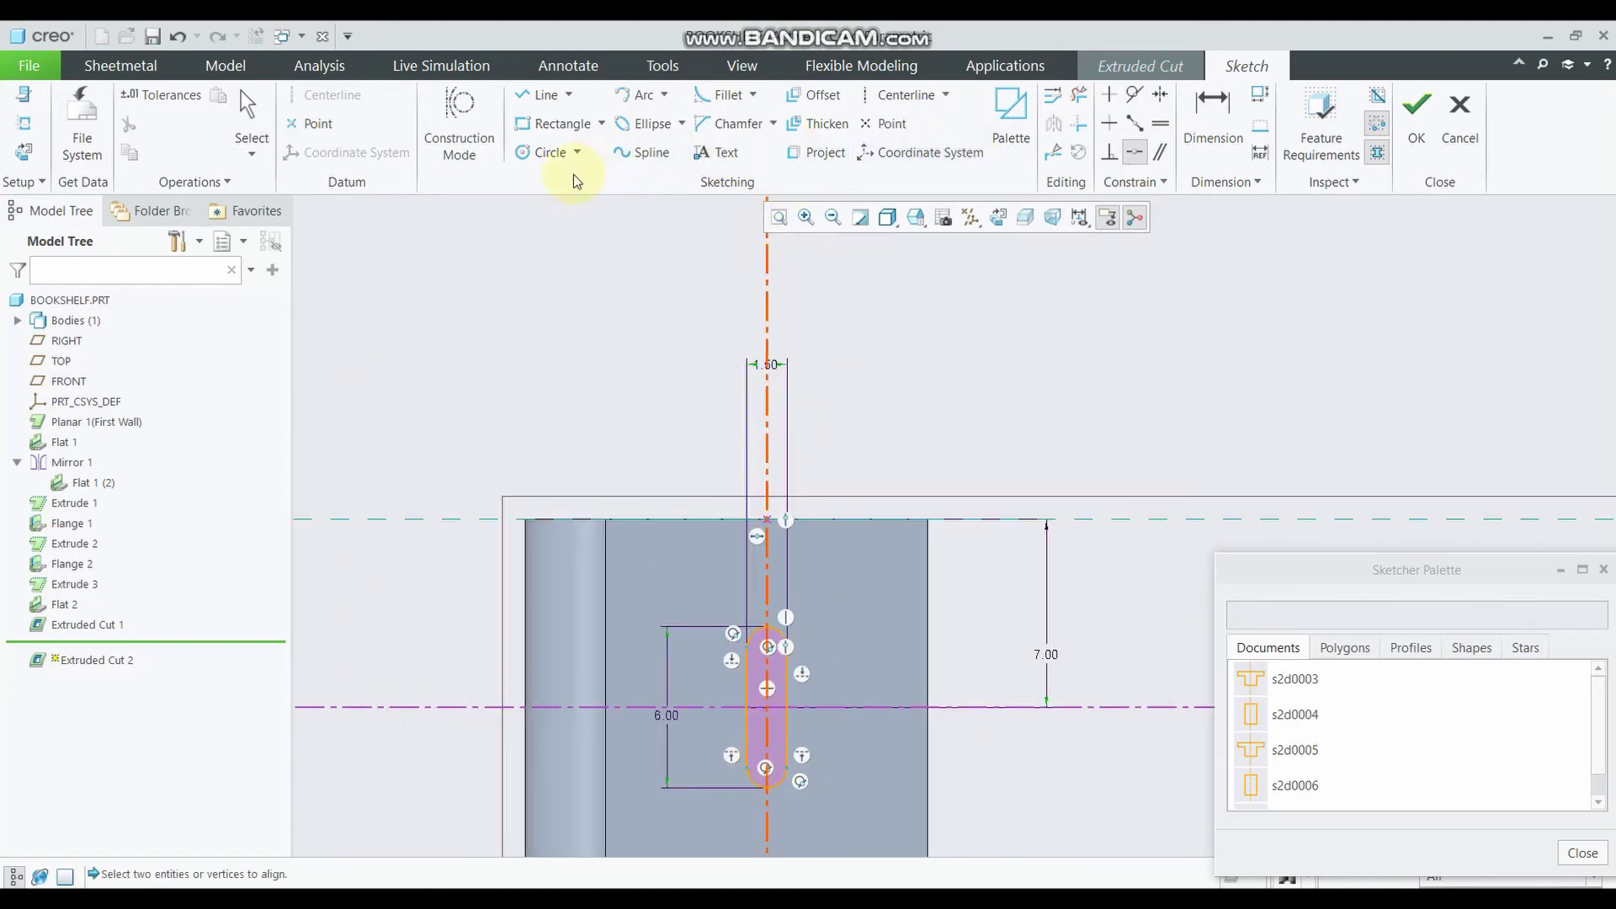
# Draw a circle at the slot's middle with a 3.00 diameter
pyautogui.click(543, 157)
pyautogui.scroll(-1, 783, 723)
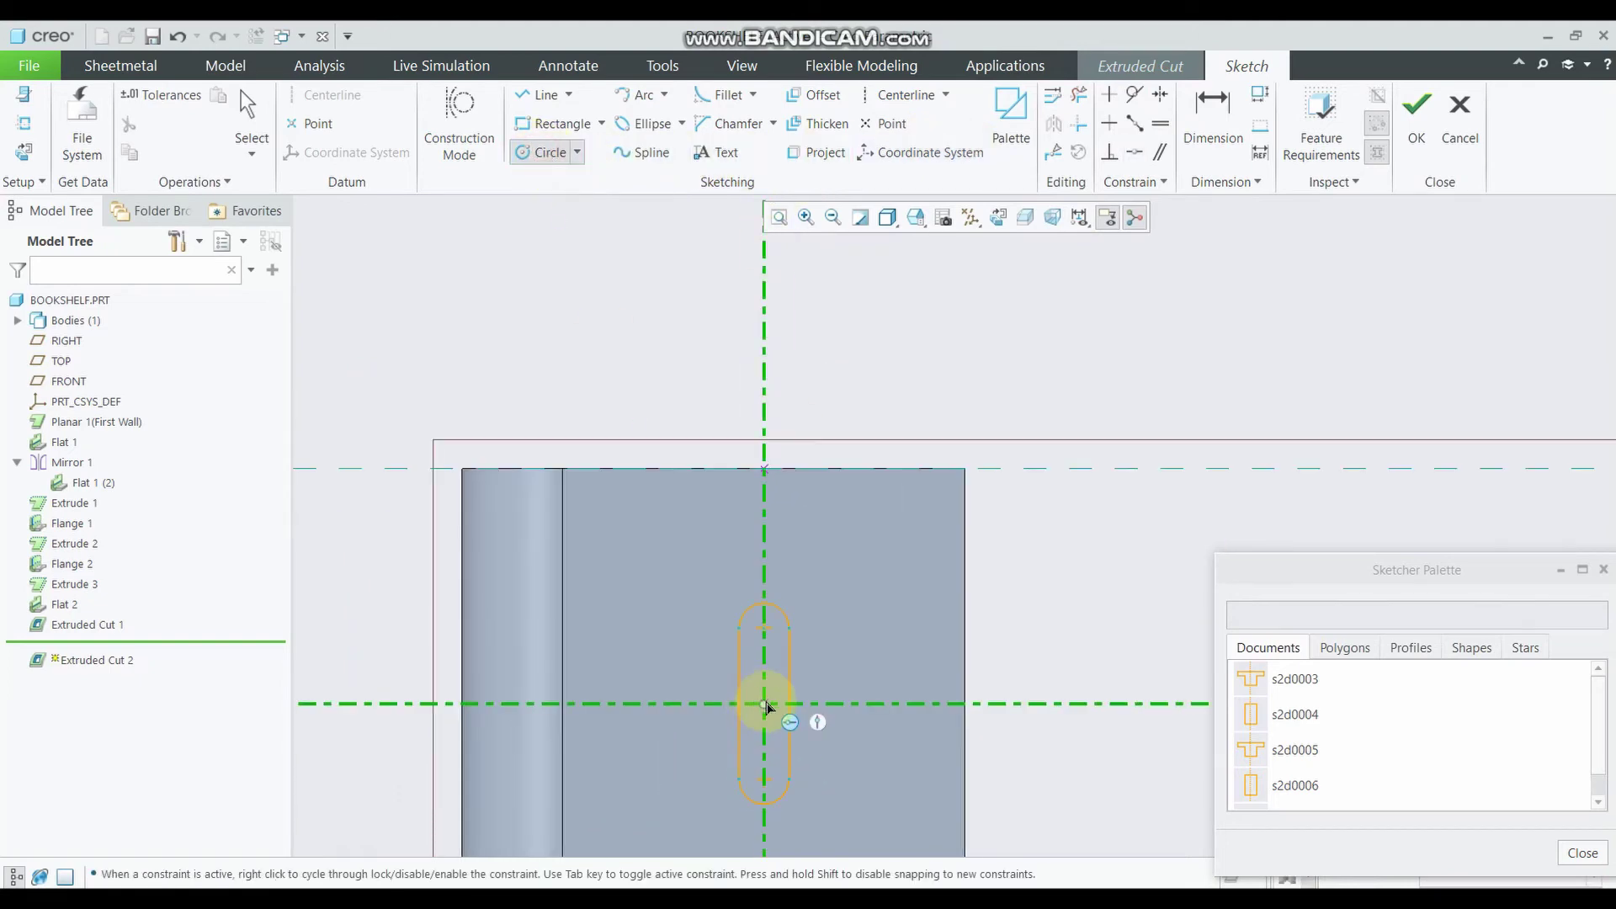
pyautogui.click(806, 725)
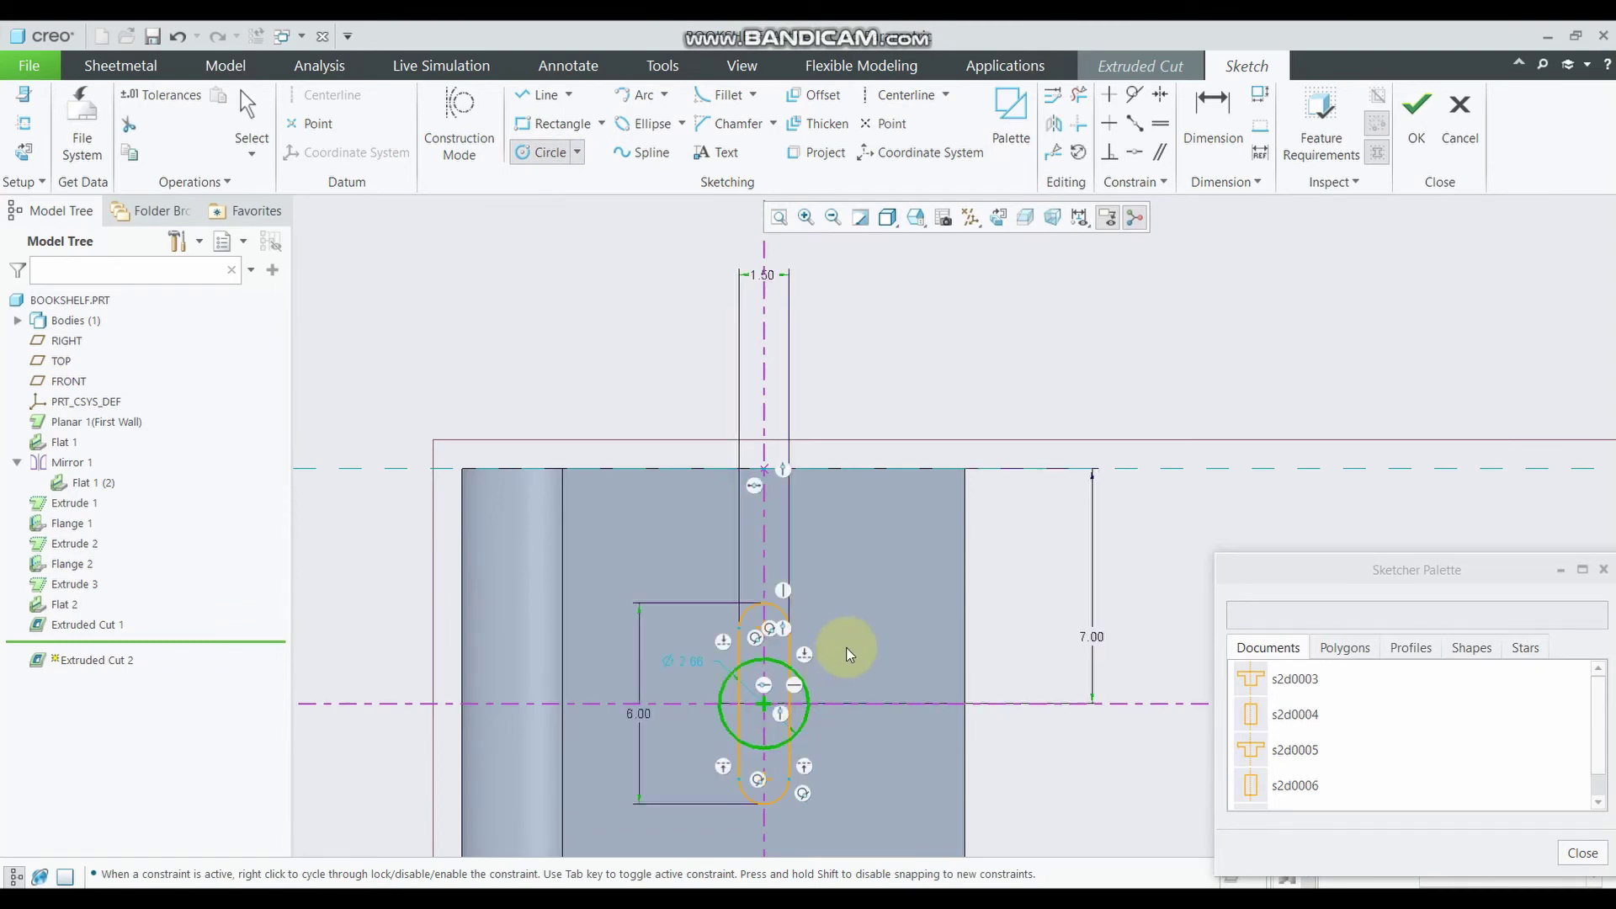
pyautogui.middleClick(840, 649)
pyautogui.click(722, 690)
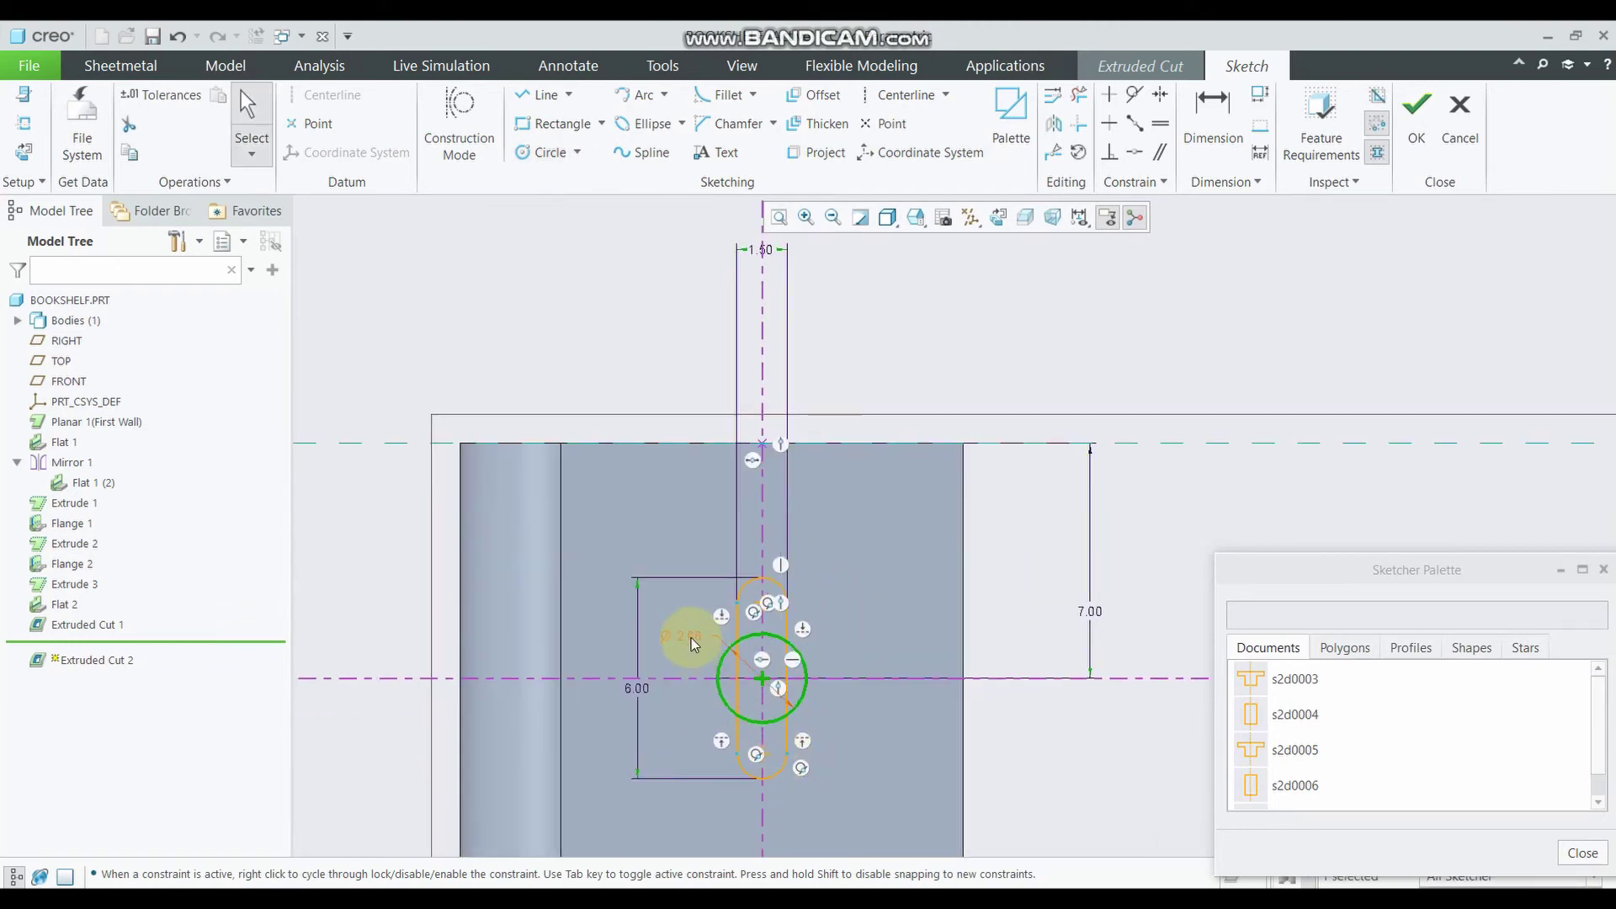
pyautogui.doubleClick(691, 638)
pyautogui.write('3')
pyautogui.press('Return')
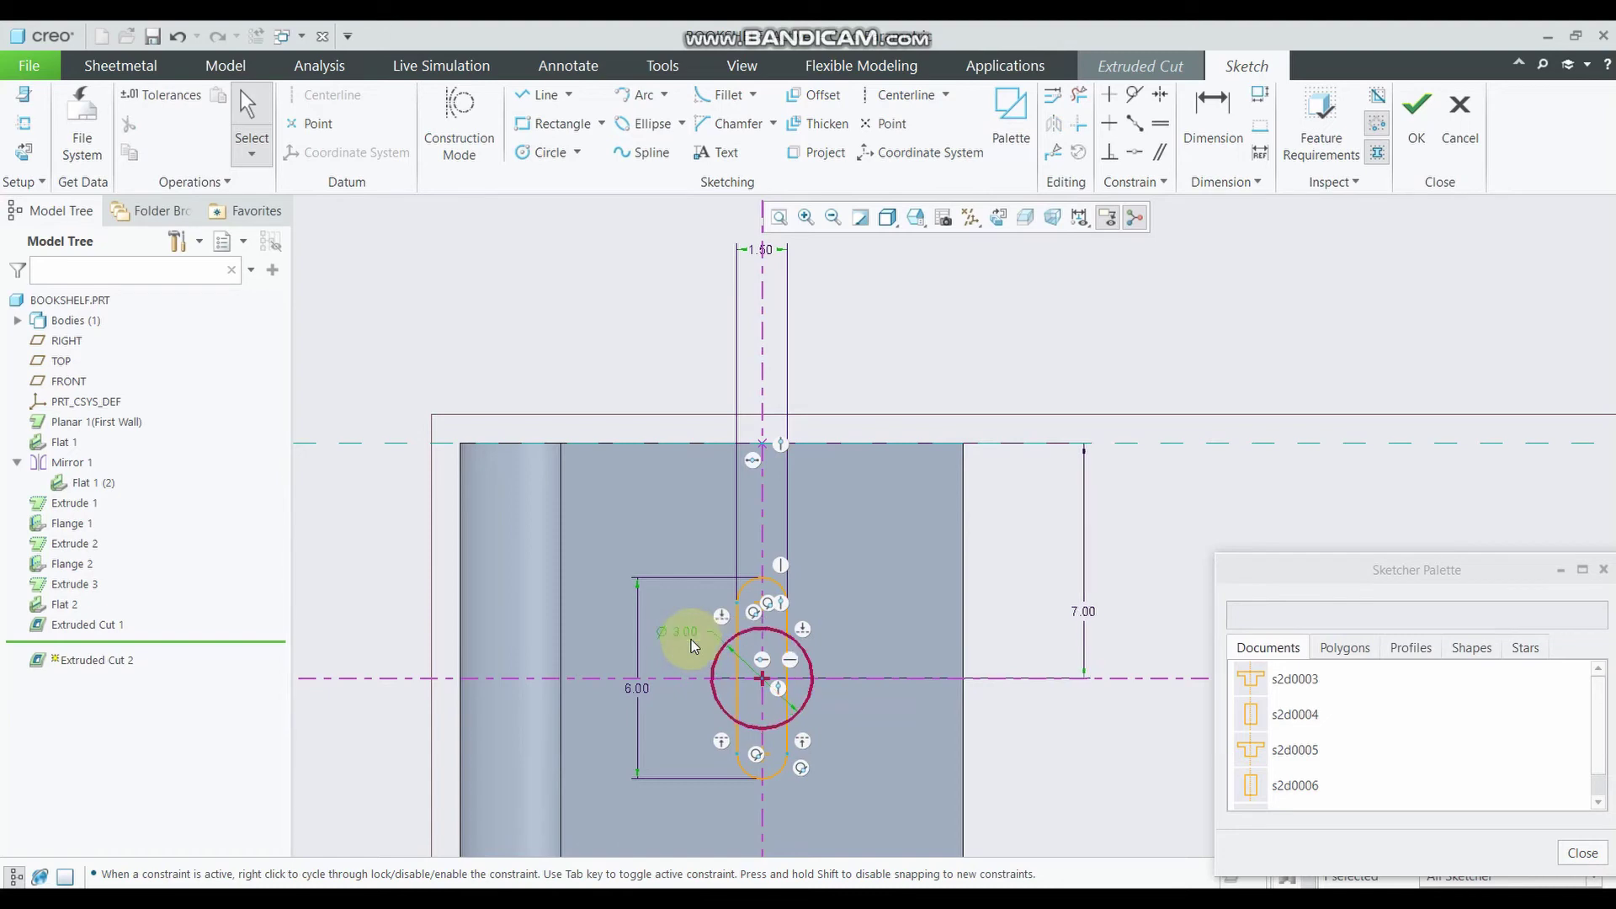
# Close the Sketcher Palette and clear the circle selection
pyautogui.scroll(2, 810, 747)
pyautogui.scroll(-1, 785, 822)
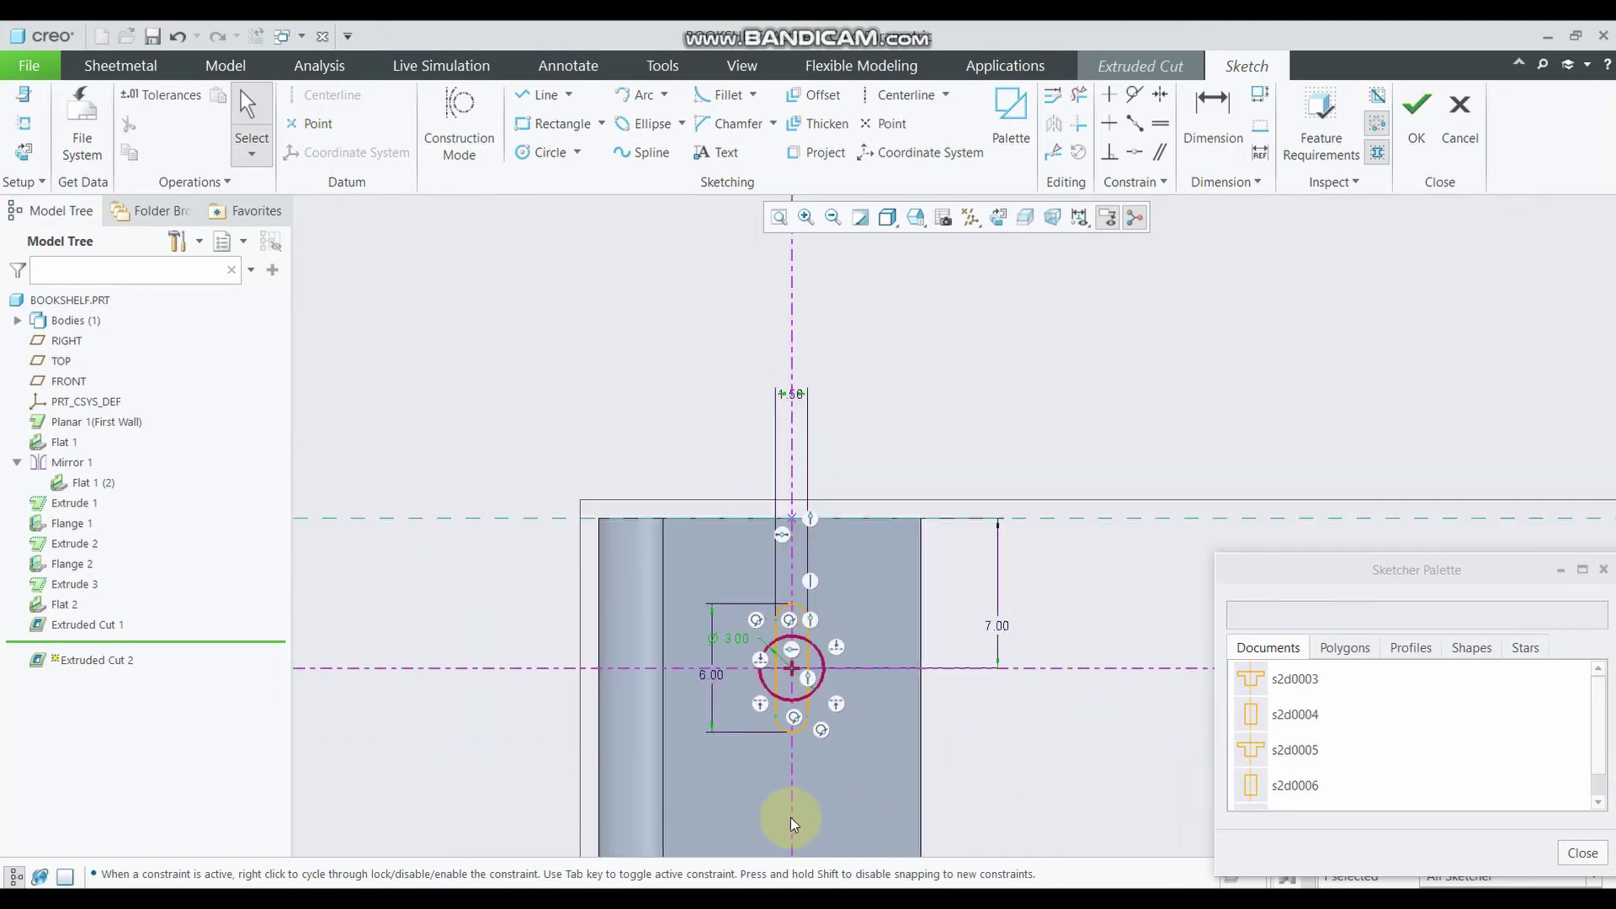
pyautogui.scroll(-1, 791, 800)
pyautogui.scroll(5, 795, 821)
pyautogui.scroll(-3, 800, 835)
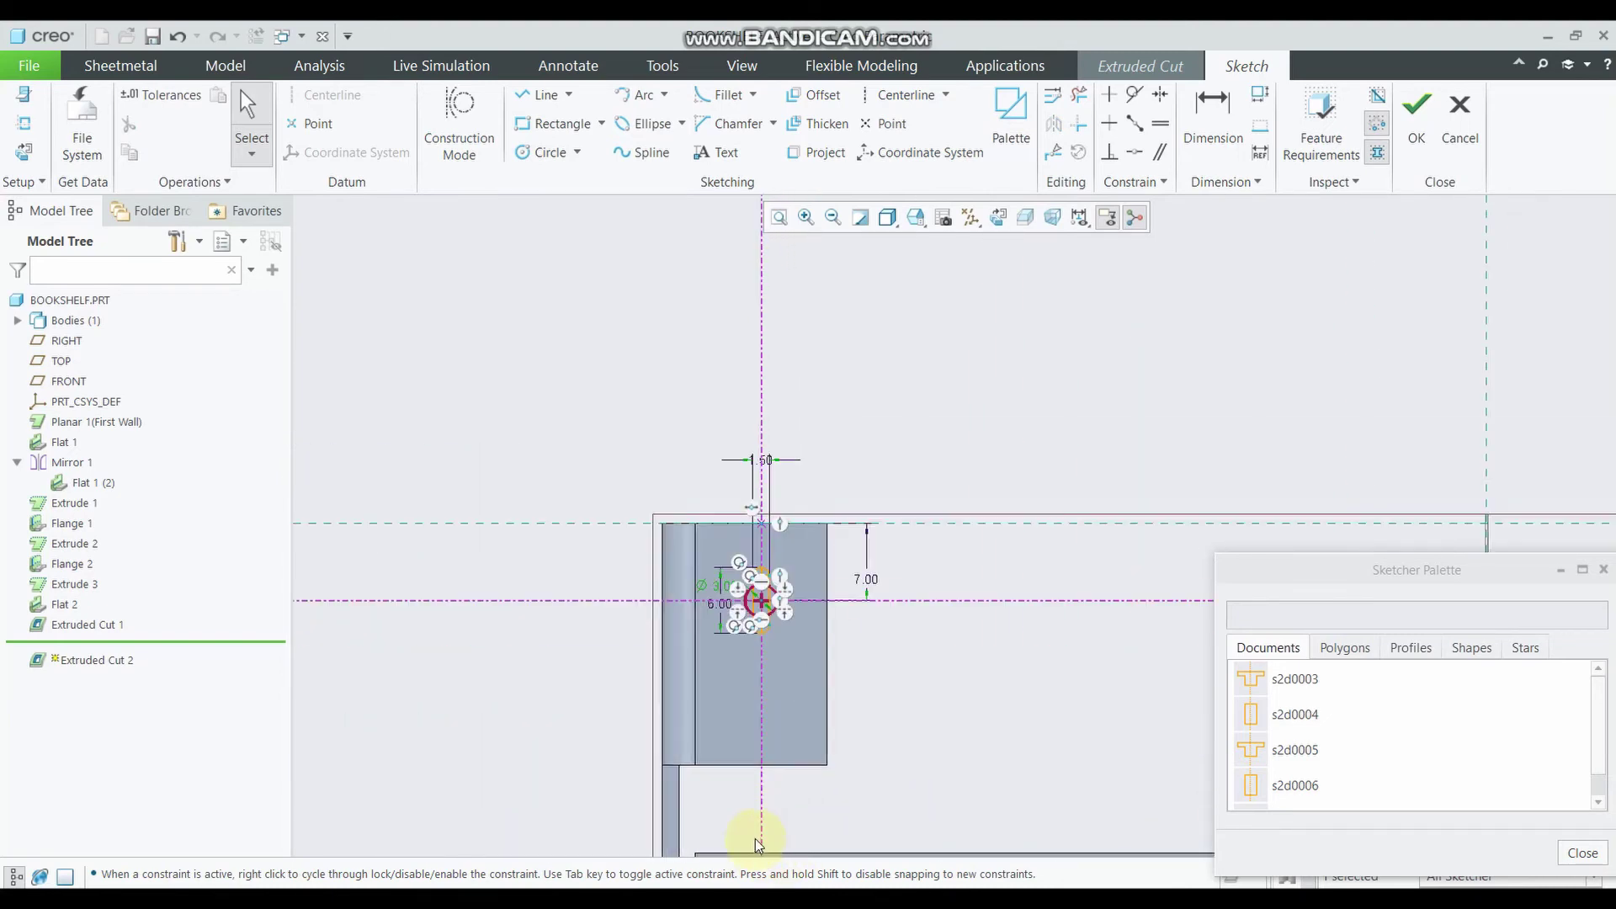
pyautogui.scroll(-1, 840, 733)
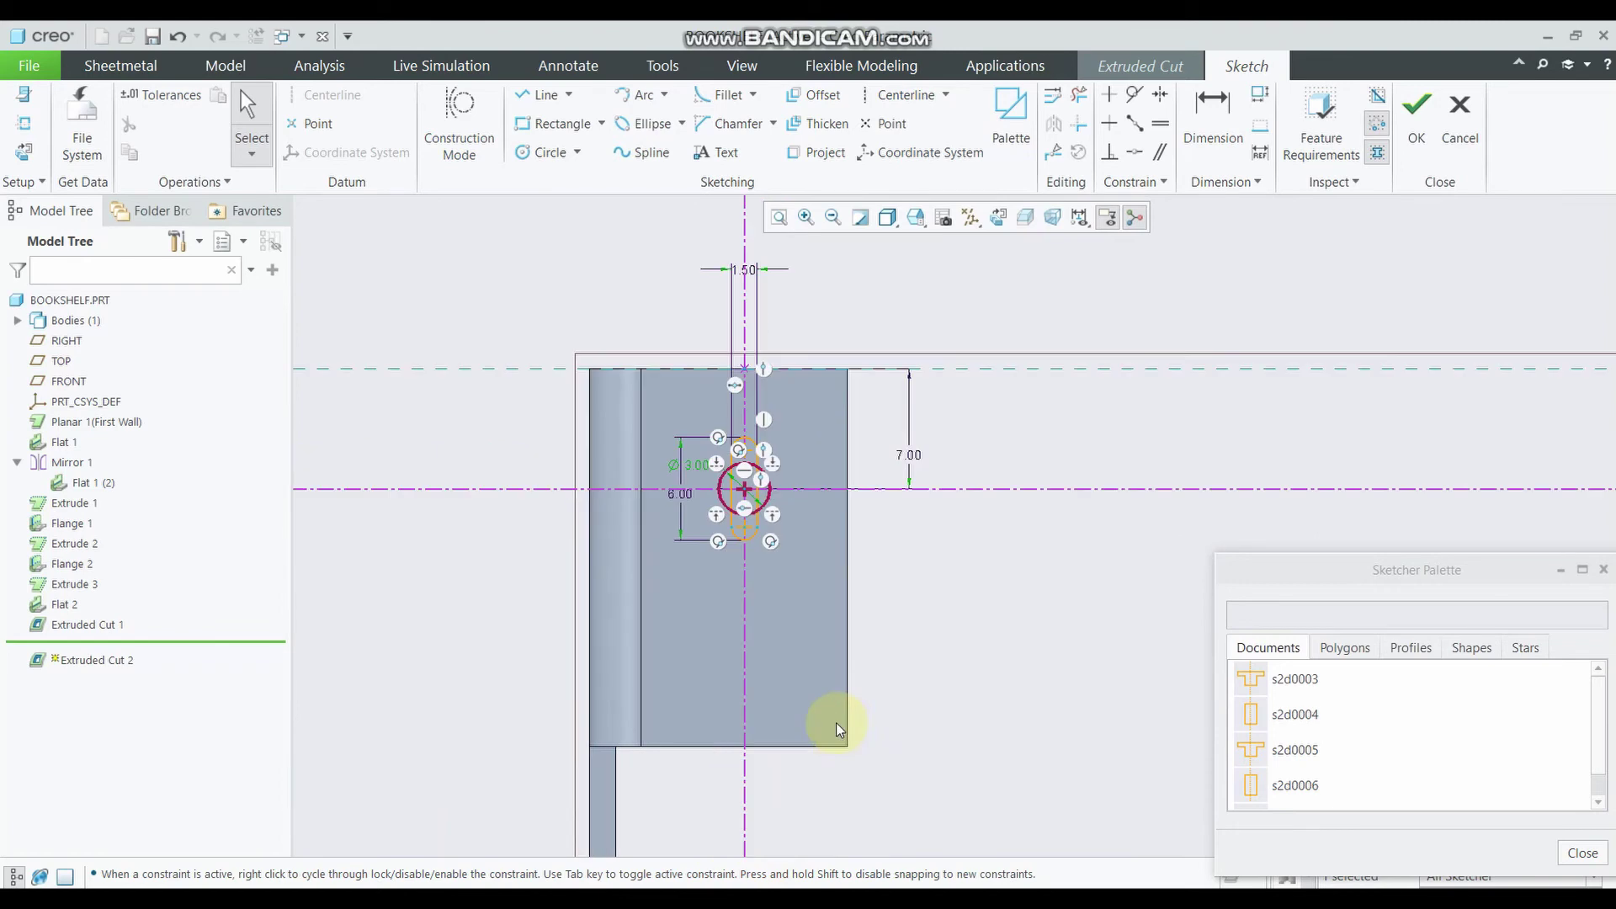
pyautogui.click(1580, 853)
pyautogui.scroll(-2, 745, 501)
pyautogui.click(749, 335)
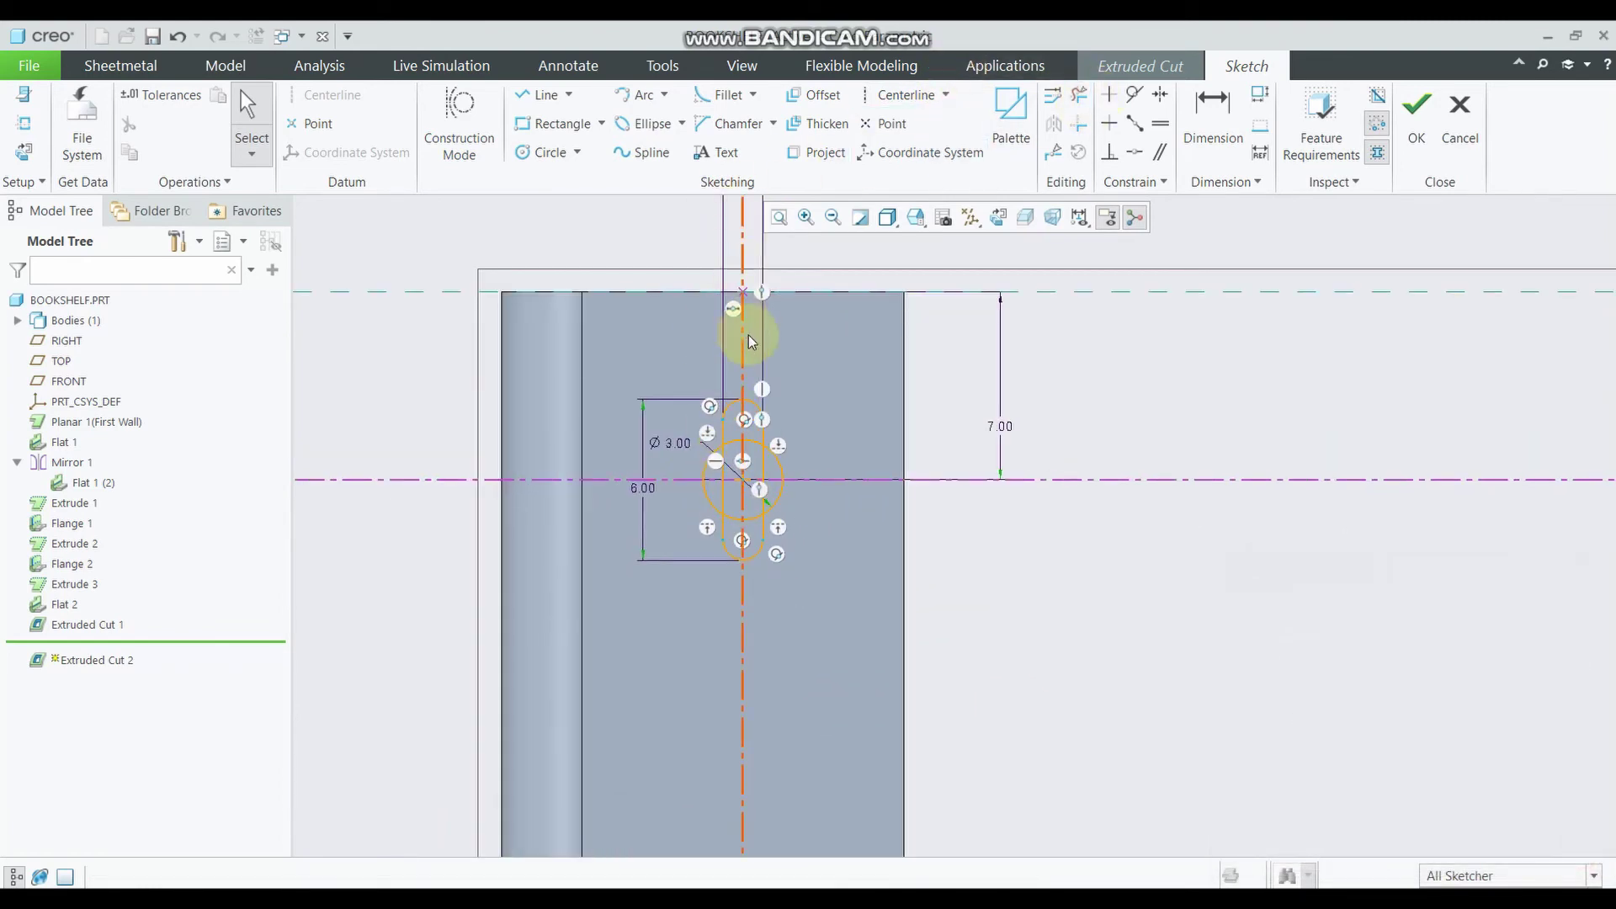
pyautogui.scroll(-1, 750, 335)
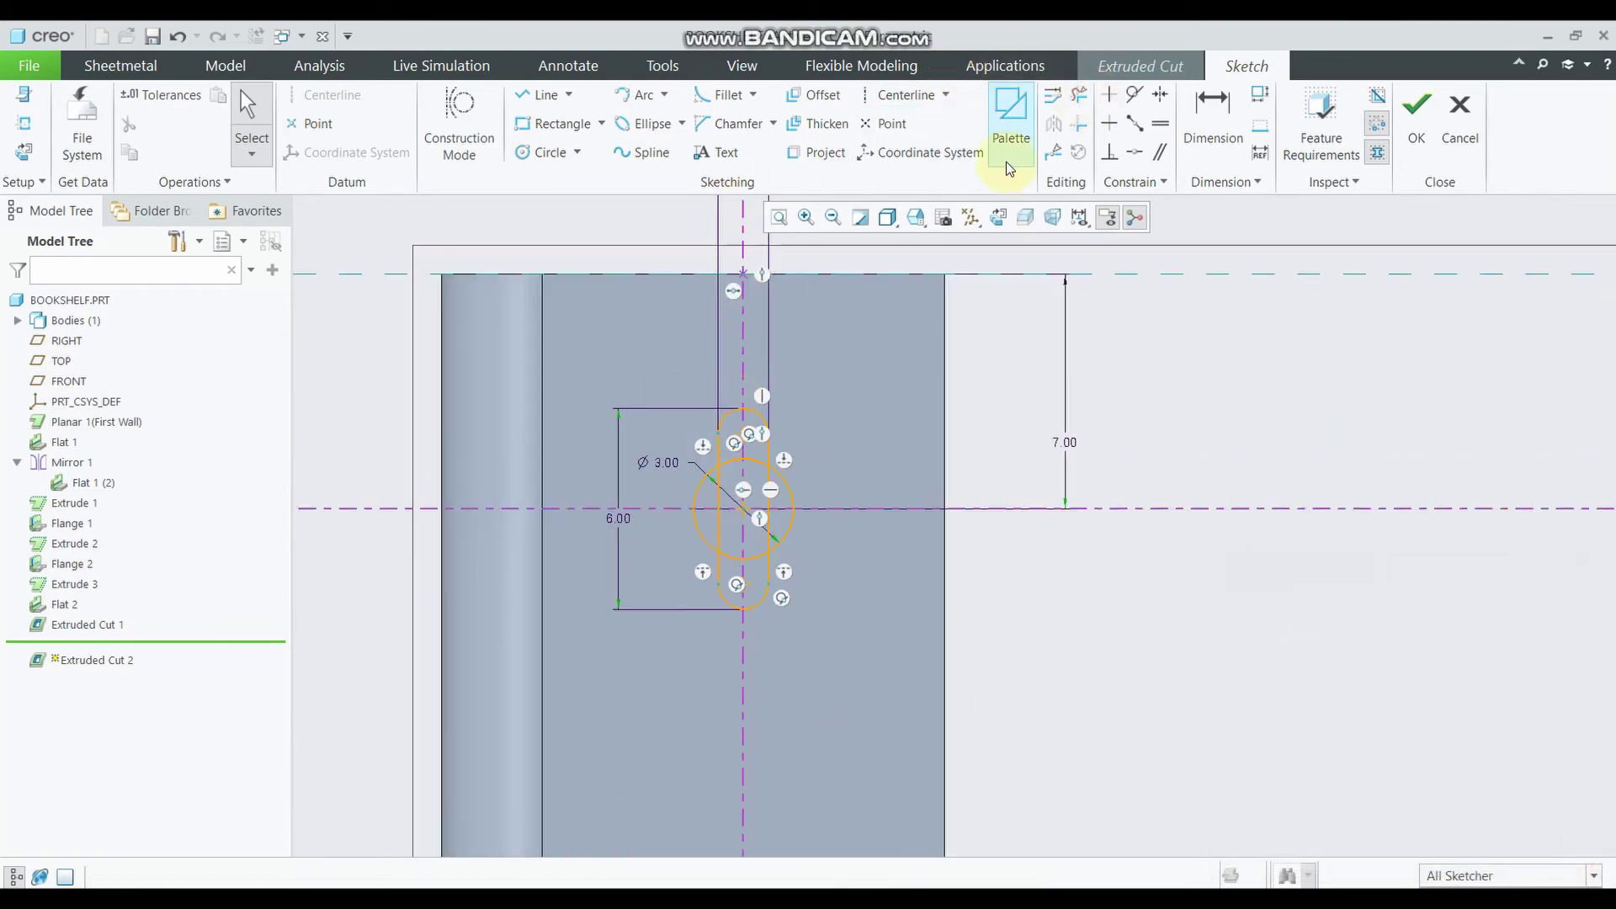
# Delete the overlapping slot lines and circle arcs, leaving one keyhole outline
pyautogui.click(1080, 99)
pyautogui.scroll(-3, 695, 549)
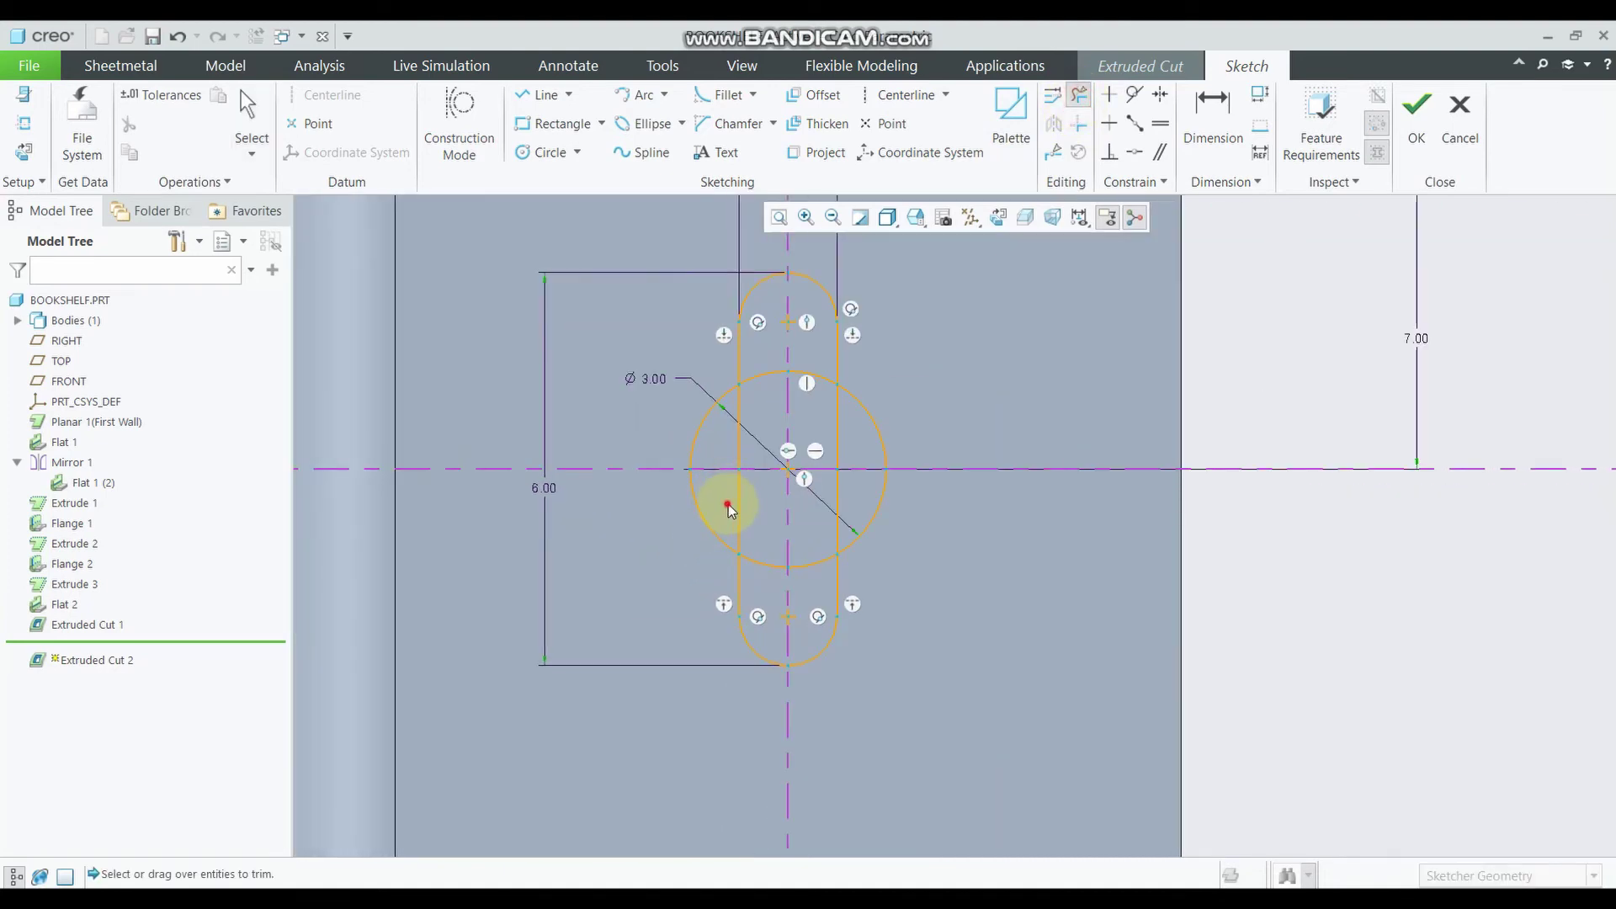
pyautogui.moveTo(729, 503)
pyautogui.mouseDown()
pyautogui.moveTo(861, 502)
pyautogui.moveTo(813, 413)
pyautogui.moveTo(726, 433)
pyautogui.mouseUp()
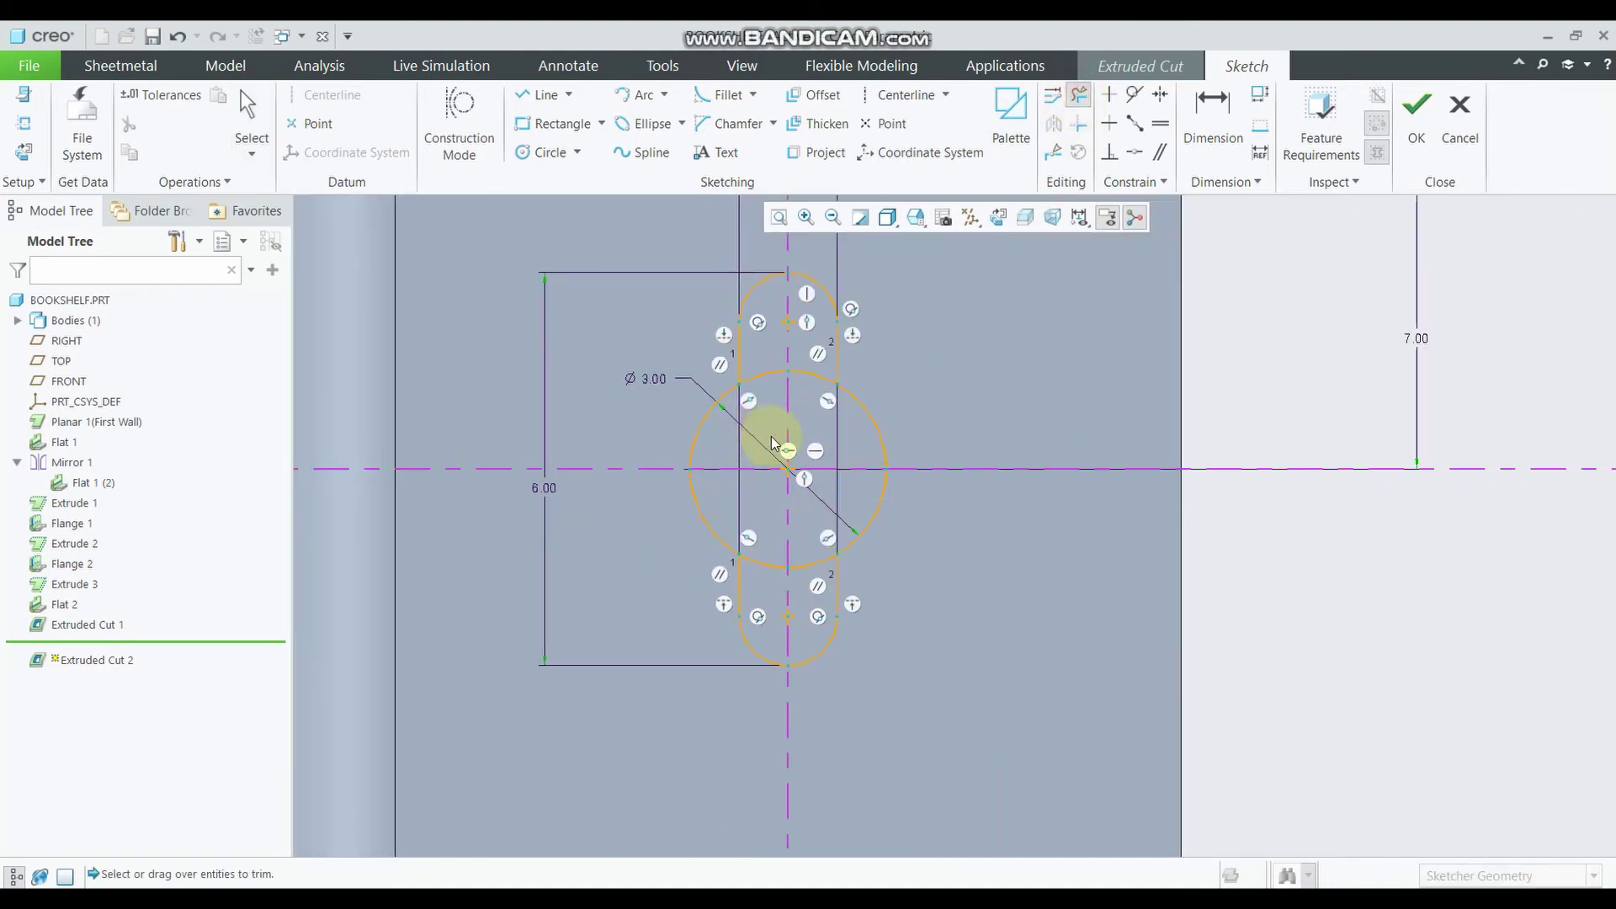
pyautogui.moveTo(758, 344); pyautogui.dragTo(825, 372)
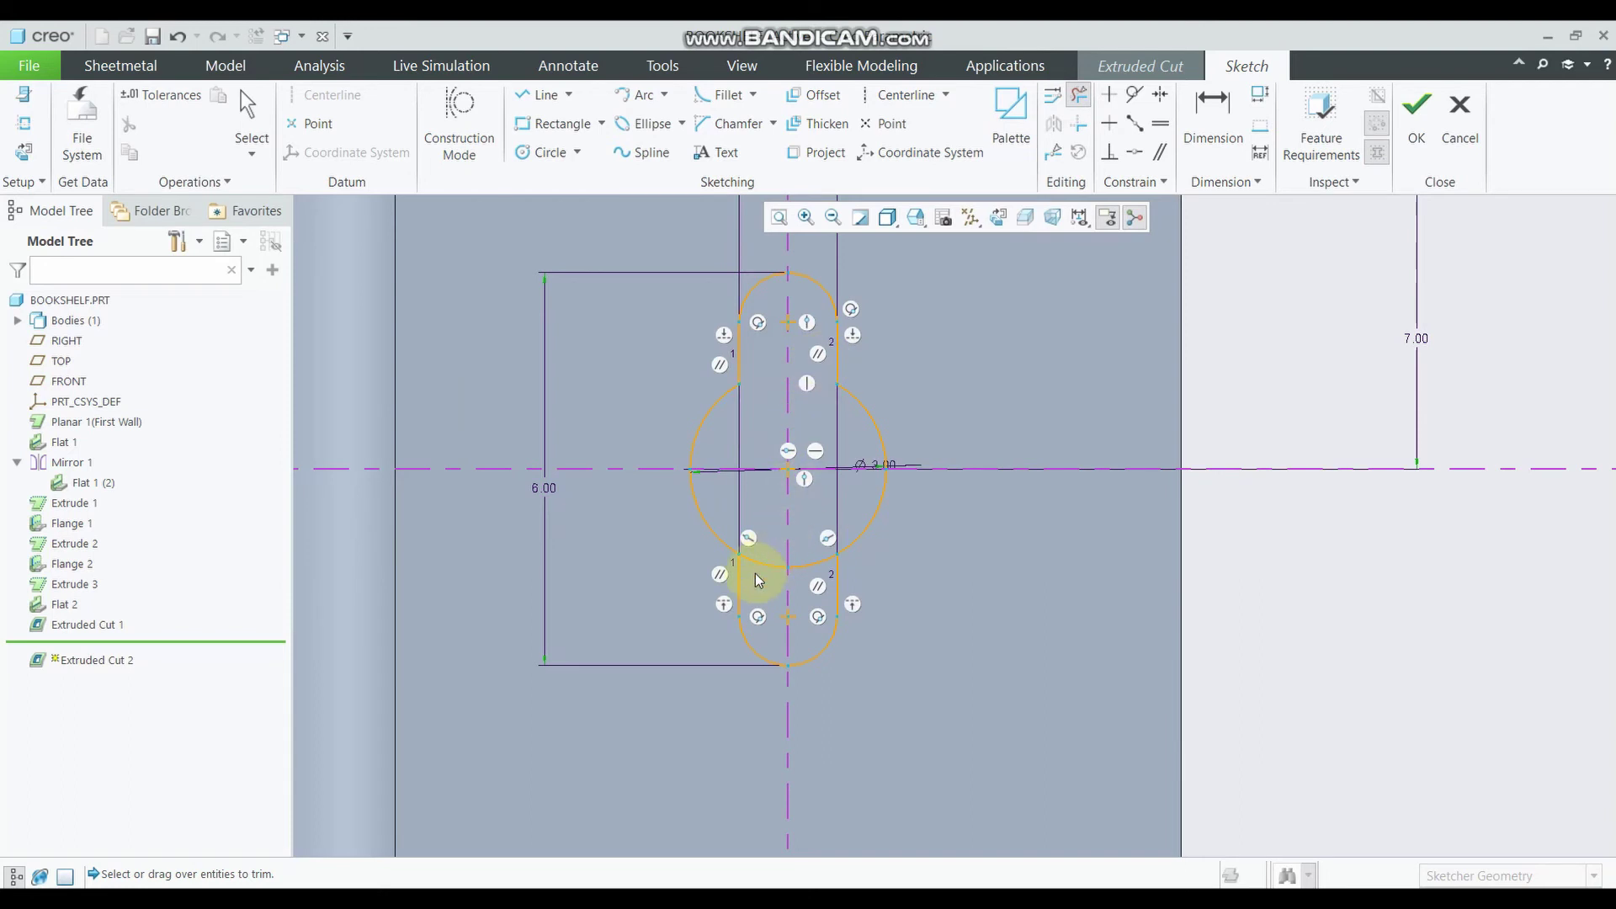
pyautogui.moveTo(823, 545); pyautogui.dragTo(824, 546)
pyautogui.scroll(-2, 817, 573)
pyautogui.scroll(-2, 795, 588)
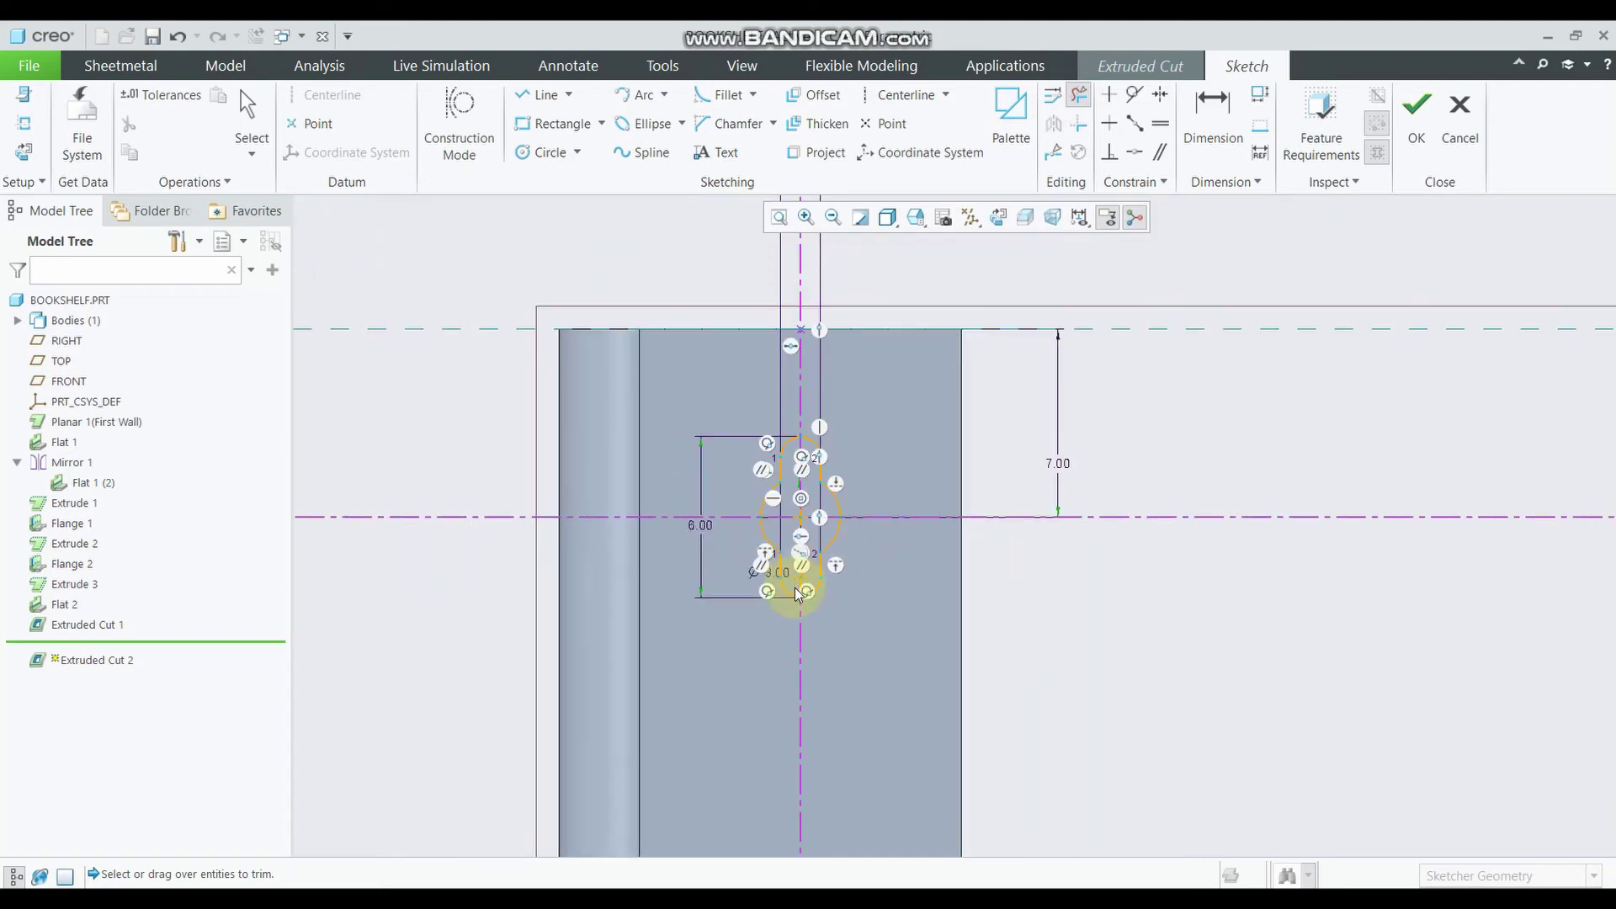
pyautogui.scroll(-2, 827, 673)
pyautogui.scroll(2, 810, 601)
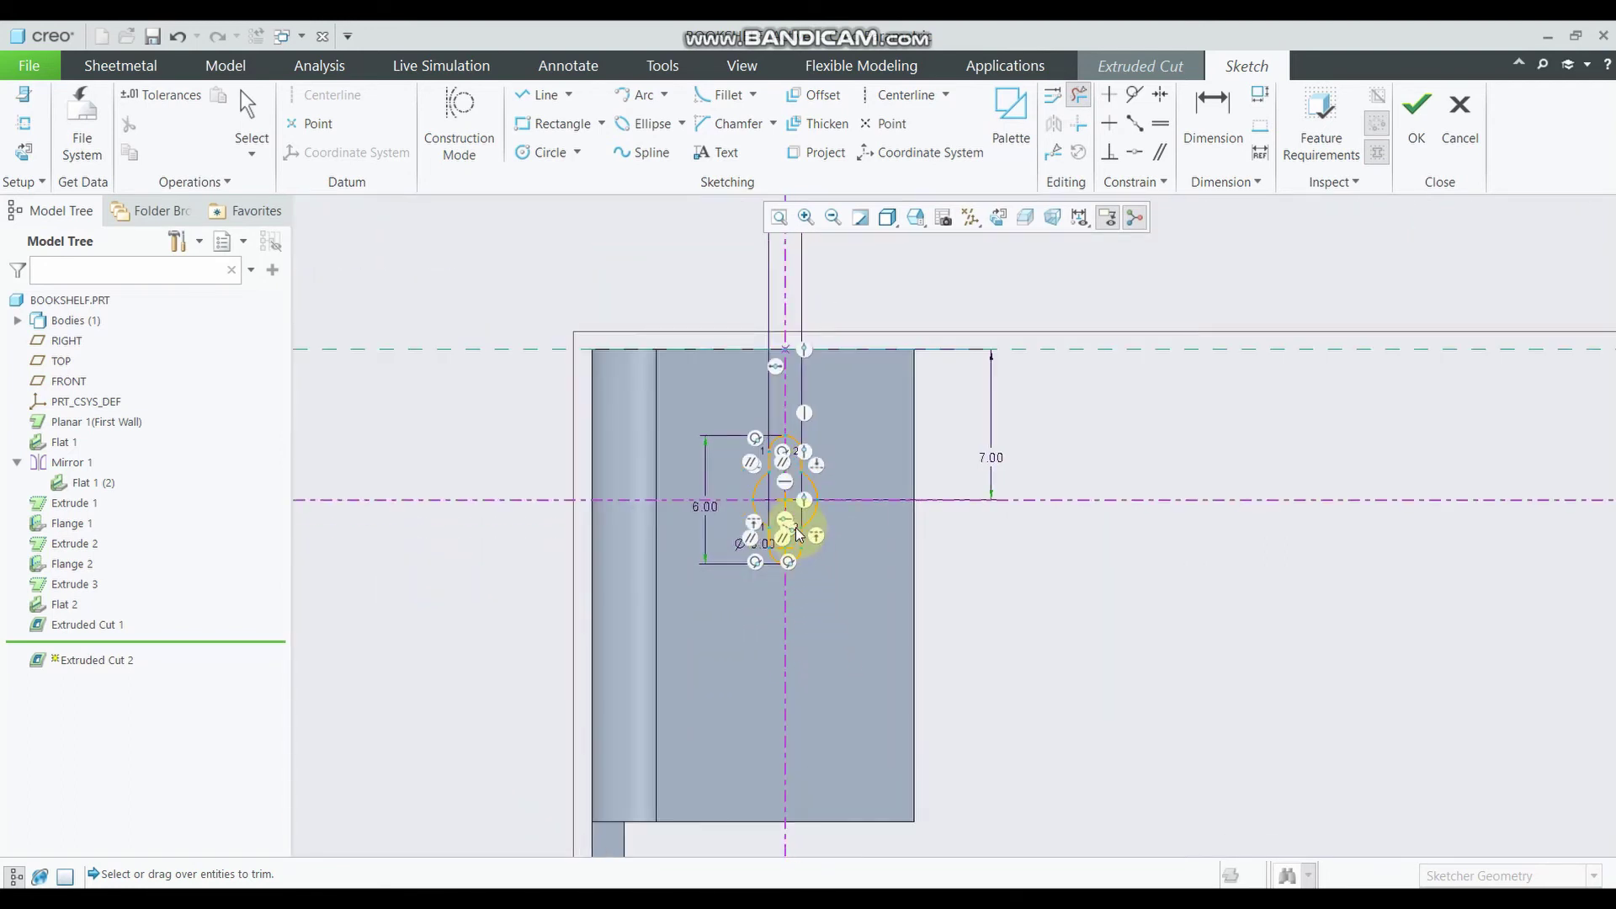
pyautogui.moveTo(807, 528); pyautogui.dragTo(809, 527)
pyautogui.click(779, 754)
# Draw a horizontal centerline below the keyhole from the plate's right edge
pyautogui.click(900, 99)
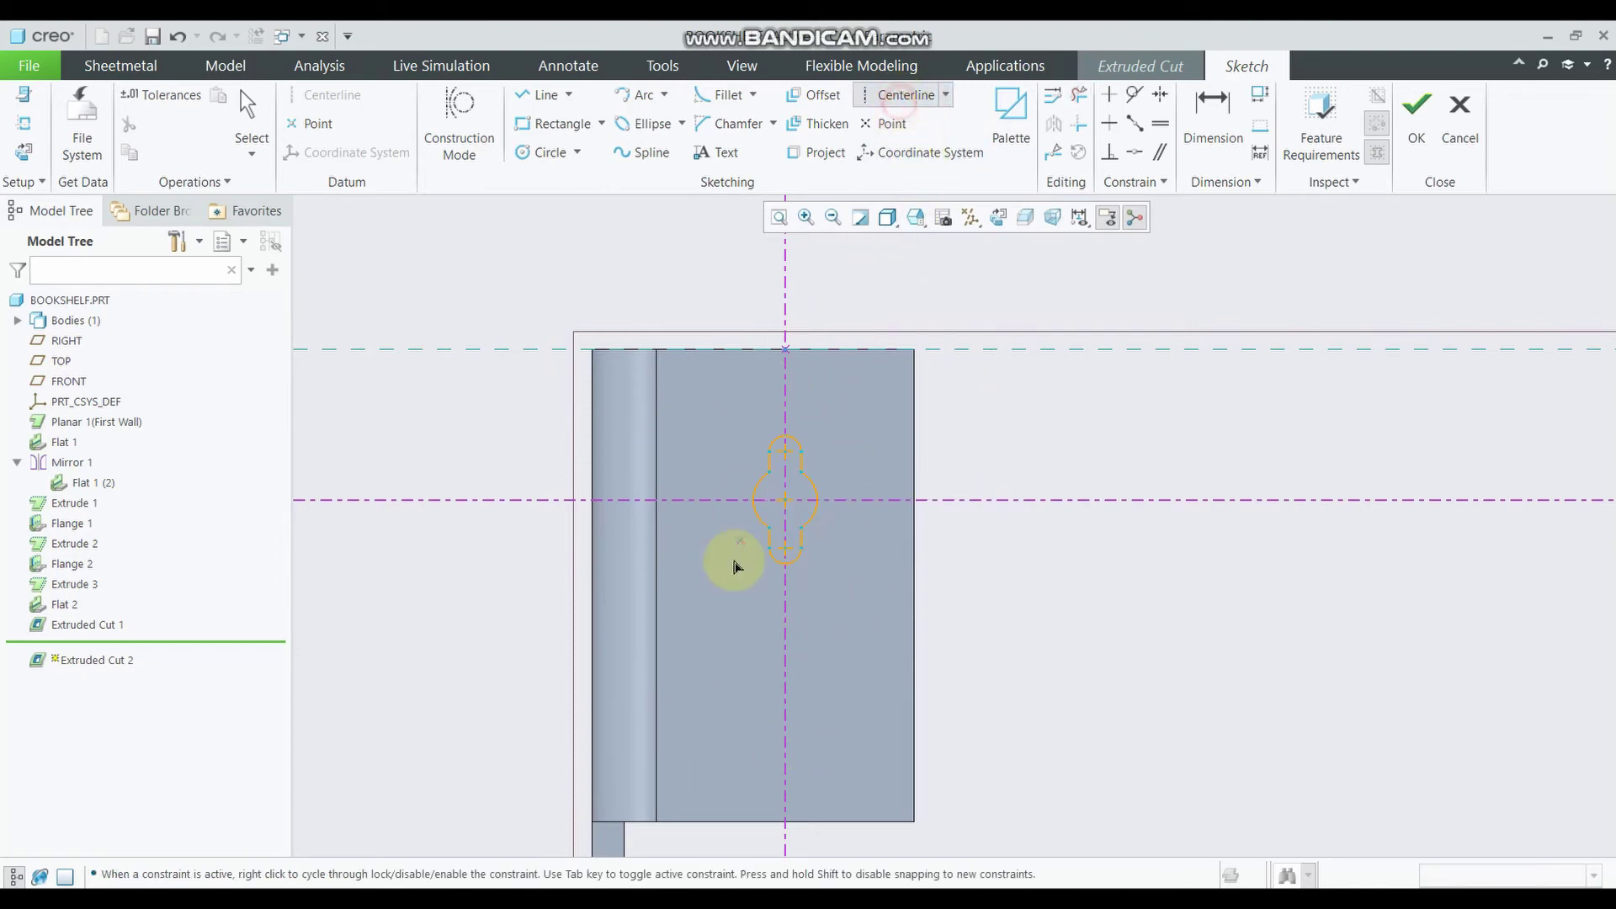
pyautogui.click(914, 586)
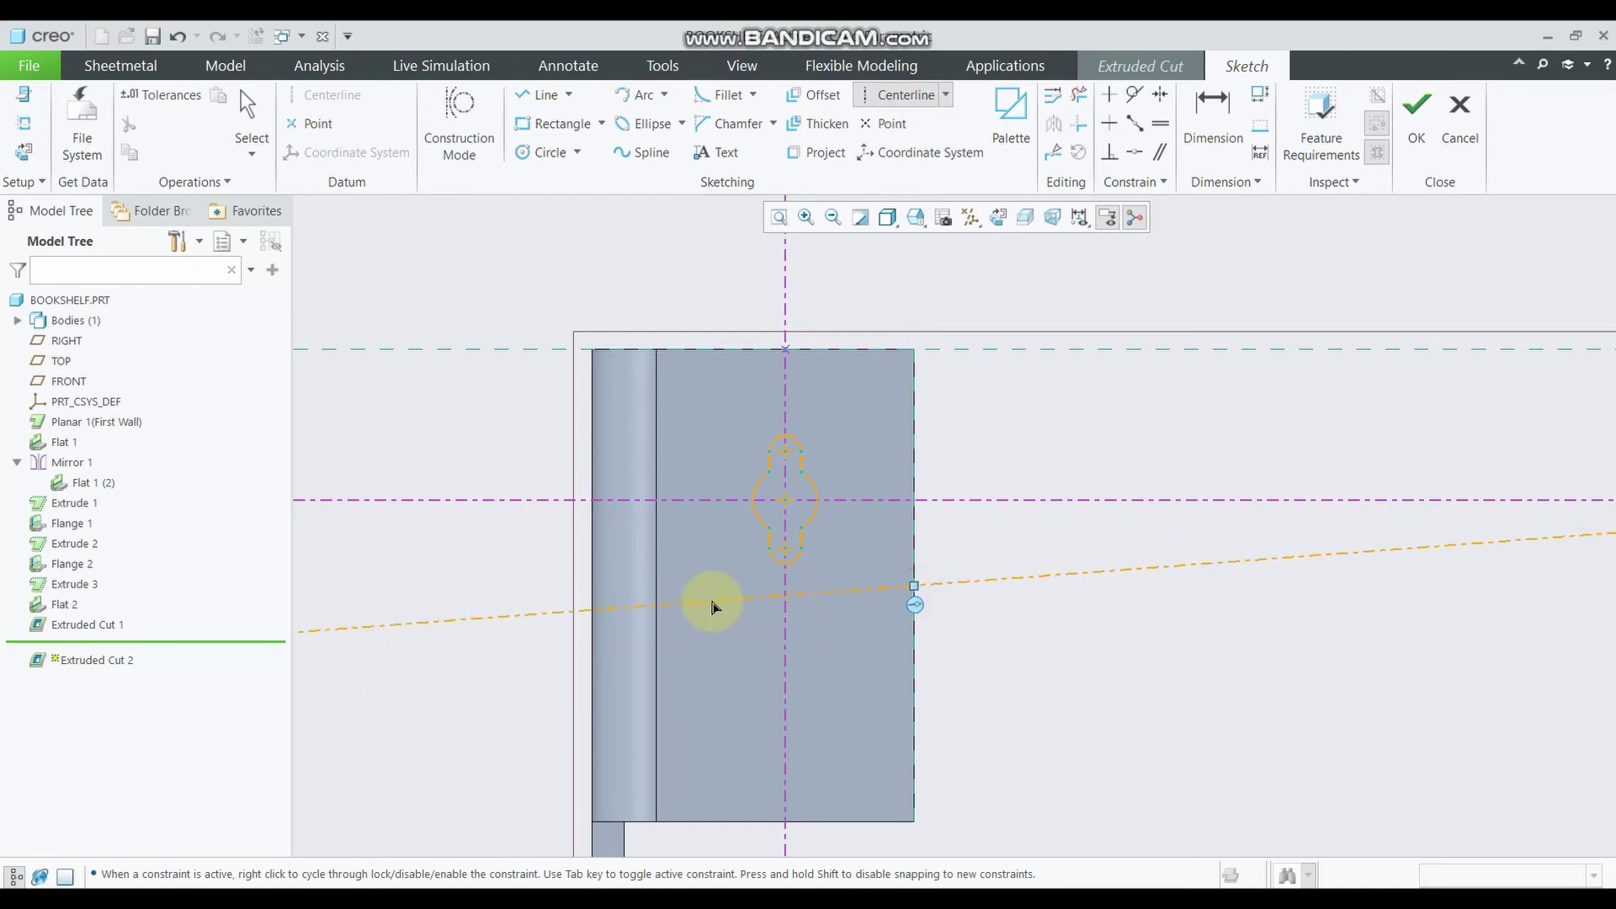
pyautogui.click(652, 587)
pyautogui.middleClick(1041, 658)
pyautogui.click(942, 605)
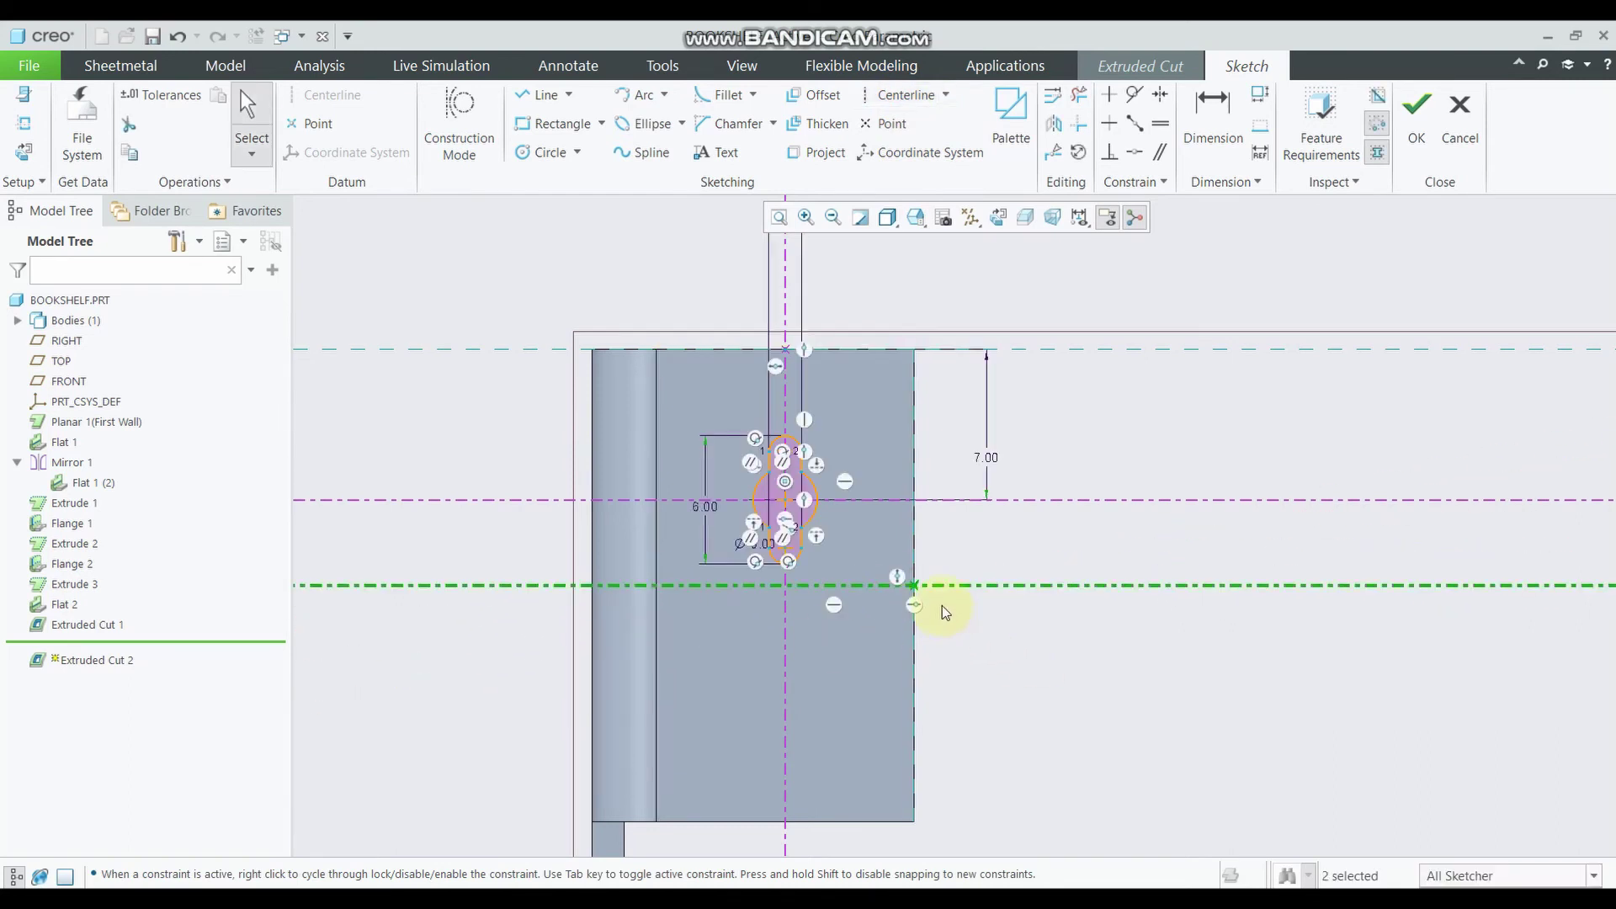
pyautogui.keyDown('ctrl'); pyautogui.click(806, 497); pyautogui.keyUp('ctrl')
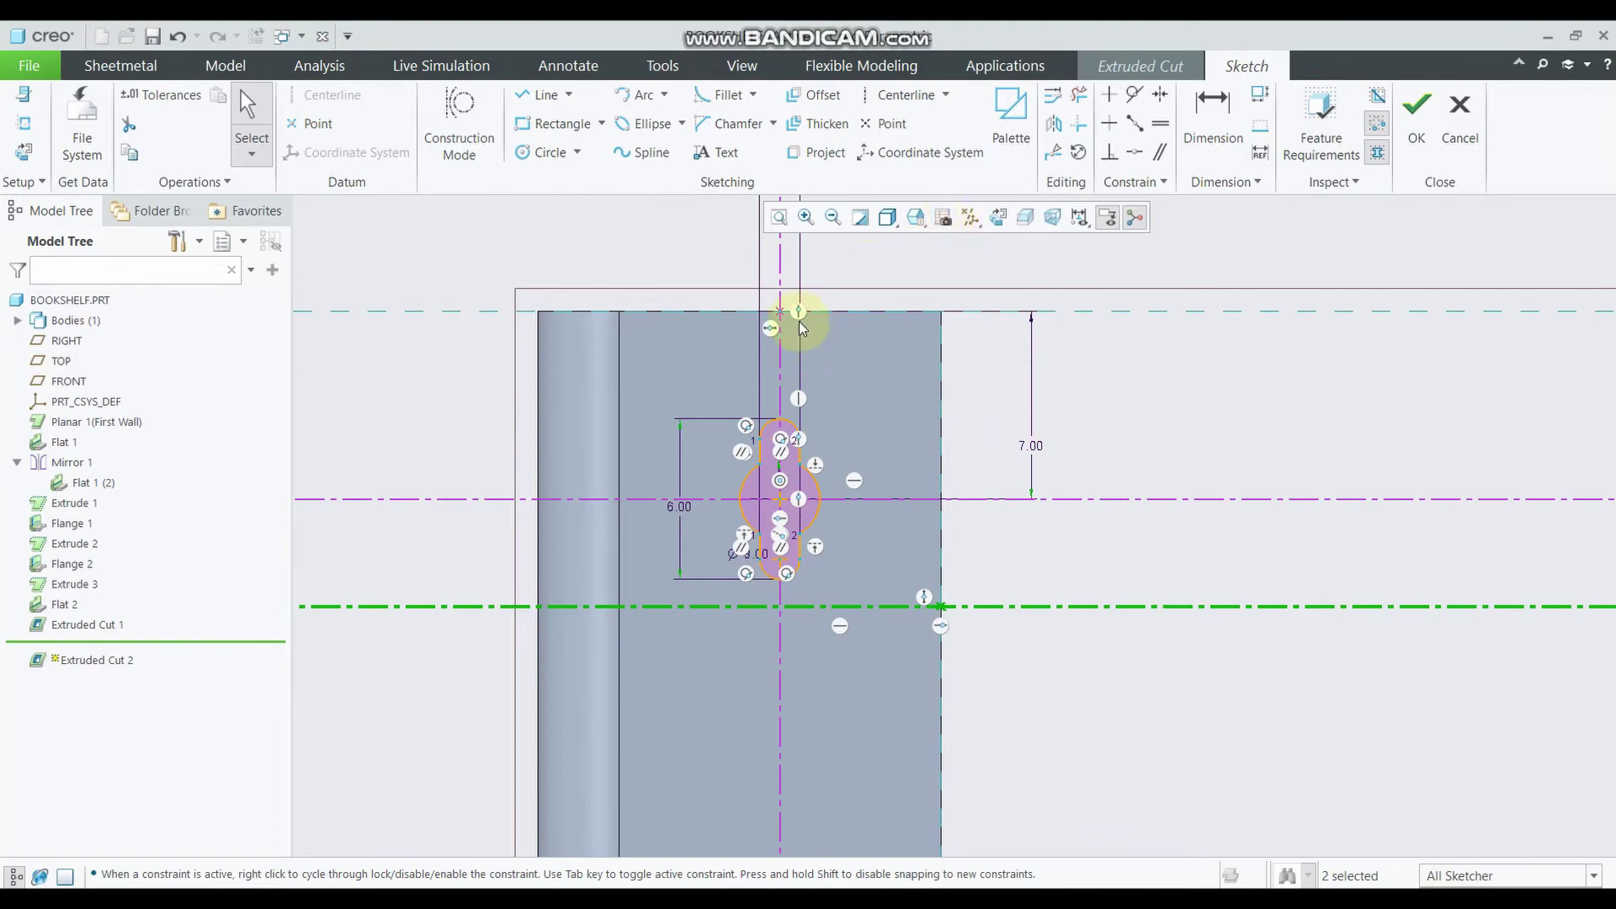
# Mirror the keyhole about the horizontal centerline and accept the sketch
pyautogui.moveTo(667, 379); pyautogui.dragTo(880, 599)
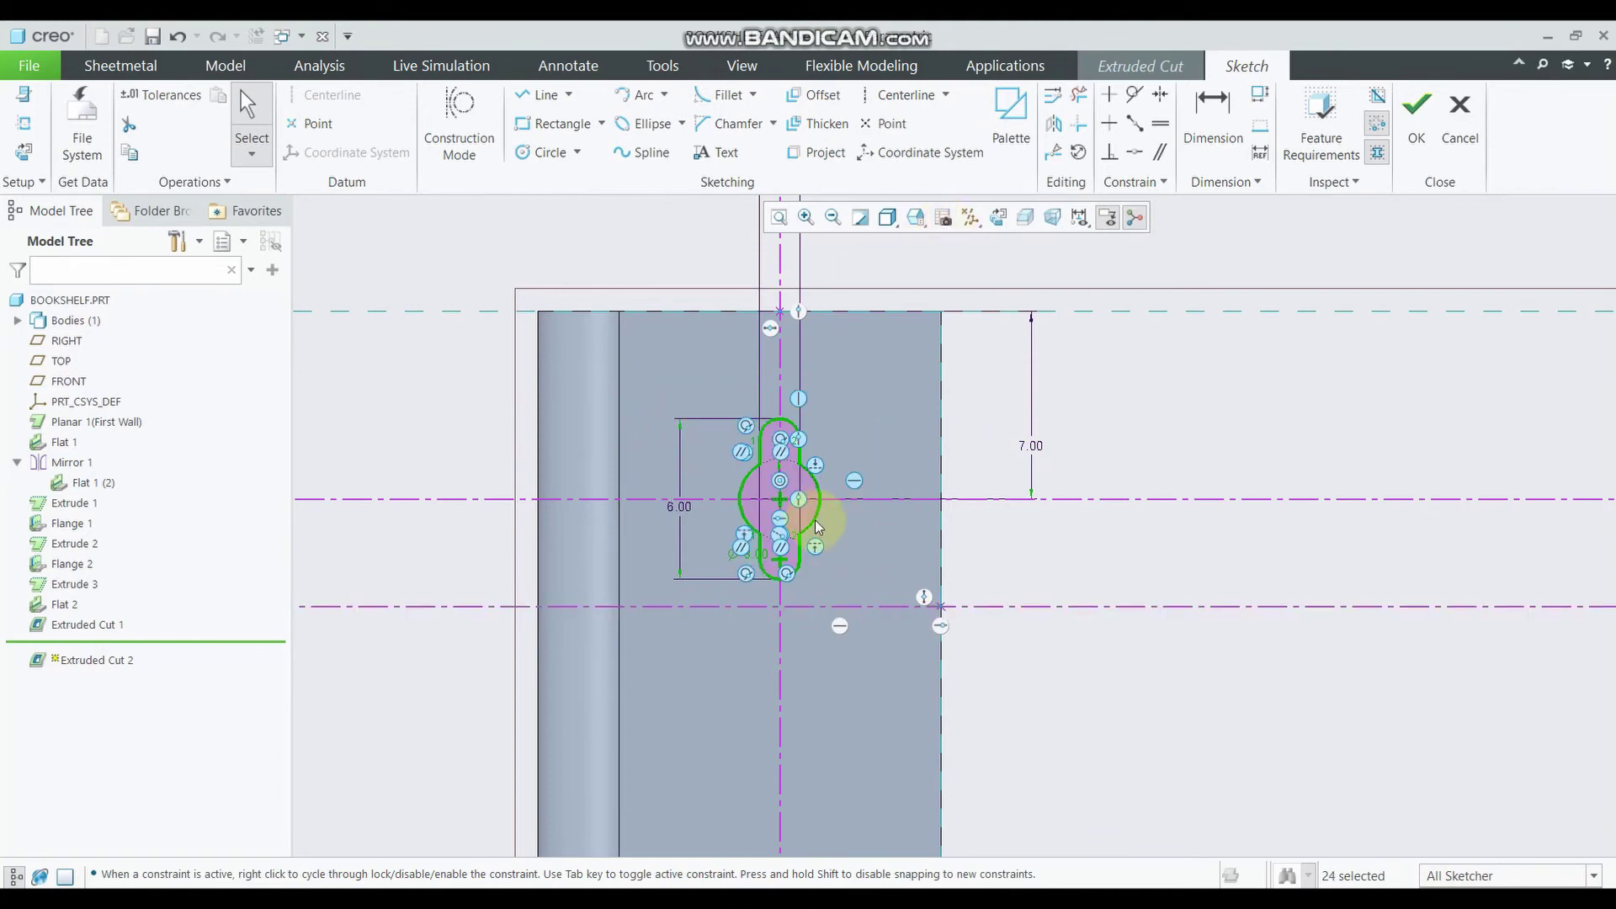
pyautogui.scroll(2, 821, 606)
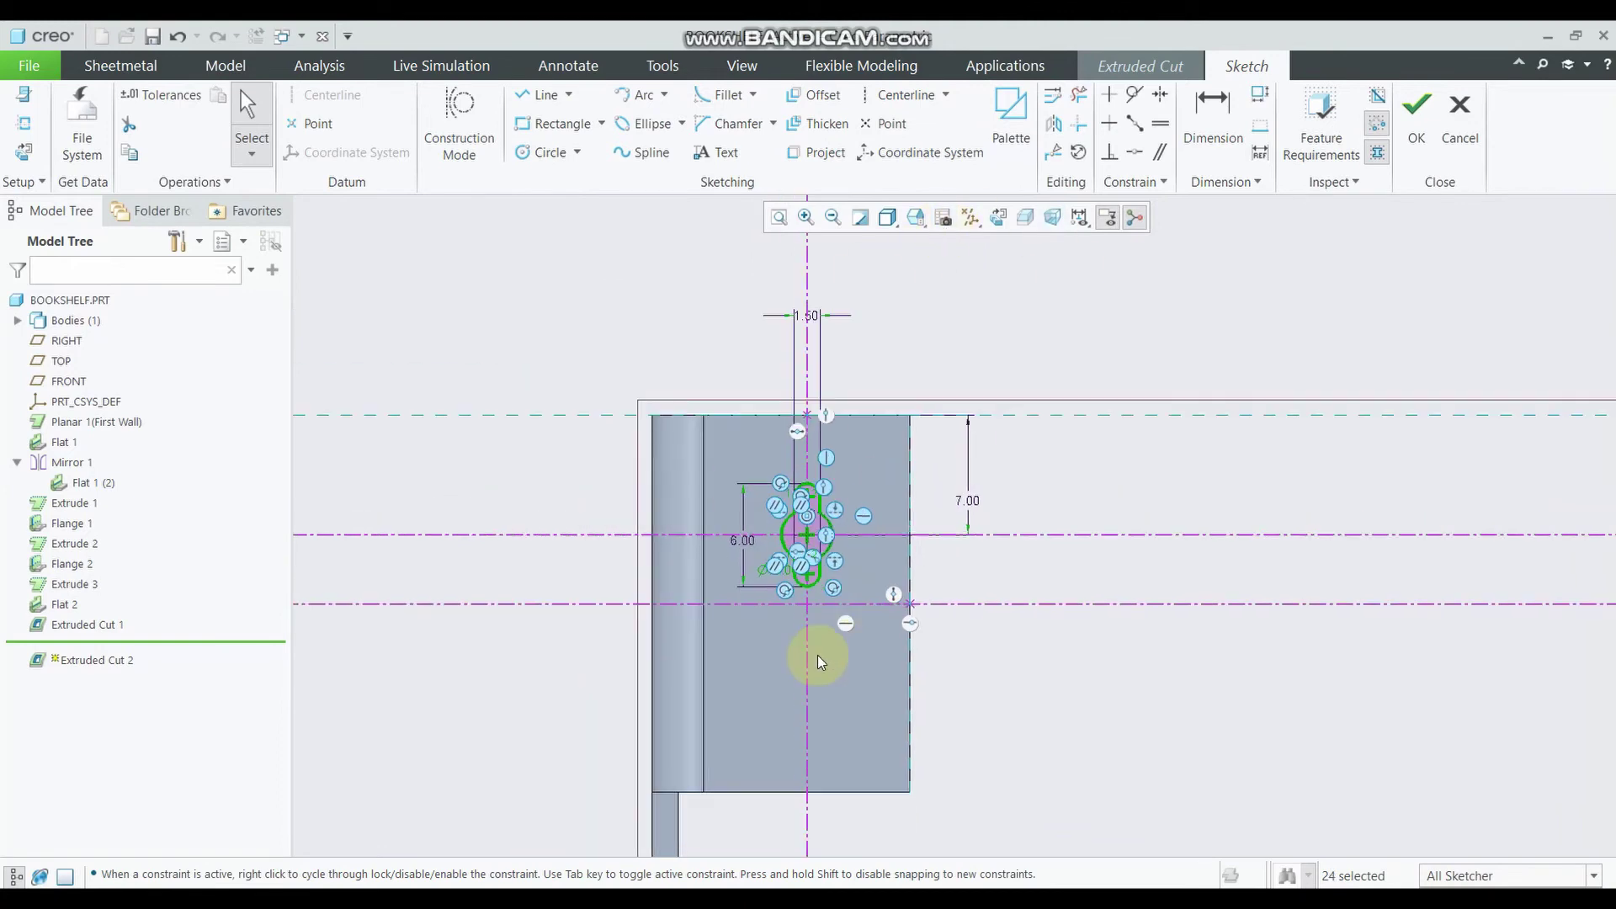
pyautogui.click(1055, 131)
pyautogui.click(968, 606)
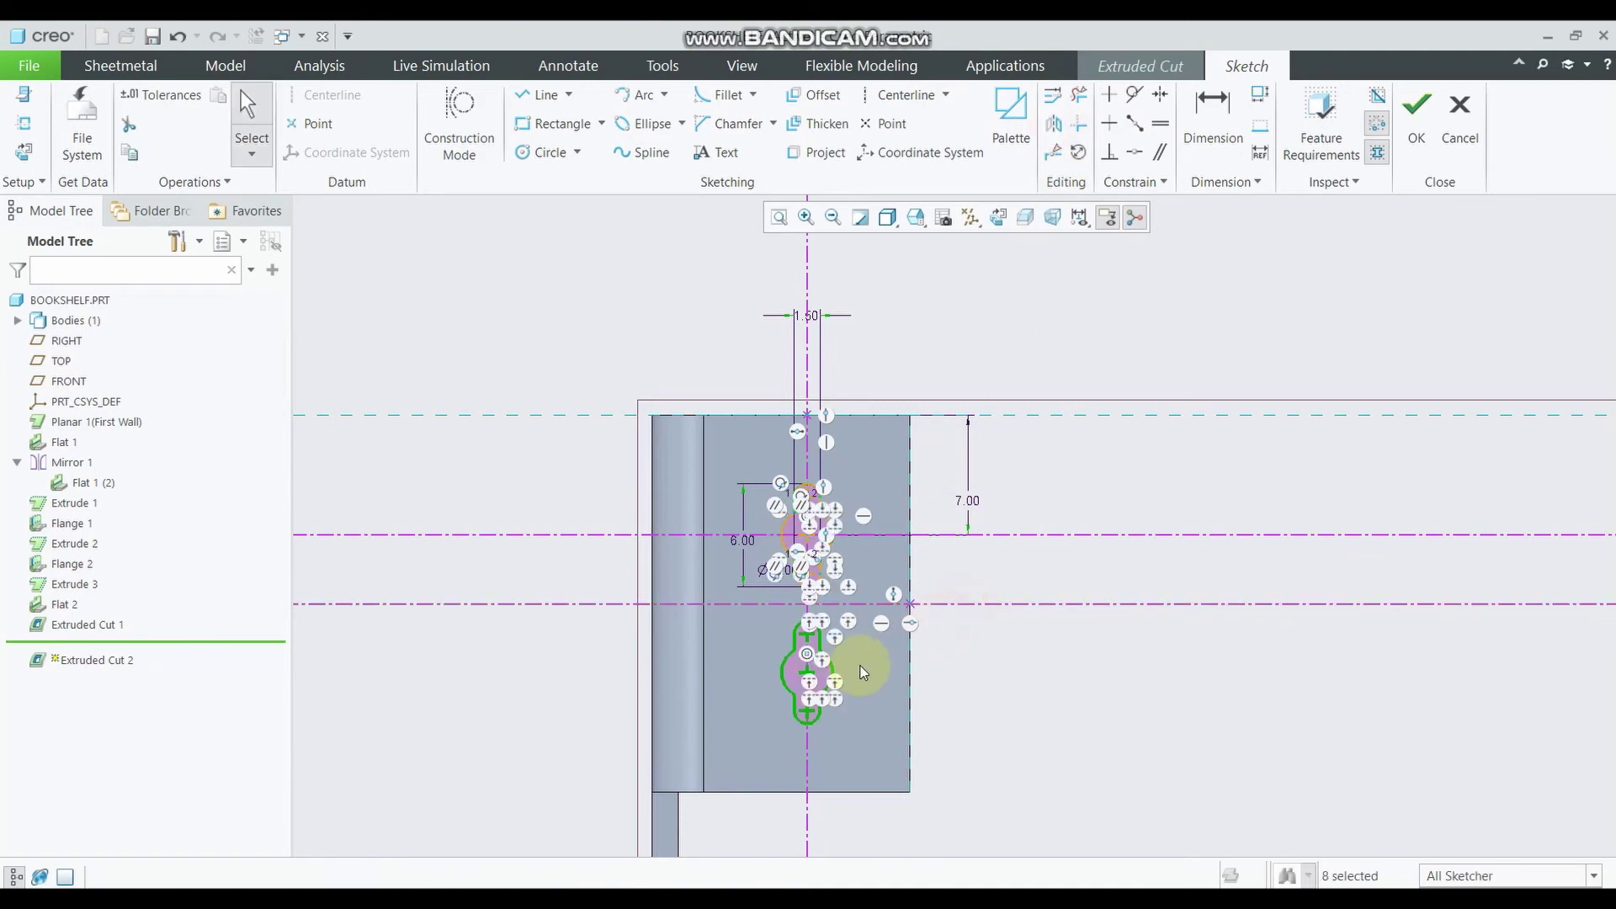
pyautogui.scroll(1, 825, 709)
pyautogui.scroll(1, 820, 667)
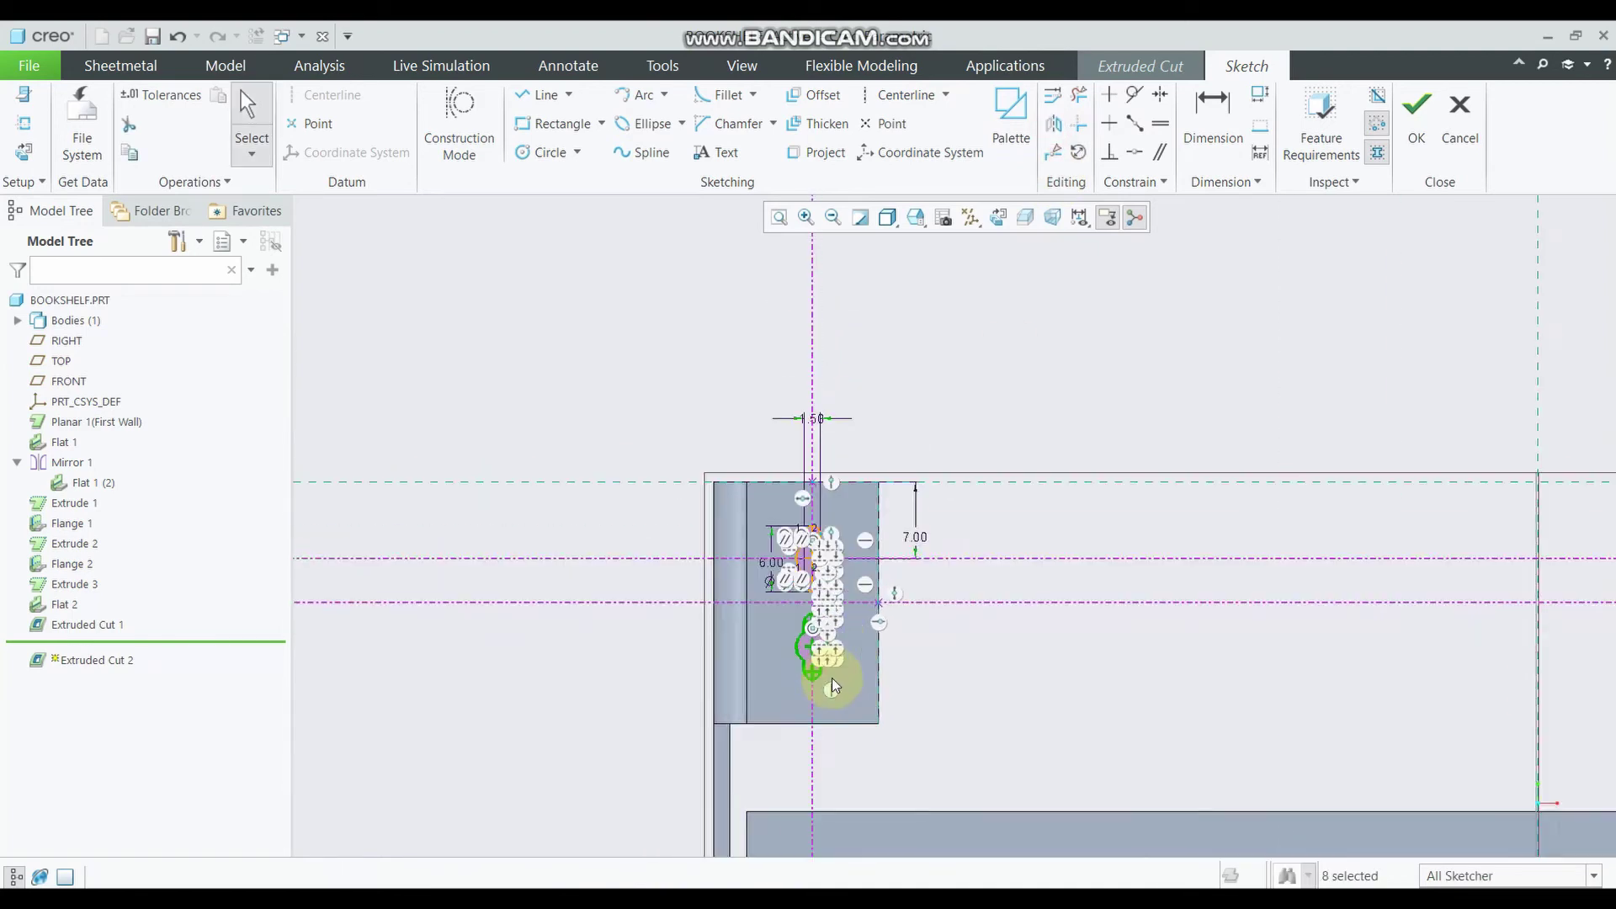
pyautogui.scroll(-1, 831, 678)
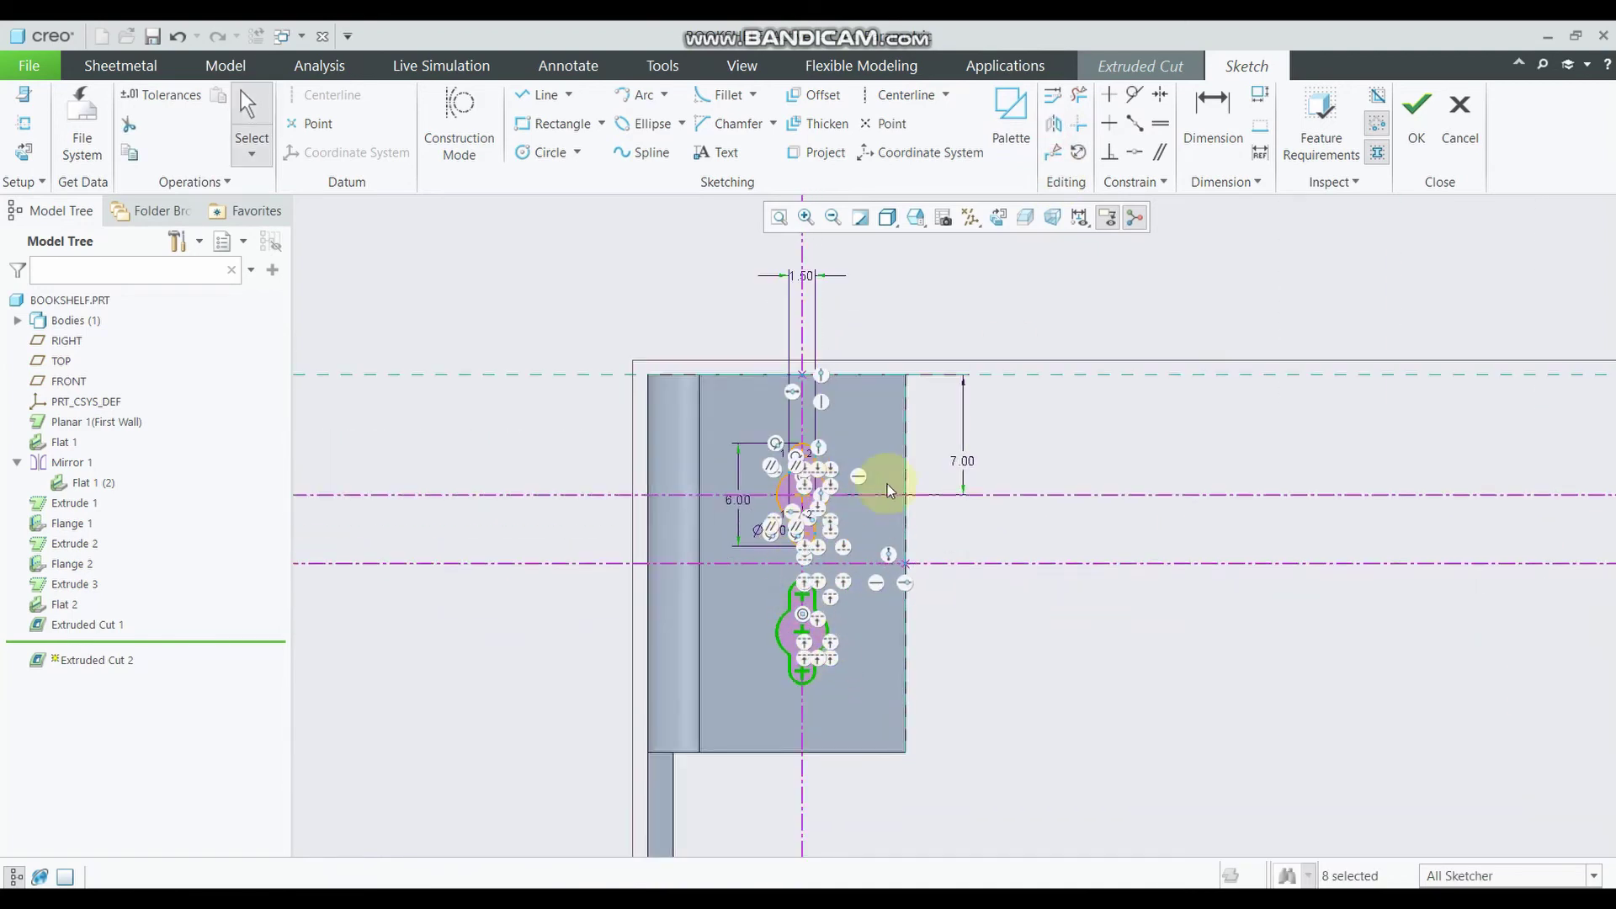
pyautogui.click(1417, 127)
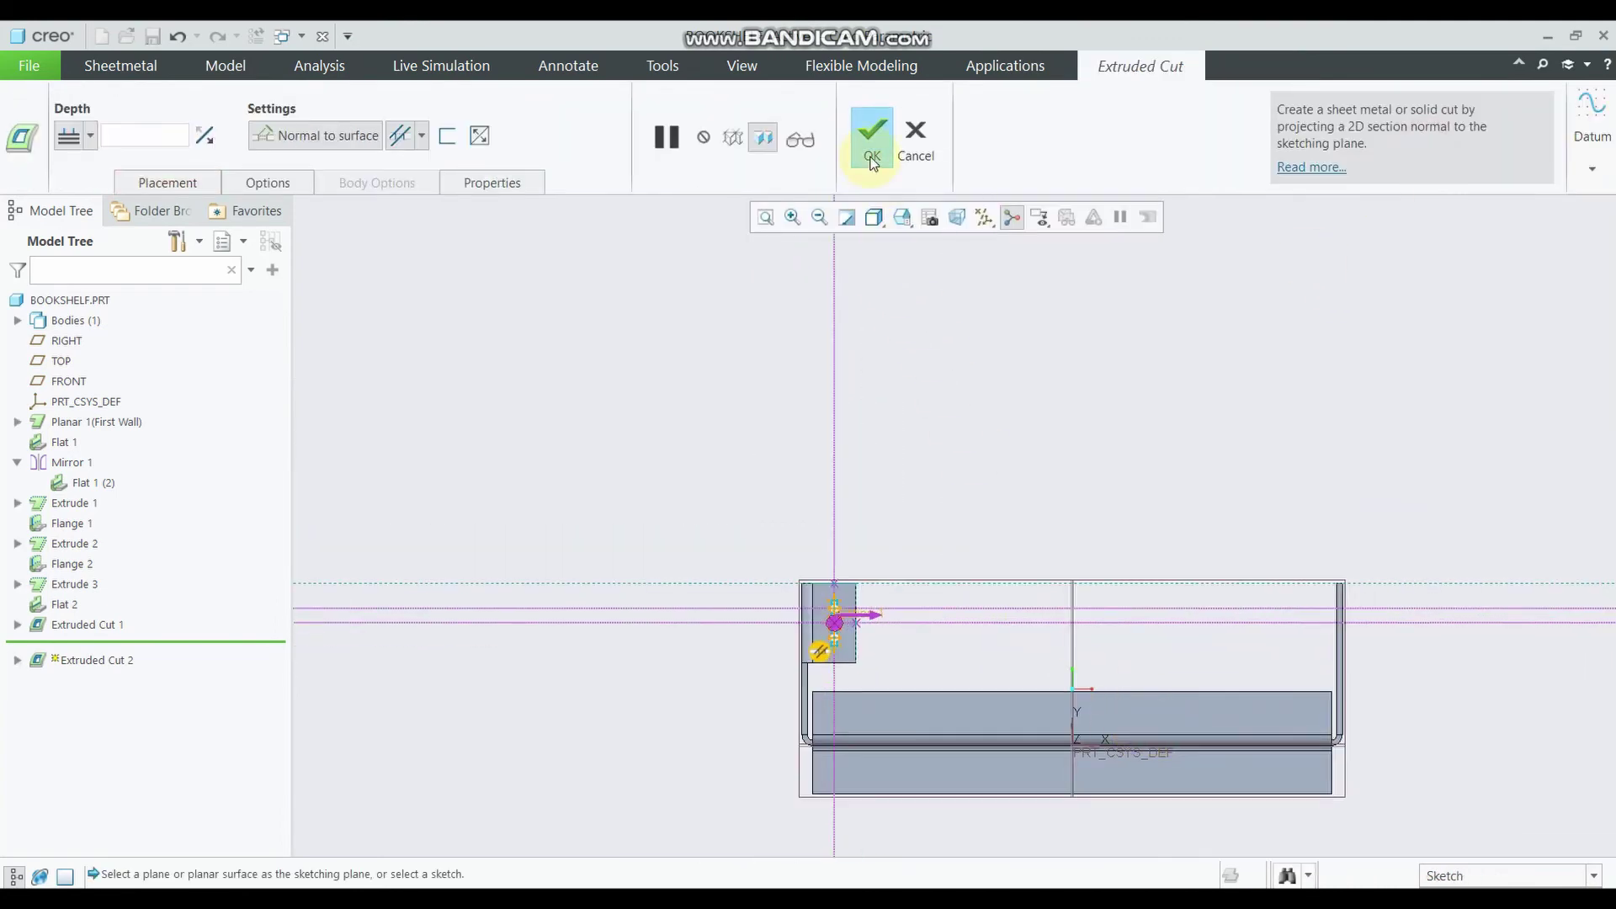
# Finish Extruded Cut 2, orbit to inspect both keyhole slots, then restore the standard view
pyautogui.click(872, 160)
pyautogui.moveTo(912, 663)
pyautogui.mouseDown(button='middle')
pyautogui.moveTo(950, 596)
pyautogui.moveTo(993, 575)
pyautogui.moveTo(1027, 579)
pyautogui.moveTo(1003, 596)
pyautogui.moveTo(1058, 584)
pyautogui.moveTo(1014, 566)
pyautogui.moveTo(1033, 489)
pyautogui.mouseUp(button='middle')
pyautogui.click(1039, 408)
pyautogui.scroll(-2, 968, 535)
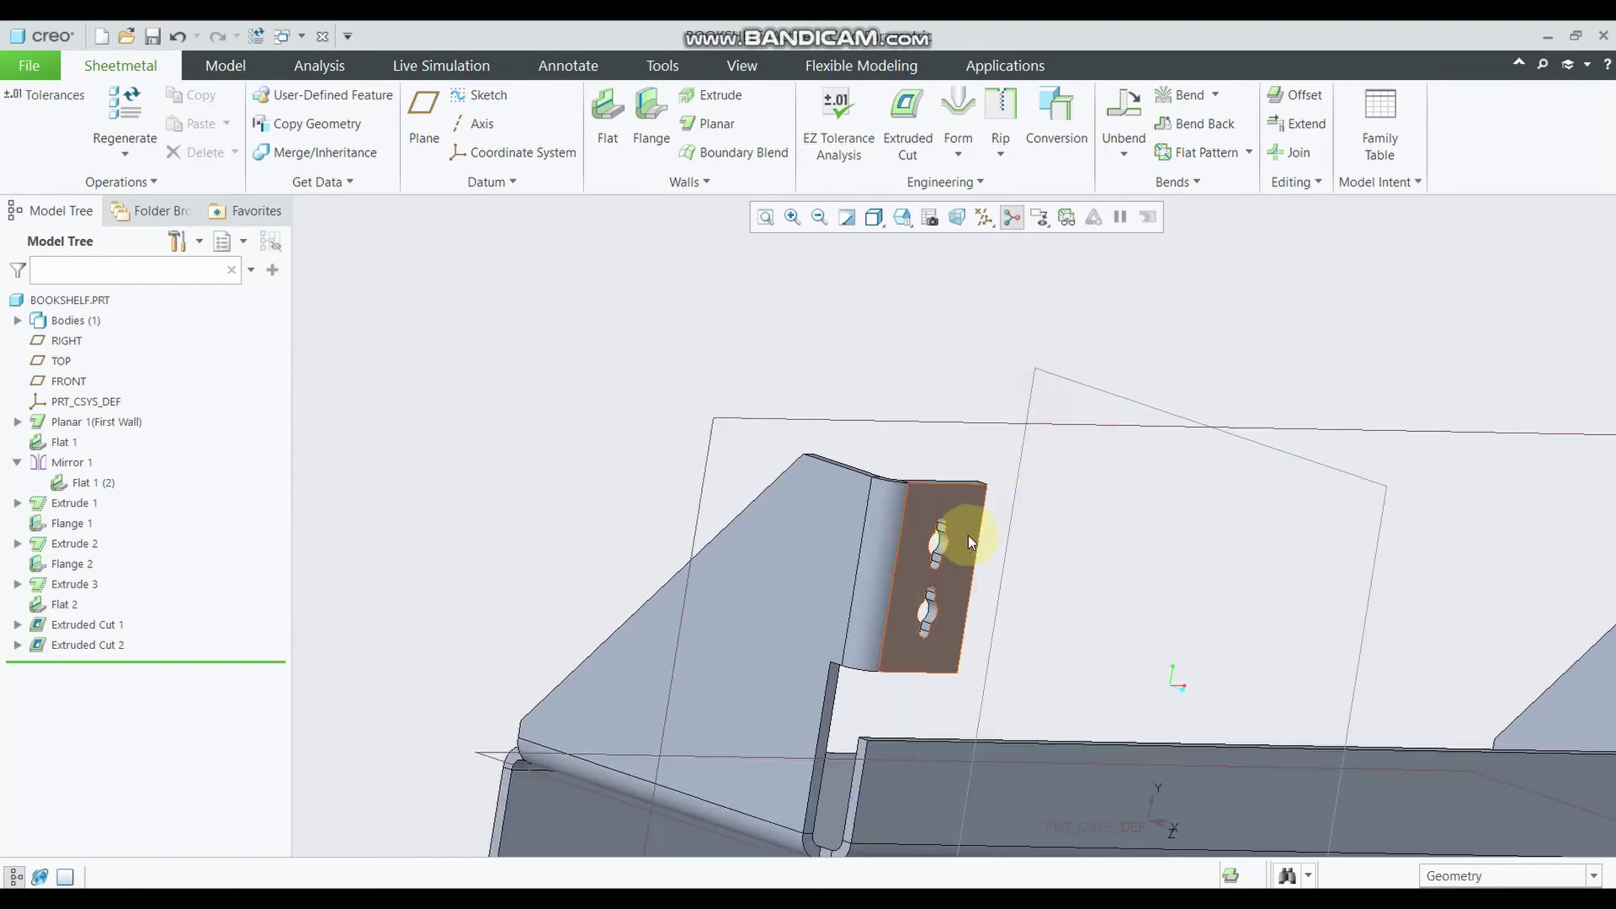
pyautogui.scroll(2, 978, 552)
pyautogui.moveTo(978, 552); pyautogui.dragTo(995, 557, button='middle')
pyautogui.scroll(-3, 976, 552)
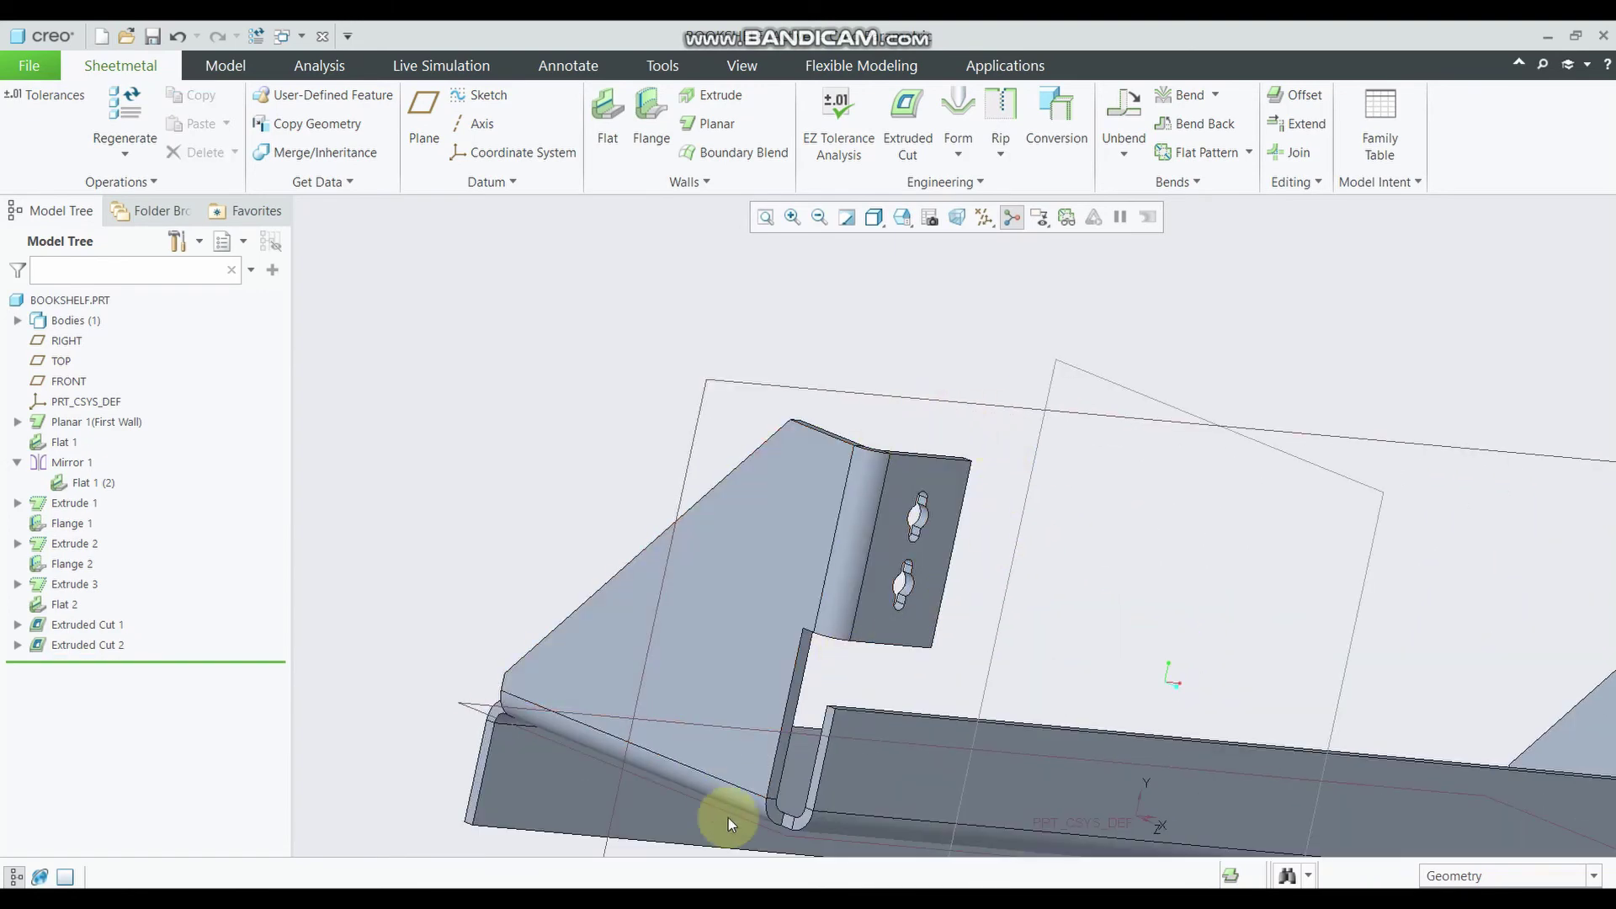
pyautogui.scroll(3, 1280, 554)
pyautogui.moveTo(1280, 554)
pyautogui.mouseDown(button='middle')
pyautogui.moveTo(1205, 553)
pyautogui.moveTo(1151, 574)
pyautogui.mouseUp(button='middle')
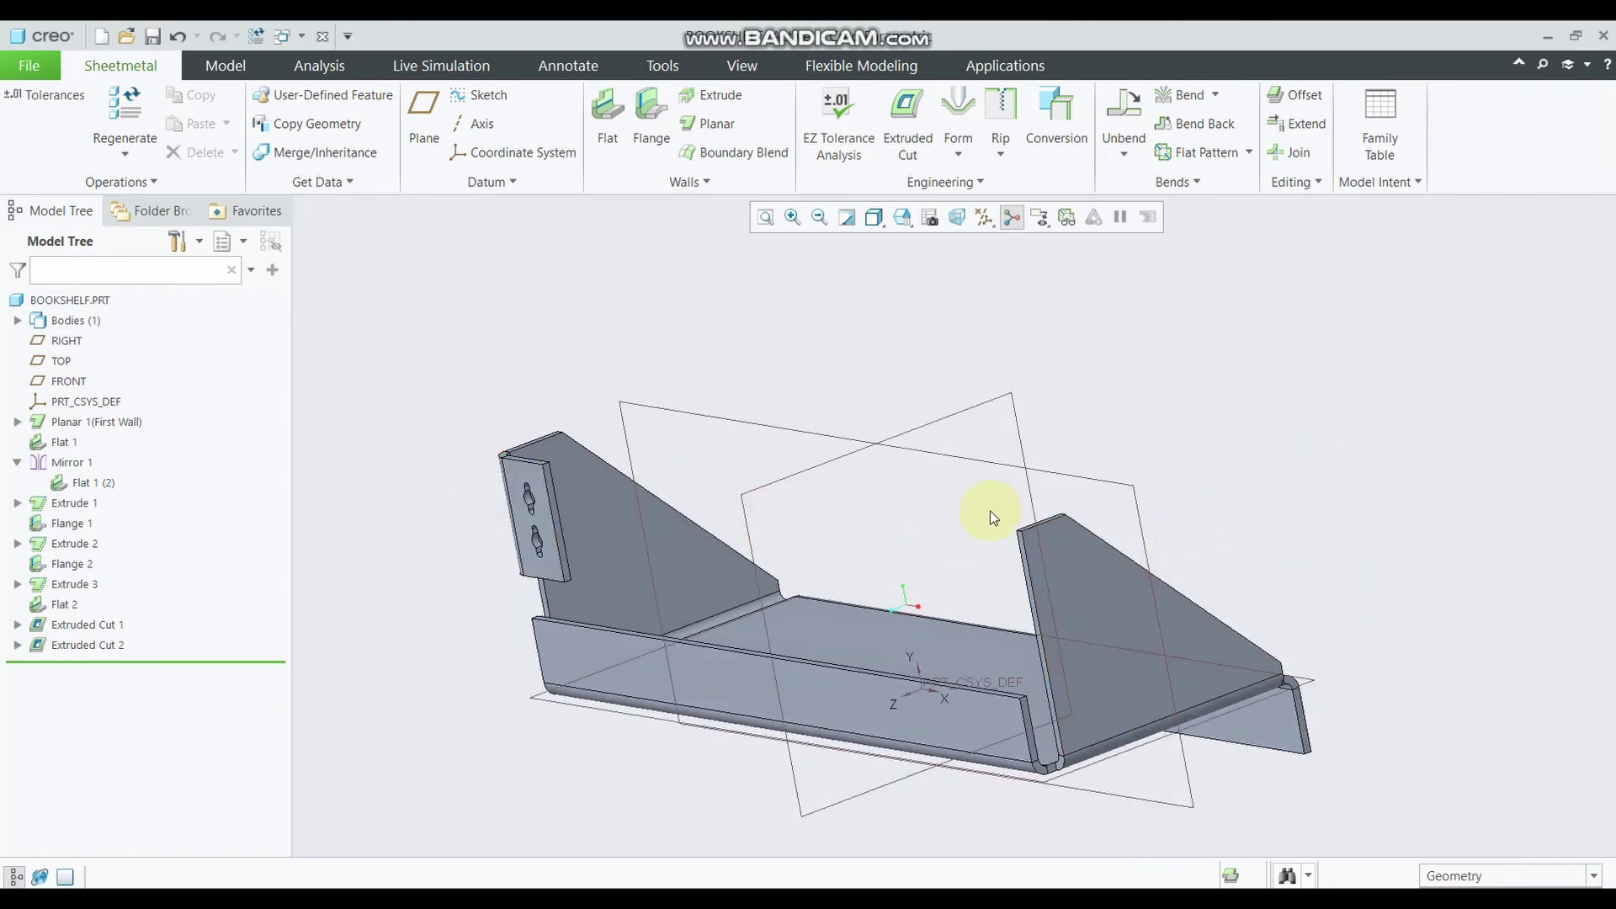
pyautogui.scroll(-2, 990, 510)
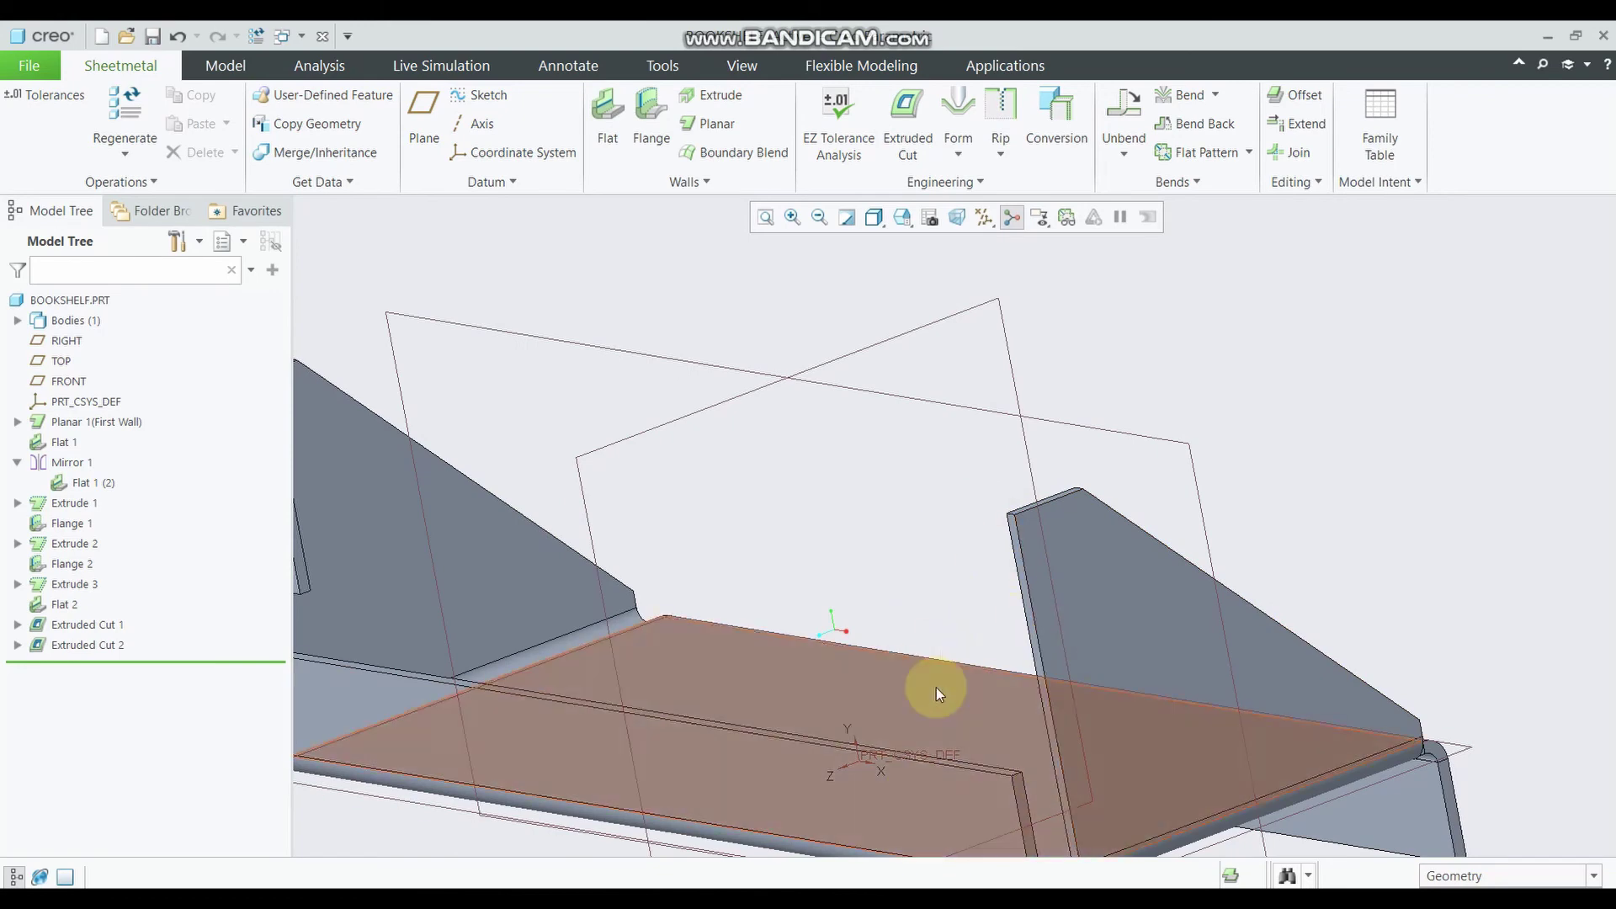
pyautogui.hotkey('ctrl', 'd')
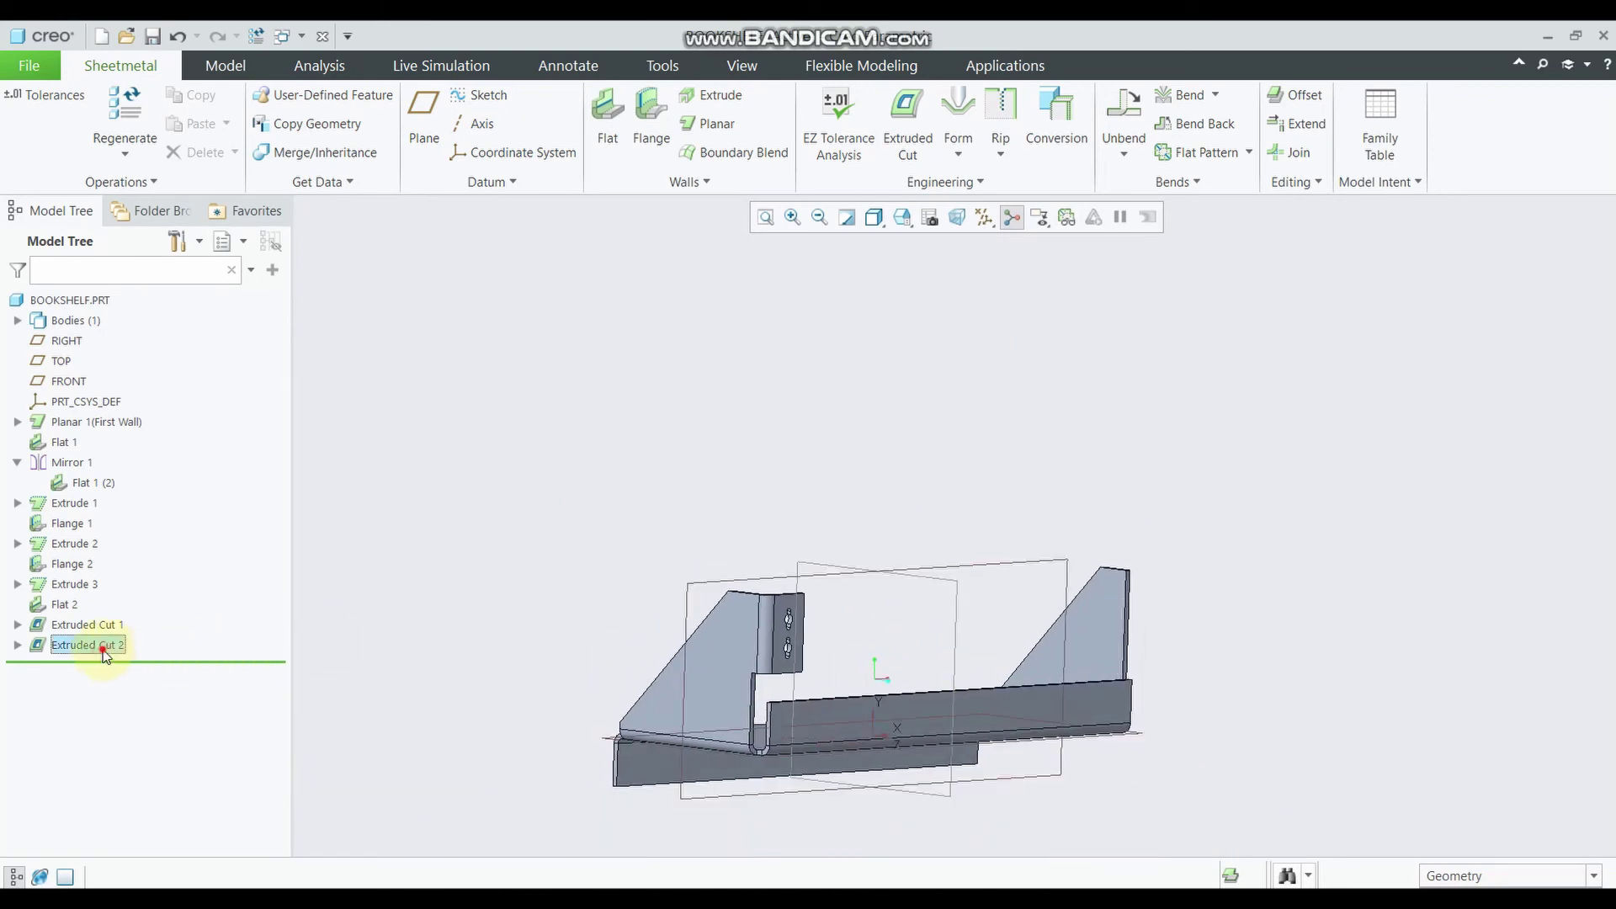
# Mirror Extruded Cut 2, Extruded Cut 1, Flat 2 and Extrude 3 about the RIGHT plane
pyautogui.click(103, 654)
pyautogui.keyDown('ctrl'); pyautogui.click(85, 624); pyautogui.keyUp('ctrl')
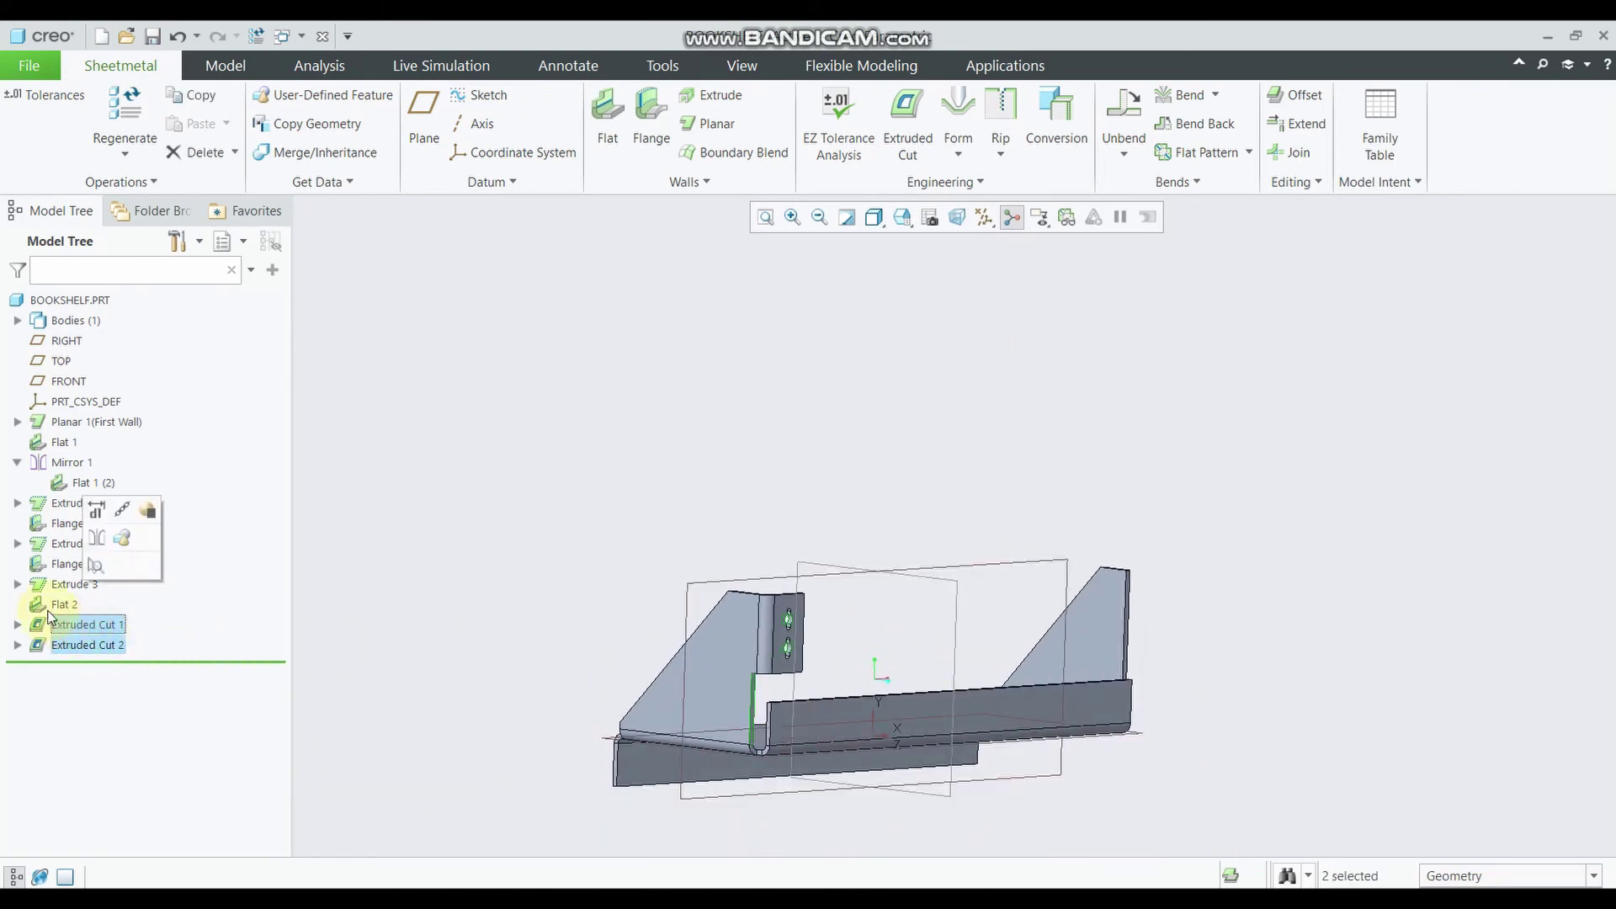
pyautogui.keyDown('ctrl'); pyautogui.click(48, 607); pyautogui.keyUp('ctrl')
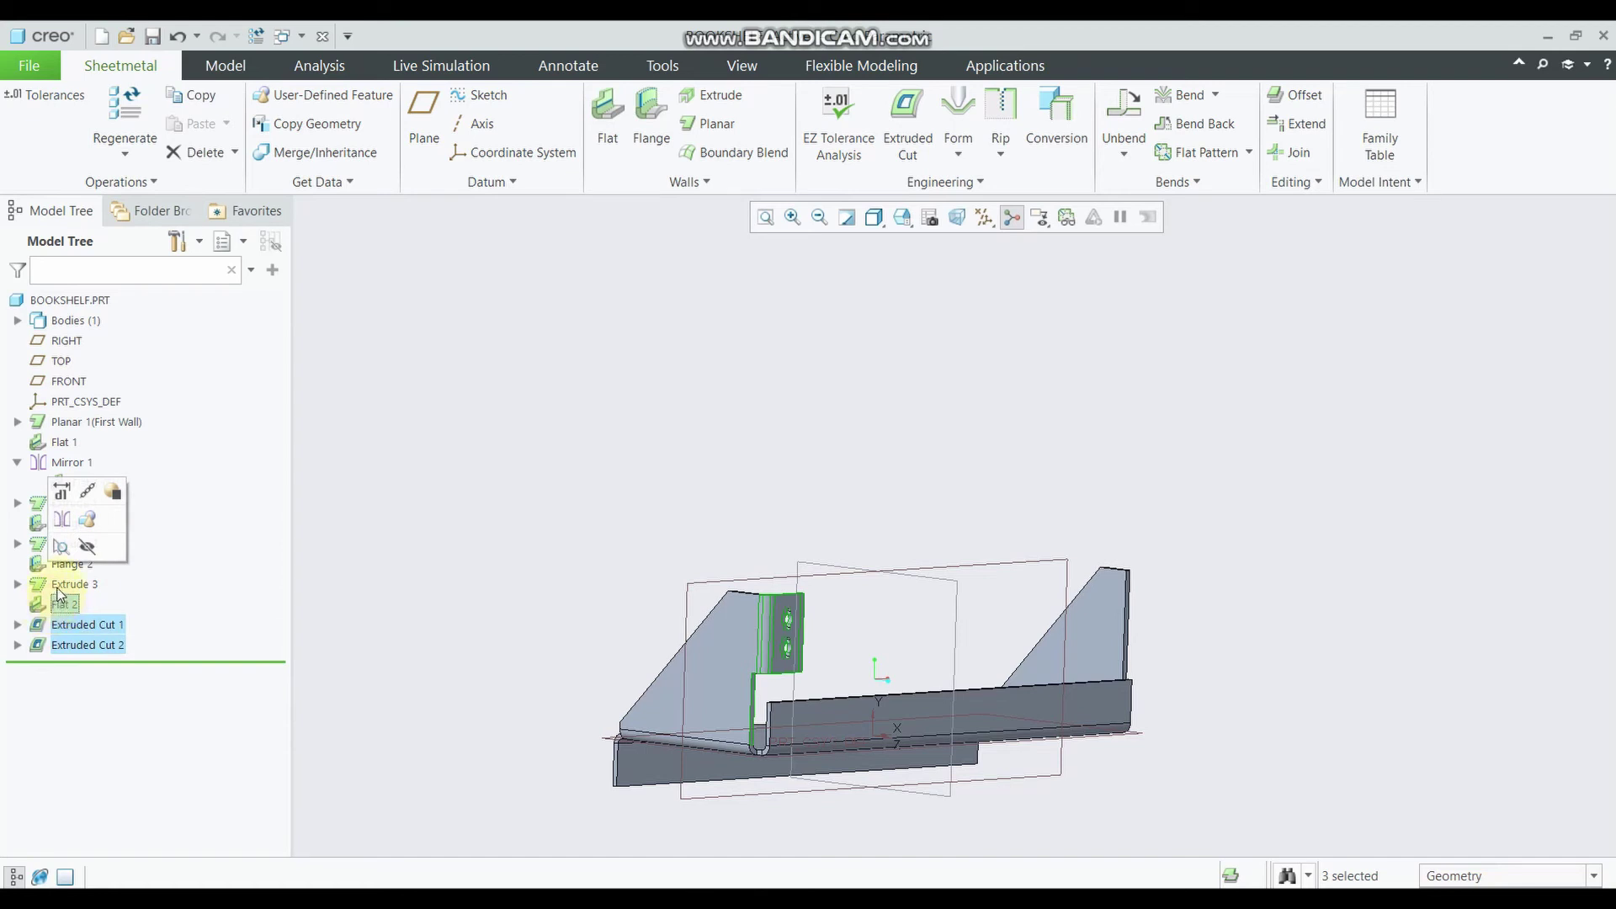
pyautogui.keyDown('ctrl'); pyautogui.click(59, 589); pyautogui.keyUp('ctrl')
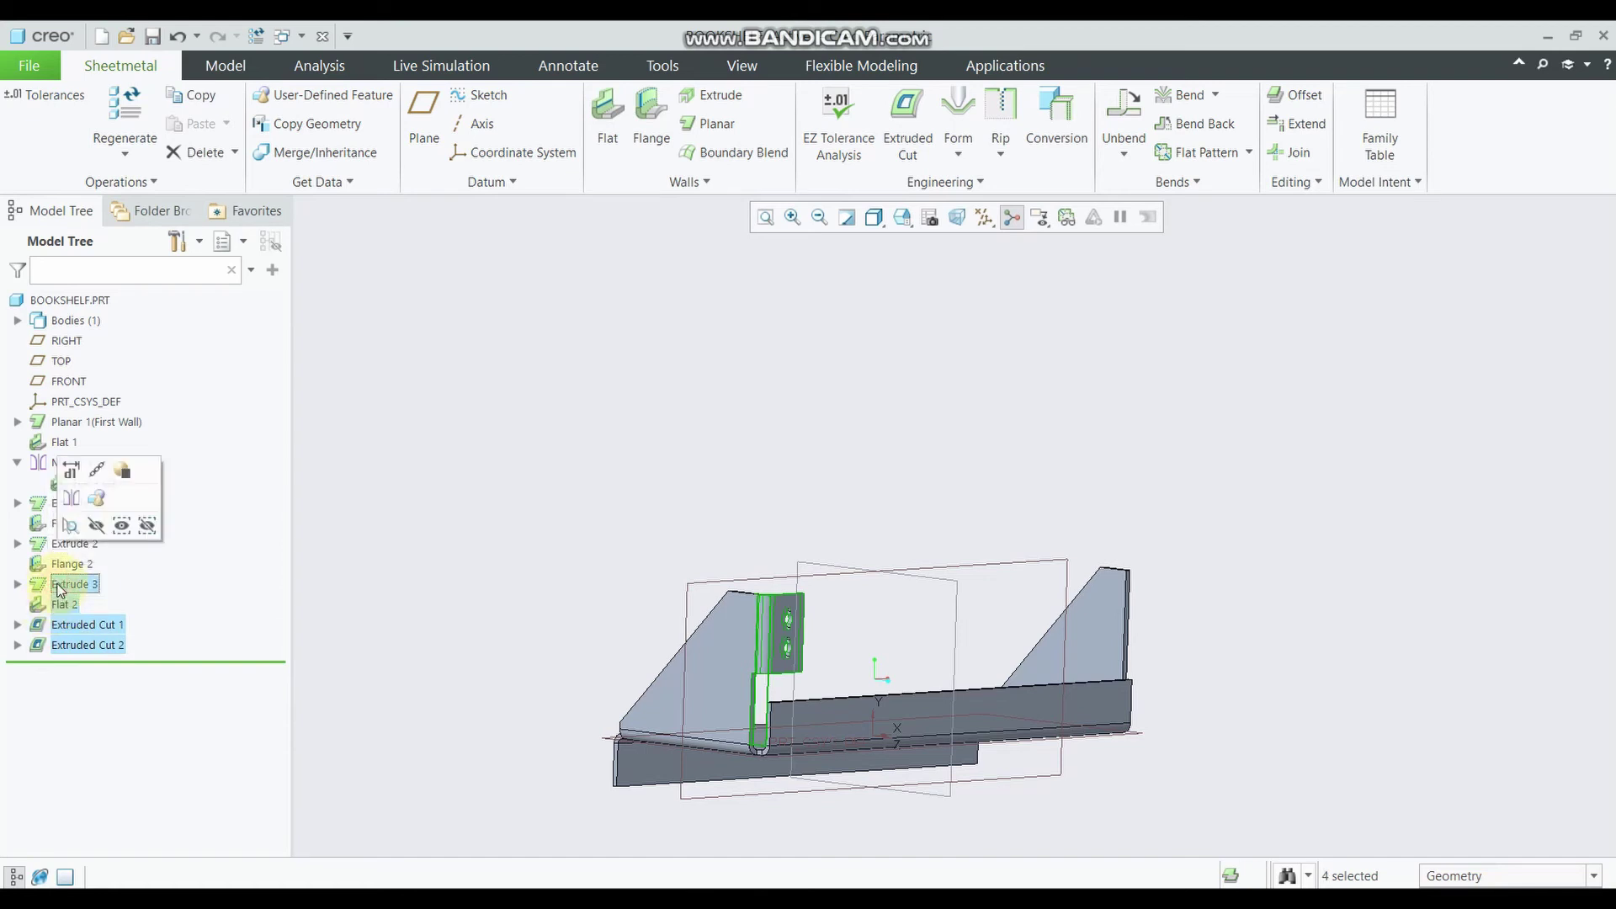
pyautogui.click(225, 66)
pyautogui.click(1170, 98)
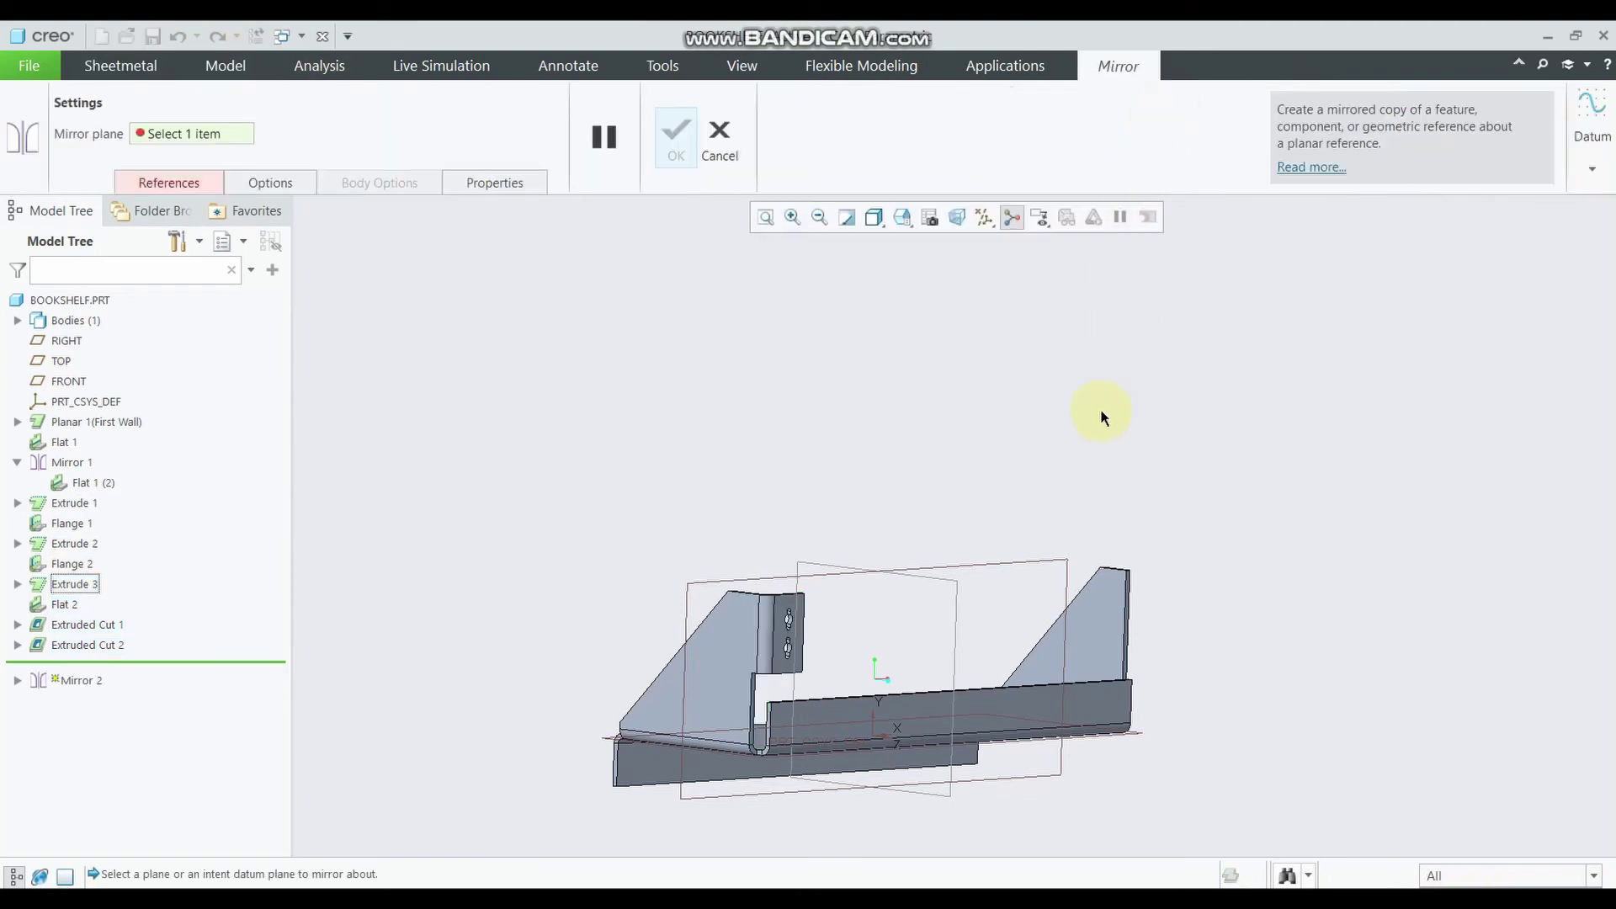
pyautogui.click(958, 598)
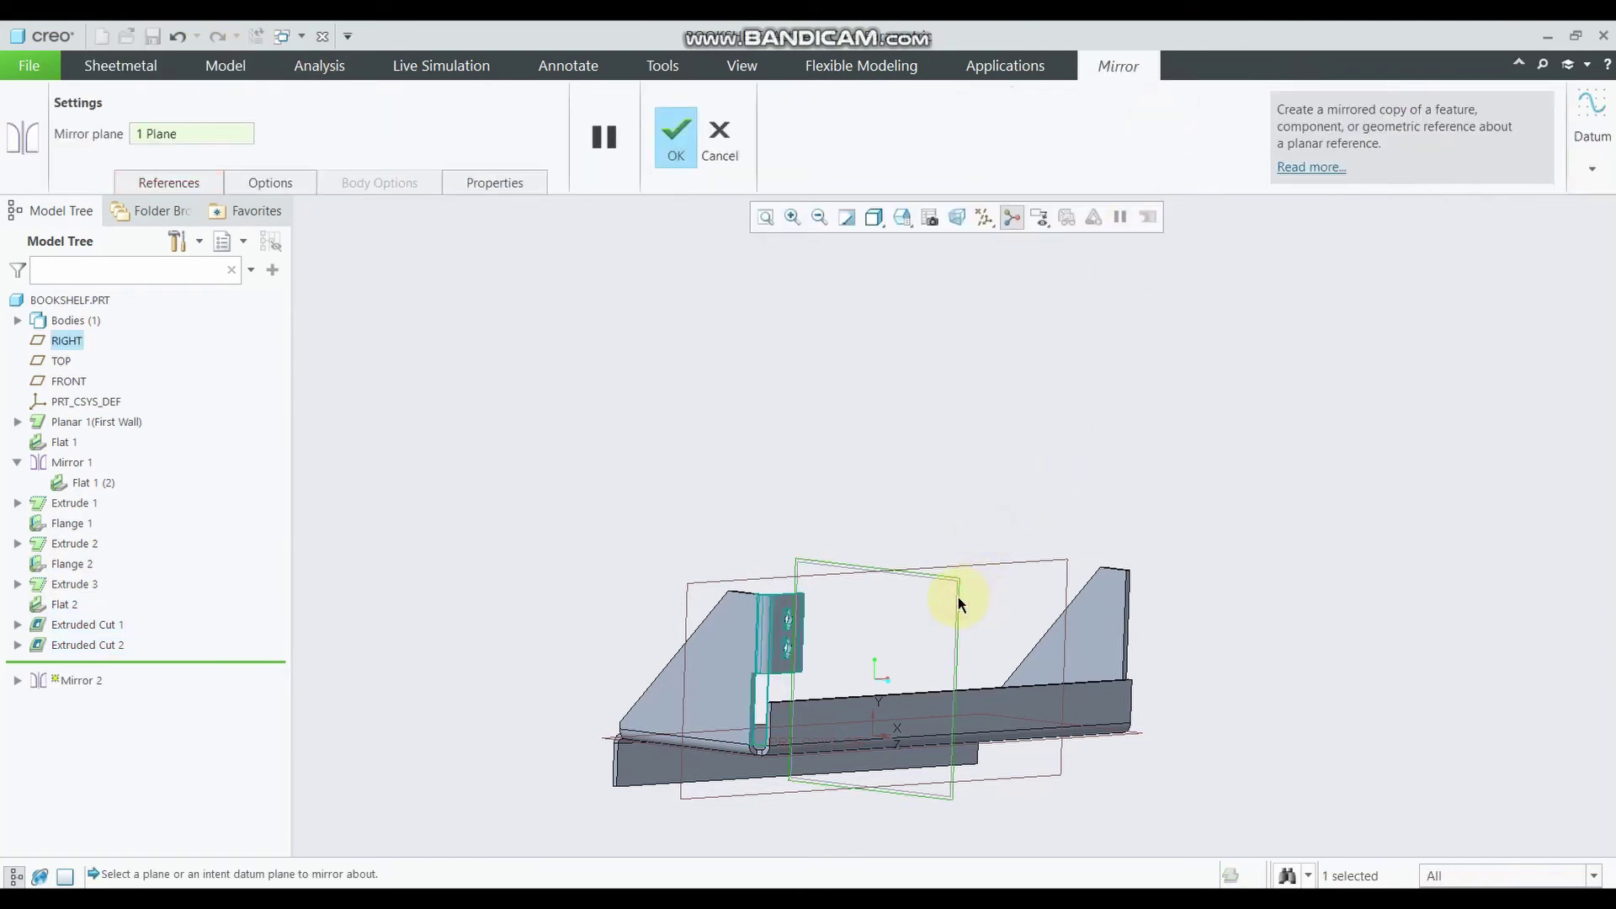
pyautogui.click(684, 128)
# Orbit the shelf to check the mirrored slotted tab on the opposite side
pyautogui.moveTo(949, 404)
pyautogui.mouseDown(button='middle')
pyautogui.moveTo(824, 414)
pyautogui.moveTo(1028, 542)
pyautogui.moveTo(1122, 534)
pyautogui.mouseUp(button='middle')
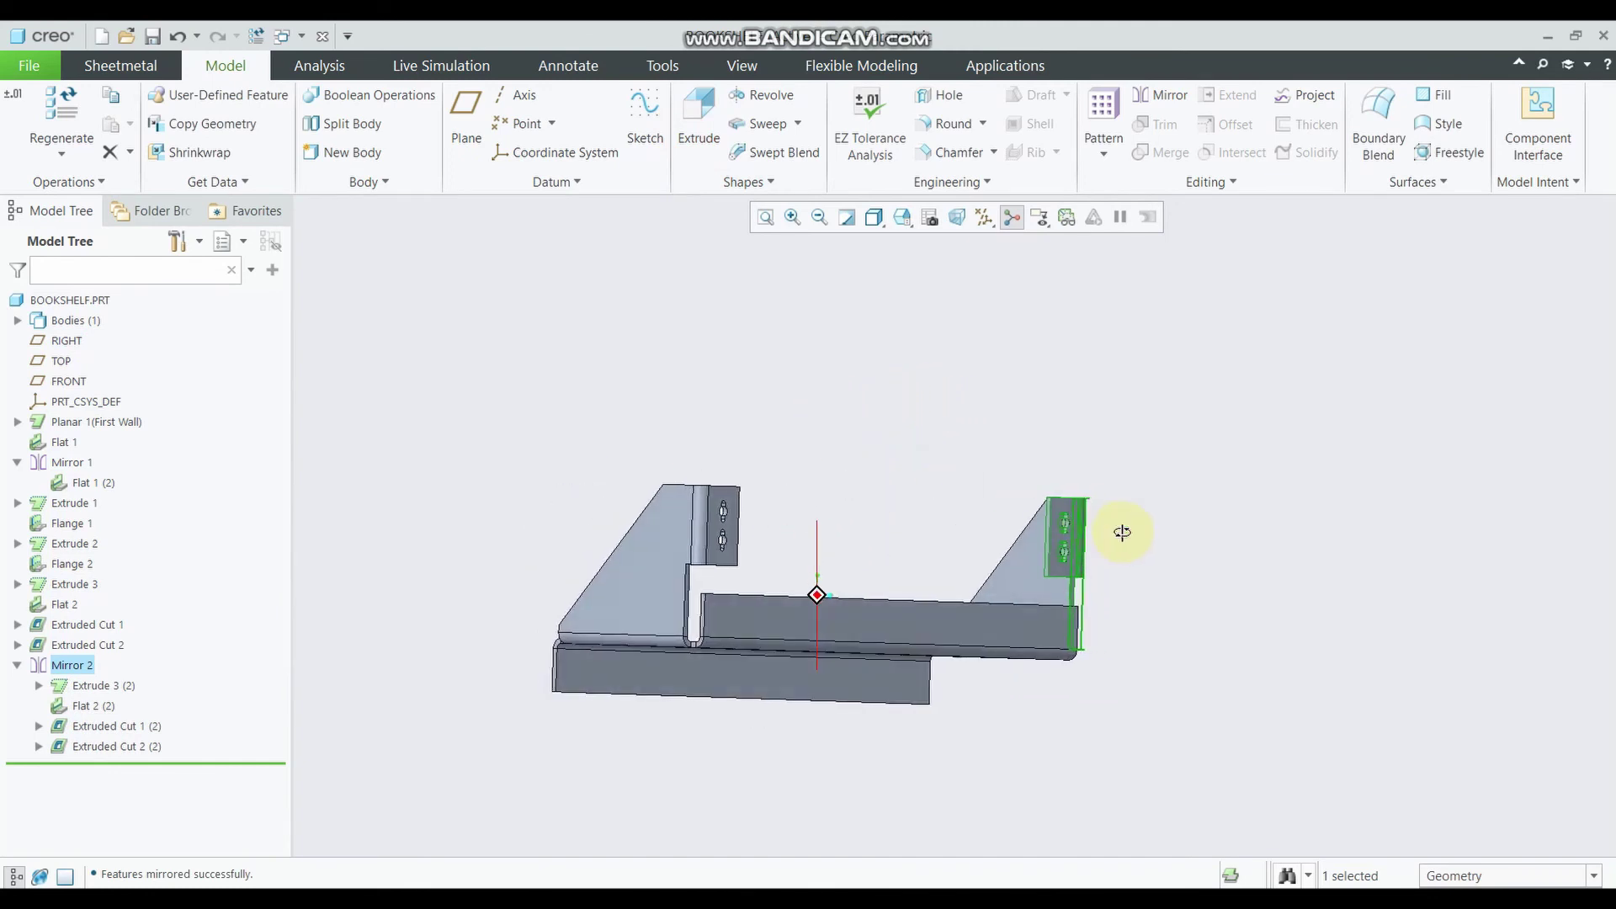
pyautogui.moveTo(998, 478)
pyautogui.mouseDown(button='middle')
pyautogui.moveTo(948, 542)
pyautogui.moveTo(1064, 493)
pyautogui.moveTo(1170, 525)
pyautogui.moveTo(1129, 541)
pyautogui.mouseUp(button='middle')
pyautogui.scroll(-5, 895, 632)
pyautogui.moveTo(895, 632)
pyautogui.mouseDown(button='middle')
pyautogui.moveTo(963, 642)
pyautogui.moveTo(958, 686)
pyautogui.moveTo(985, 646)
pyautogui.mouseUp(button='middle')
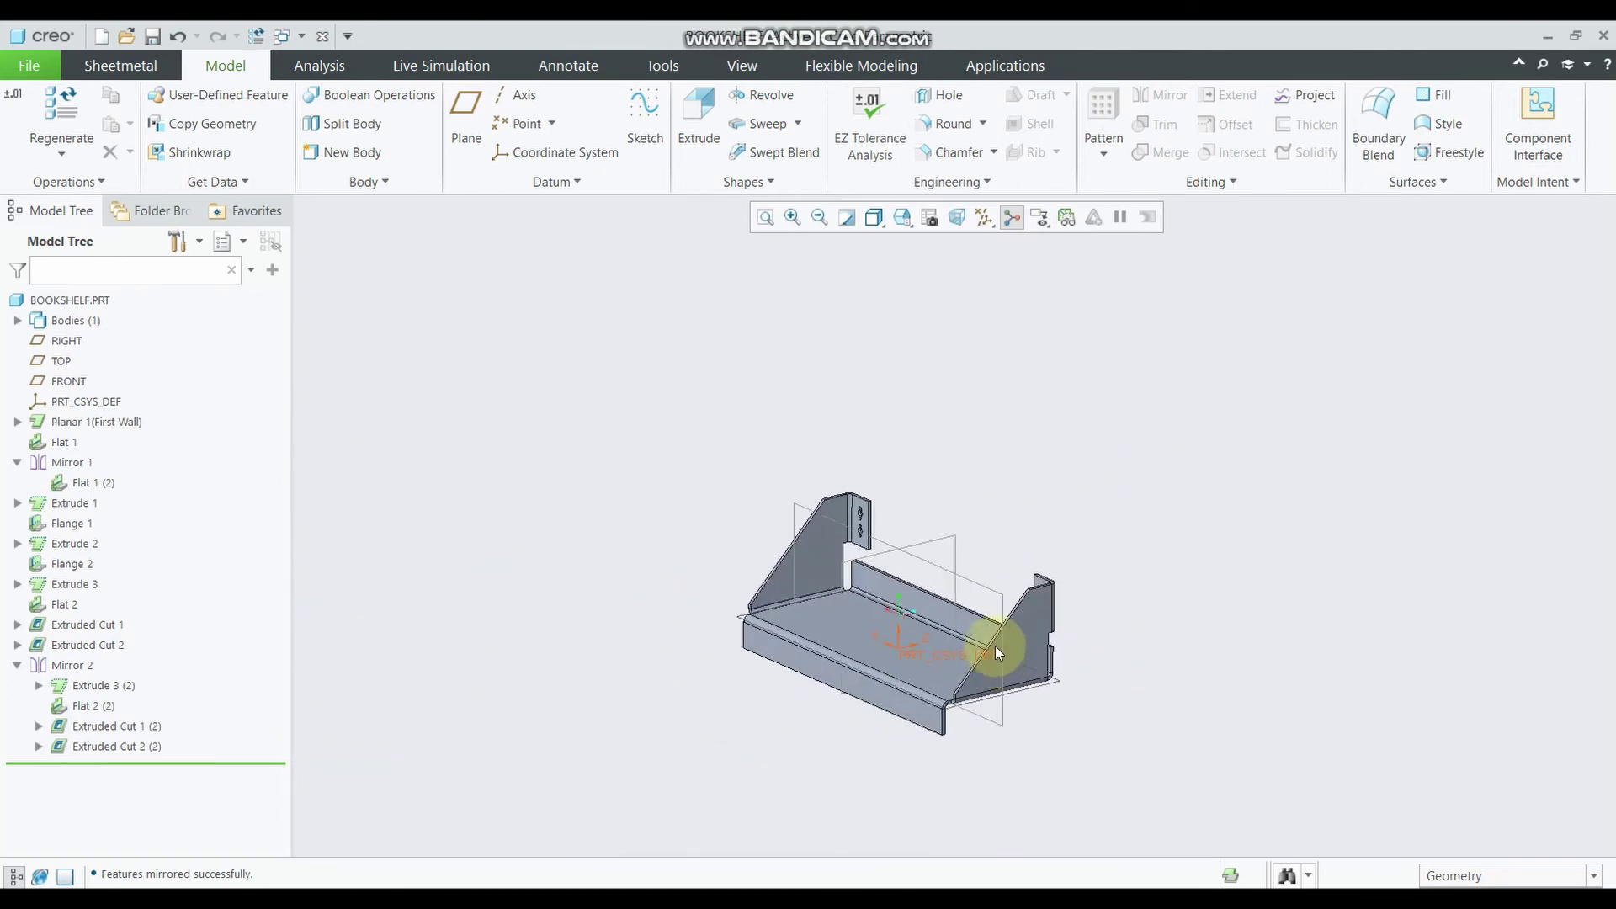
pyautogui.scroll(4, 993, 644)
pyautogui.scroll(-2, 993, 644)
pyautogui.moveTo(937, 735)
pyautogui.mouseDown(button='middle')
pyautogui.moveTo(938, 714)
pyautogui.moveTo(998, 715)
pyautogui.mouseUp(button='middle')
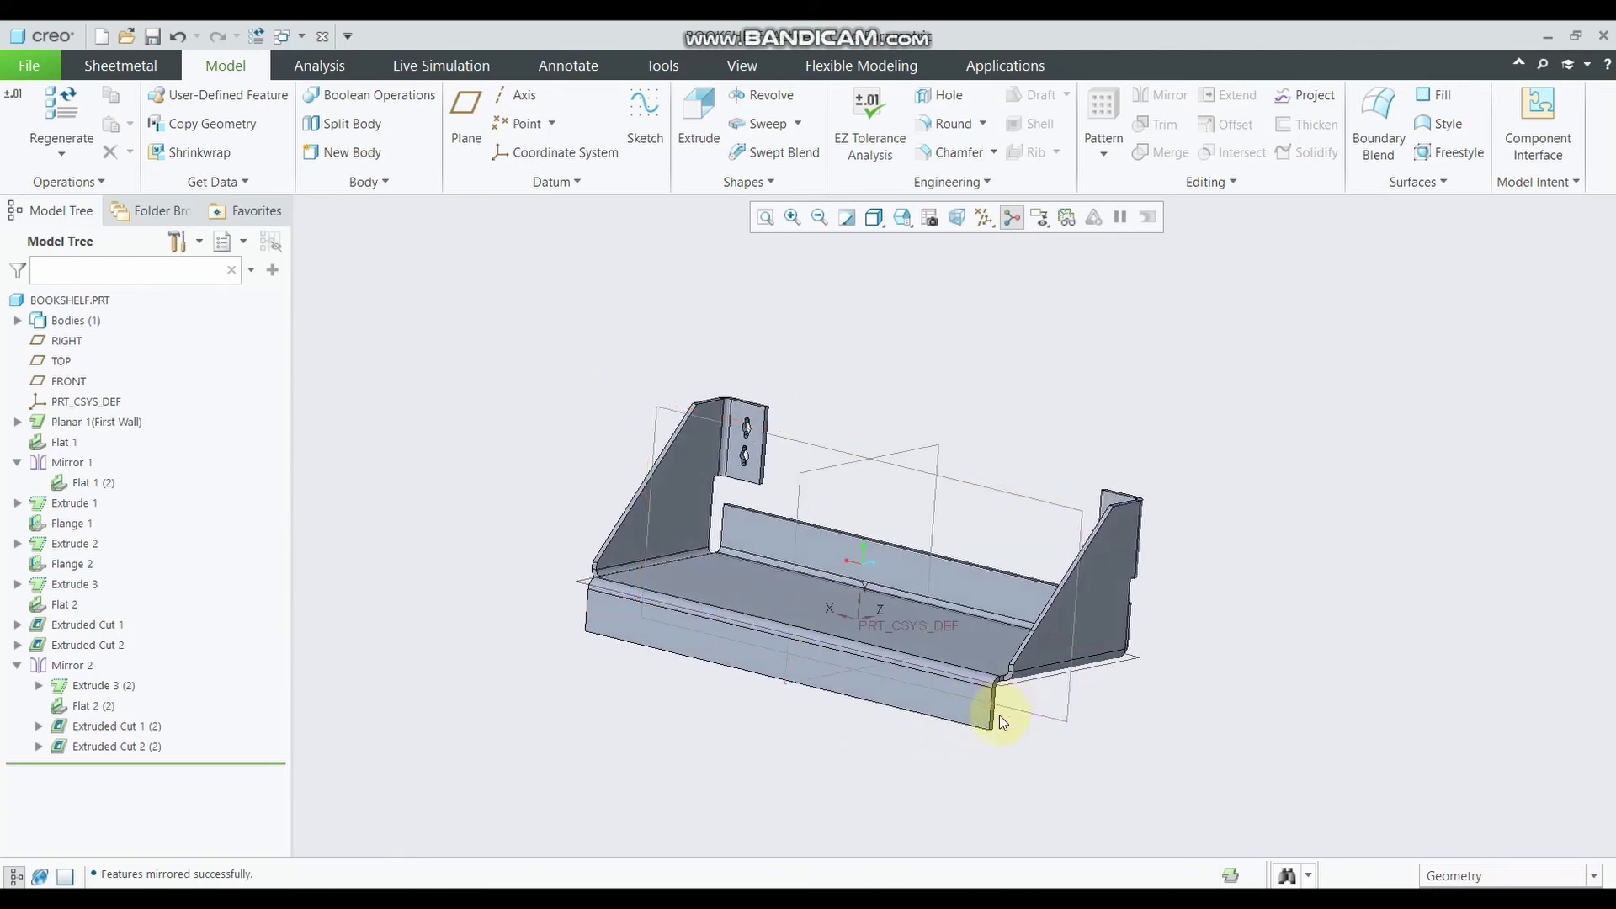
pyautogui.scroll(4, 972, 733)
pyautogui.scroll(-3, 974, 729)
pyautogui.scroll(4, 974, 716)
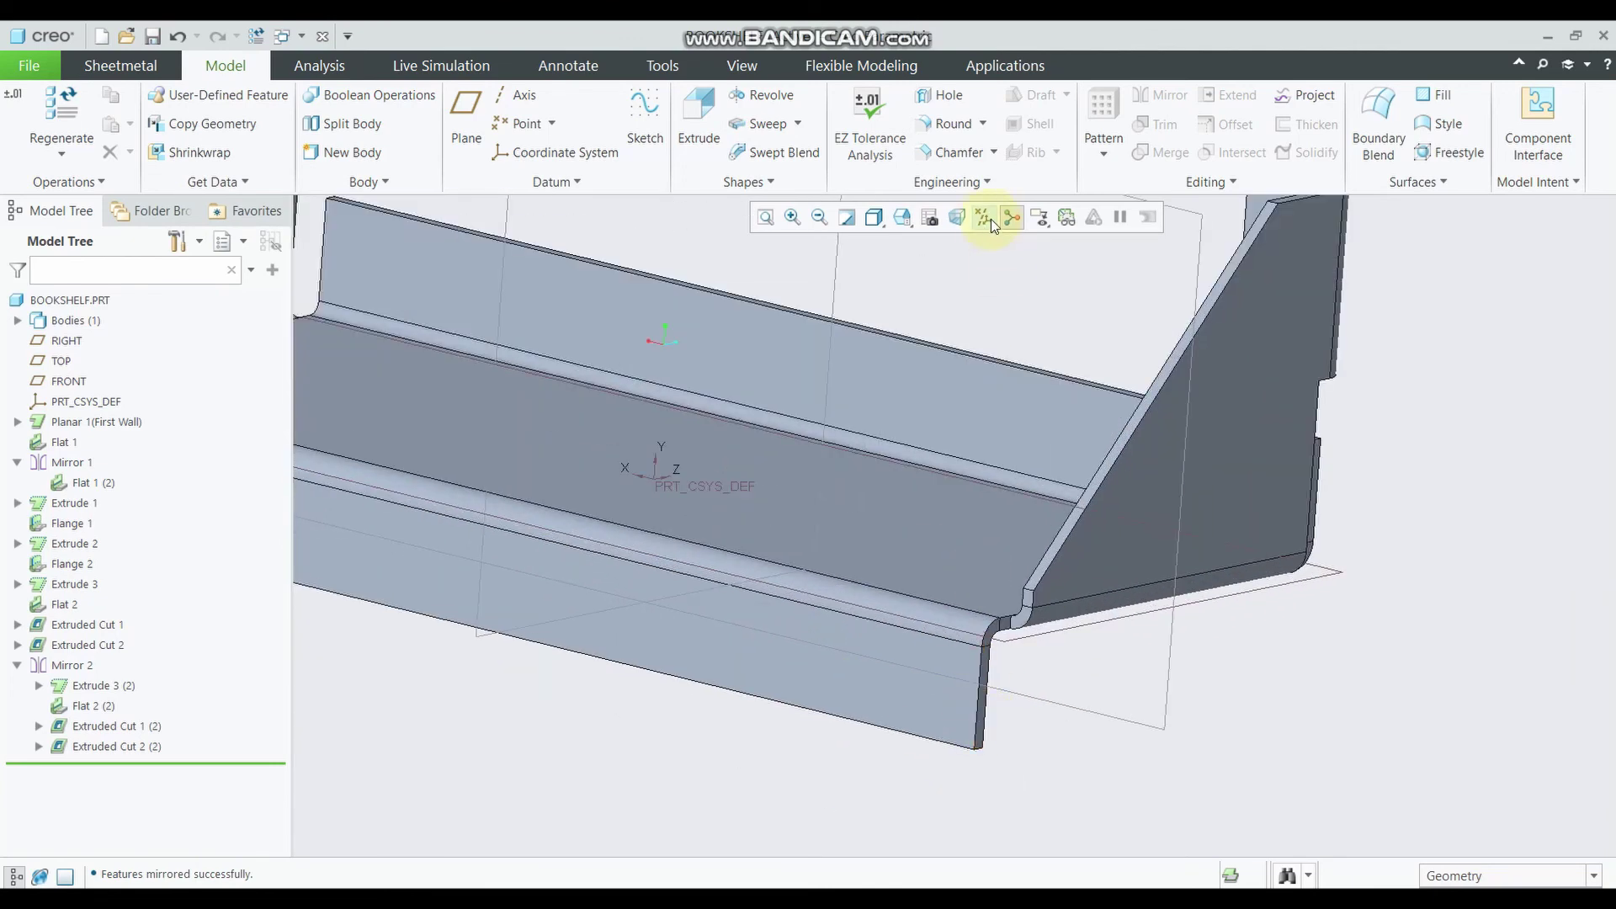
# Start a round on the front flange corner edge and the inner corner edge
pyautogui.click(954, 126)
pyautogui.scroll(-4, 941, 502)
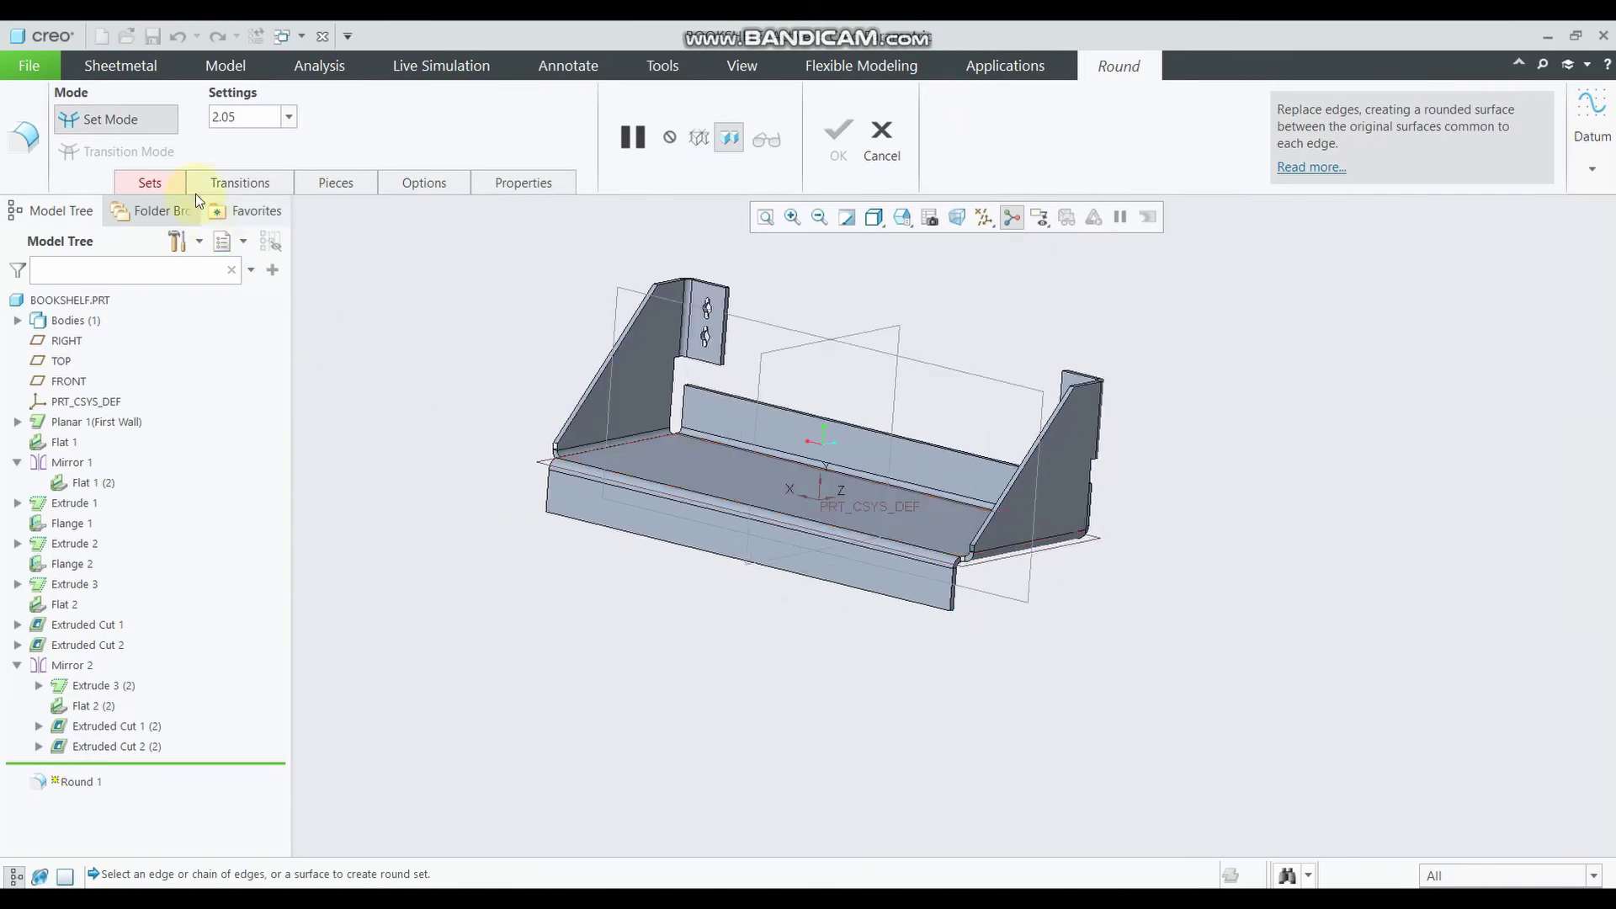
pyautogui.scroll(4, 953, 588)
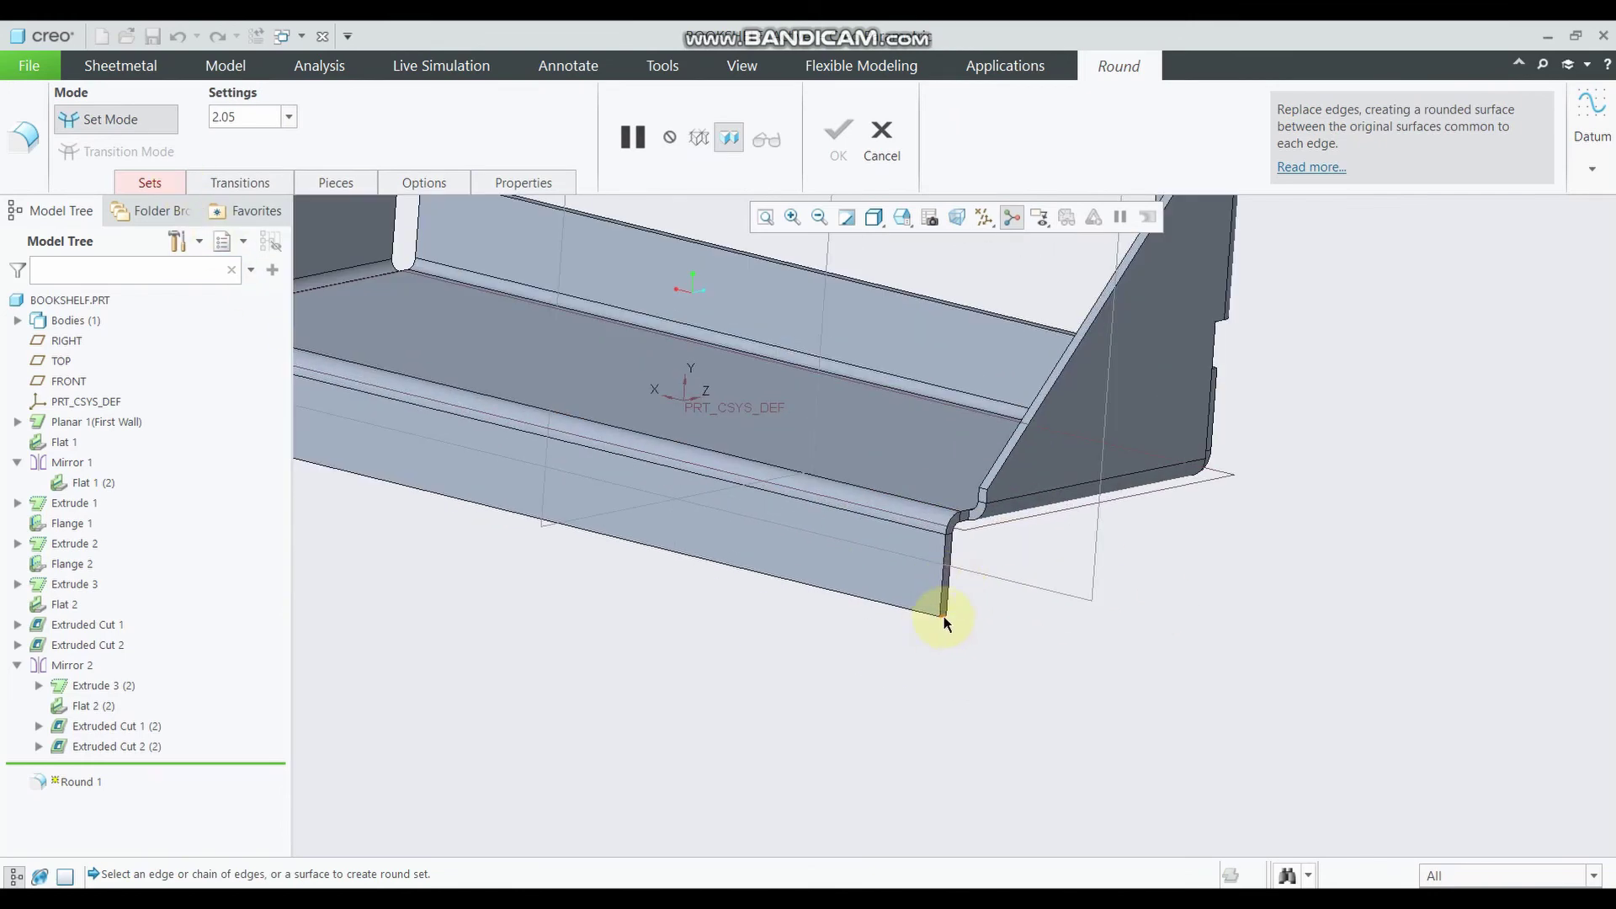
pyautogui.click(945, 623)
pyautogui.moveTo(678, 588); pyautogui.dragTo(556, 539, button='middle')
pyautogui.scroll(4, 962, 654)
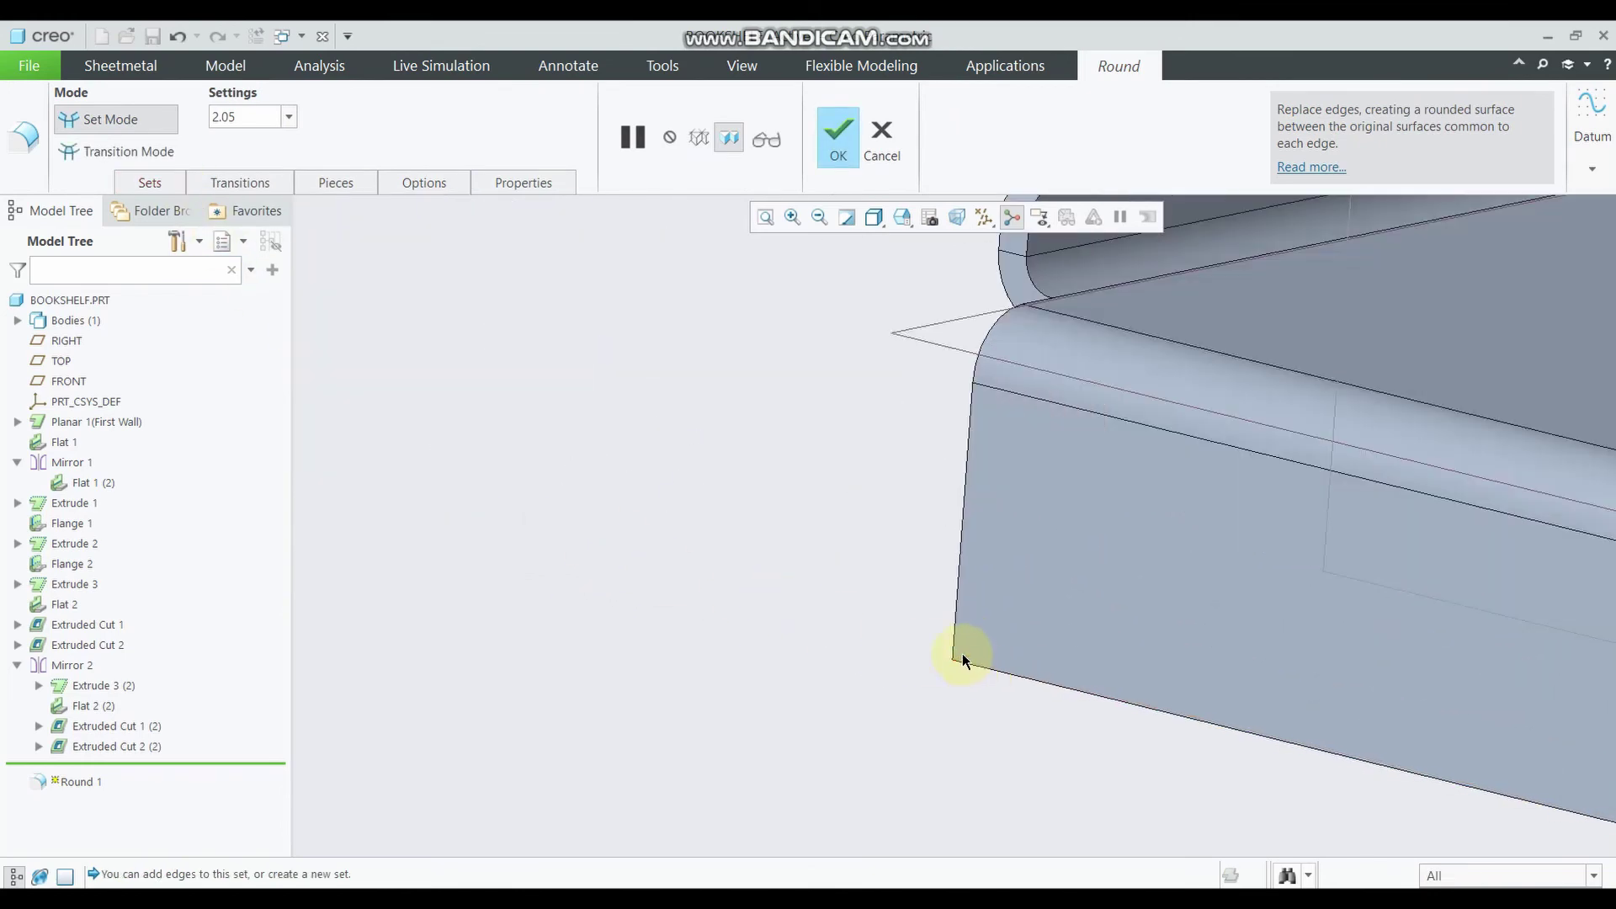
pyautogui.scroll(-4, 1147, 621)
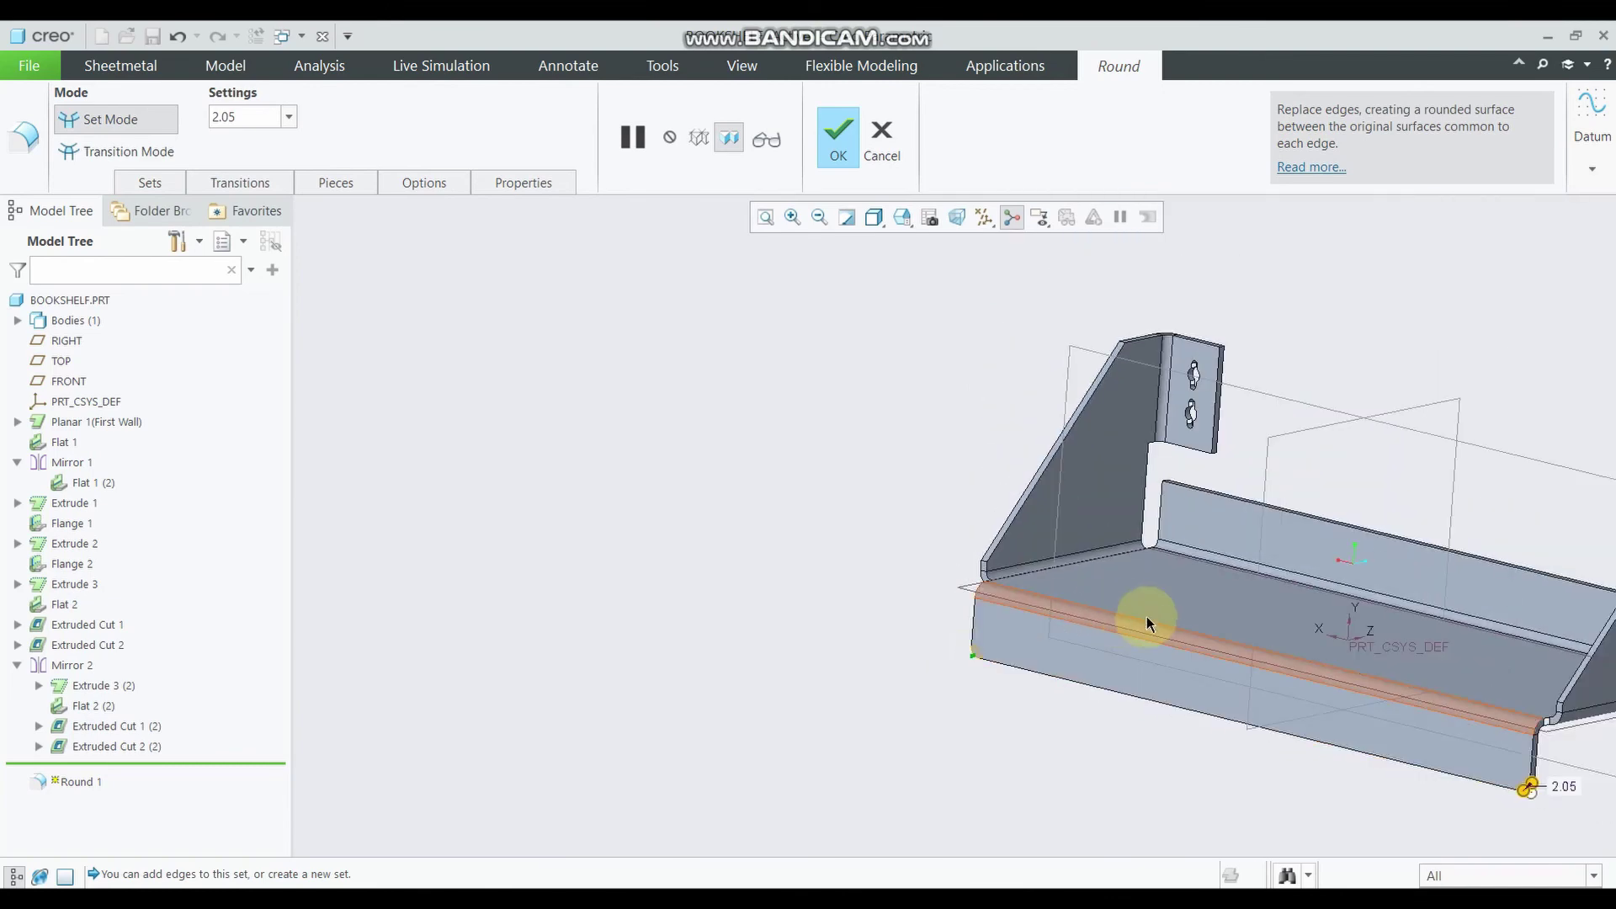
pyautogui.scroll(-2, 1288, 621)
pyautogui.moveTo(1288, 621); pyautogui.dragTo(1327, 631, button='middle')
pyautogui.scroll(5, 1005, 464)
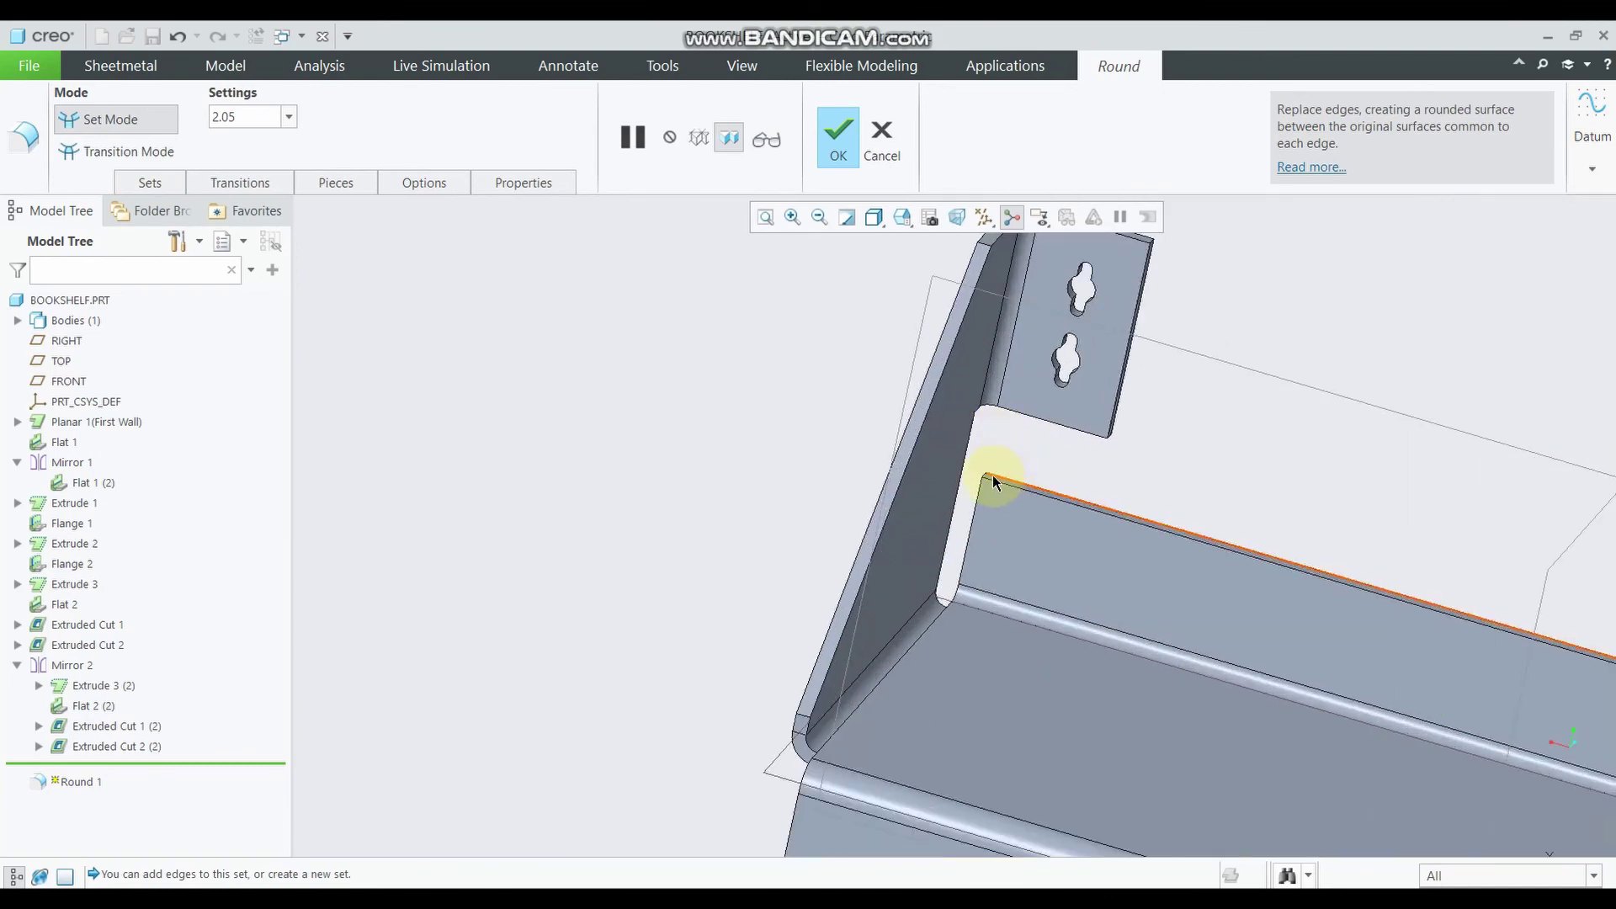
pyautogui.scroll(5, 993, 482)
pyautogui.click(987, 479)
# Add both tabs' upper corner edges and a tab's lower corner edge to the round
pyautogui.scroll(-6, 1250, 641)
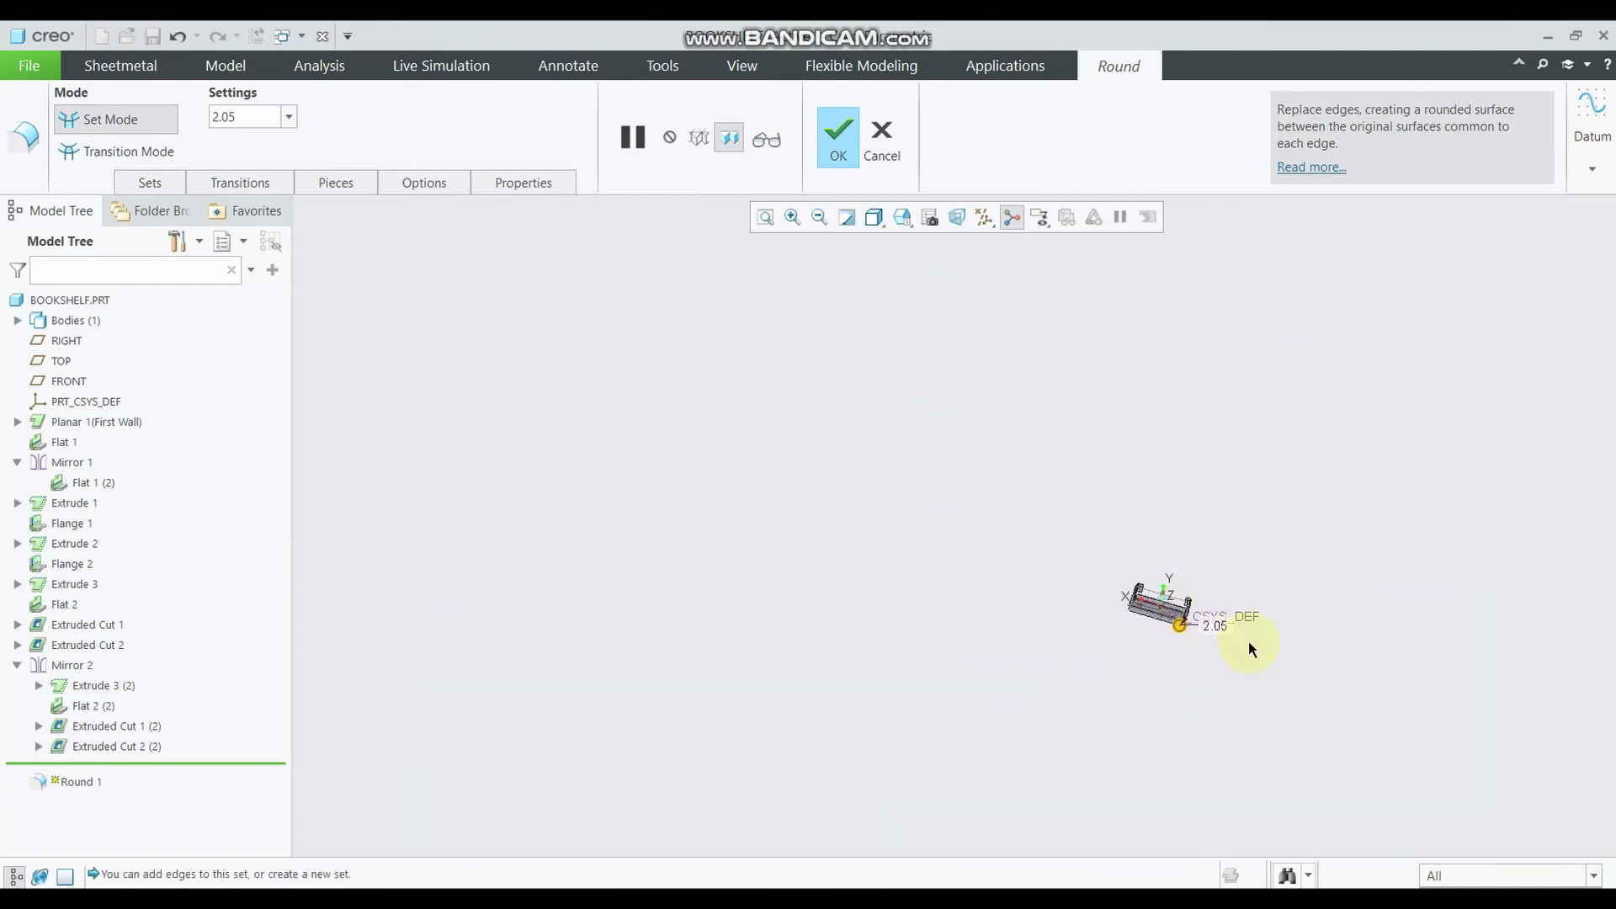
pyautogui.scroll(2, 1242, 643)
pyautogui.scroll(2, 1145, 581)
pyautogui.moveTo(1018, 477)
pyautogui.mouseDown(button='middle')
pyautogui.moveTo(949, 469)
pyautogui.moveTo(869, 505)
pyautogui.mouseUp(button='middle')
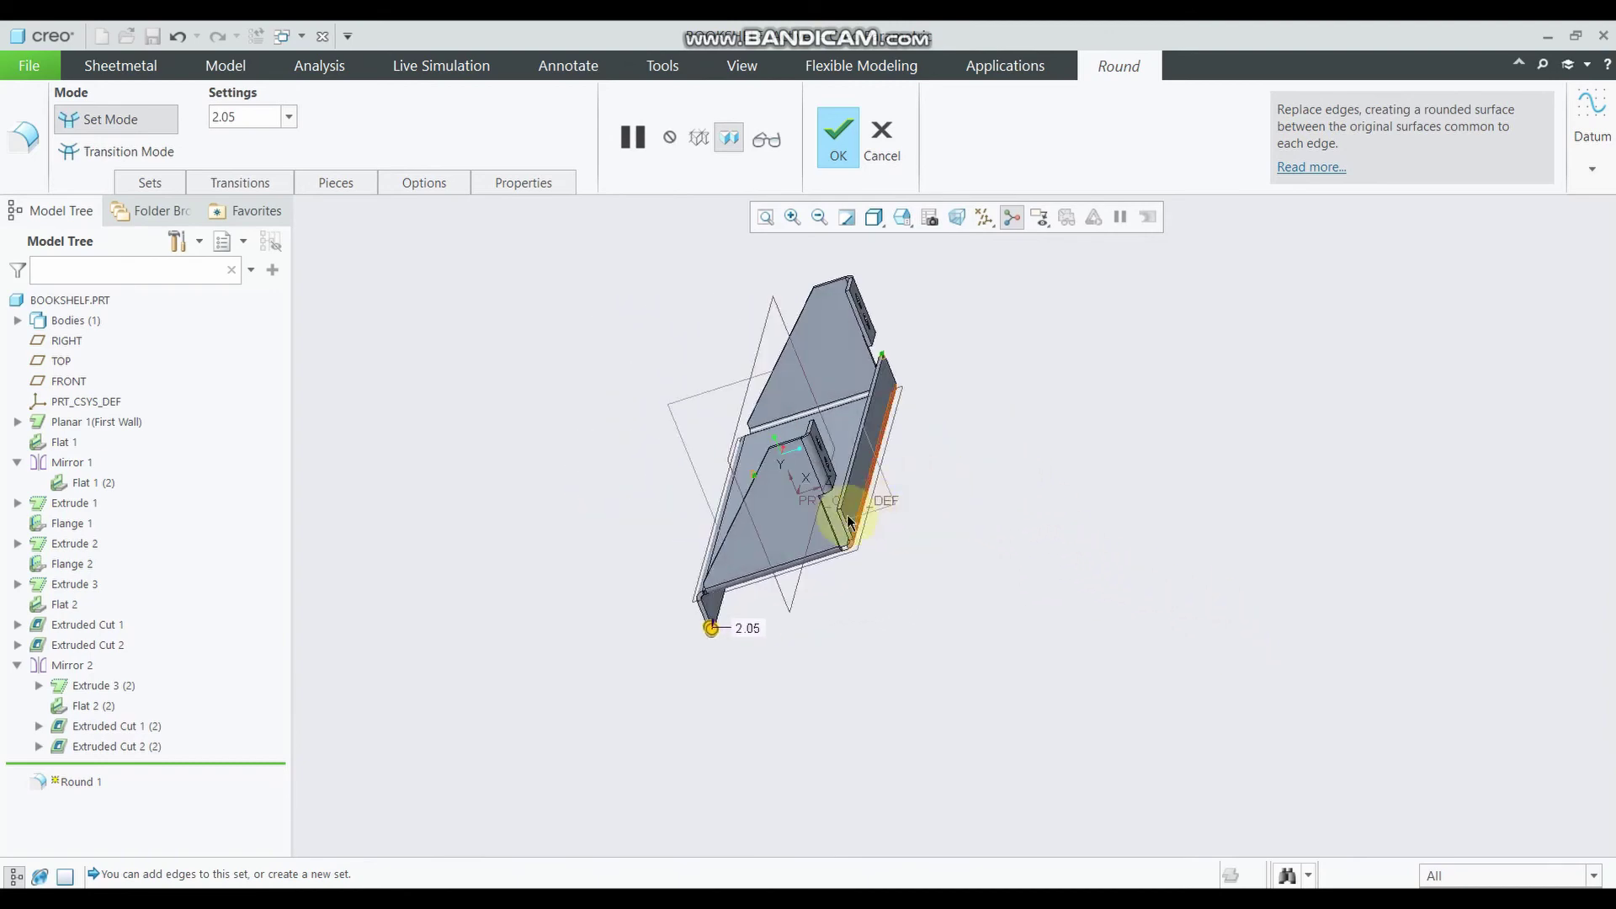
pyautogui.scroll(4, 869, 505)
pyautogui.scroll(-5, 830, 494)
pyautogui.scroll(-2, 827, 497)
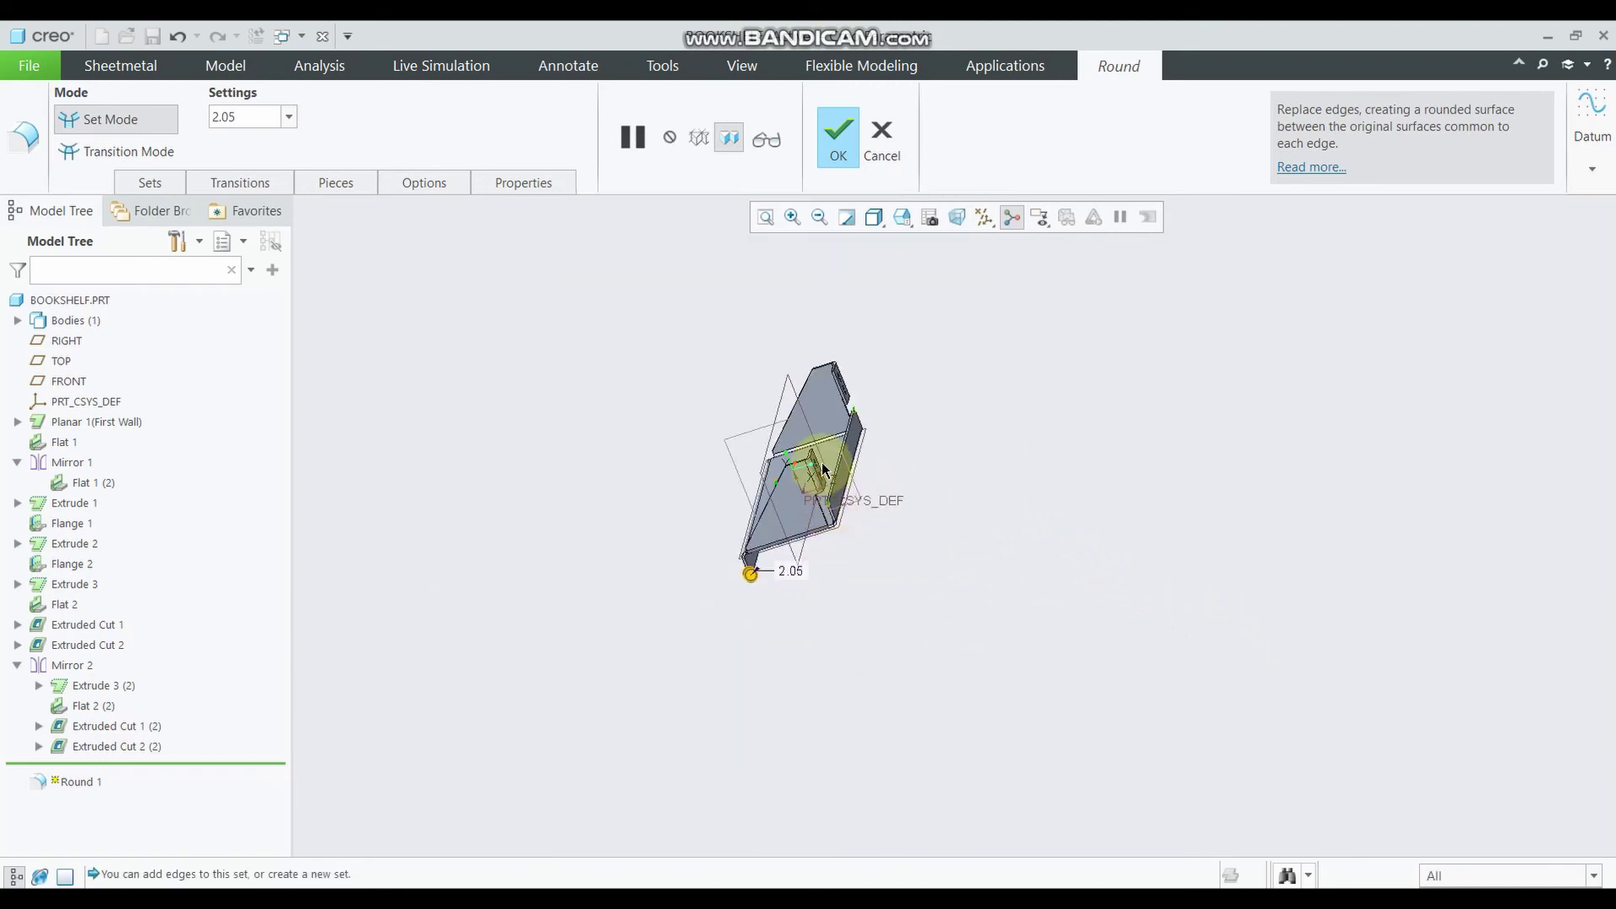
pyautogui.scroll(4, 823, 463)
pyautogui.scroll(-4, 823, 471)
pyautogui.moveTo(821, 474)
pyautogui.mouseDown(button='middle')
pyautogui.moveTo(877, 480)
pyautogui.moveTo(800, 541)
pyautogui.moveTo(703, 506)
pyautogui.mouseUp(button='middle')
pyautogui.scroll(3, 703, 506)
pyautogui.scroll(3, 671, 502)
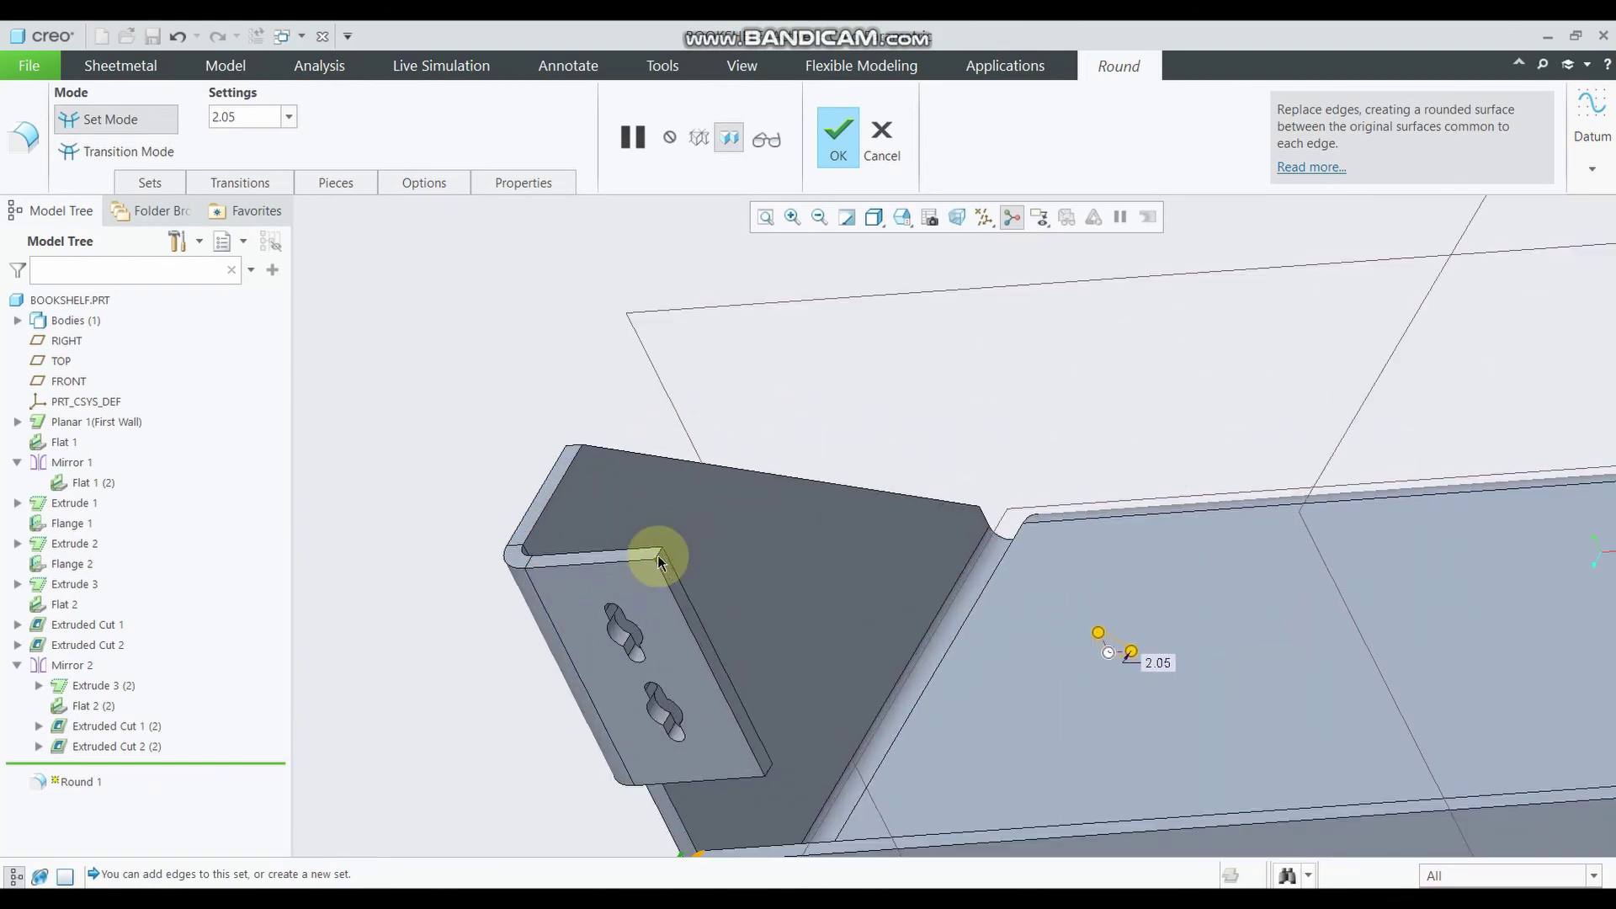
pyautogui.keyDown('ctrl'); pyautogui.click(661, 557); pyautogui.keyUp('ctrl')
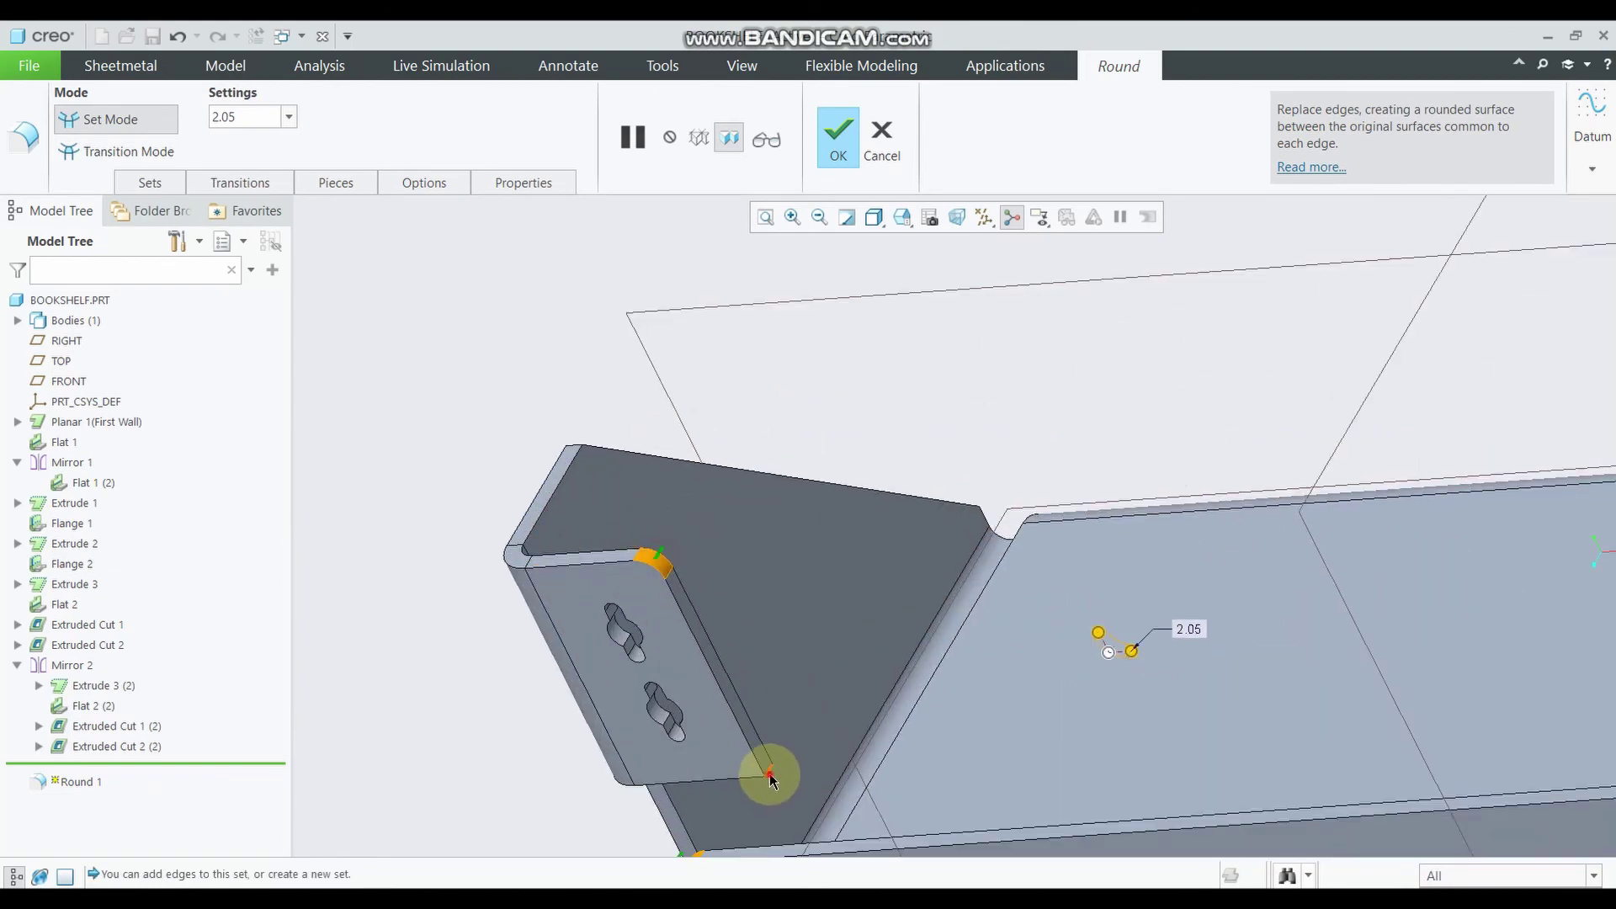
pyautogui.scroll(-5, 842, 724)
pyautogui.moveTo(912, 673)
pyautogui.mouseDown(button='middle')
pyautogui.moveTo(1034, 707)
pyautogui.moveTo(1055, 667)
pyautogui.moveTo(1220, 660)
pyautogui.moveTo(1252, 729)
pyautogui.mouseUp(button='middle')
pyautogui.scroll(5, 1220, 559)
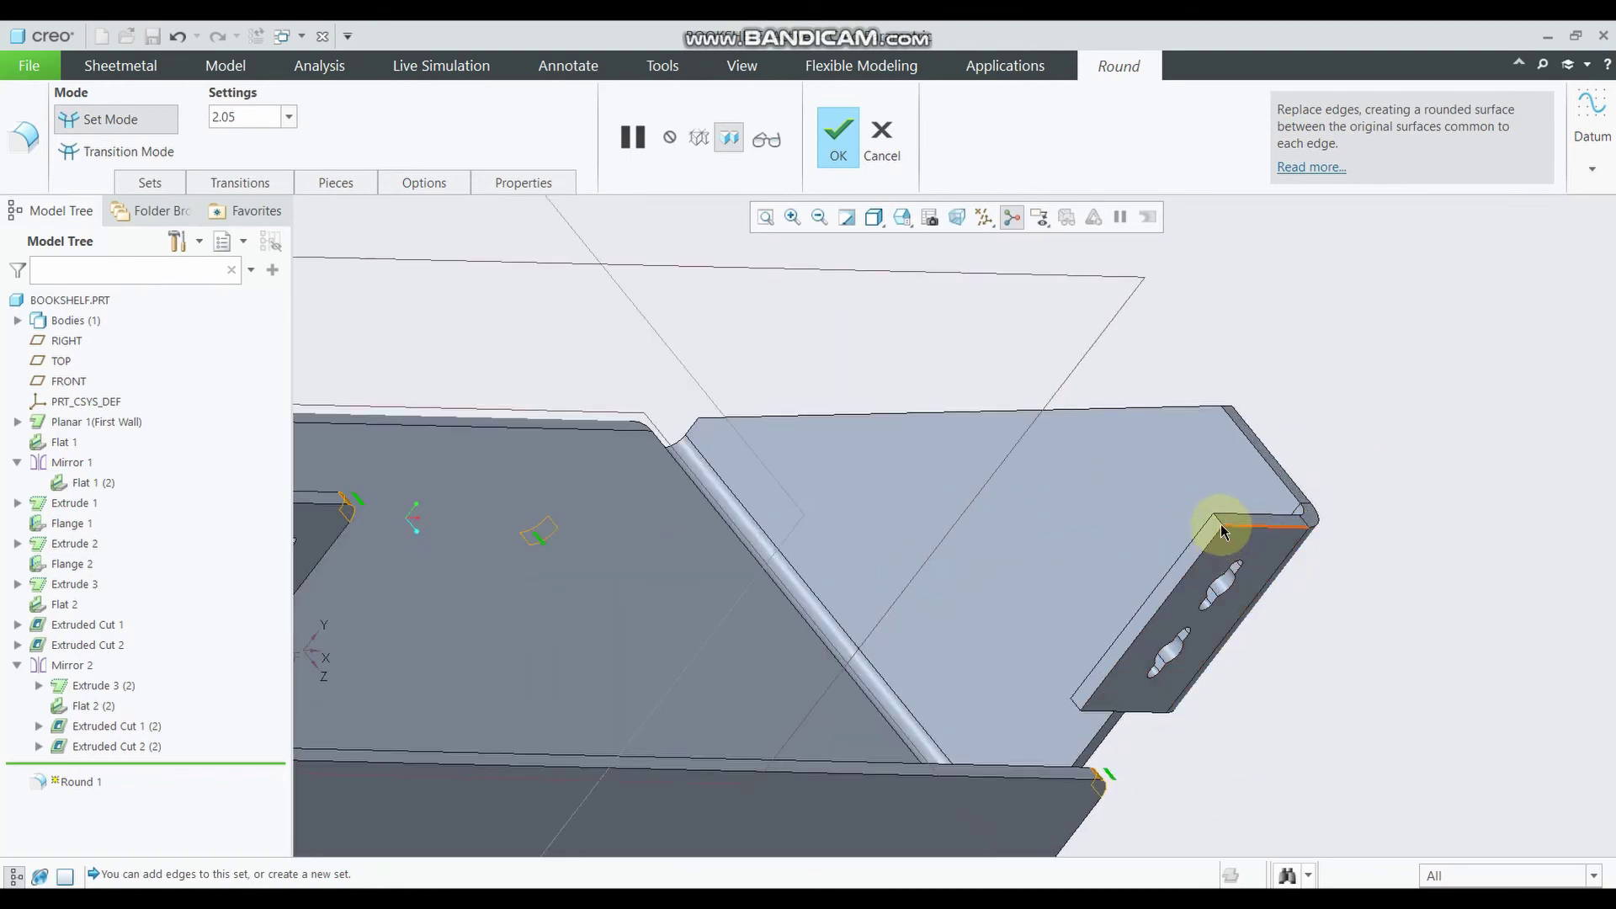
pyautogui.keyDown('ctrl'); pyautogui.click(1219, 525); pyautogui.keyUp('ctrl')
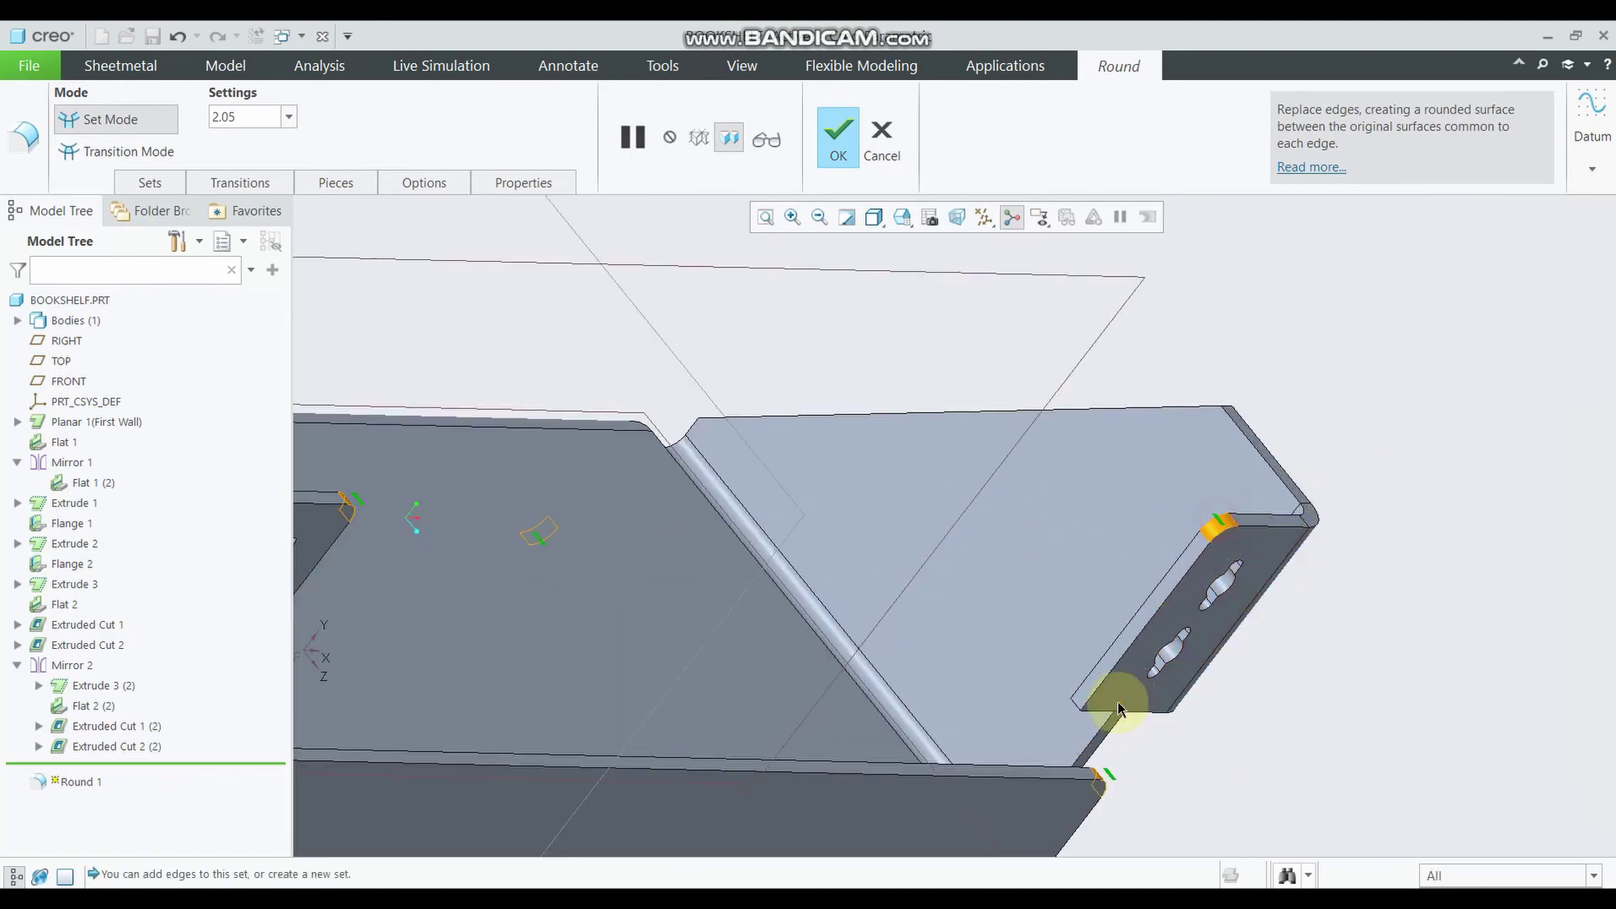
pyautogui.keyDown('ctrl'); pyautogui.click(1074, 705); pyautogui.keyUp('ctrl')
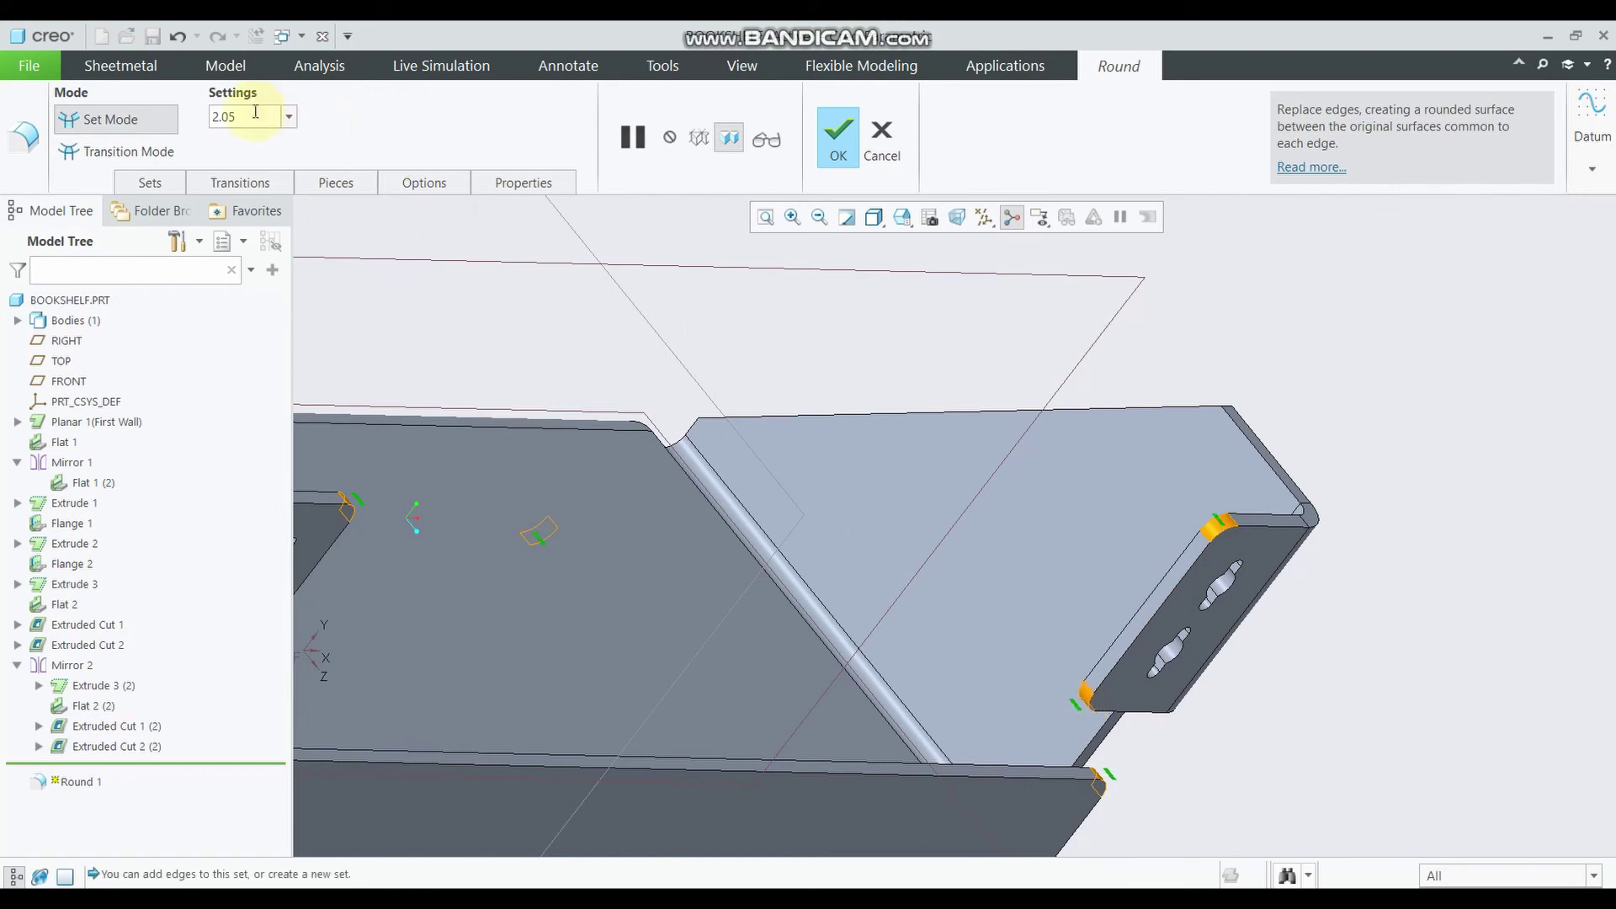
# Give the first round set a 5.00 radius and show its edge sets
pyautogui.write('5')
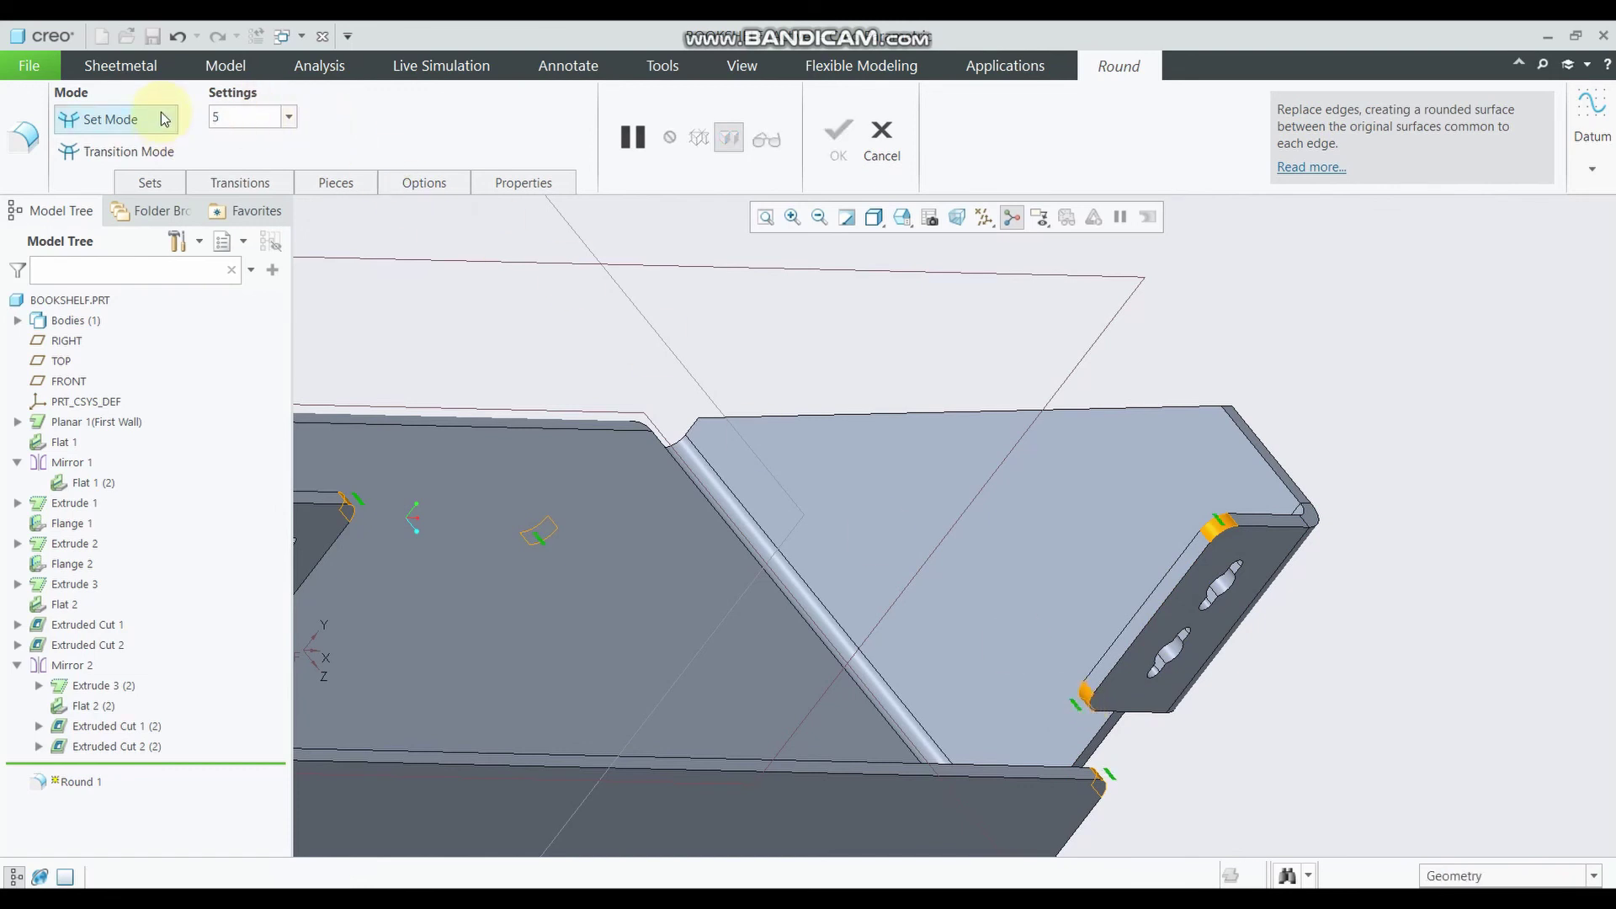
pyautogui.press('Return')
pyautogui.scroll(-5, 381, 425)
pyautogui.moveTo(471, 538)
pyautogui.mouseDown(button='middle')
pyautogui.moveTo(573, 589)
pyautogui.moveTo(599, 570)
pyautogui.moveTo(548, 552)
pyautogui.moveTo(422, 567)
pyautogui.moveTo(331, 408)
pyautogui.mouseUp(button='middle')
pyautogui.scroll(2, 354, 415)
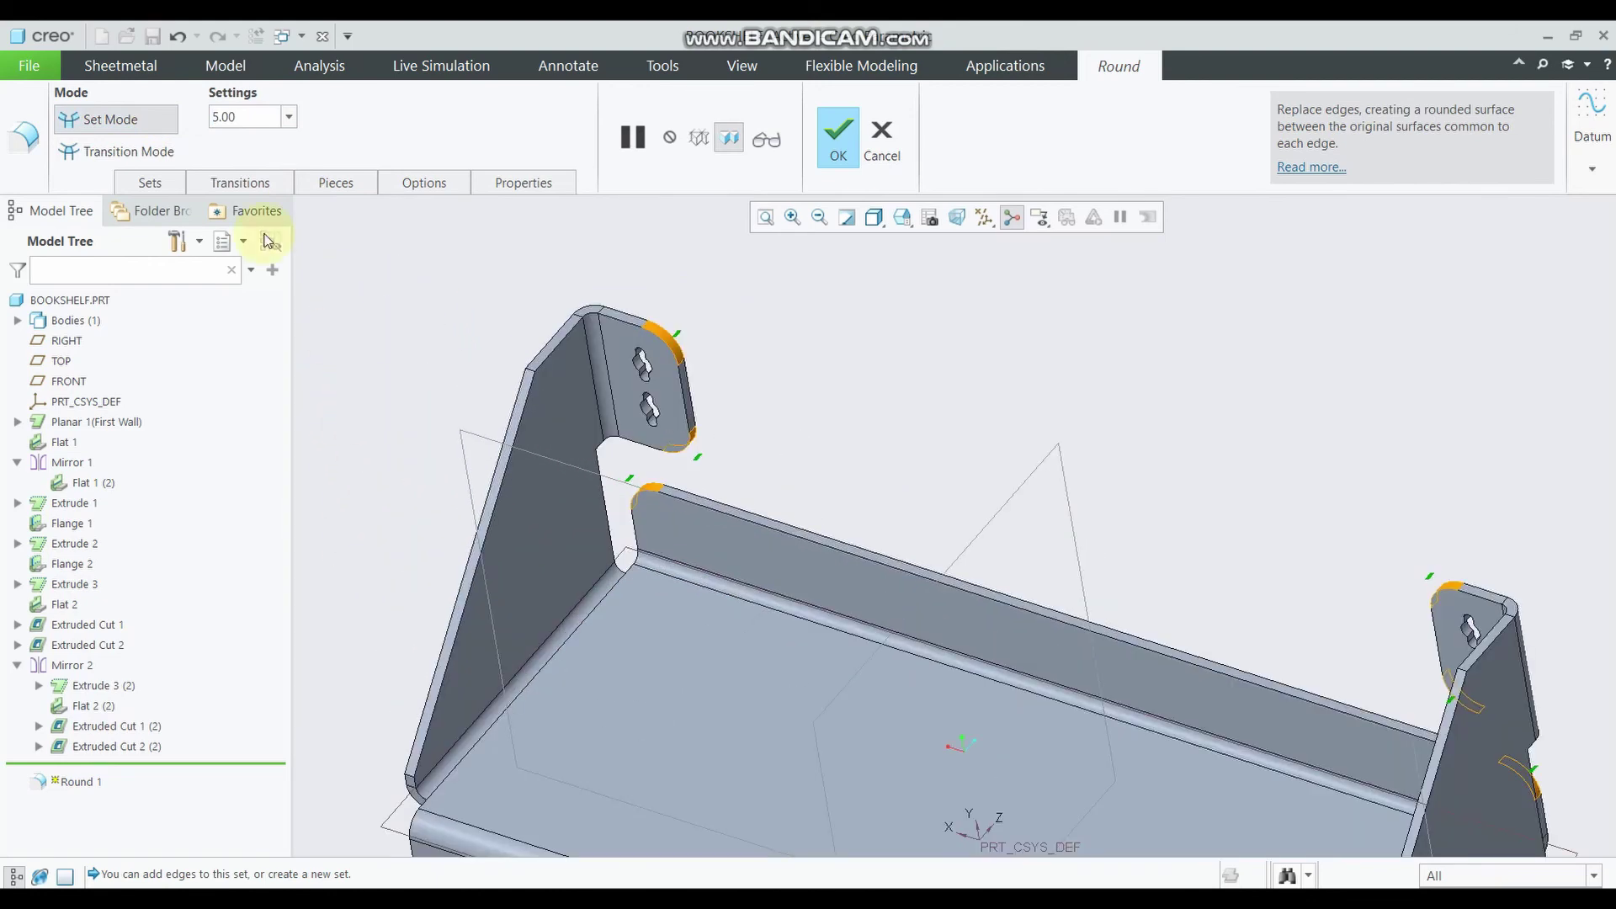
pyautogui.click(153, 182)
# Start a second round set at 3.00 radius on the left side's tab corner
pyautogui.click(166, 255)
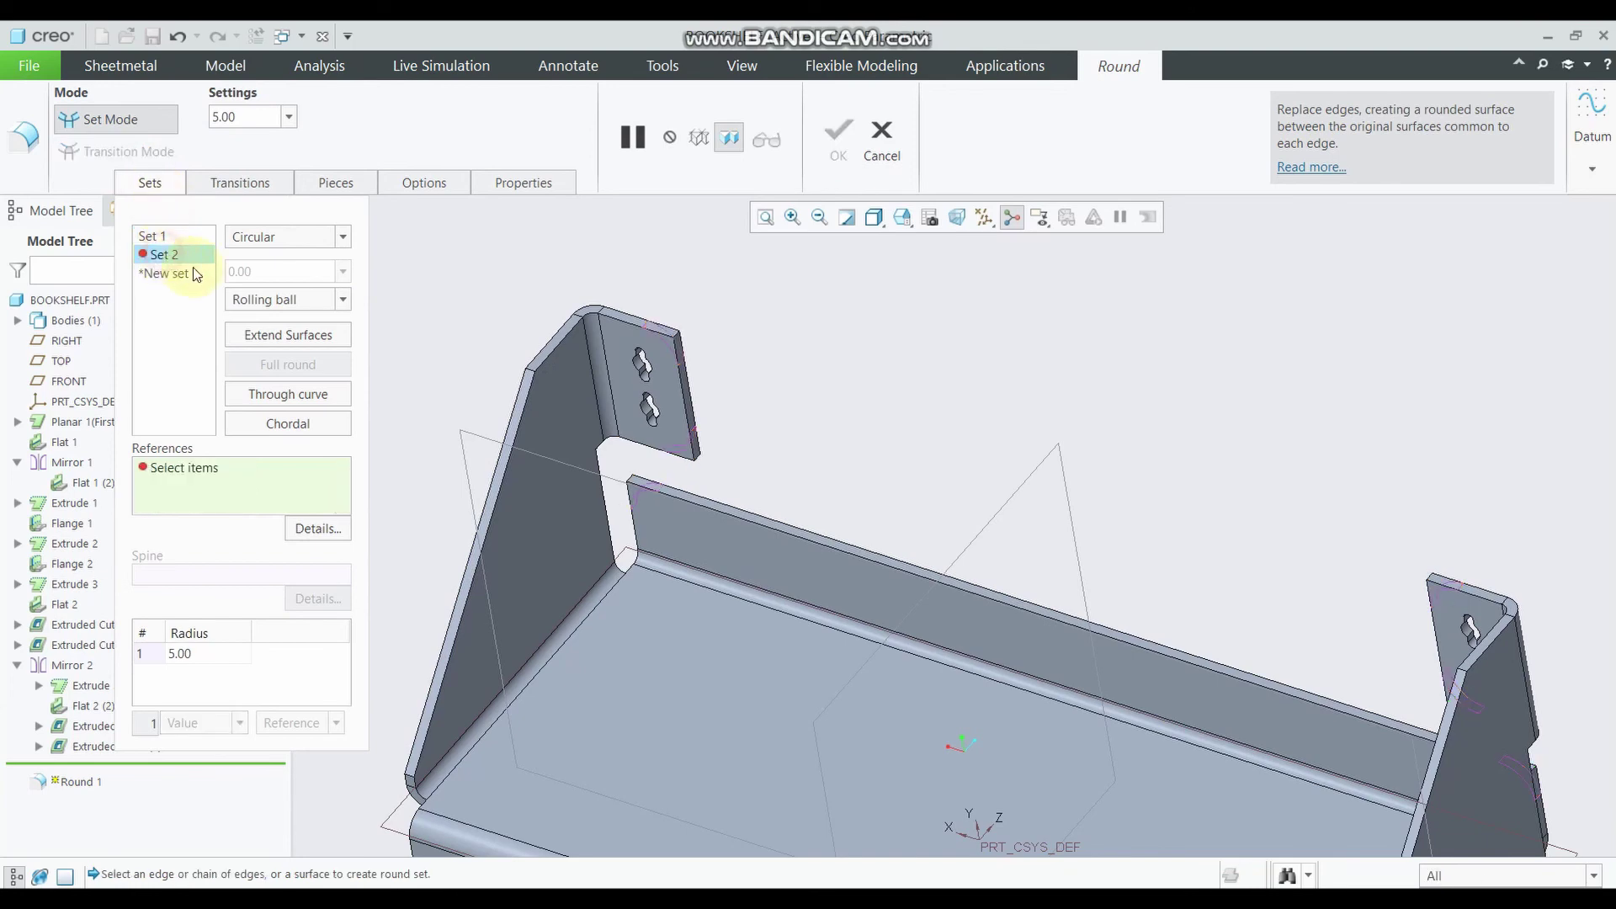
pyautogui.scroll(2, 551, 369)
pyautogui.scroll(2, 562, 397)
pyautogui.write('3')
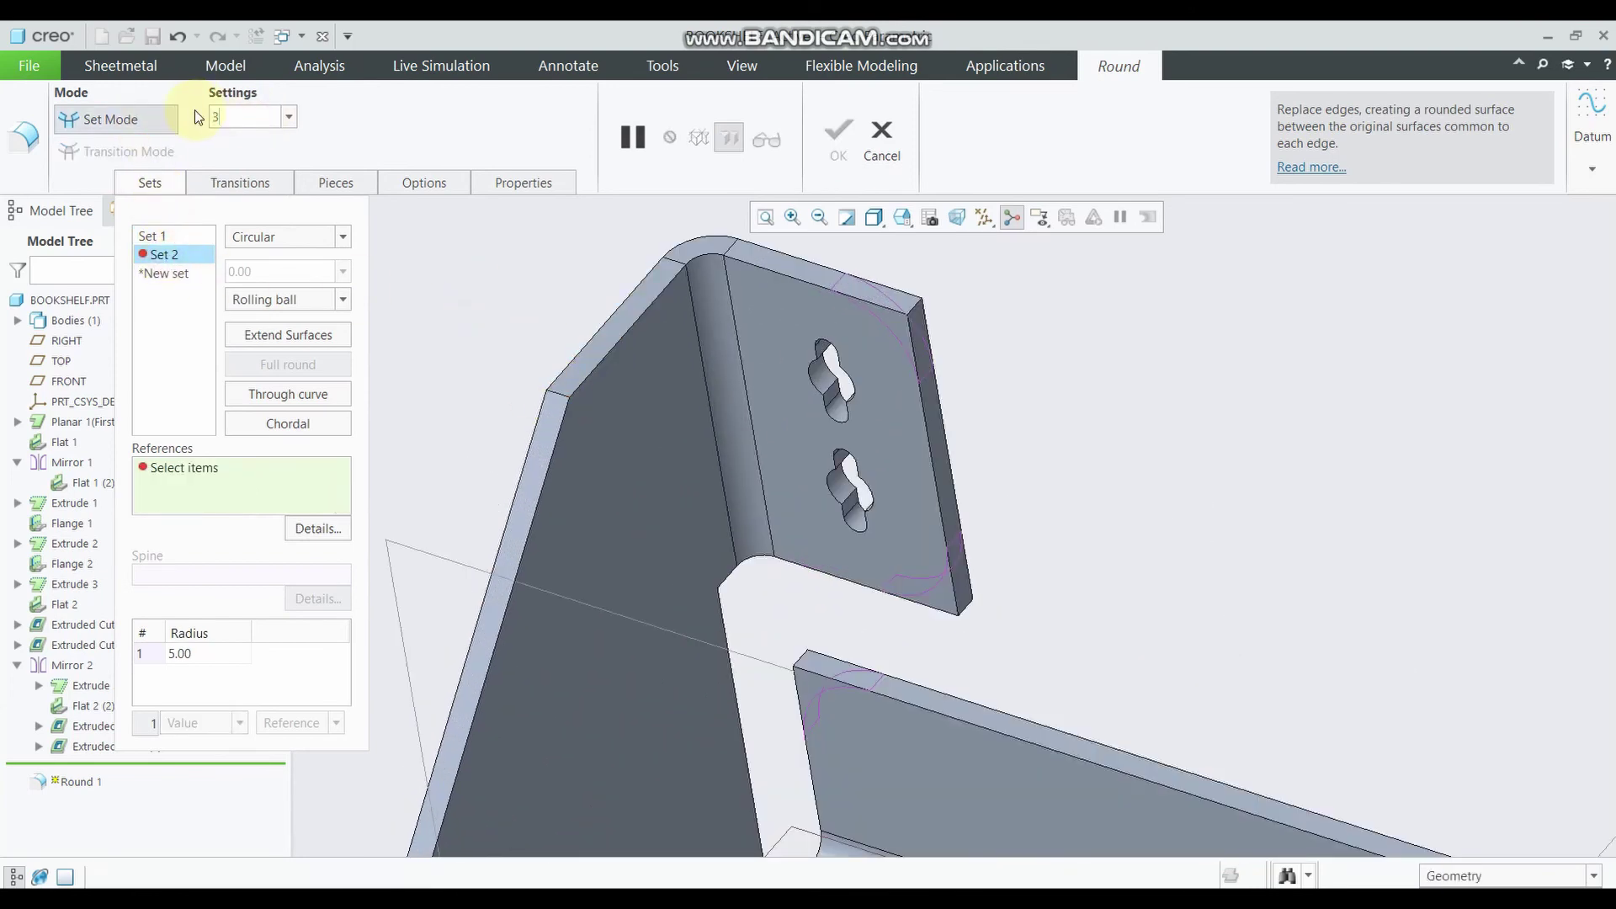
pyautogui.press('Return')
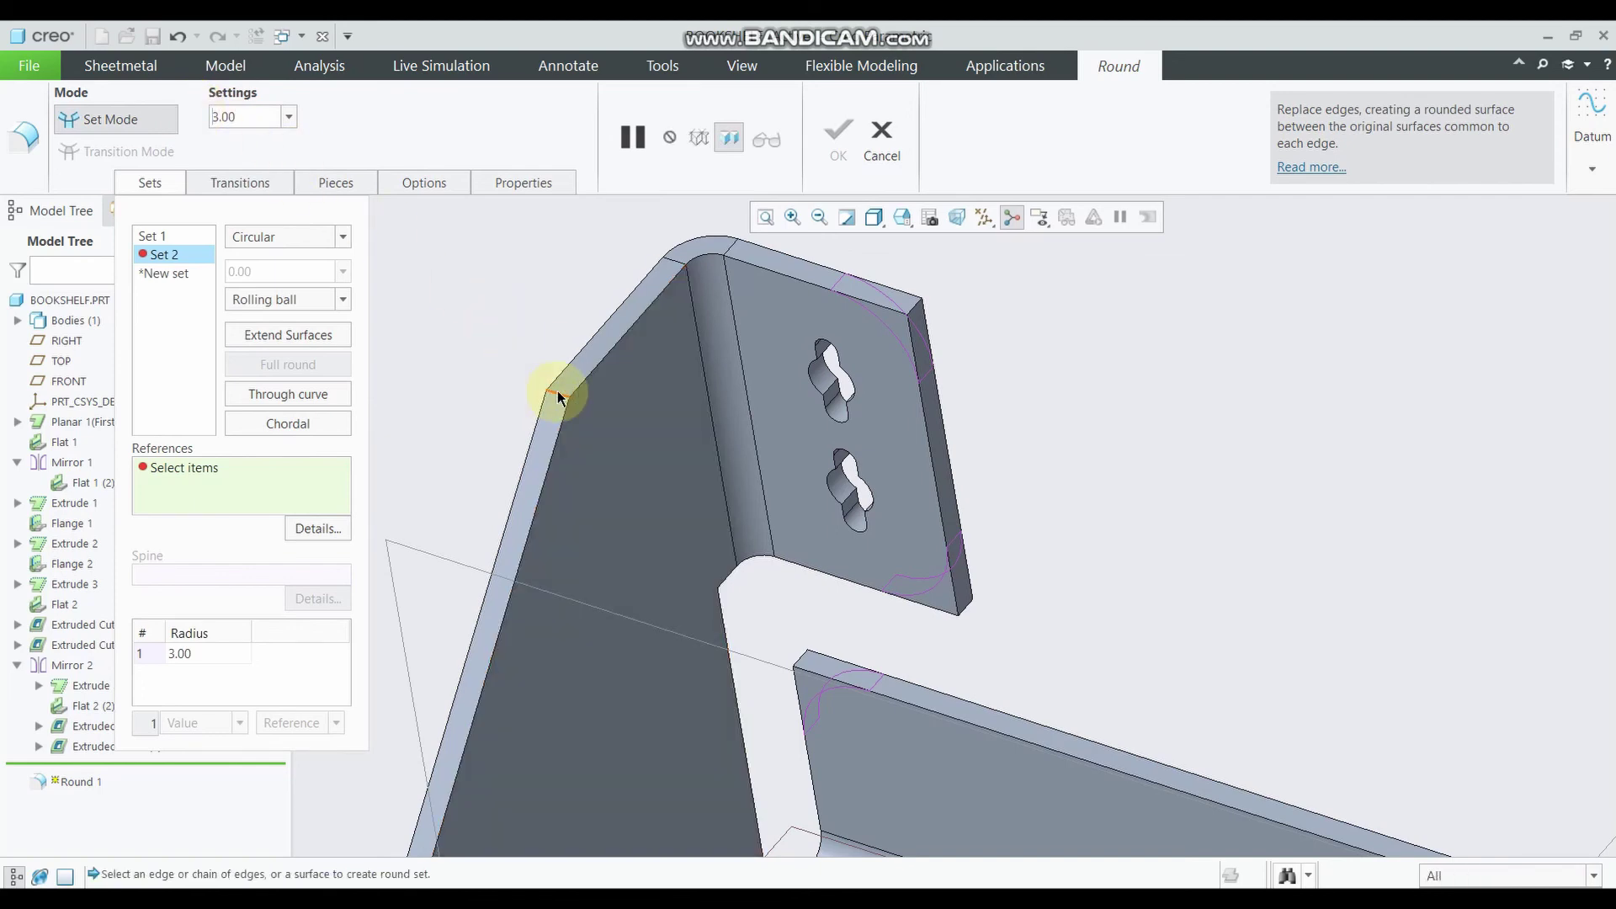
pyautogui.click(560, 399)
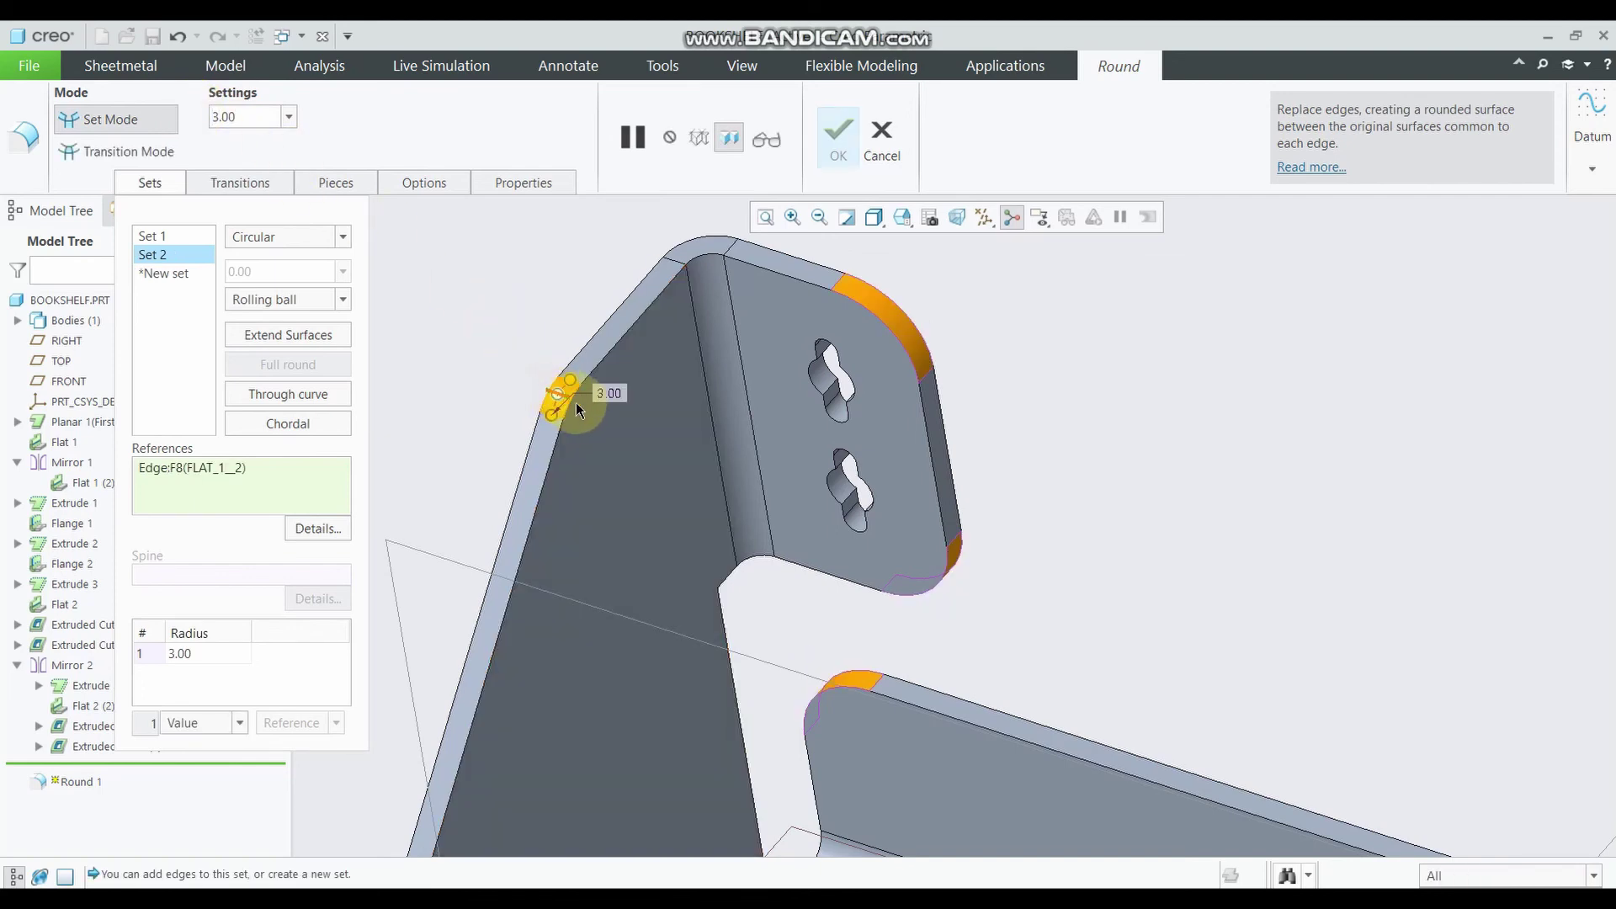
# Add the right side's tab corner edge to the 3.00 round set
pyautogui.scroll(-2, 595, 452)
pyautogui.scroll(-2, 607, 463)
pyautogui.scroll(-2, 884, 598)
pyautogui.scroll(1, 590, 467)
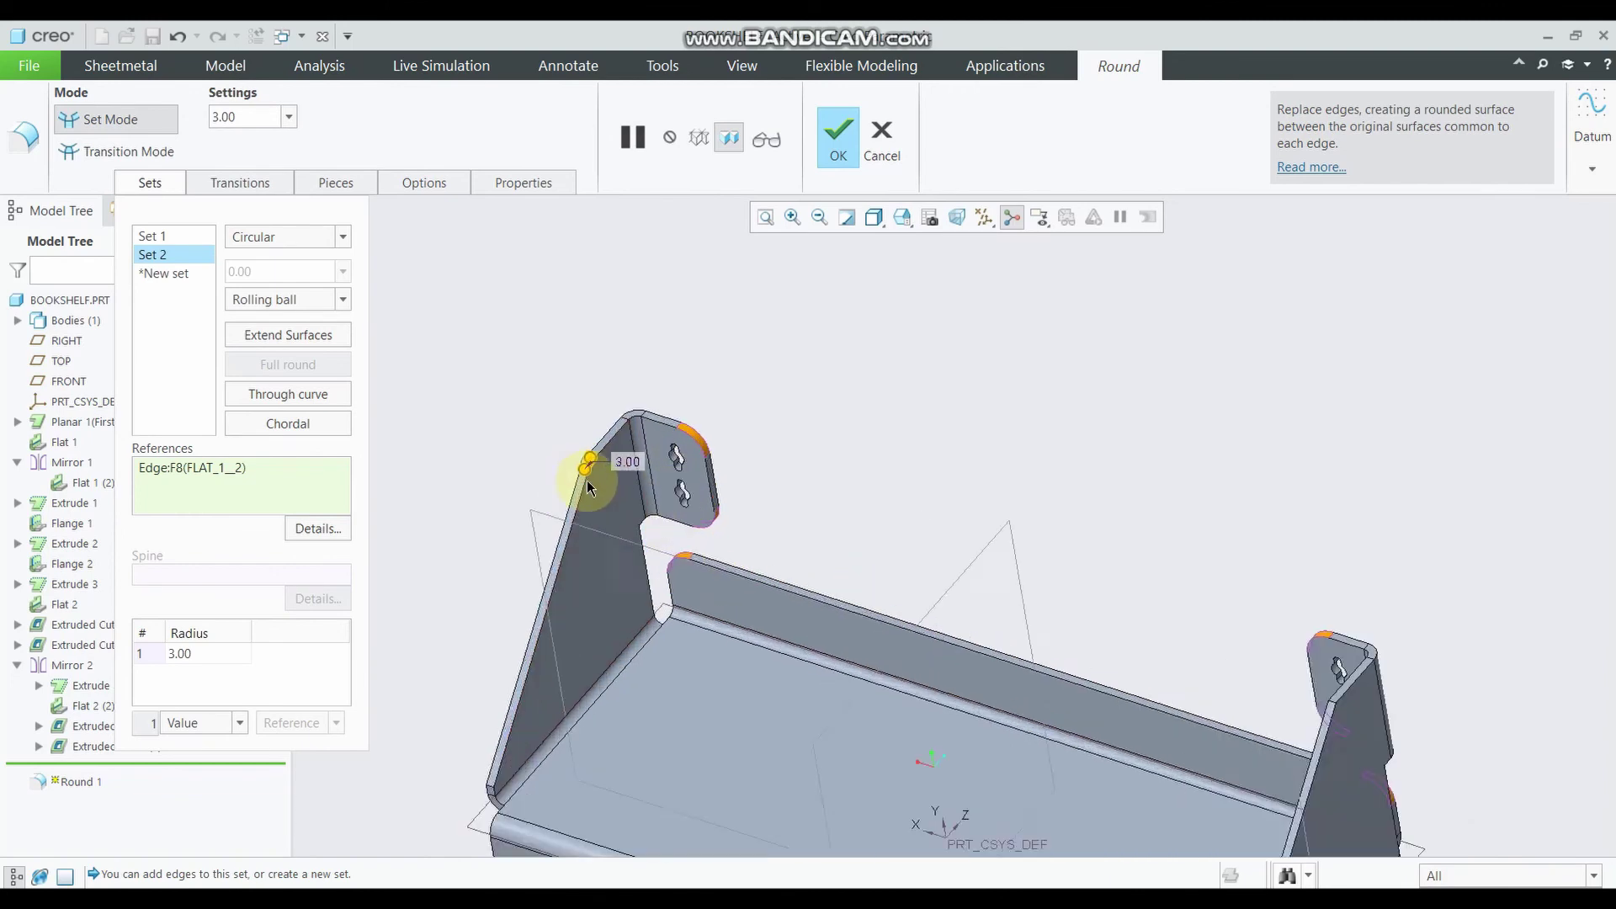
pyautogui.scroll(3, 593, 465)
pyautogui.scroll(-4, 593, 463)
pyautogui.keyDown('shift'); pyautogui.moveTo(593, 463); pyautogui.dragTo(1244, 735, button='middle'); pyautogui.keyUp('shift')
pyautogui.scroll(3, 1243, 735)
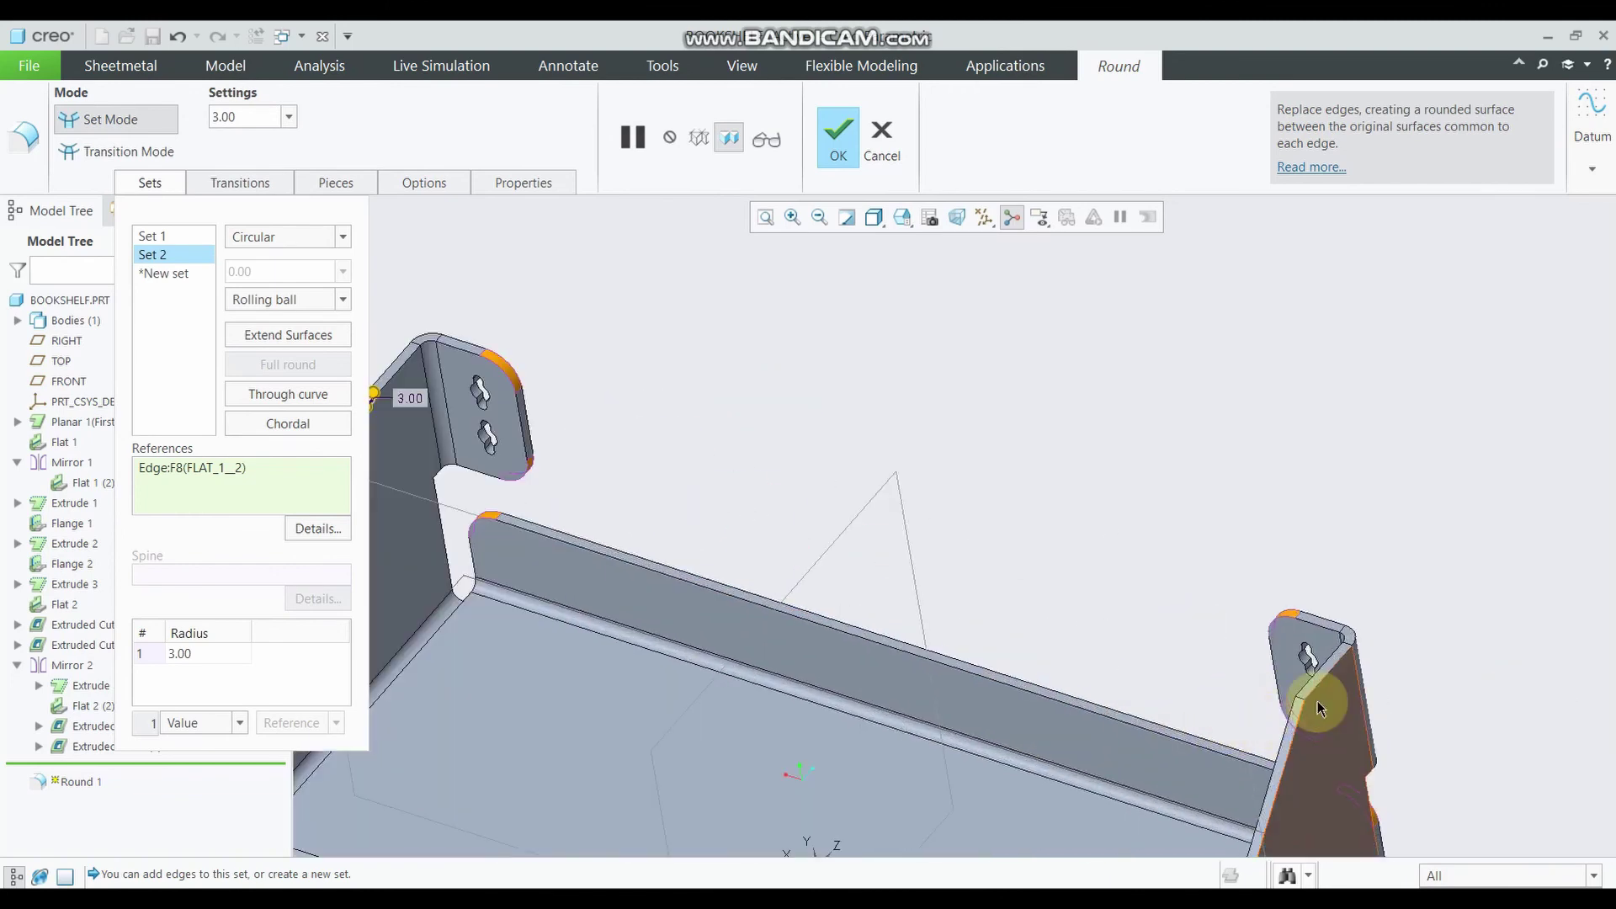
pyautogui.scroll(3, 1295, 710)
pyautogui.keyDown('ctrl'); pyautogui.click(1284, 696); pyautogui.keyUp('ctrl')
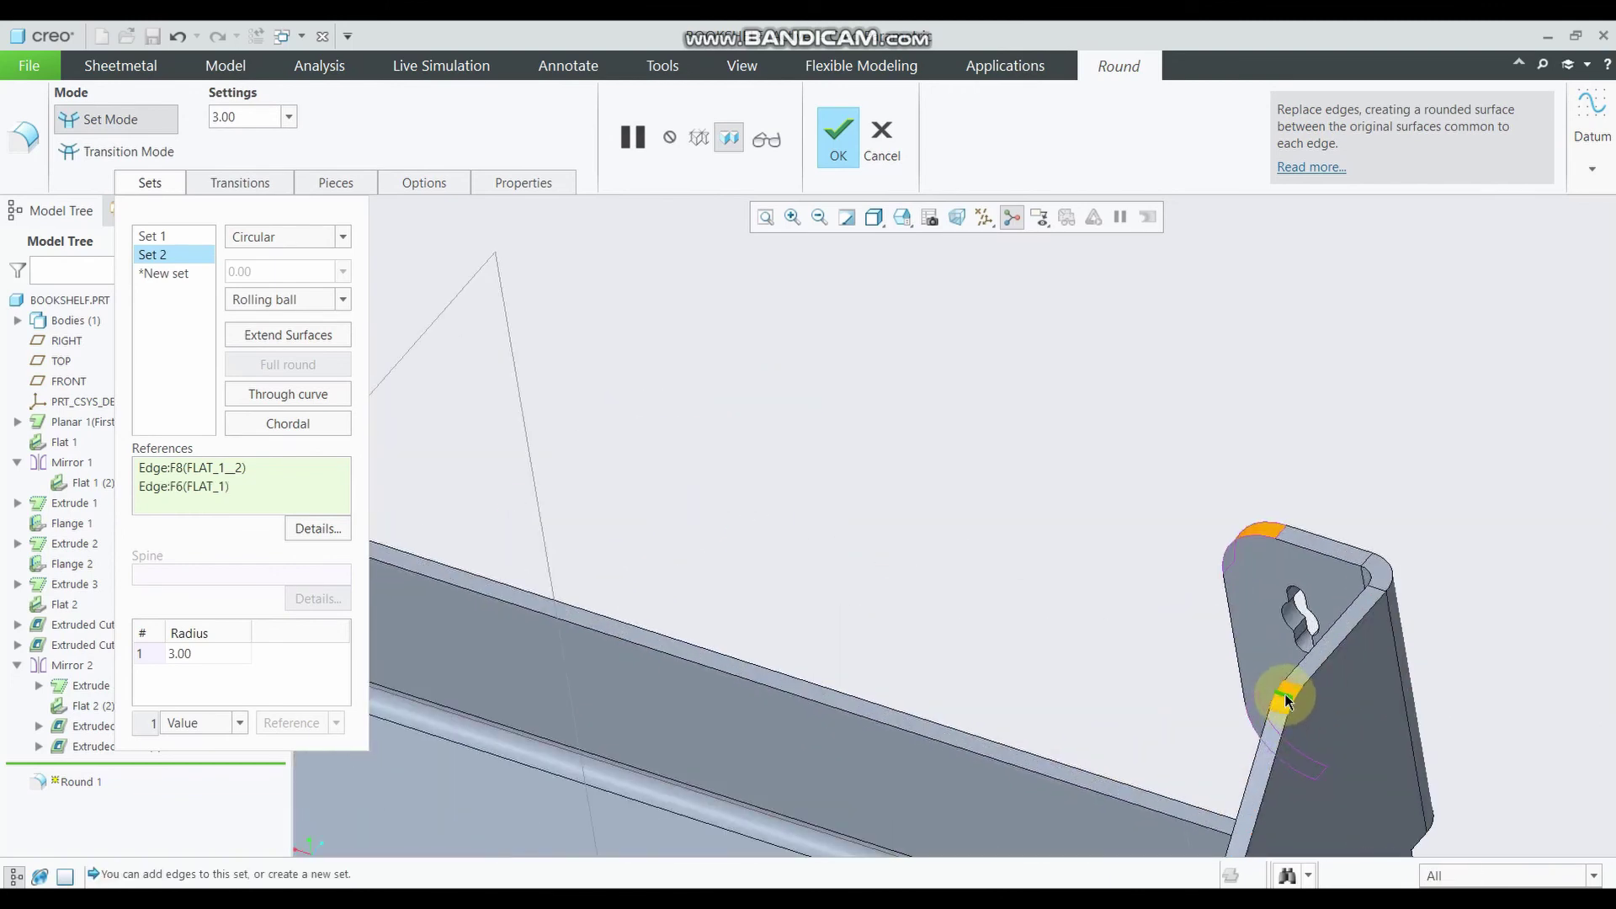
pyautogui.scroll(-3, 1288, 717)
pyautogui.scroll(-2, 1245, 732)
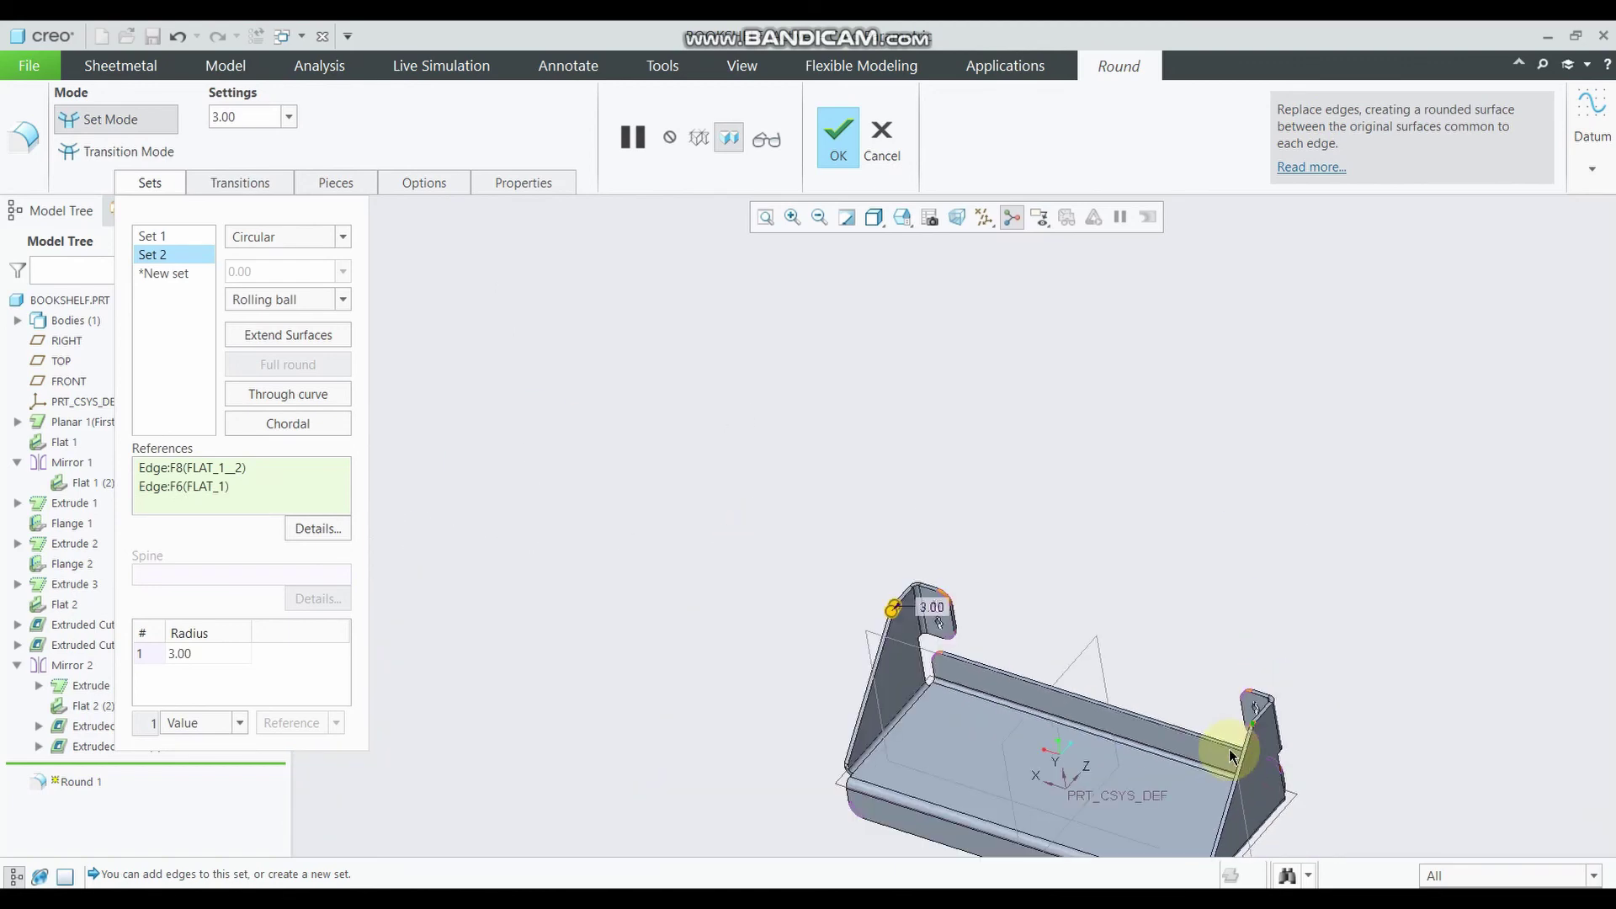
pyautogui.scroll(-2, 1229, 749)
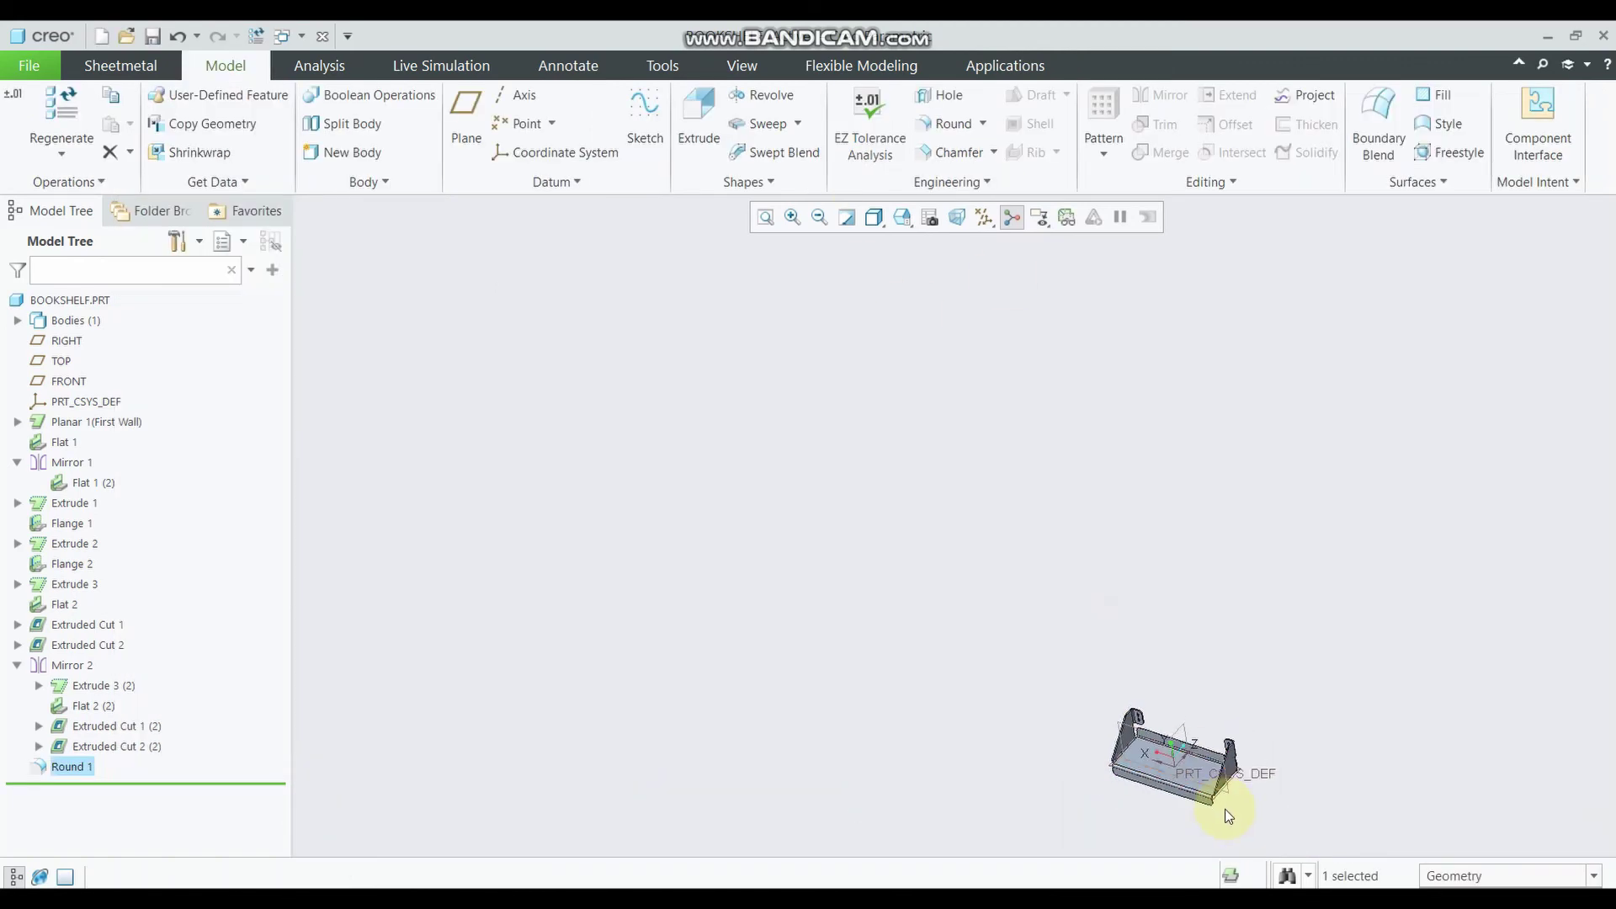
# Centre the rounded bookshelf in view and switch to the Sheetmetal ribbon tools
pyautogui.scroll(3, 1220, 790)
pyautogui.keyDown('shift'); pyautogui.moveTo(1220, 789); pyautogui.dragTo(638, 325, button='middle'); pyautogui.keyUp('shift')
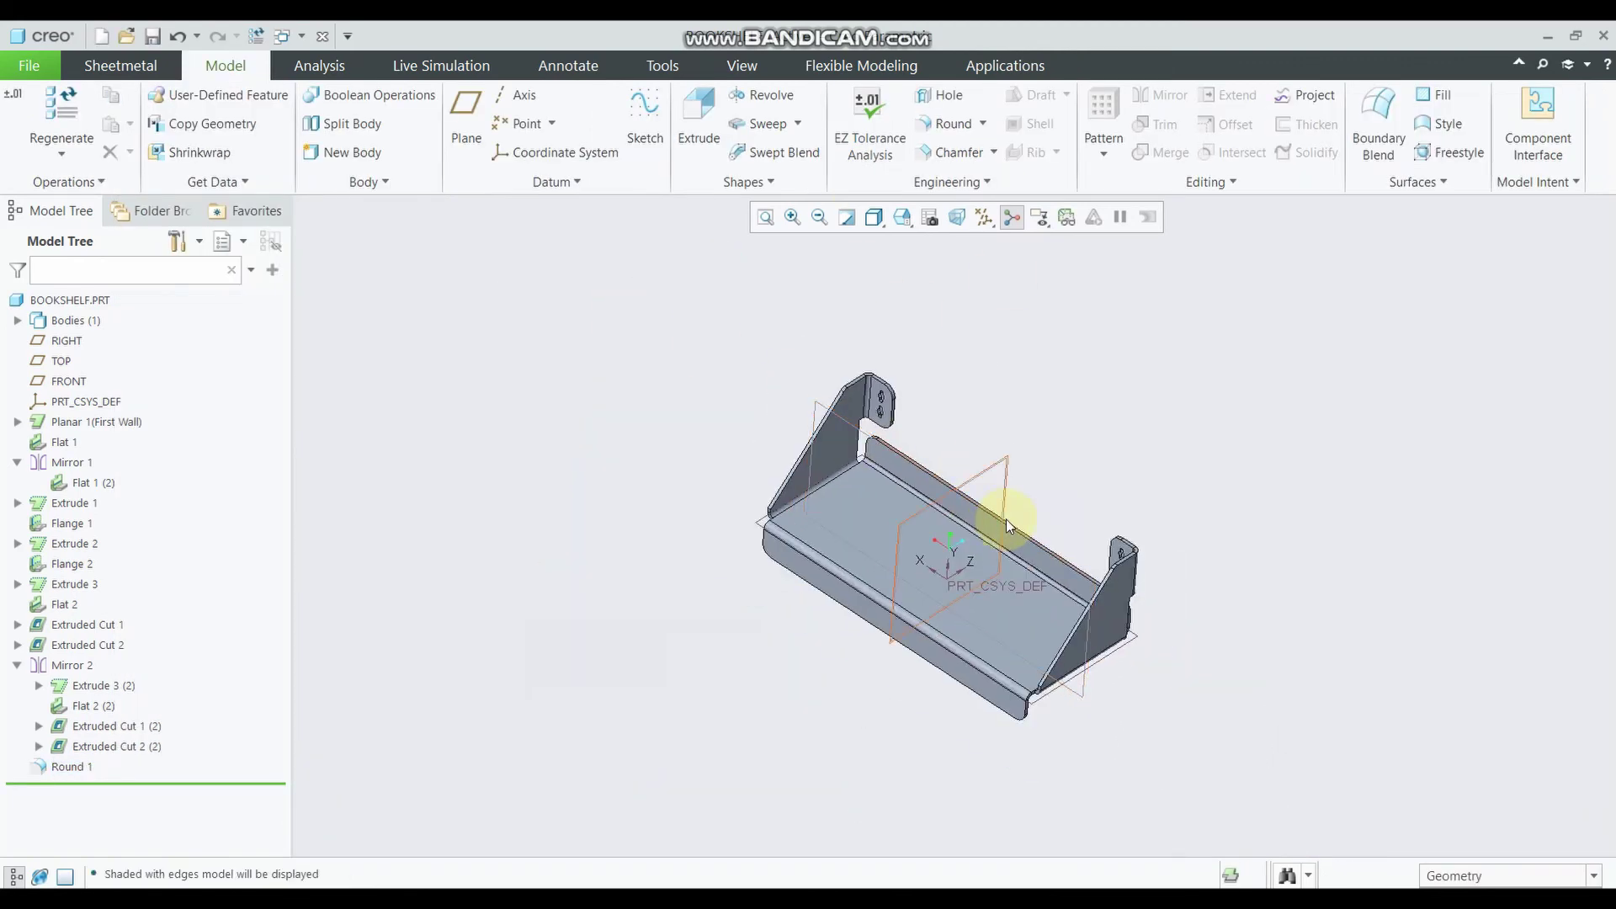
pyautogui.scroll(2, 1008, 521)
pyautogui.moveTo(1009, 523)
pyautogui.mouseDown(button='middle')
pyautogui.moveTo(1043, 480)
pyautogui.moveTo(992, 465)
pyautogui.moveTo(1021, 469)
pyautogui.moveTo(991, 488)
pyautogui.moveTo(1047, 523)
pyautogui.mouseUp(button='middle')
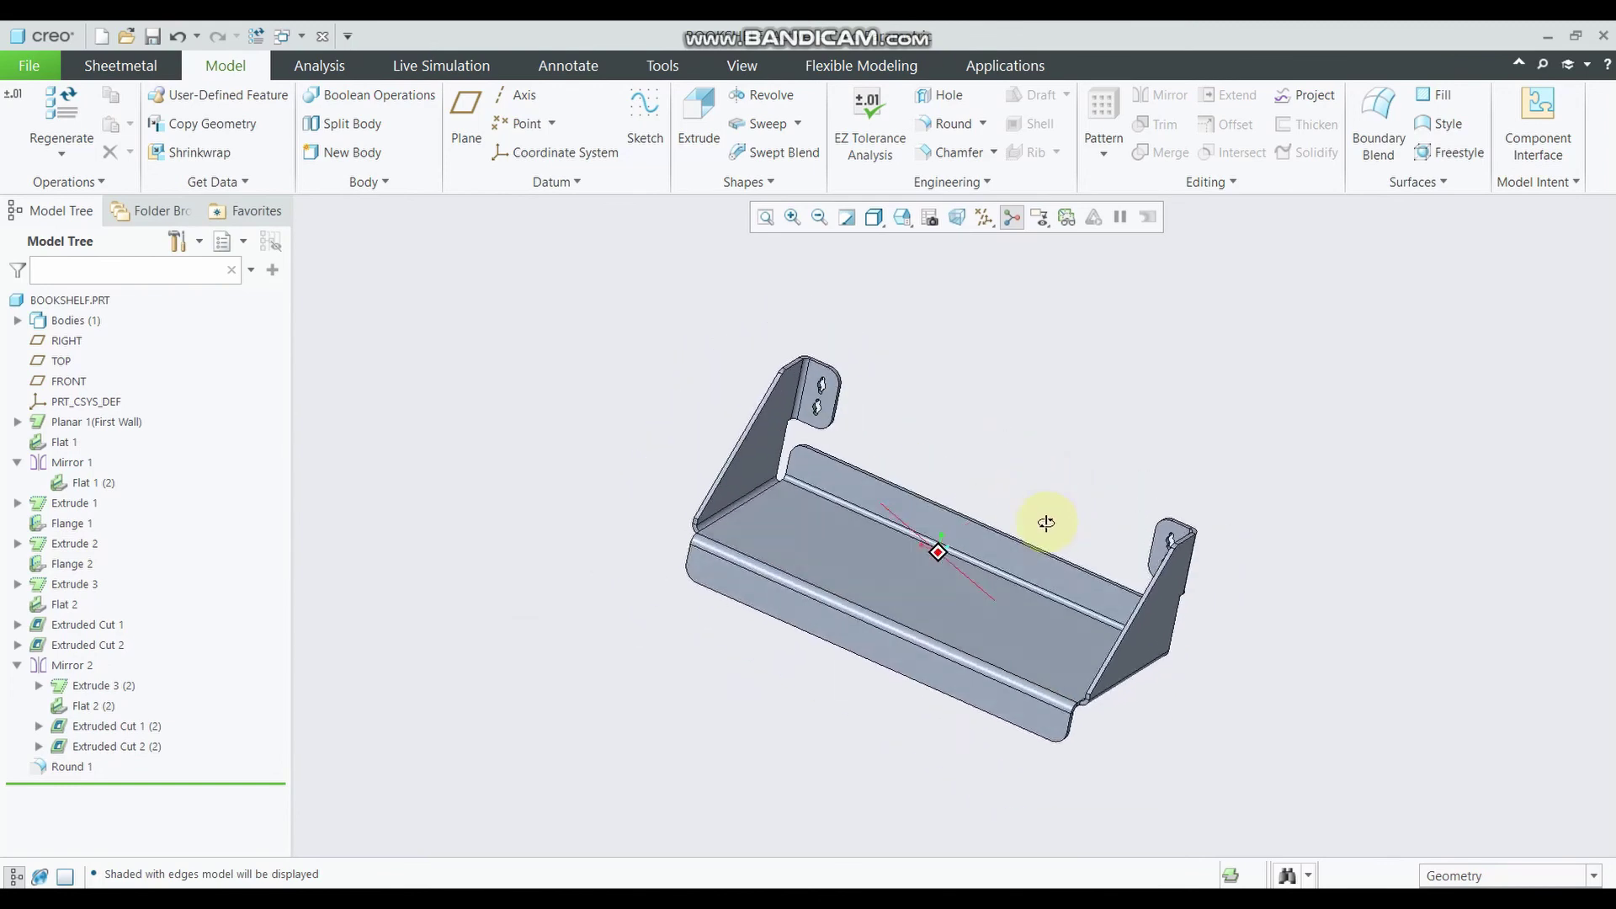
pyautogui.click(124, 67)
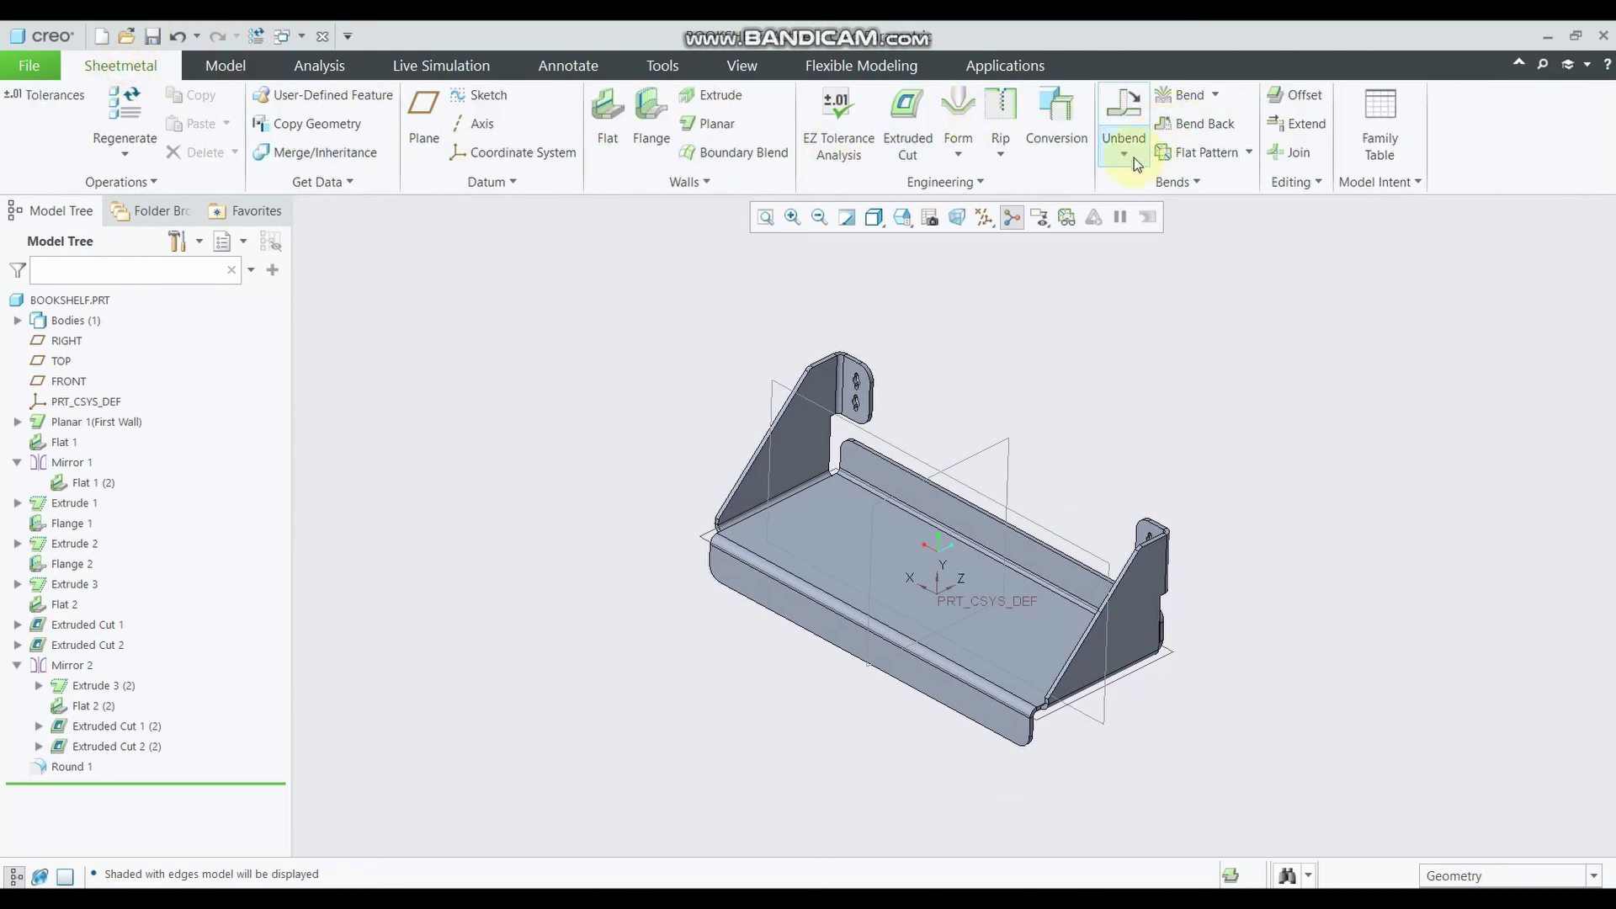
pyautogui.moveTo(1002, 433)
pyautogui.mouseDown(button='middle')
pyautogui.moveTo(1053, 458)
pyautogui.moveTo(967, 419)
pyautogui.mouseUp(button='middle')
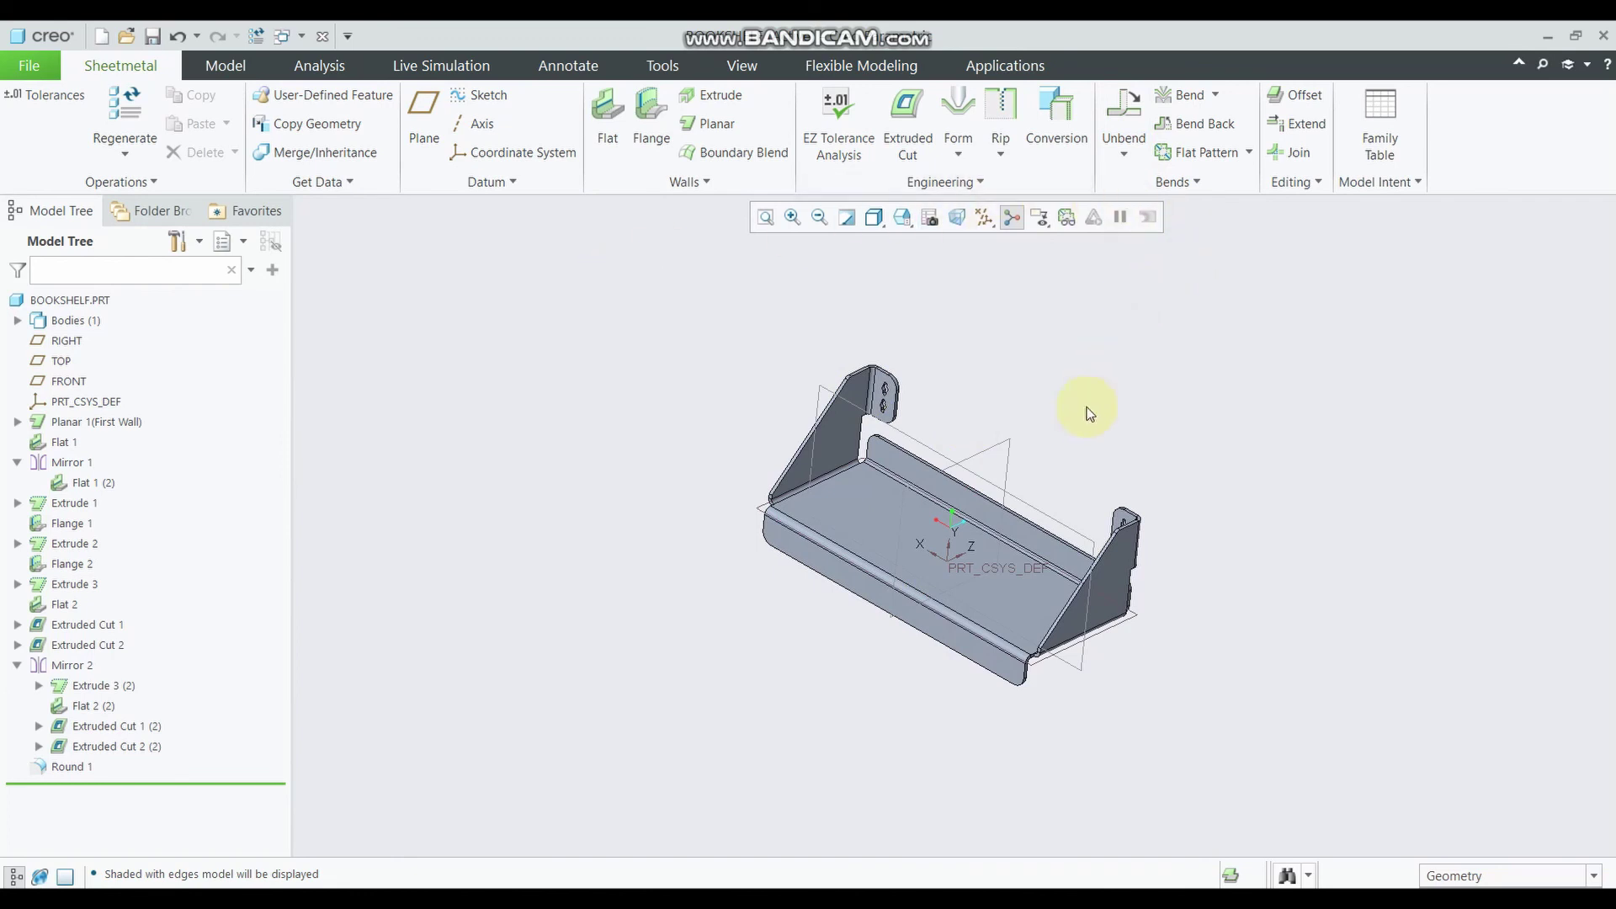
pyautogui.scroll(-2, 1087, 410)
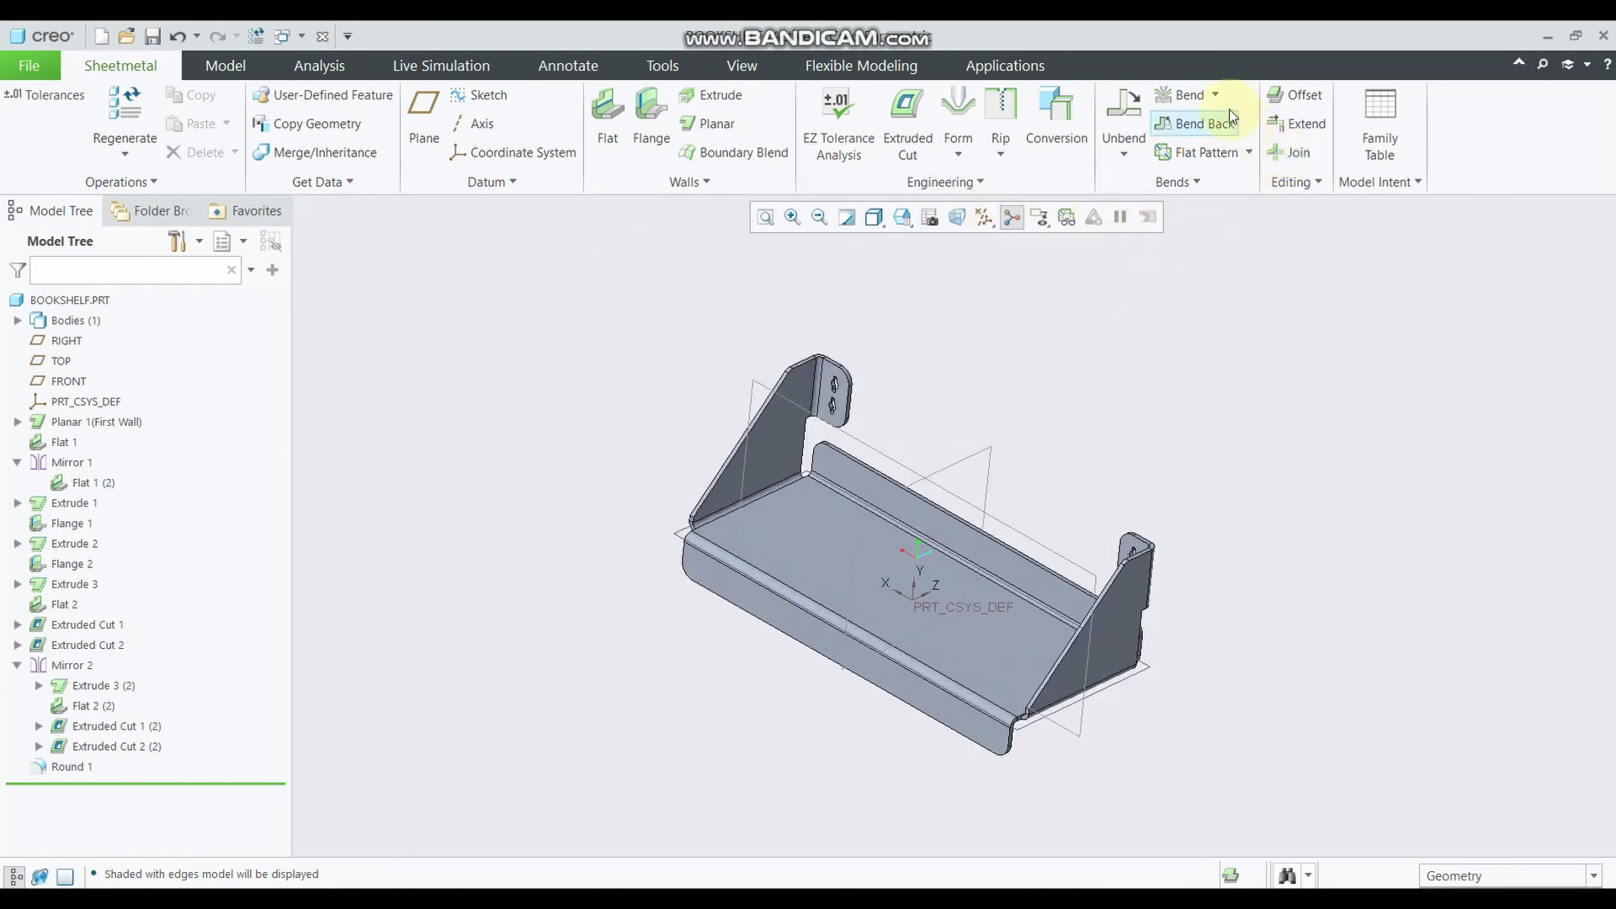
# Unbend the whole bookshelf into a single flat pattern
pyautogui.click(1128, 113)
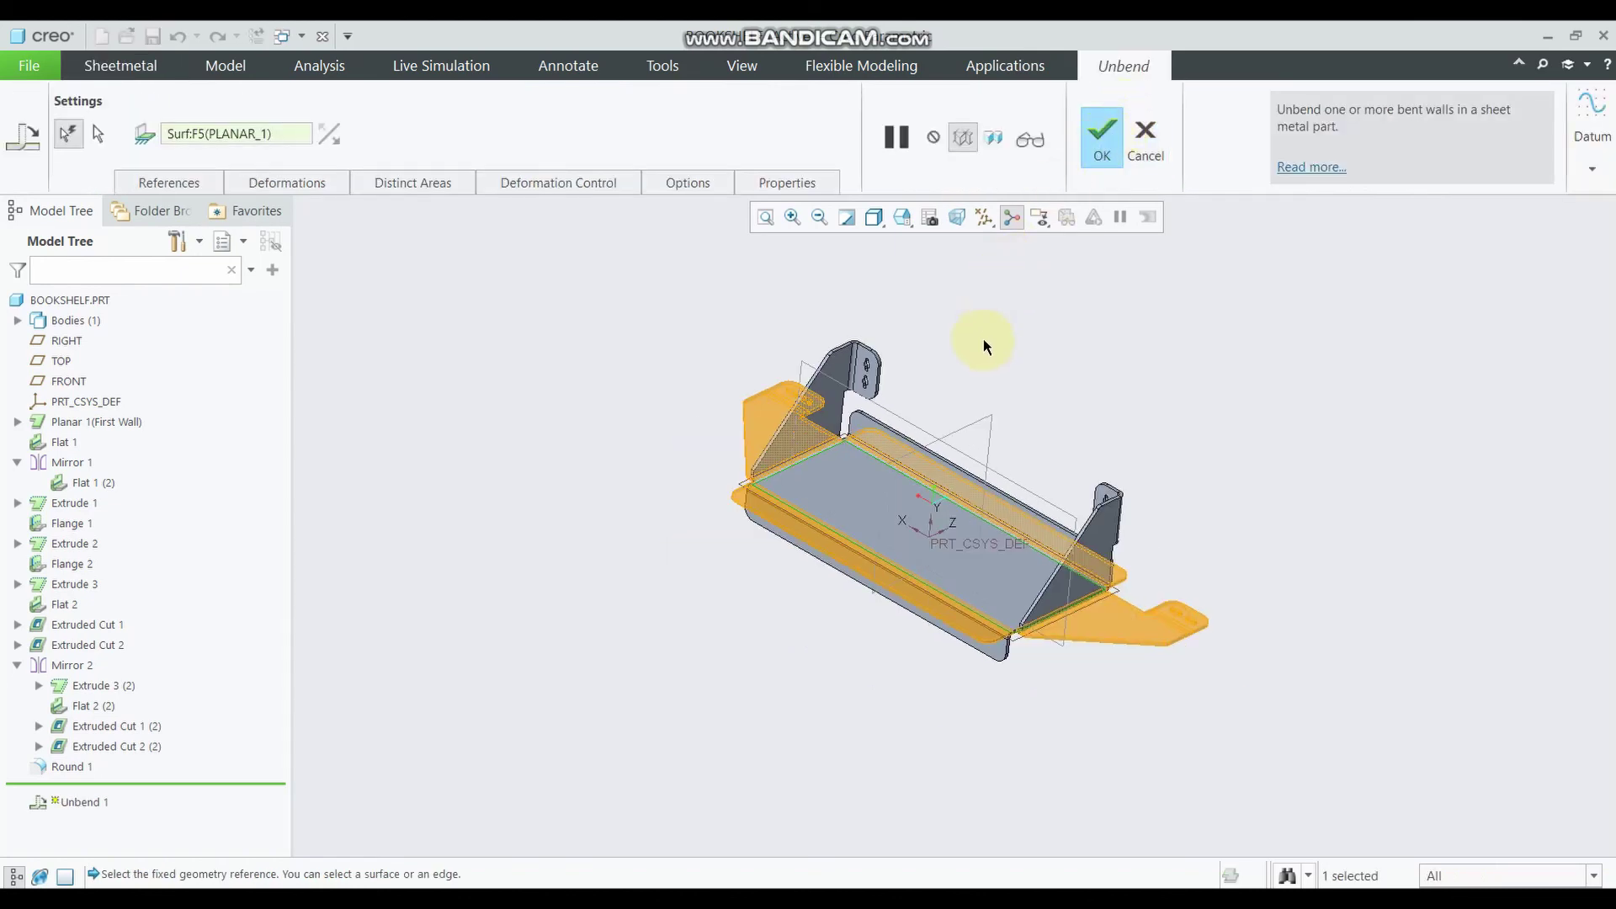
pyautogui.moveTo(981, 335); pyautogui.dragTo(991, 377, button='middle')
pyautogui.click(1122, 130)
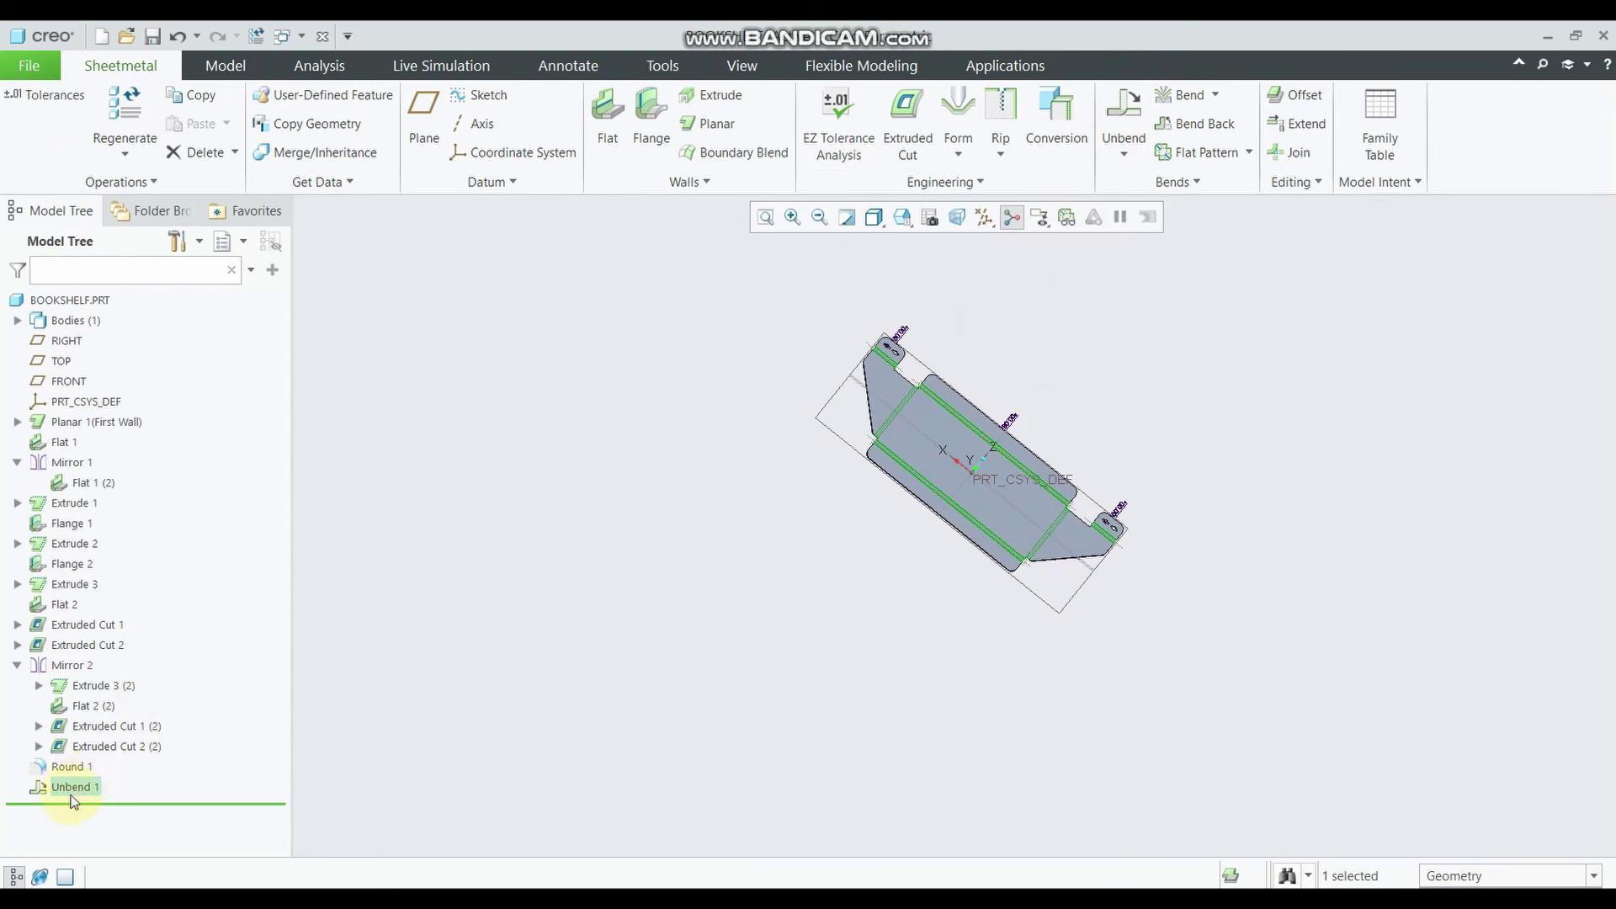
pyautogui.moveTo(948, 559)
pyautogui.mouseDown(button='middle')
pyautogui.moveTo(1130, 391)
pyautogui.moveTo(964, 261)
pyautogui.mouseUp(button='middle')
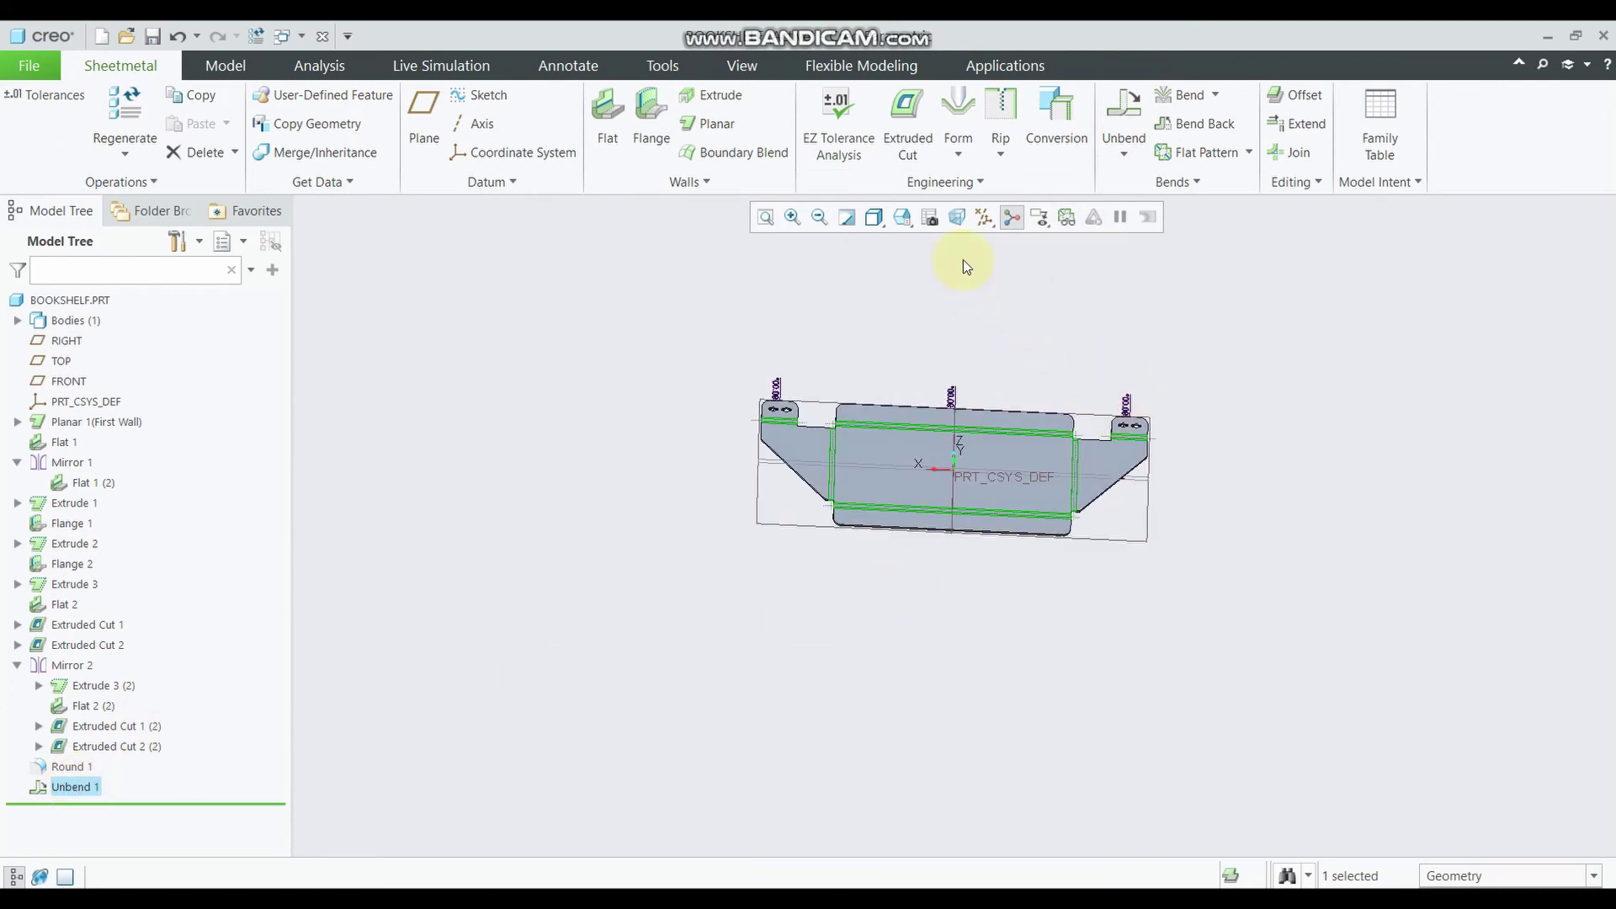
# Inspect the flat pattern from a saved standard orientation and an edge-on tilt
pyautogui.click(913, 224)
pyautogui.click(938, 381)
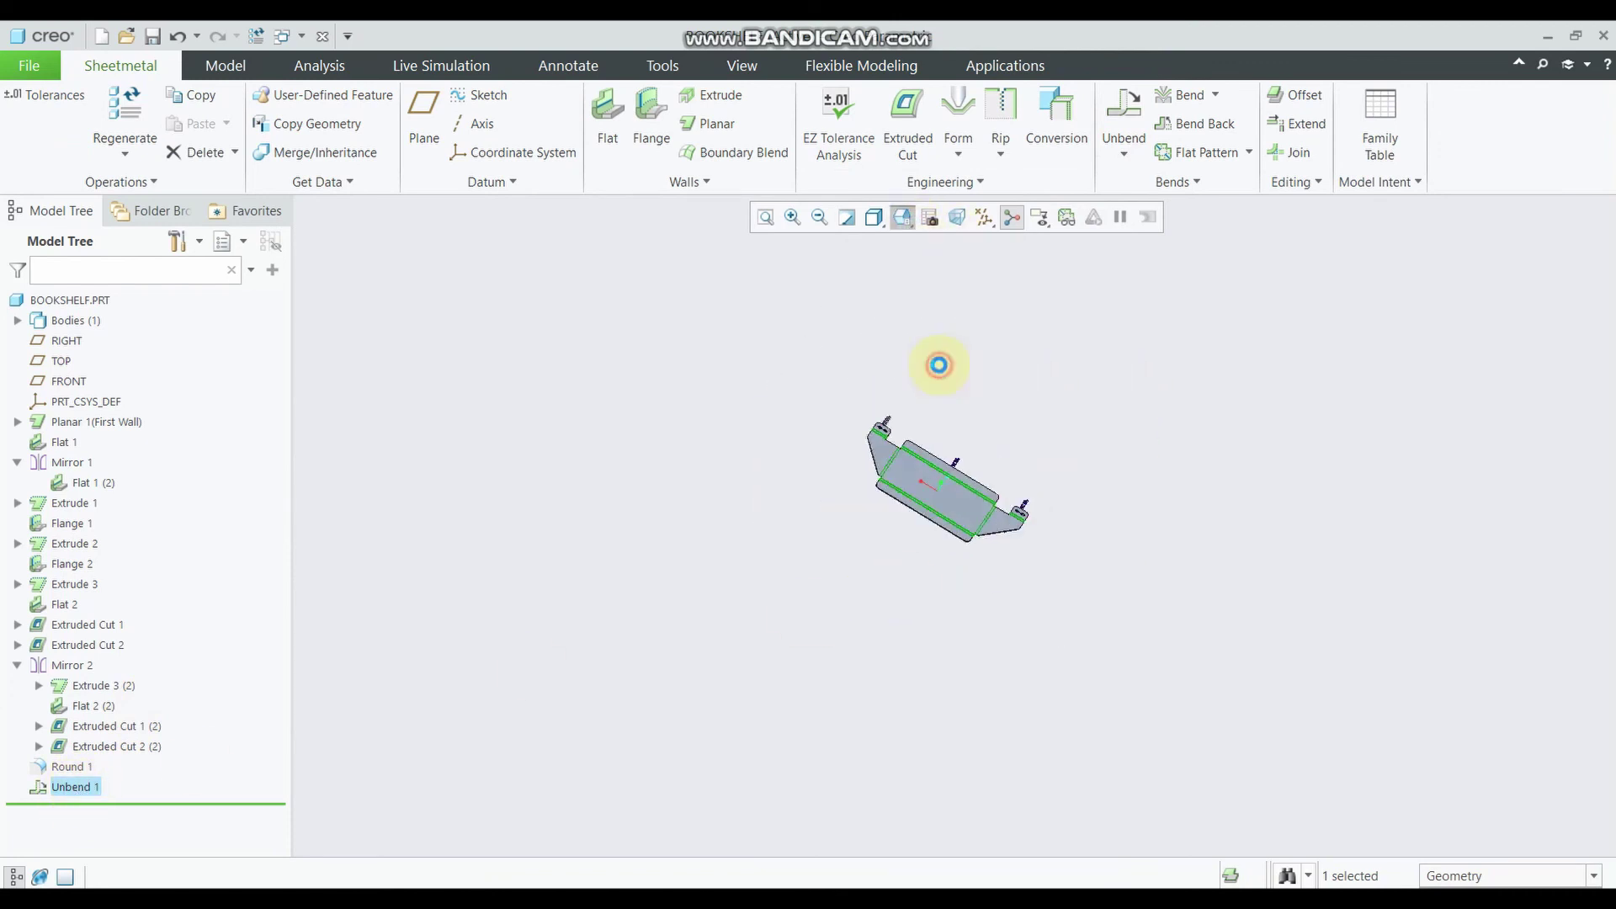
pyautogui.scroll(-2, 719, 616)
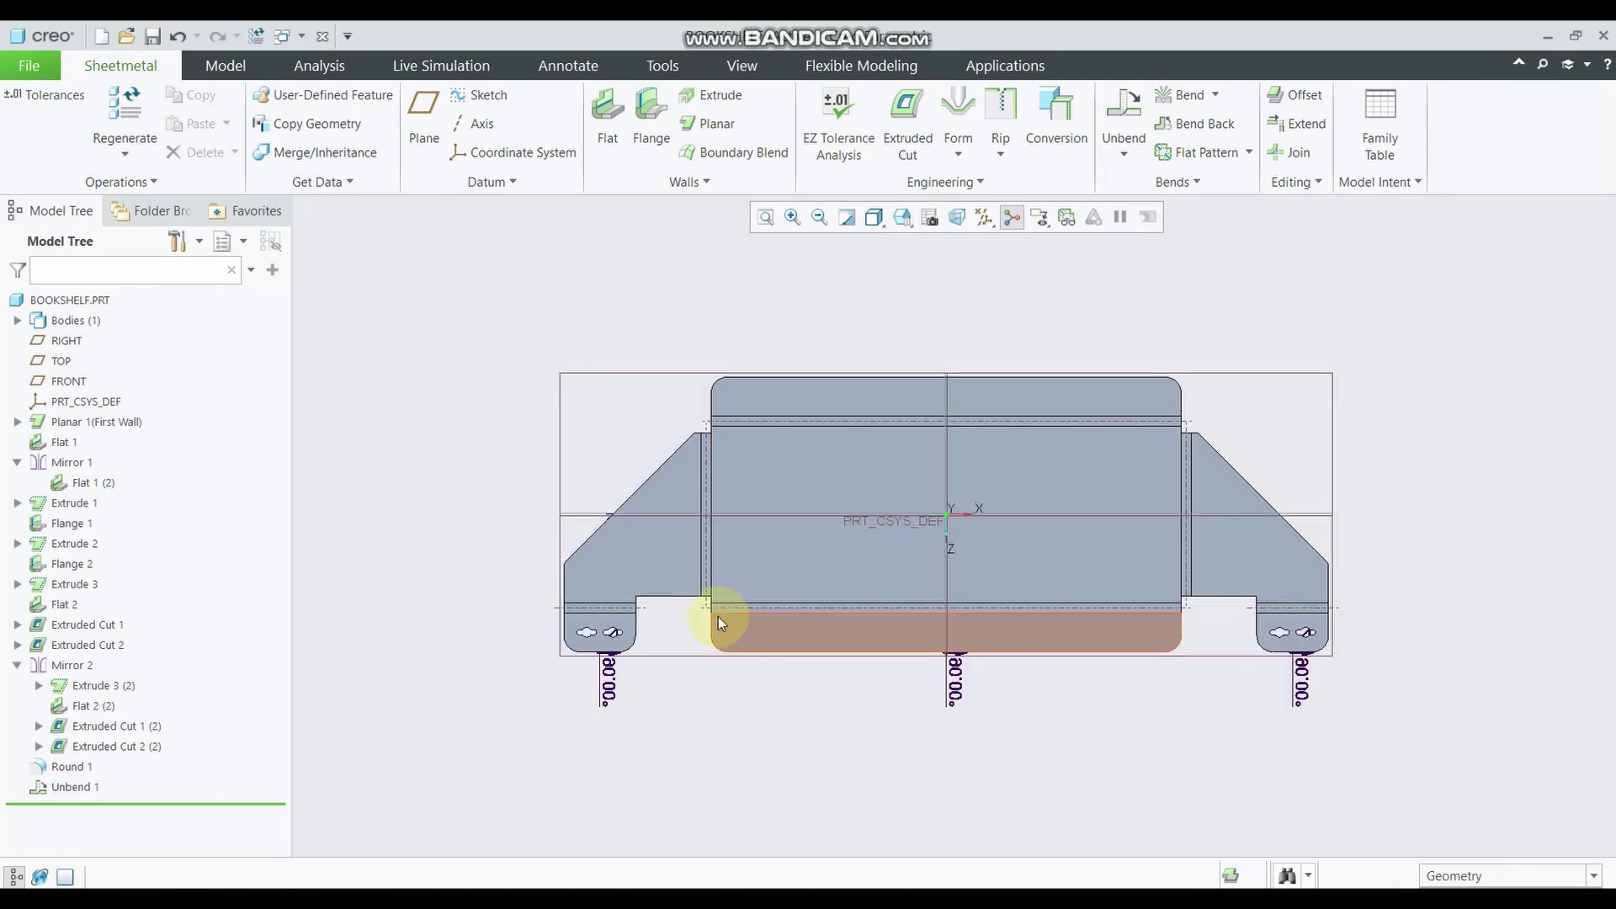
pyautogui.scroll(-3, 694, 534)
pyautogui.scroll(5, 670, 582)
pyautogui.moveTo(962, 609)
pyautogui.mouseDown(button='middle')
pyautogui.moveTo(974, 480)
pyautogui.moveTo(1041, 486)
pyautogui.moveTo(1039, 523)
pyautogui.moveTo(982, 530)
pyautogui.mouseUp(button='middle')
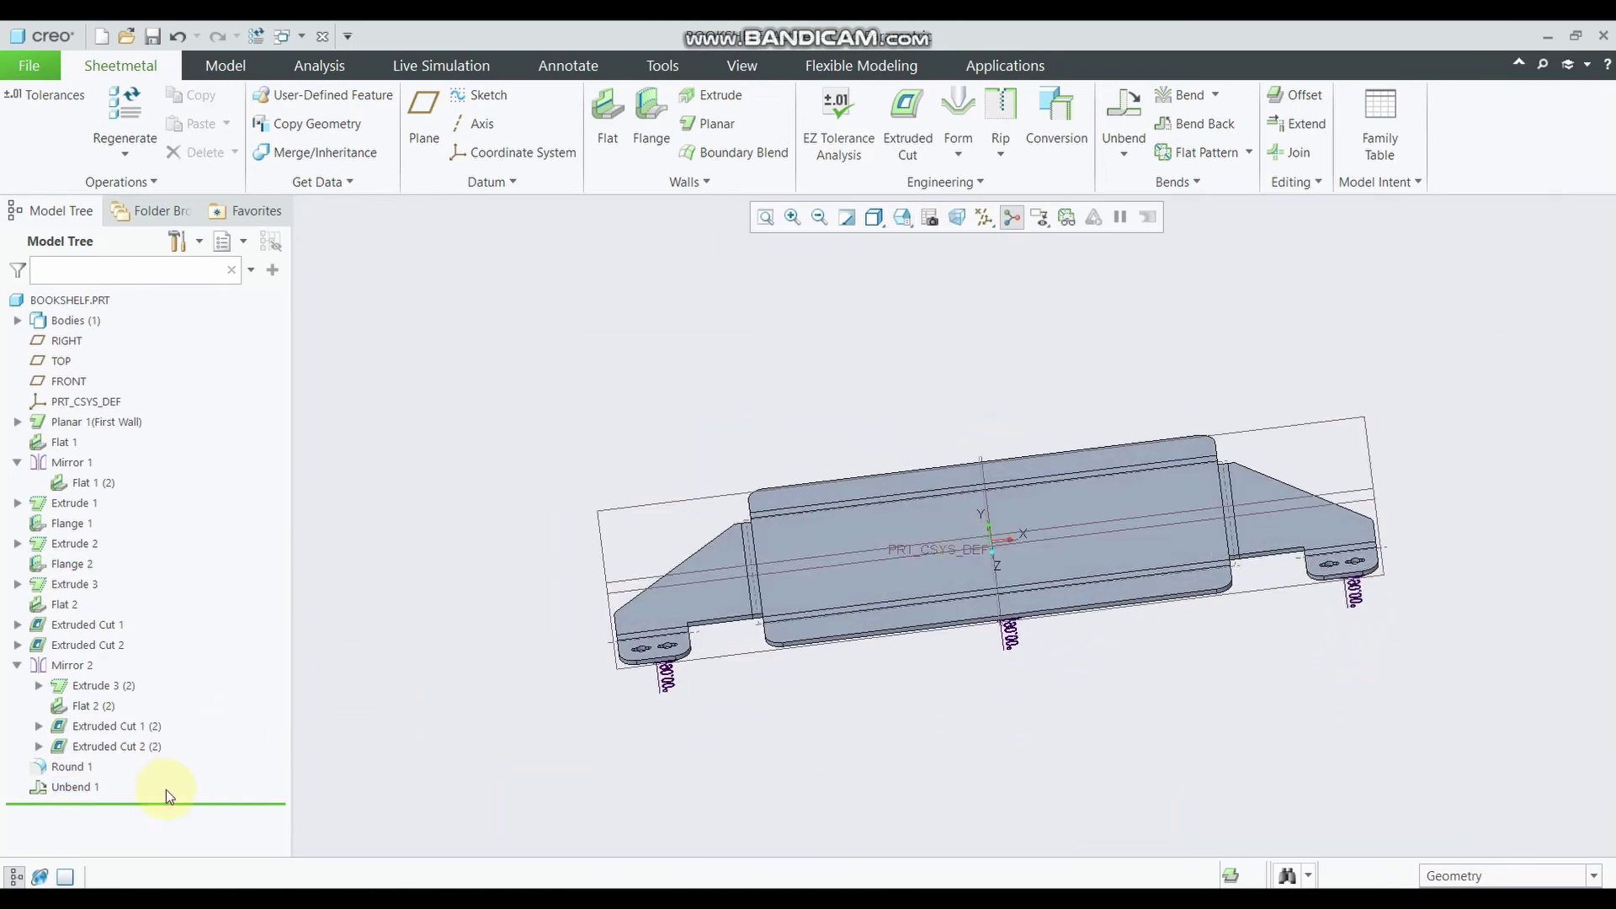
# Delete the Unbend 1 feature so the bookshelf returns to its bent form
pyautogui.rightClick(72, 787)
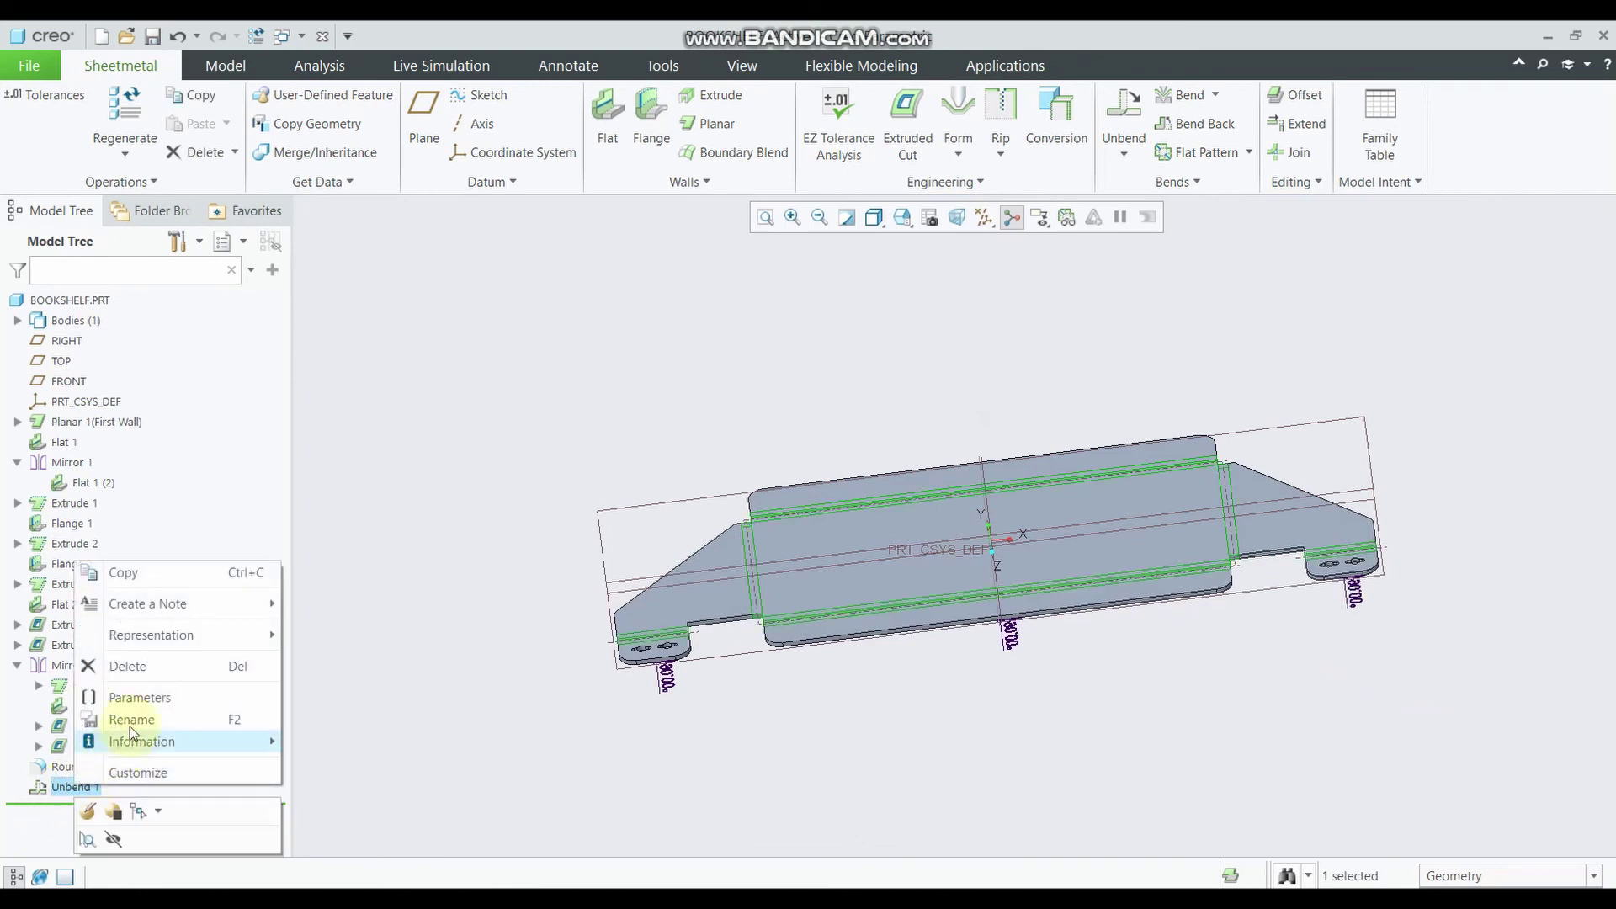
pyautogui.click(149, 666)
pyautogui.click(758, 496)
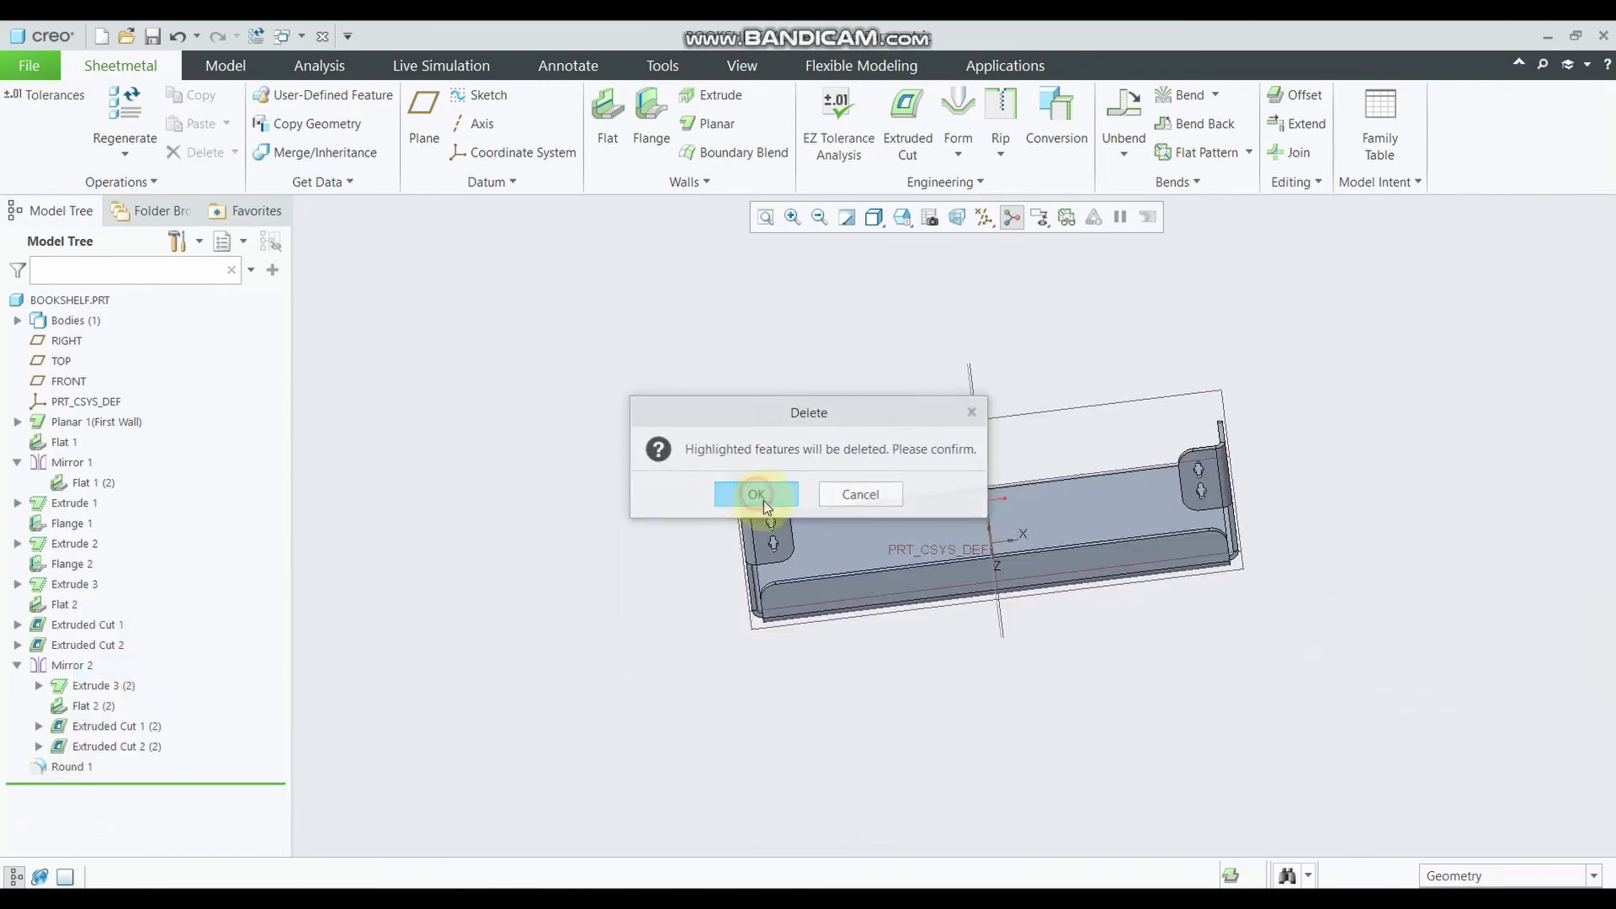
# Show the bent bookshelf in isometric view with Shading With Reflections
pyautogui.moveTo(996, 624)
pyautogui.mouseDown(button='middle')
pyautogui.moveTo(1021, 548)
pyautogui.moveTo(1158, 550)
pyautogui.moveTo(1187, 570)
pyautogui.moveTo(1165, 567)
pyautogui.mouseUp(button='middle')
pyautogui.hotkey('ctrl', 'd')
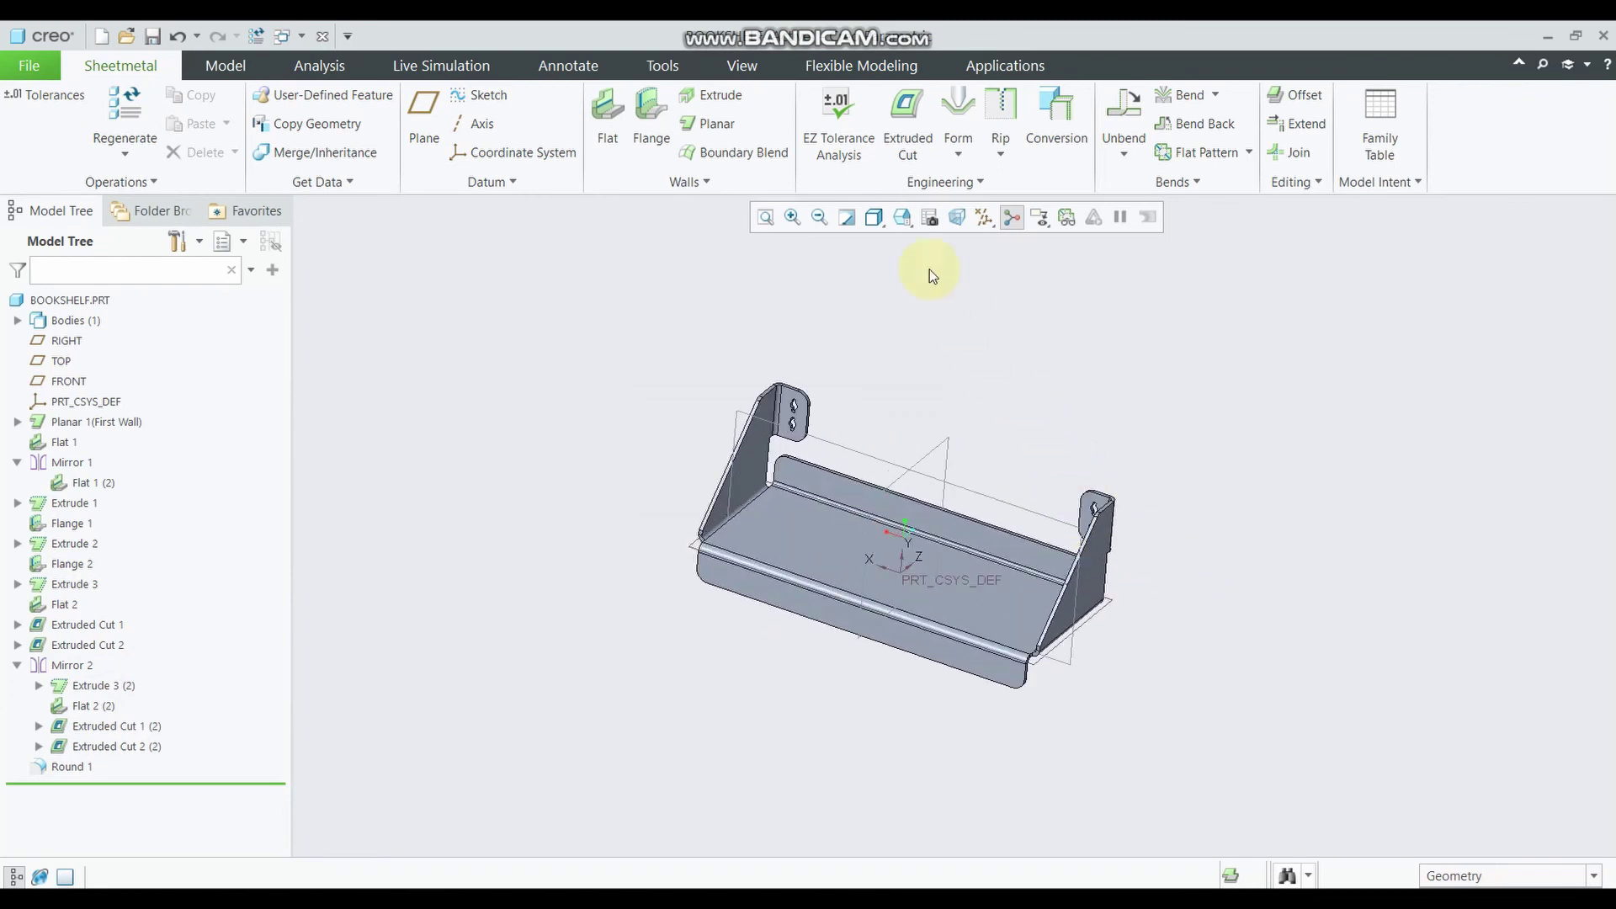
pyautogui.click(875, 221)
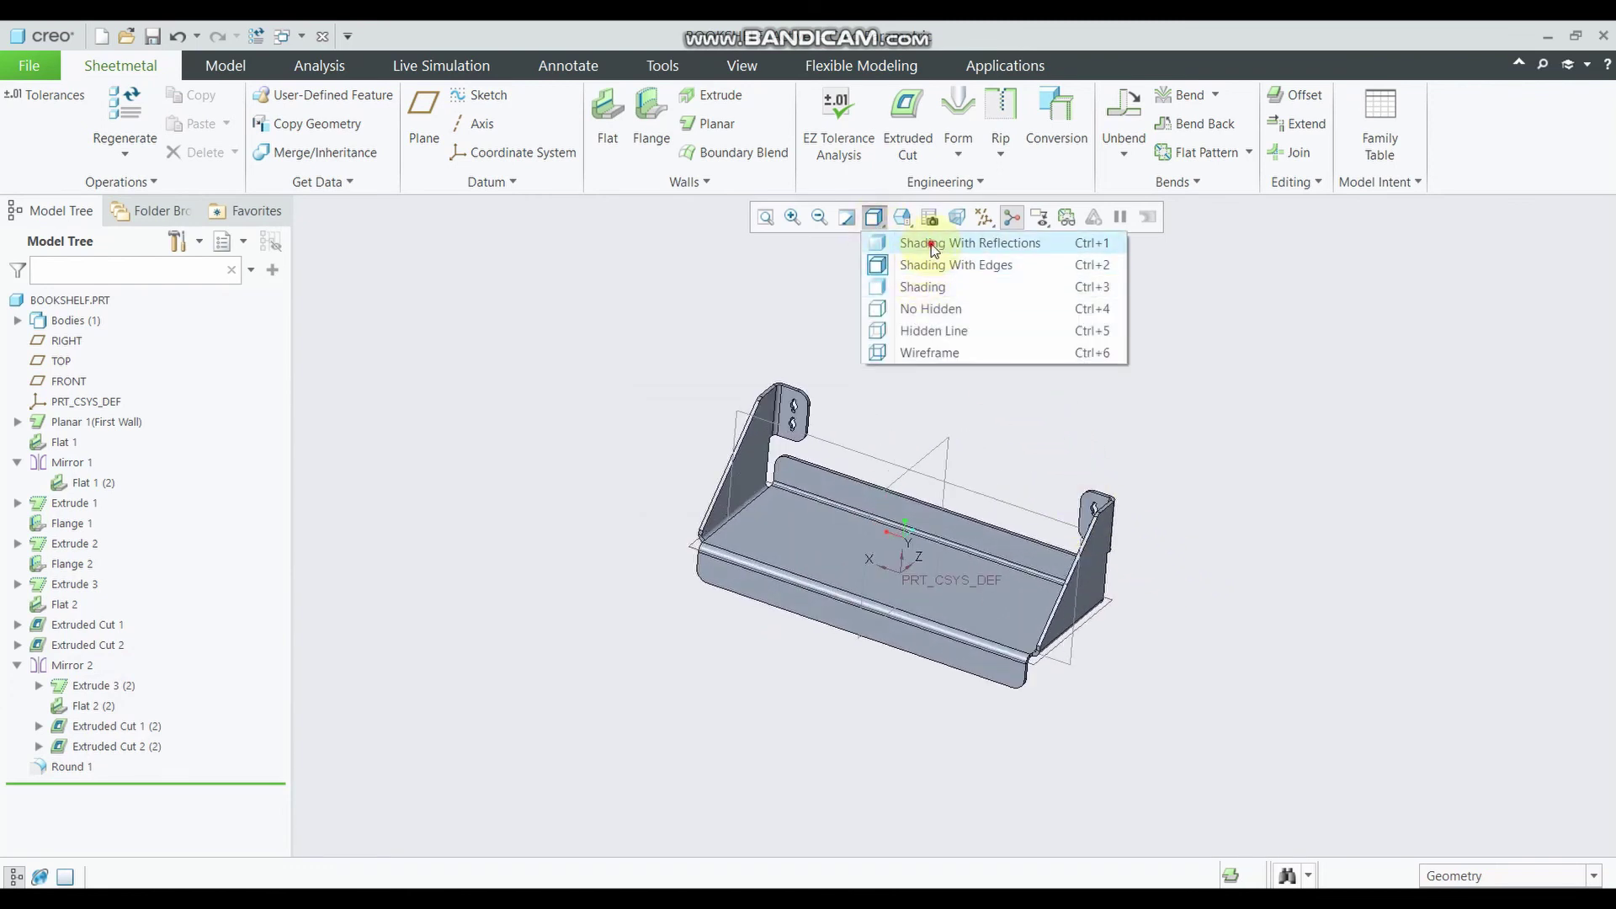
pyautogui.click(932, 242)
pyautogui.moveTo(998, 438)
pyautogui.mouseDown(button='middle')
pyautogui.moveTo(996, 422)
pyautogui.moveTo(1030, 440)
pyautogui.moveTo(982, 437)
pyautogui.mouseUp(button='middle')
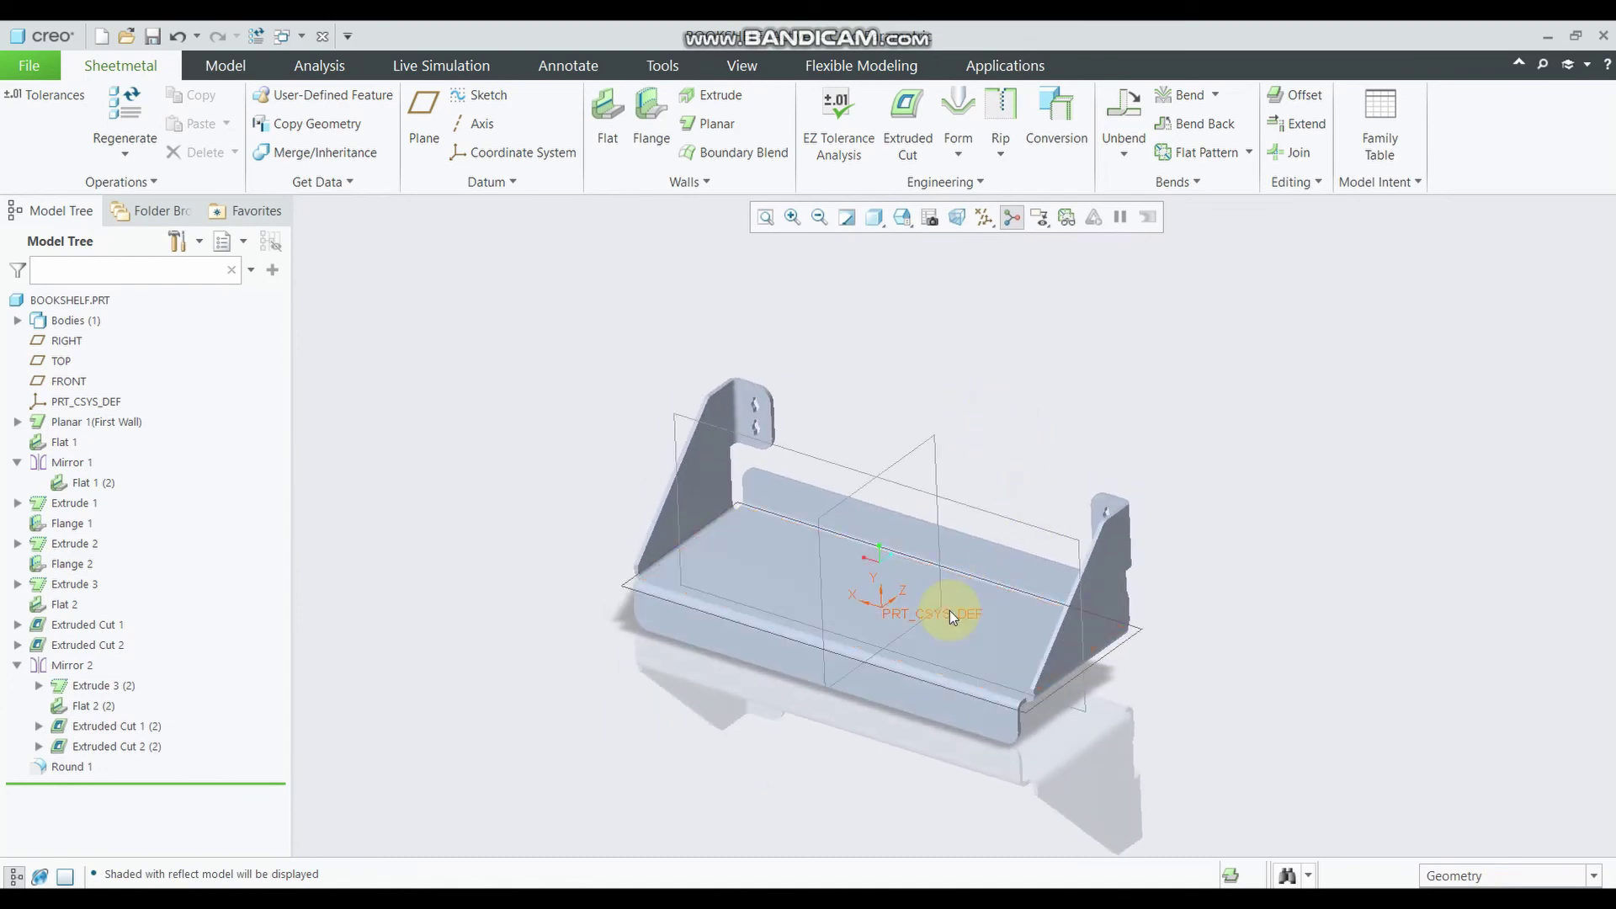